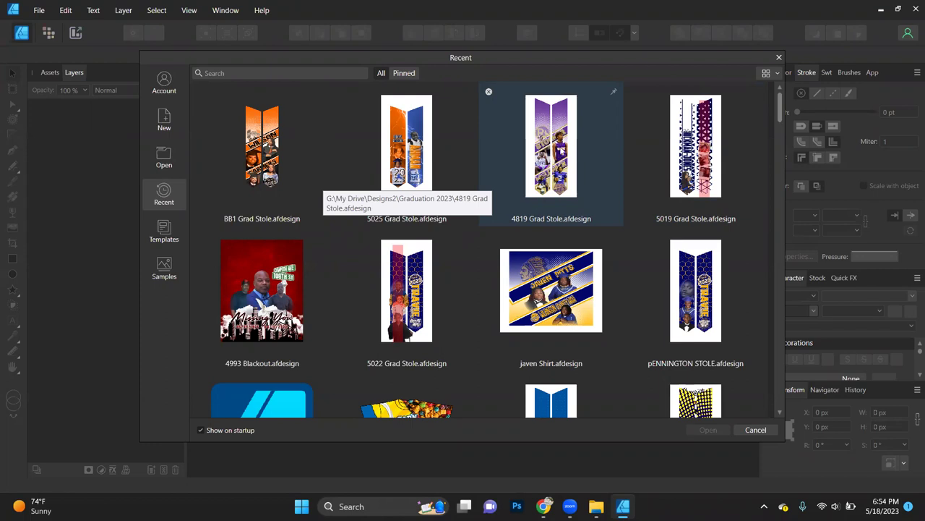
Step: Open the 4819 Grad Stole.afdesign file from the Recent files list
left_click(551, 152)
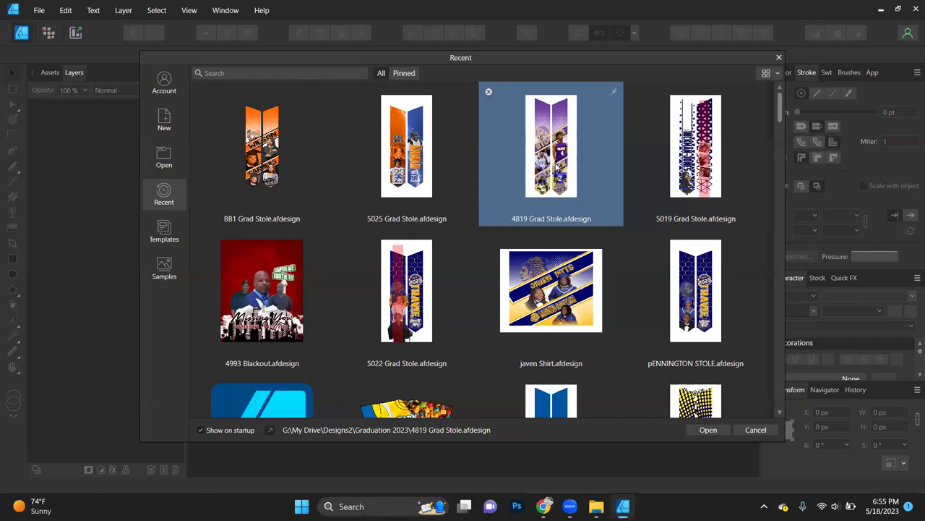
double_click(555, 167)
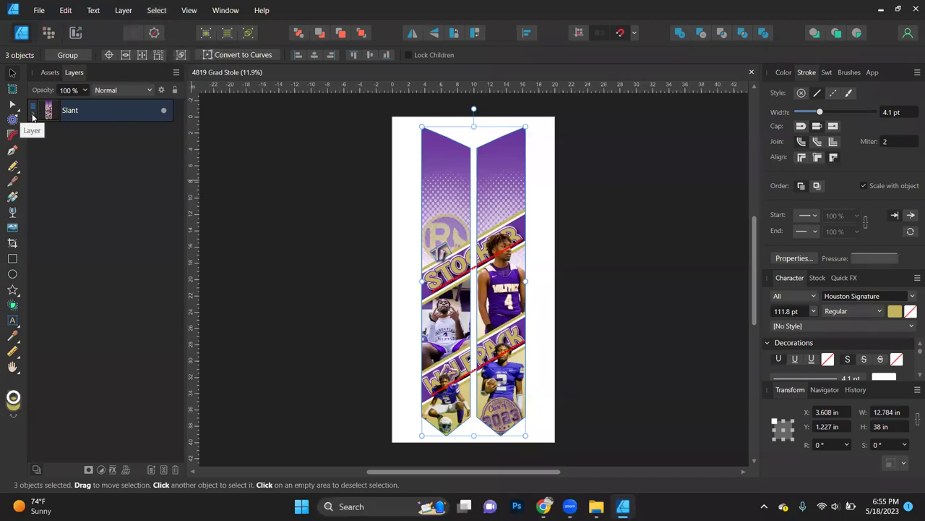
Step: Expand the Slant group with its Left and Right groups, and select the left Slant Background
left_click(33, 117)
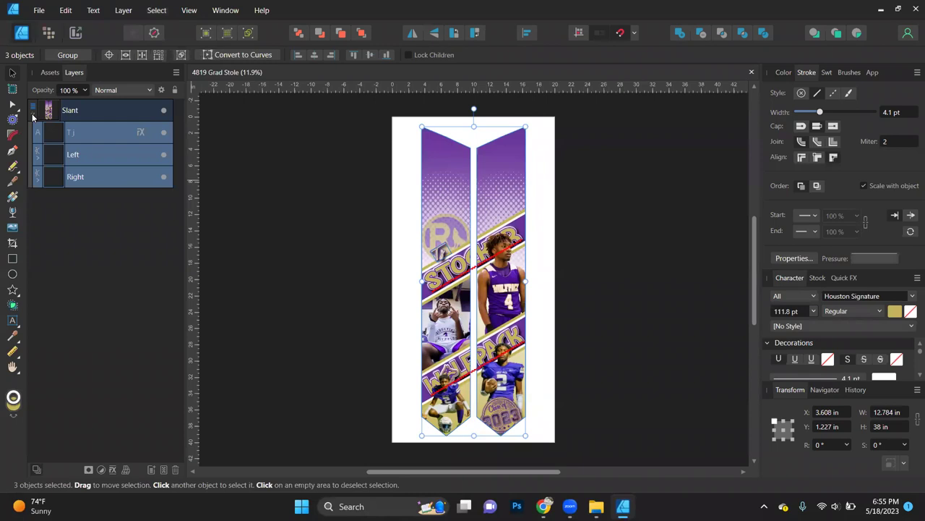
left_click(38, 158)
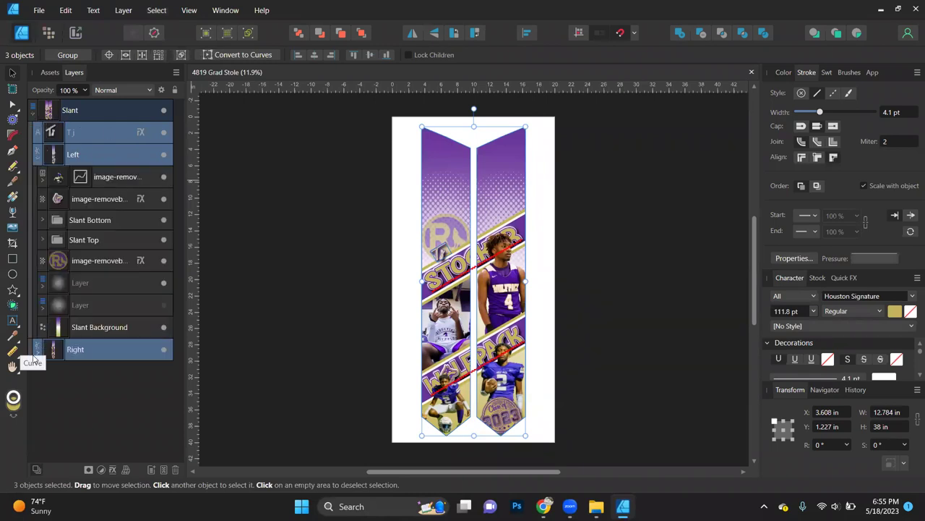
left_click(37, 353)
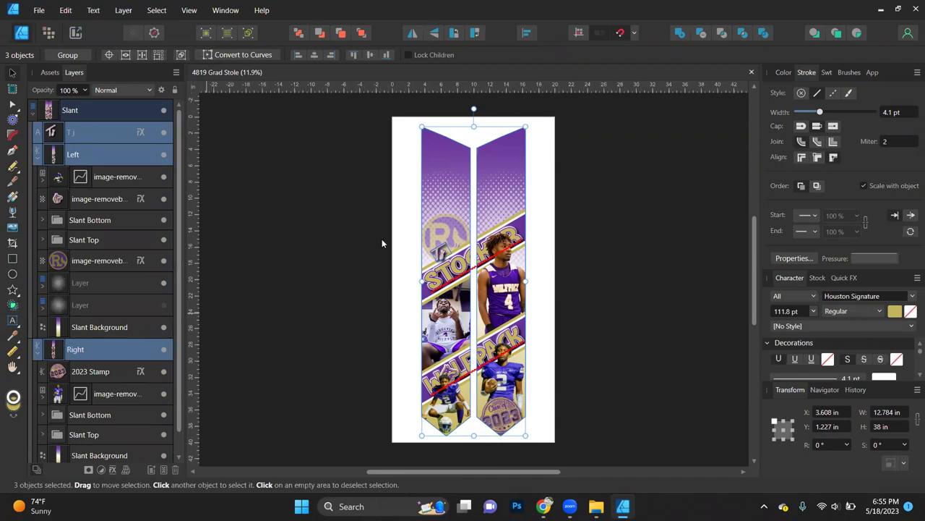
left_click(102, 329)
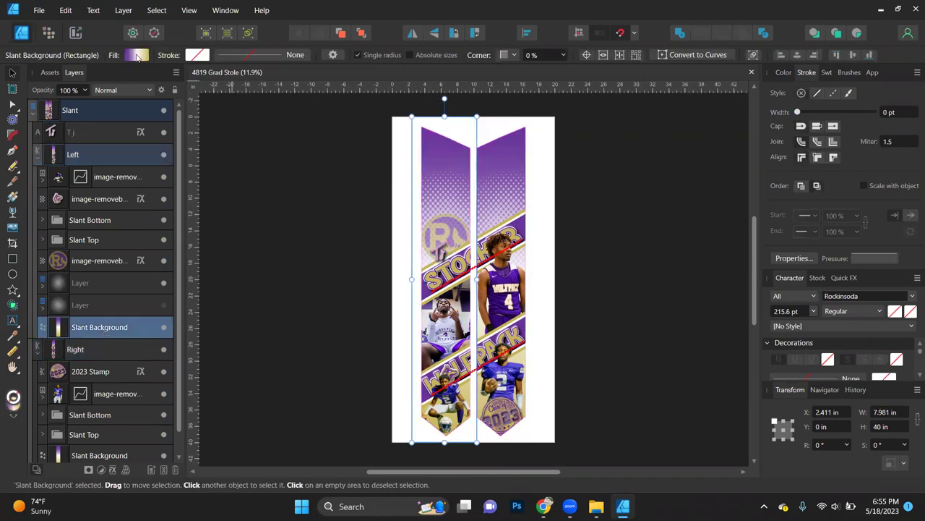
Step: Reverse the left Slant Background's gradient so it runs gold to purple
left_click(138, 56)
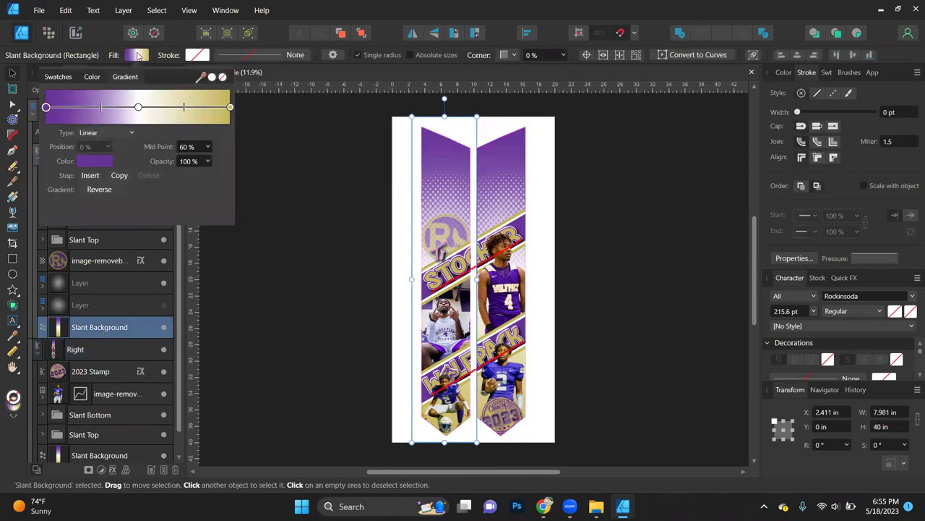
left_click(100, 189)
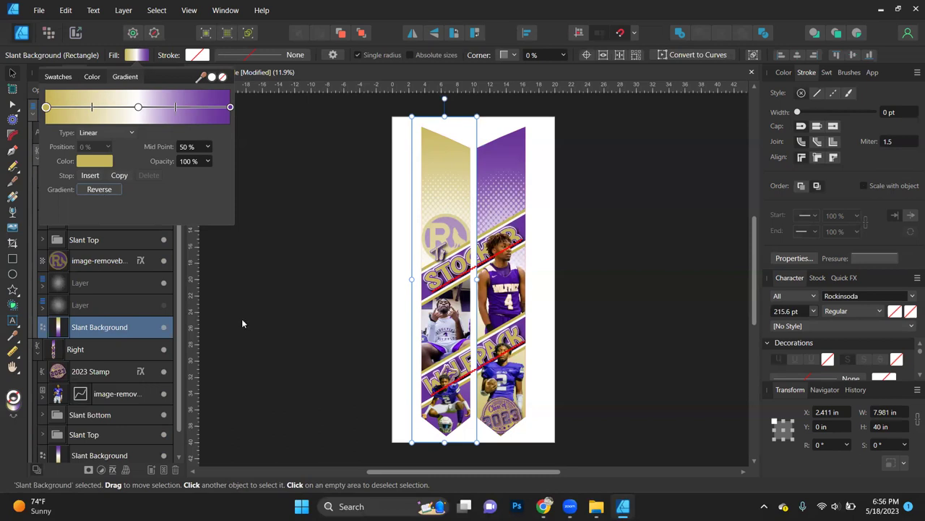
double_click(123, 331)
scroll(123, 340, "down", 1)
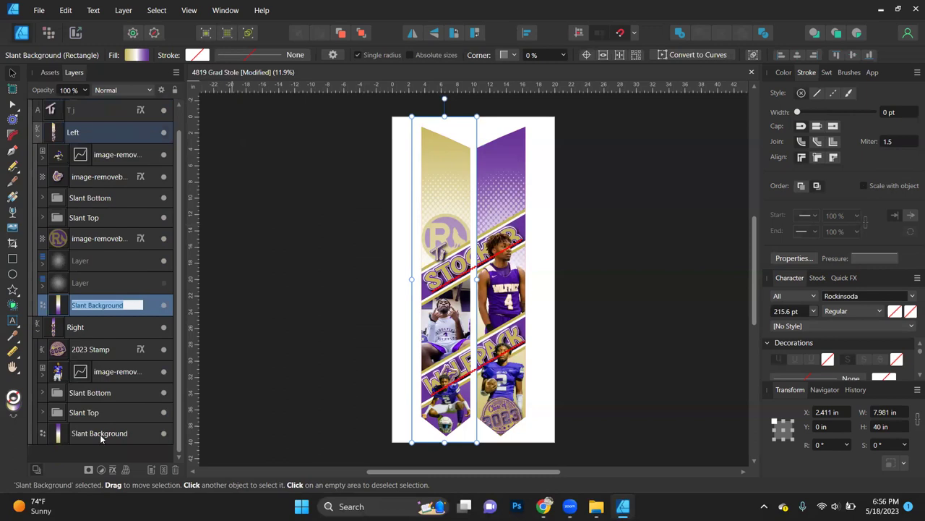
Step: Reverse the right Slant Background's gradient to match, then deselect everything
left_click(101, 434)
left_click(137, 55)
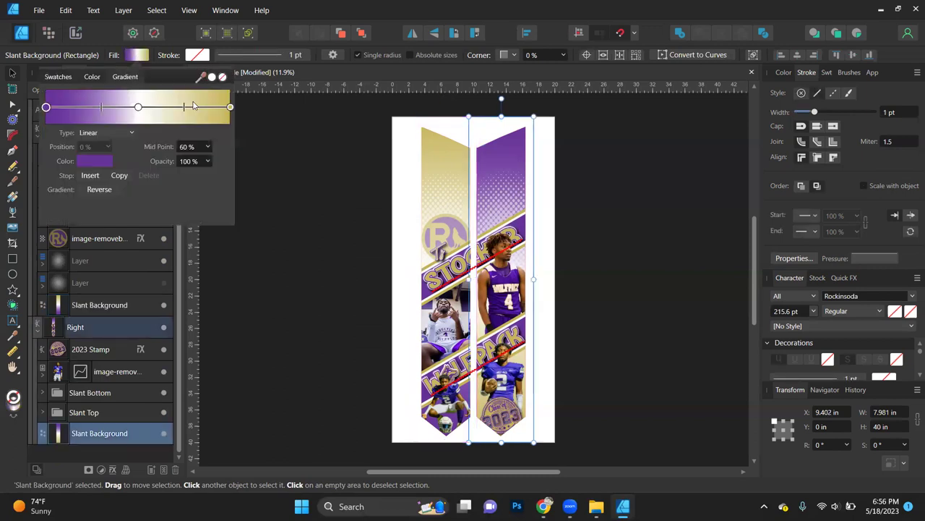
left_click(99, 189)
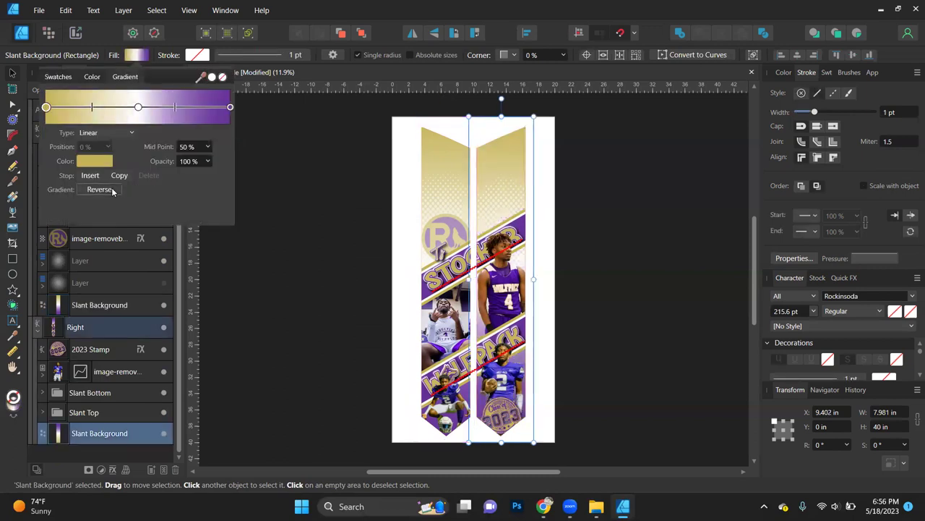
left_click(232, 275)
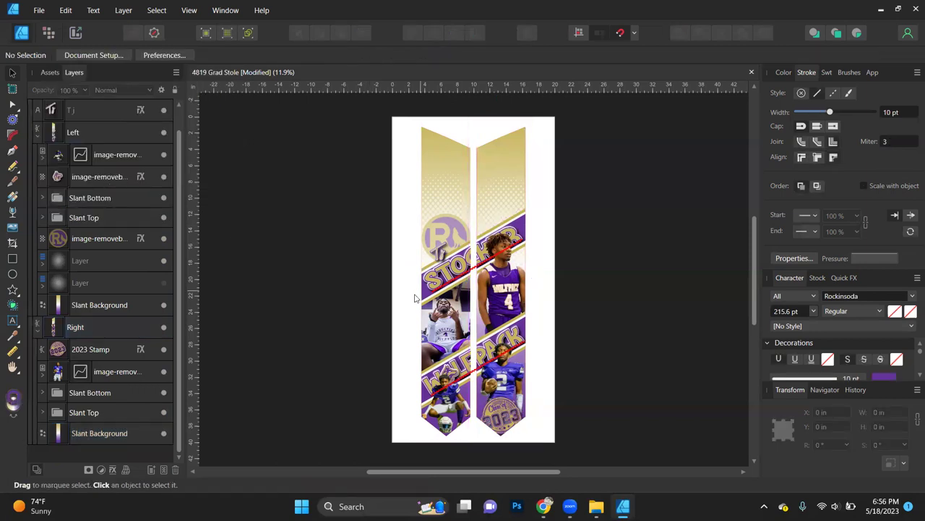
Step: Select all stripes sharing Slant Color 1's fill colour and make them gold
left_click(784, 73)
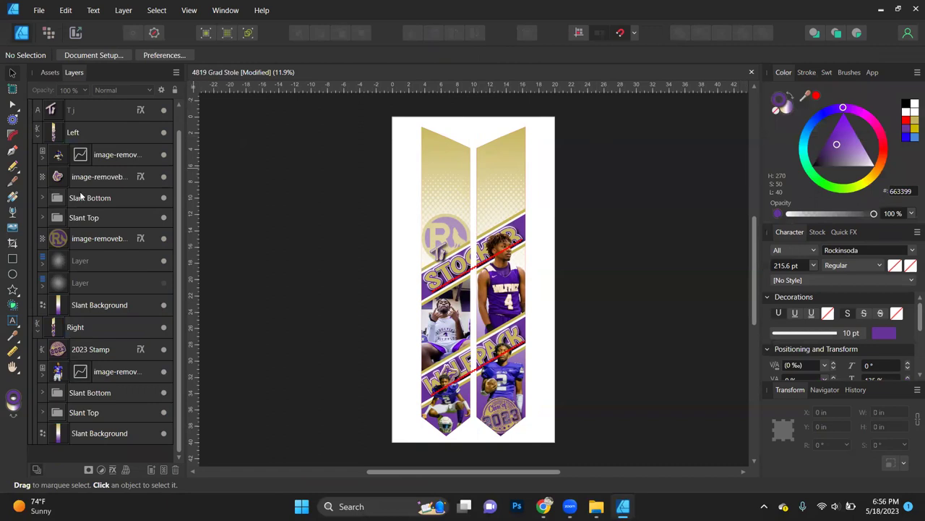
left_click(42, 198)
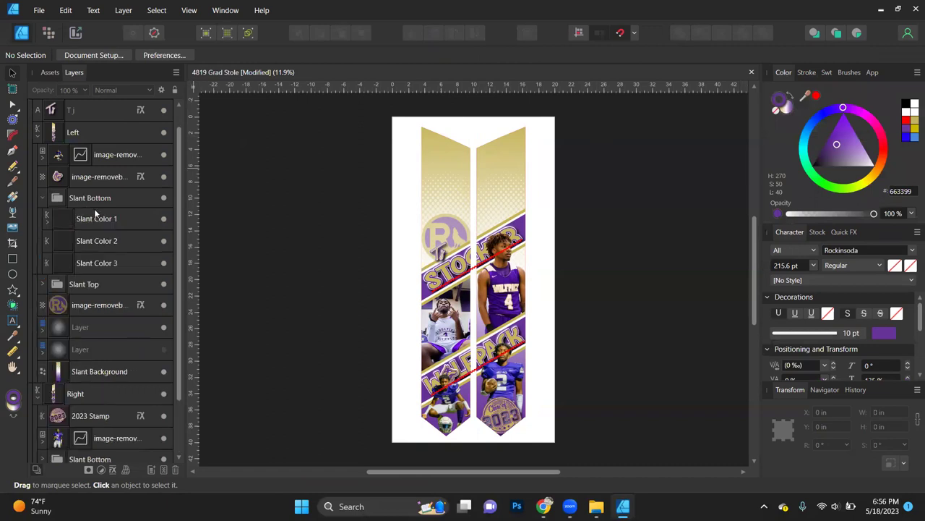
left_click(104, 221)
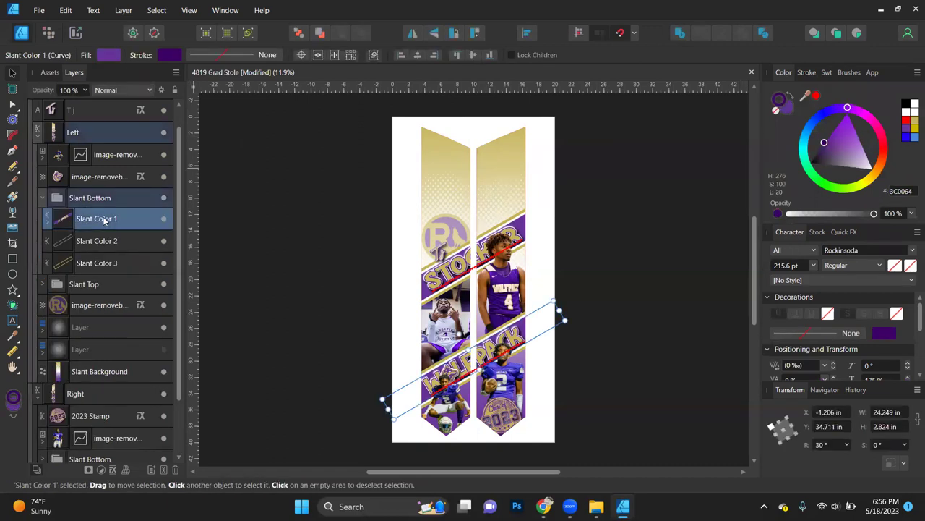
left_click(157, 10)
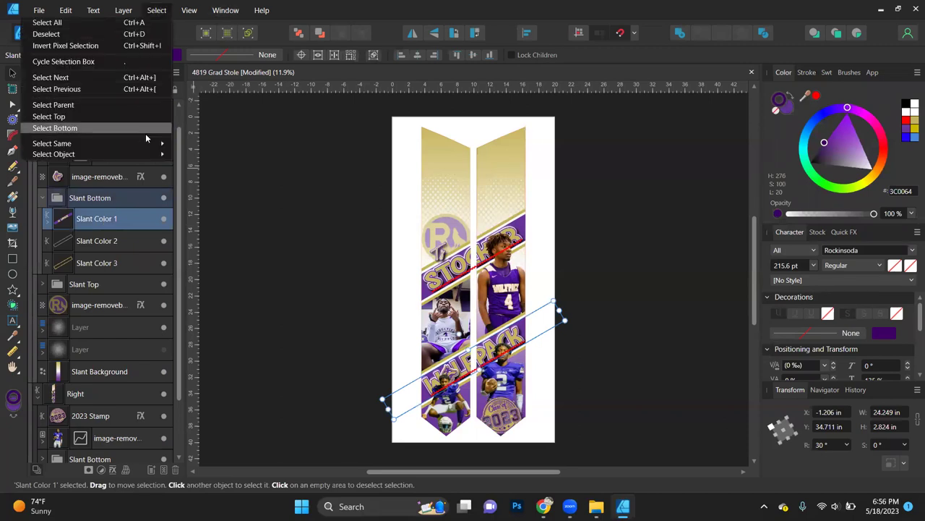
mouse_move(147, 146)
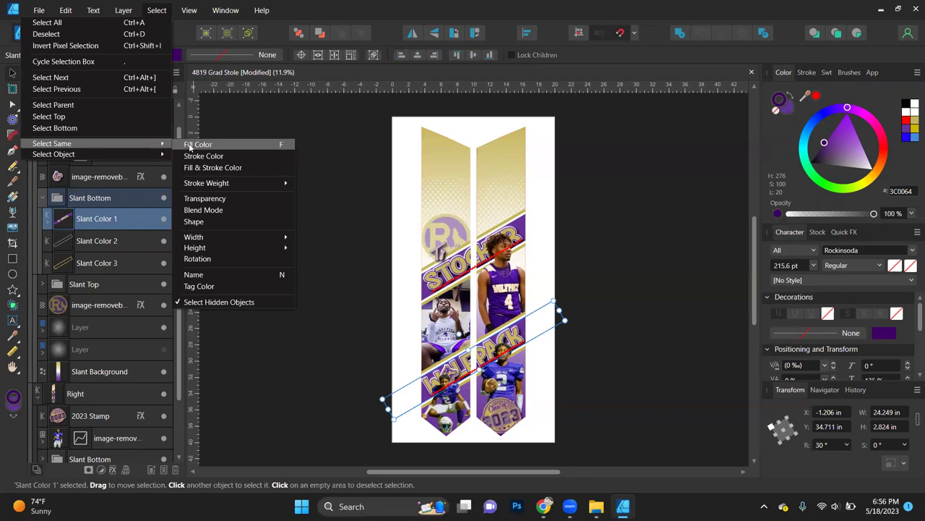
left_click(227, 147)
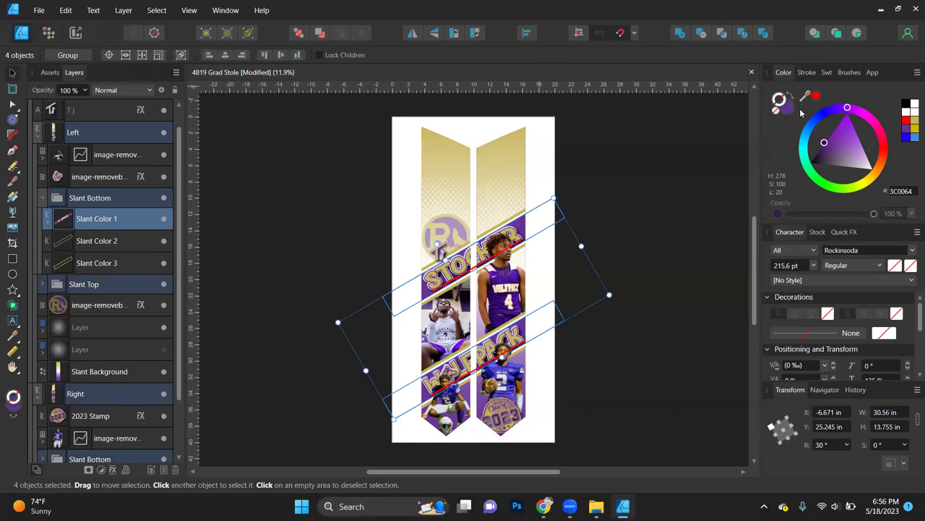
left_click(913, 122)
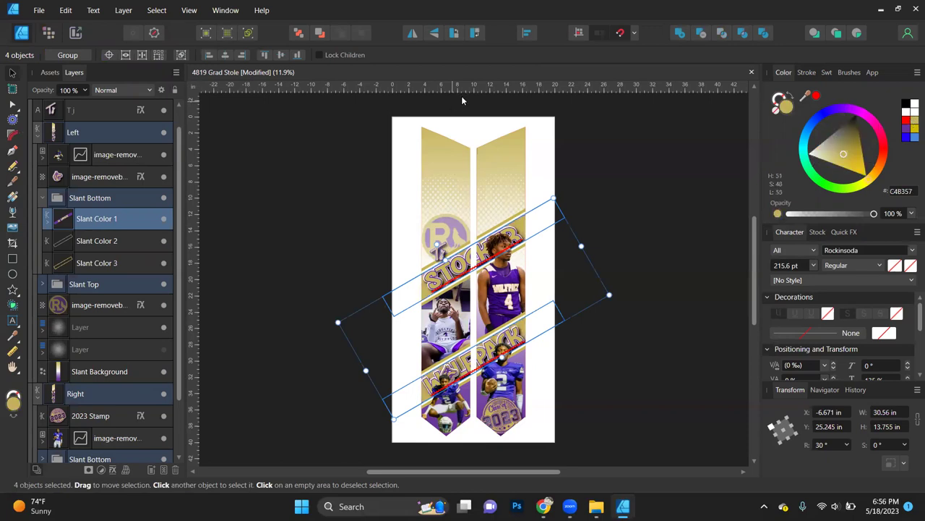
Step: Select stripes matching Slant Color 3's fill and colour them purple, then undo it
left_click(103, 263)
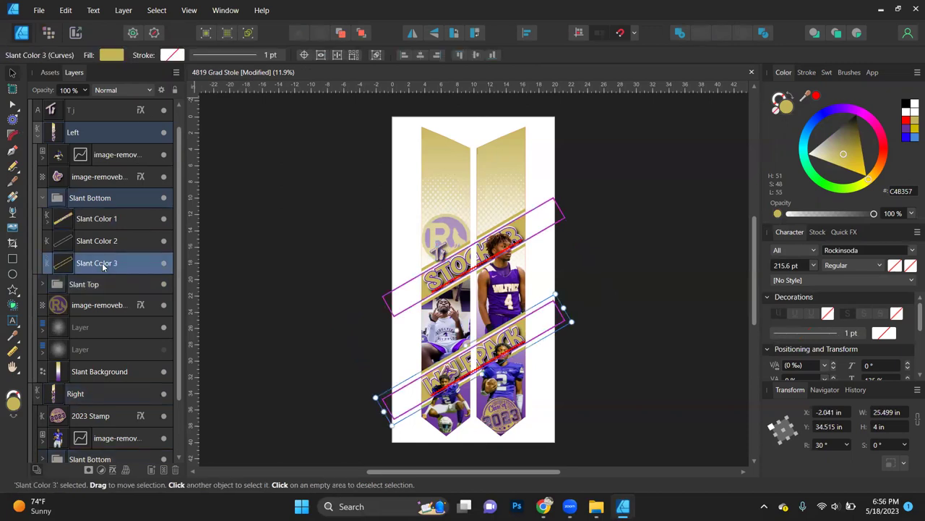
left_click(157, 11)
mouse_move(189, 10)
mouse_move(157, 10)
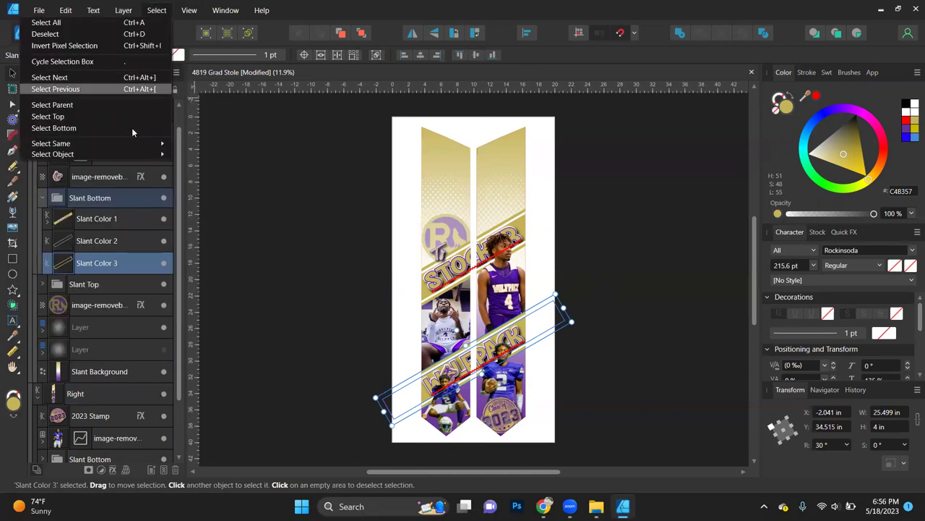
mouse_move(137, 143)
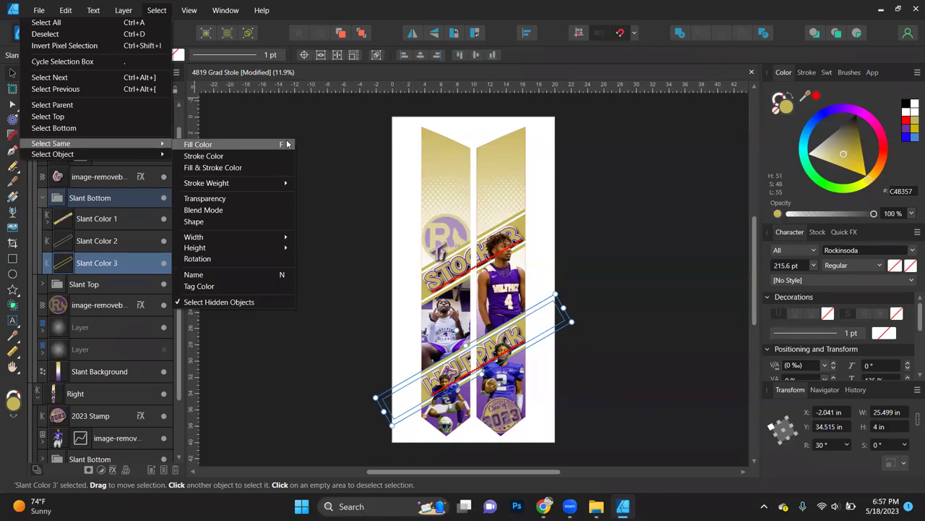
left_click(235, 146)
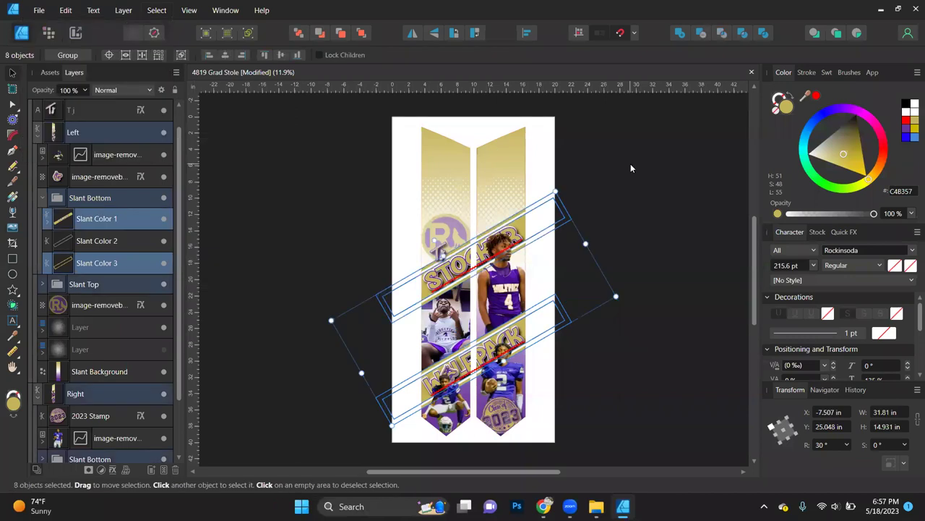
left_click(907, 130)
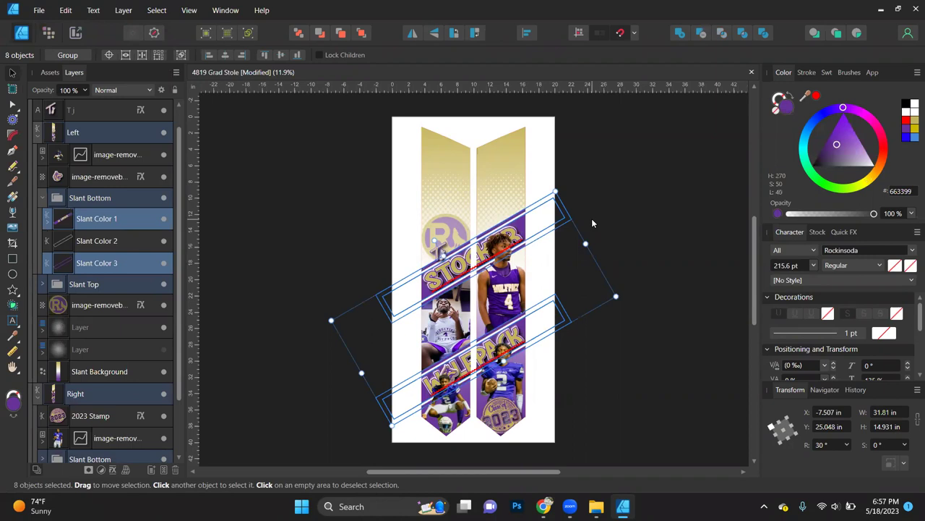
key("ctrl+z")
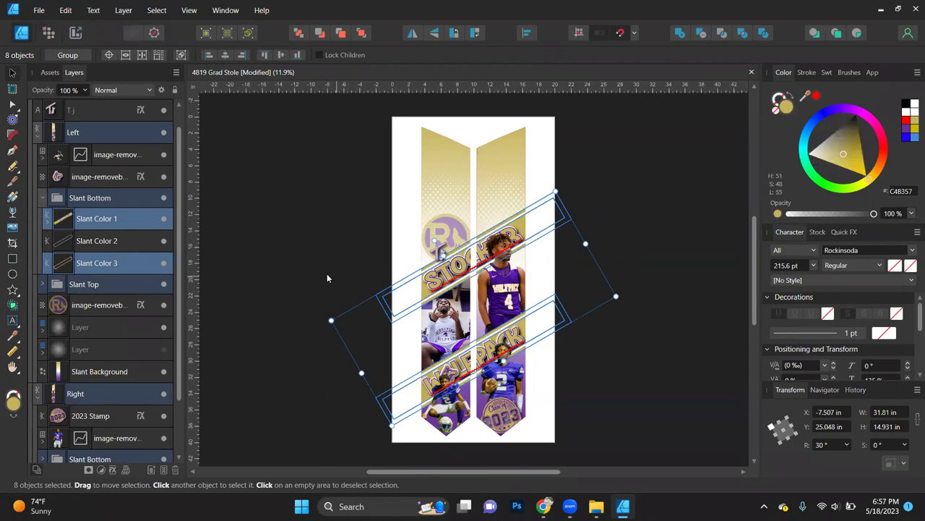
Step: Select all objects named Slant Color 3 and colour them purple
left_click(98, 263)
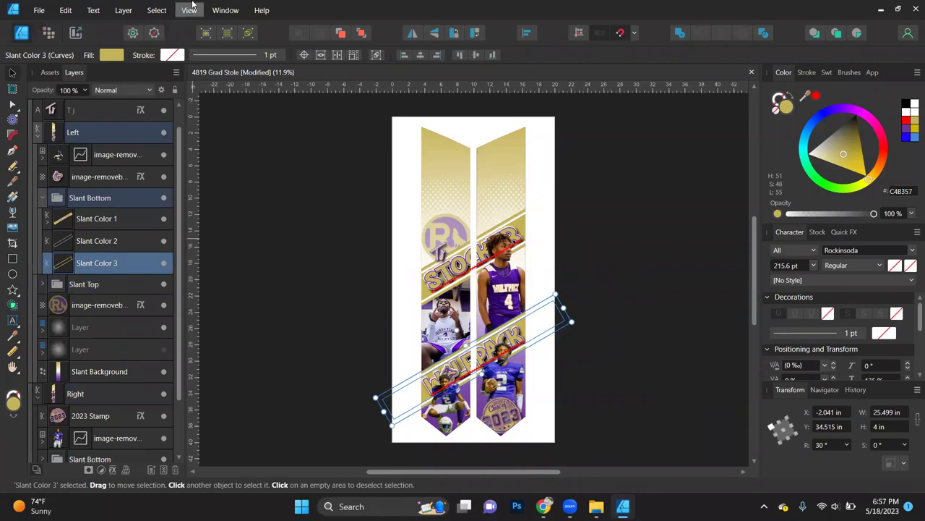
left_click(158, 11)
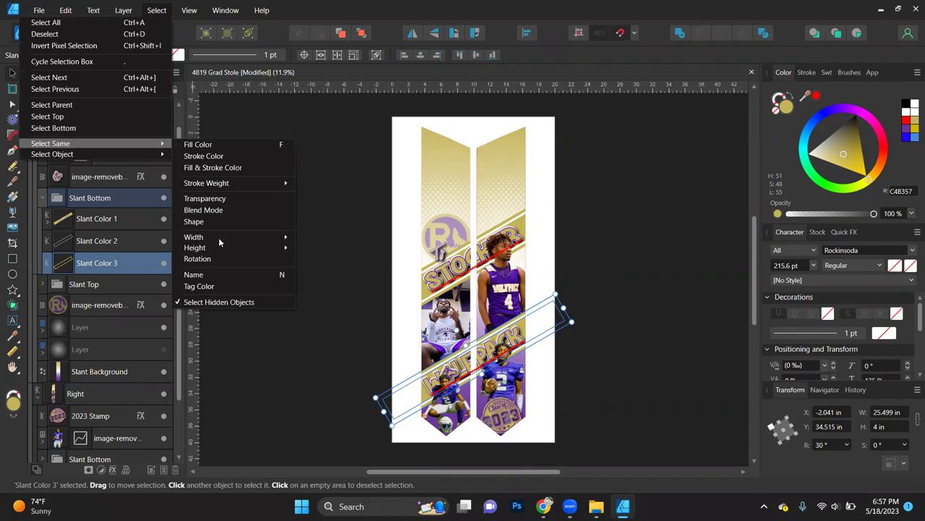
left_click(227, 274)
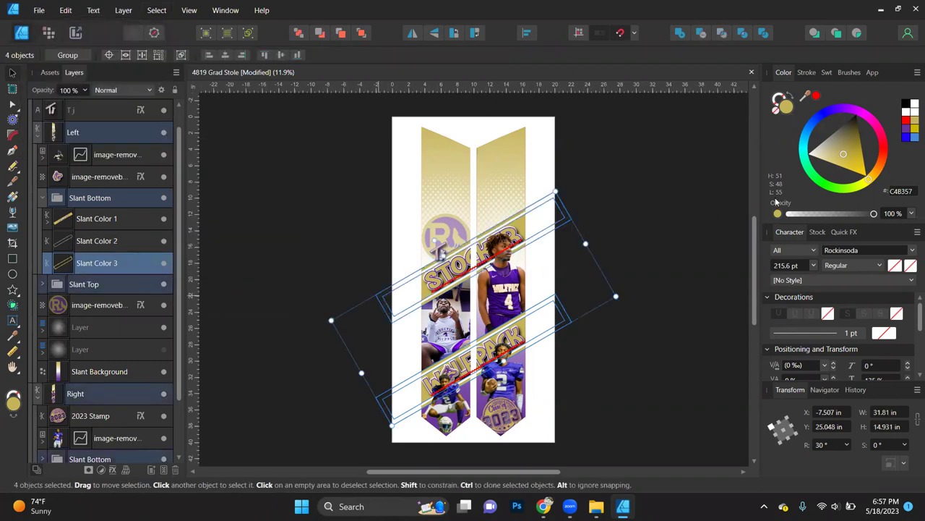
left_click(907, 131)
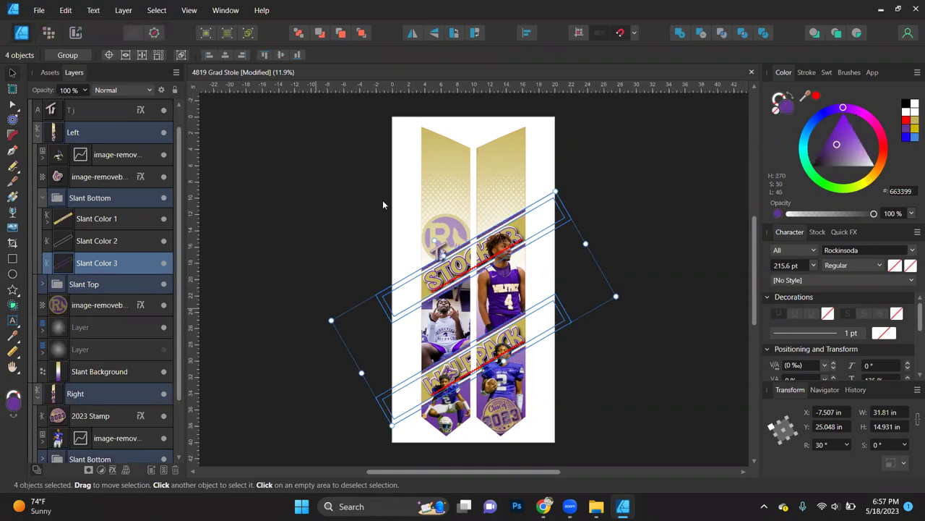
left_click(236, 142)
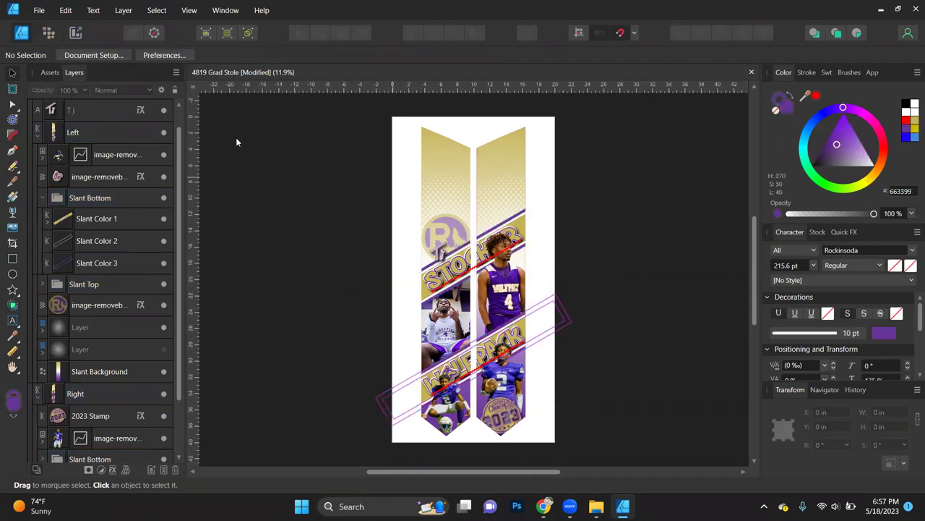
left_click(47, 222)
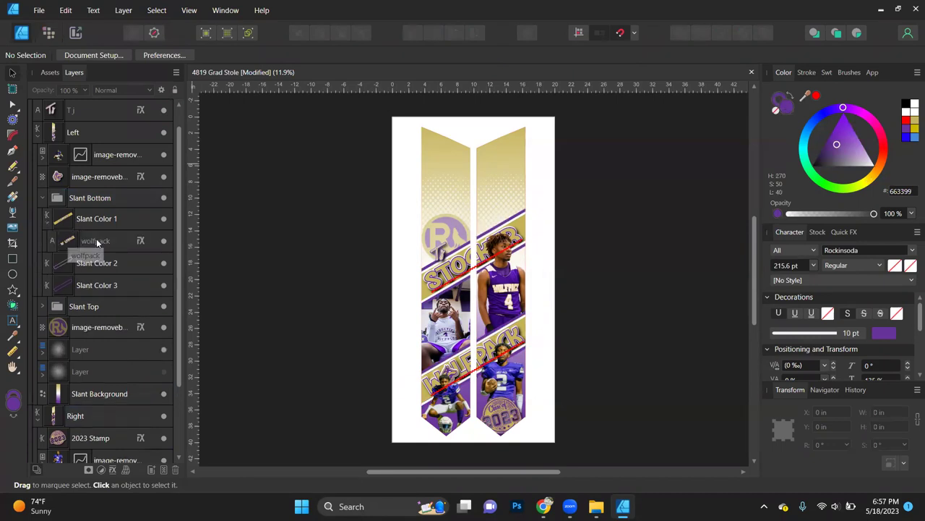
Step: Swap fill and outline on the left wolfpack text, making it purple with a gold outline
left_click(97, 242)
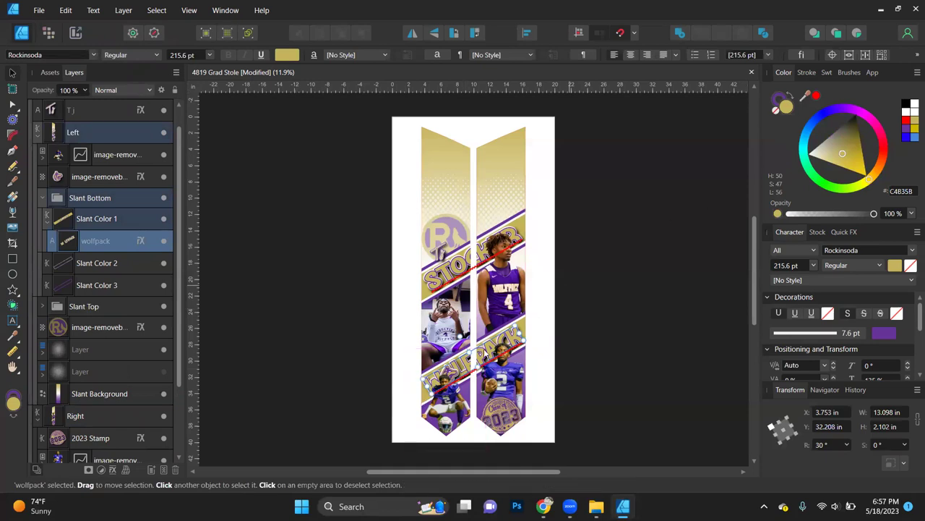
scroll(472, 364, "up", 6)
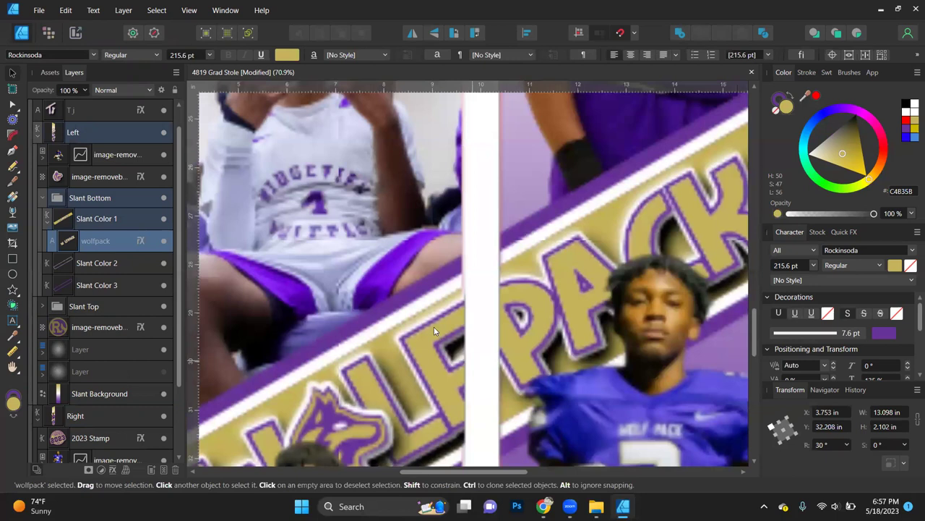
left_click(791, 96)
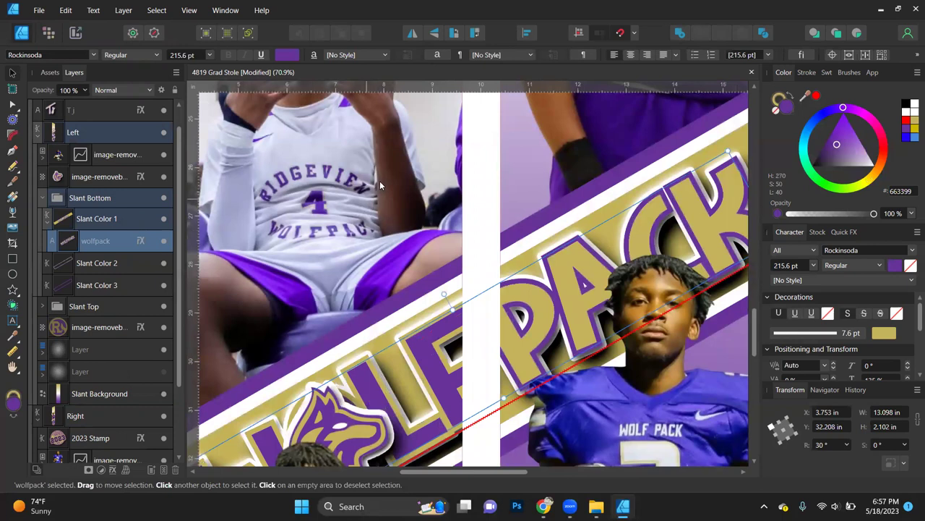
scroll(379, 186, "down", 2)
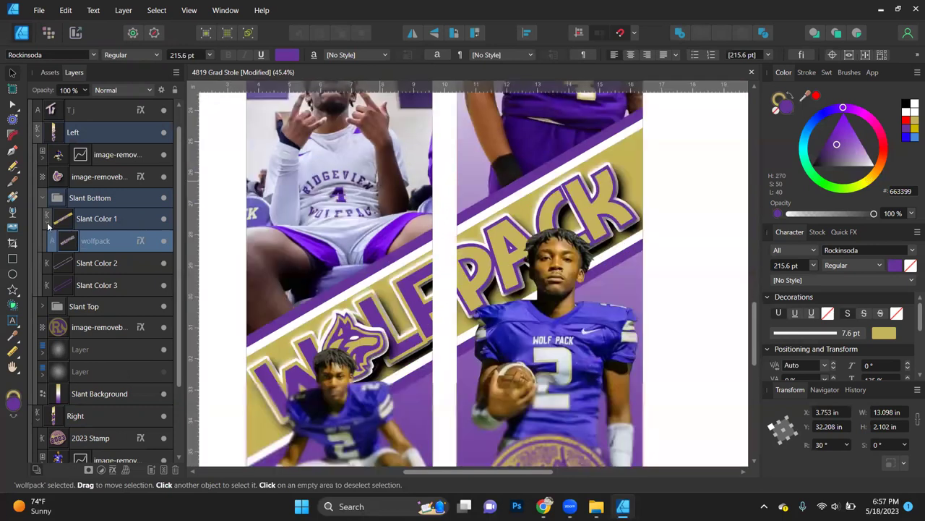
left_click_drag(48, 227, 48, 227)
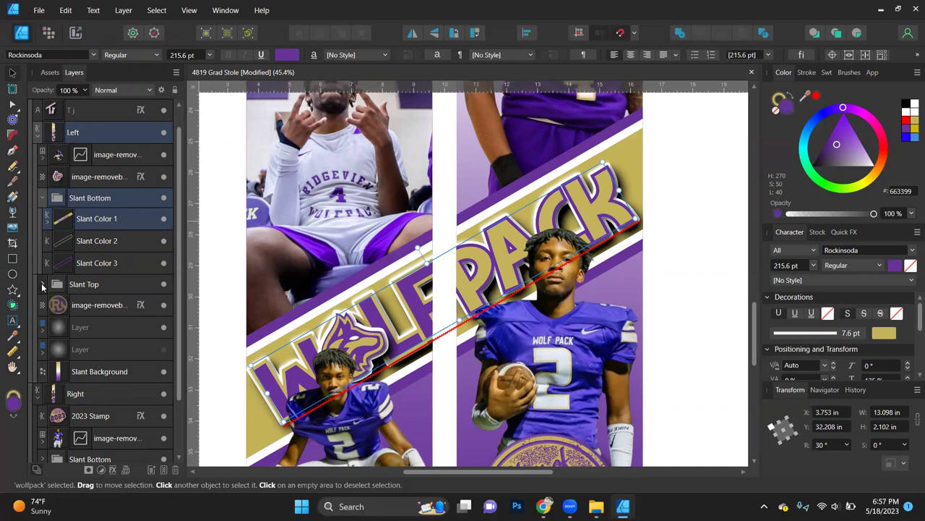
Step: Swap fill and outline on the left half's stocker text
left_click(43, 284)
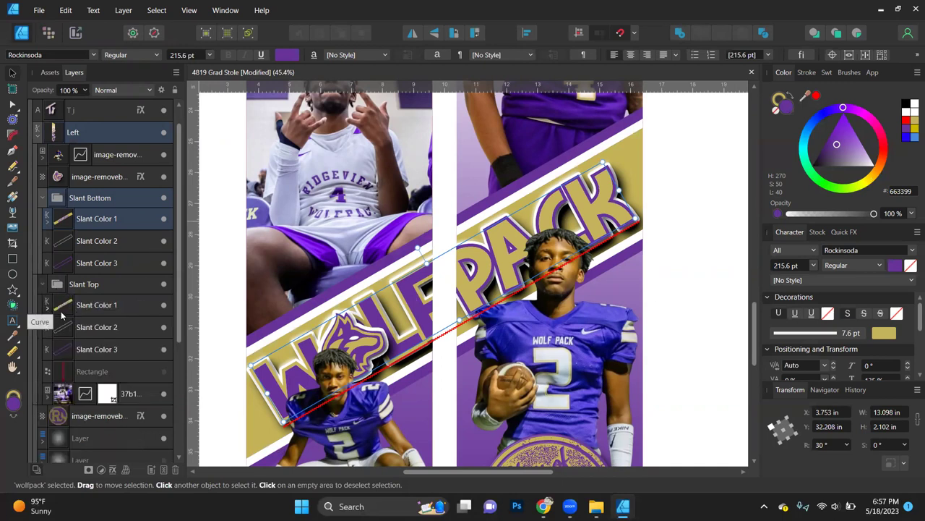
left_click(47, 309)
left_click(99, 327)
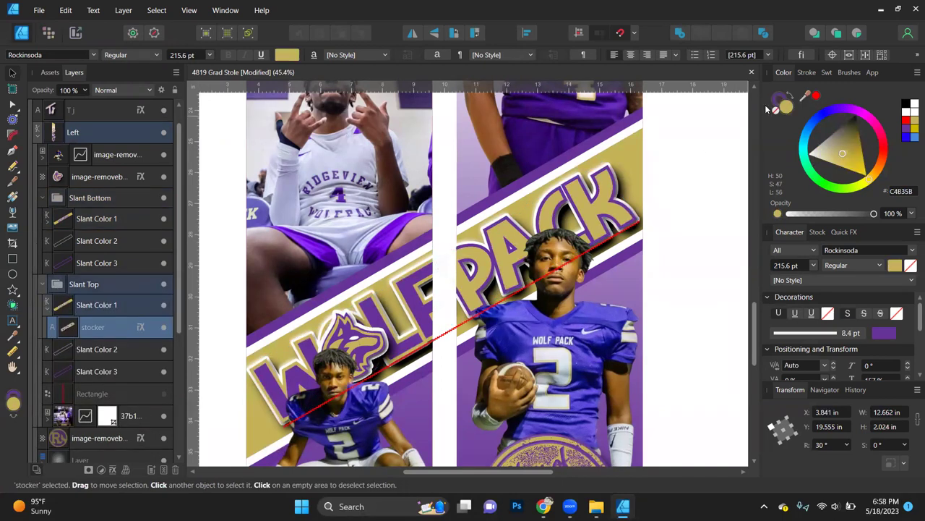
scroll(691, 165, "down", 3)
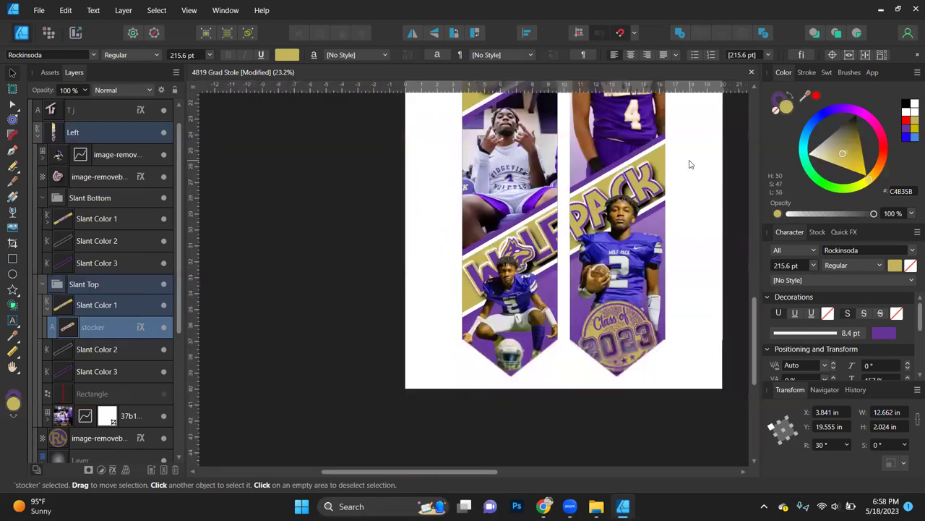
scroll(691, 165, "down", 2)
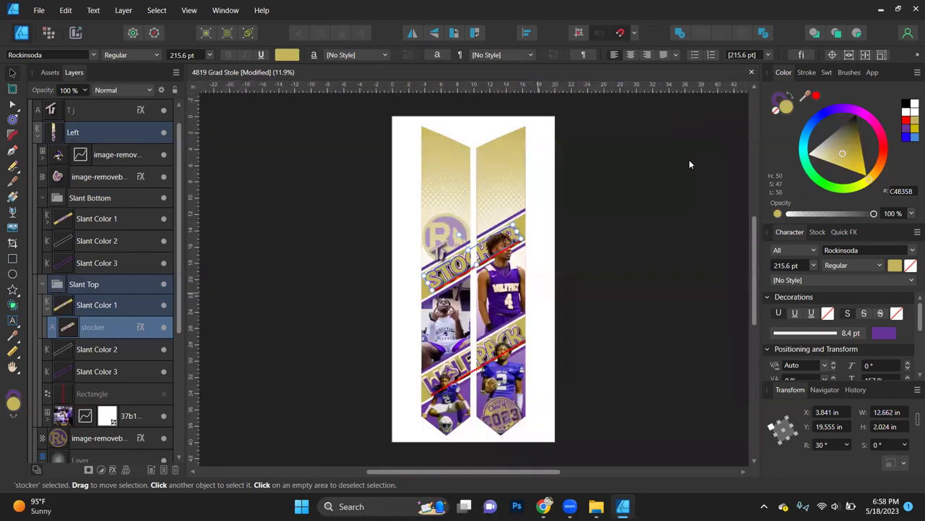
left_click(790, 99)
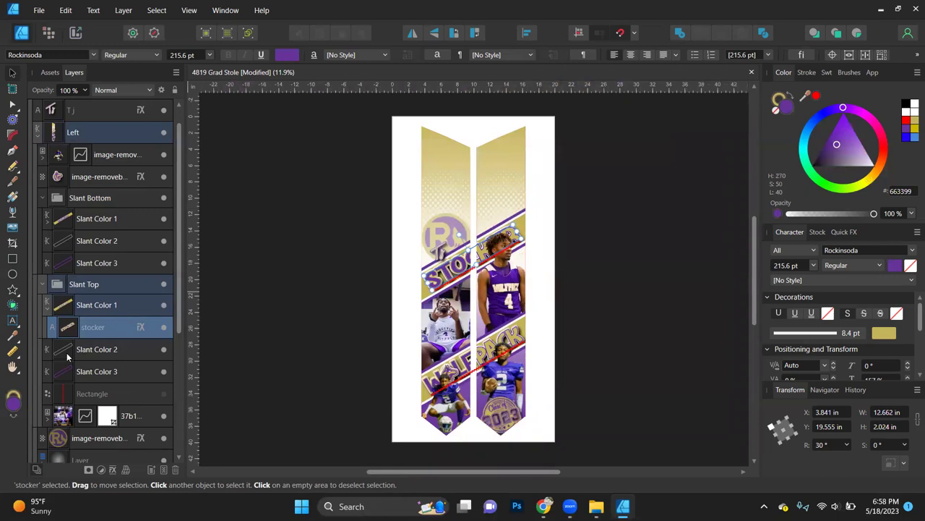
scroll(102, 344, "down", 3)
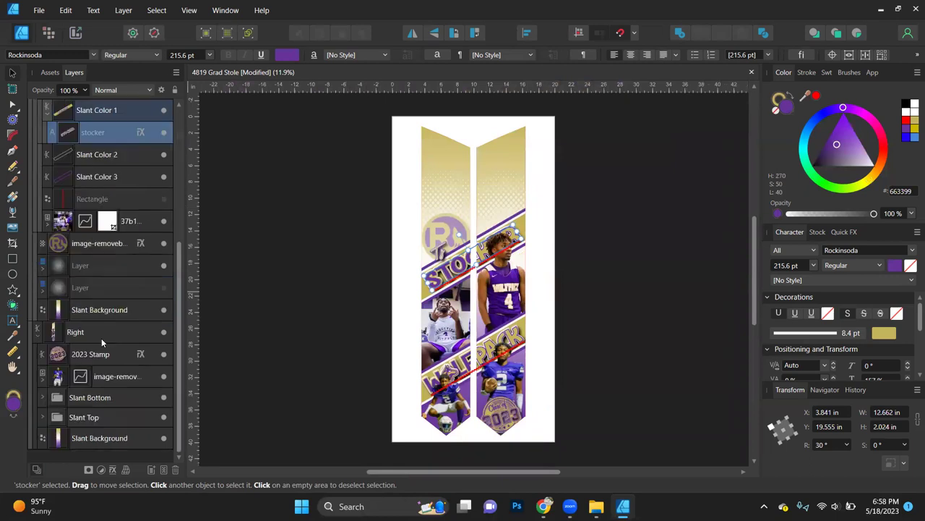
Step: Select the right half's wolfpack and stocker text and swap their fill and outline
left_click(41, 396)
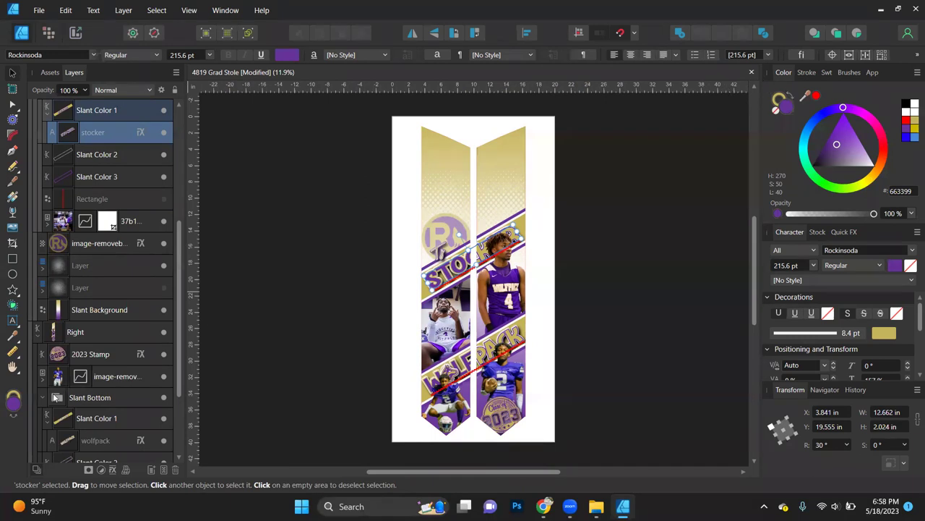
left_click(81, 441)
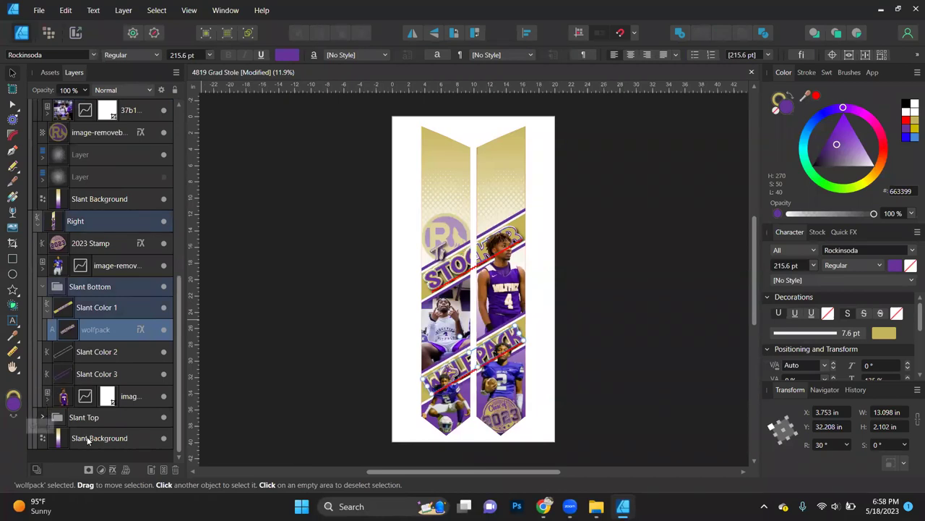
left_click(44, 417)
left_click(48, 439)
scroll(94, 433, "down", 3)
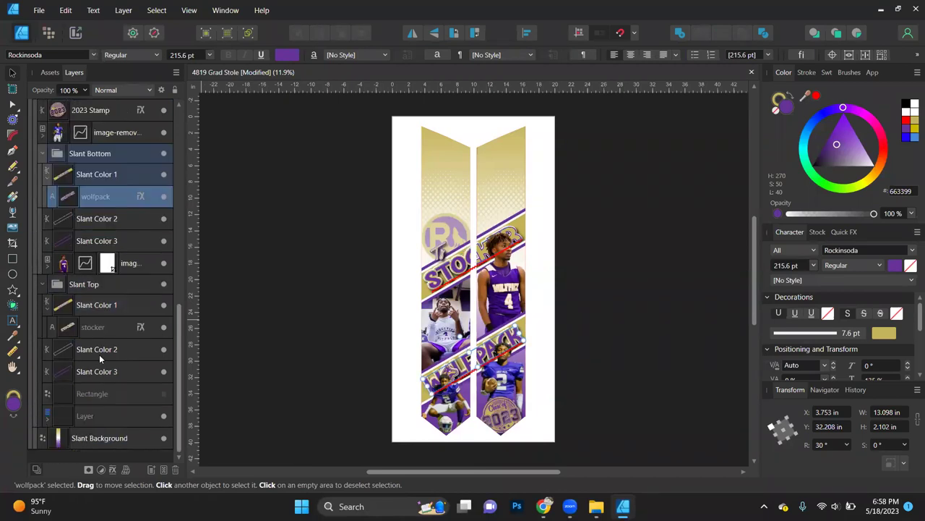
left_click(94, 327)
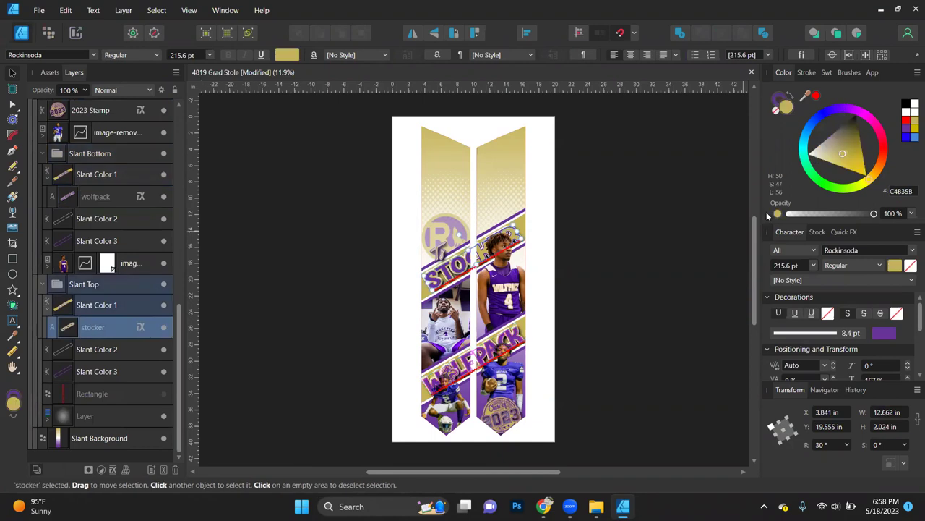
left_click(793, 97)
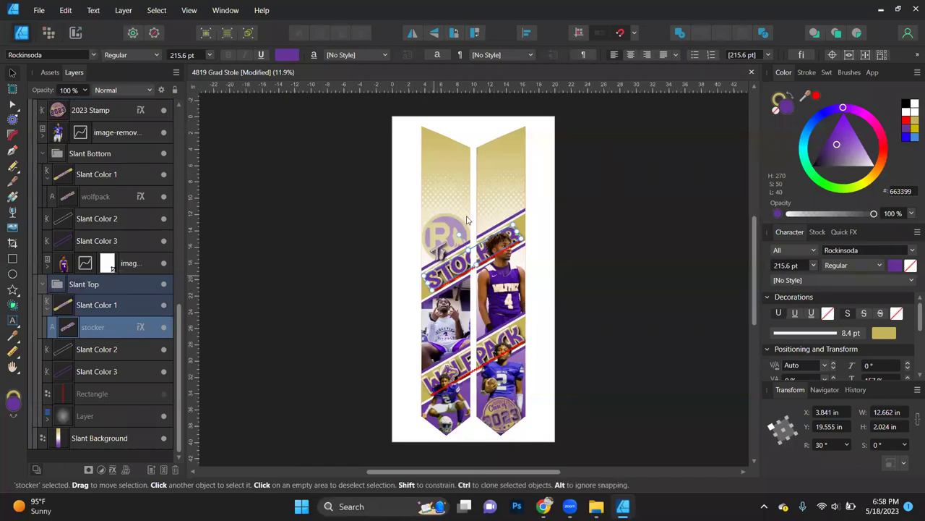
scroll(466, 220, "up", 1)
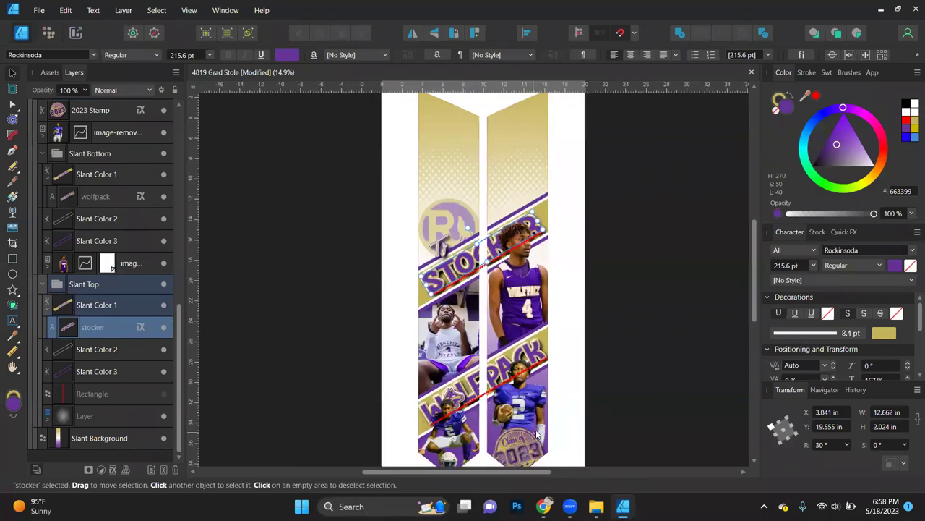
scroll(537, 434, "down", 1)
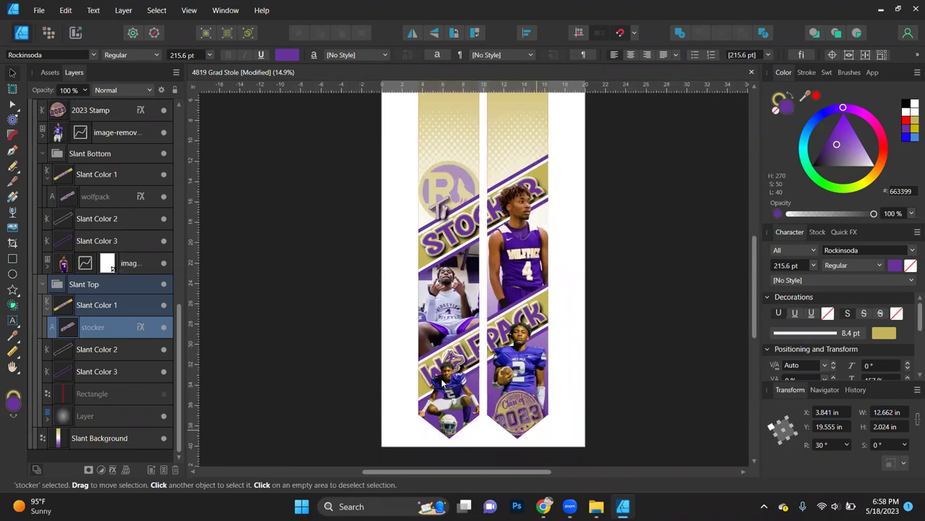
Step: Fill the Class of 2023 stamp with purple
left_click(528, 421)
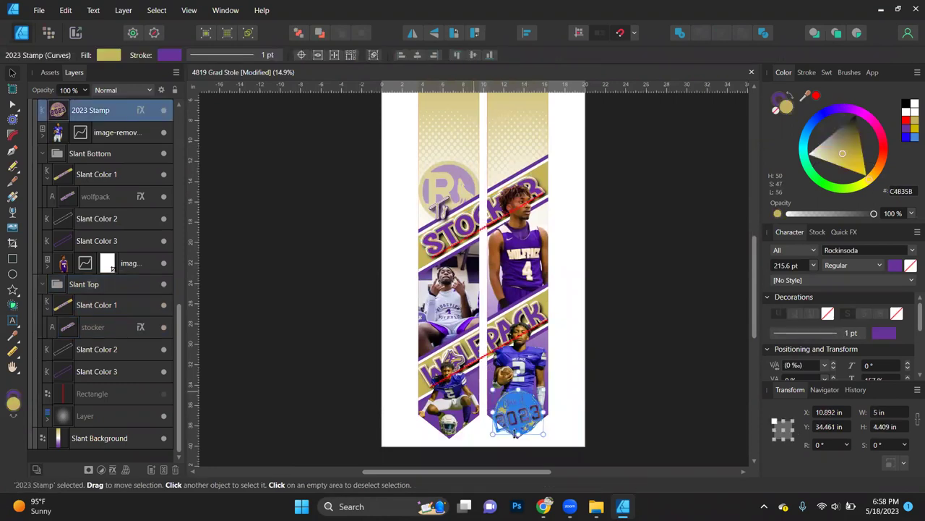
left_click_drag(793, 97, 506, 404)
left_click(640, 386)
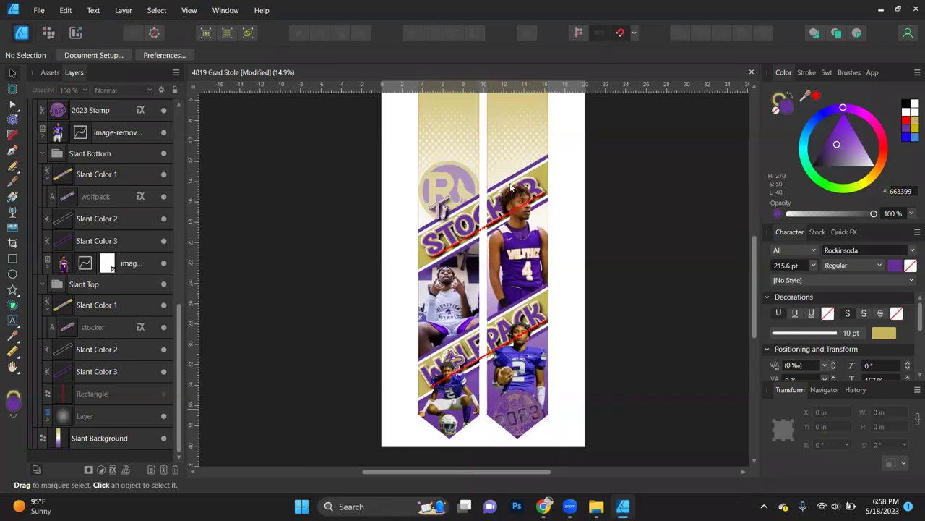
scroll(517, 246, "up", 5)
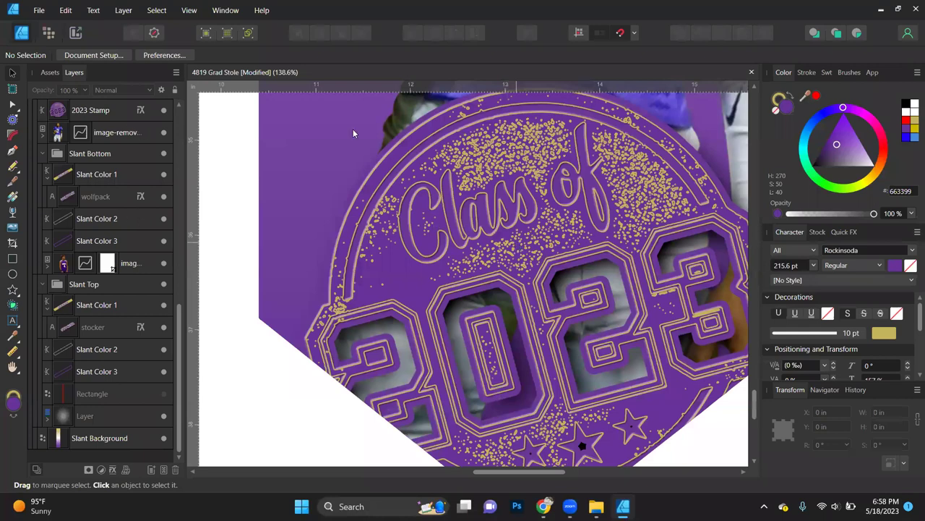
Step: Set the stamp's Outline layer effect colour to gold C4B358
left_click(476, 179)
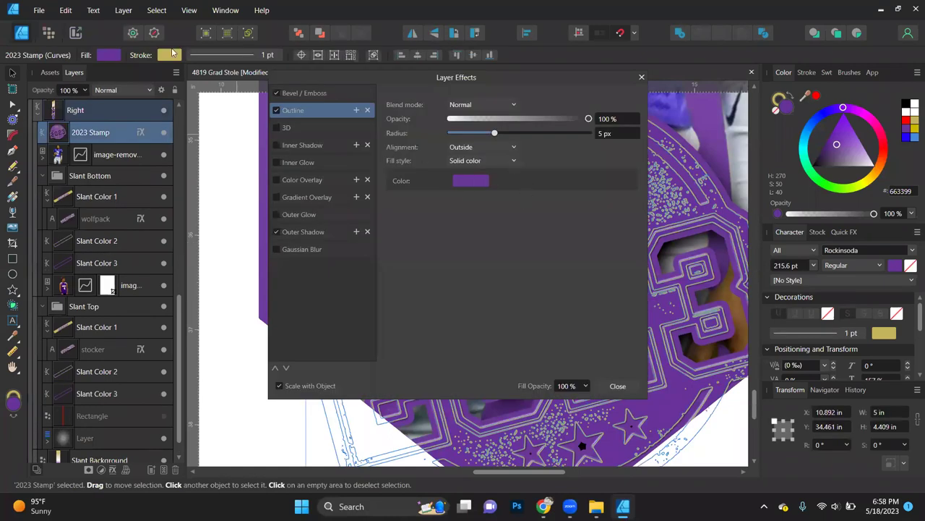
left_click(171, 56)
left_click(538, 201)
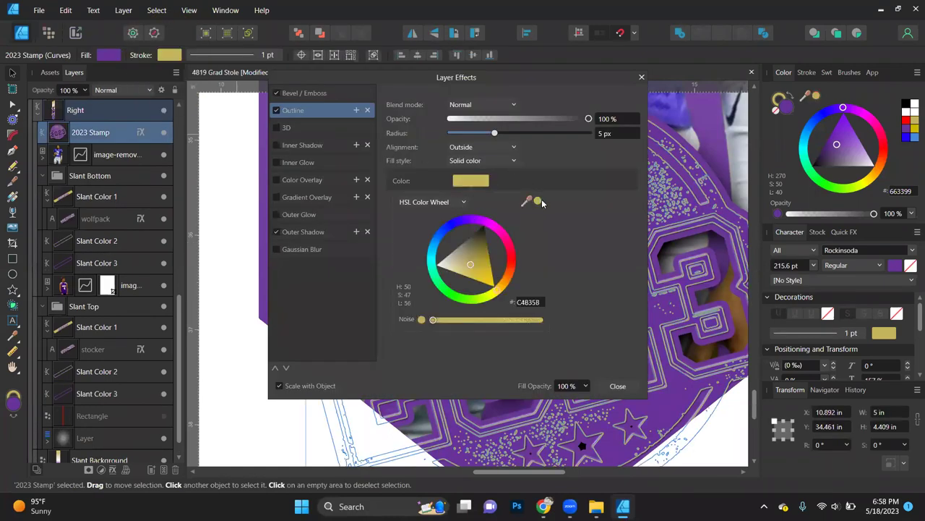
left_click(618, 386)
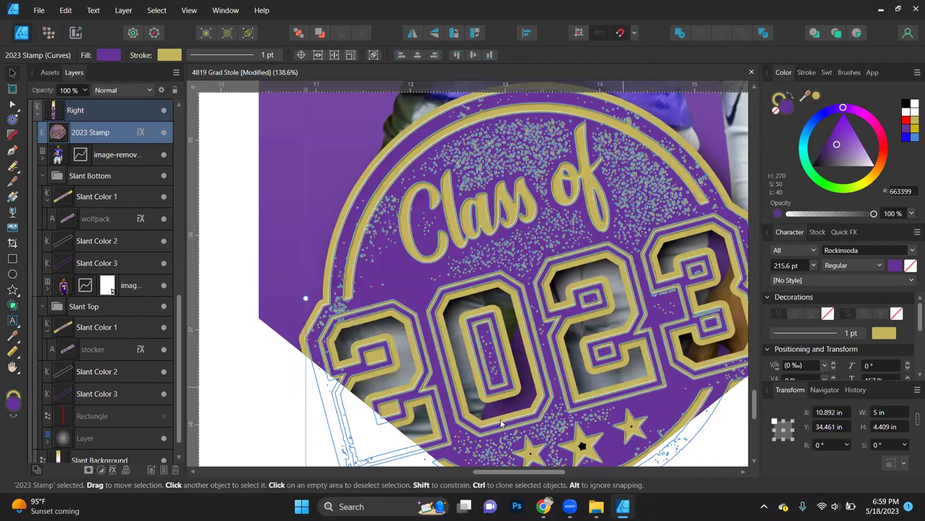
key("ctrl+0")
key("ctrl+d")
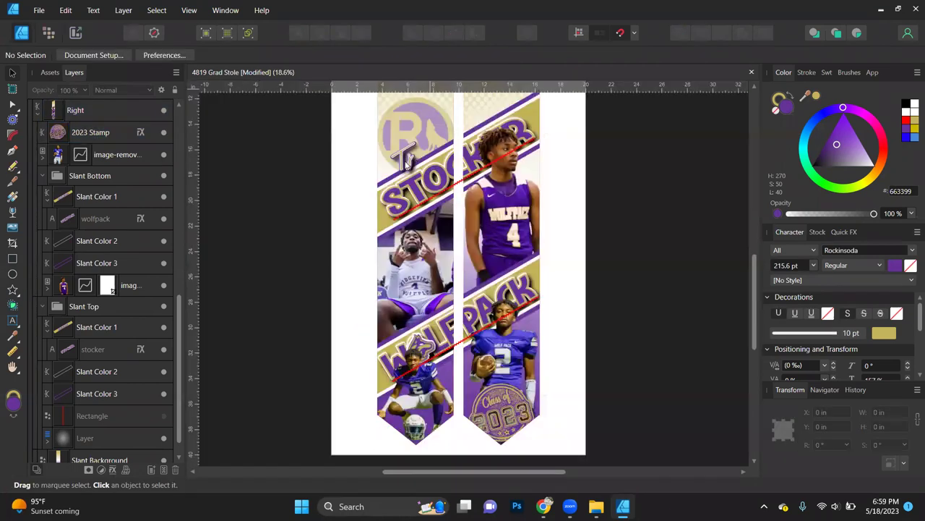
left_click(407, 160)
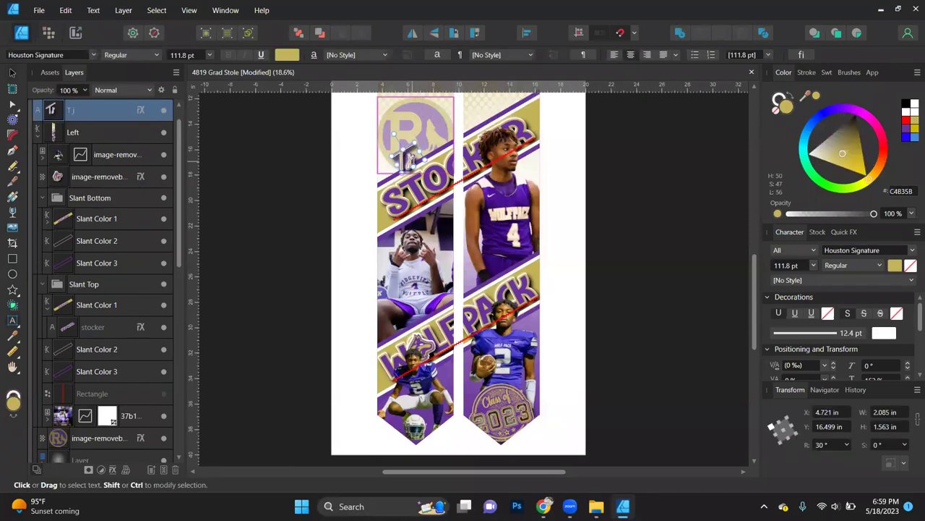
double_click(410, 160)
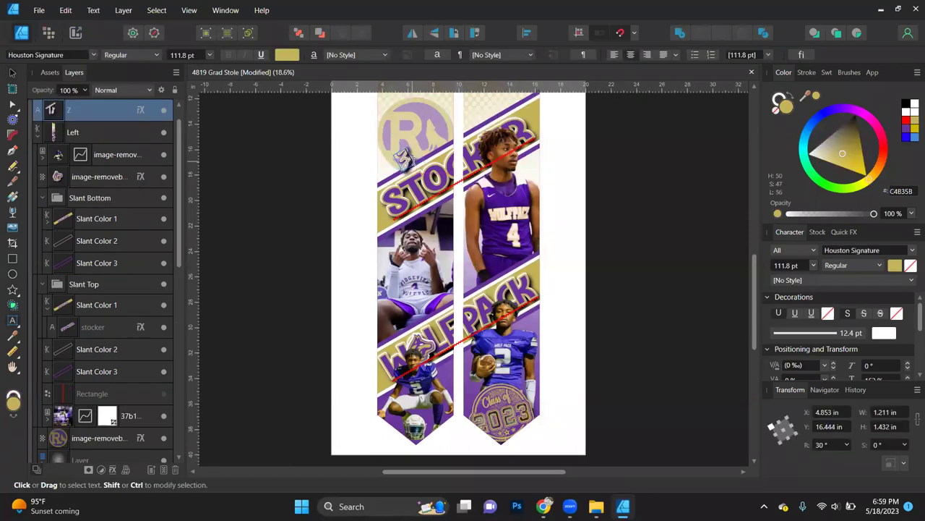
key("Escape")
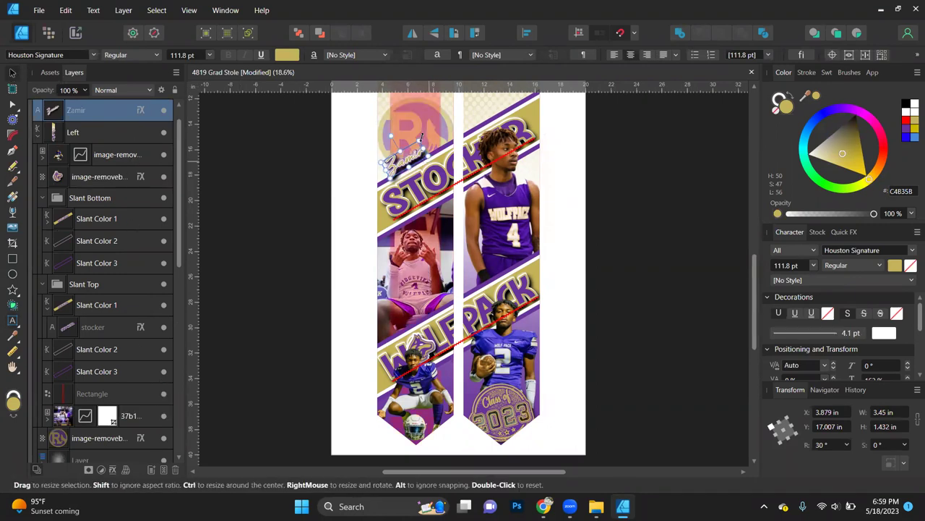
scroll(424, 156, "up", 2)
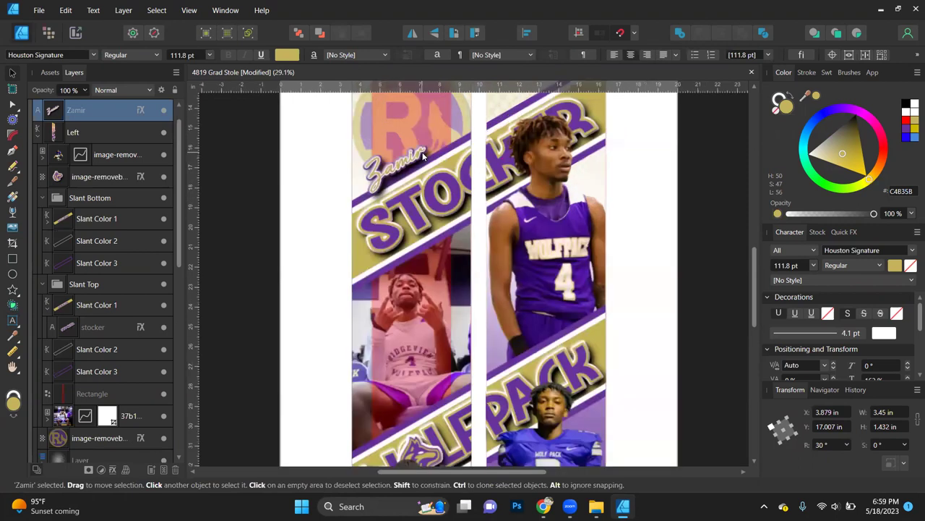
scroll(403, 168, "up", 1)
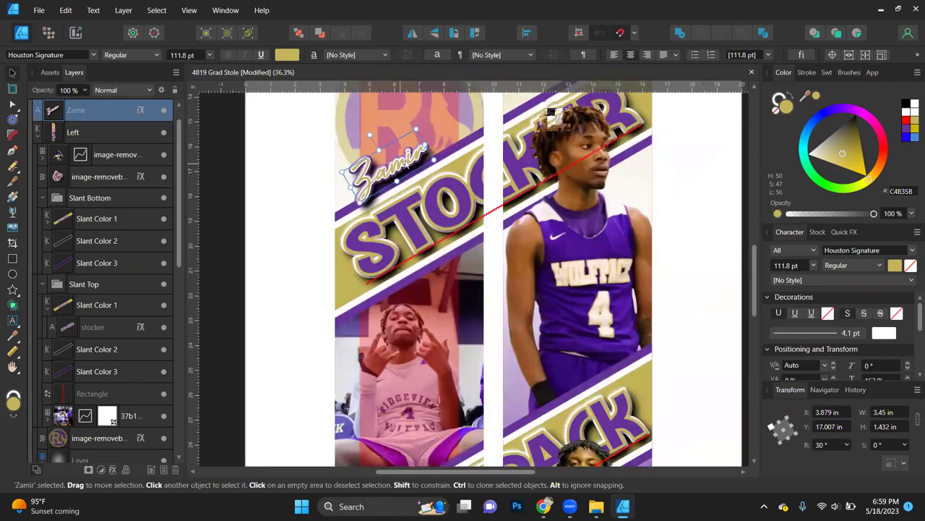
left_click_drag(409, 163, 415, 162)
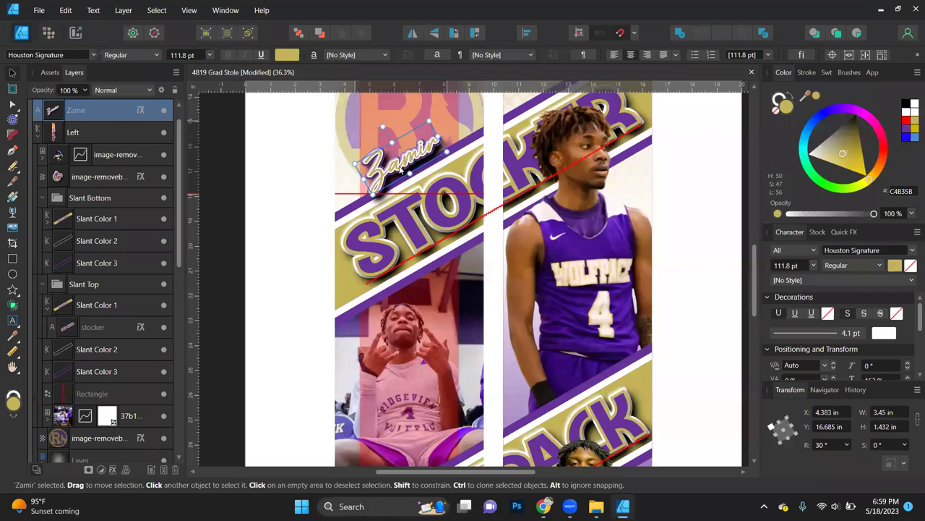
scroll(400, 169, "up", 5)
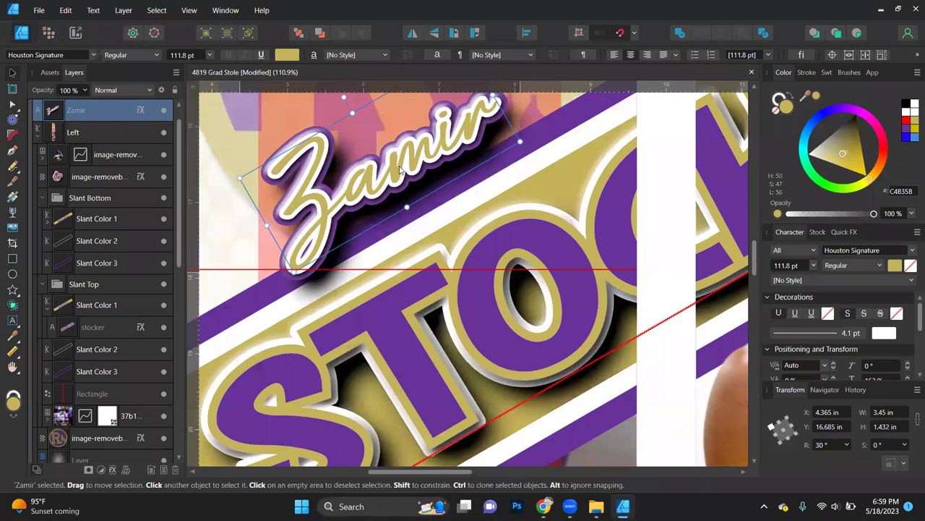
key("ctrl+0")
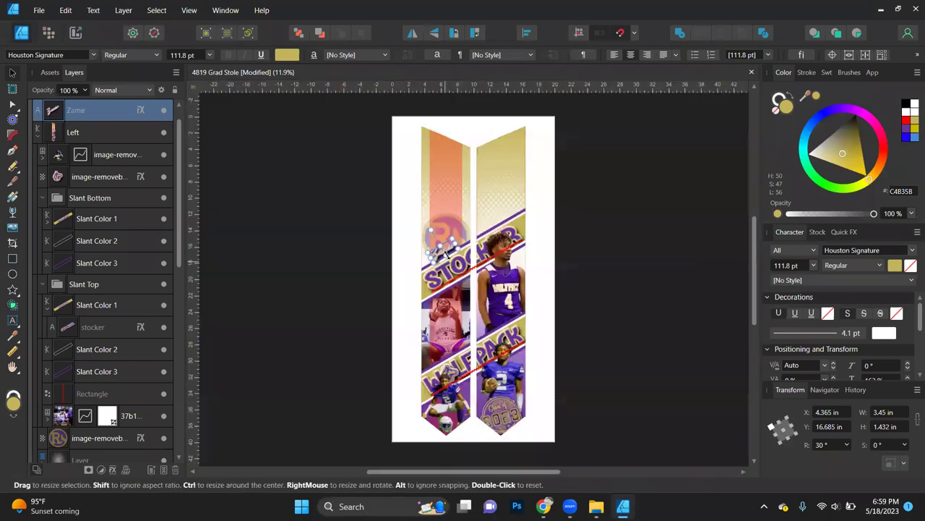
scroll(448, 254, "up", 6)
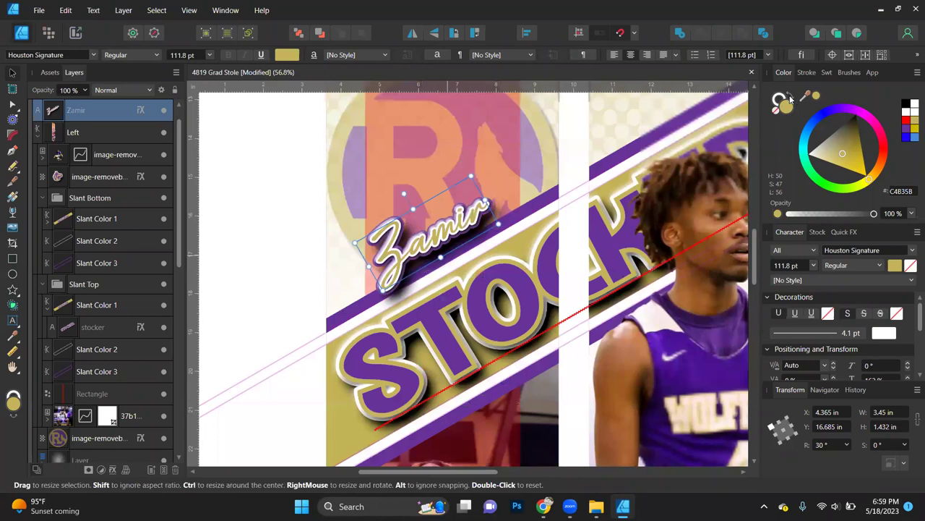
Step: Test swapping the first name's fill and outline, keep the gold fill, and select the surname layer
left_click(790, 100)
left_click(790, 101)
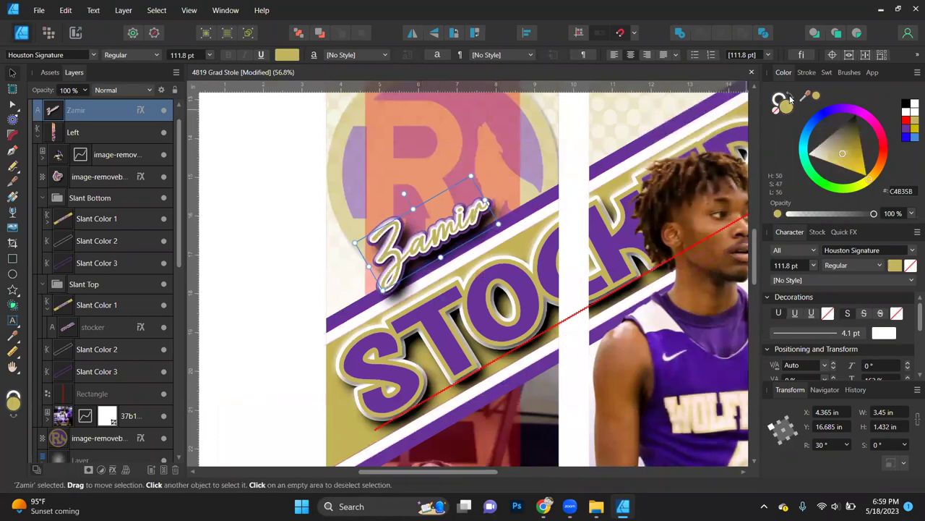
left_click(790, 100)
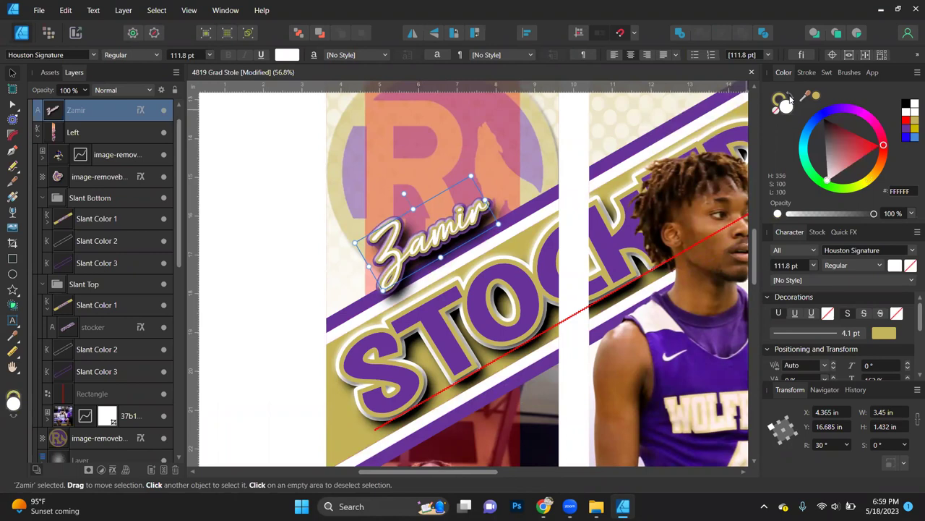
left_click(790, 101)
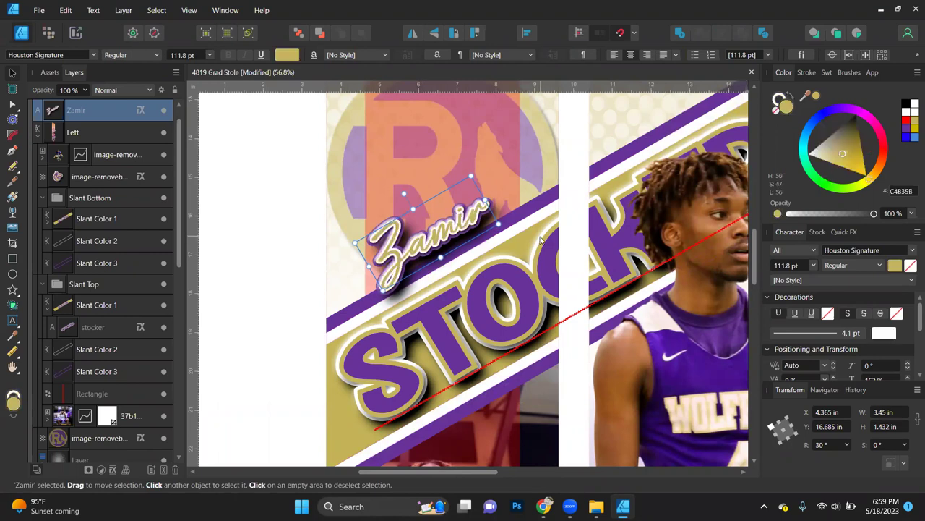
scroll(541, 241, "down", 1)
scroll(54, 215, "down", 2)
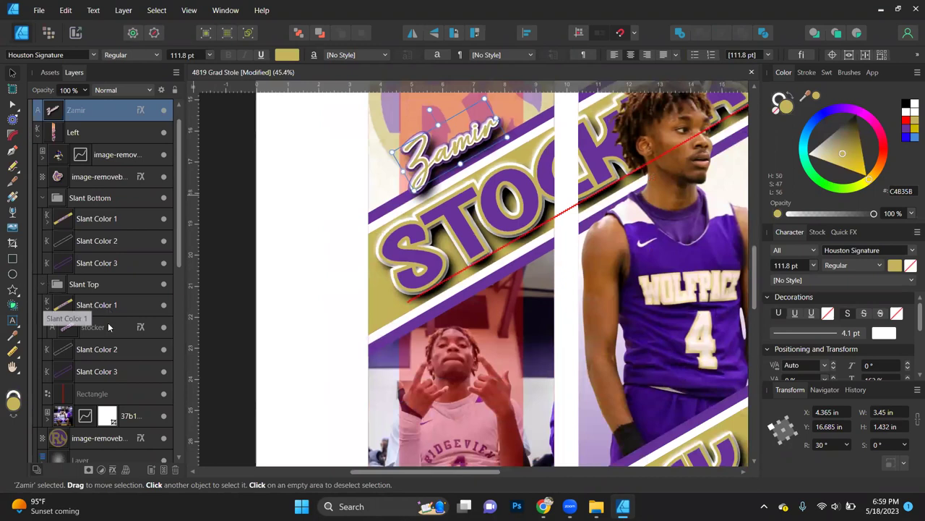
left_click(85, 331)
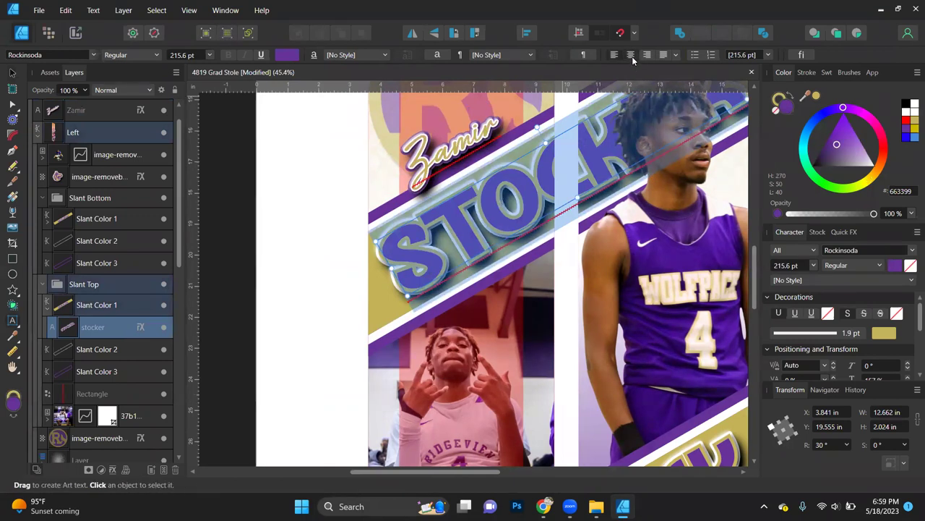
Step: Replace the STOCKER surname text with the student's new last name by pasting it
key("Escape")
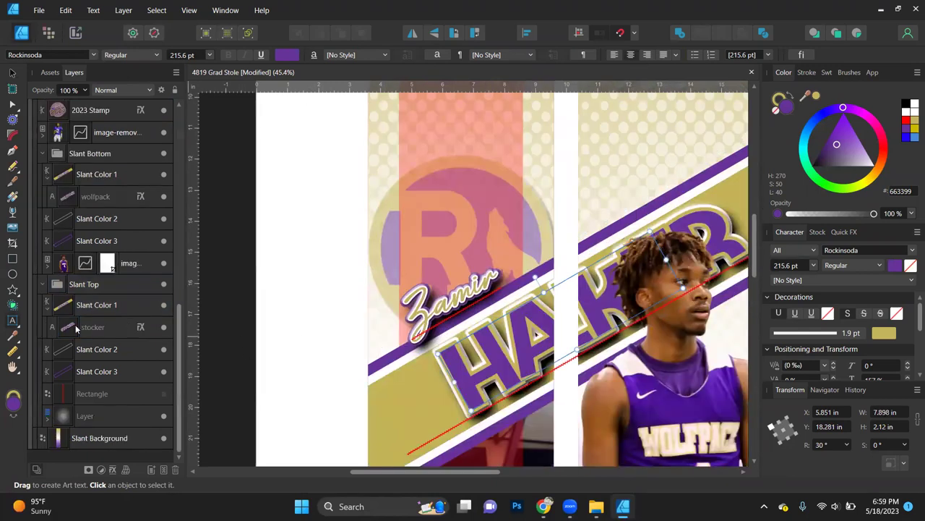
left_click(92, 328)
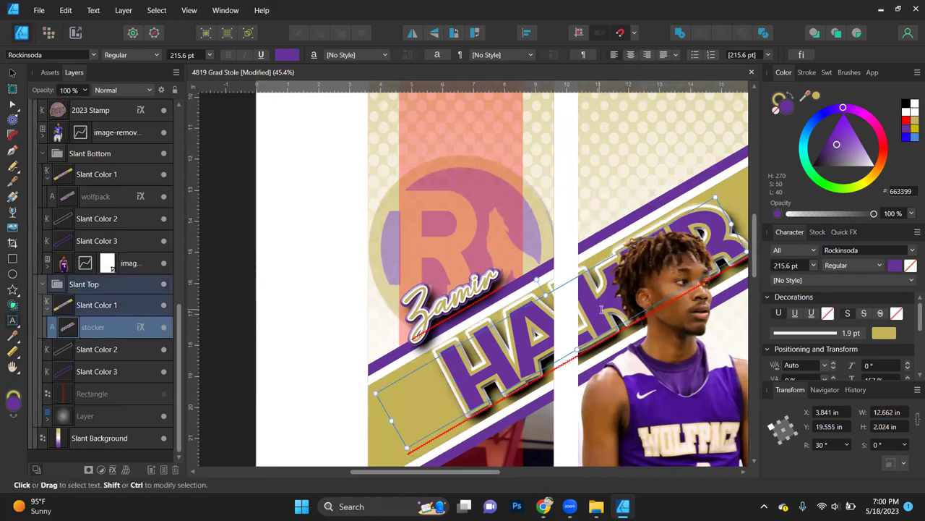
key("ctrl+a")
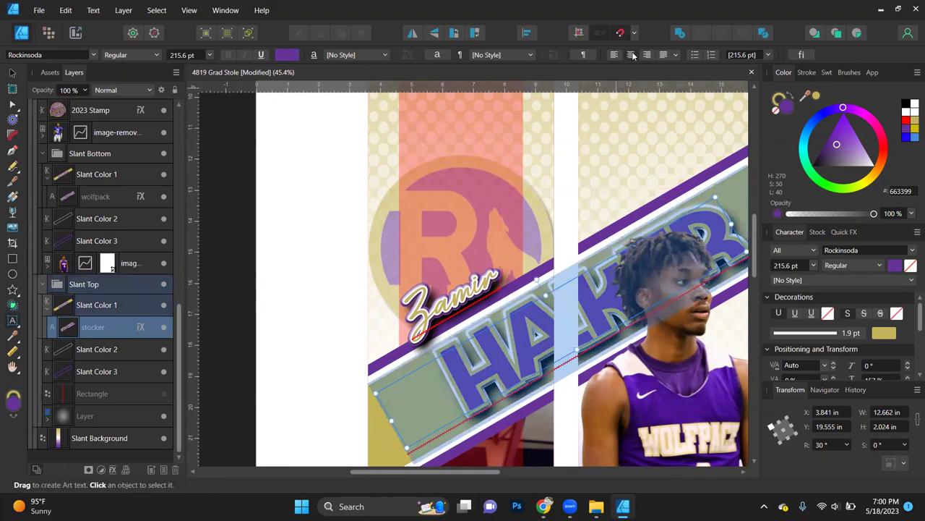
left_click(633, 56)
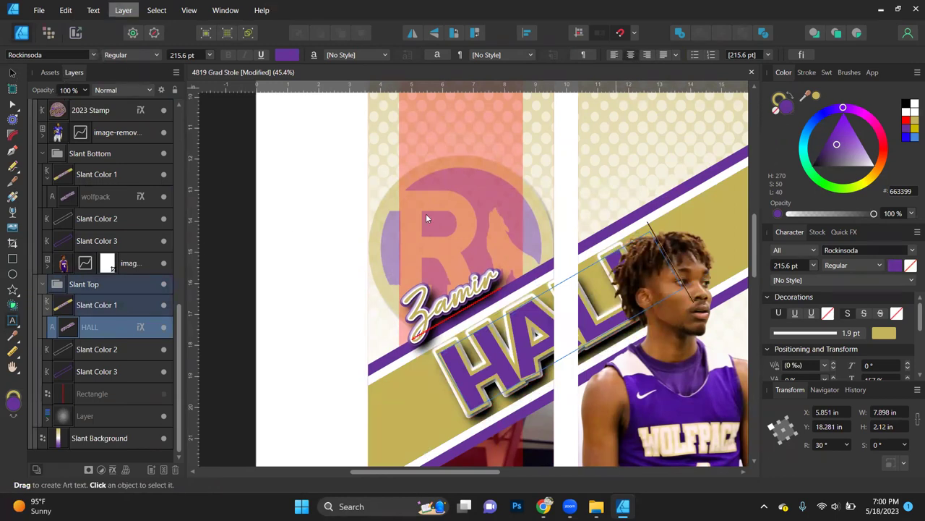
key("Escape")
scroll(465, 275, "down", 5)
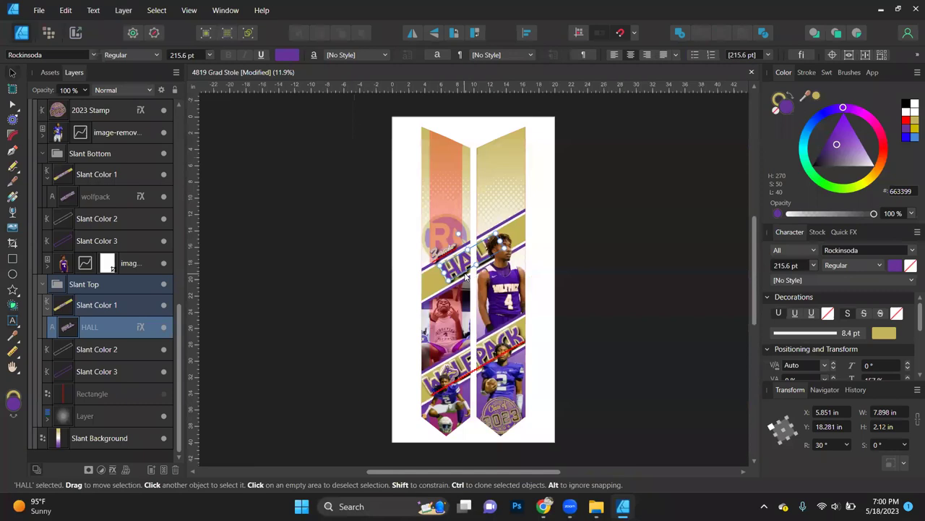
scroll(197, 205, "up", 5)
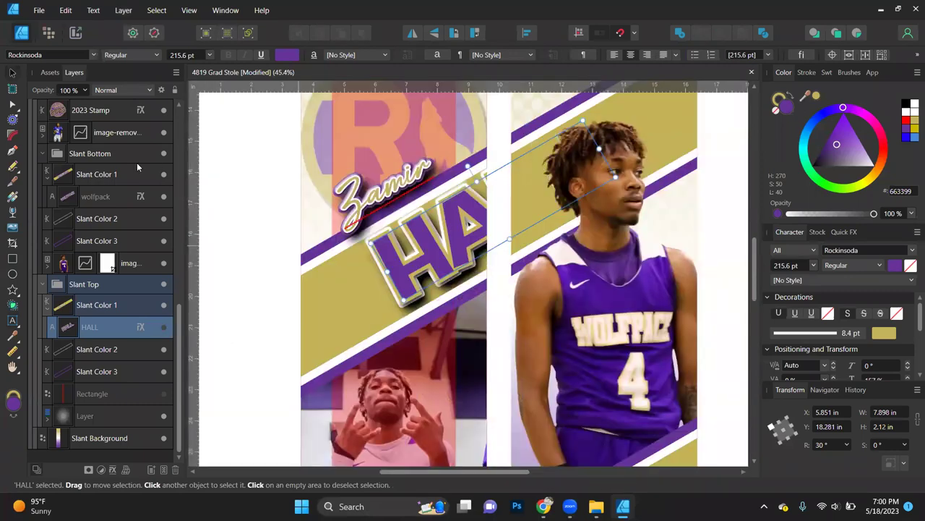
scroll(108, 198, "up", 3)
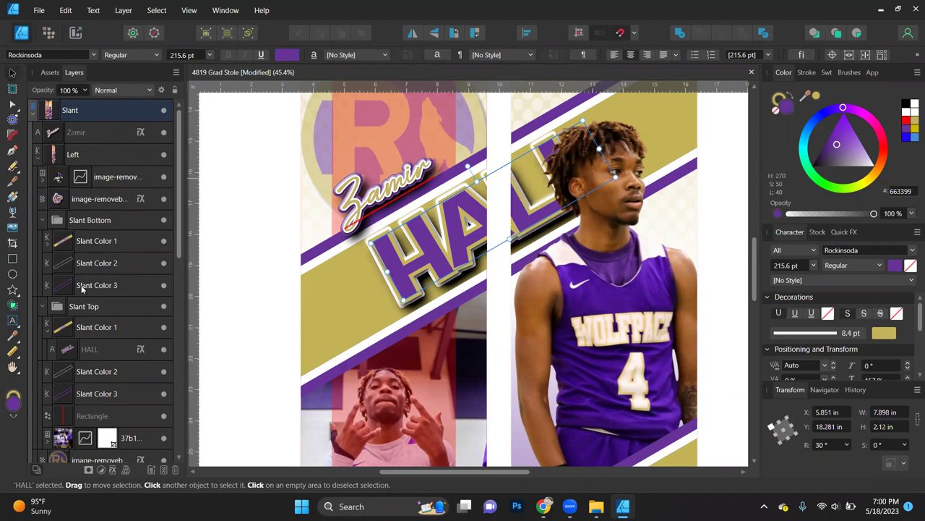
Step: Scale the surname text down to about 174 pt to fit the left strip's band
left_click(102, 350, "ctrl")
left_click_drag(600, 149, 654, 116)
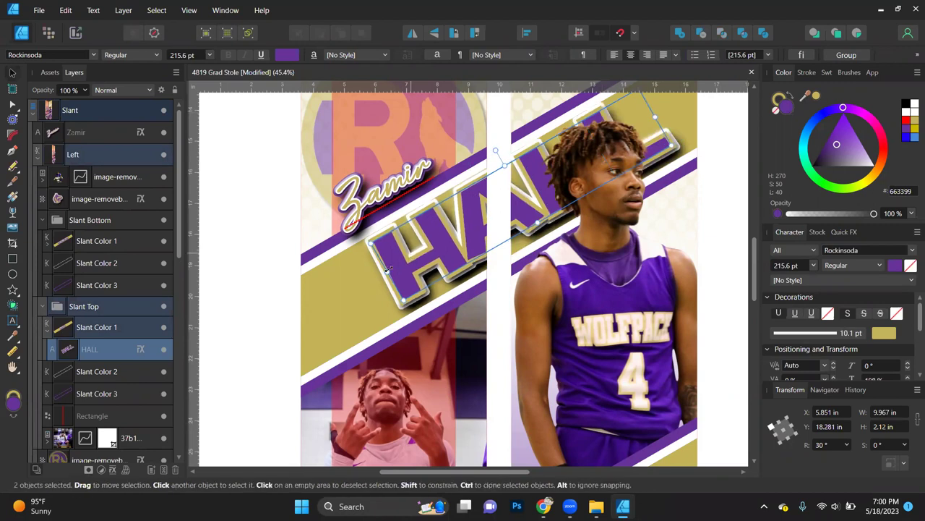
left_click_drag(387, 271, 346, 305)
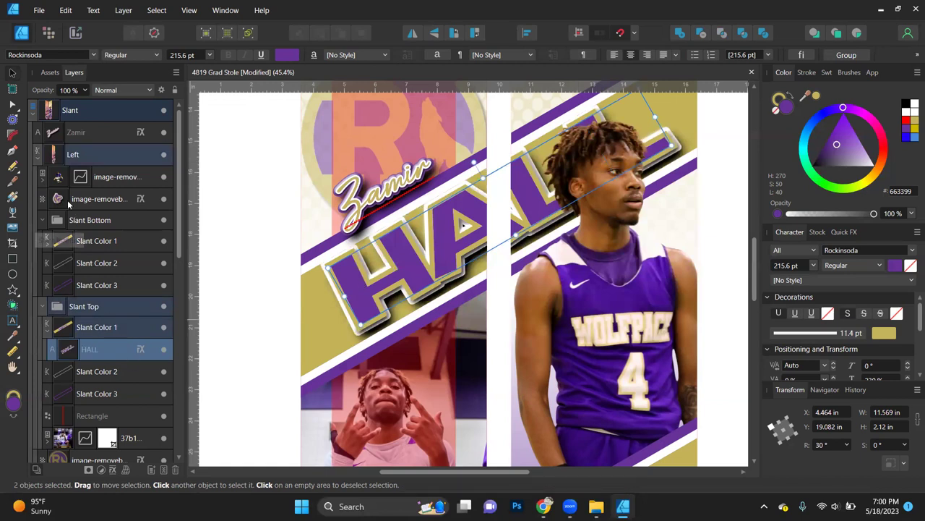
left_click(98, 353)
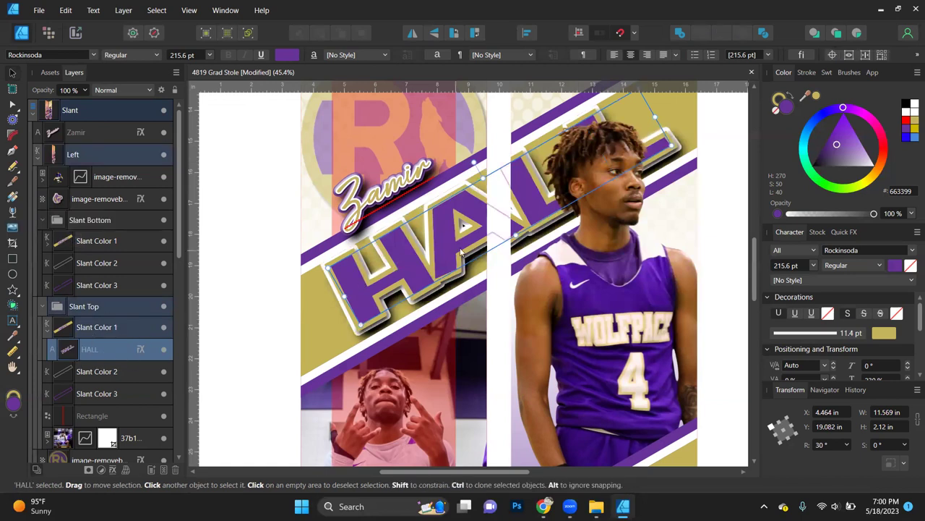
left_click(95, 287)
left_click(95, 351)
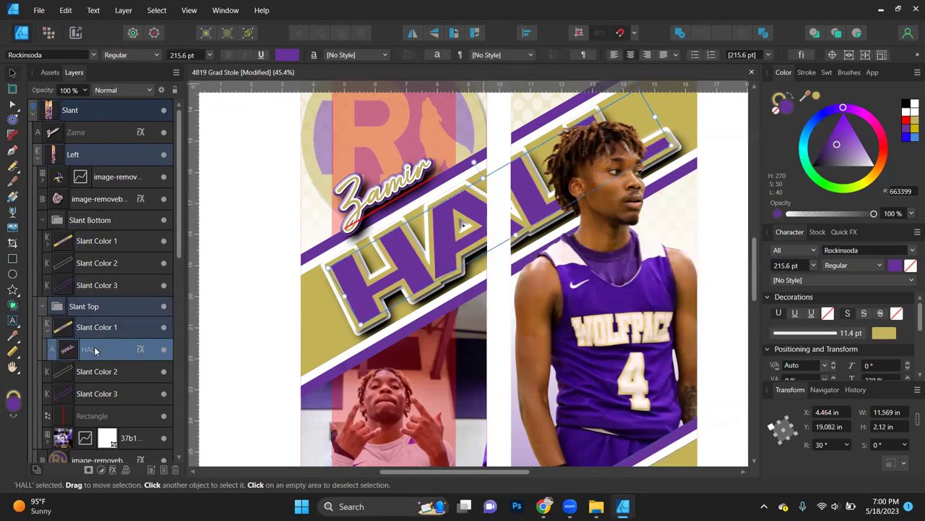
left_click_drag(653, 116, 474, 223)
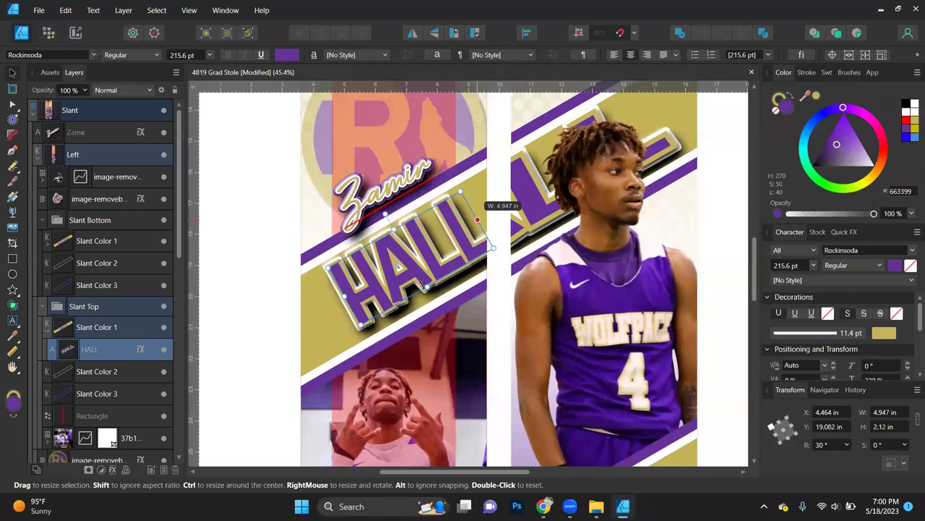
key("ctrl+z")
left_click_drag(419, 282, 416, 276)
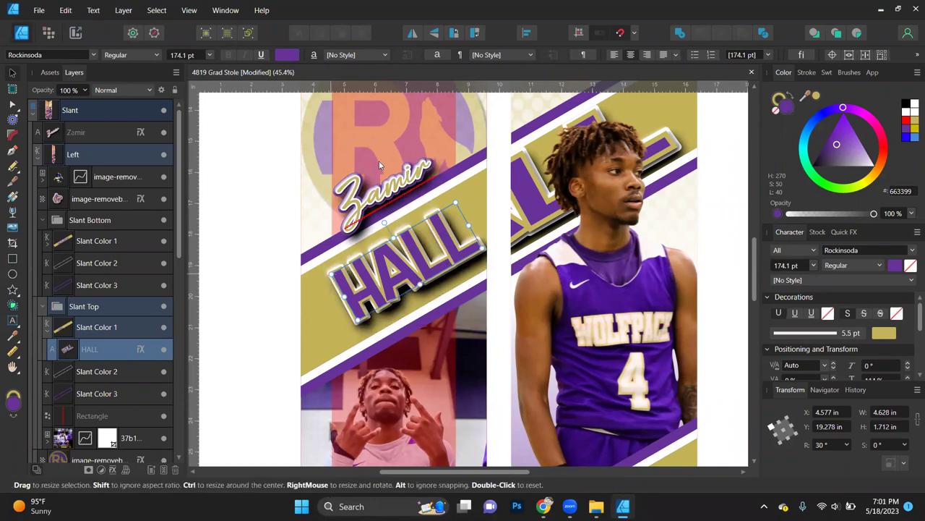
Step: Bring the pink guide Rectangle forward and resize the surname to 208.4 pt across the strip
left_click(91, 418)
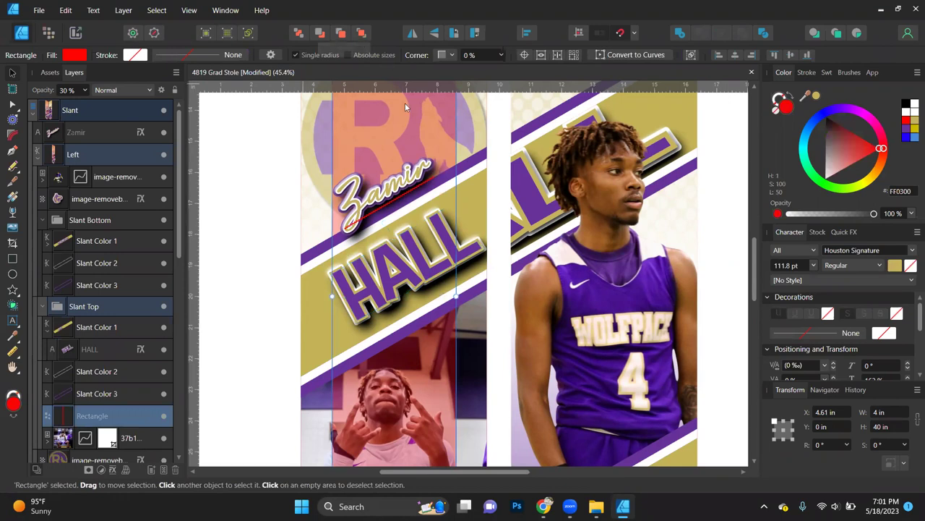
left_click(361, 33)
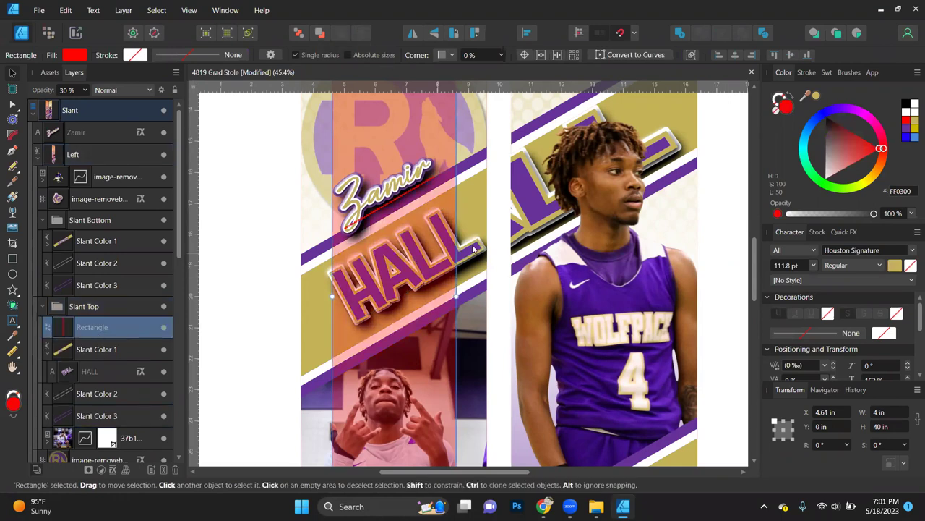
left_click(100, 377)
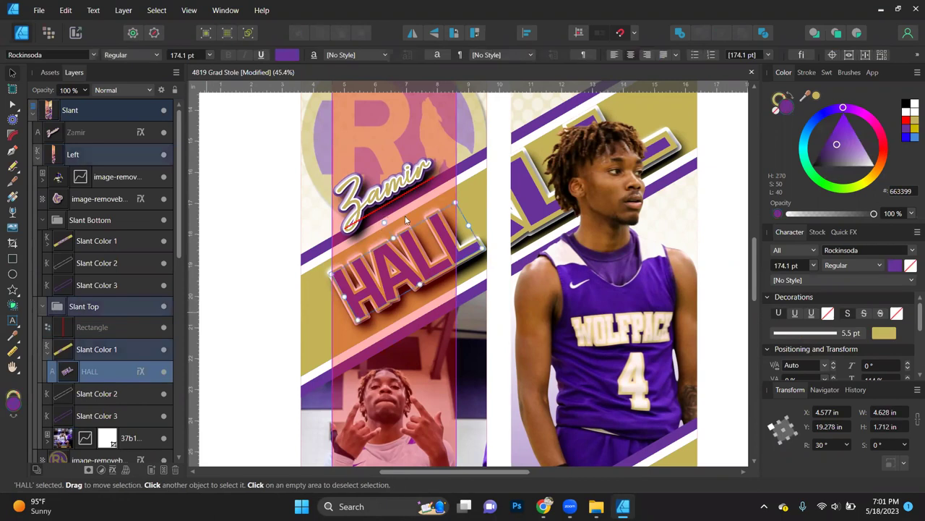
left_click_drag(467, 226, 456, 233)
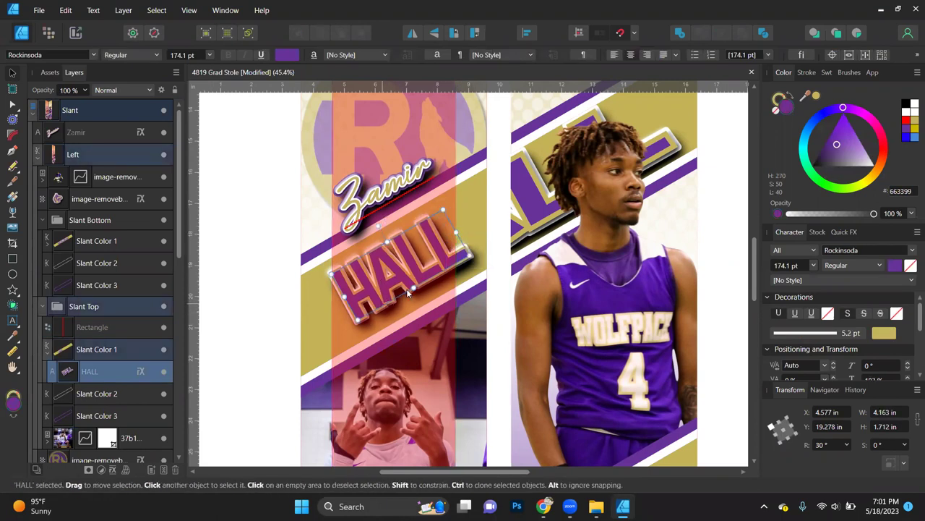
left_click_drag(416, 291, 415, 293)
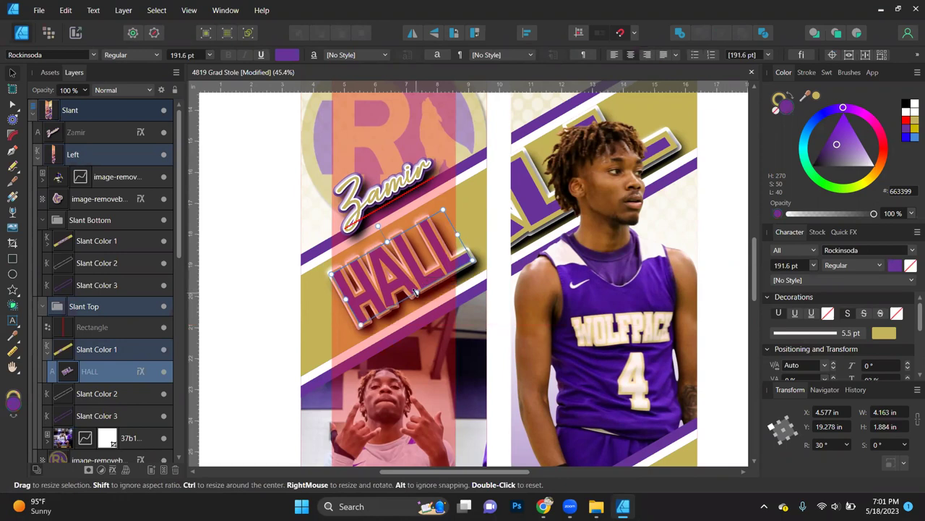
left_click_drag(387, 241, 385, 237)
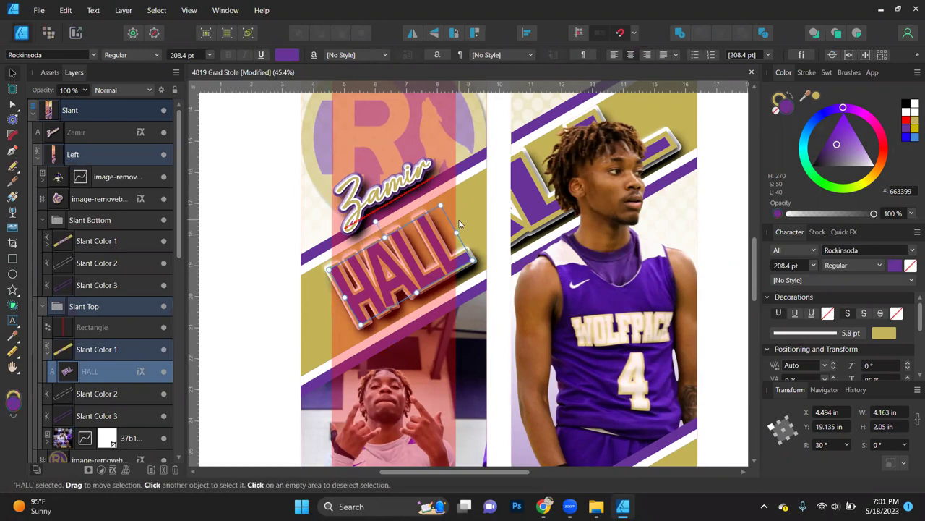
Step: Hide the pink guide rectangle in Layers and deselect the surname
scroll(459, 219, "down", 3)
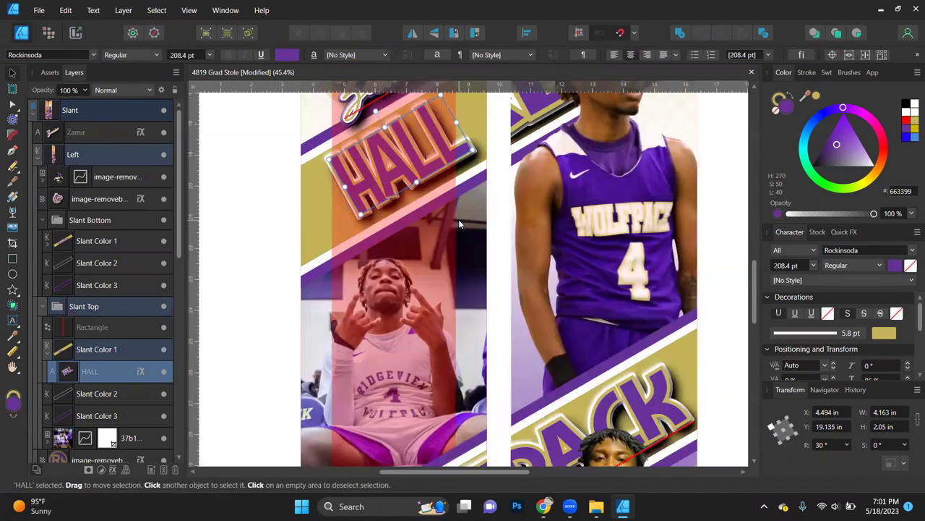
key("ctrl+0")
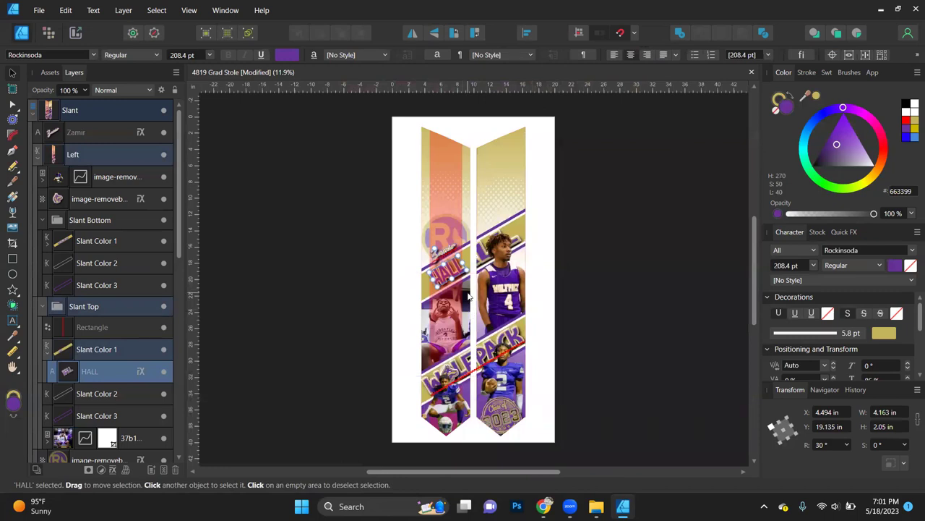
scroll(469, 295, "up", 2)
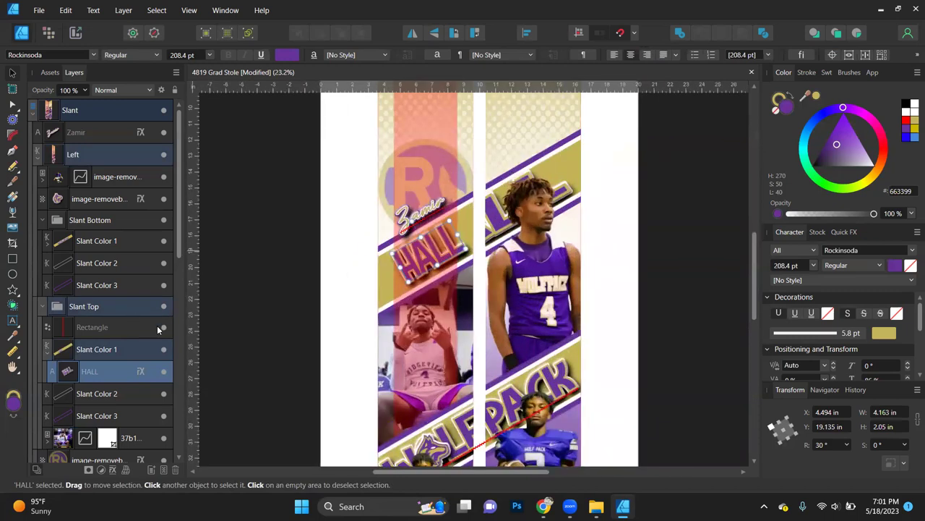
left_click(163, 327)
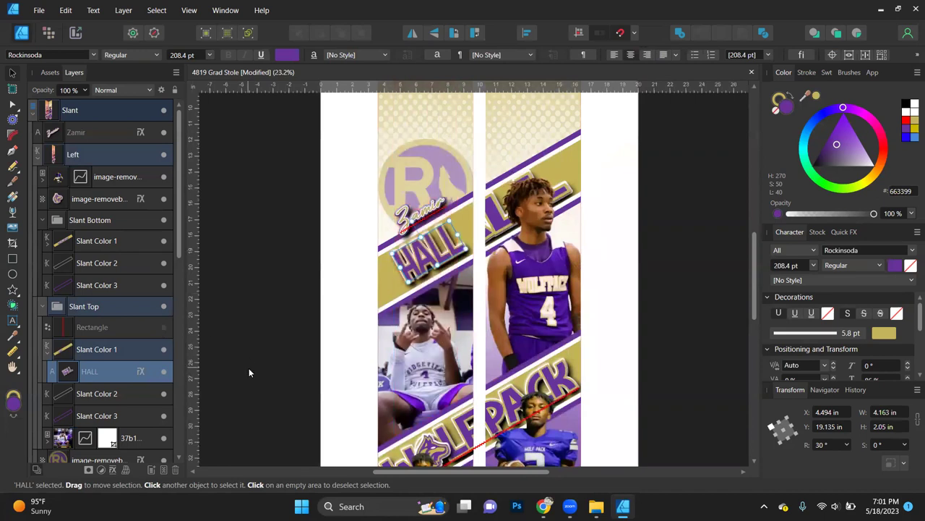
left_click(248, 369)
scroll(571, 295, "down", 1)
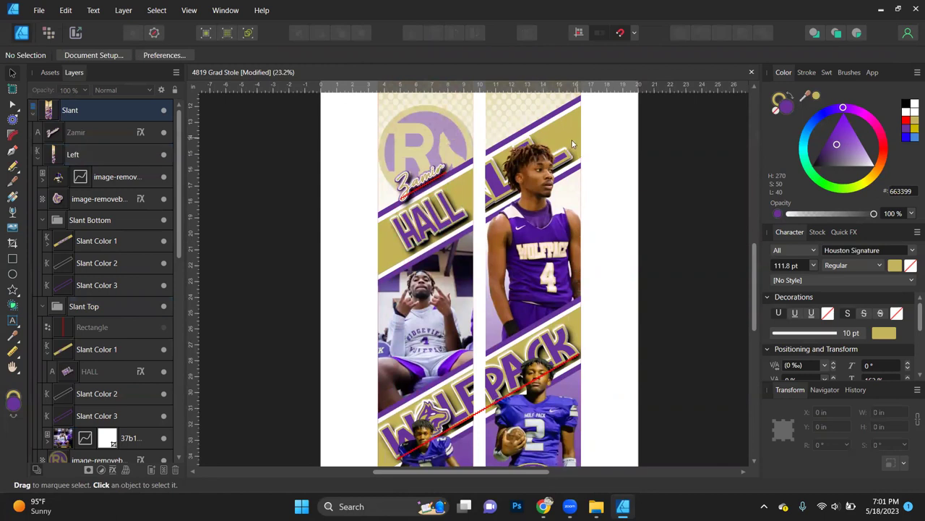
Step: Hide the right strip's surname text and nudge the Slant Top stripe group up one step
scroll(142, 371, "down", 5)
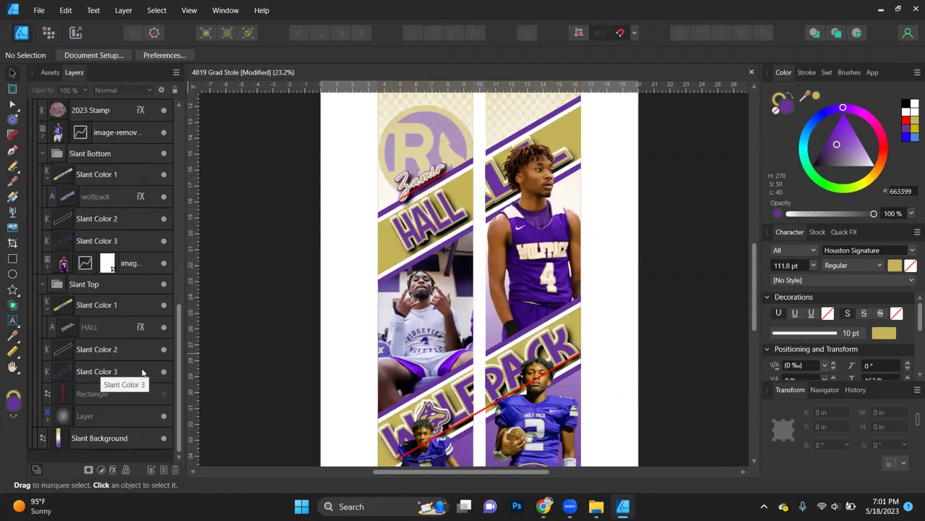
left_click(165, 329)
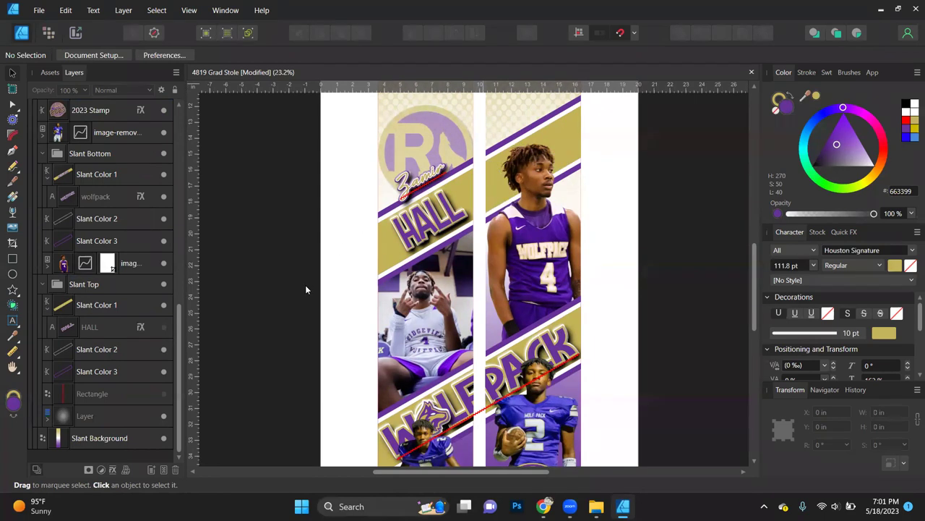
left_click(435, 326)
left_click(436, 340)
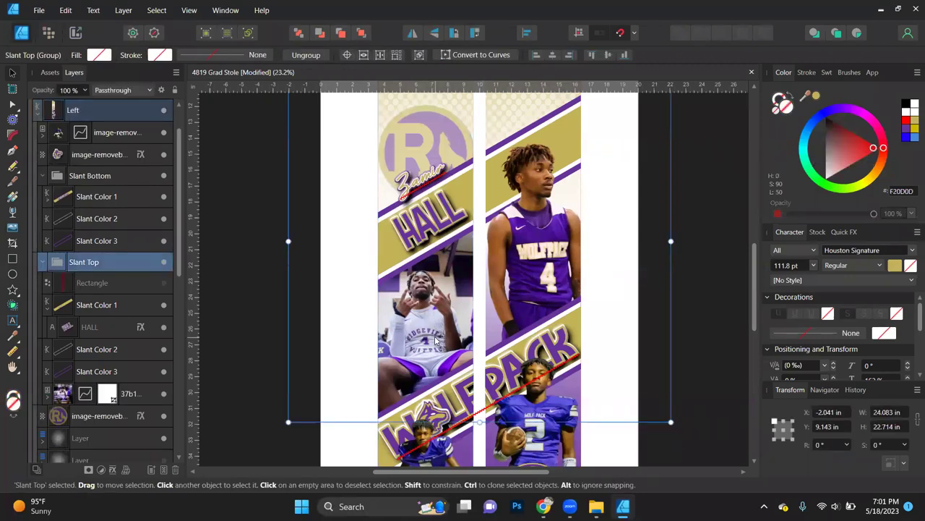
key("Up")
key("Up")
key("Up")
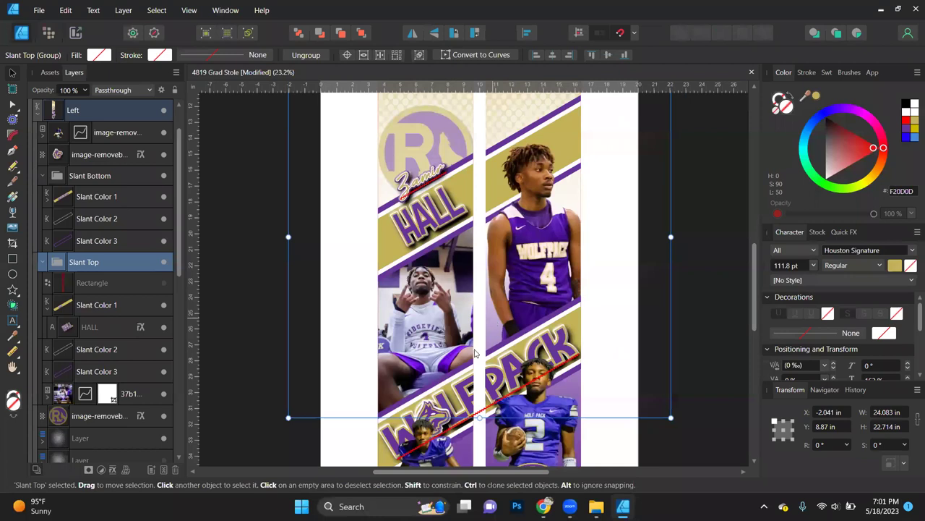
left_click(431, 343)
left_click(432, 342)
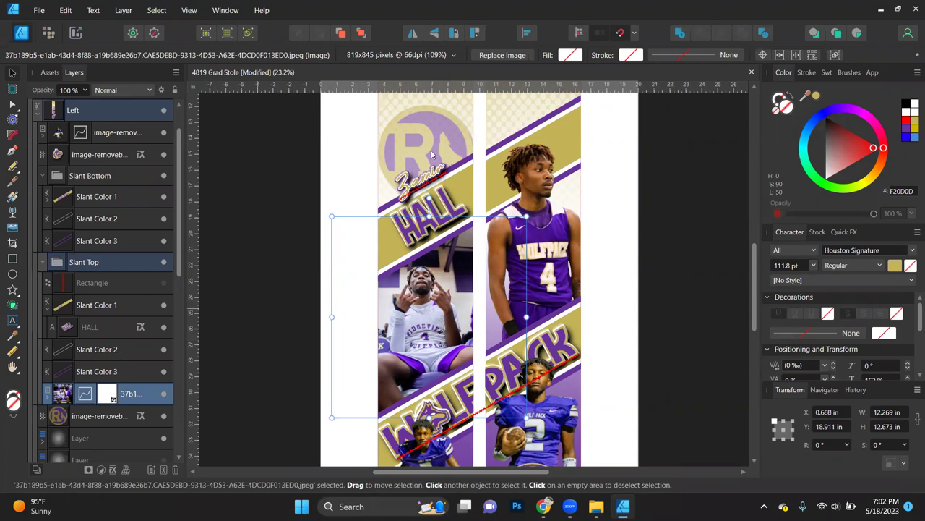
Step: Replace the left strip's middle photo with the seated gym-machine shot from Downloads
left_click(506, 55)
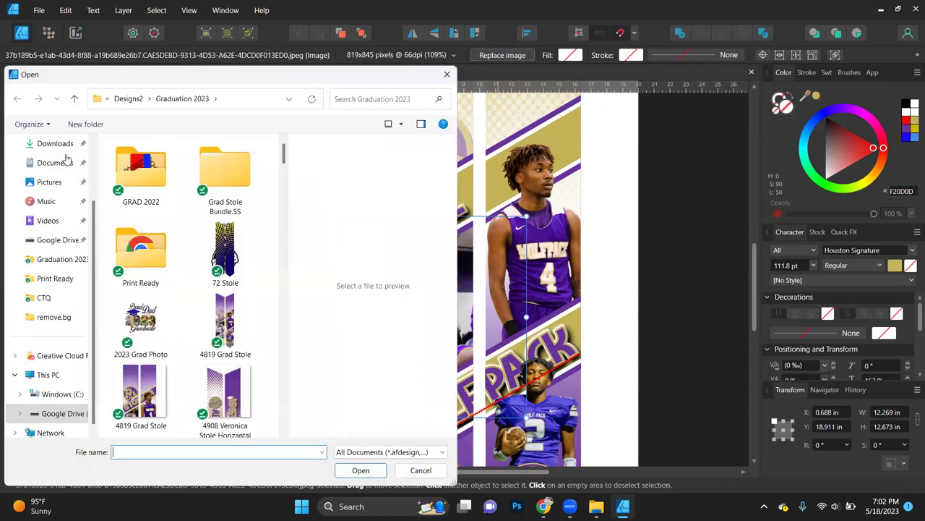
left_click(58, 144)
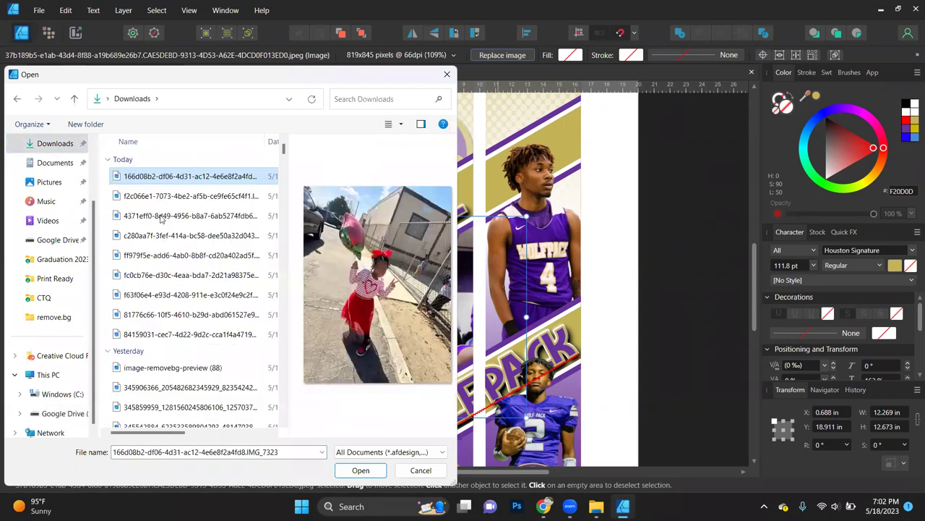
left_click(161, 237)
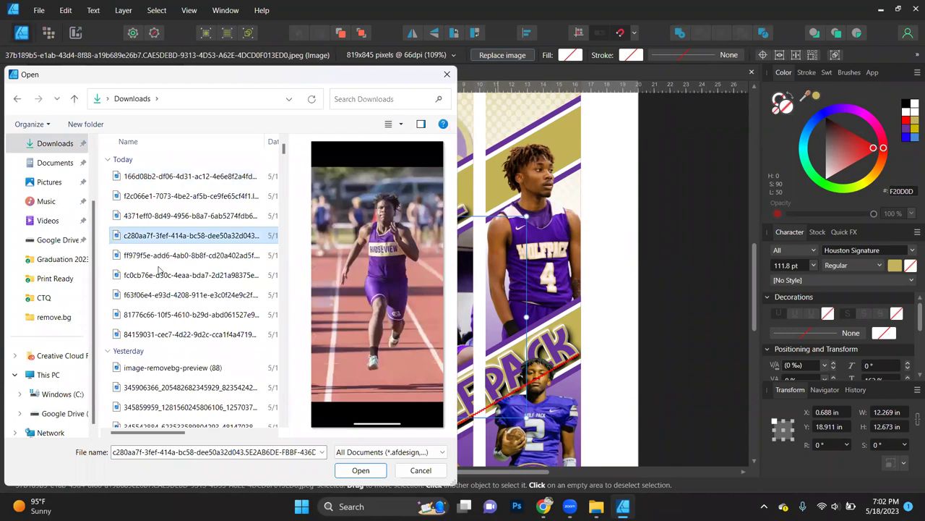
left_click(160, 260)
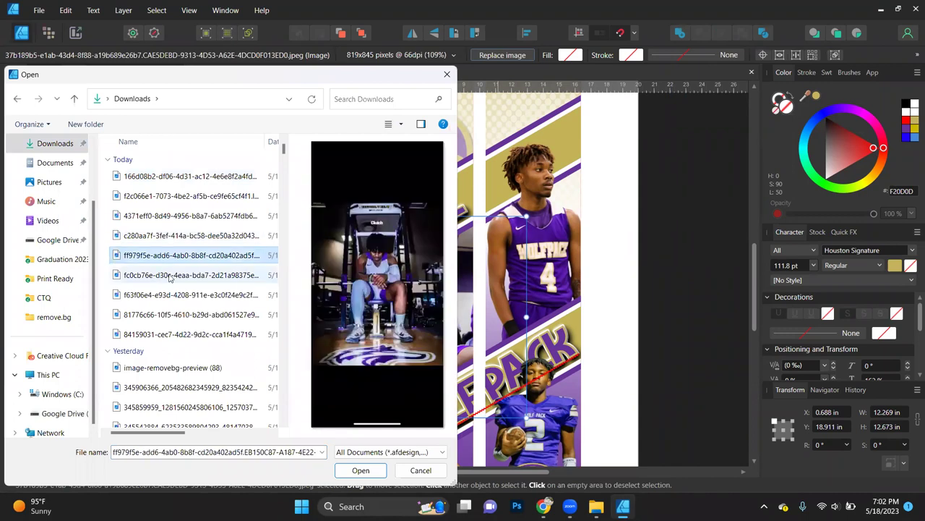
left_click(167, 279)
left_click(168, 294)
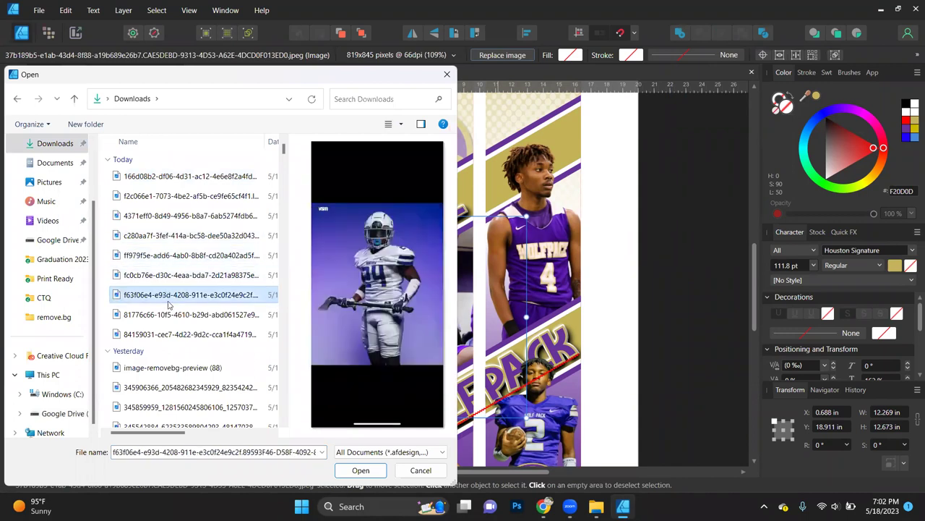
left_click(170, 318)
left_click(173, 334)
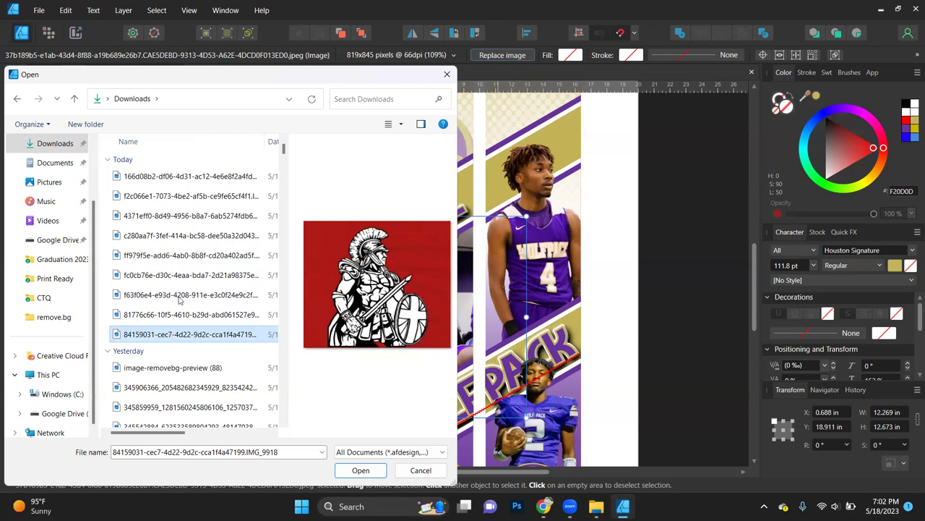
left_click(181, 258)
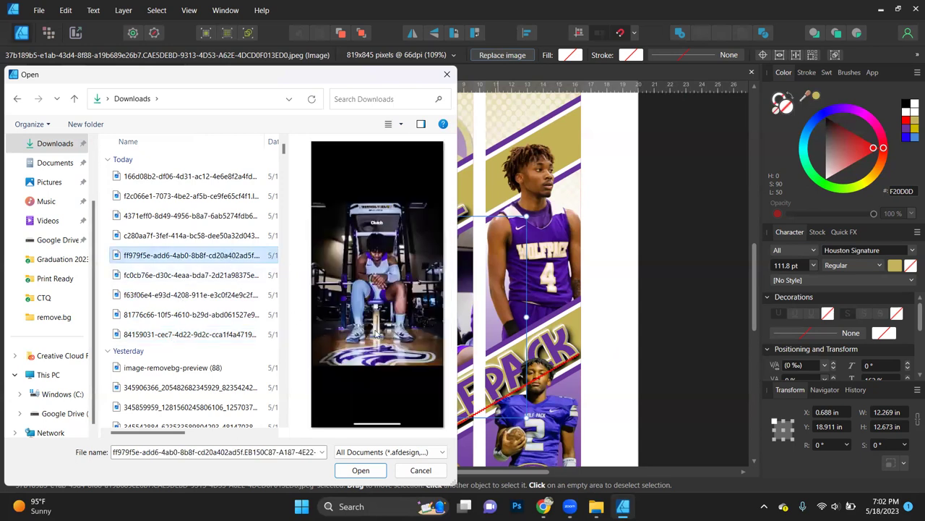
double_click(163, 258)
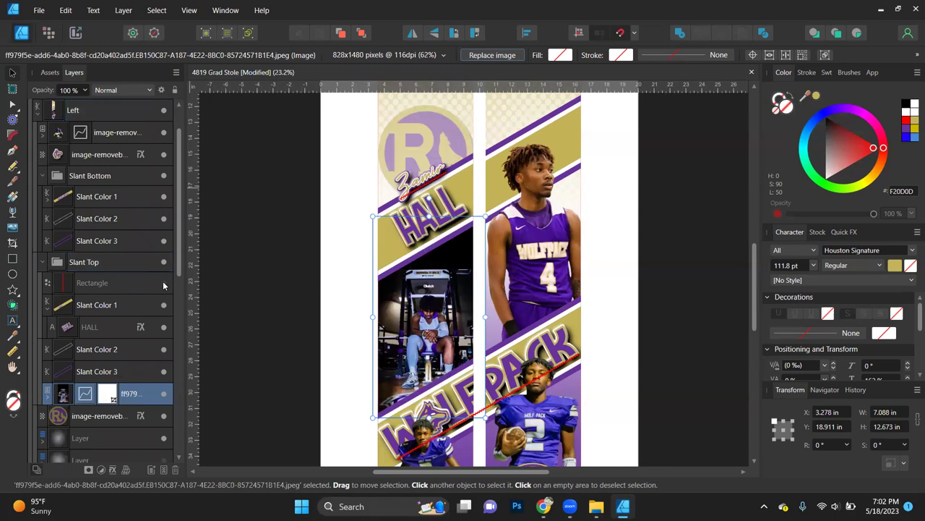
Step: Enlarge the gym photo and shift it left and slightly down within the left strip
scroll(432, 337, "up", 2)
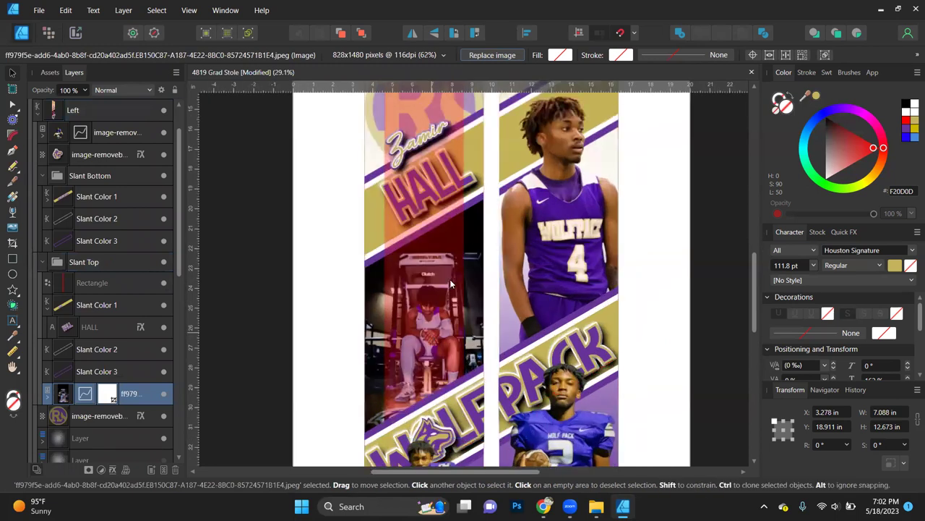
scroll(450, 284, "up", 2)
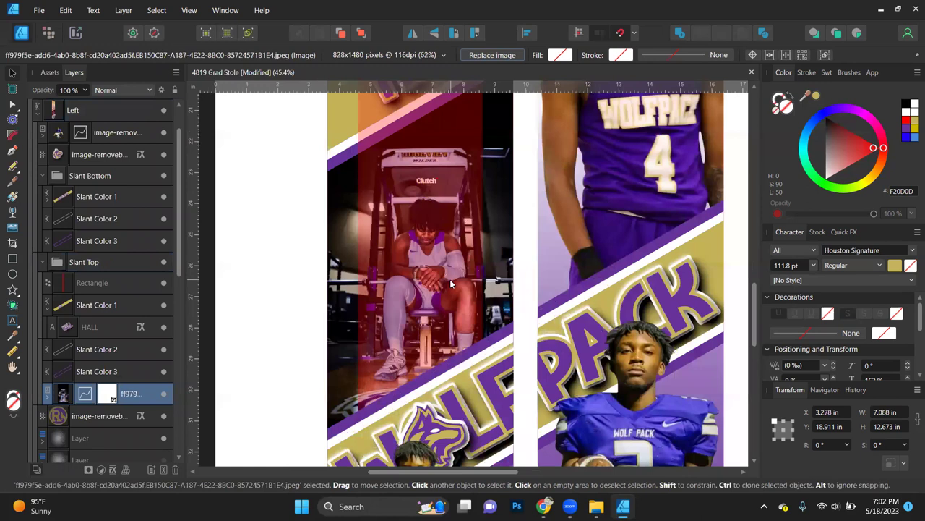
scroll(450, 282, "down", 4)
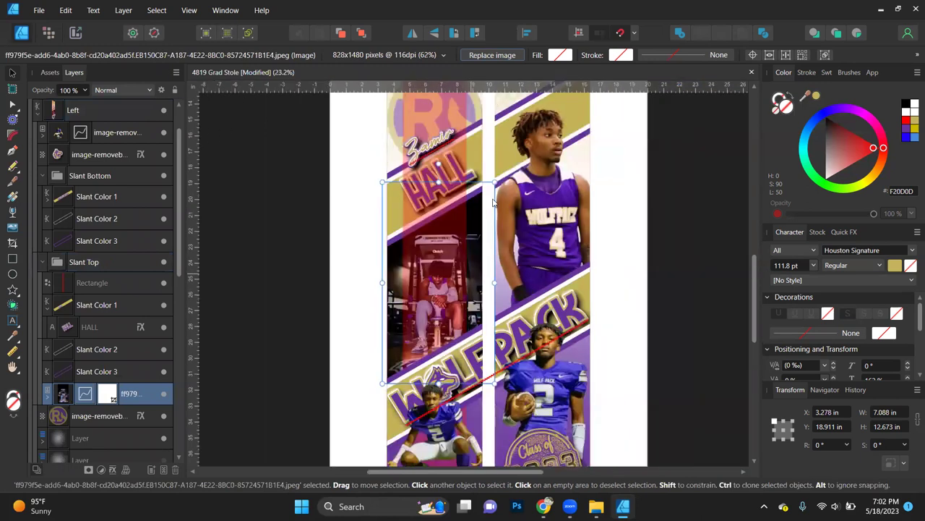
left_click_drag(495, 182, 554, 110)
mouse_move(488, 266)
left_mouse_down()
mouse_move(462, 269)
mouse_move(475, 269)
left_mouse_up()
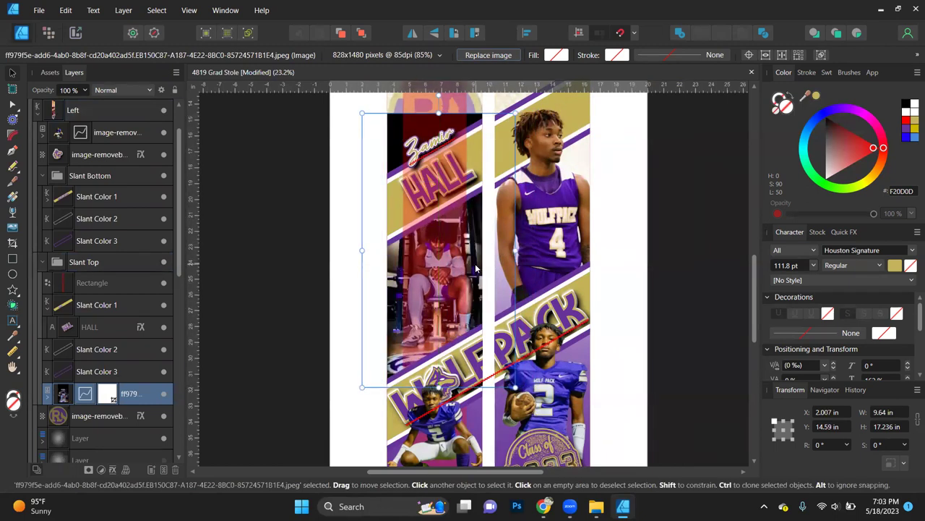
scroll(476, 269, "up", 1)
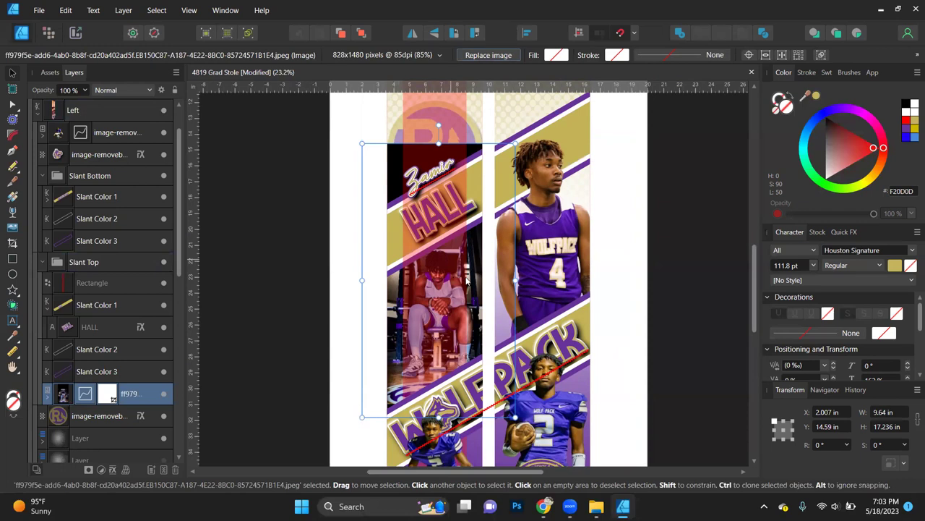
left_click_drag(477, 282, 476, 286)
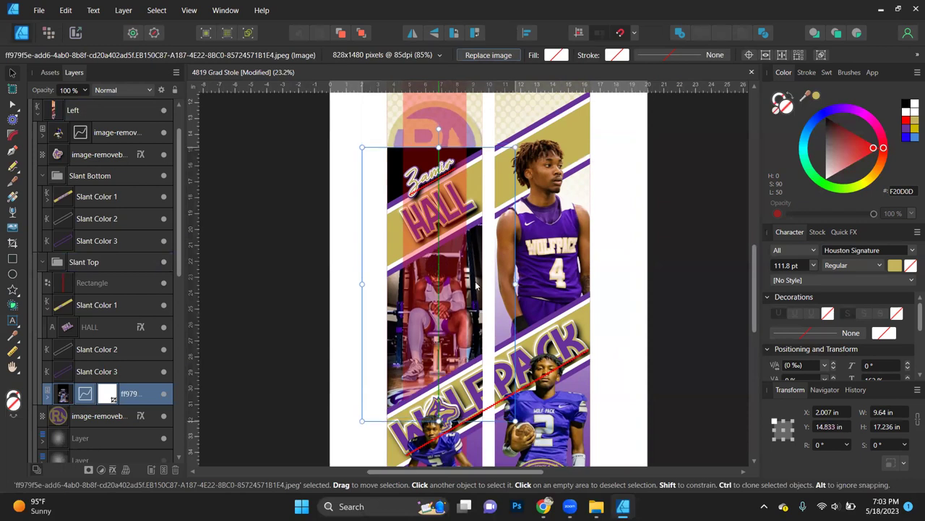
Step: Crop the gym photo's top edge down so it sits beneath the surname band
left_click(12, 243)
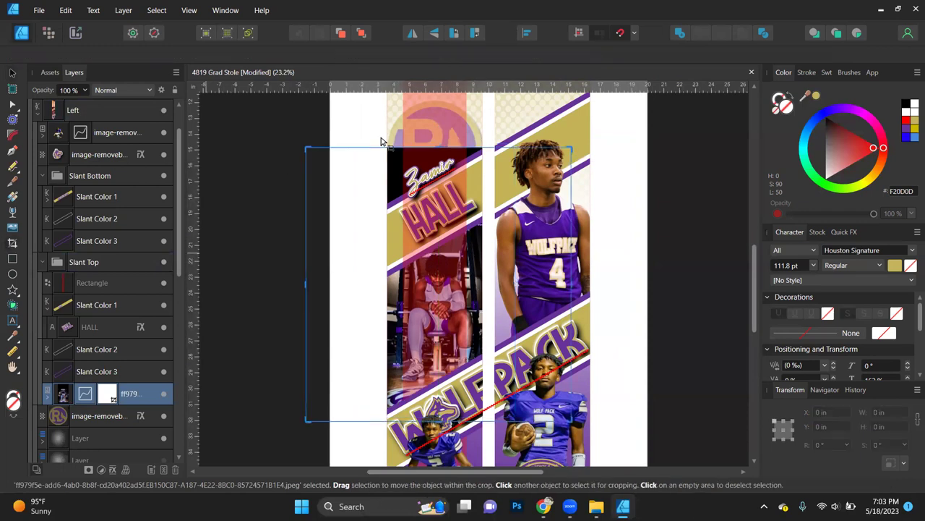
left_click_drag(439, 150, 439, 217)
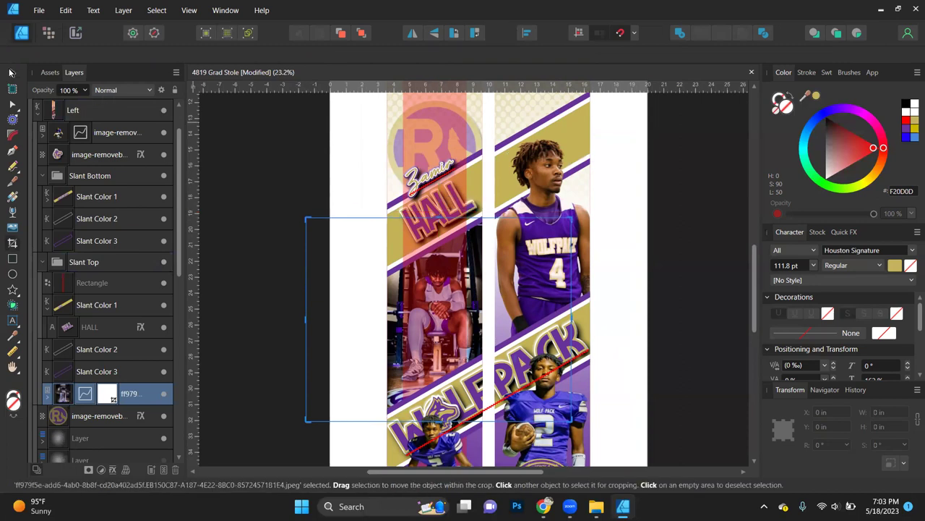
key("v")
left_click(261, 308)
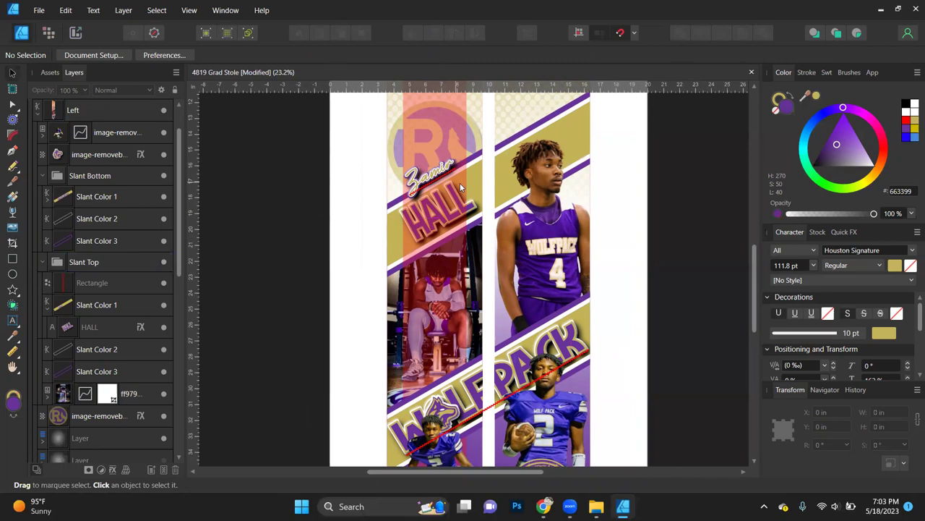
Step: Replace the left strip's bottom cut-out with the crouching number 24 player from the remove.bg folder
scroll(566, 204, "down", 3)
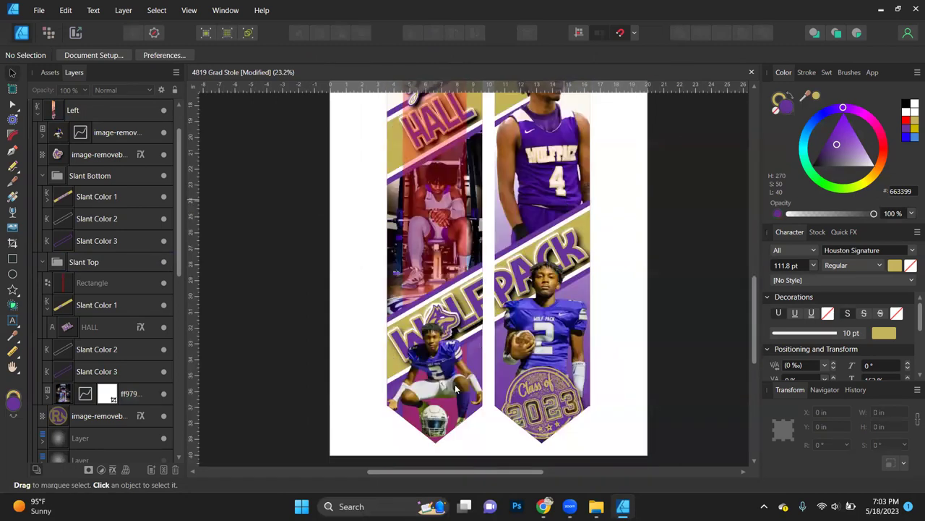
left_click(436, 357)
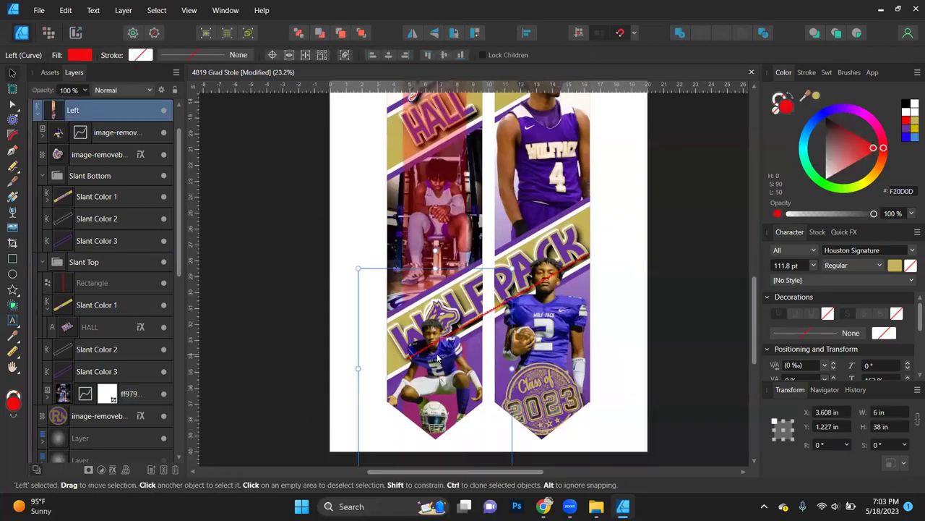
left_click(437, 357)
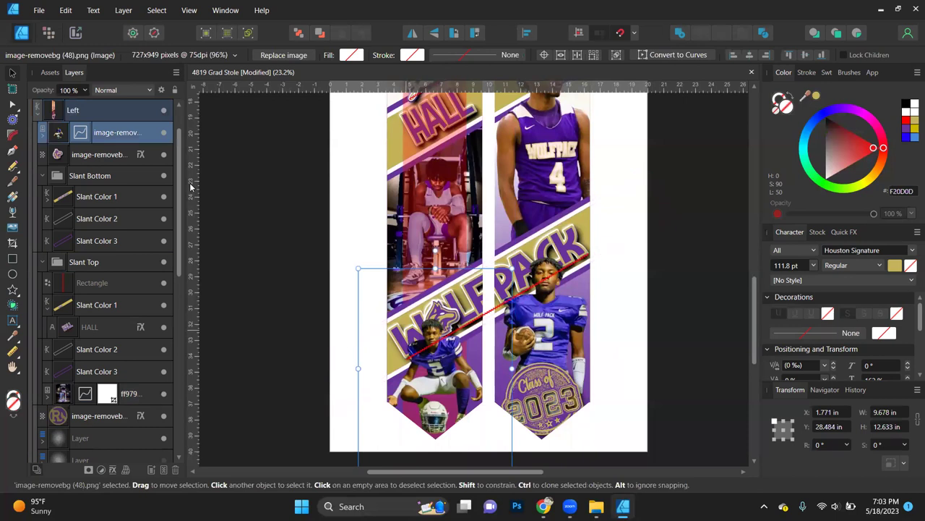
left_click(282, 55)
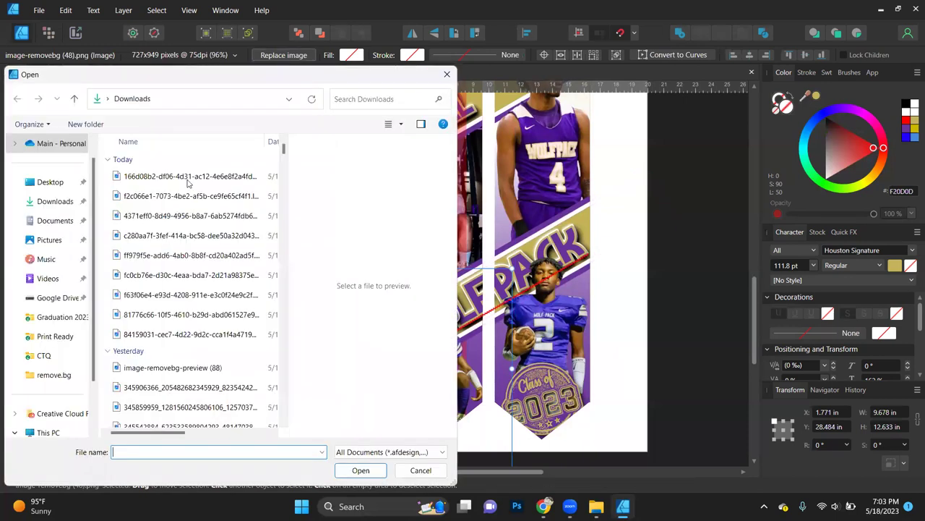
left_click(190, 203)
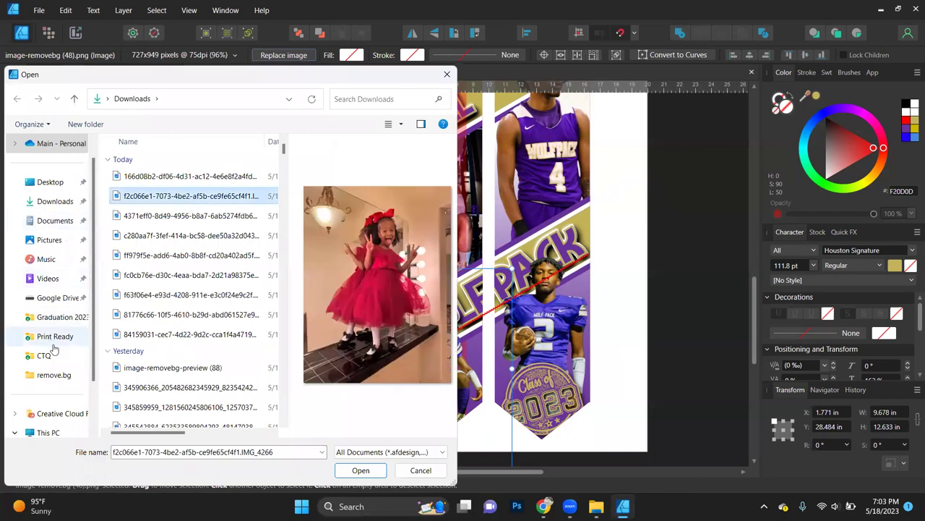
left_click(67, 380)
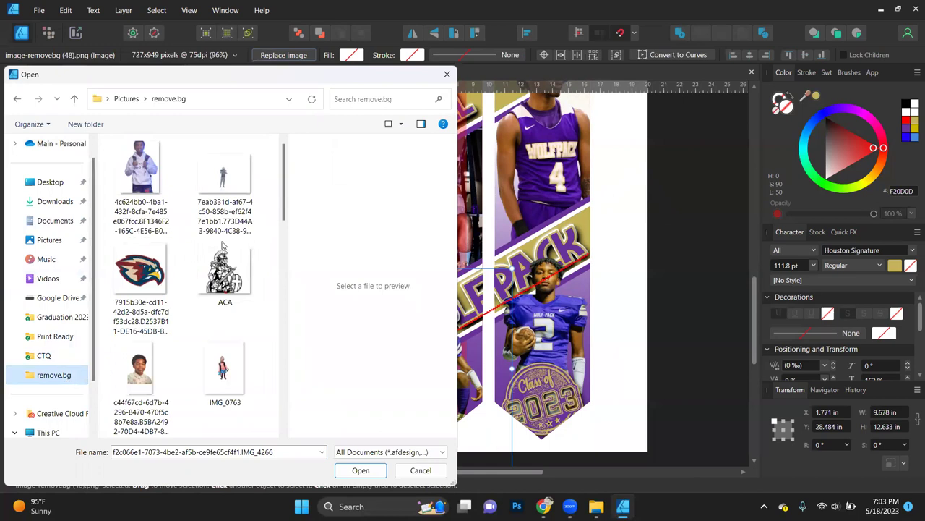
left_click_drag(285, 217, 272, 312)
scroll(258, 367, "down", 5)
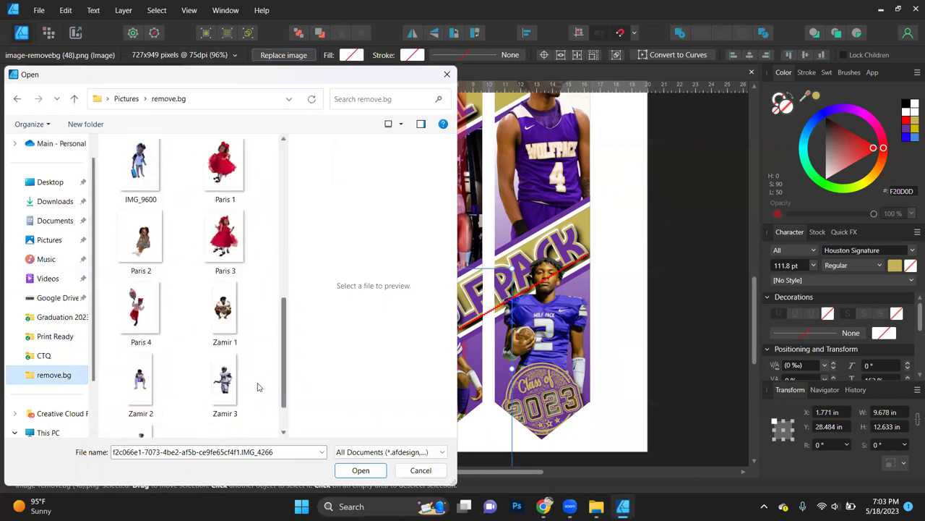
double_click(223, 258)
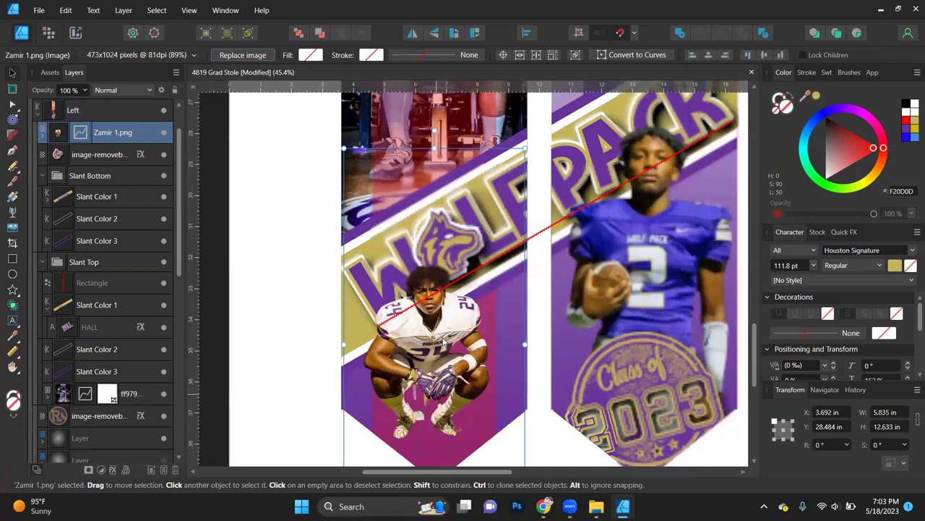
Step: Enlarge the crouching player cut-out and move it right and down to X 3.608 in, Y 27.805 in
scroll(514, 370, "down", 3)
left_click_drag(525, 389, 567, 445)
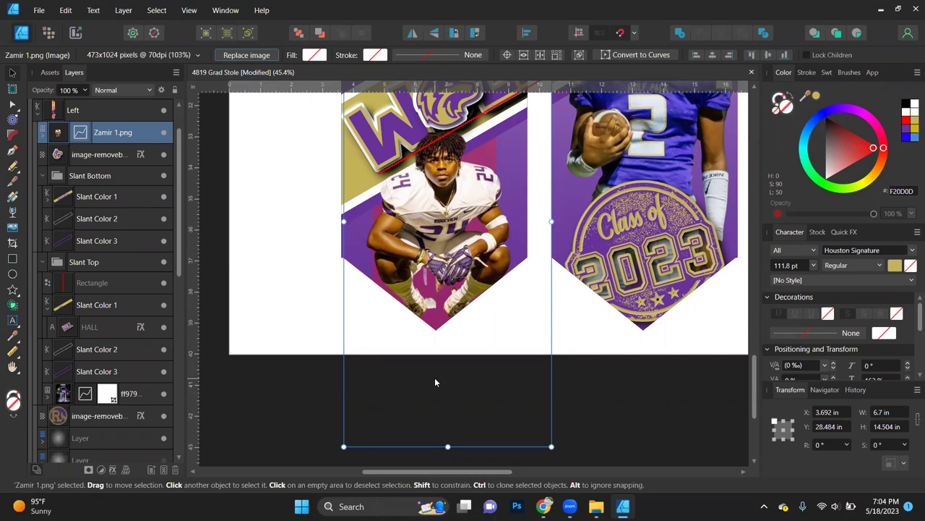
scroll(435, 381, "up", 2)
scroll(435, 382, "up", 1)
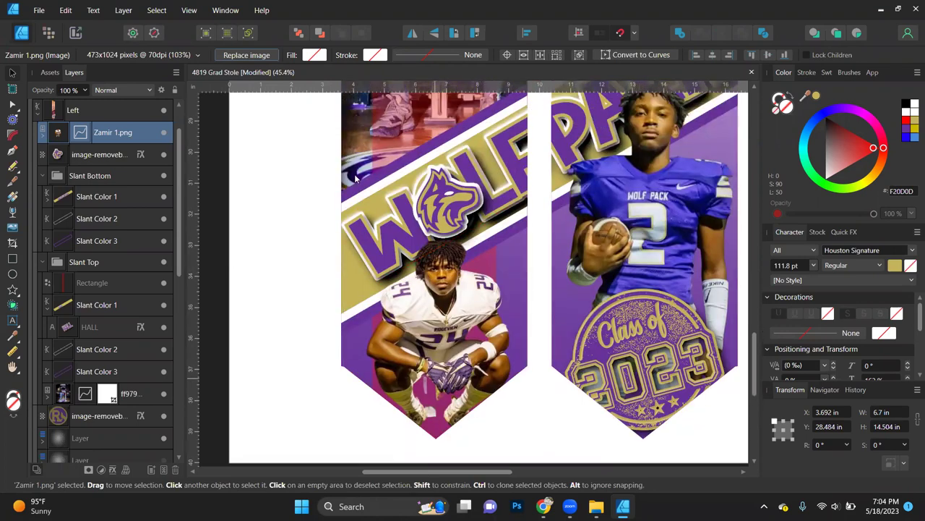
left_click_drag(343, 105, 331, 78)
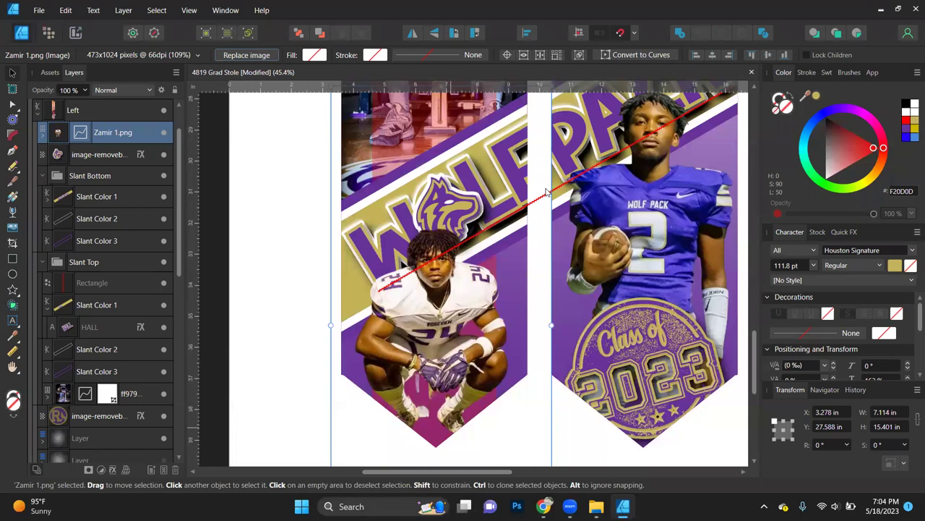
key("XF86AudioLowerVolume")
scroll(460, 309, "up", 2)
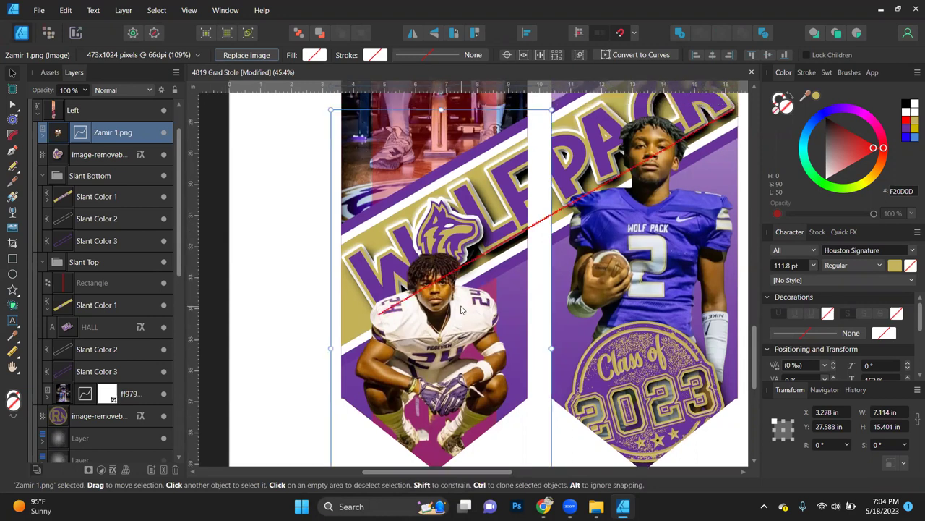
left_click_drag(443, 340, 450, 345)
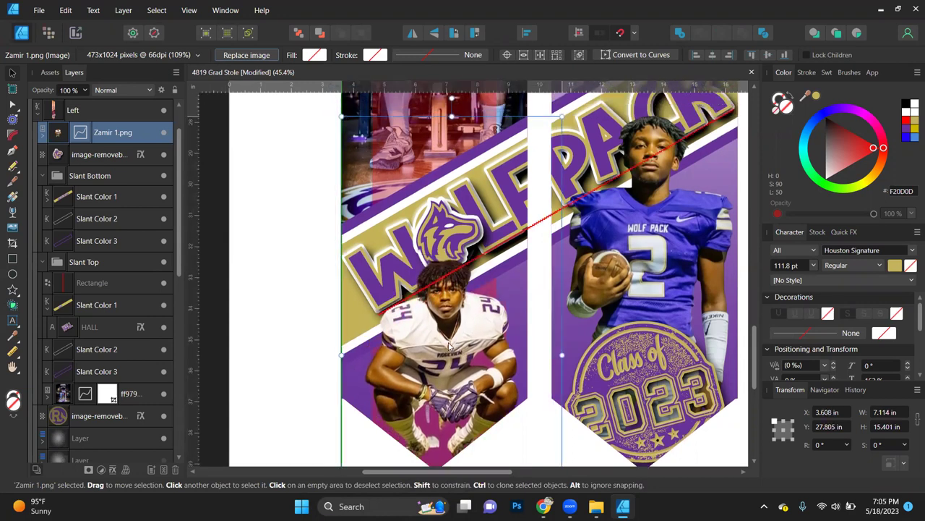
Step: In the right strip's Slant Bottom group, swap the basketball photo for the sprinter image from remove.bg
left_click(272, 259)
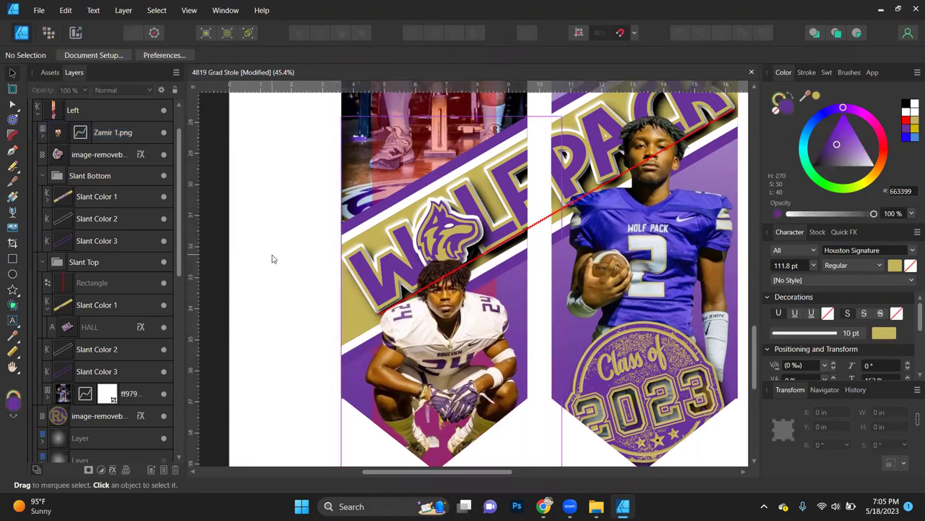
key("ctrl+0")
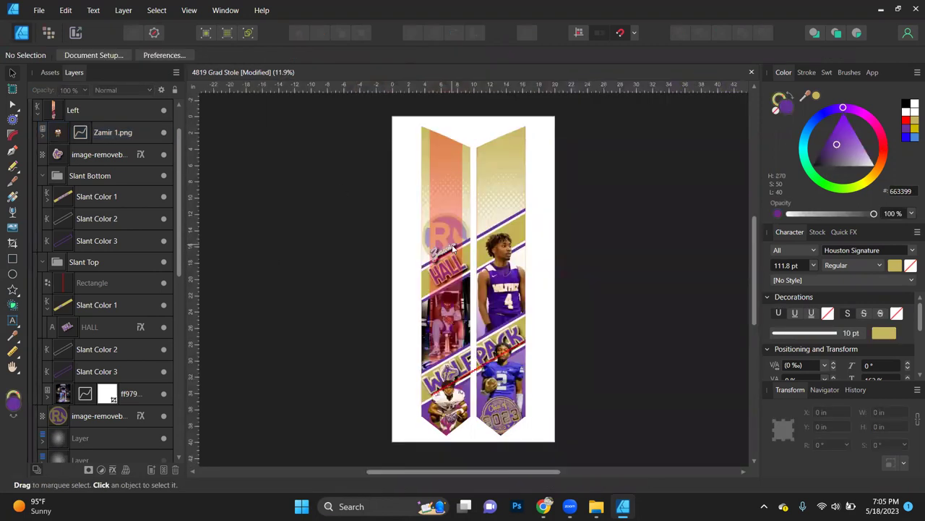
left_click(508, 297)
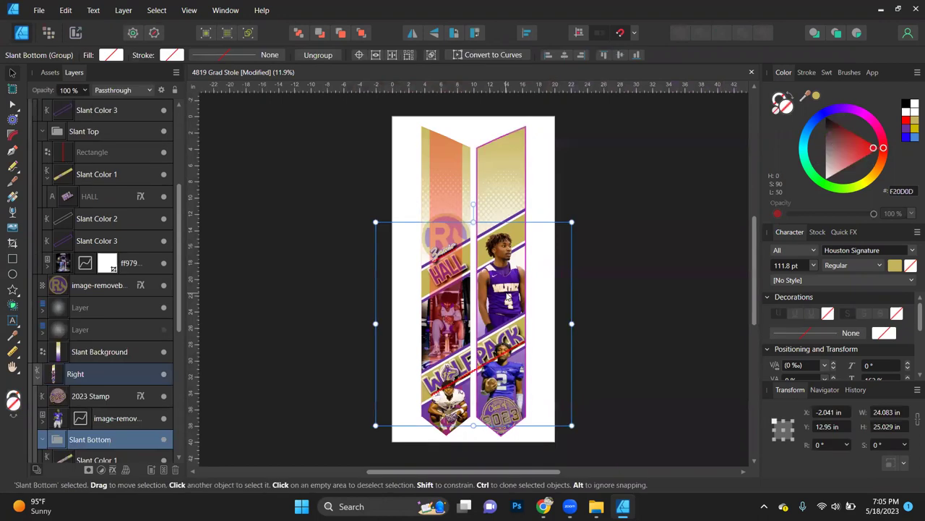
double_click(508, 296)
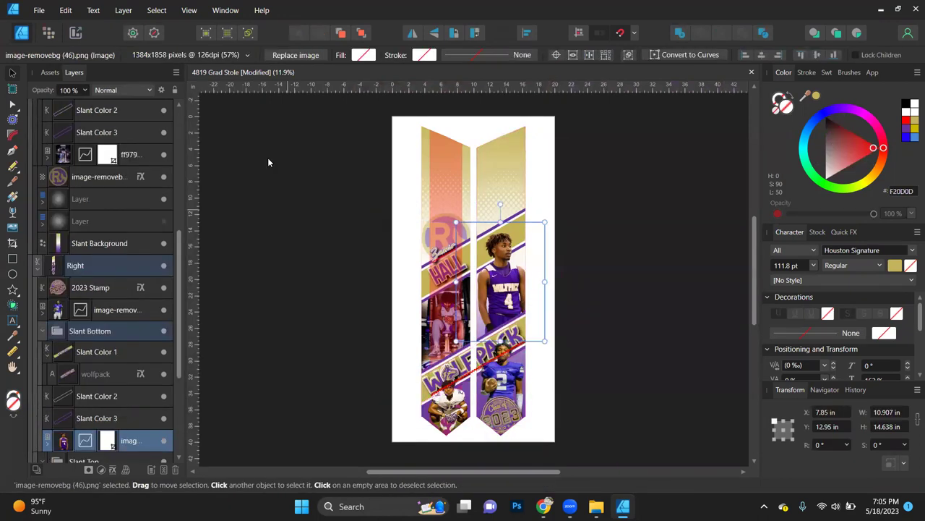
left_click(295, 55)
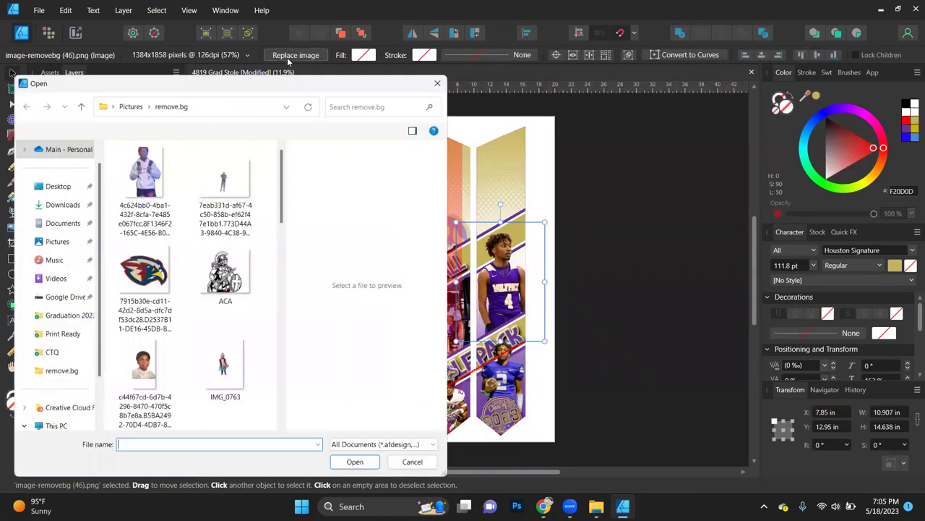
left_click_drag(286, 217, 295, 410)
scroll(295, 413, "down", 1)
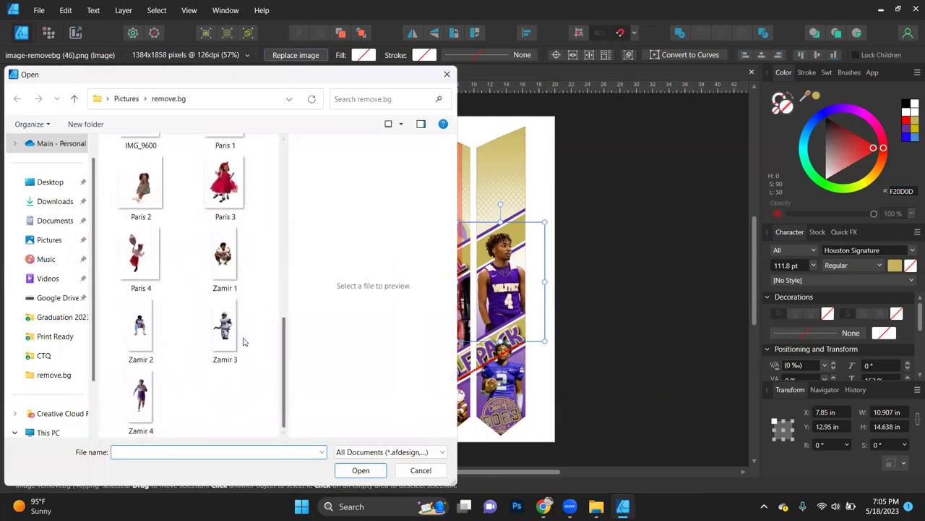
left_click(141, 405)
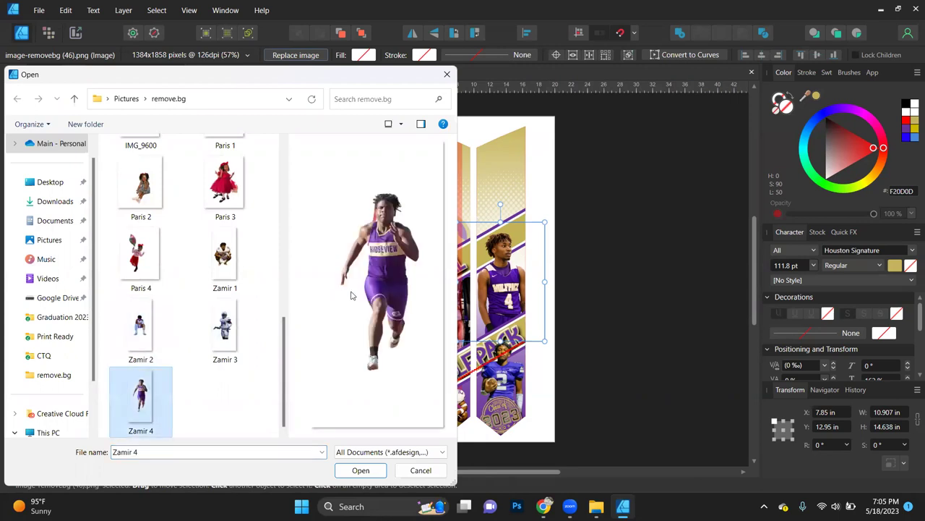
double_click(139, 411)
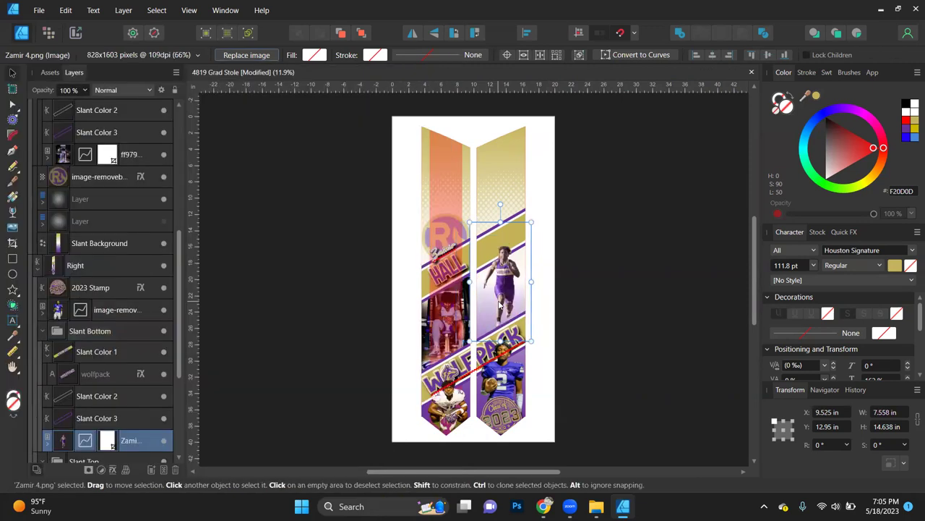
Step: Undo the accidental sprinter reorder and move the translucent red Rectangle to the front of Slant Top
scroll(499, 305, "up", 4)
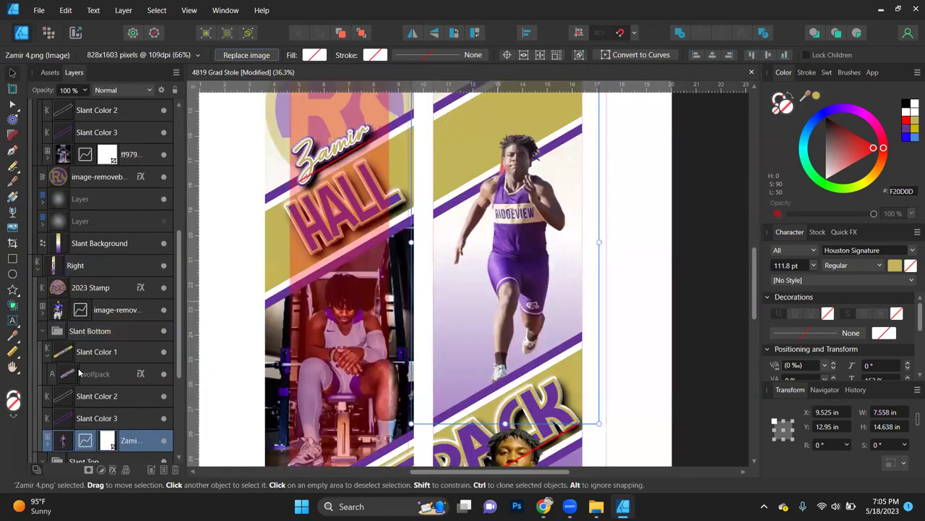
scroll(130, 383, "down", 4)
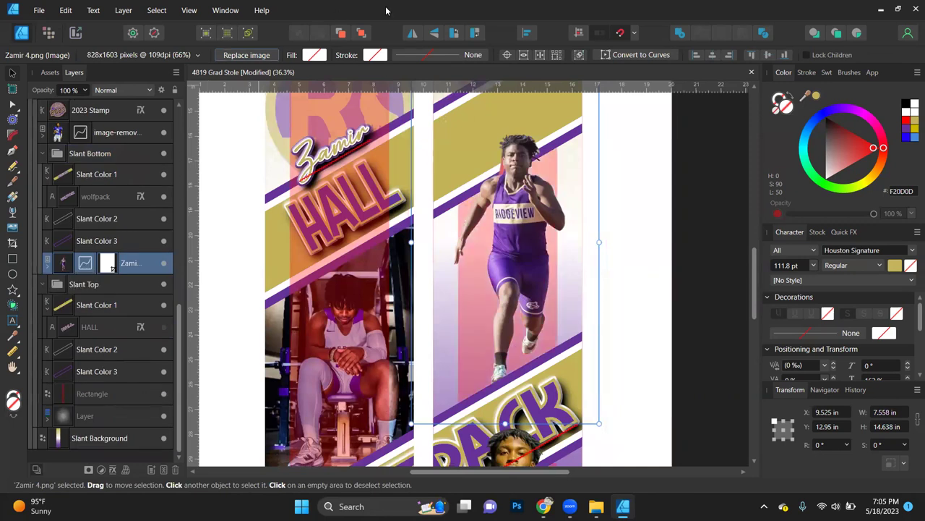
left_click(362, 32)
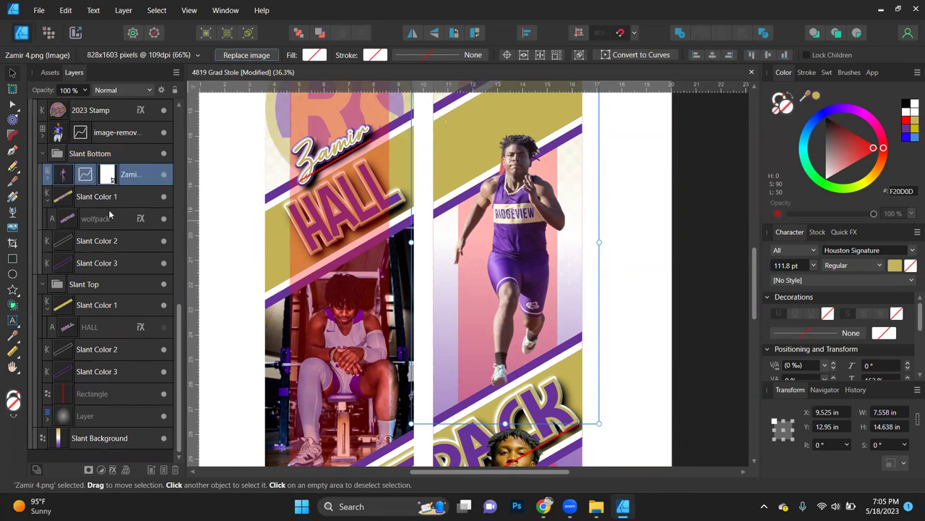
key("ctrl+z")
left_click(98, 394)
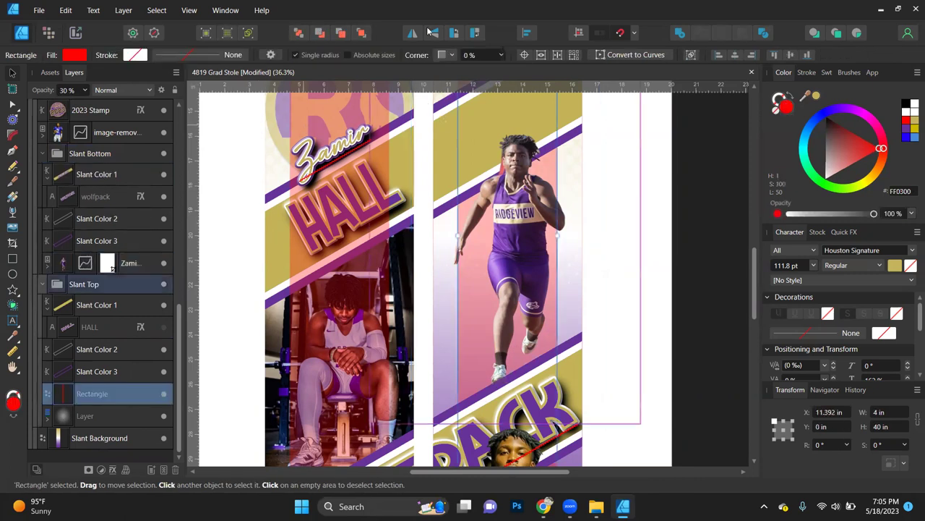
left_click(362, 33)
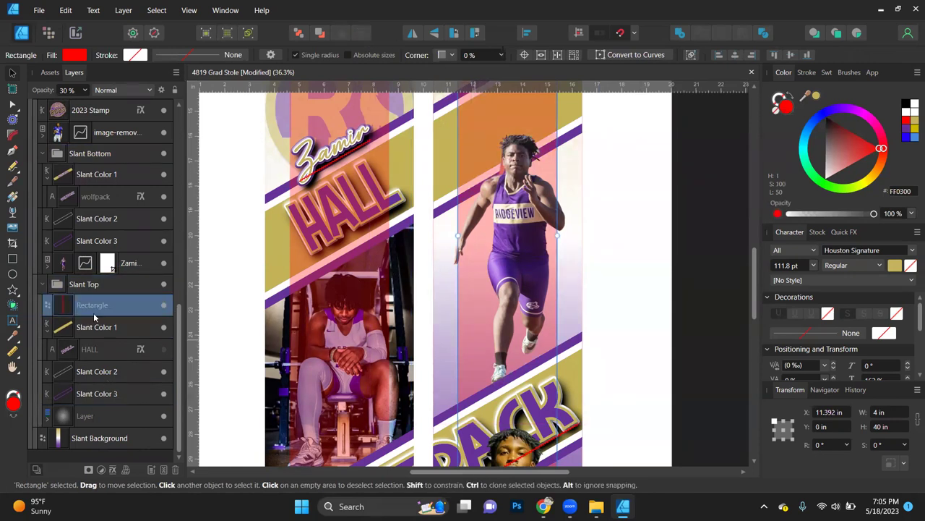
Step: Enlarge the sprinter photo and drag it left and down to X 6.15 in, Y 5.821 in
left_click(76, 266)
scroll(519, 214, "down", 2)
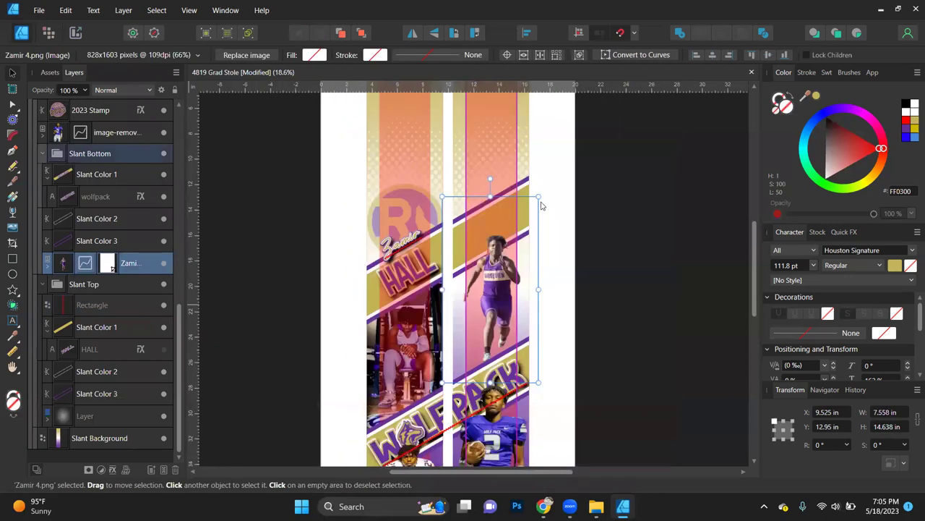
left_click_drag(539, 196, 646, 96)
left_click_drag(588, 232, 545, 273)
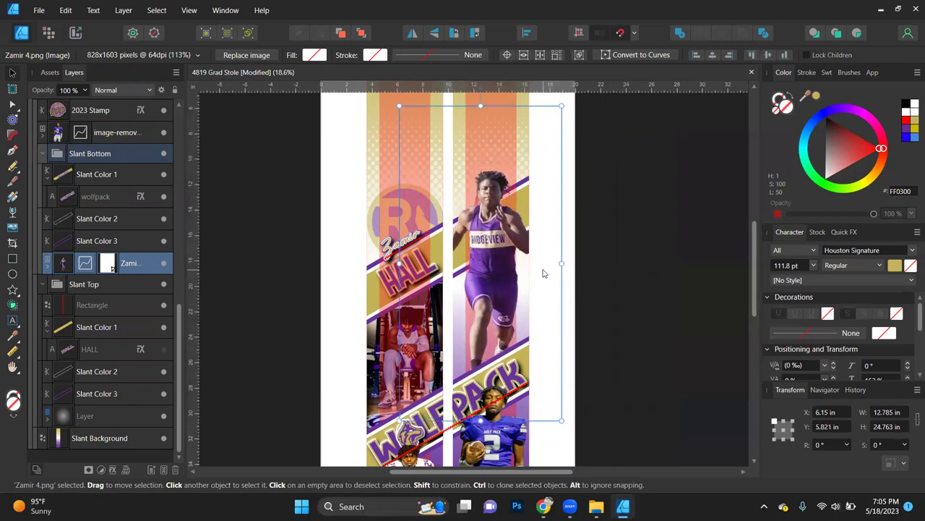
scroll(496, 367, "down", 3)
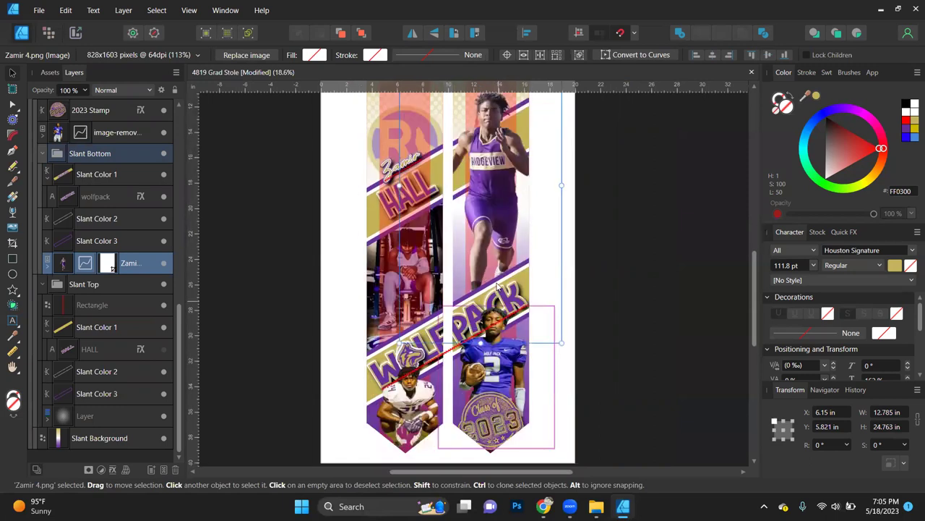
scroll(497, 287, "up", 3)
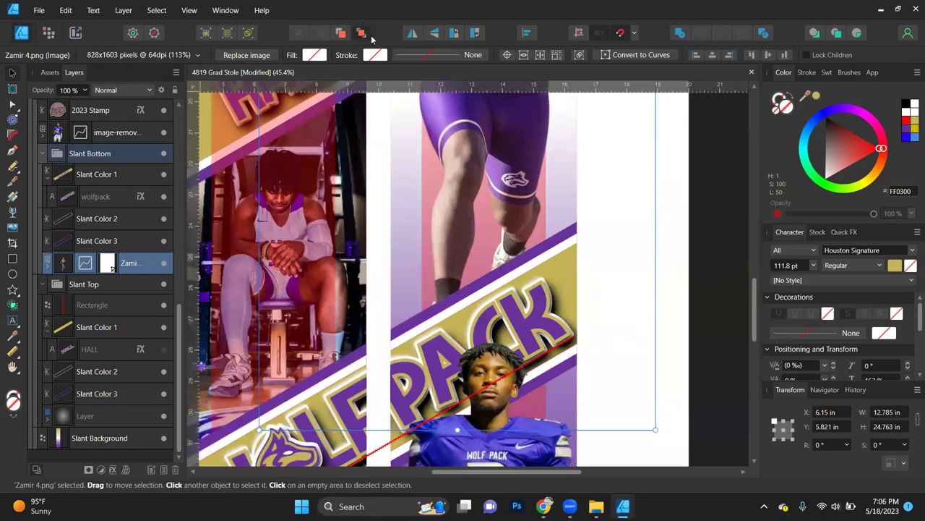
Step: Nudge the sprinter photo to X 6.08 in, Y 6.428 in, then duplicate it with Ctrl+J
key("ctrl+shift+]")
scroll(491, 206, "down", 3)
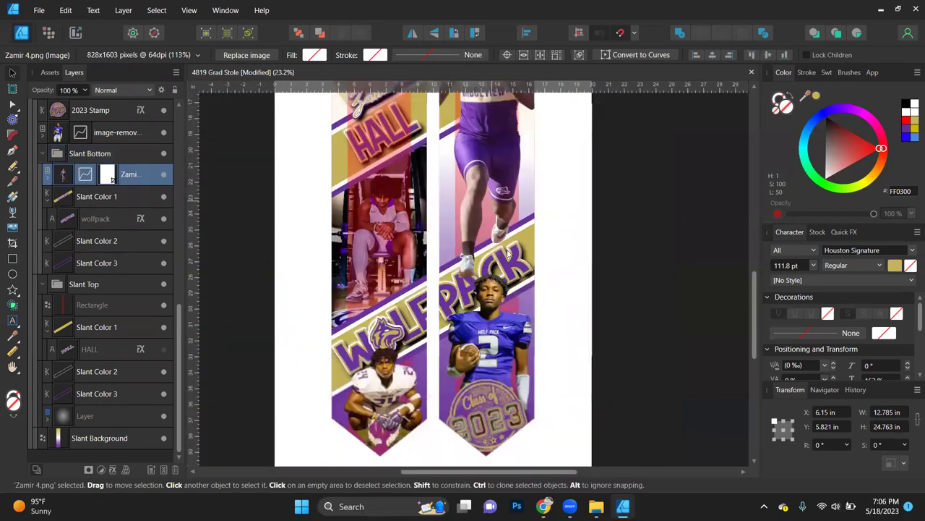
scroll(499, 314, "up", 3)
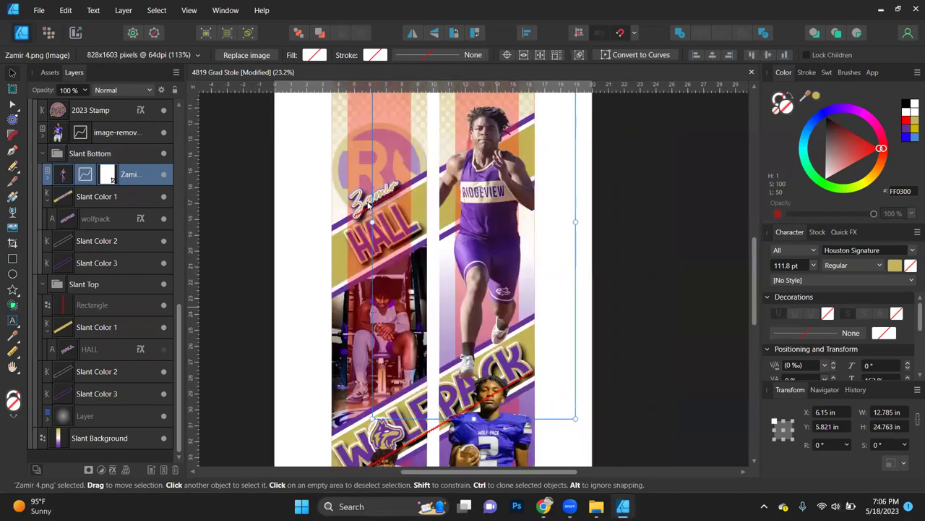
key("ctrl+shift+[")
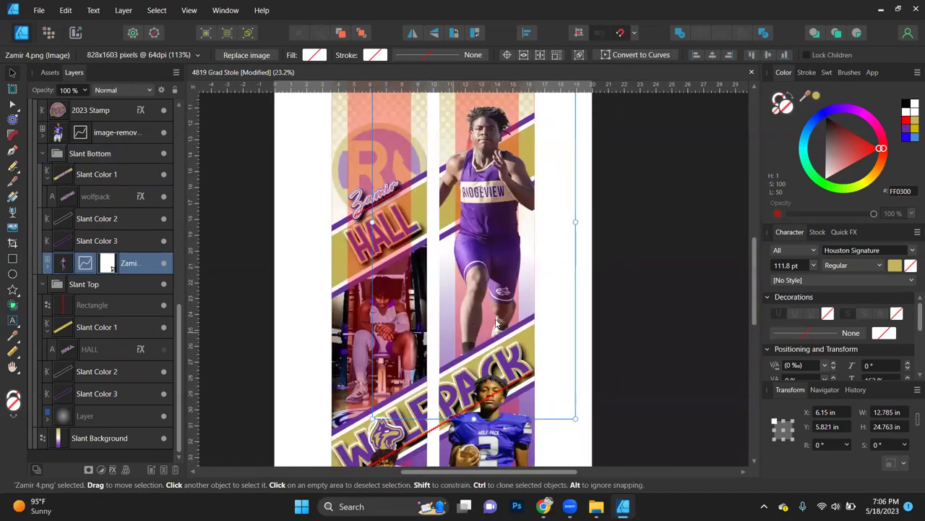
left_click_drag(496, 294, 478, 266)
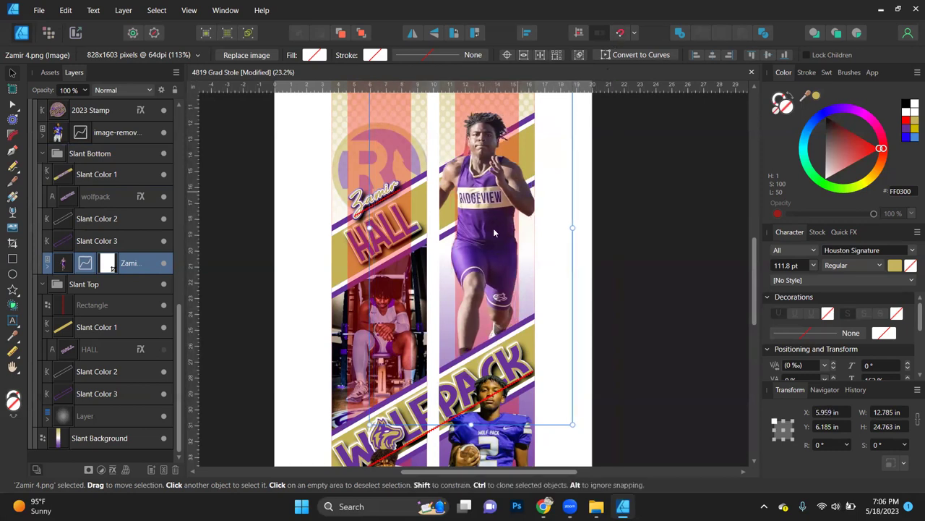
left_click_drag(495, 233, 495, 236)
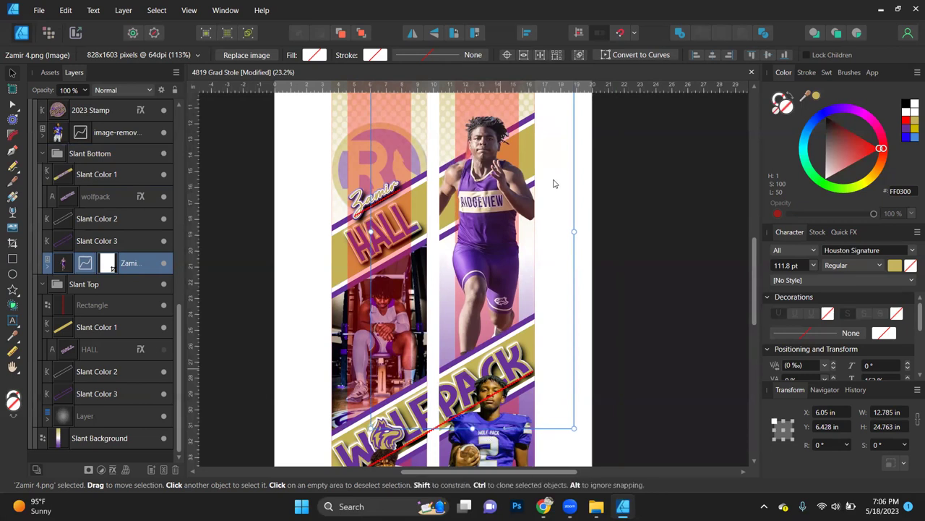
left_click_drag(496, 238, 498, 237)
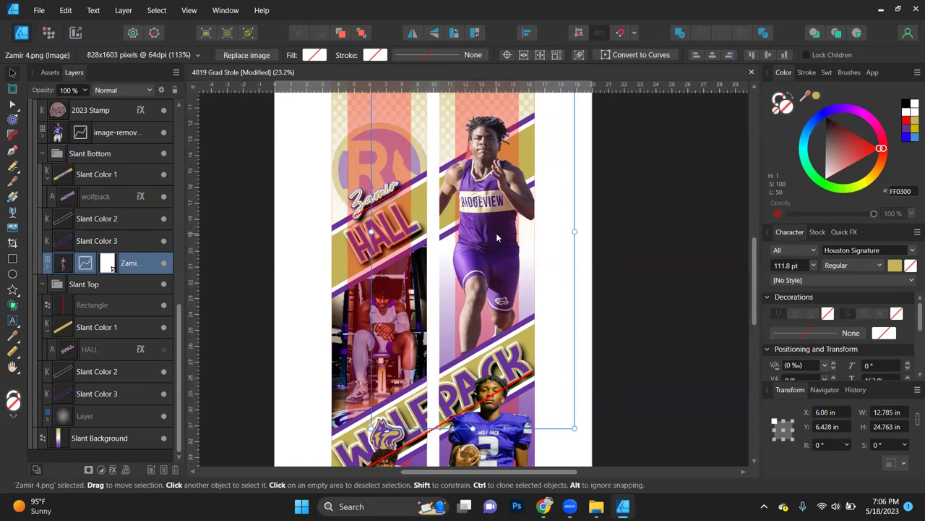
key("ctrl+j")
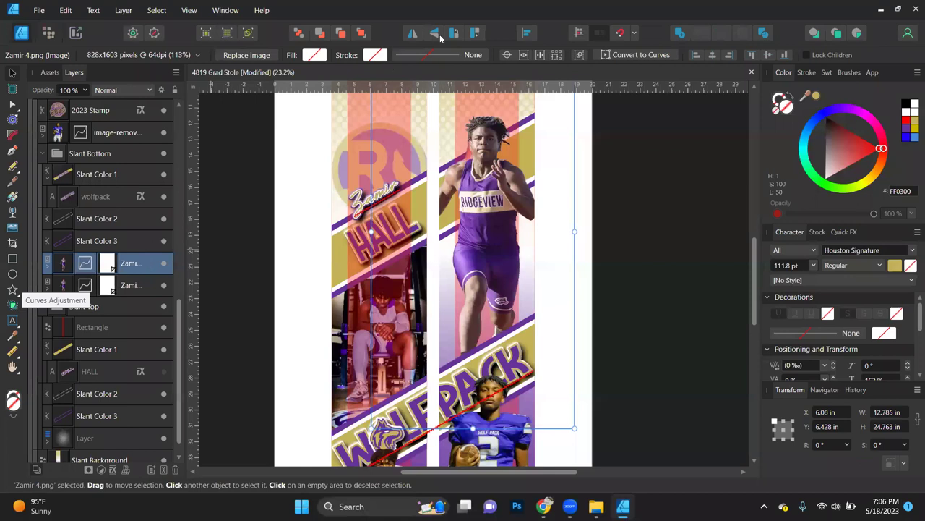
Step: Bring the duplicate sprinter to the front, fill it gold, and toggle its visibility to compare
left_click(363, 38)
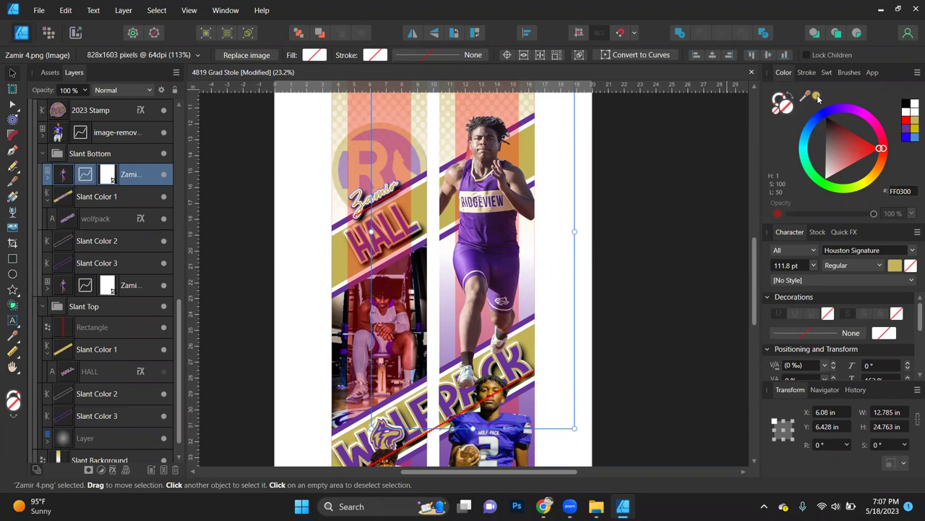
left_click(816, 97)
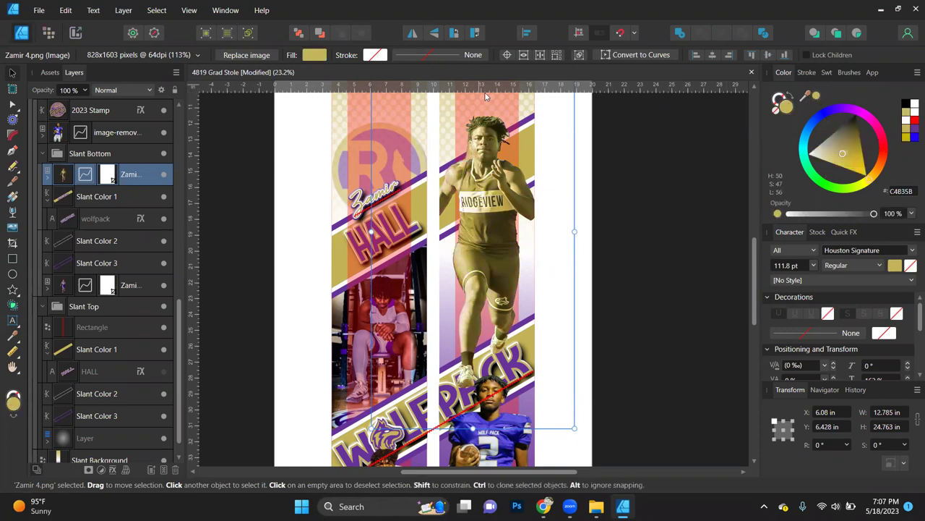
left_click(165, 177)
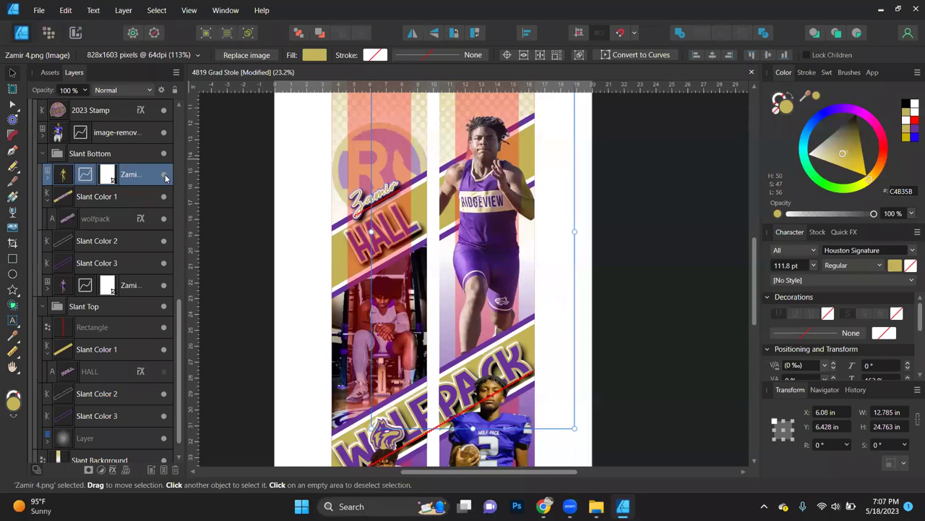
left_click(164, 178)
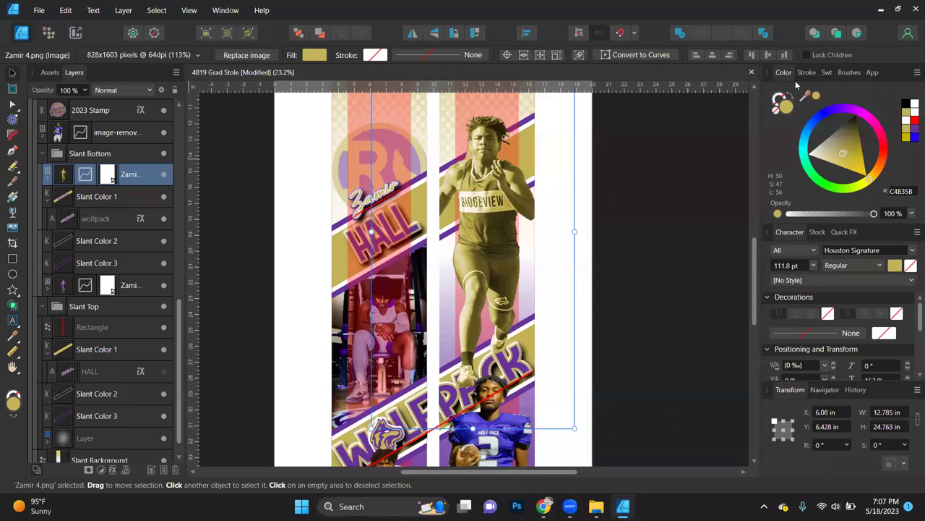
left_click(780, 111)
right_click(490, 210)
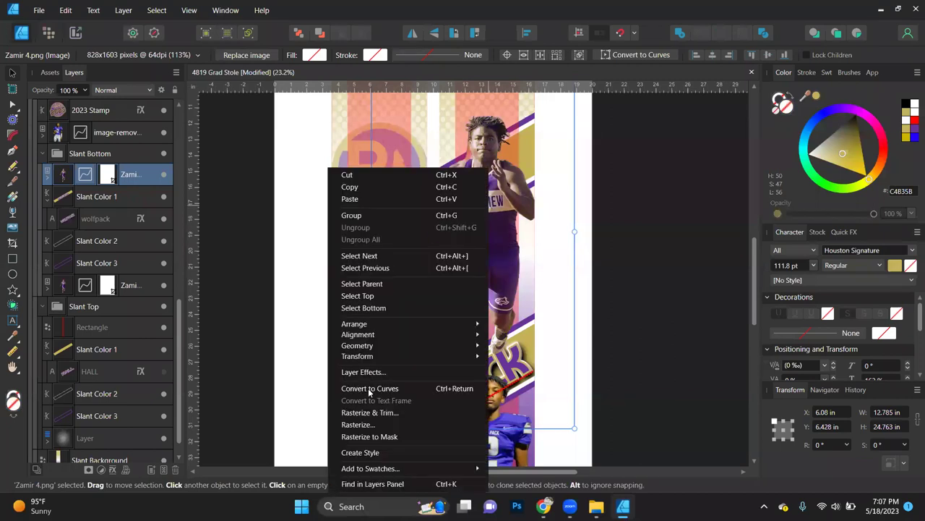
left_click(357, 425)
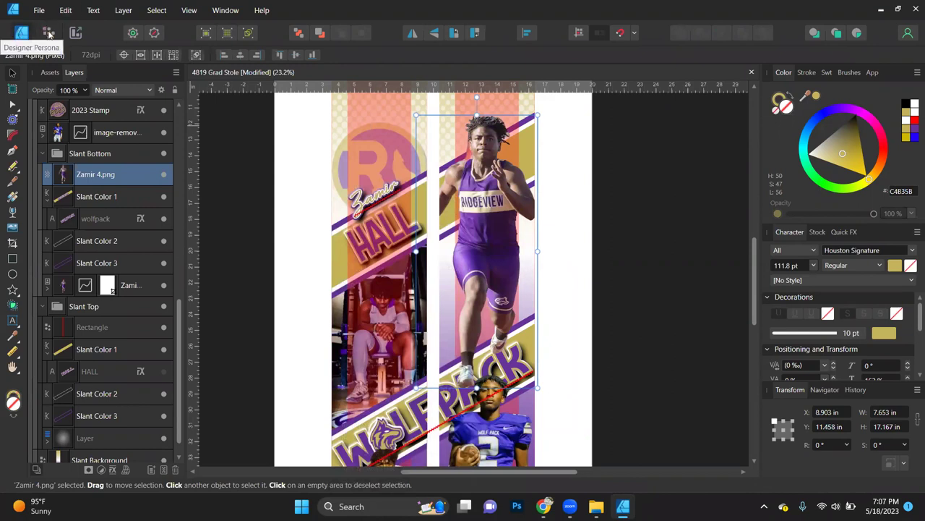
left_click(48, 33)
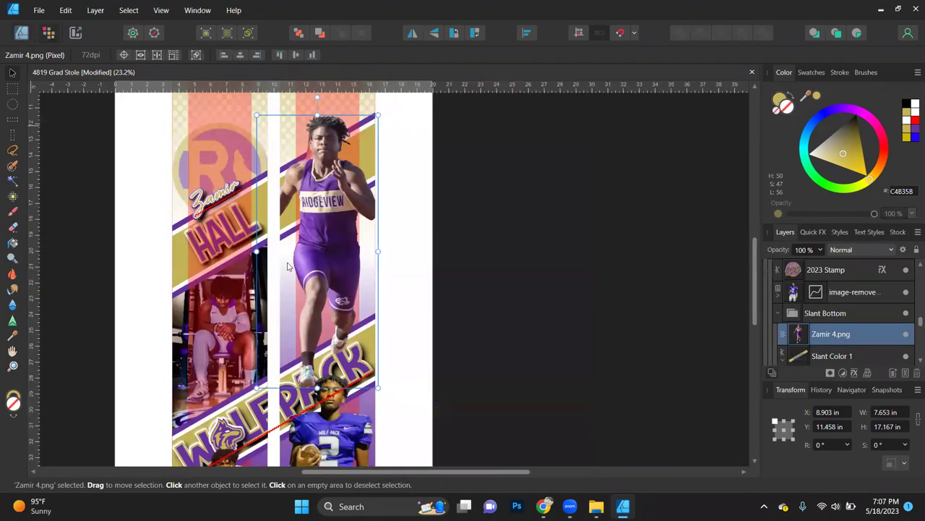
scroll(289, 304, "down", 1)
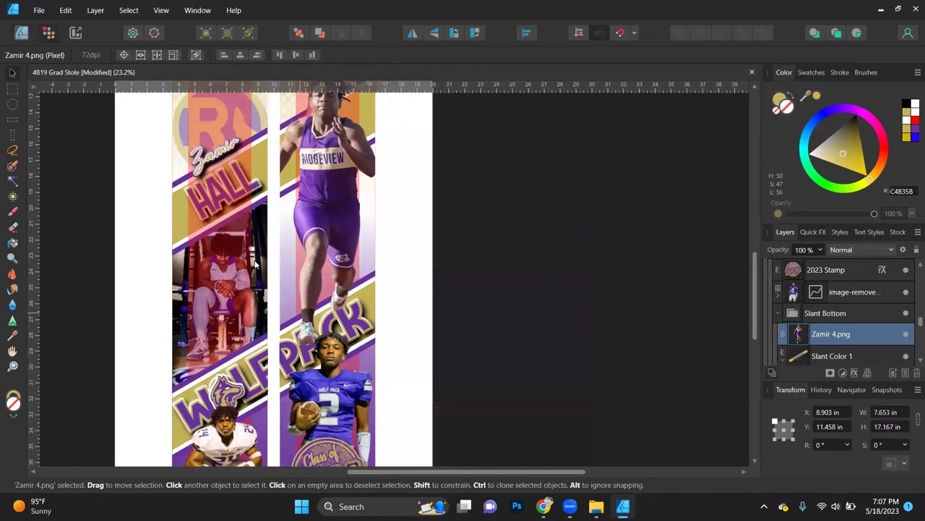
scroll(90, 93, "left", 1)
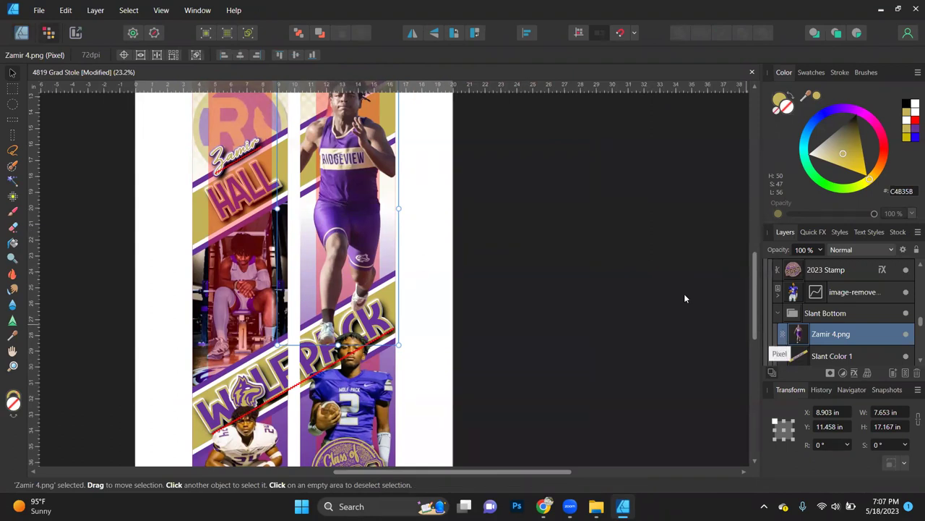
Step: Erase the runner's raised shoe and lower leg with an 86 px Erase Brush
left_click(12, 229)
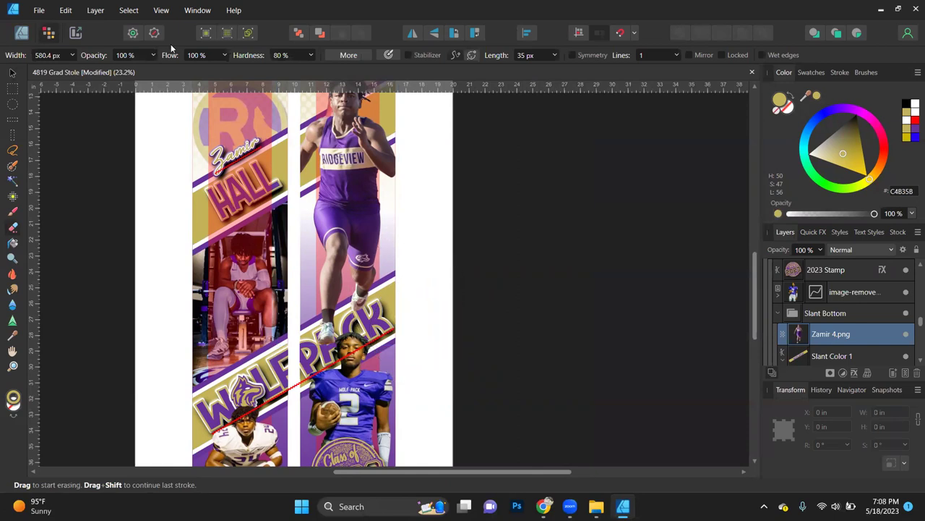
left_click(71, 55)
left_click_drag(52, 70, 46, 70)
scroll(362, 317, "up", 2)
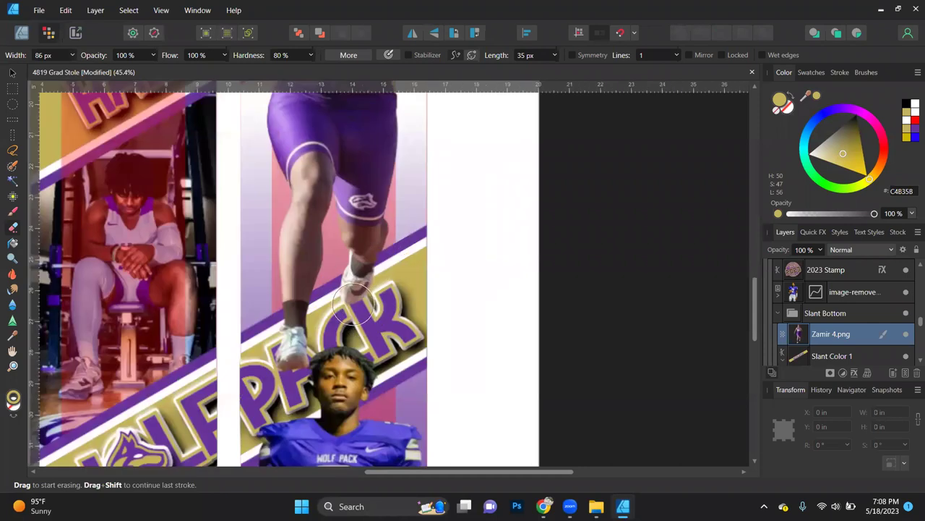
scroll(354, 306, "up", 1)
mouse_move(353, 309)
left_mouse_down()
mouse_move(356, 202)
mouse_move(384, 195)
left_mouse_up()
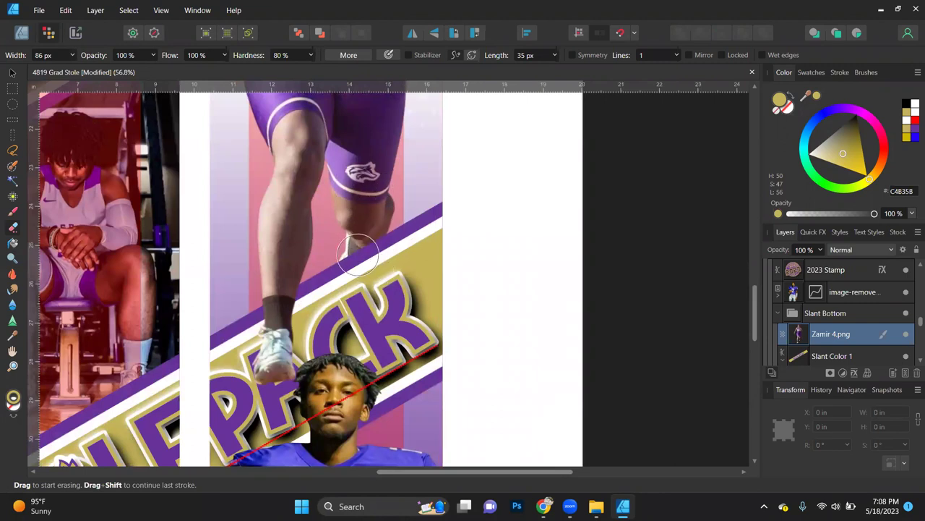
key("ctrl+0")
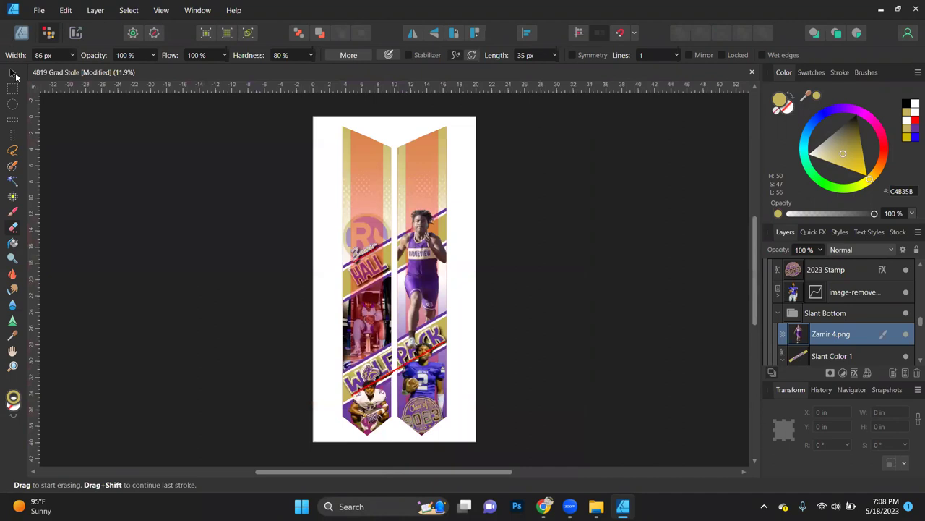
Step: Return to the Move Tool, fit the stole in view, and go back to the Designer Persona
key("v")
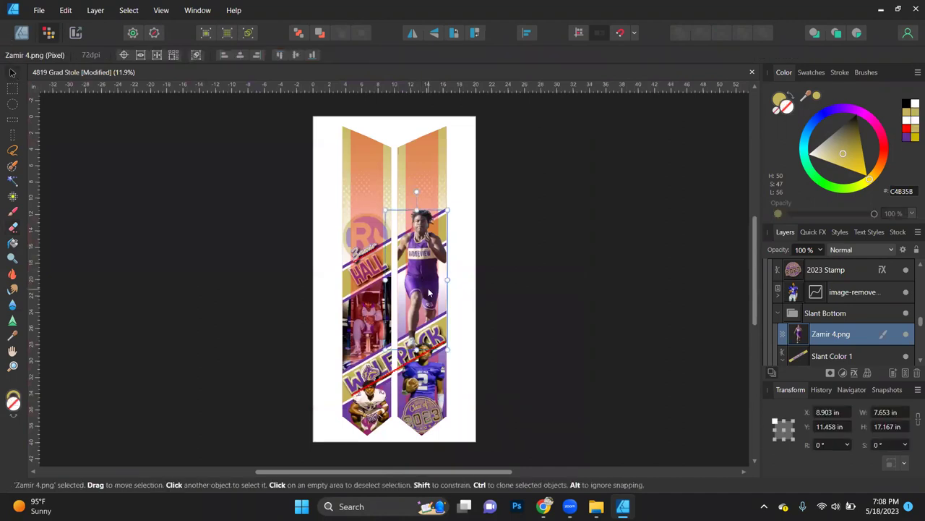
scroll(428, 292, "up", 2)
scroll(428, 292, "up", 1)
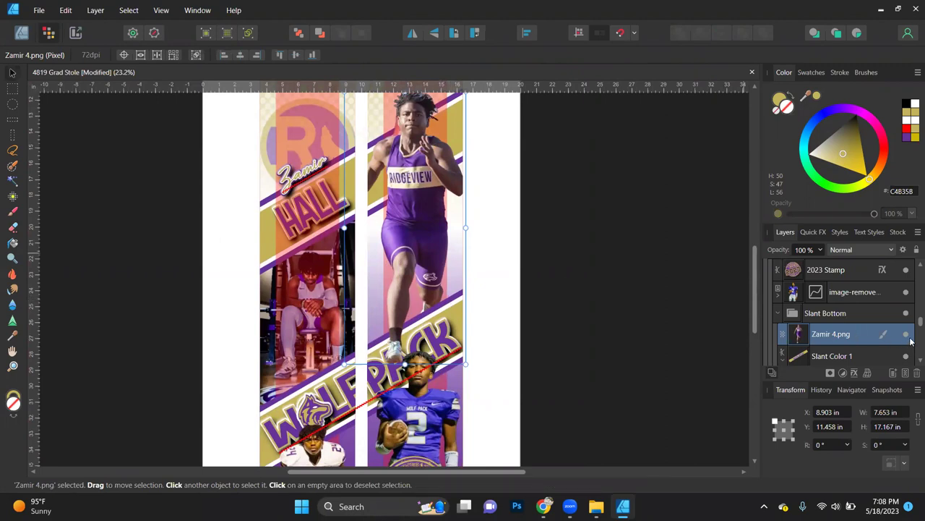
scroll(911, 341, "down", 3)
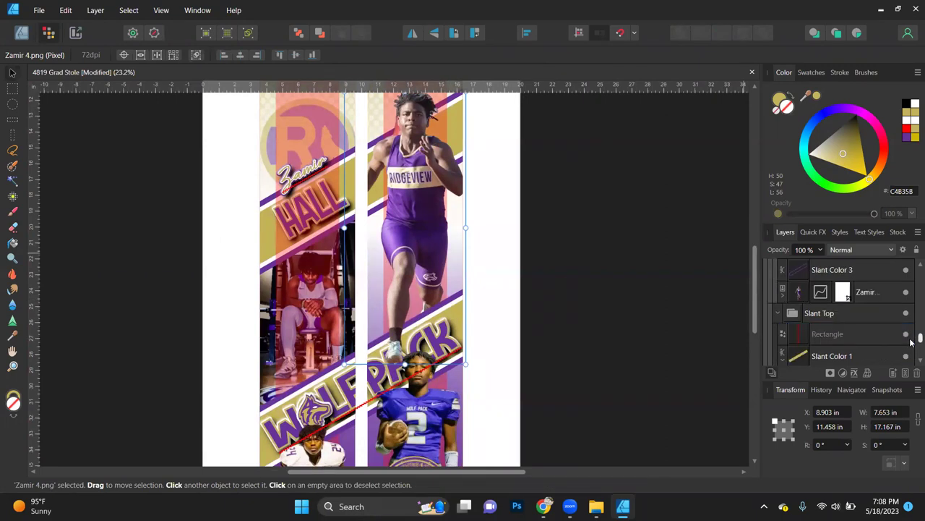
scroll(911, 263, "down", 1)
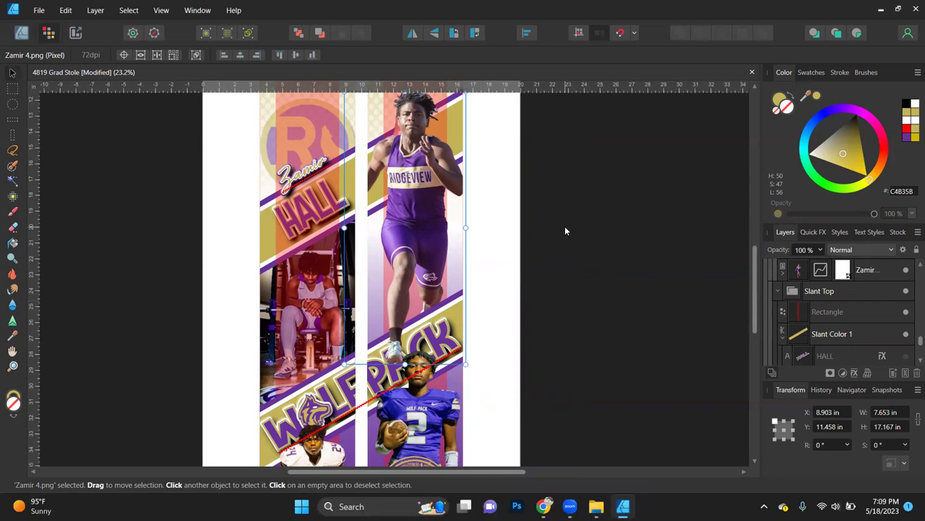
key("ctrl+0")
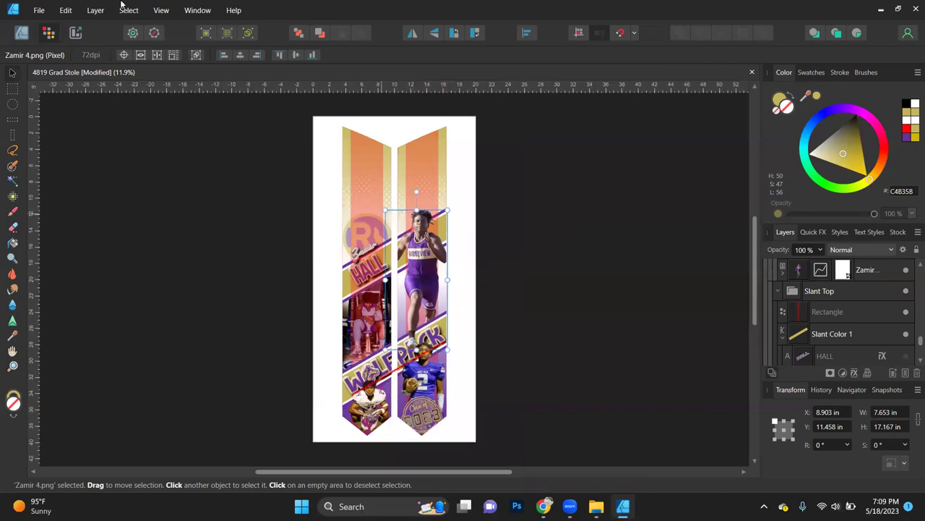
left_click(20, 34)
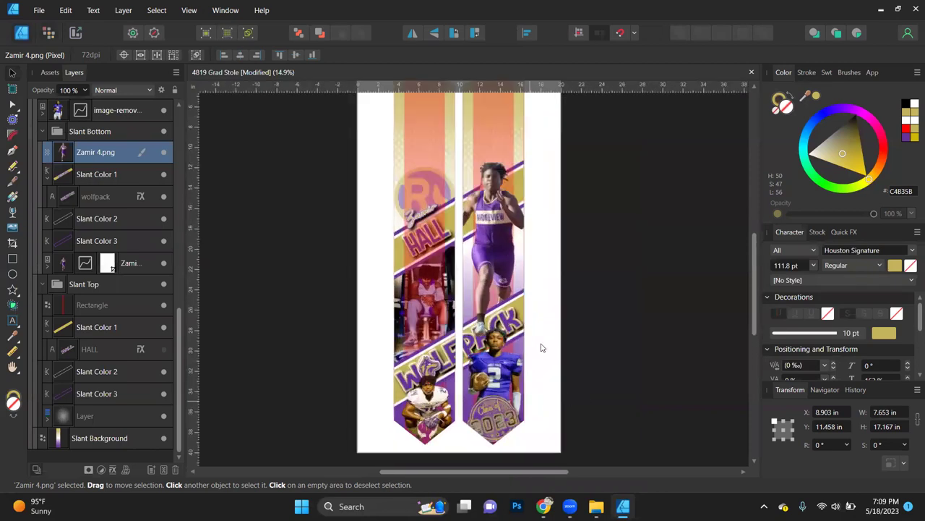
scroll(482, 361, "up", 2)
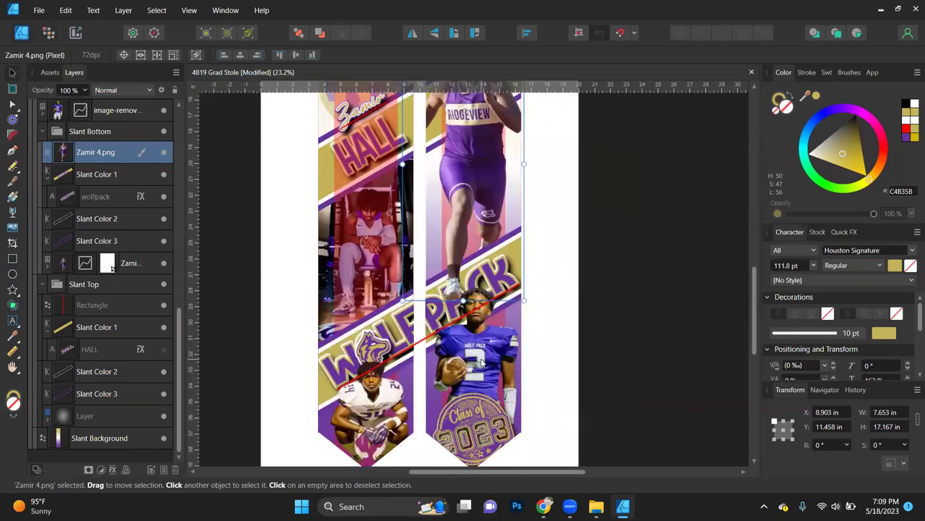
Step: Replace the lower-right image-removebg (47).png player photo with Zamir 3.png
left_click(482, 364)
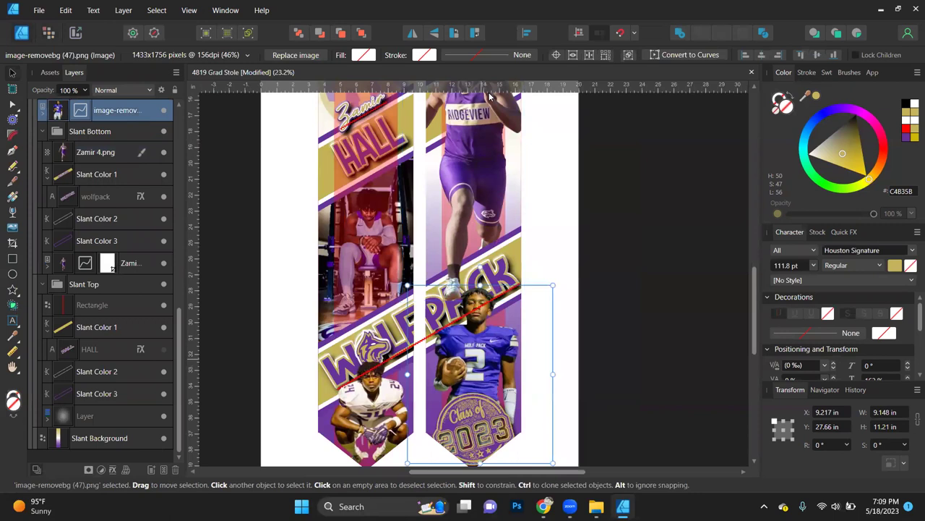
left_click(295, 55)
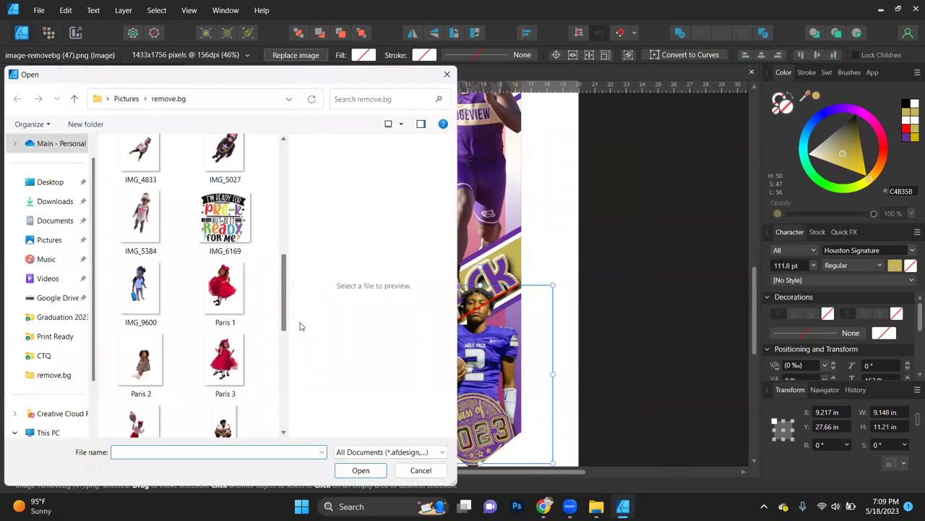
scroll(301, 334, "down", 2)
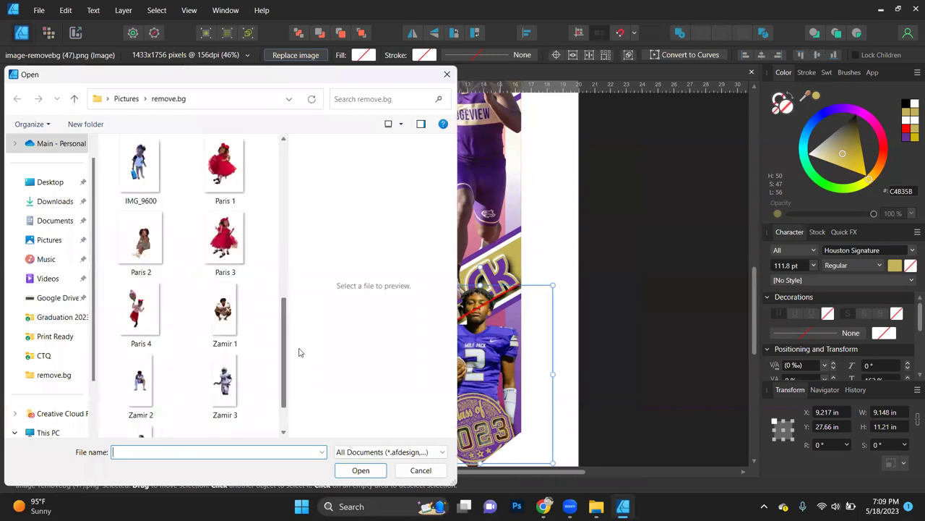
scroll(304, 365, "down", 1)
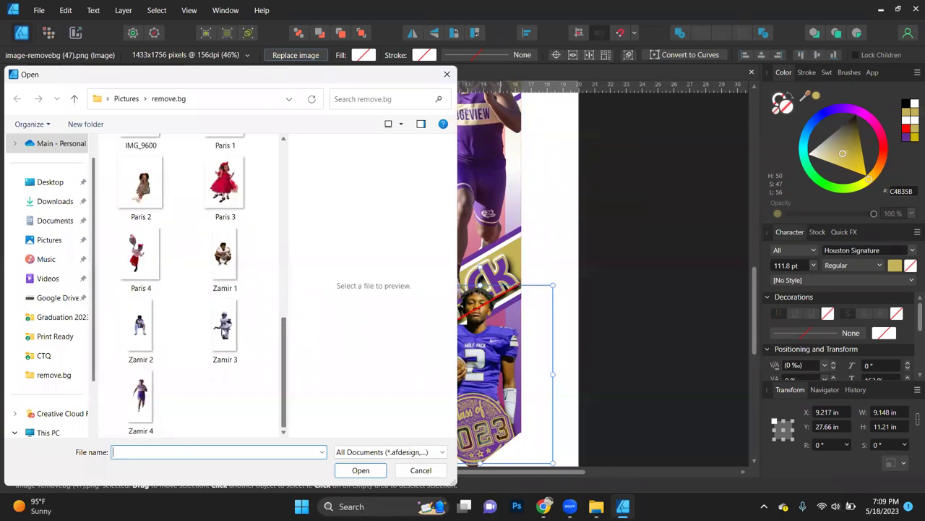
double_click(224, 329)
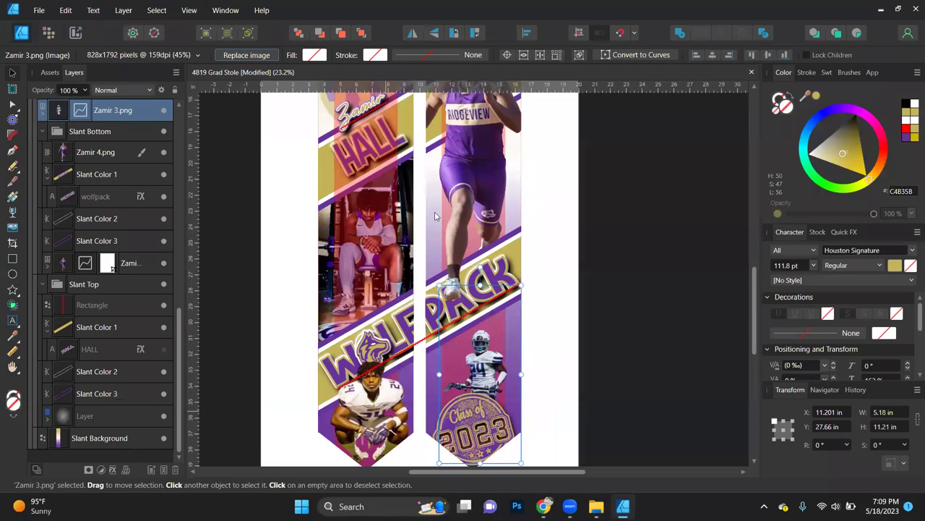
Step: Resize the new player photo to 9.276 × 20.075 in and fit it between the PACK banner and stamp
scroll(437, 220, "down", 1)
left_click_drag(437, 227, 354, 79)
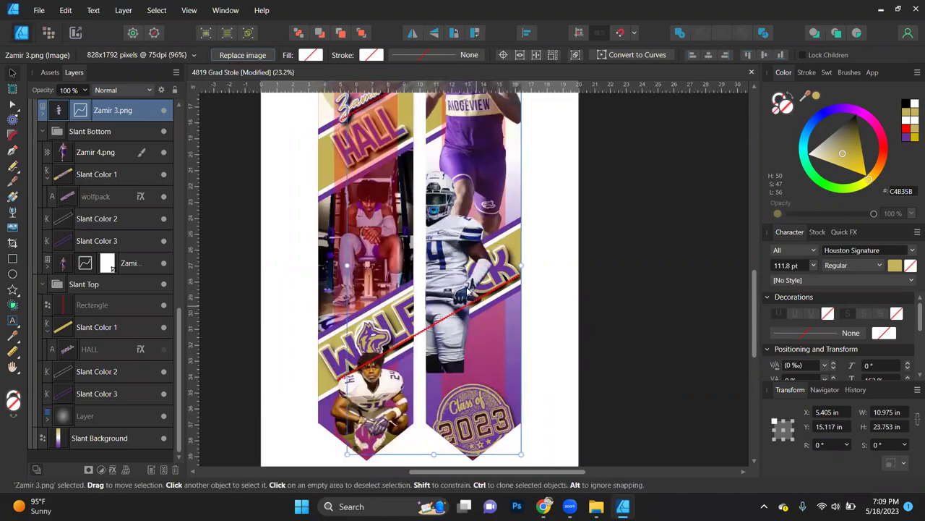
left_click_drag(477, 282, 476, 370)
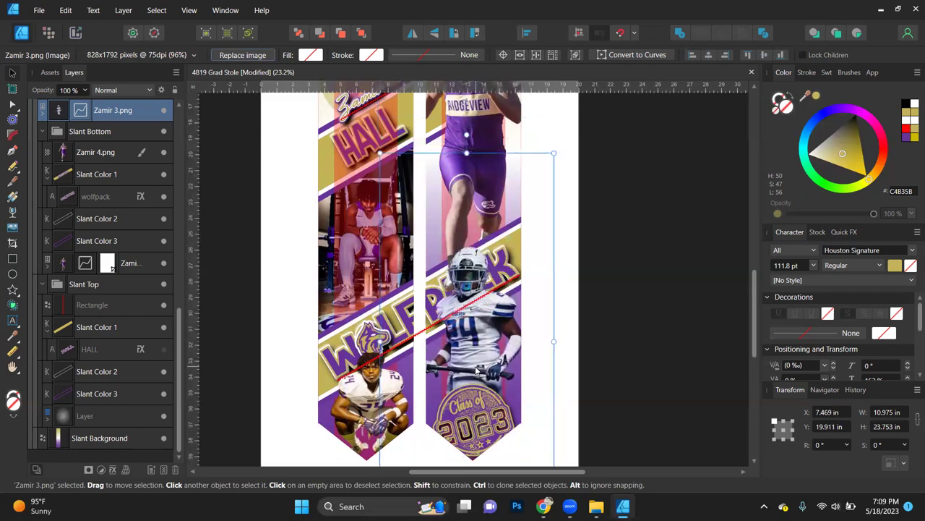
scroll(477, 362, "down", 3)
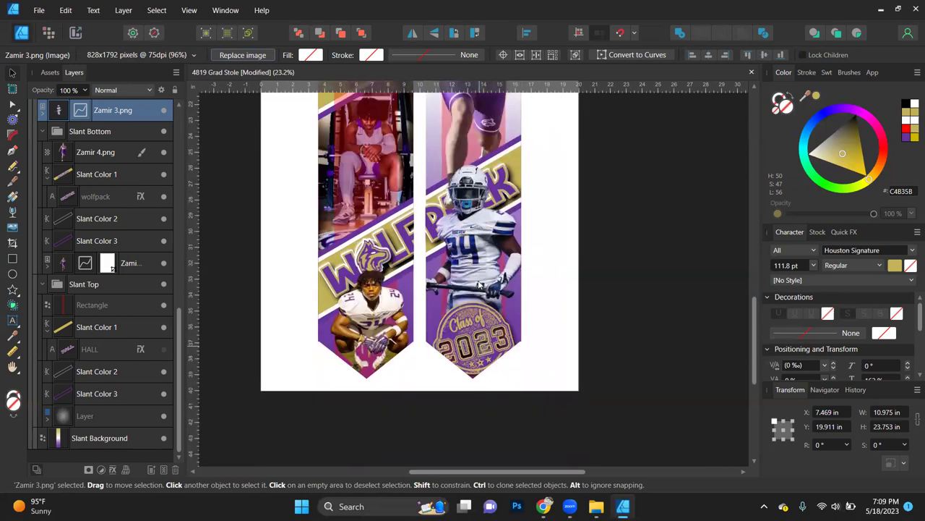
scroll(478, 285, "up", 2)
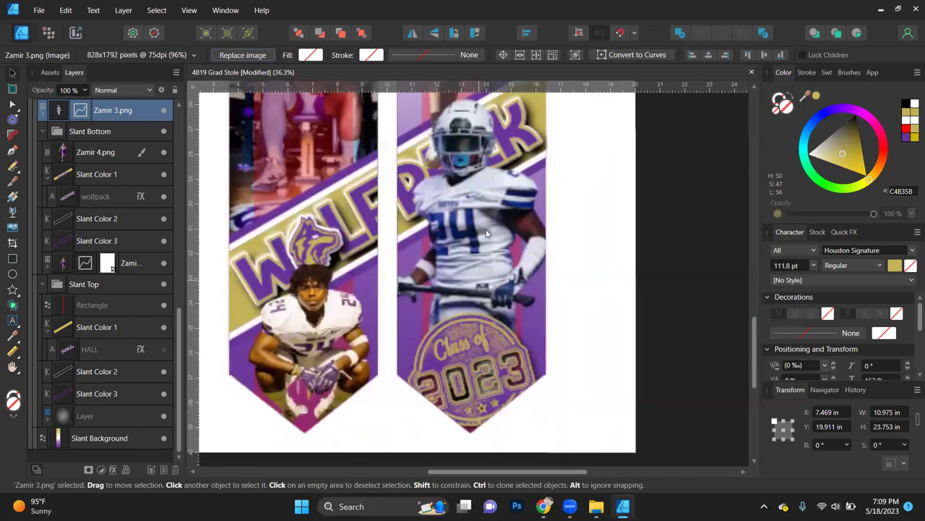
left_click_drag(490, 241, 488, 241)
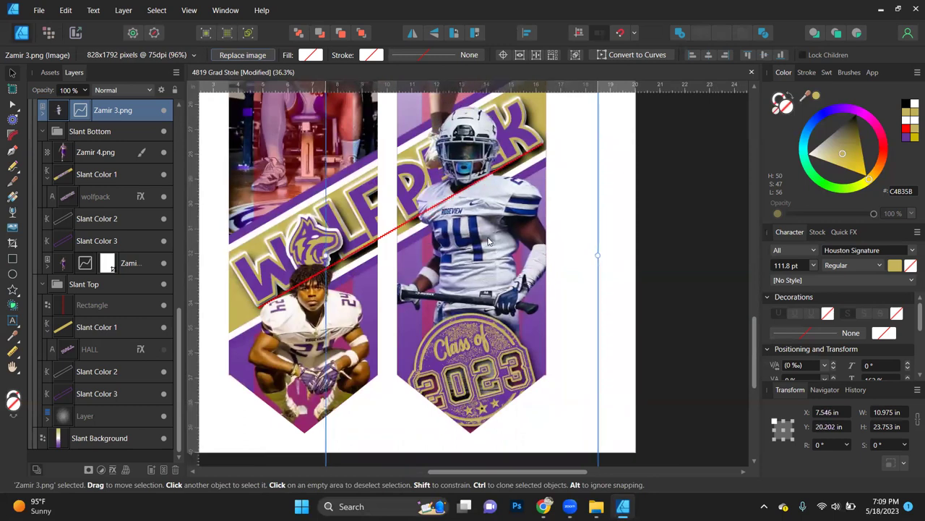
scroll(488, 241, "down", 3)
scroll(488, 241, "up", 2)
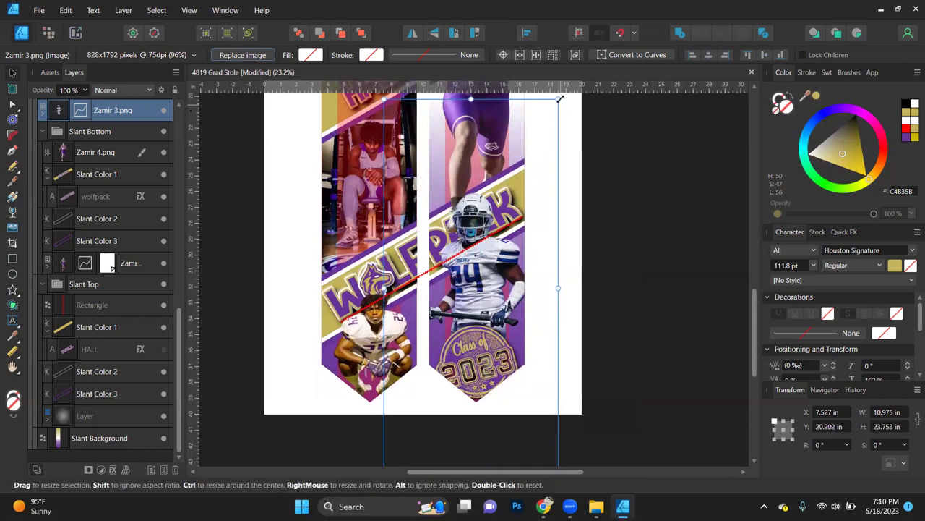
left_click_drag(558, 99, 551, 153)
left_click_drag(491, 297, 506, 299)
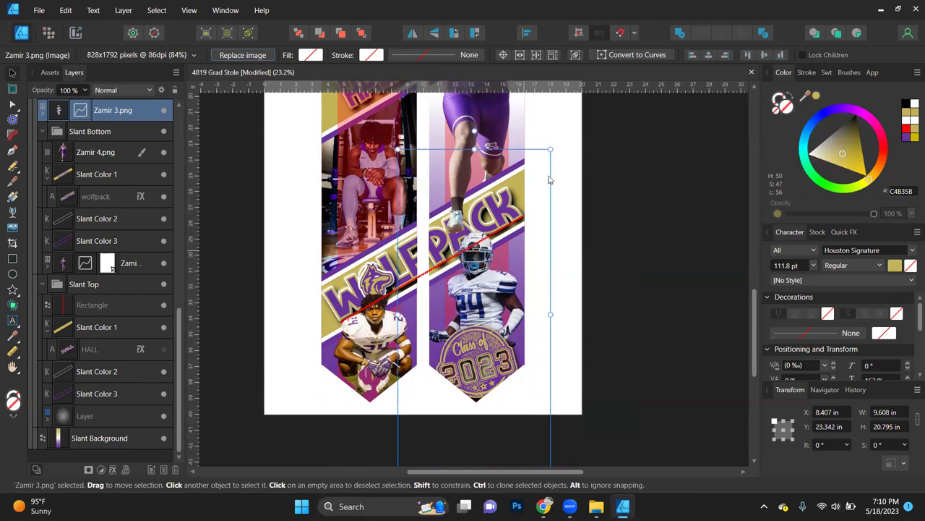
left_click_drag(551, 150, 545, 162)
left_click_drag(488, 285, 486, 288)
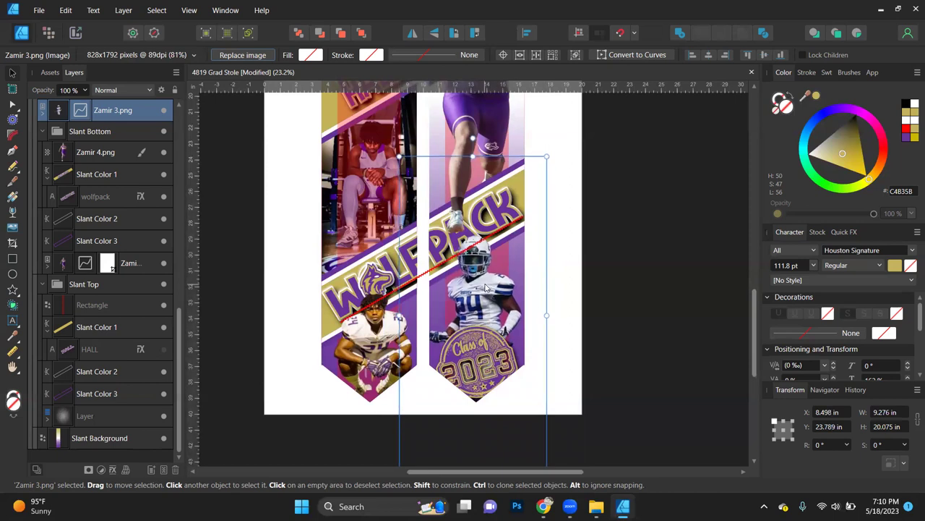
Step: Move the 50%-opacity Layer object down and snap it to the page bottom at X 6.526, Y 23.259 in
key("ctrl+minus")
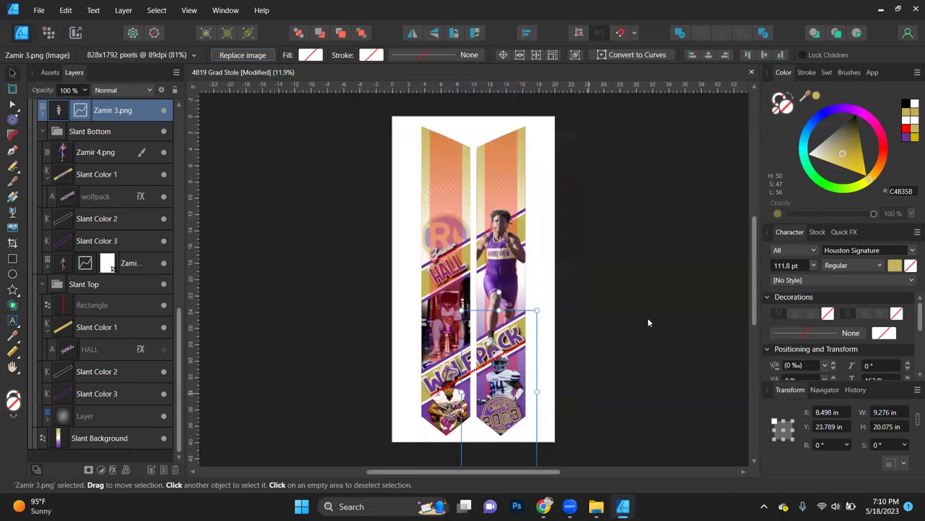
left_click(608, 251)
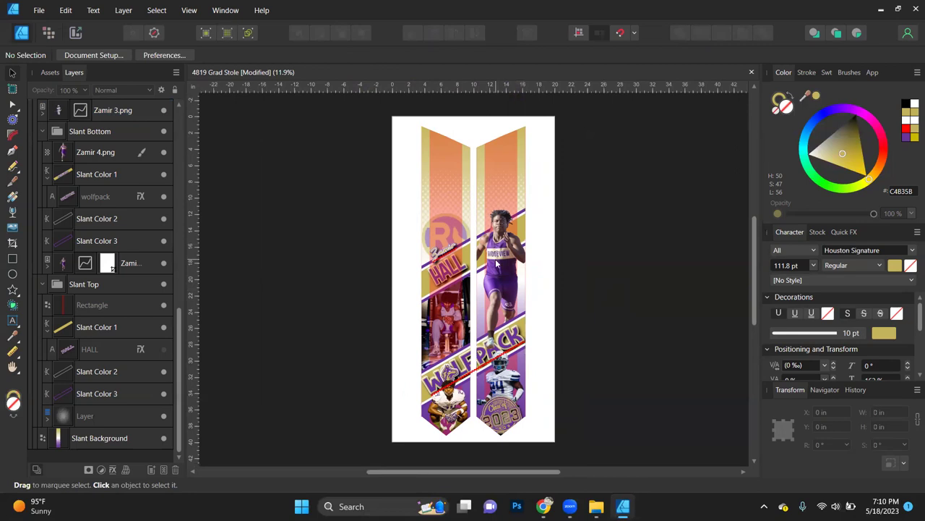
scroll(496, 261, "up", 2)
left_click(87, 417)
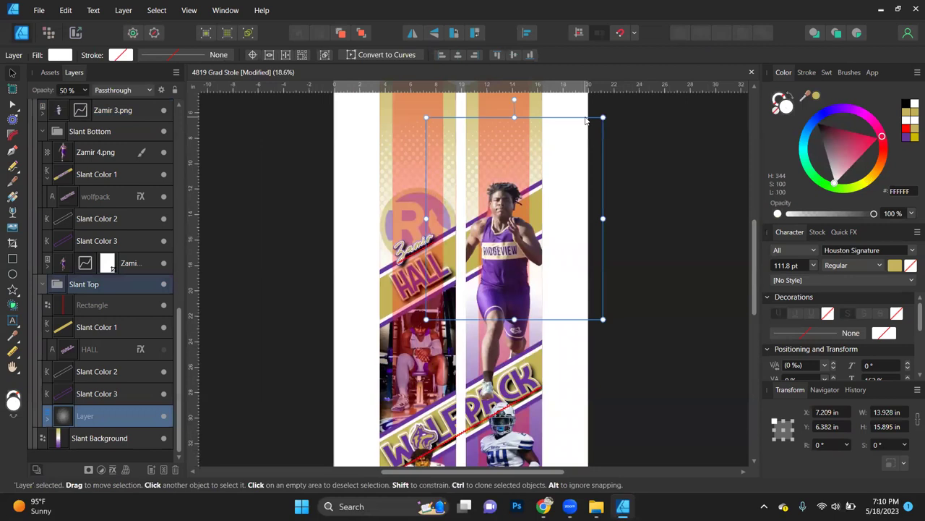
left_click_drag(536, 181, 536, 367)
scroll(558, 248, "down", 5)
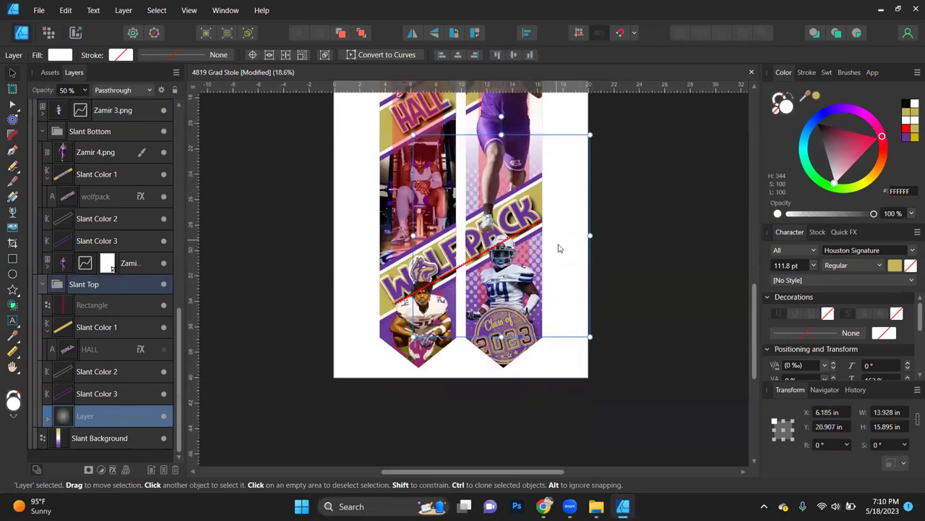
left_click_drag(561, 281, 562, 274)
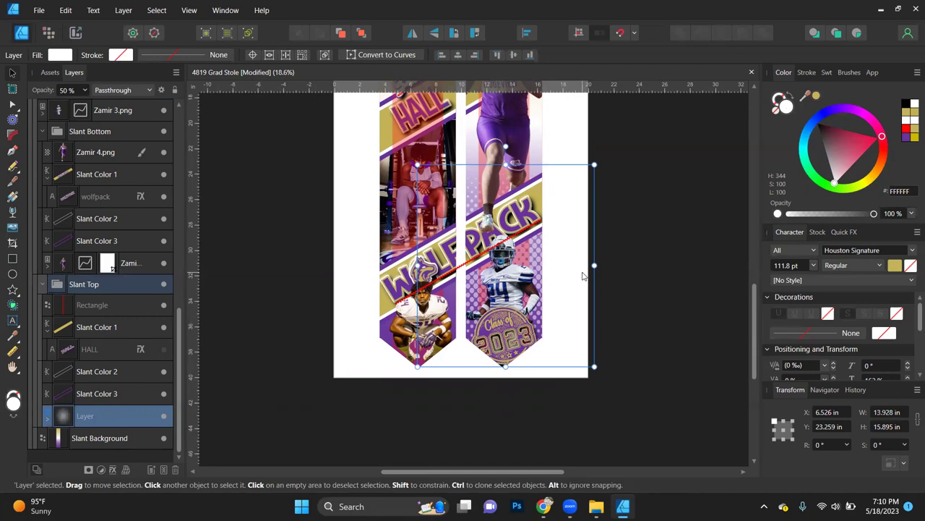
scroll(583, 276, "up", 5)
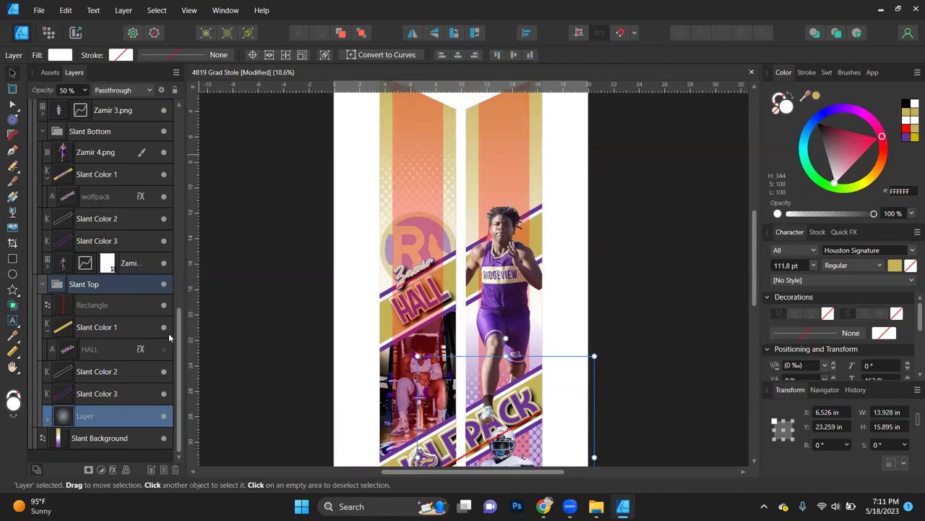
Step: Add maximum noise to the right stole's Slant Background gradient stop colour
left_click(112, 439)
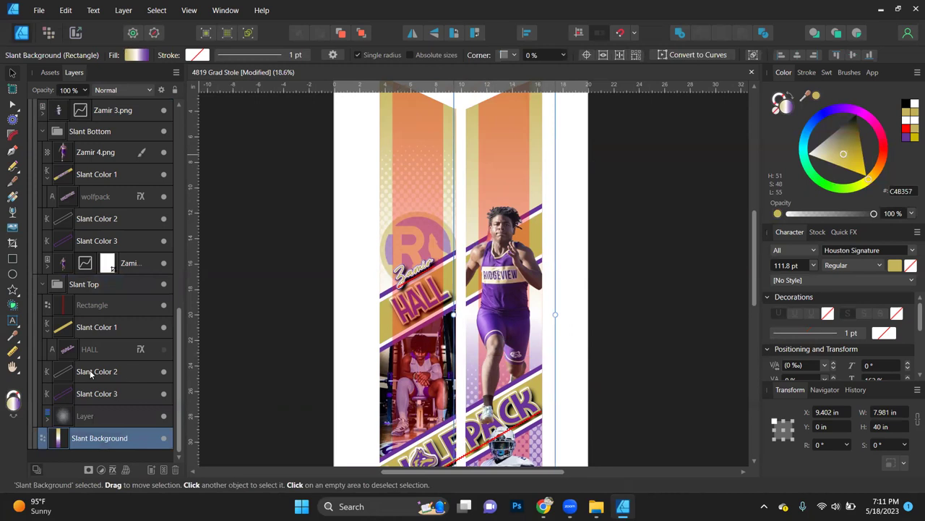
left_click(134, 56)
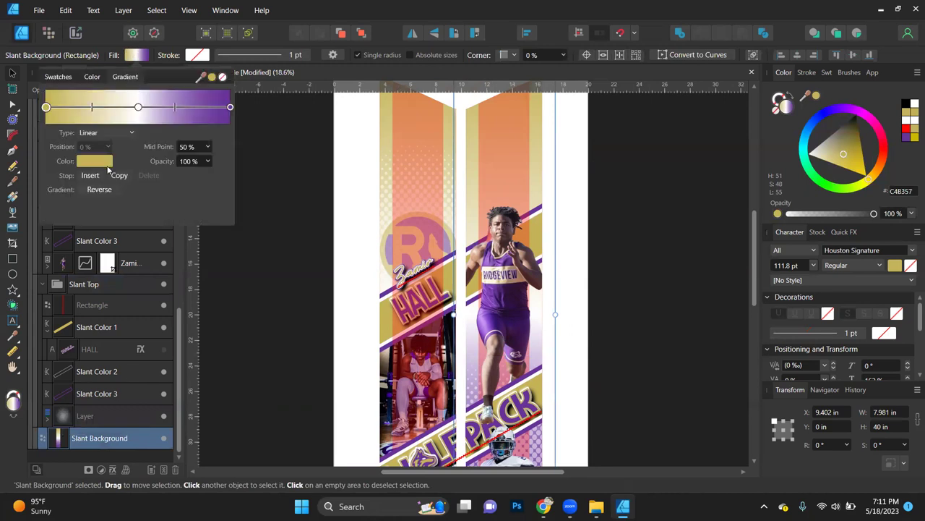
left_click(107, 163)
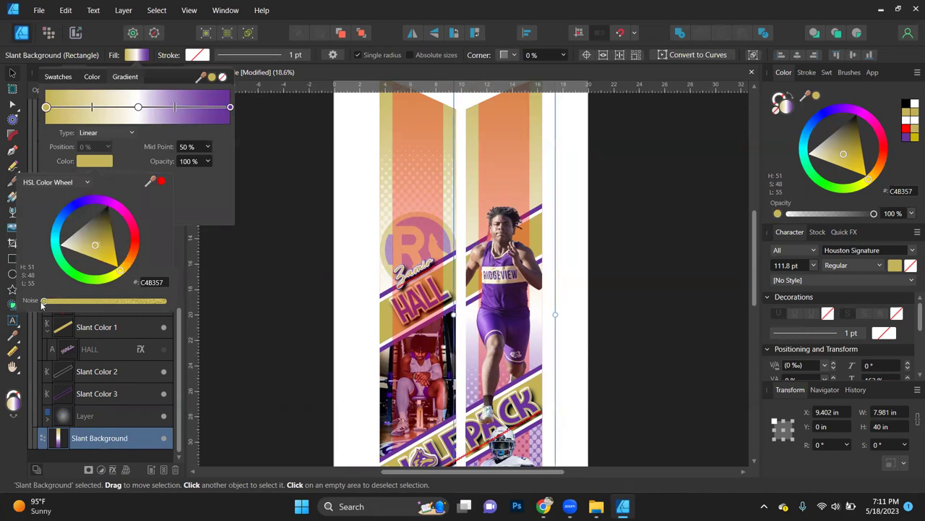
left_click_drag(45, 302, 132, 304)
left_click_drag(138, 302, 181, 303)
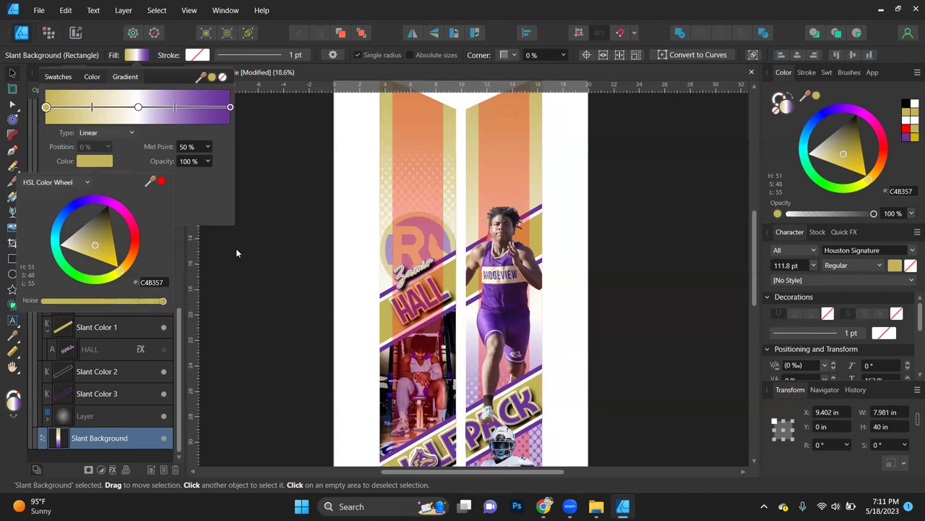
left_click(247, 283)
Step: Add high noise to the left stole's Slant Background gold gradient stop
scroll(84, 186, "up", 2)
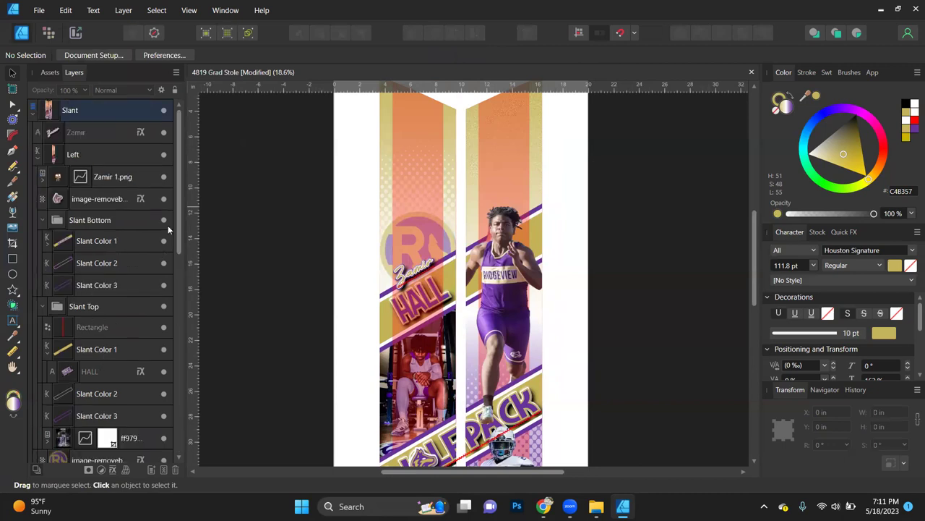
left_click_drag(180, 219, 180, 253)
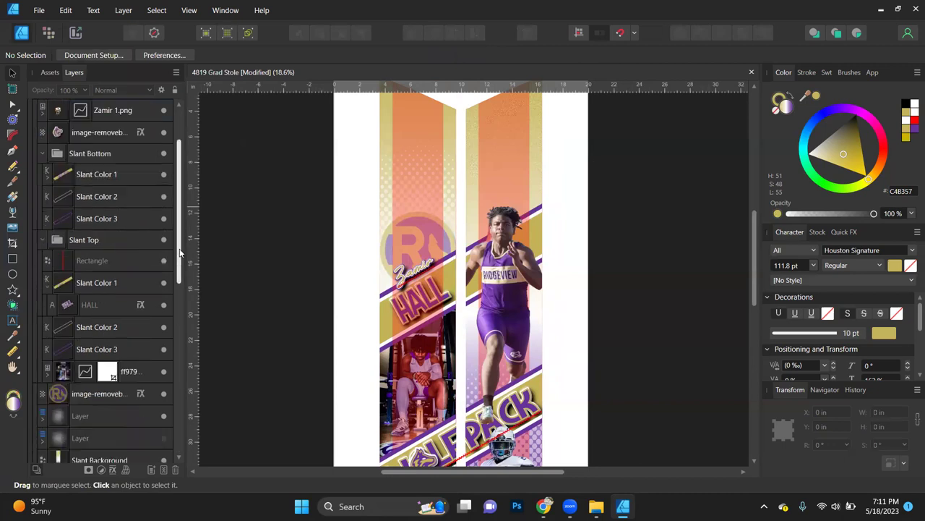
scroll(119, 401, "down", 2)
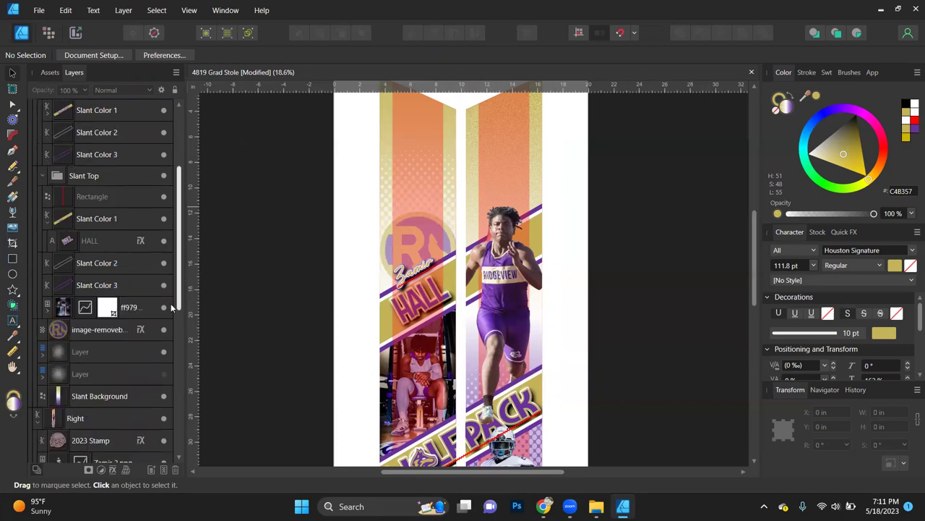
left_click(118, 403)
left_click(135, 56)
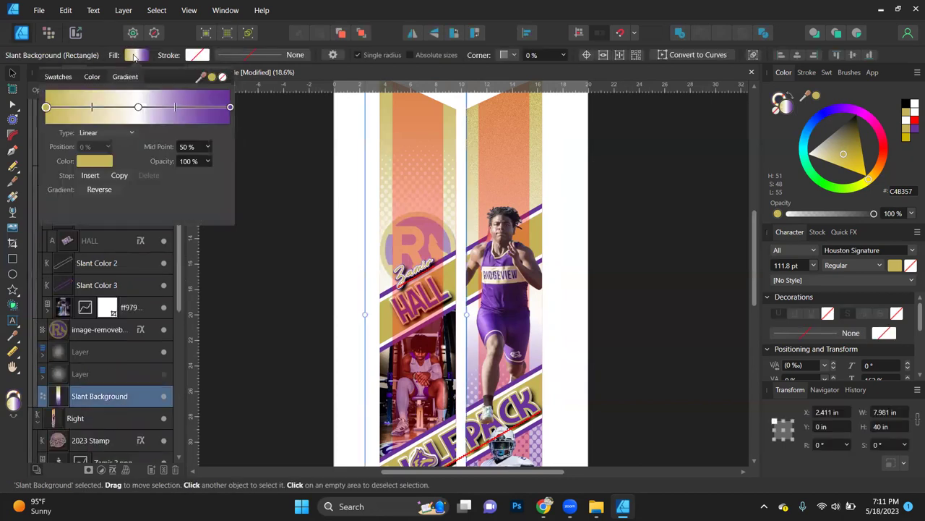
left_click(87, 161)
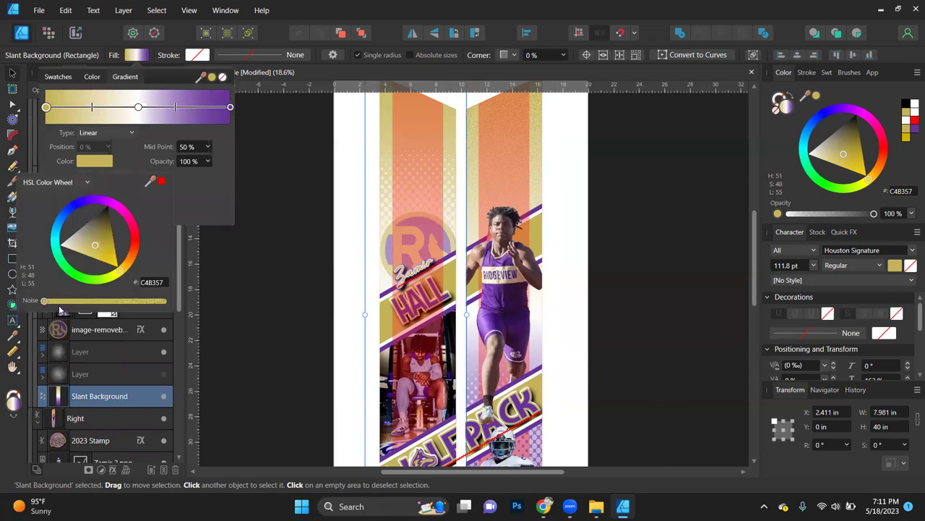
left_click_drag(44, 300, 258, 289)
left_click(259, 288)
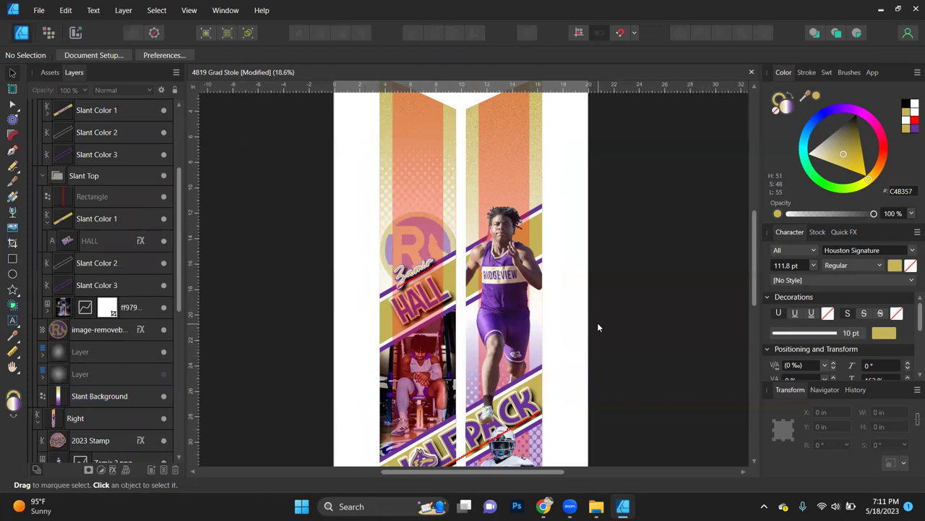
Step: Select the Slant Color 3 purple stripe and look through the Select menu without choosing anything
scroll(597, 323, "down", 5)
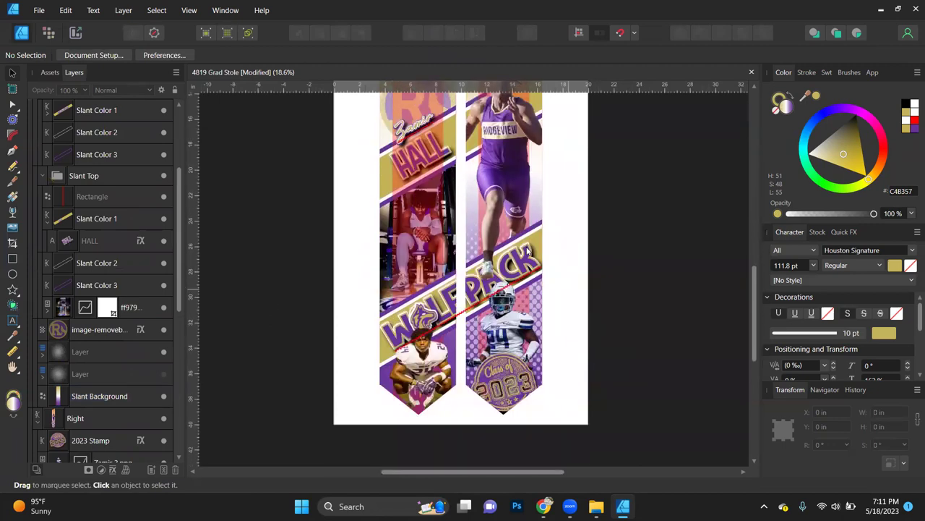
scroll(527, 250, "up", 5)
scroll(527, 251, "down", 3)
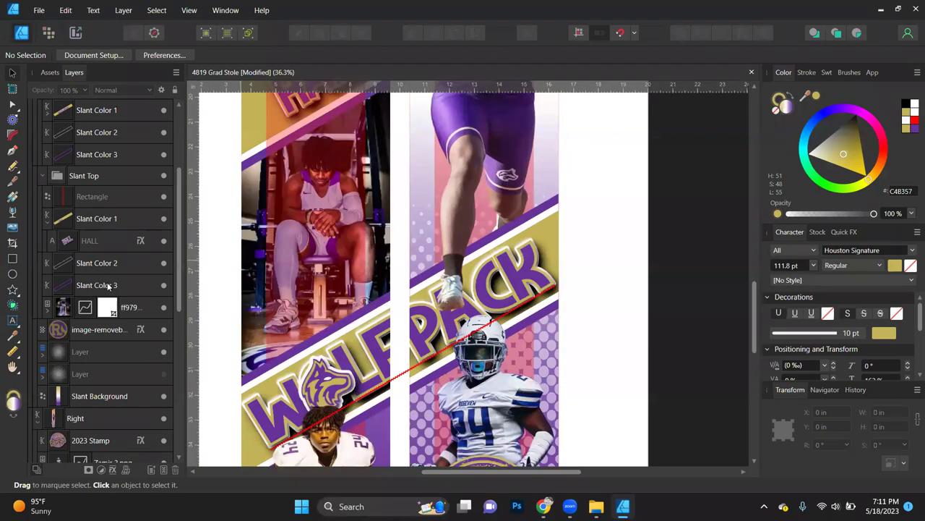
left_click(108, 286)
key("ctrl+0")
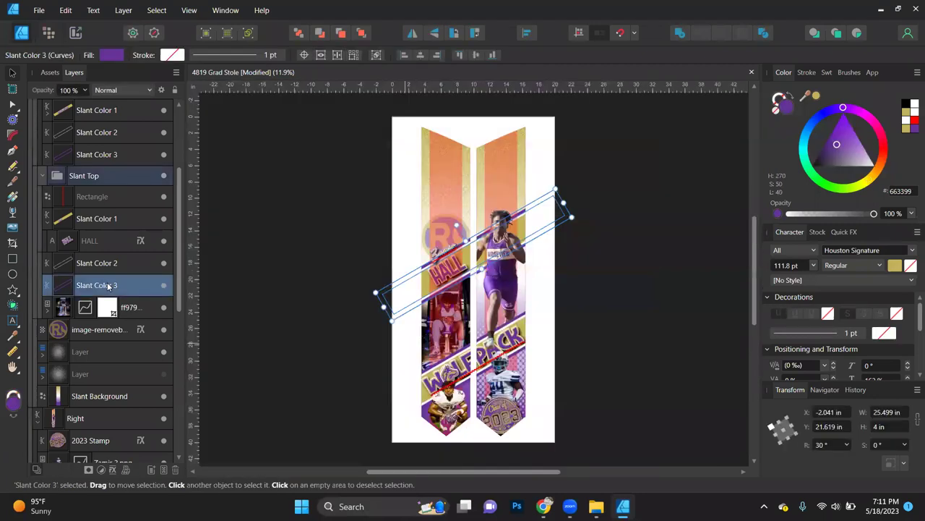
left_click(157, 10)
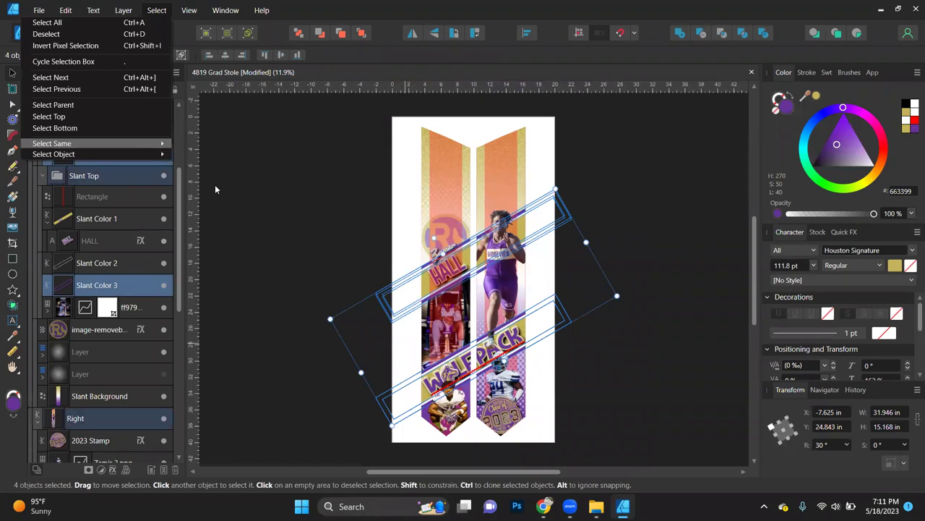
mouse_move(131, 143)
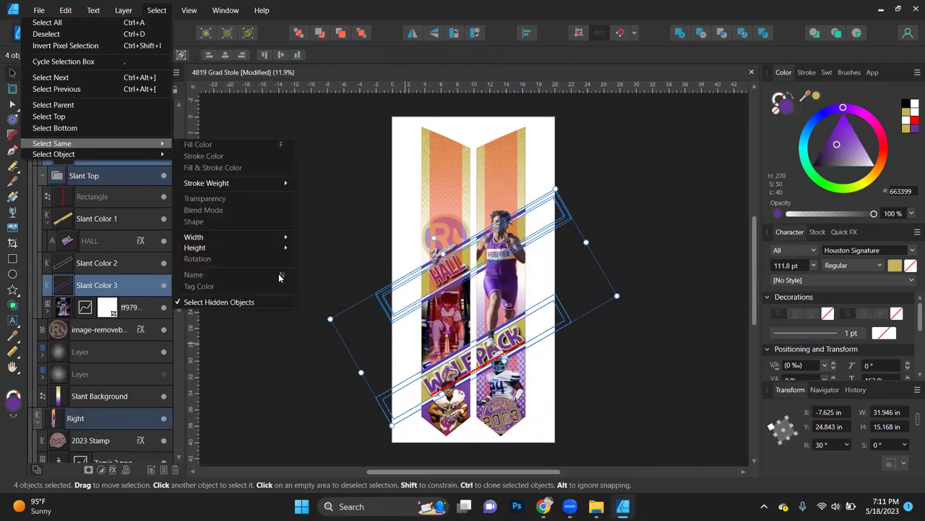
left_click(283, 350)
Step: Reselect the Slant Color 3 stripe and add the other matching purple stripes to the selection
left_click(104, 286)
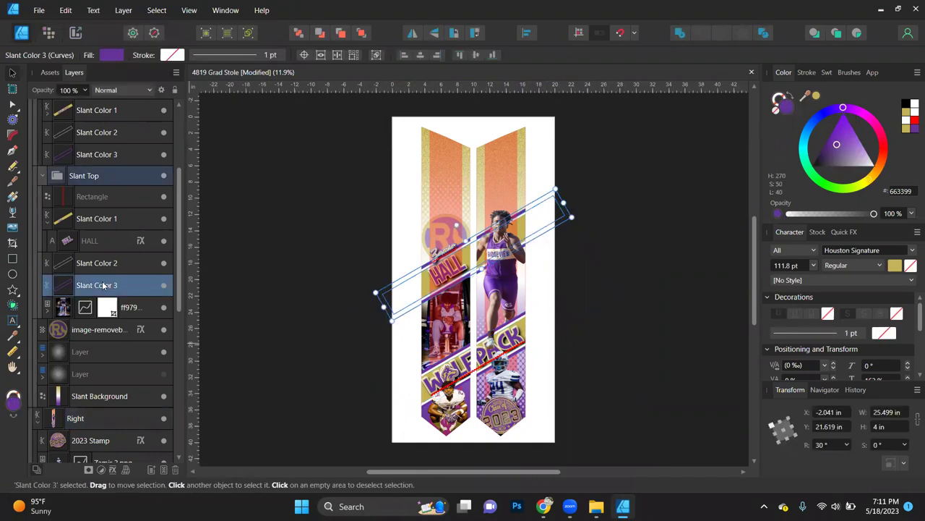
key("ctrl+shift+a")
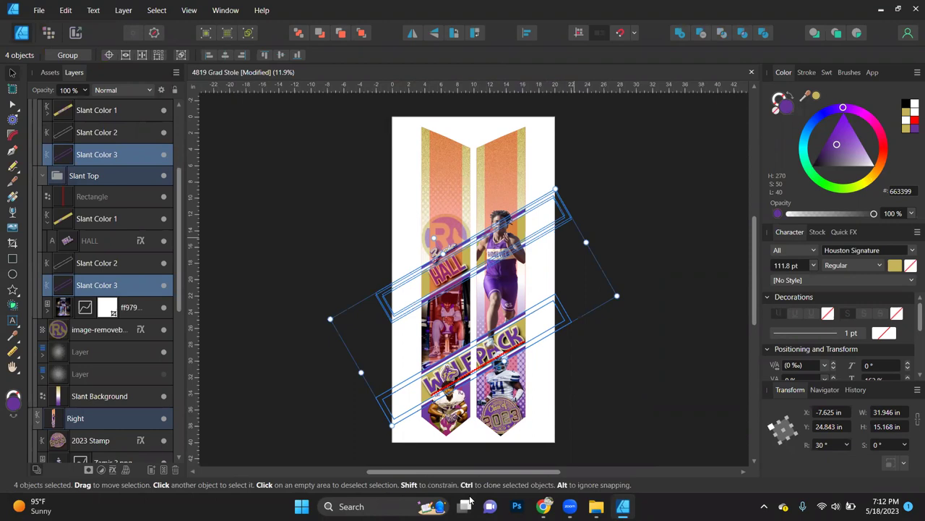
key("XF86AudioRaiseVolume")
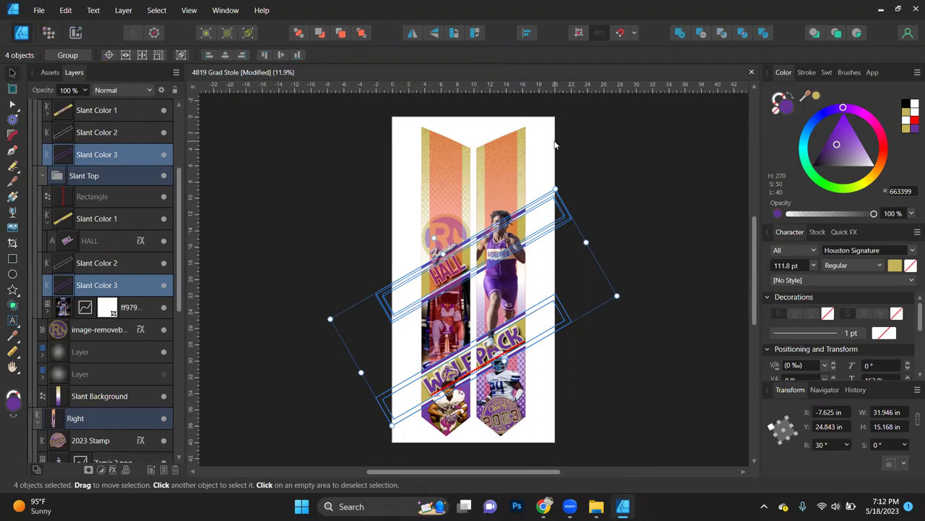
left_click(802, 506)
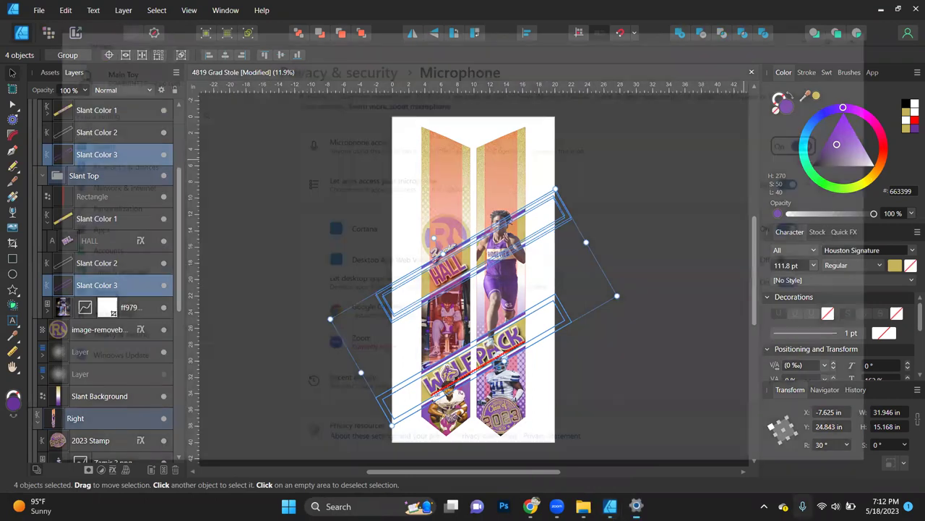
left_click(912, 10)
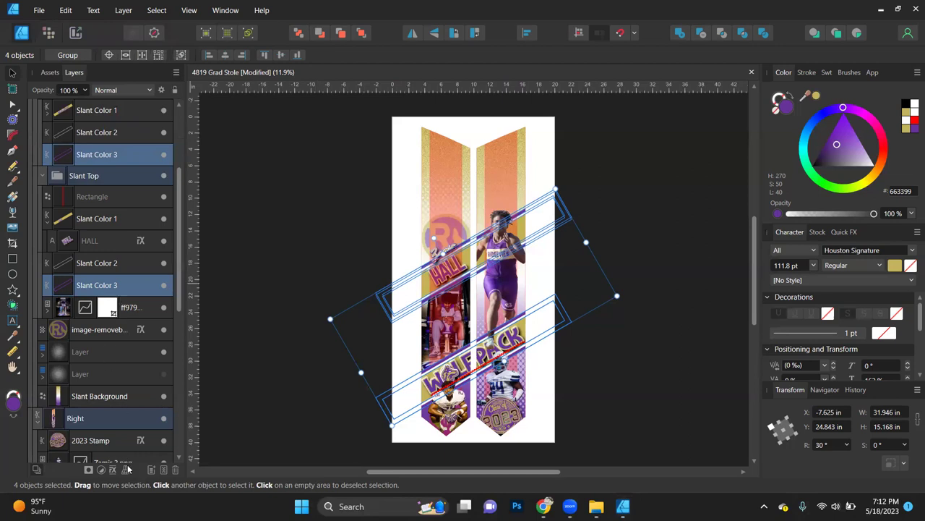
scroll(514, 325, "up", 2)
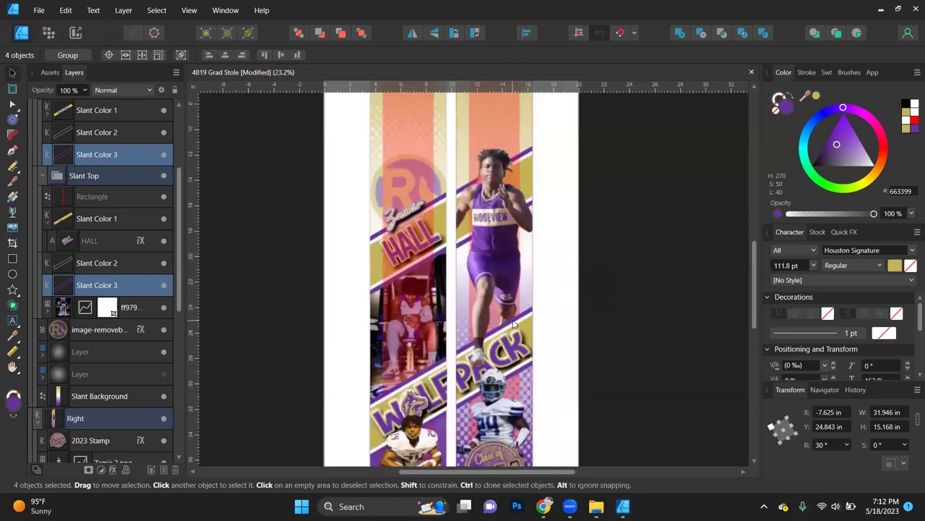
scroll(505, 300, "up", 5)
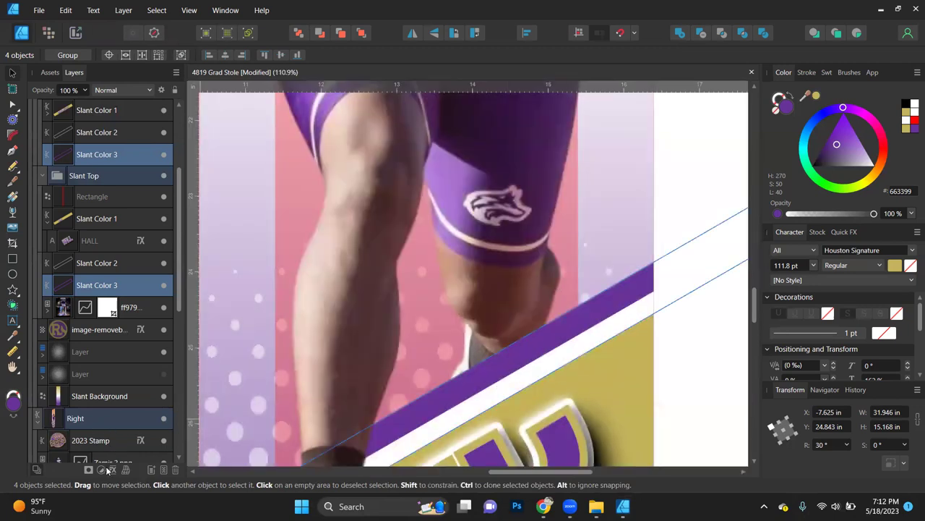
Step: Turn on an Outer Shadow for the stripes with Hard Light blend mode at 45°
left_click(108, 467)
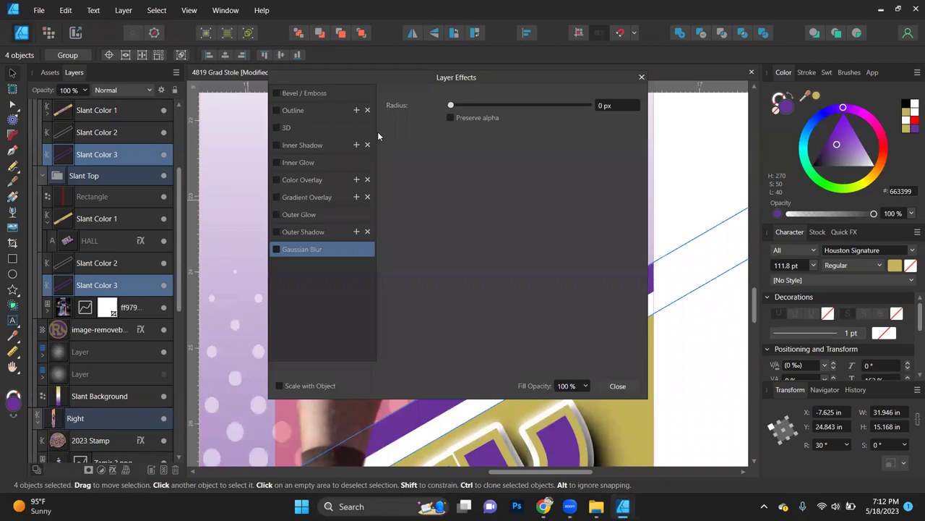
left_click_drag(392, 74, 141, 78)
scroll(496, 141, "up", 2)
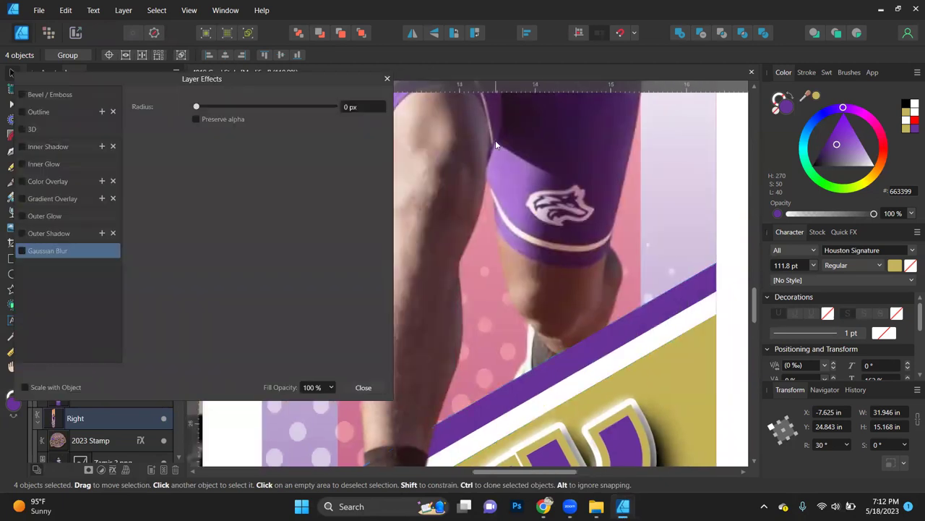
scroll(495, 140, "left", 2)
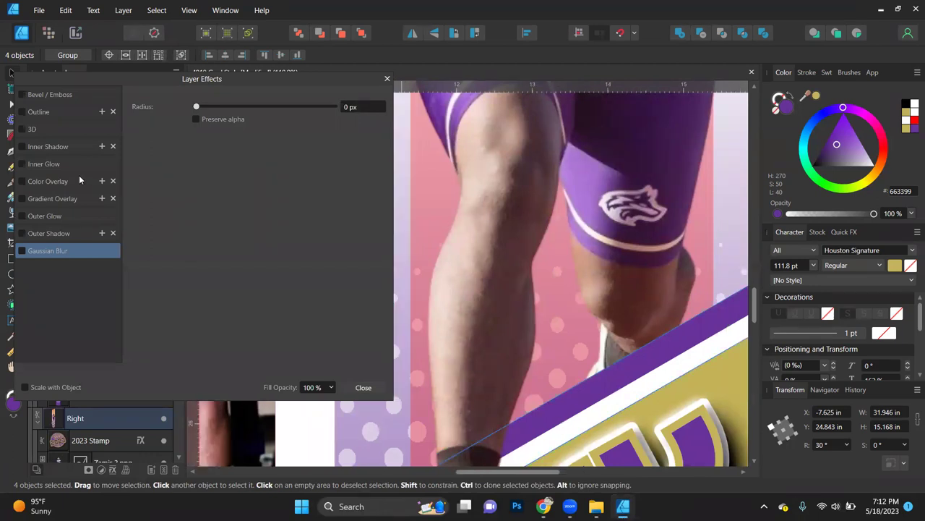
key("Up")
left_click(222, 199)
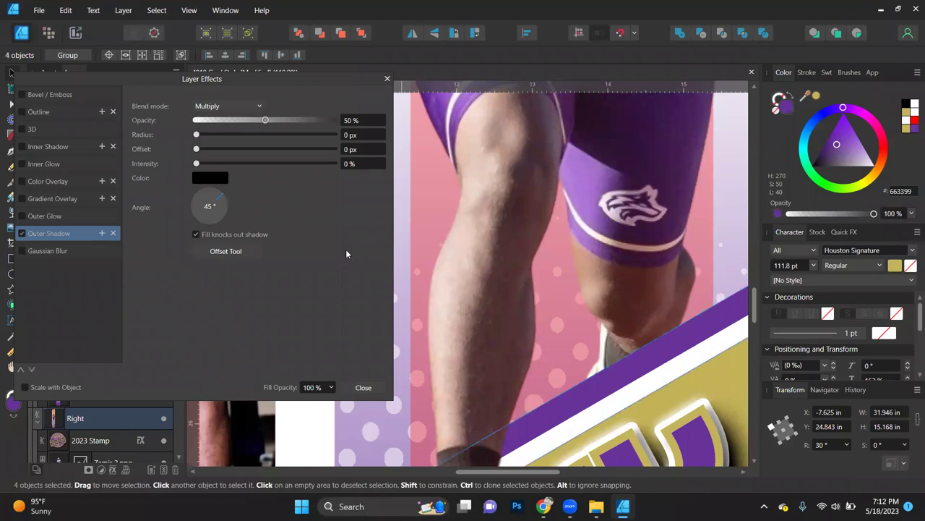
scroll(508, 287, "right", 1)
scroll(508, 287, "right", 1)
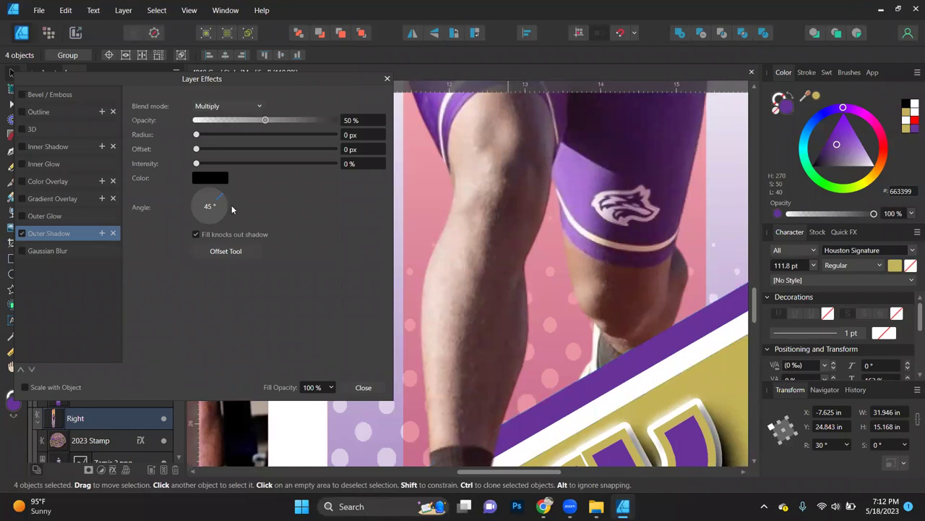
left_click(240, 106)
left_click(223, 272)
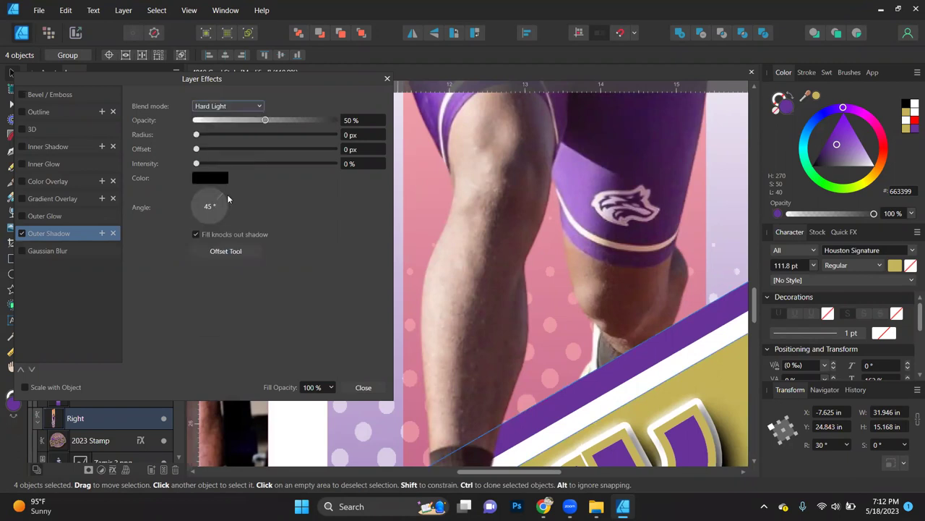
Step: Set the shadow to 100% opacity, a softer radius, 27% intensity, and try a 90° angle
left_click_drag(223, 148, 278, 148)
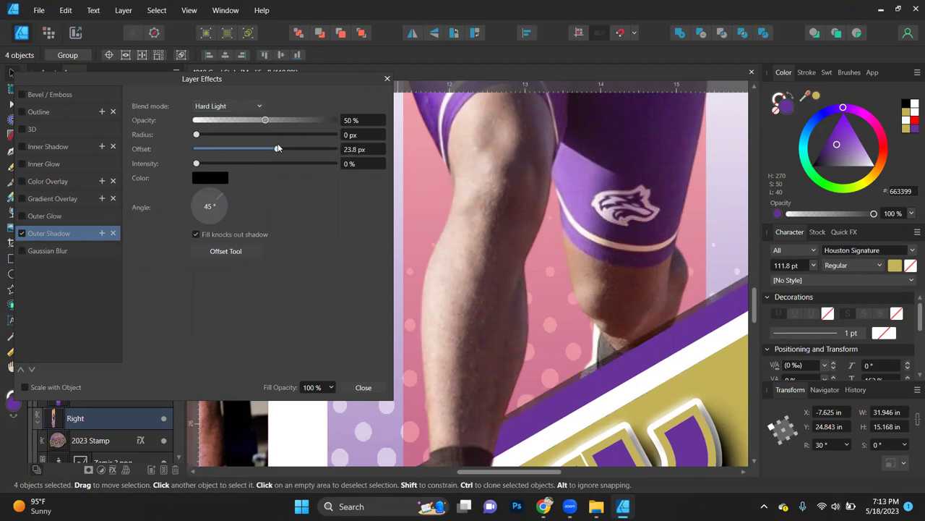
left_click_drag(198, 134, 247, 135)
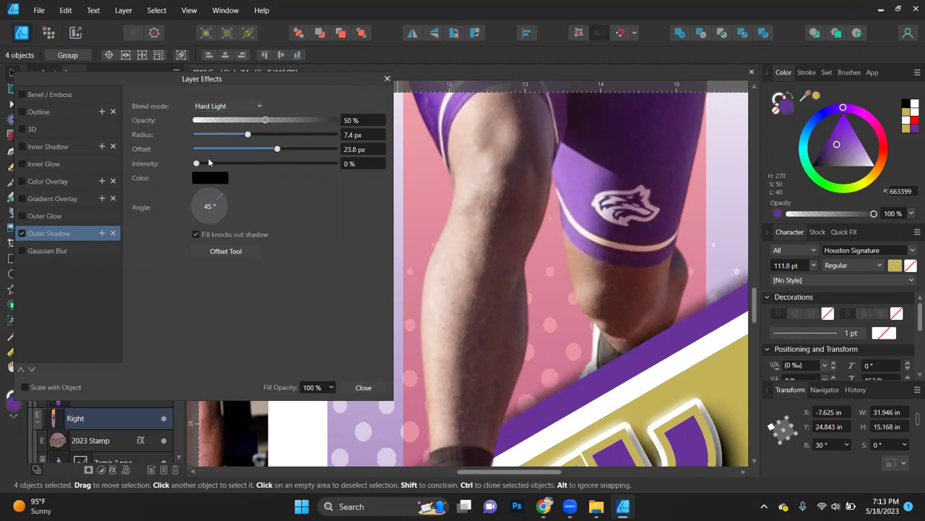
left_click_drag(195, 164, 248, 164)
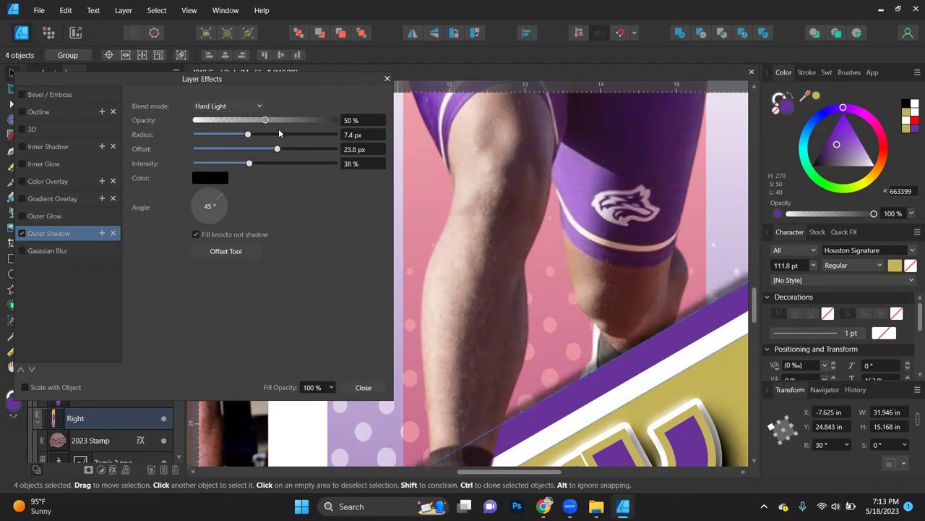
left_click_drag(266, 120, 347, 122)
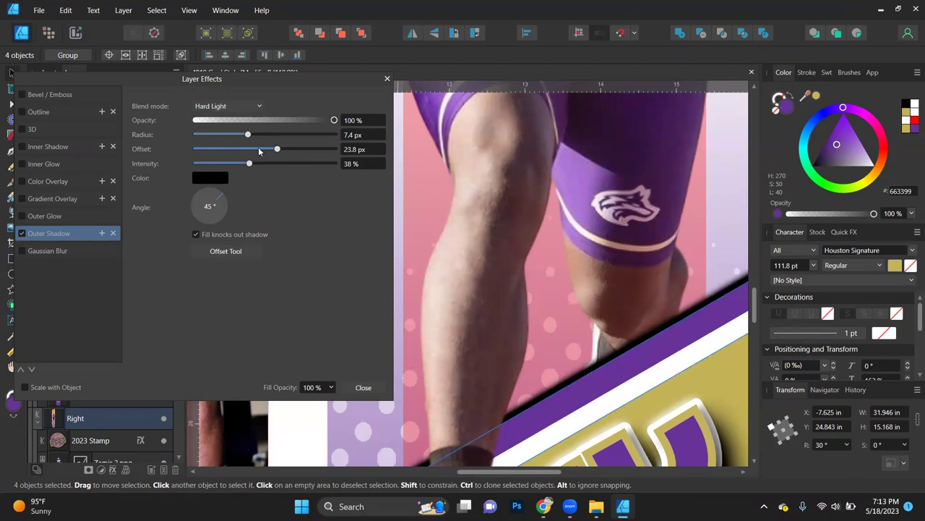
left_click_drag(248, 165, 260, 149)
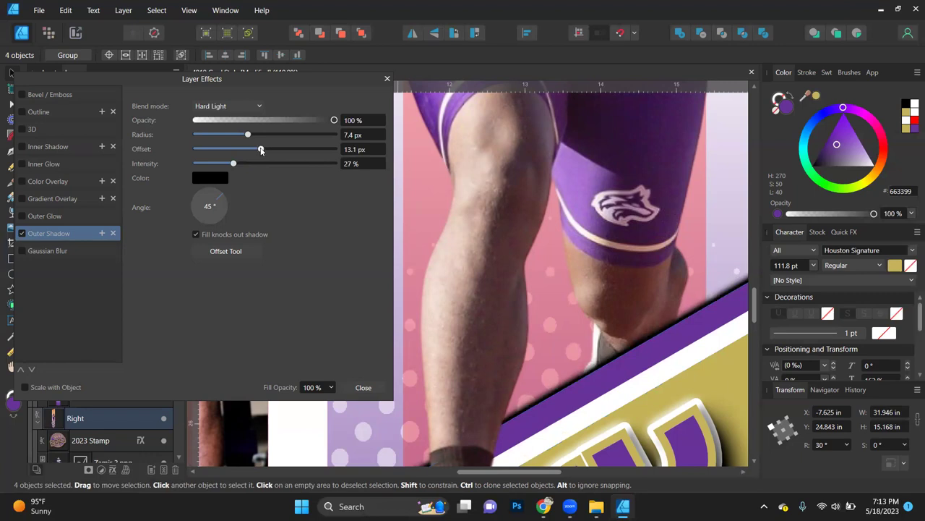
left_click(195, 199)
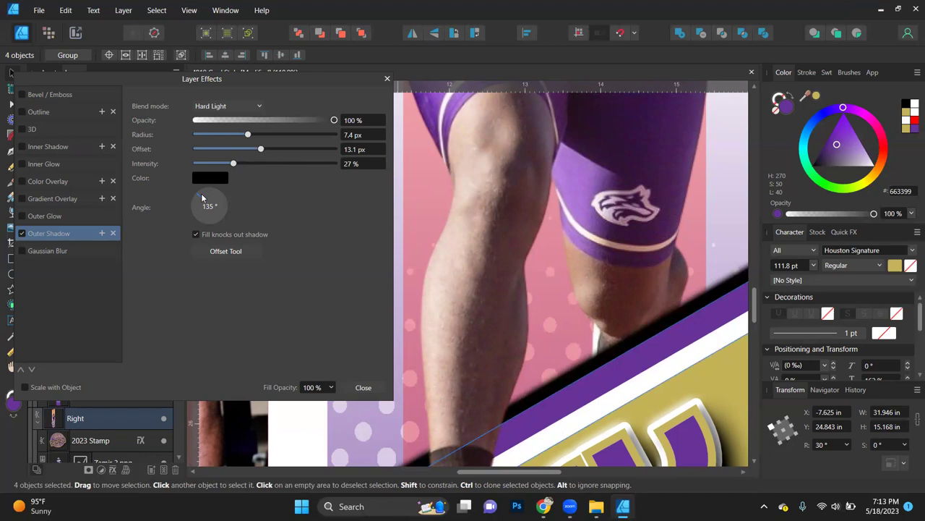
type("90")
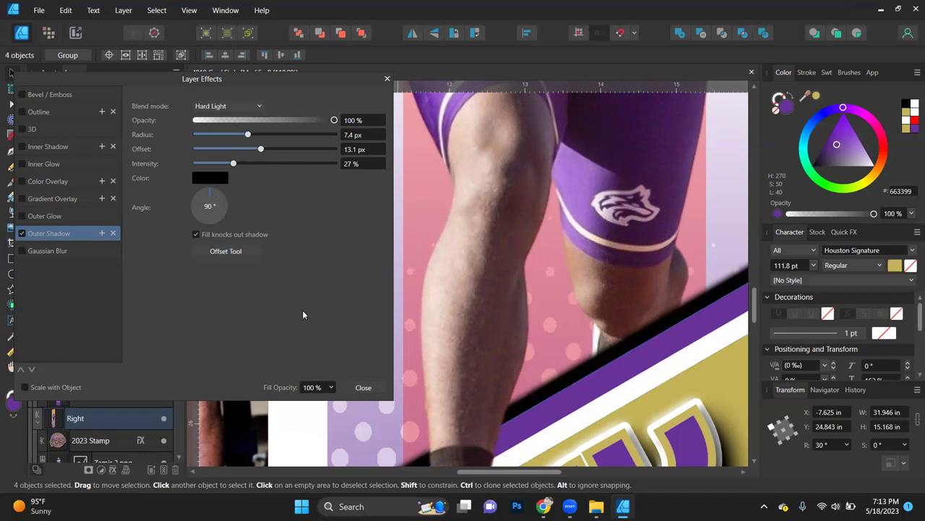
key("Return")
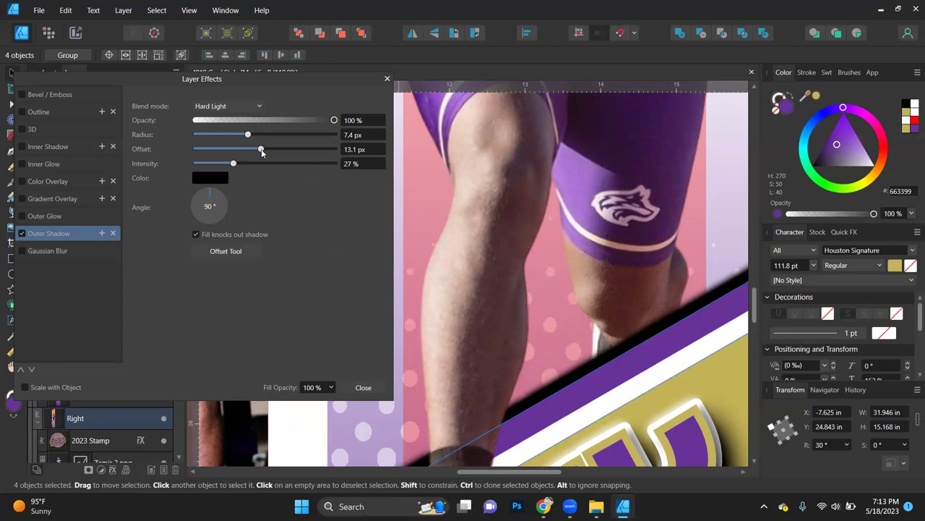
Step: Tighten the shadow offset to 1.5 px, return the angle to 45°, and close the dialog
left_click_drag(261, 150, 289, 134)
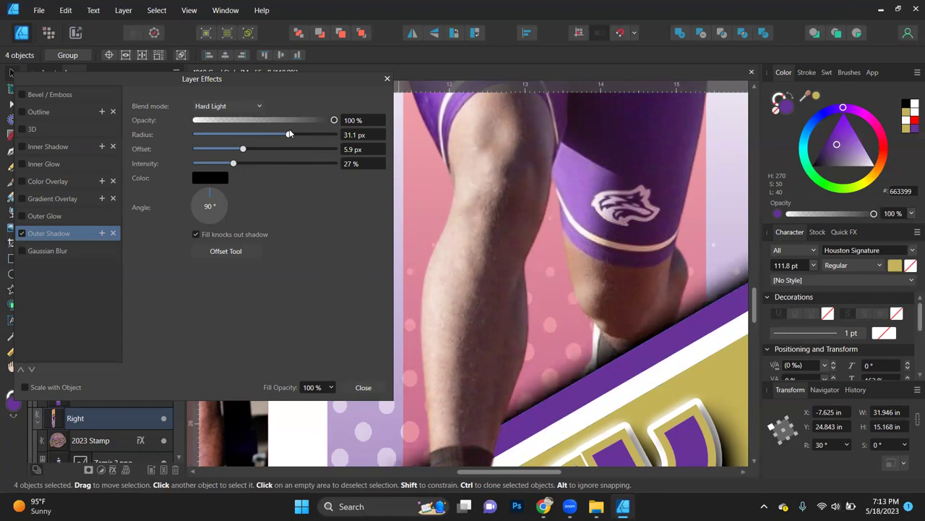
left_click_drag(243, 150, 229, 149)
left_click(219, 197)
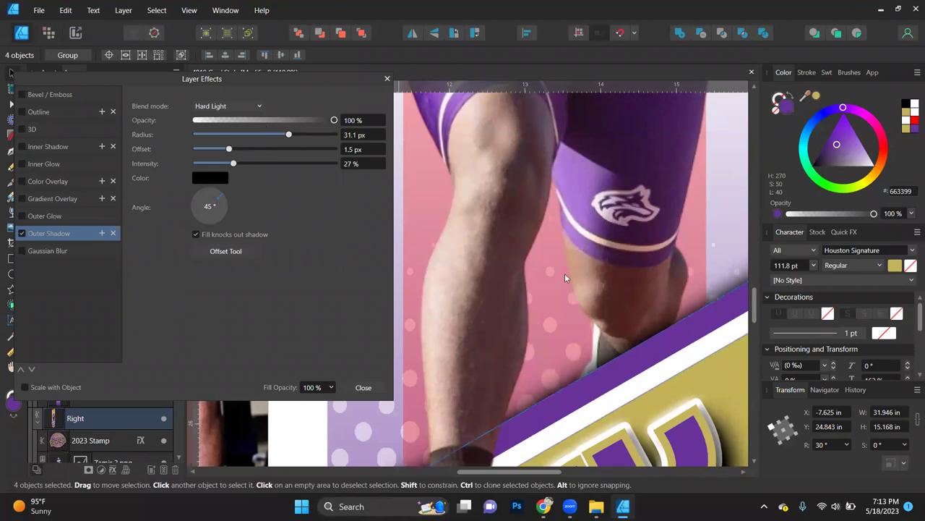
scroll(628, 289, "down", 2)
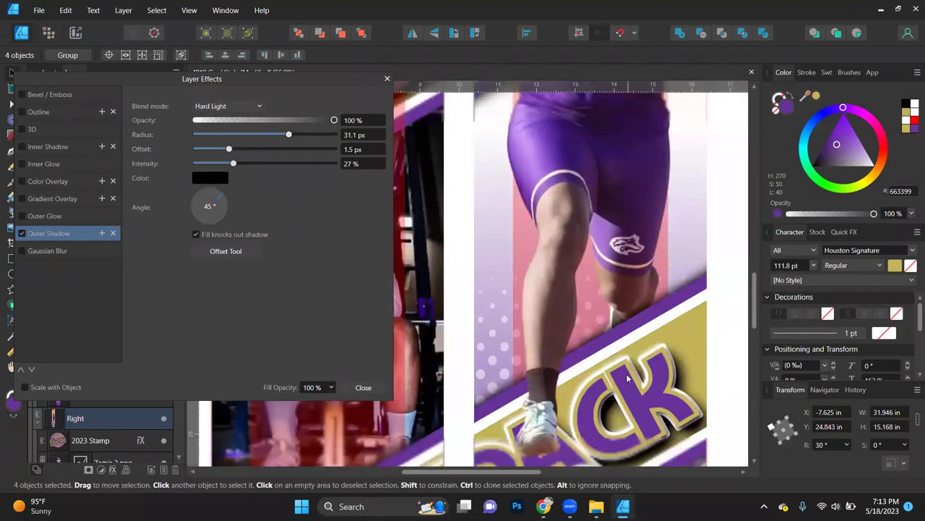
scroll(612, 393, "down", 1)
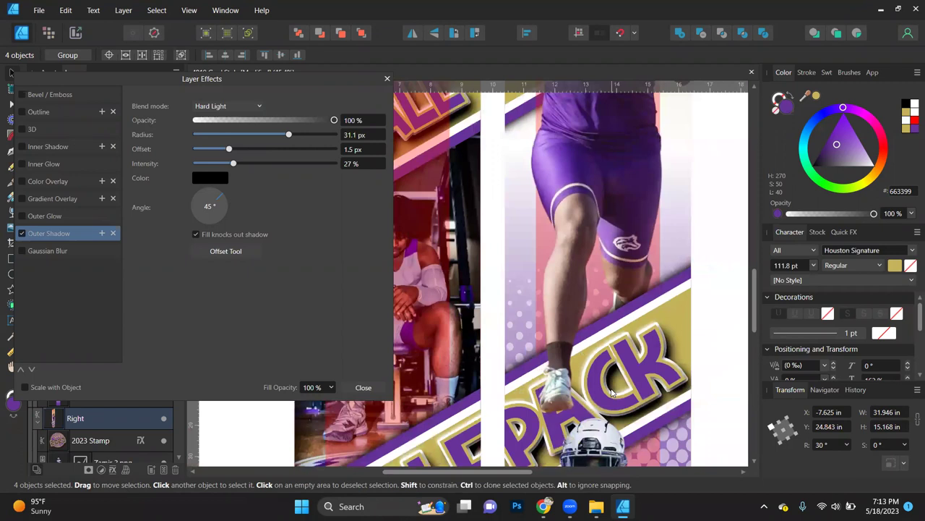
scroll(613, 393, "down", 2)
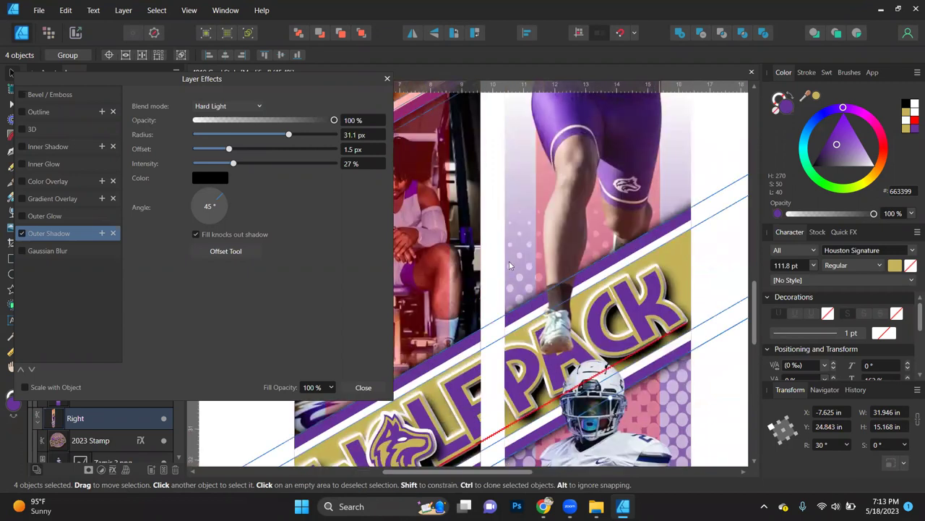
left_click(363, 388)
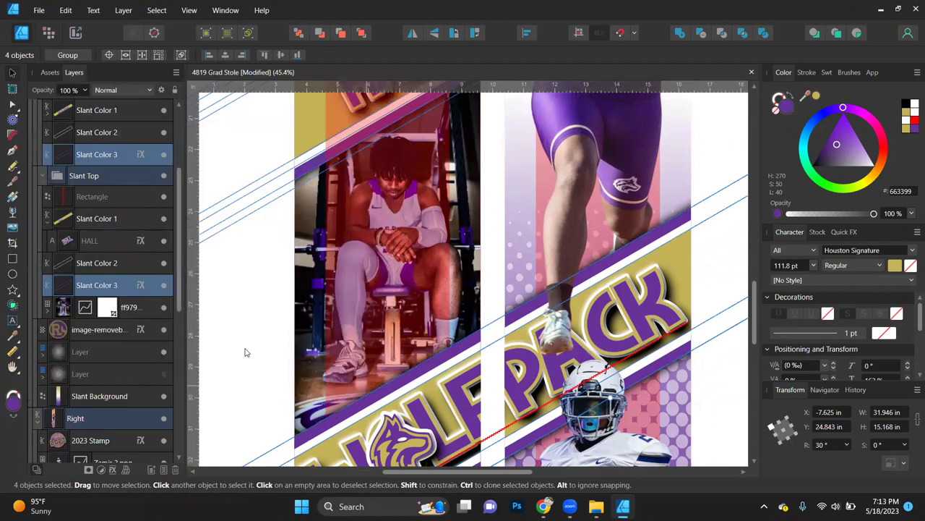
Step: Zoom in and compare the stripes with the outer shadow toggled off and back on
key("ctrl+d")
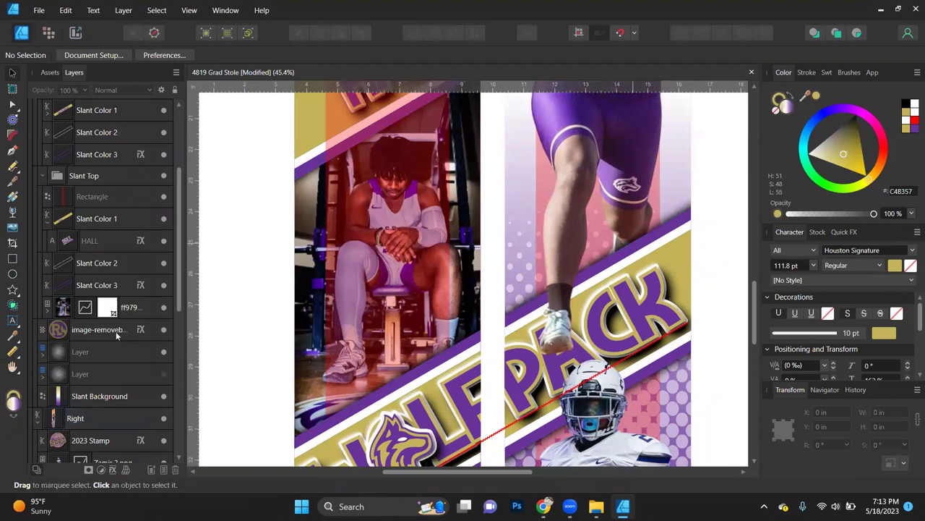
key("ctrl+plus")
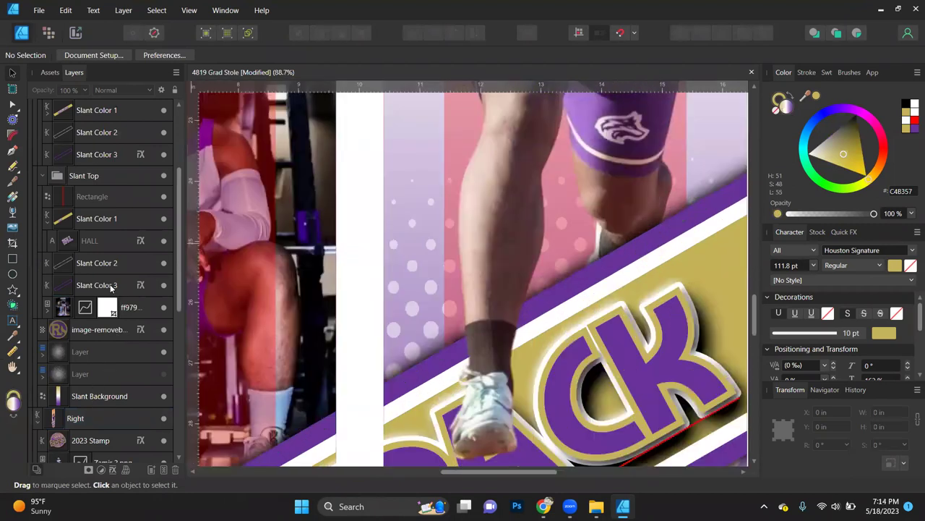
key("ctrl+z")
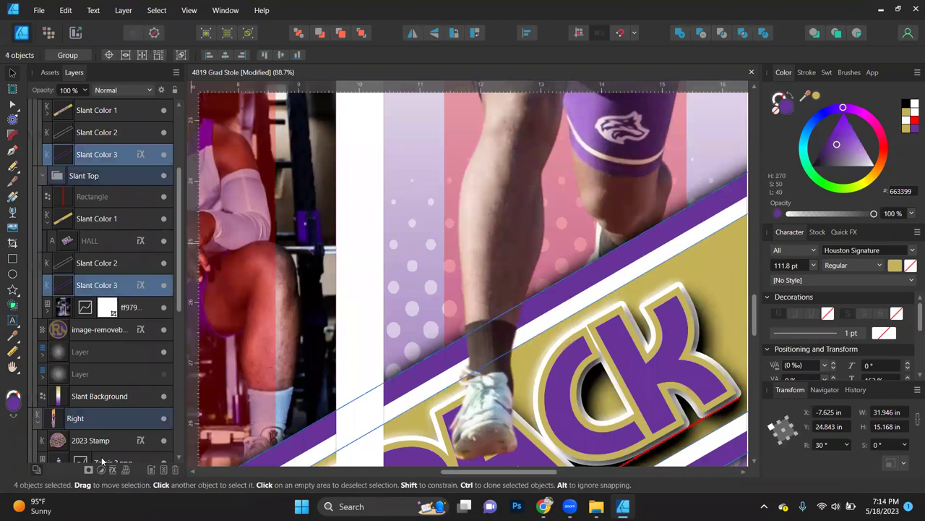
left_click(112, 471)
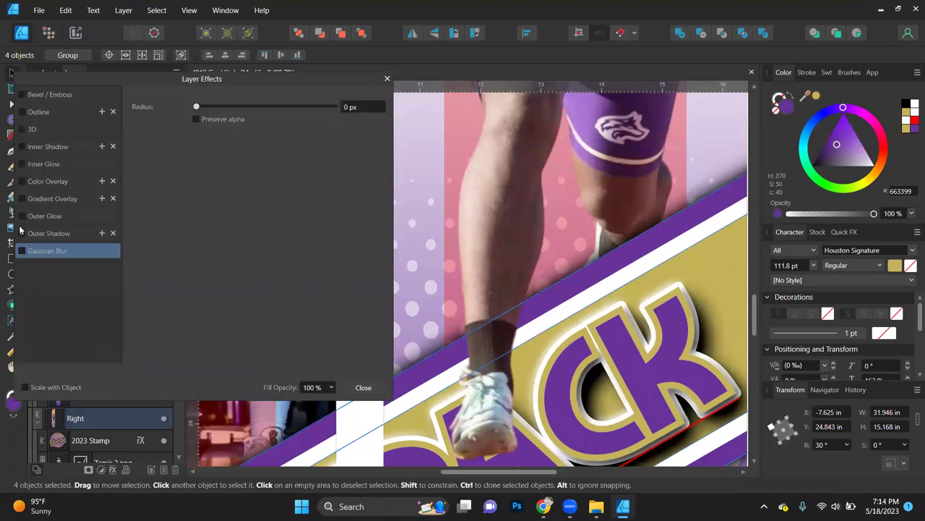
left_click(21, 234)
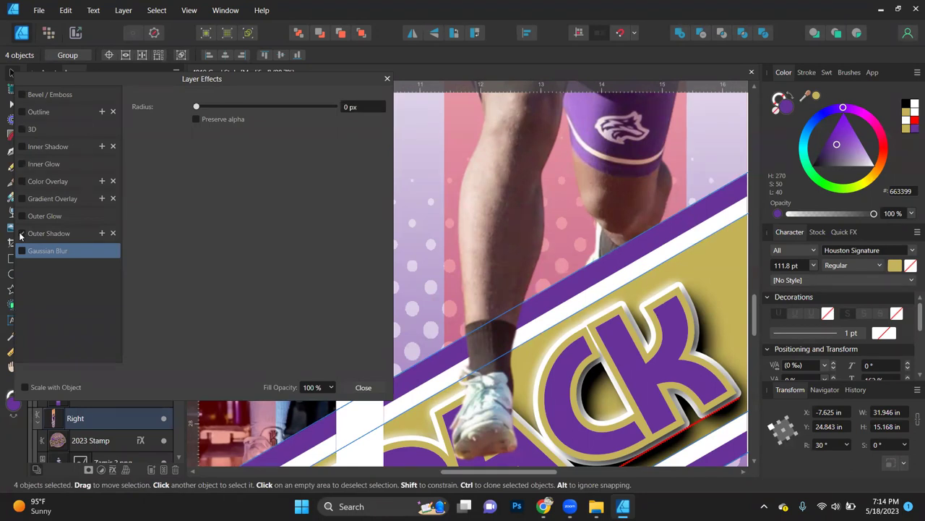
left_click(21, 234)
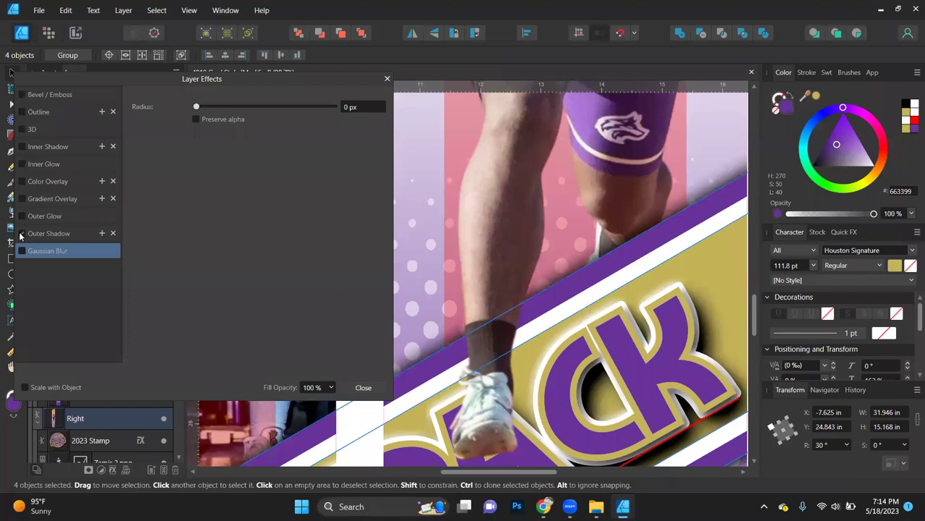
left_click(377, 387)
key("ctrl+0")
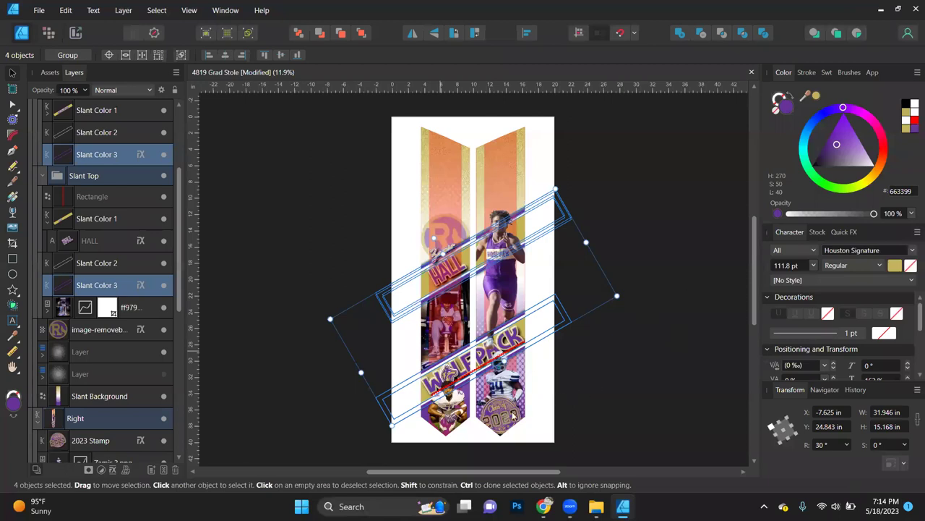
Step: Give the 2023 Stamp a white FFFFFF stroke
key("ctrl+d")
scroll(513, 413, "up", 3)
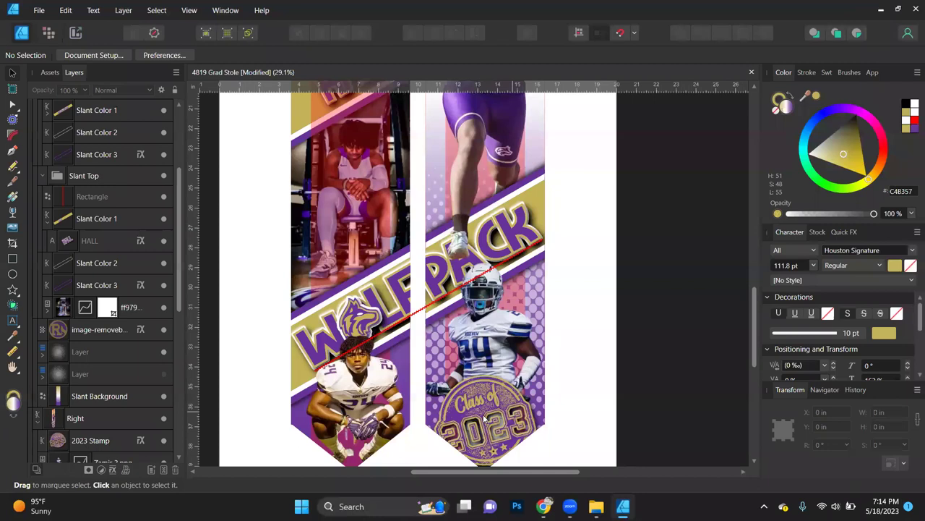
left_click(485, 419)
double_click(485, 419)
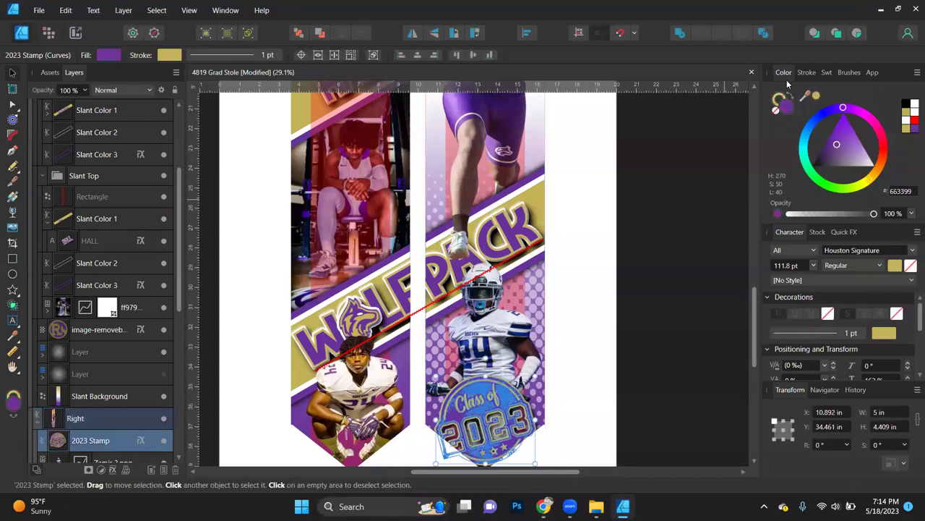
left_click(778, 99)
left_click_drag(831, 163, 761, 187)
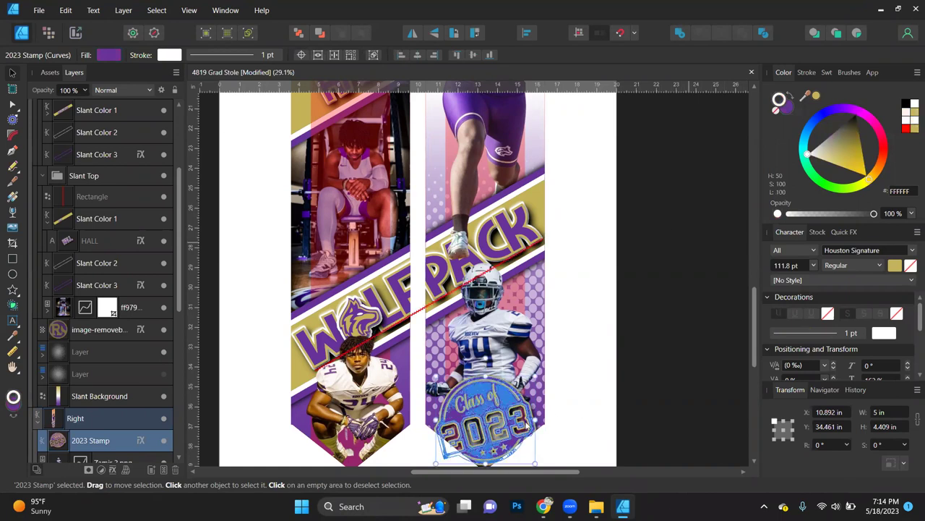
Step: Hide the orange Rectangle overlays on both the left and right strips
scroll(477, 421, "up", 3)
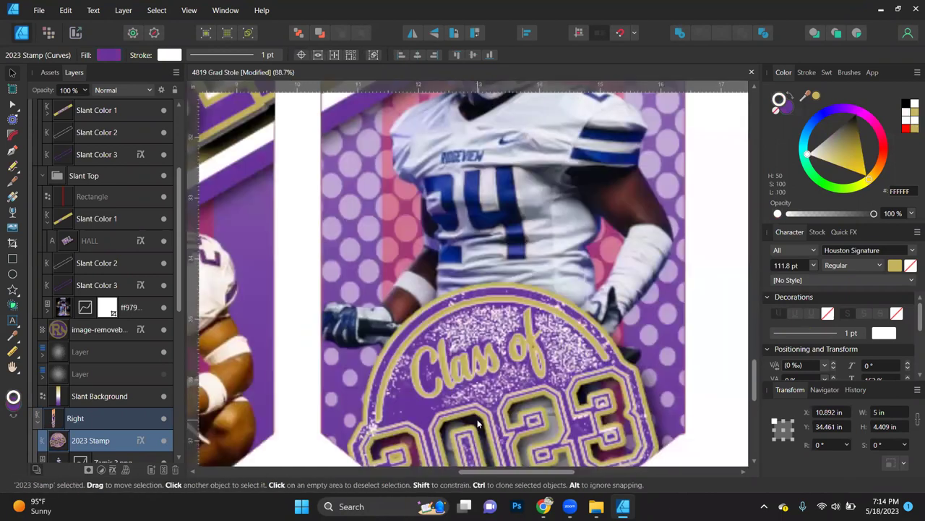
scroll(477, 419, "up", 1)
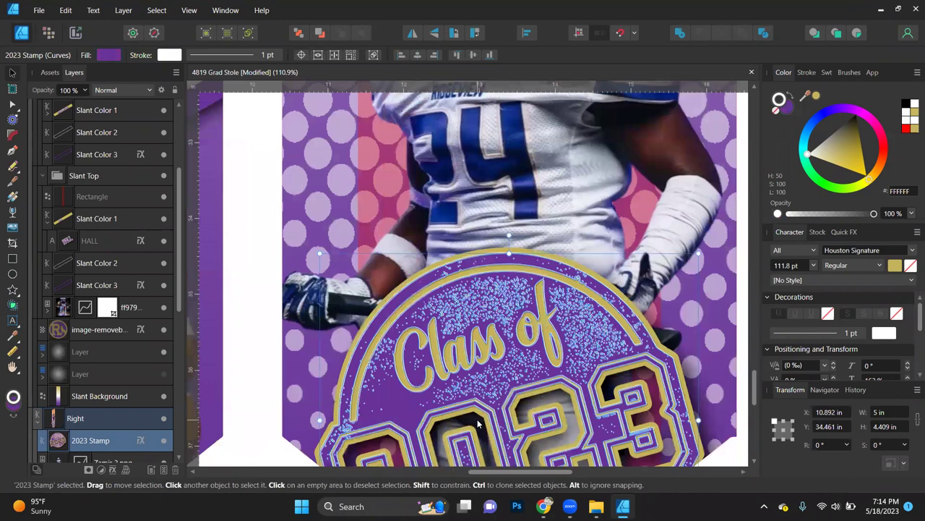
key("ctrl+0")
left_click(594, 363)
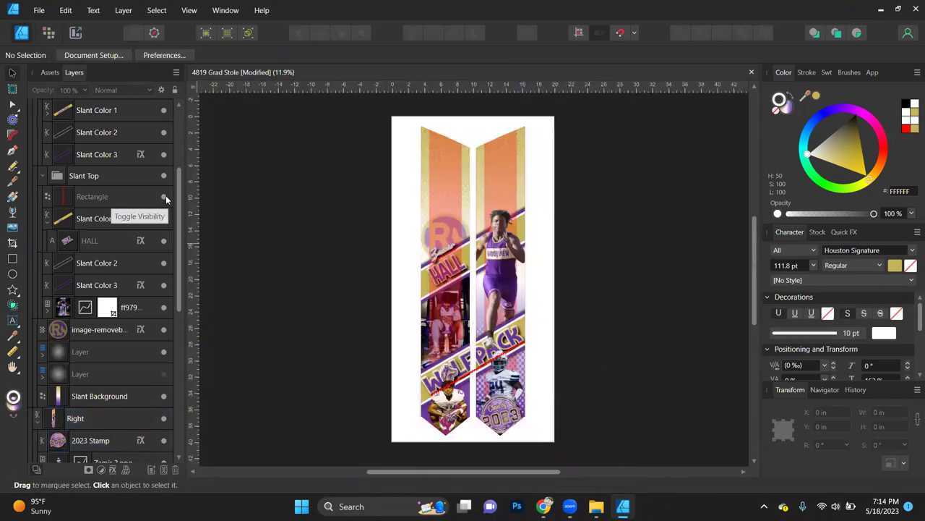
left_click(164, 196)
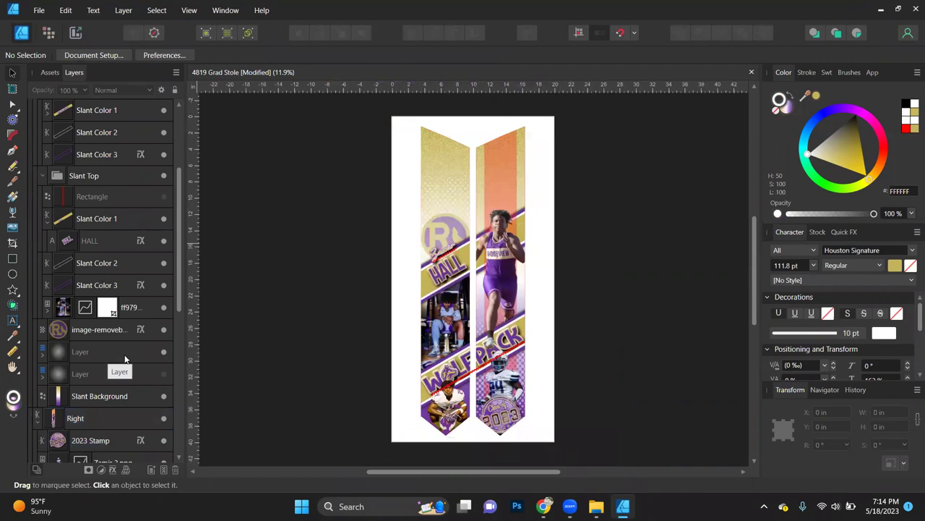
scroll(124, 354, "down", 5)
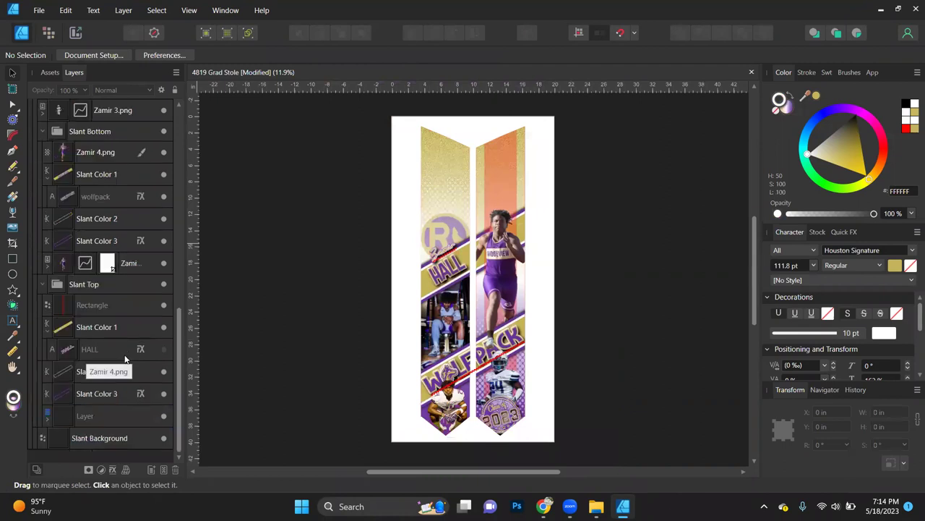
left_click(164, 305)
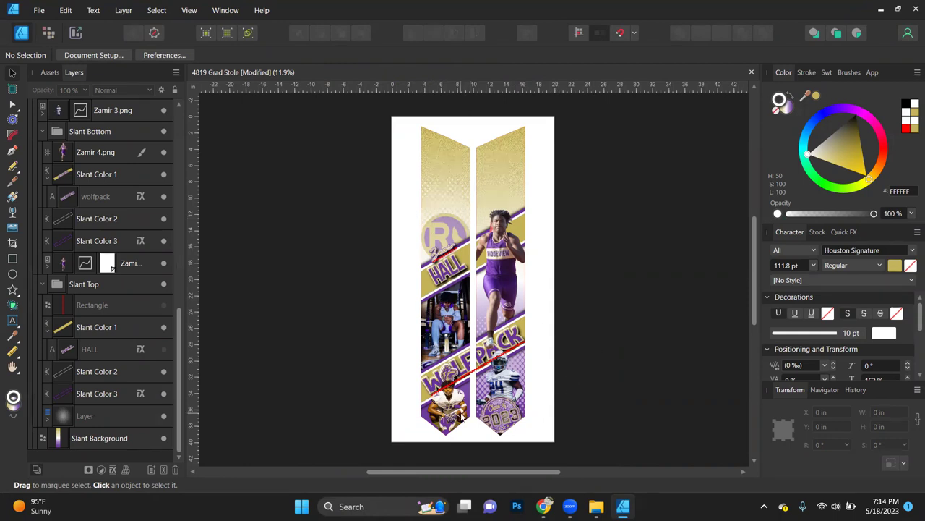
scroll(463, 417, "up", 4)
scroll(461, 417, "up", 1)
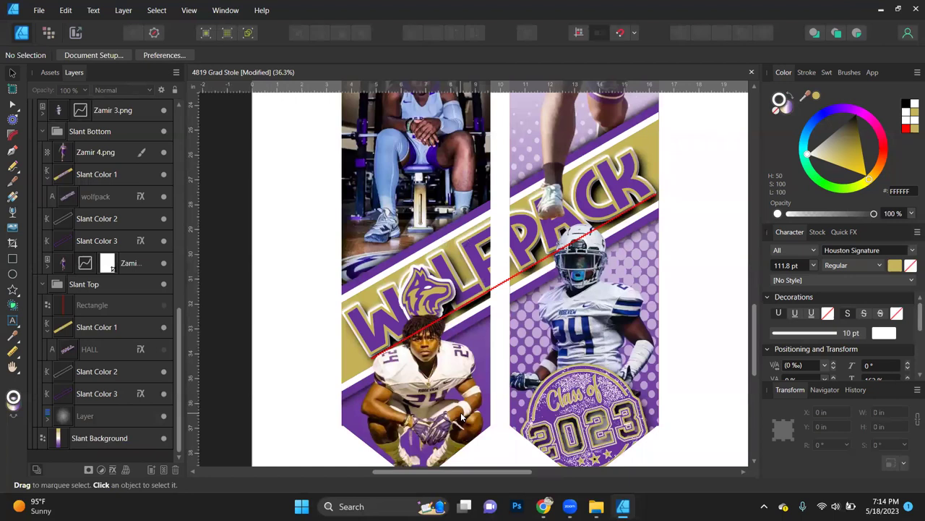
scroll(461, 417, "down", 3)
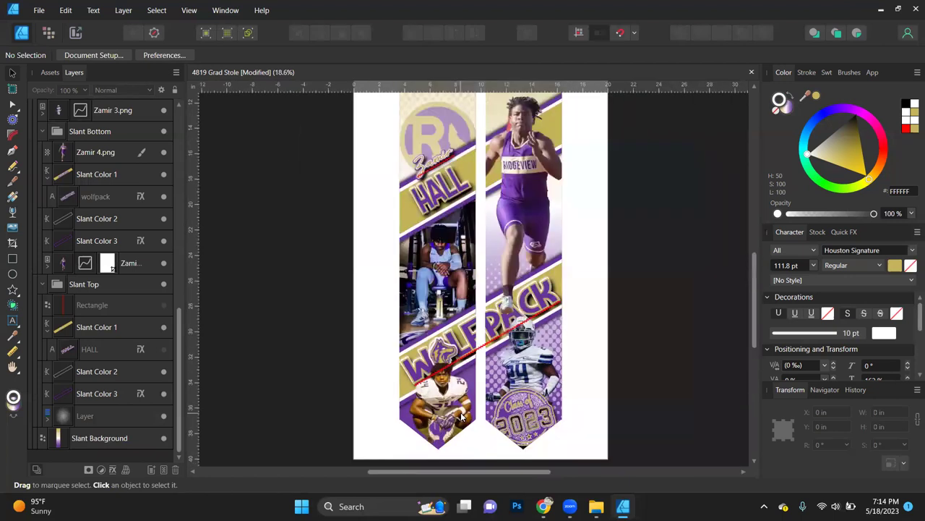
scroll(461, 417, "down", 2)
key("ctrl+a")
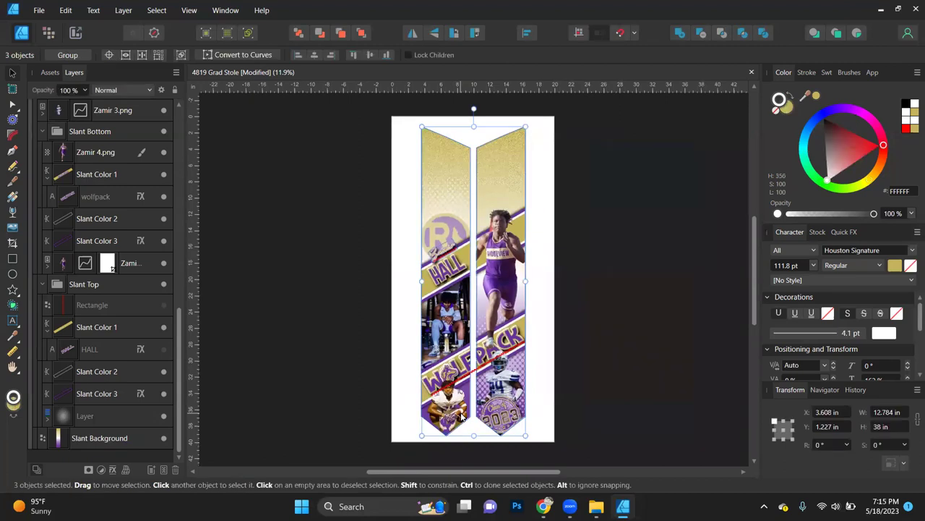
Step: Set the export format to PNG with a 1000 px height
key("ctrl+alt+shift+s")
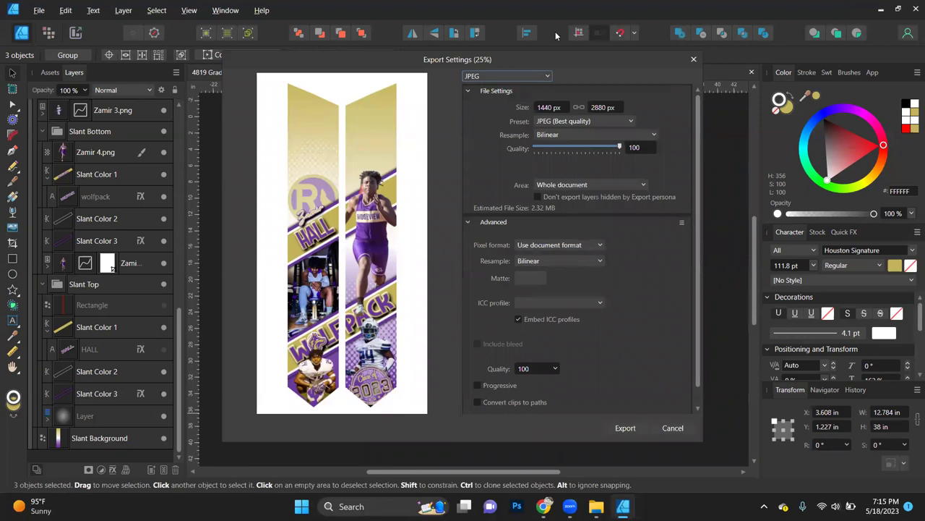
left_click(504, 76)
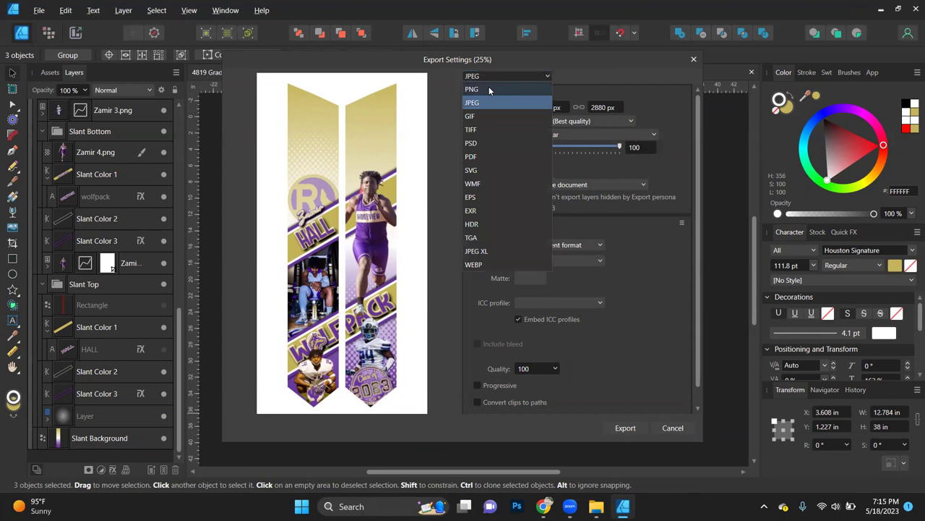
left_click(489, 89)
left_click(605, 107)
key("BackSpace")
type("1000")
key("Return")
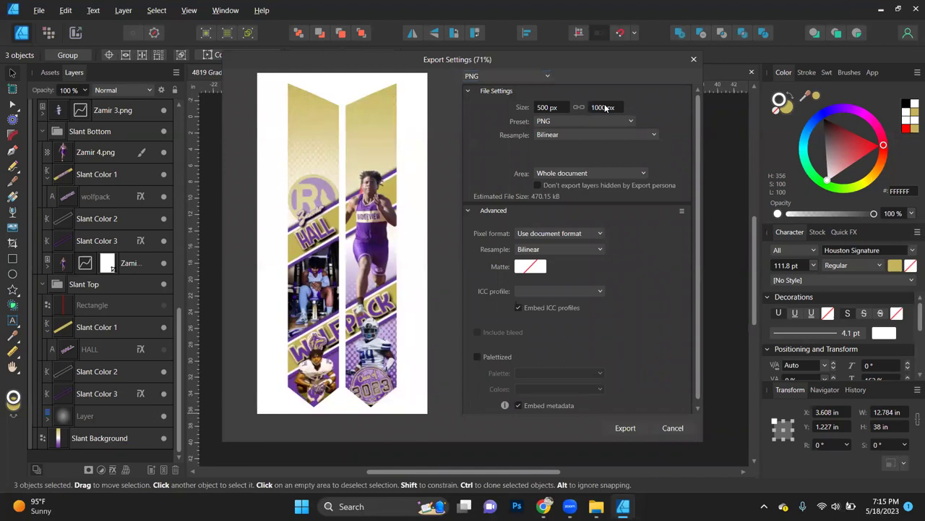
Step: Export the PNG as 5028 Grad Stole in the Graduation 2023 folder, then deselect
left_click(627, 427)
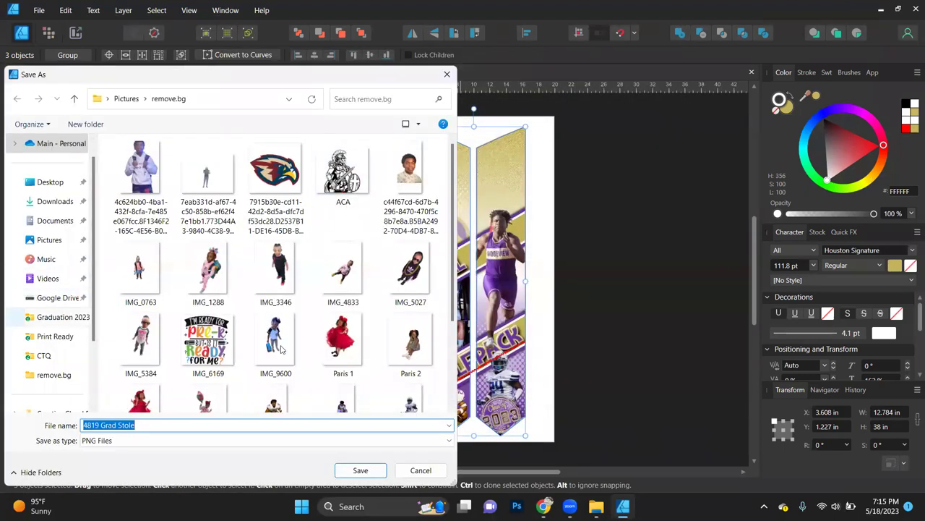
double_click(85, 425)
type("5028")
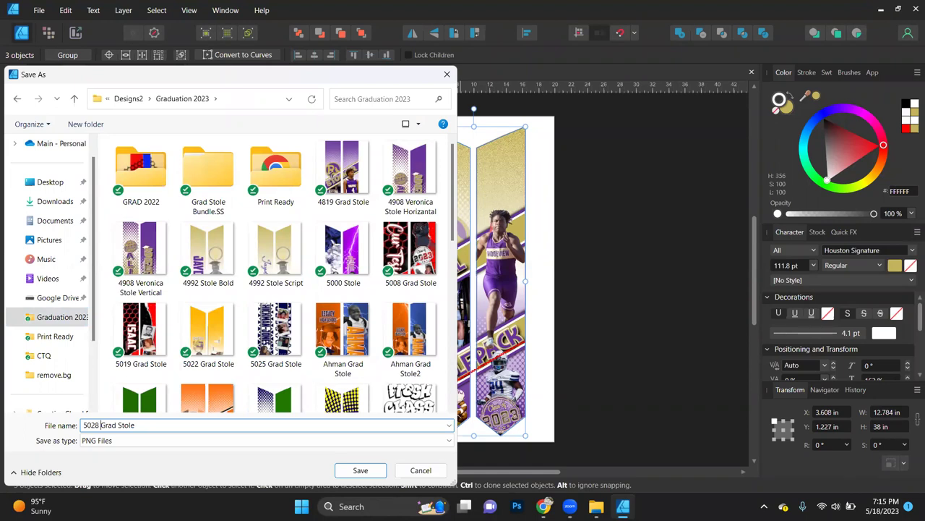
key("Return")
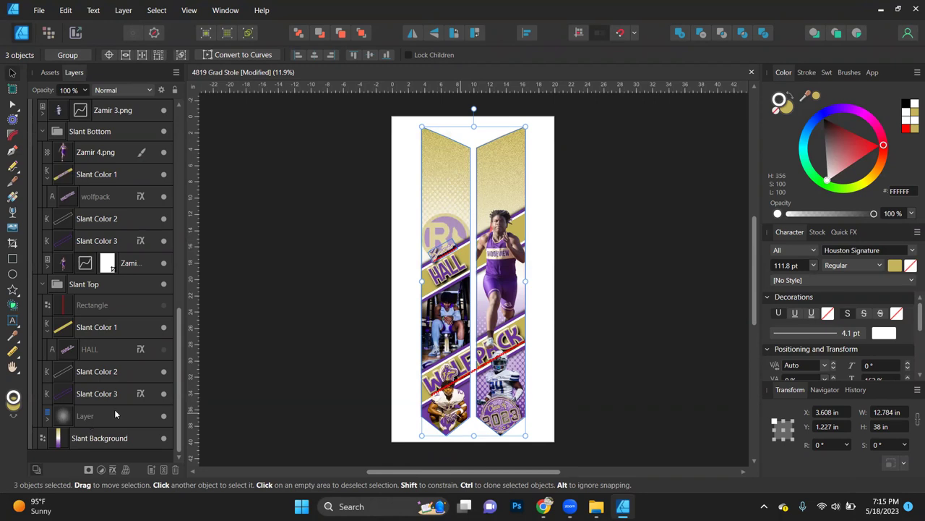
left_click(637, 334)
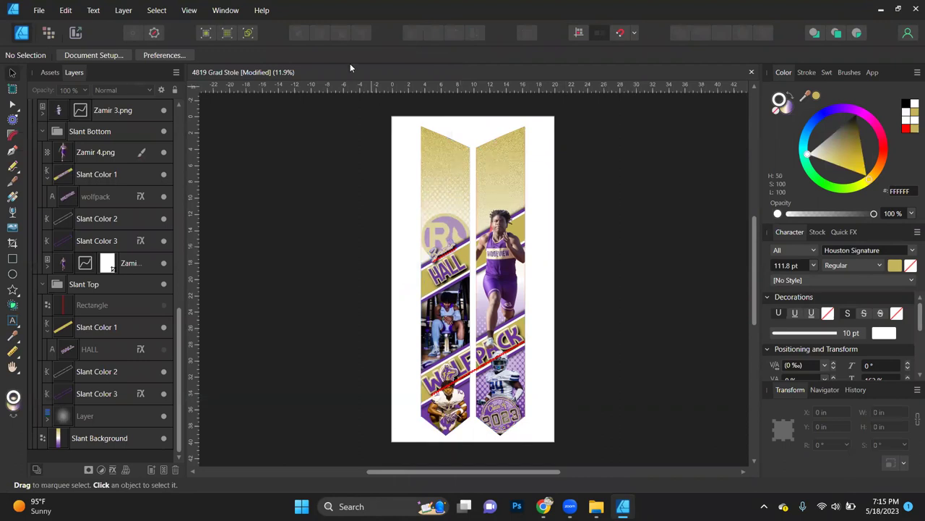
Step: Save the design as '5028 Grad Stole.afdesign' in Graduation 2023, then close the document
left_click(36, 11)
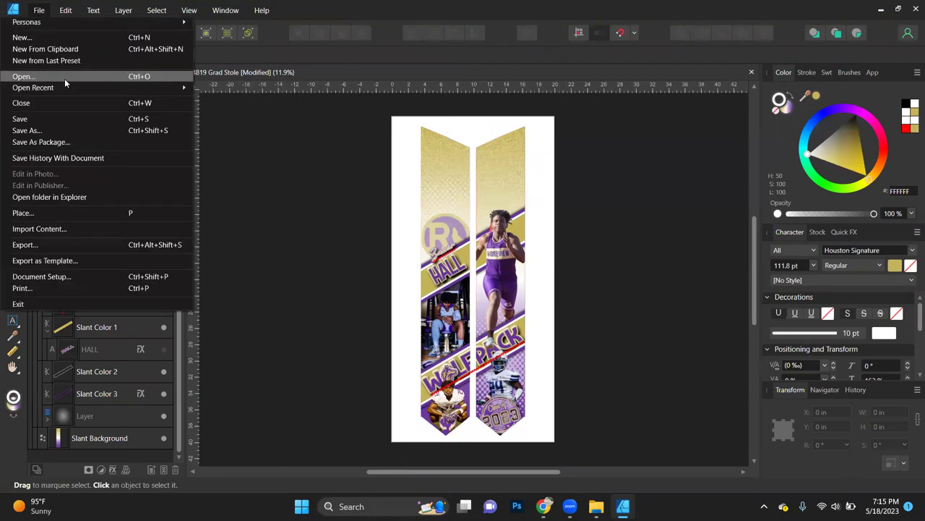
left_click(252, 133)
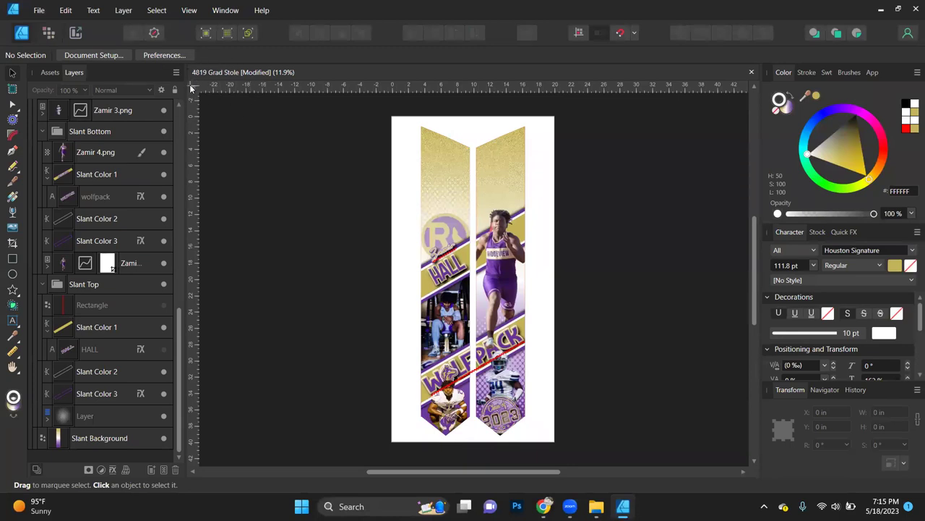
left_click(39, 10)
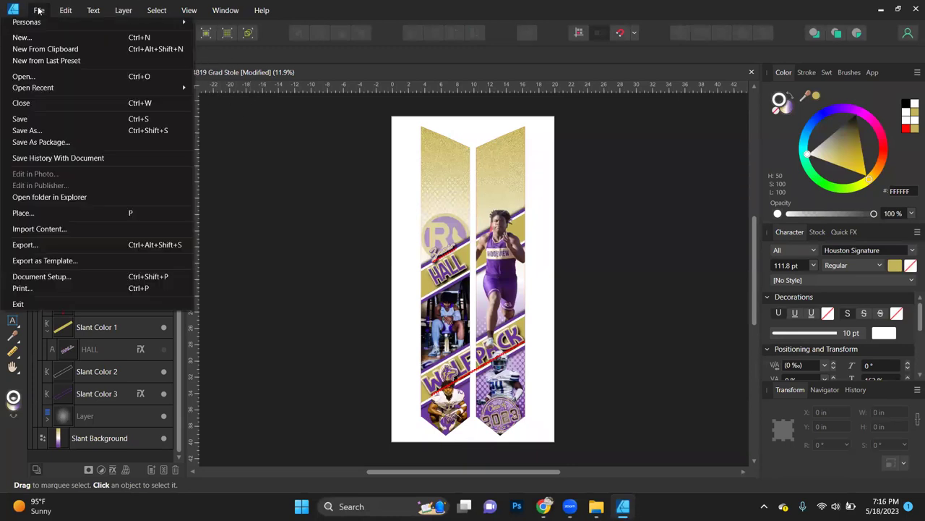
left_click(28, 130)
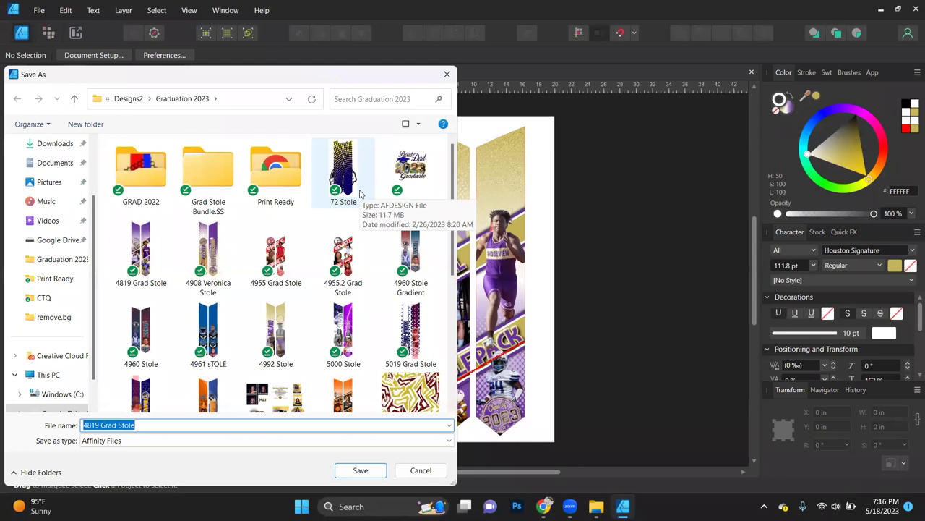
left_click(99, 425)
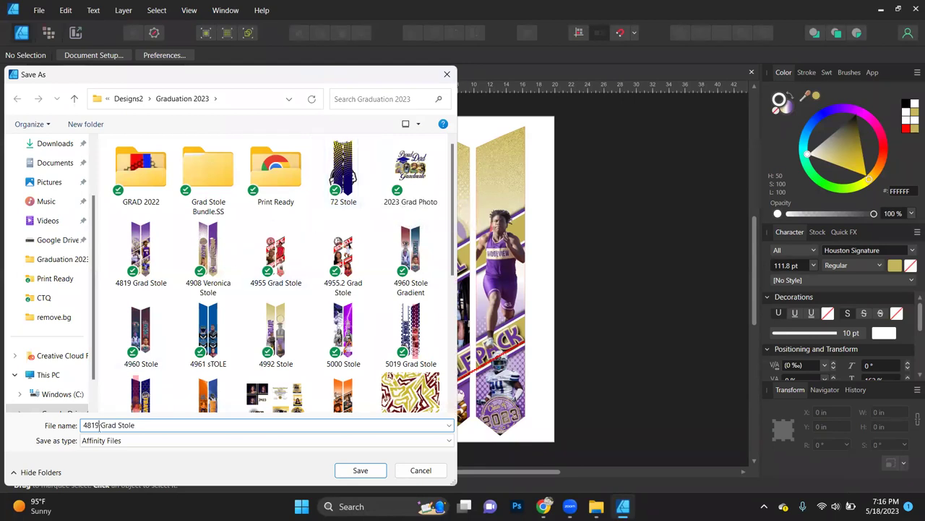
left_click_drag(99, 426, 62, 429)
type("5028")
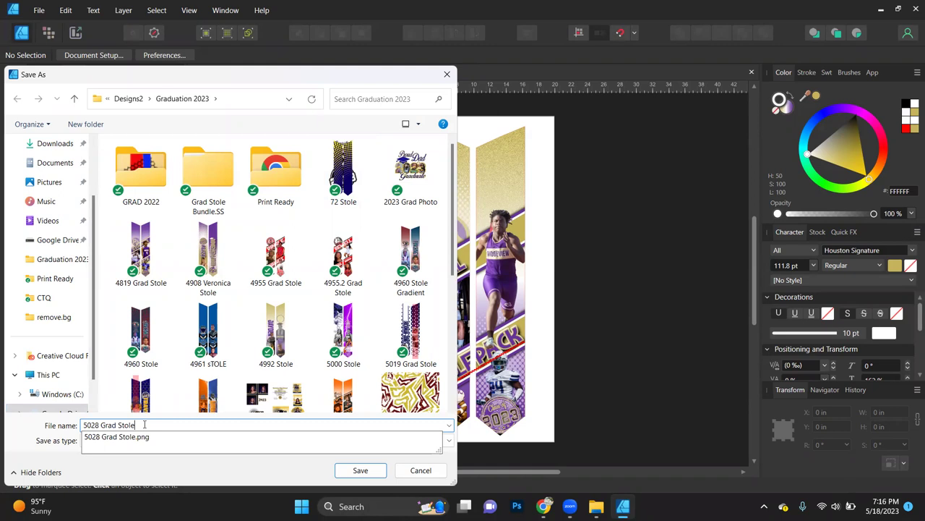
left_click(139, 476)
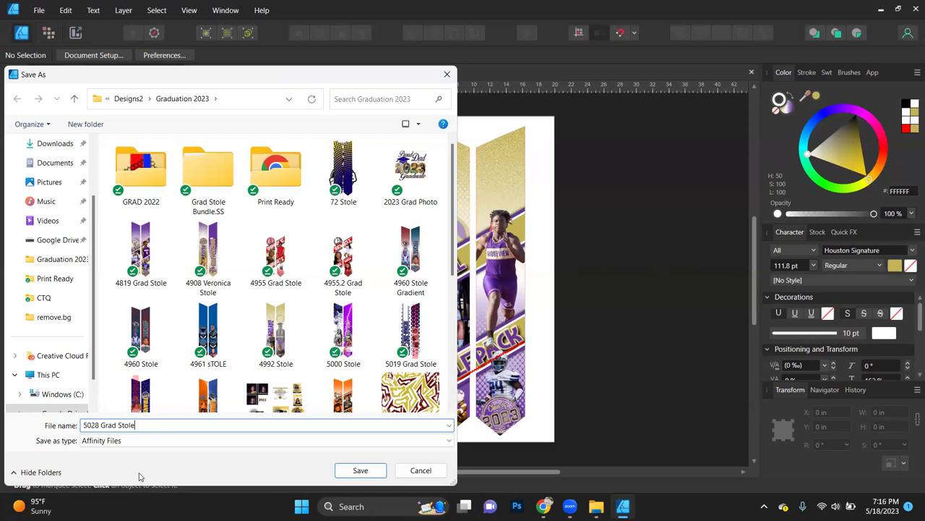
key("Return")
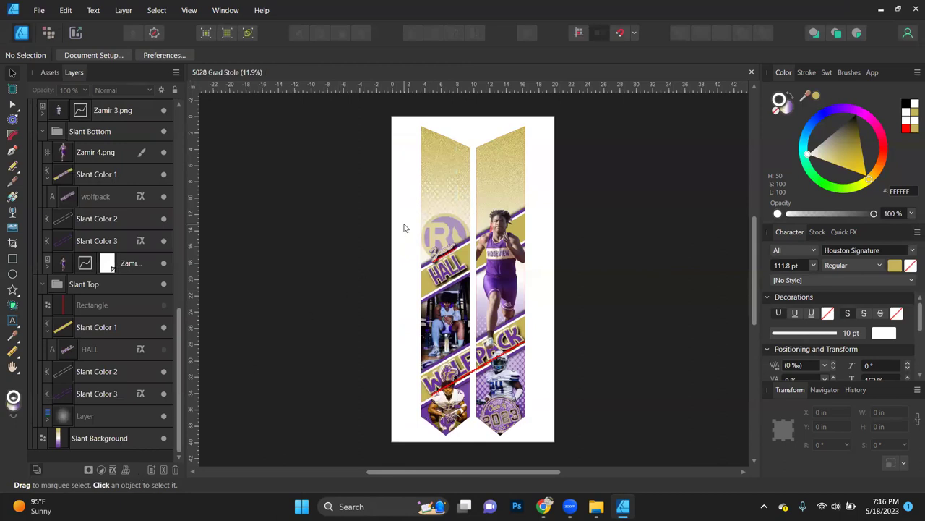
left_click(752, 72)
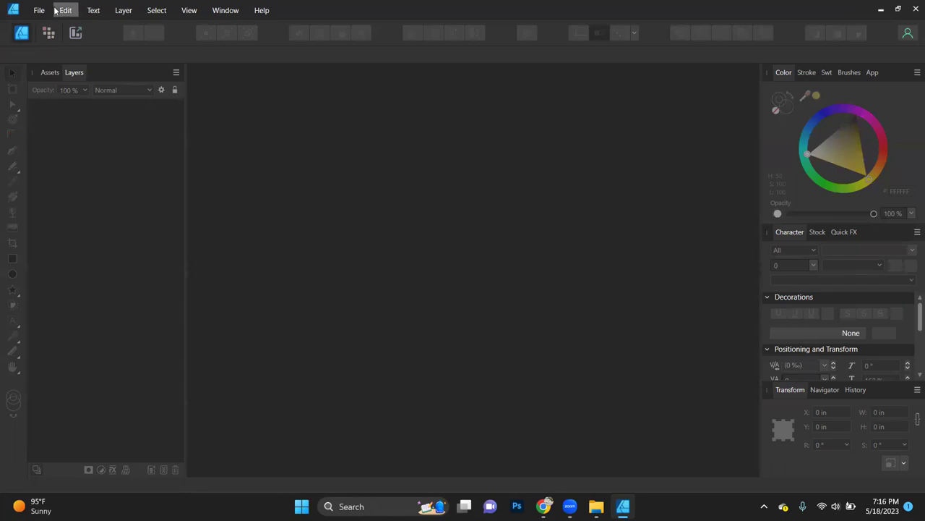
Step: Browse all recent files and select the Stole AD Templates.afdesign tile
left_click(37, 10)
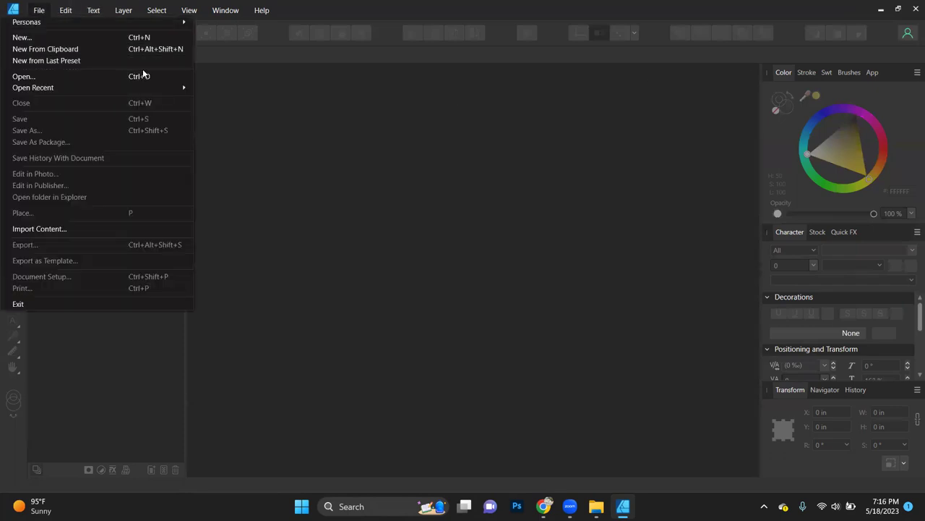
mouse_move(174, 87)
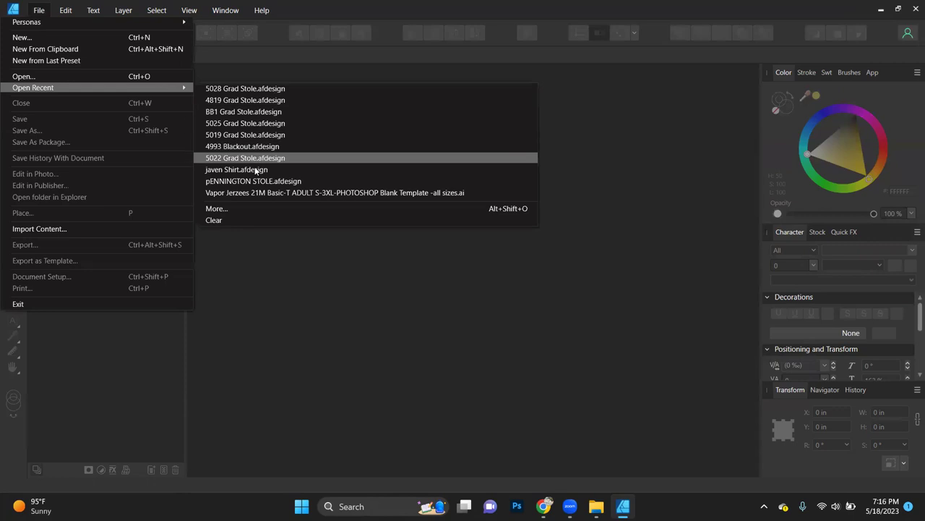
left_click(257, 209)
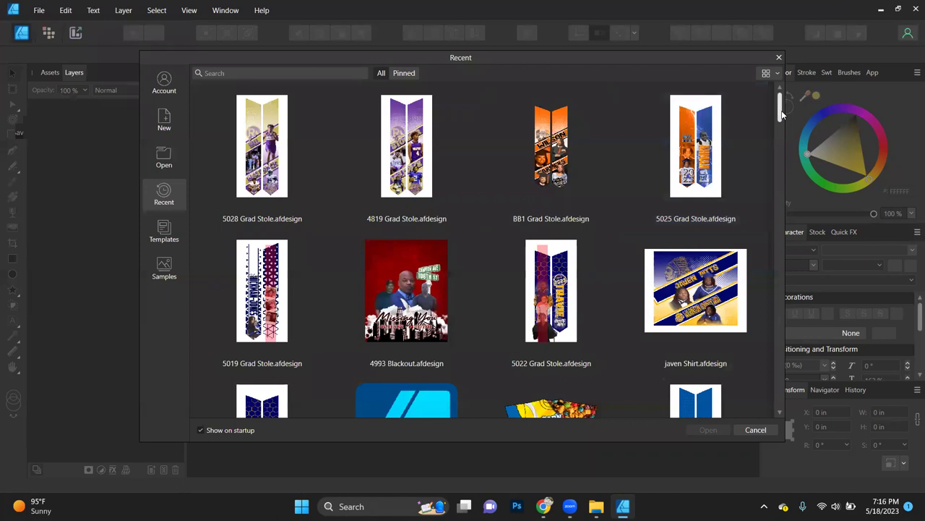
left_click_drag(780, 114, 781, 141)
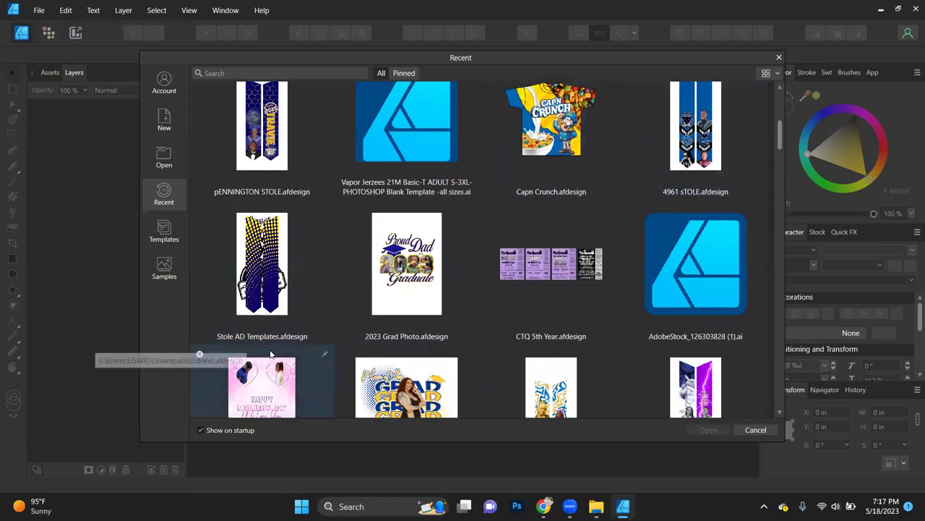
left_click(262, 274)
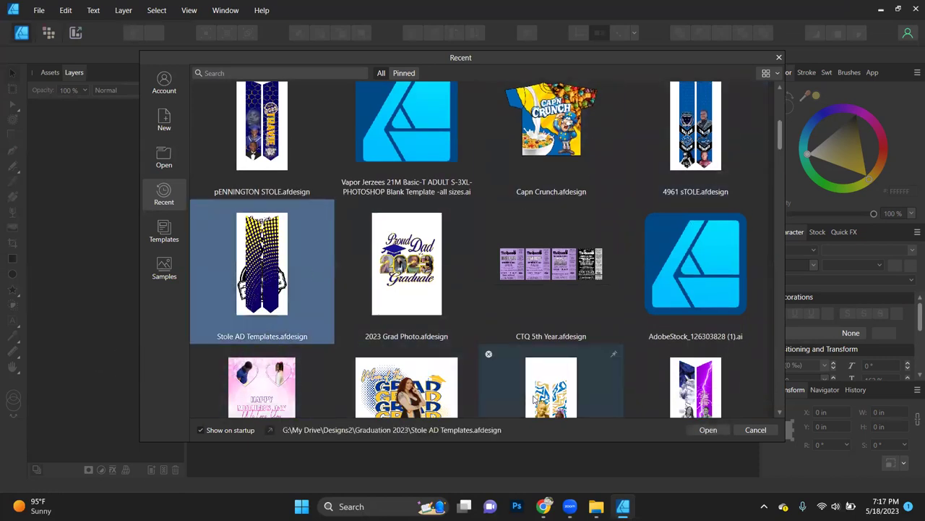
Step: Open Stole AD Templates and toggle the Ellipse layer against Dots, leaving Ellipse visible
left_click(708, 430)
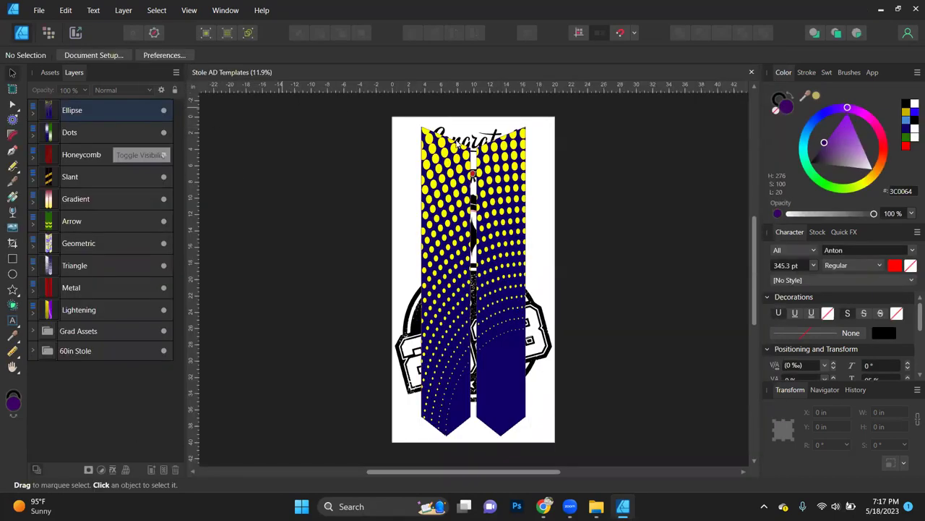
left_click(164, 113)
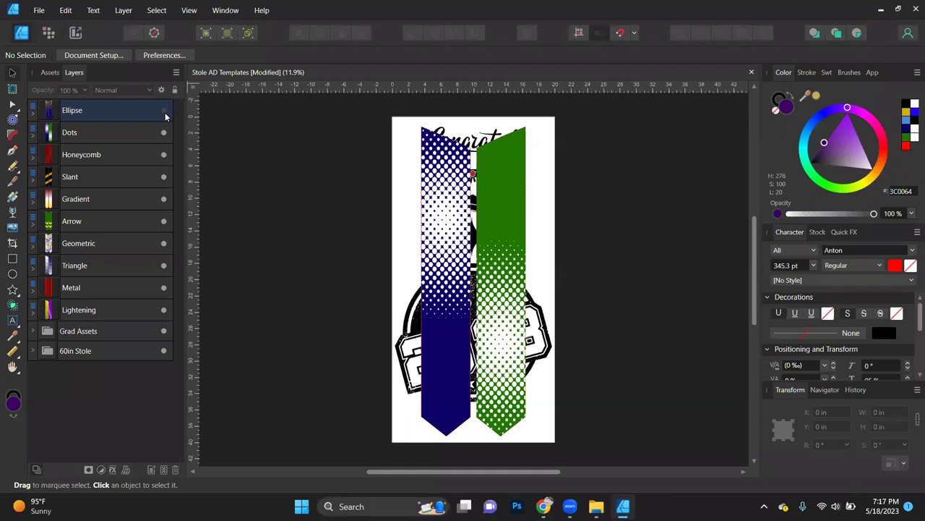
left_click(164, 113)
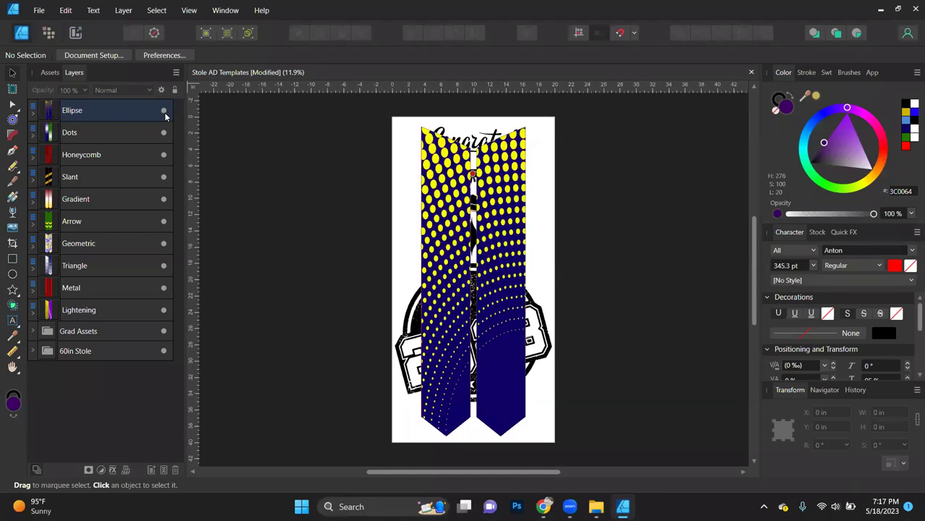
left_click(165, 113)
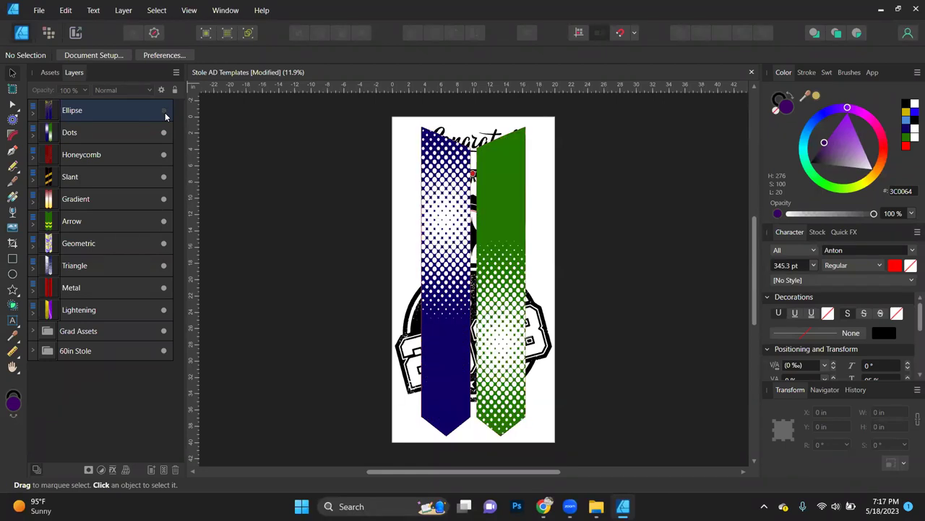
left_click(164, 113)
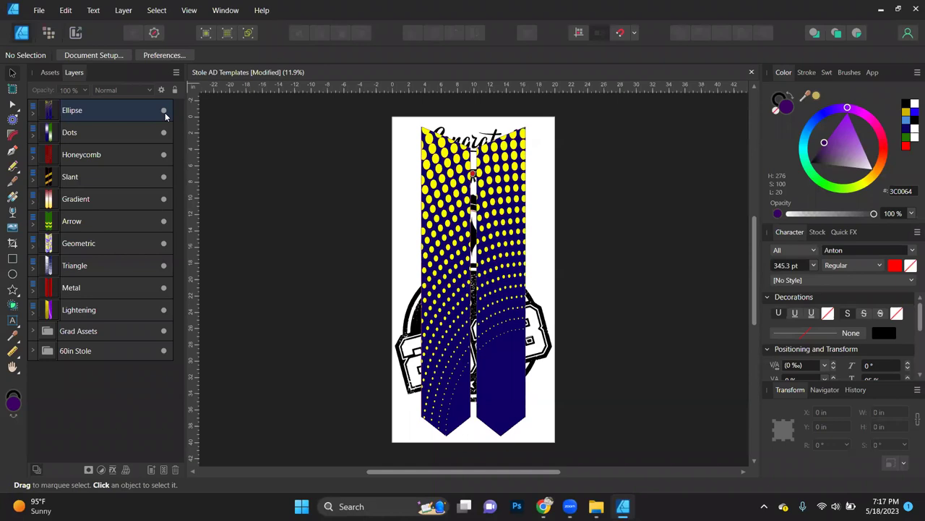
left_click(164, 113)
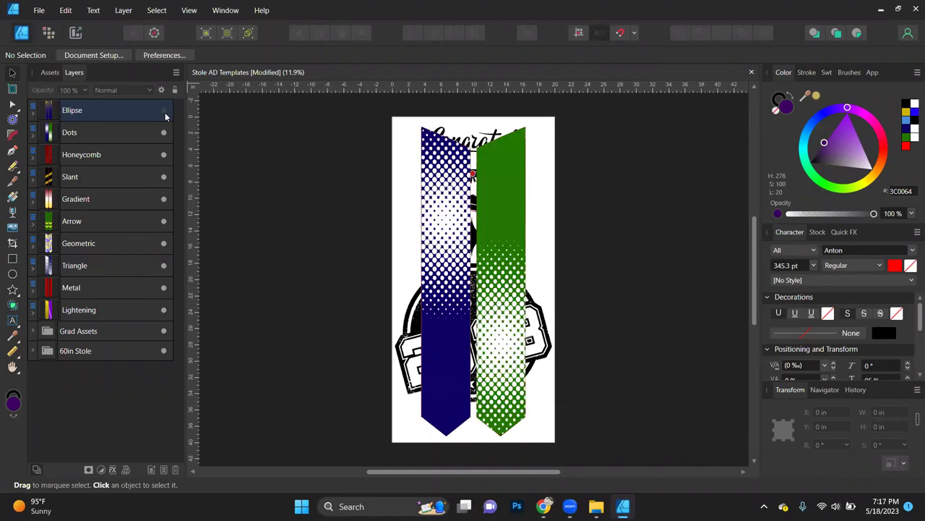
left_click(164, 112)
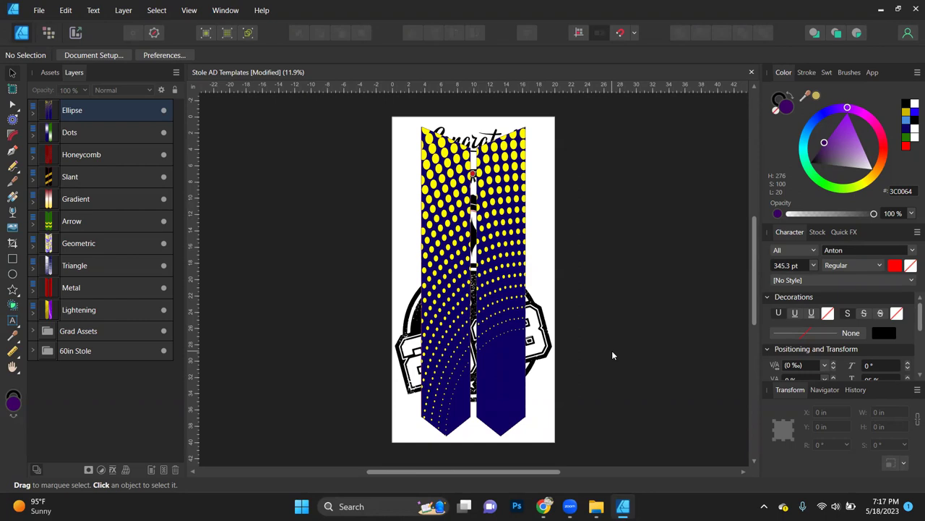
Step: Move the Ellipse stole design off to the left of the page
left_click(163, 111)
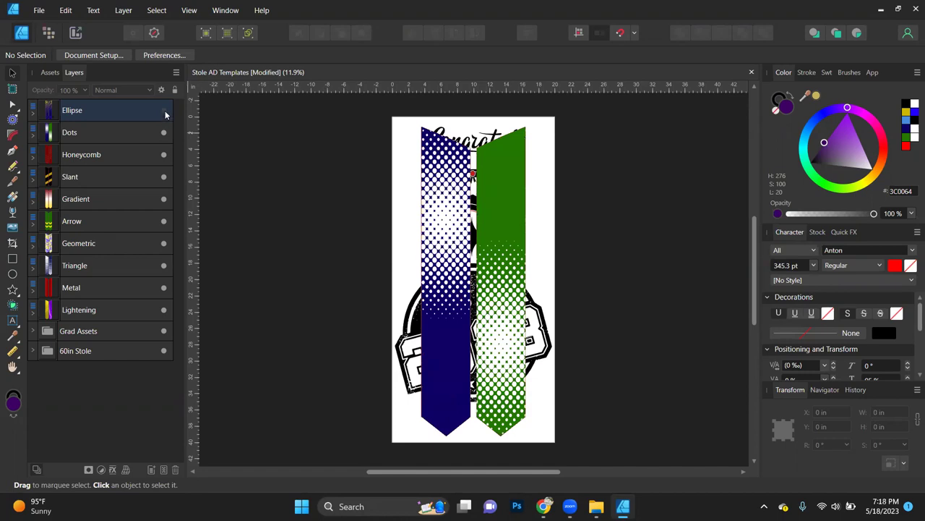
left_click(163, 112)
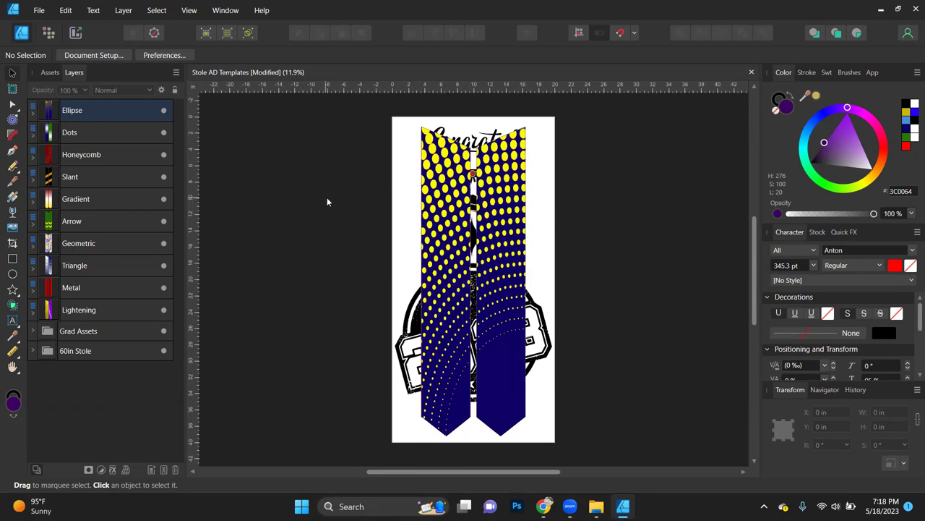
left_click_drag(508, 292, 378, 290)
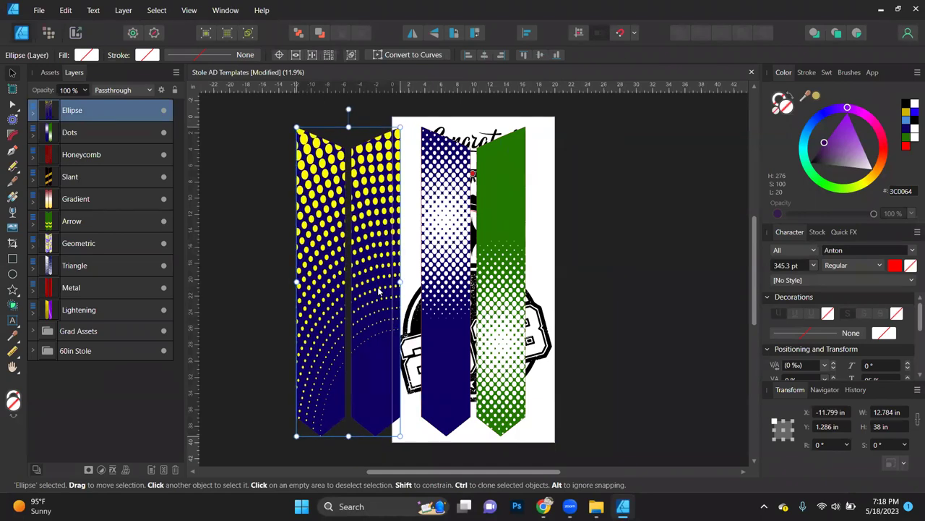
Step: Hide the 60in Stole, Lightening, Geometric, Arrow, Gradient and Honeycomb designs, and move Ellipse back
left_click(163, 351)
left_click(164, 309)
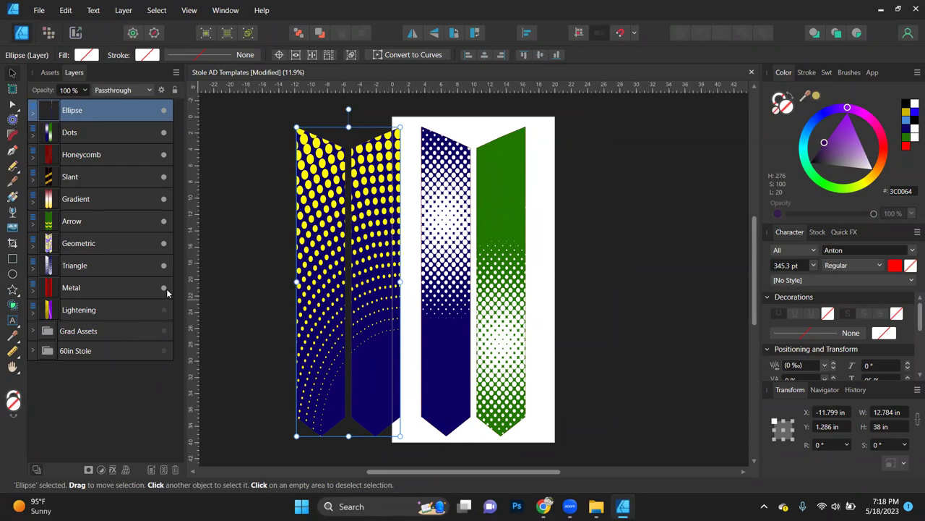
left_click(165, 246)
left_click(164, 221)
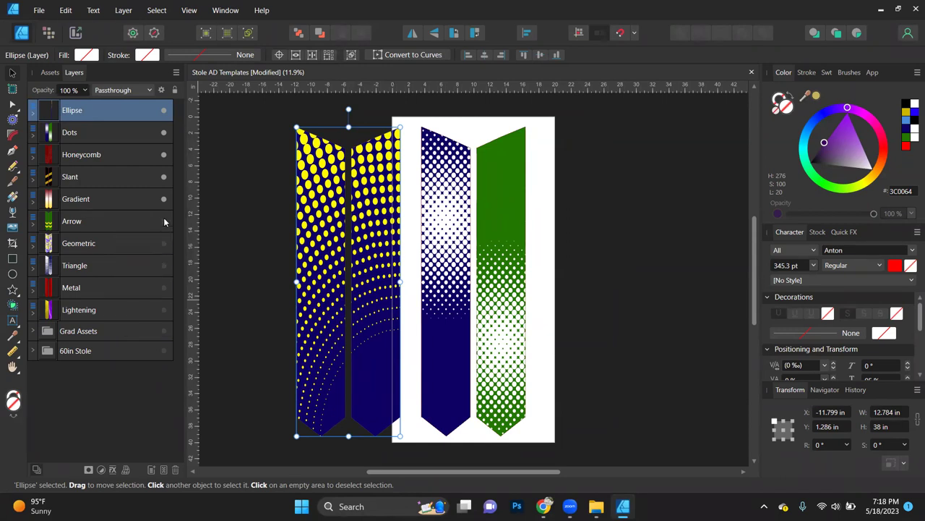
left_click(163, 200)
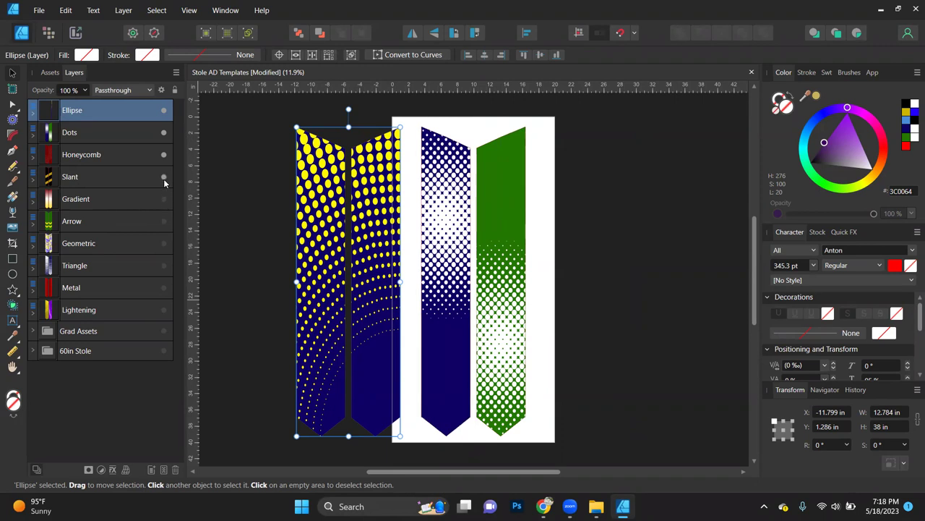
left_click(164, 156)
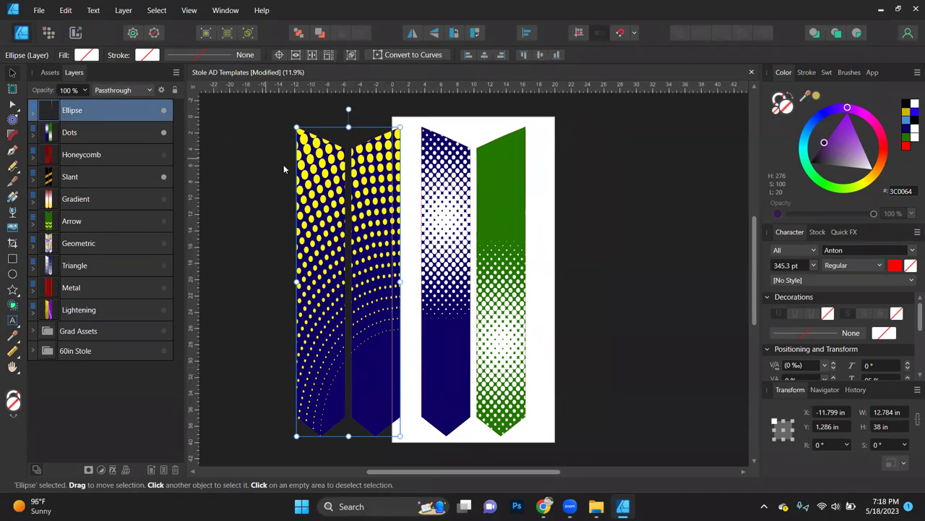
left_click_drag(351, 214, 479, 226)
Step: Hide the Ellipse design and select the green right stole shape
left_click(163, 111)
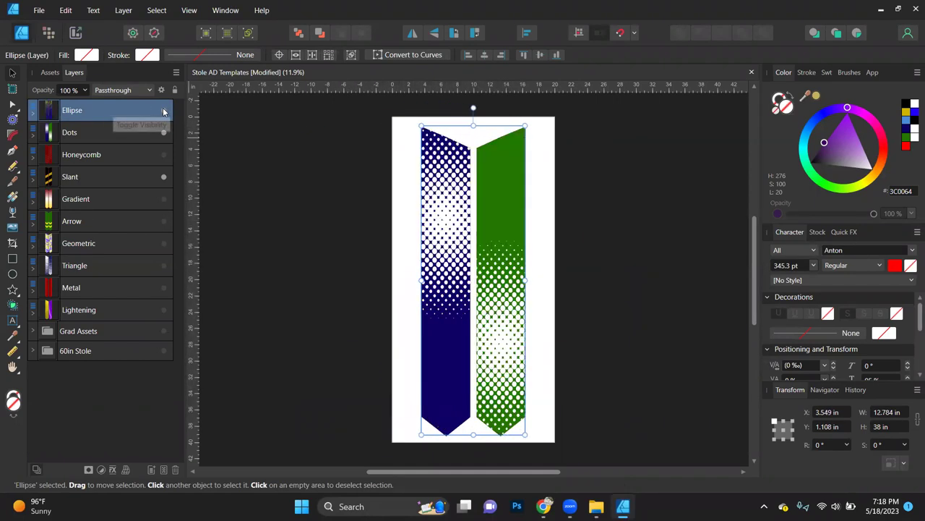
left_click(345, 262)
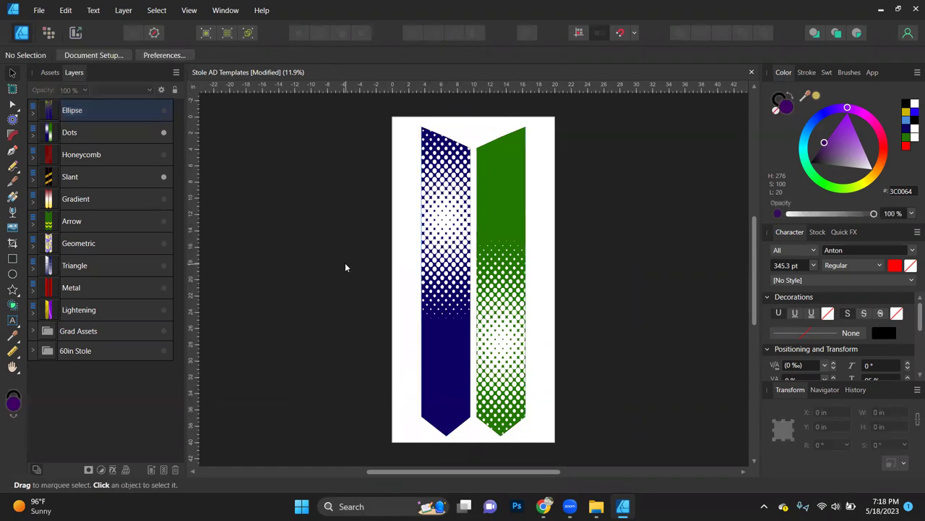
left_click(491, 262)
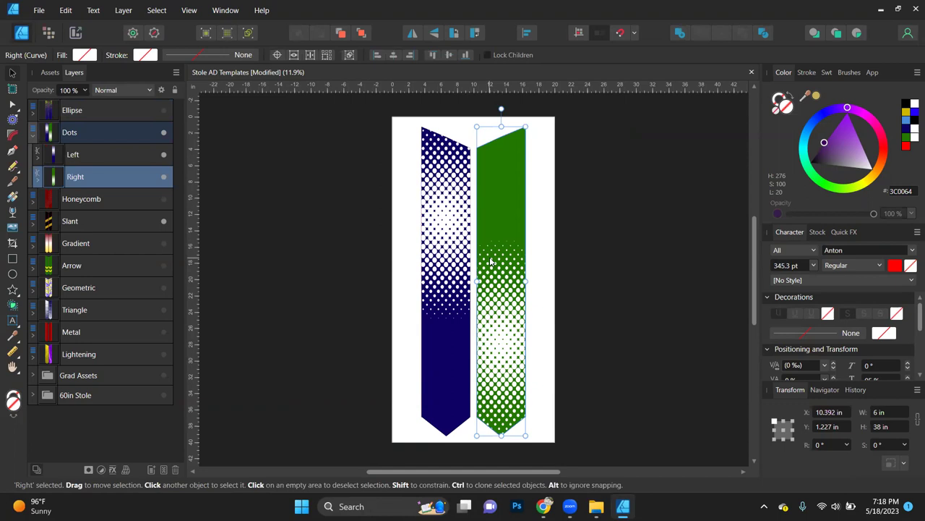
Step: Hide the Dots and Slant designs and show the plain grey 60in Stole panels
left_click(164, 132)
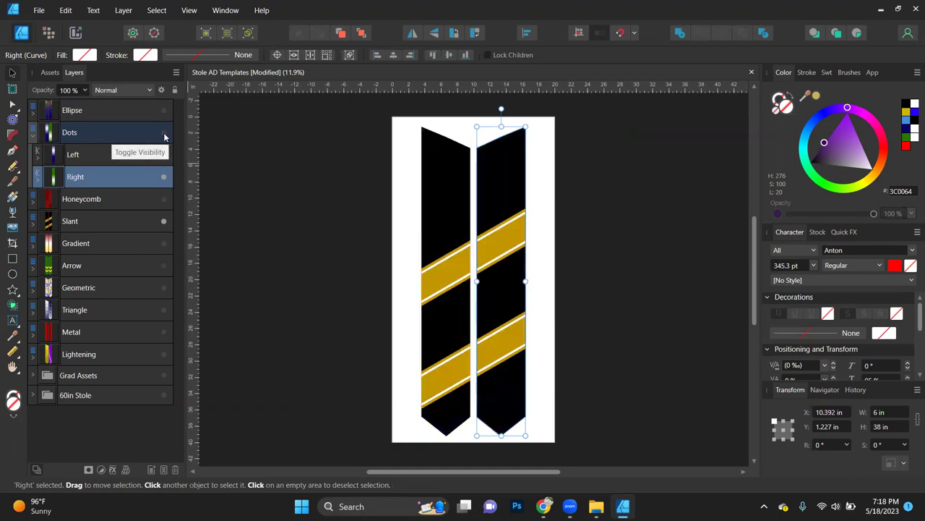
left_click(33, 132)
left_click(164, 177)
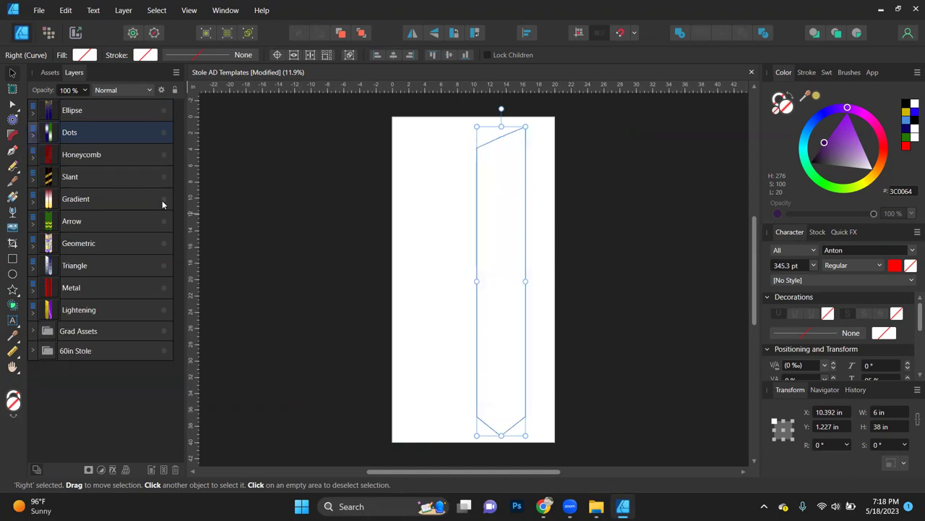
left_click(163, 177)
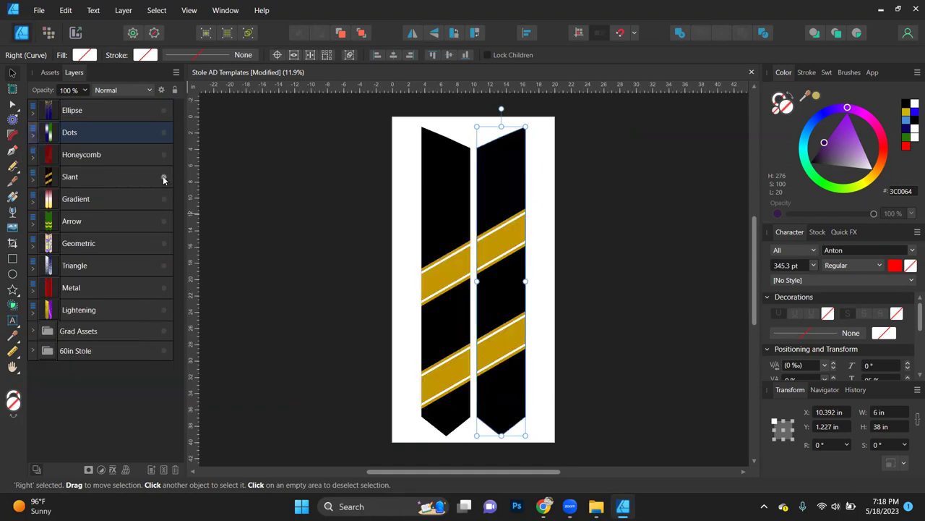
left_click(163, 177)
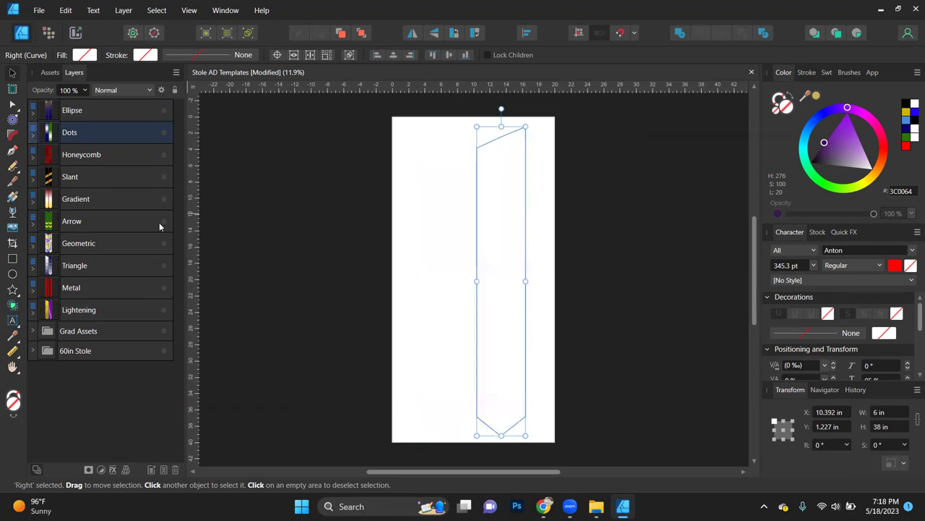
left_click(164, 352)
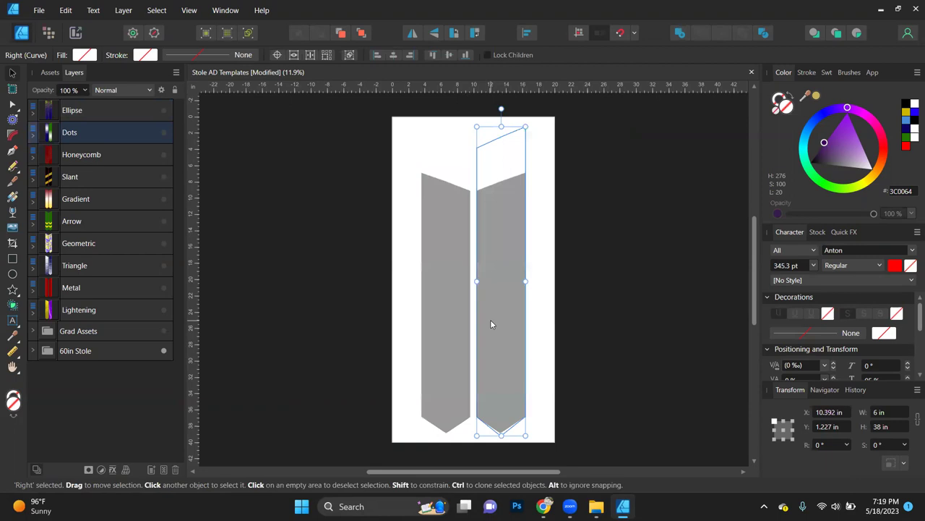
left_click(302, 269)
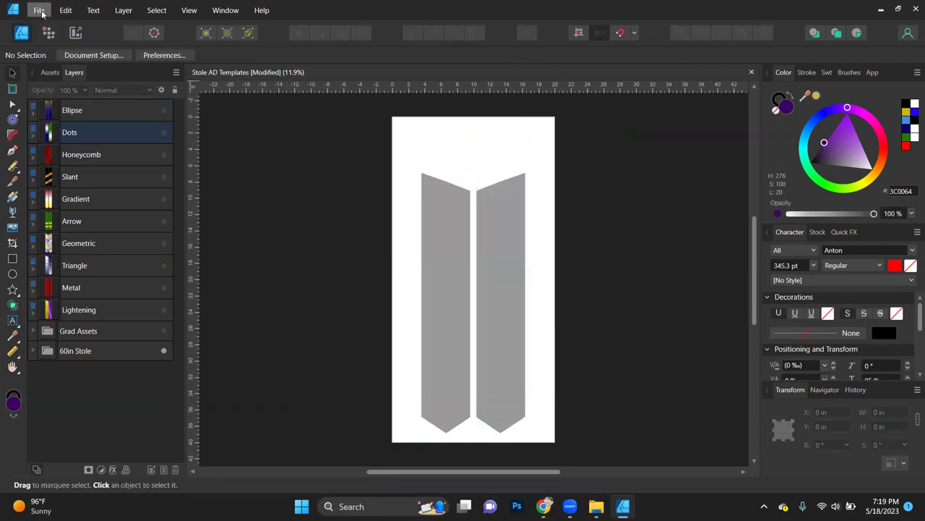
left_click(39, 11)
mouse_move(177, 87)
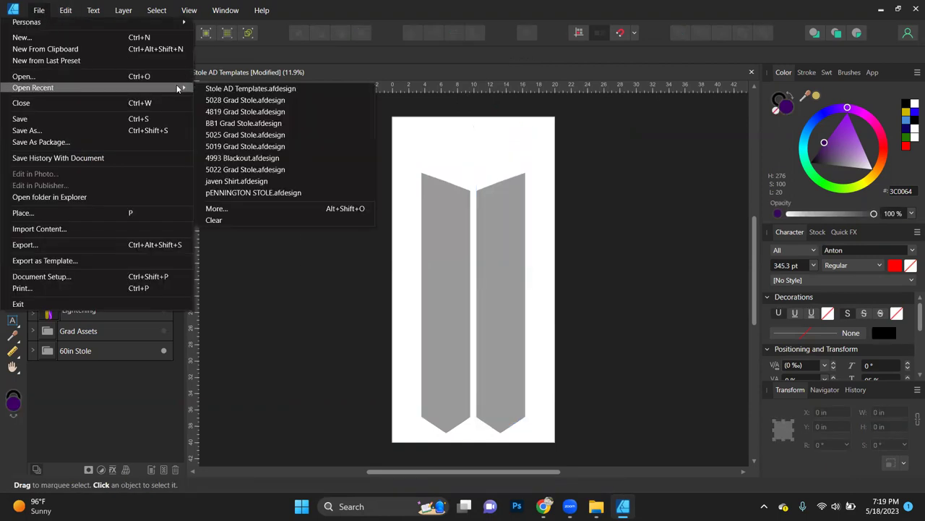
left_click(270, 210)
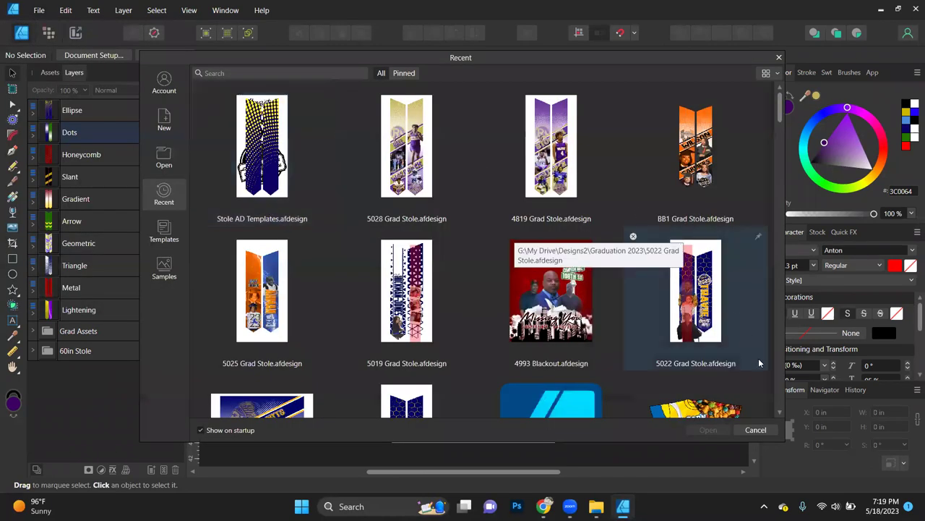
scroll(779, 412, "down", 2)
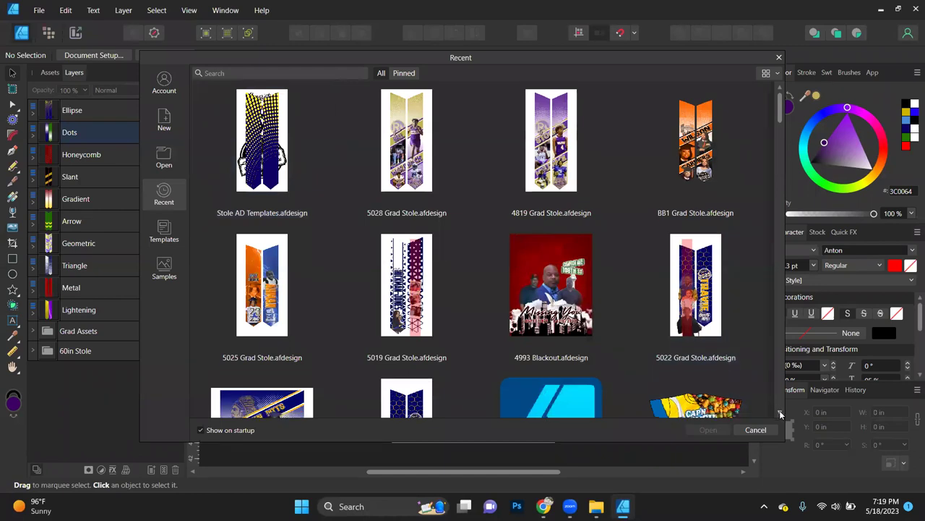
scroll(781, 414, "down", 10)
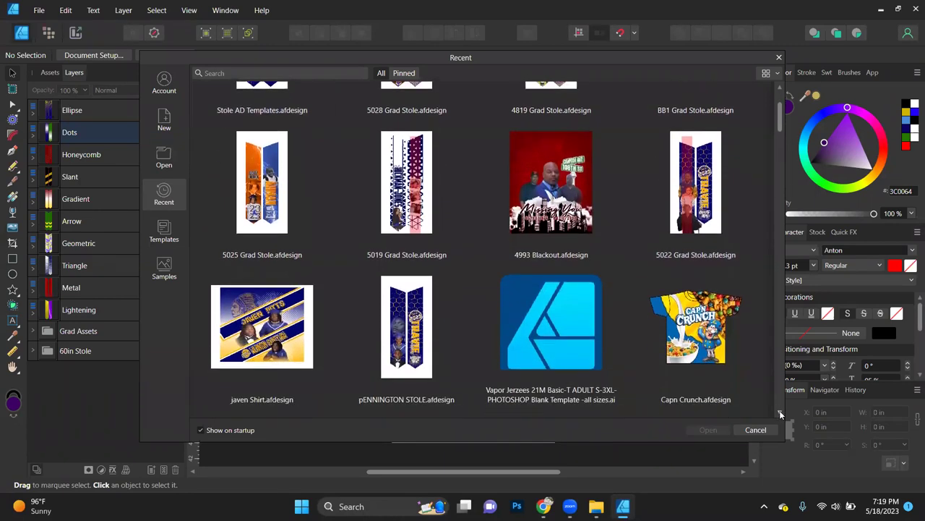
scroll(781, 414, "down", 15)
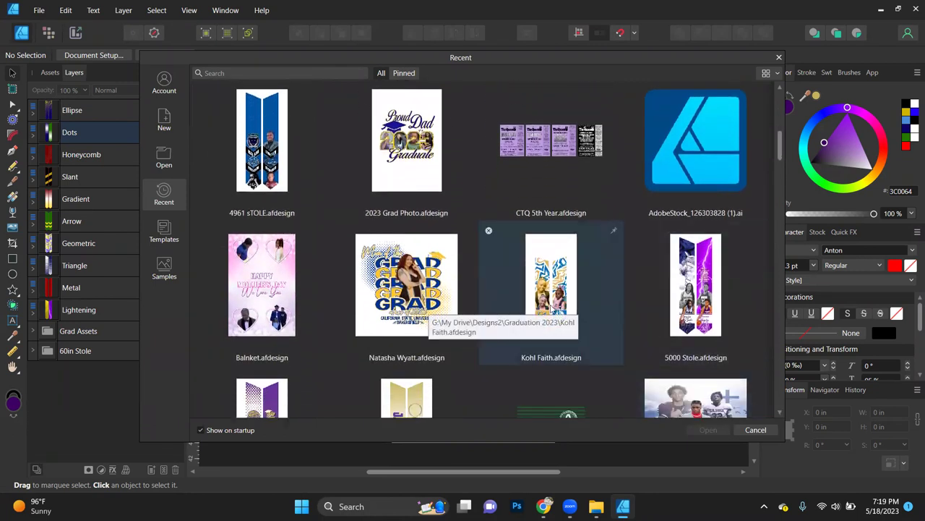
left_click(553, 307)
double_click(553, 307)
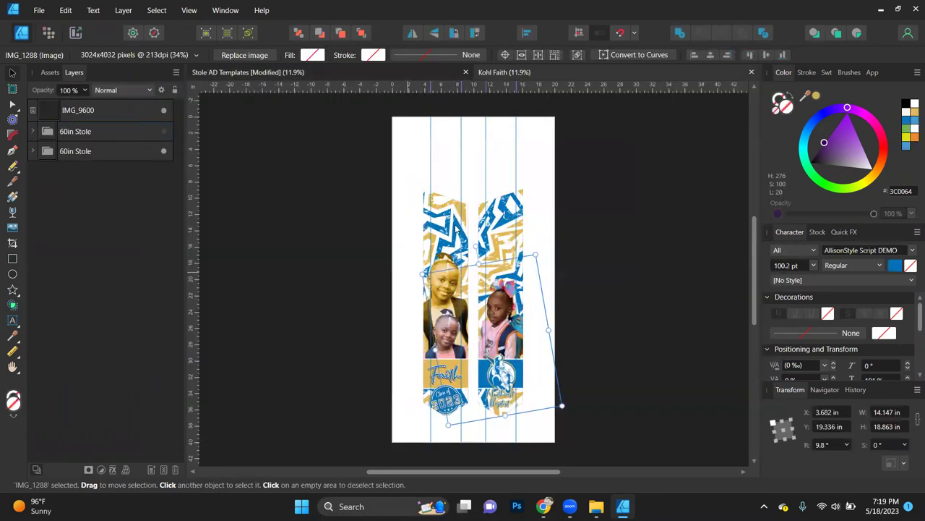
Step: Return to the Stole AD Templates document and select the 60in Stole group
left_click(458, 226)
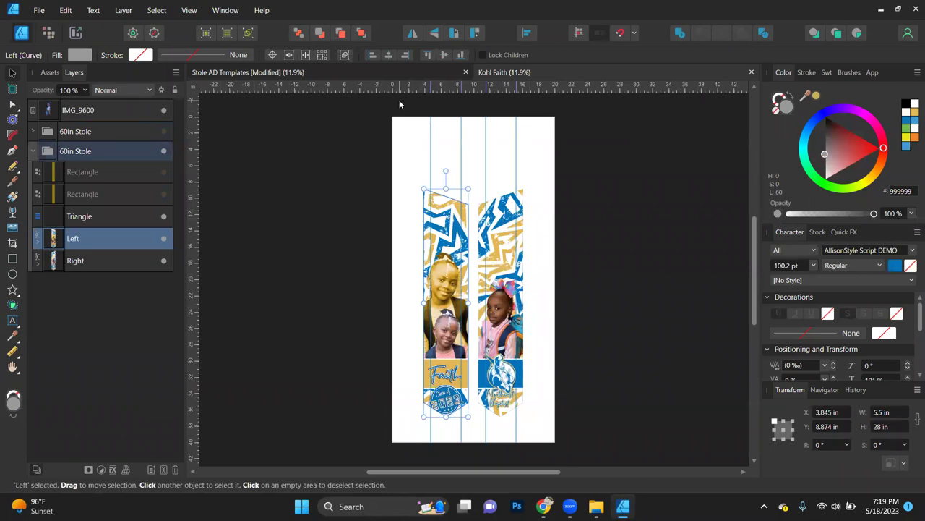
left_click(422, 69)
left_click(439, 257)
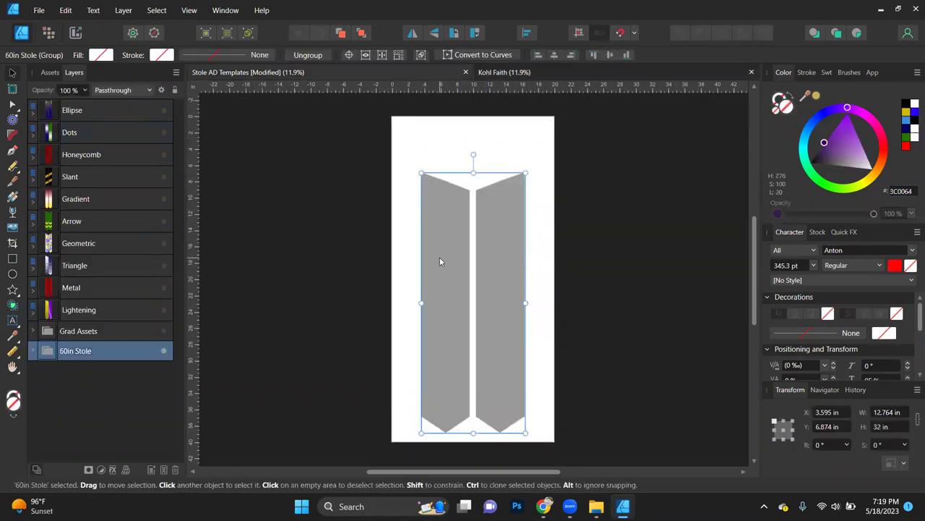
Step: Show the Dots design and resize the blue left stole to 5.5 × 28 in
left_click(163, 352)
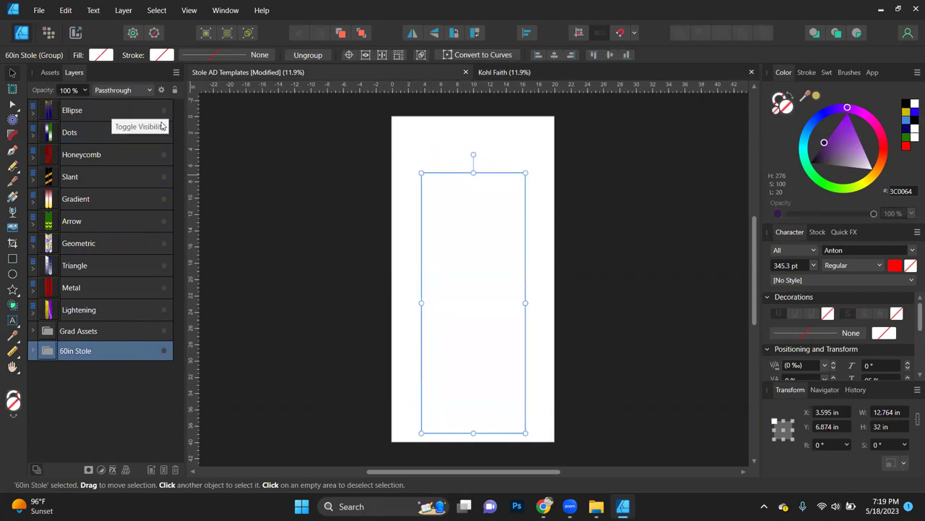
left_click(163, 133)
left_click(361, 236)
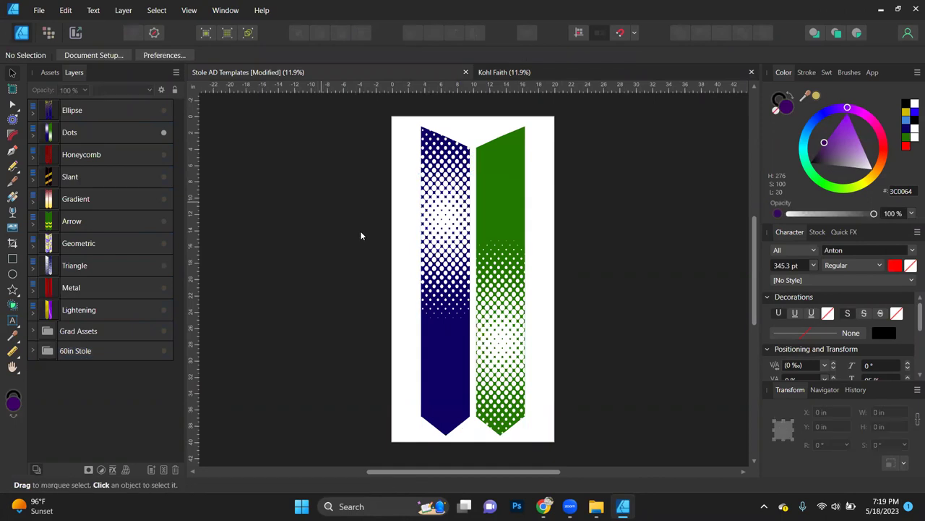
left_click(437, 335)
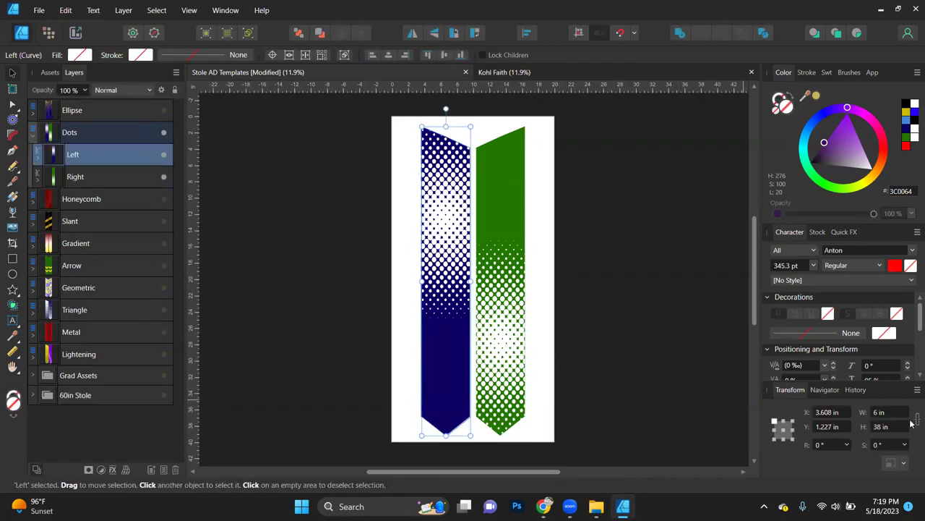
left_click(886, 413)
type("5.5")
key("Tab")
type("28")
key("Return")
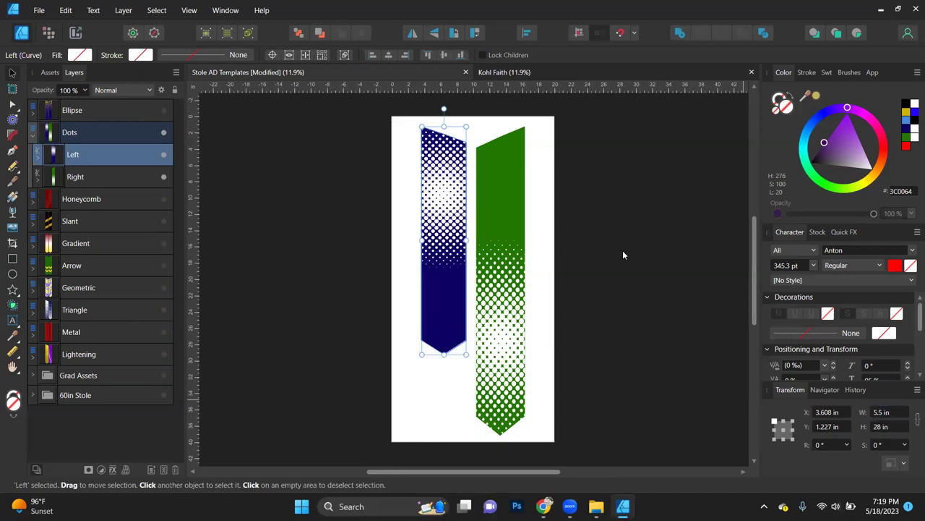
Step: Resize the green right stole to 5.5 × 28 in
left_click(517, 262)
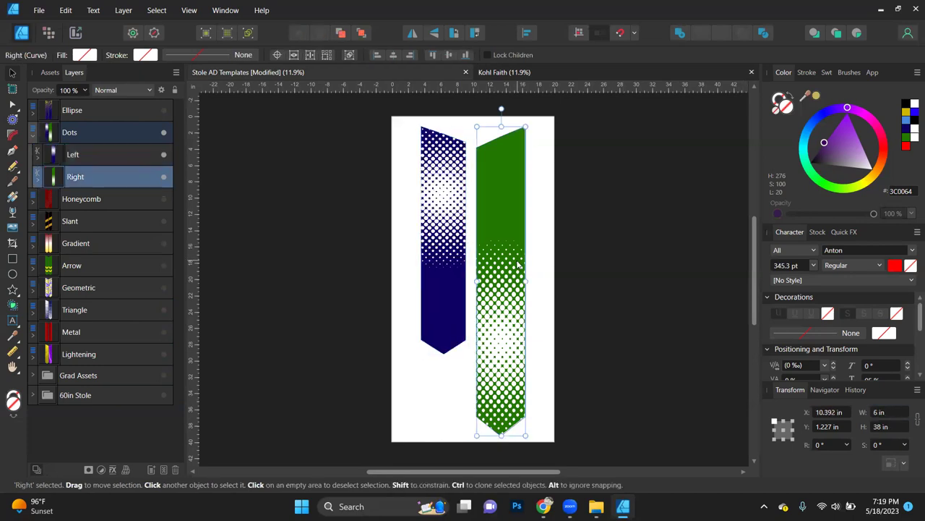
left_click(901, 411)
type("5.5")
key("Tab")
type("28")
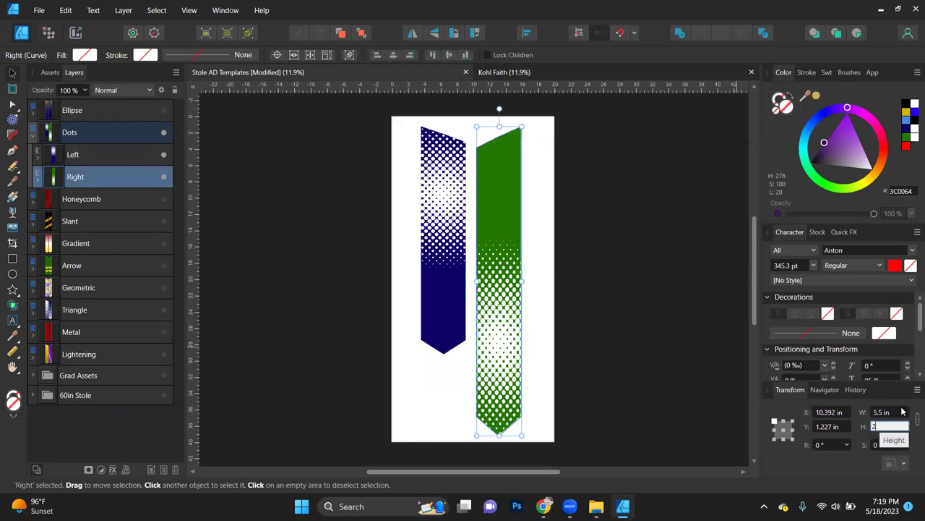
key("Return")
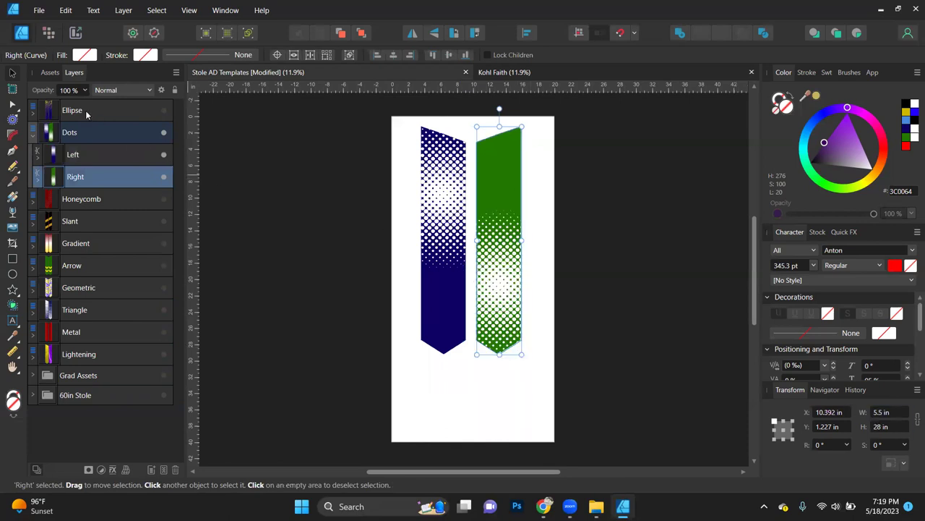
Step: Shrink the halftone dot patterns inside the blue and green stoles, then select both stoles
left_click(452, 209)
left_click(451, 209)
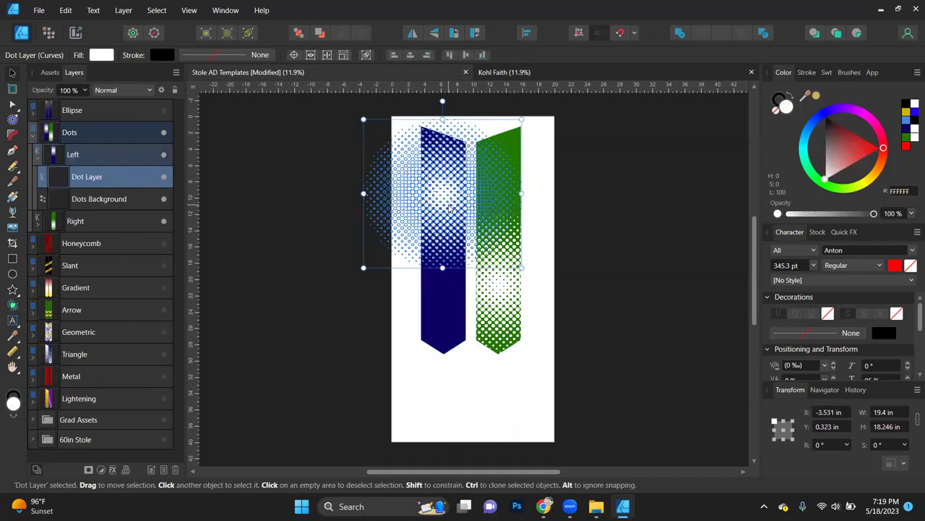
left_click_drag(520, 118, 497, 135)
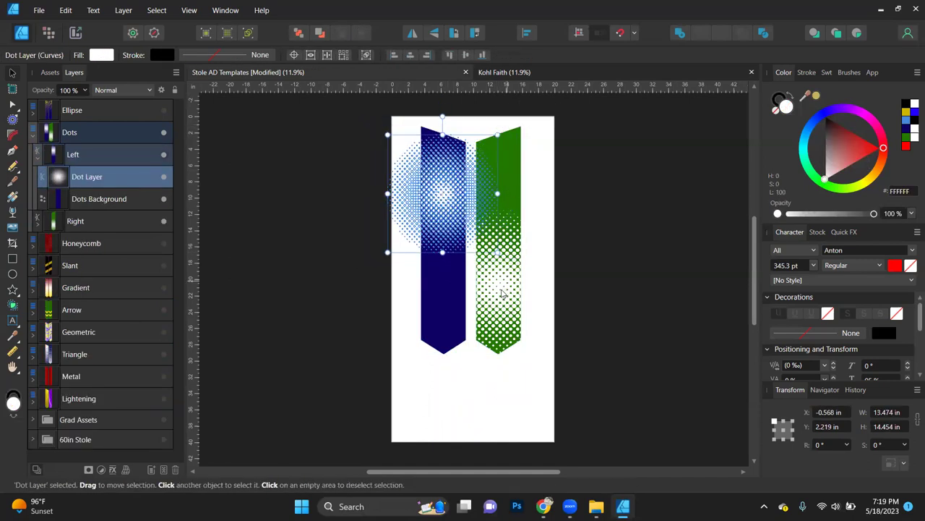
left_click(501, 293)
left_click(499, 293)
left_click_drag(578, 210, 554, 224)
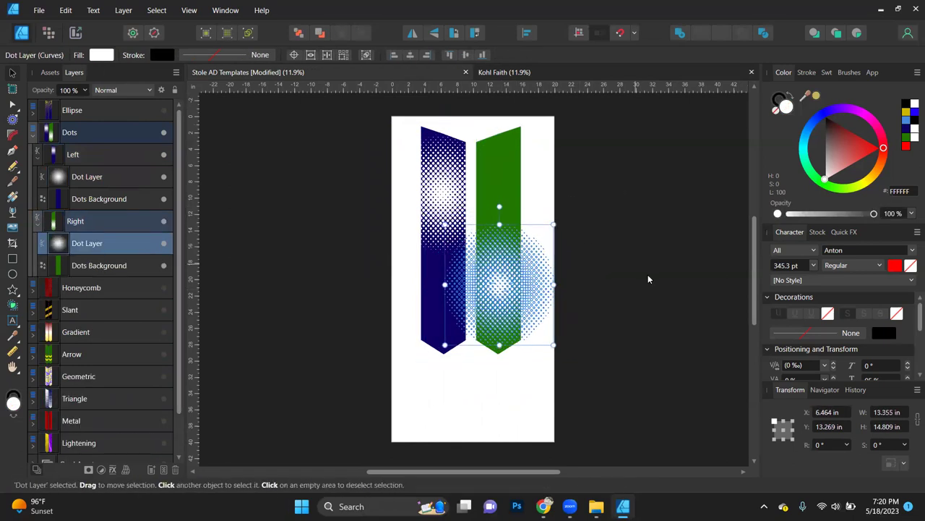
left_click(648, 279)
left_click(494, 229, "shift")
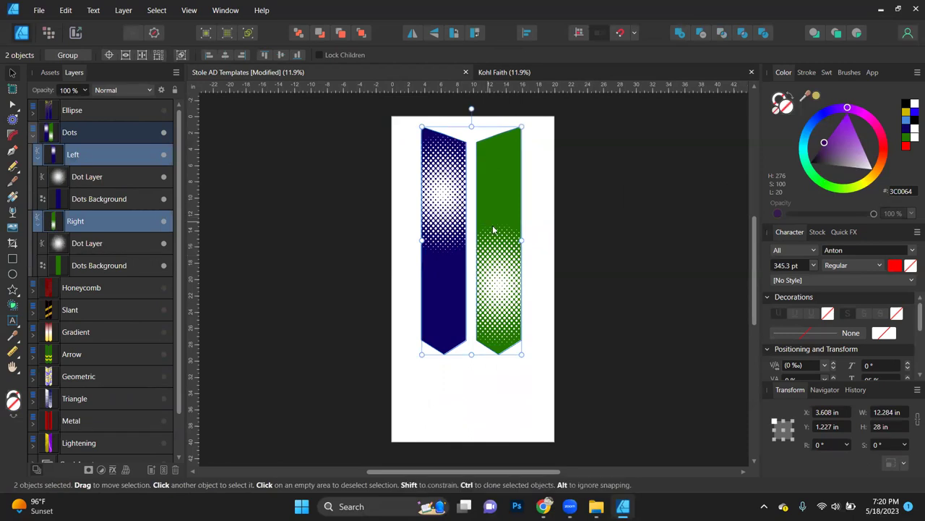
Step: Move both stoles lower on the page
left_click_drag(498, 243, 511, 258)
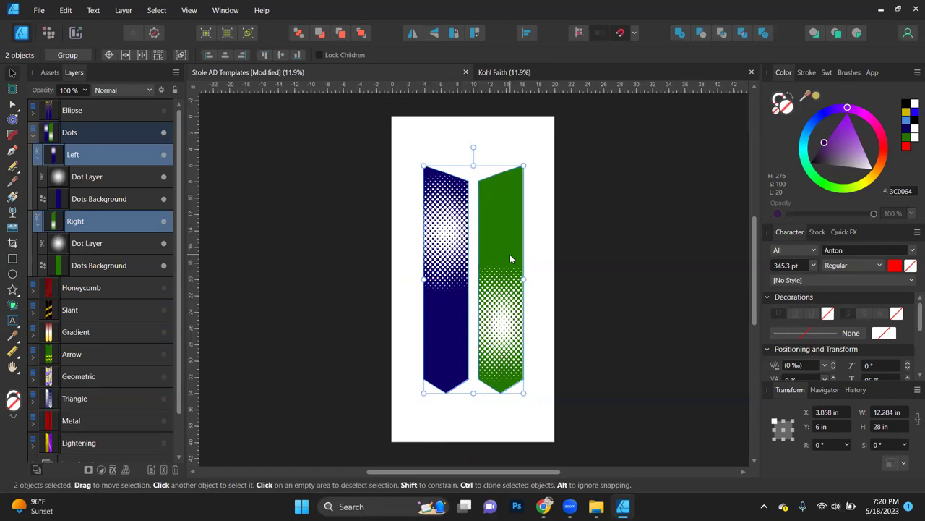
scroll(498, 262, "up", 1, "ctrl")
scroll(498, 262, "up", 1)
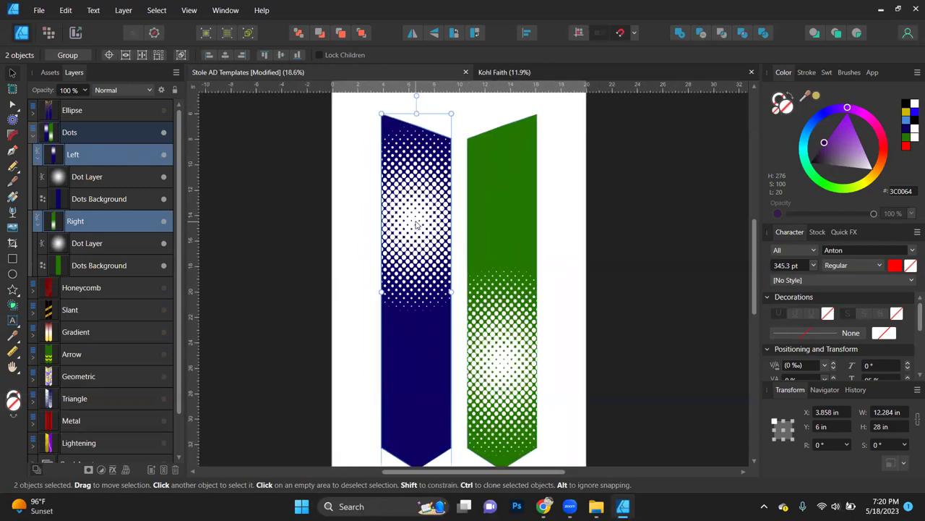
Step: Shift the blue stole's dots down and the green stole's dots up
double_click(416, 237)
left_click_drag(417, 237, 418, 252)
left_click(520, 370)
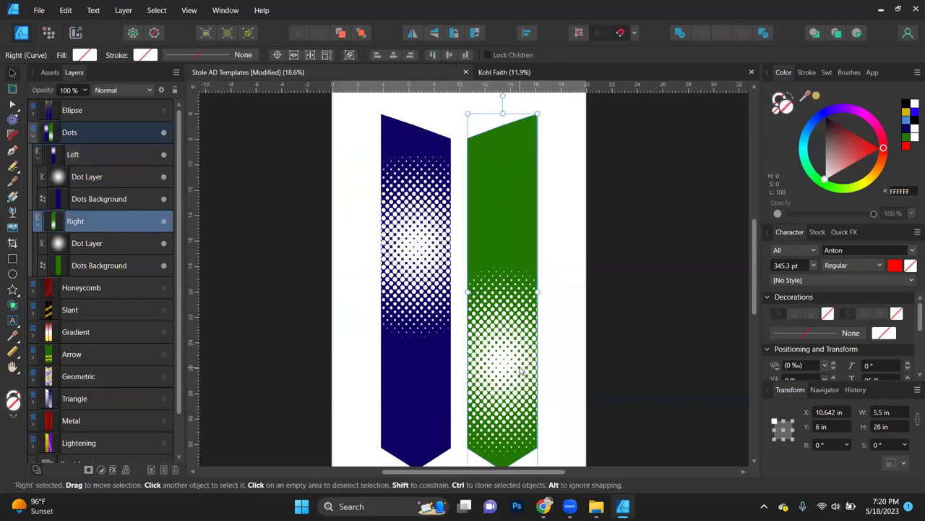
double_click(519, 370)
left_click_drag(520, 370, 516, 346)
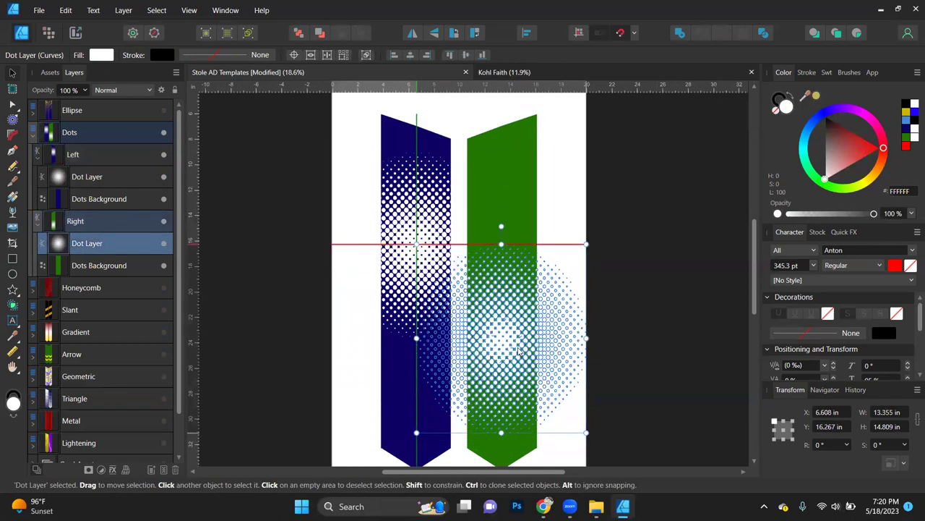
left_click(638, 286)
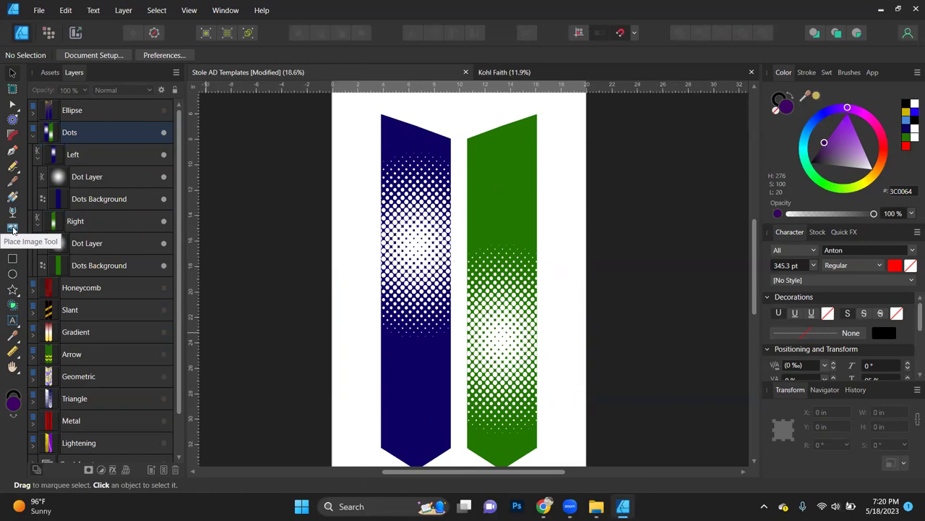
Step: Load ACA and the four child photos from Pictures > remove.bg with the Place Image Tool
left_click(12, 230)
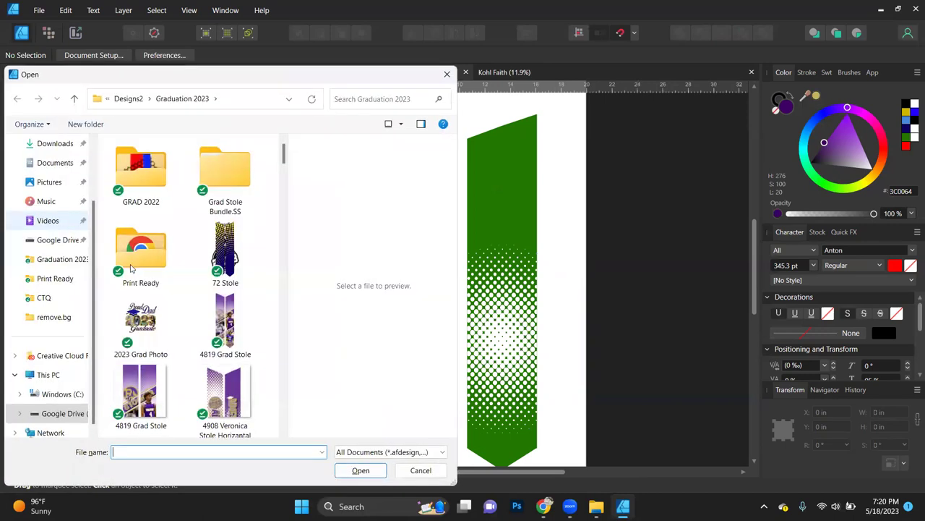
left_click(62, 316)
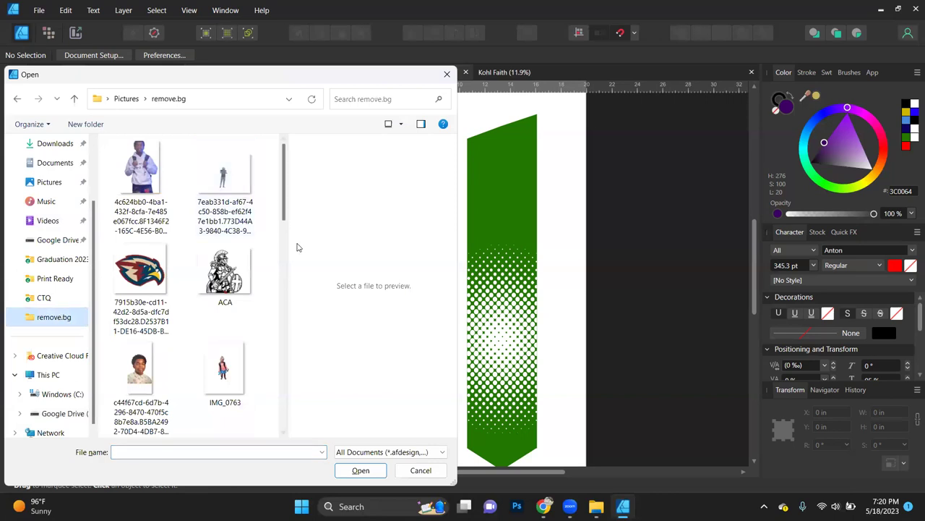
left_click(239, 261)
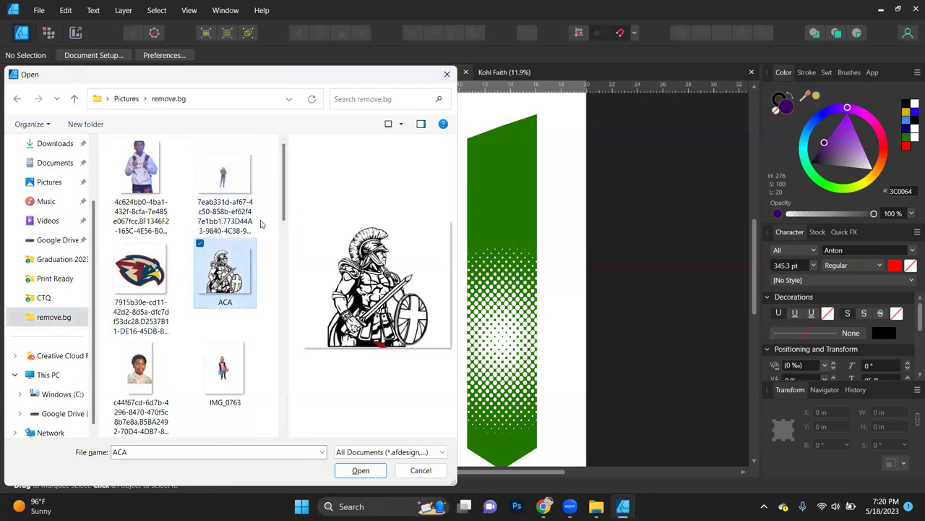
left_click_drag(284, 191, 274, 315)
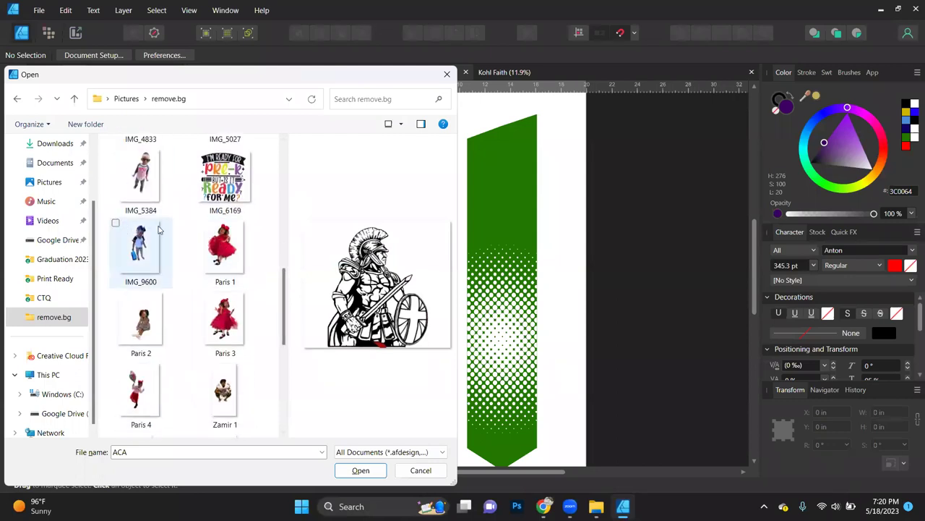
left_click(200, 224)
left_click(116, 294)
left_click(200, 296)
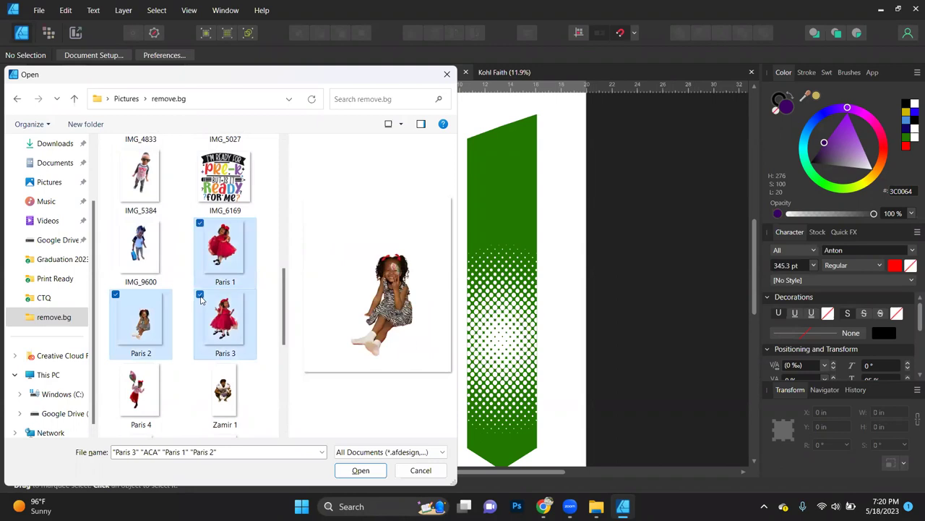
left_click(115, 367)
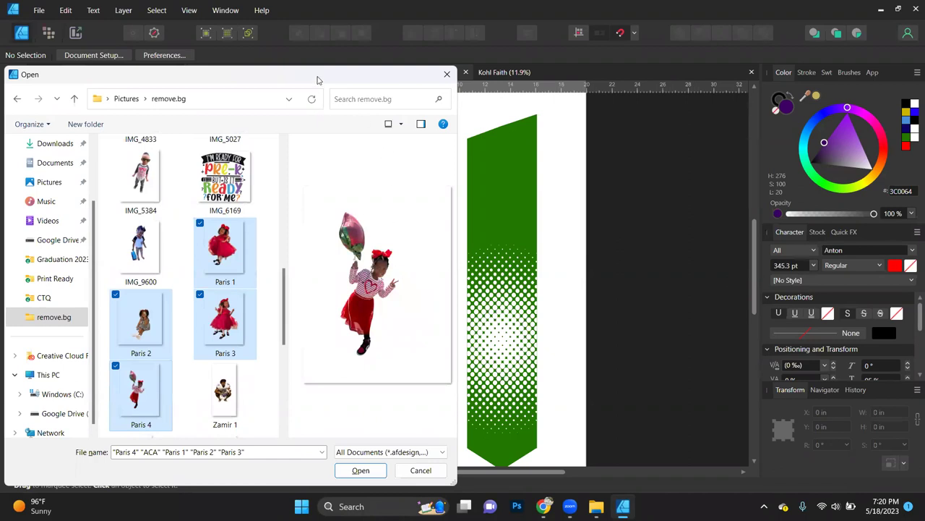
left_click_drag(316, 77, 318, 21)
left_click(362, 410)
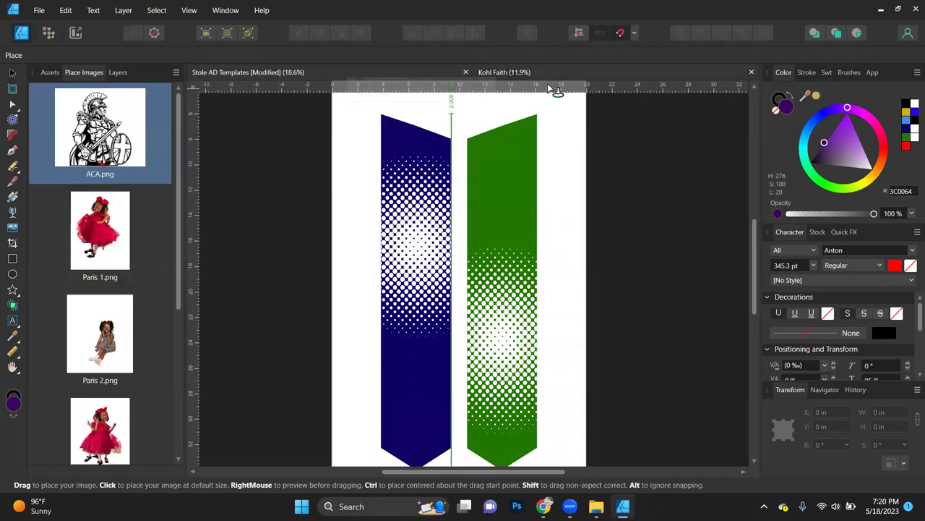
Step: Place the ACA mascot and the four child photos on the canvas
left_click(246, 186)
left_click(247, 186)
left_click(248, 187)
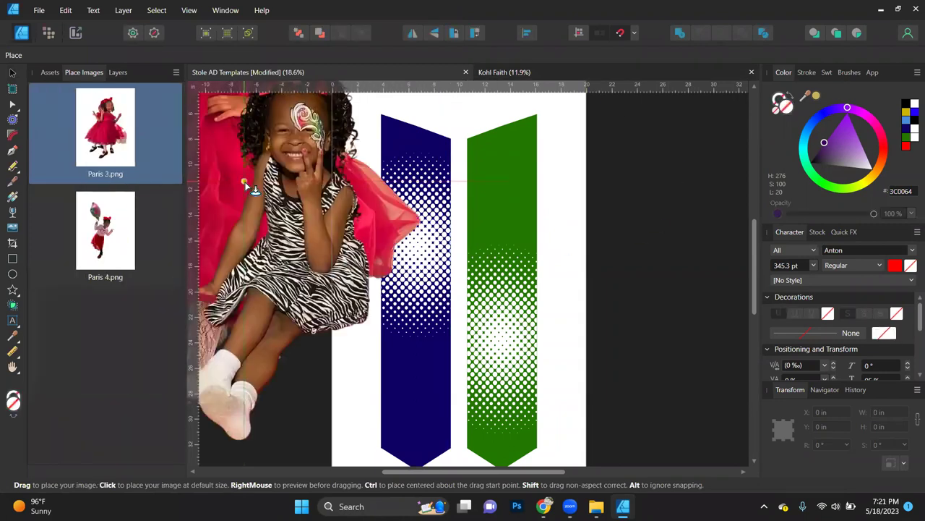
left_click(246, 186)
left_click(244, 182)
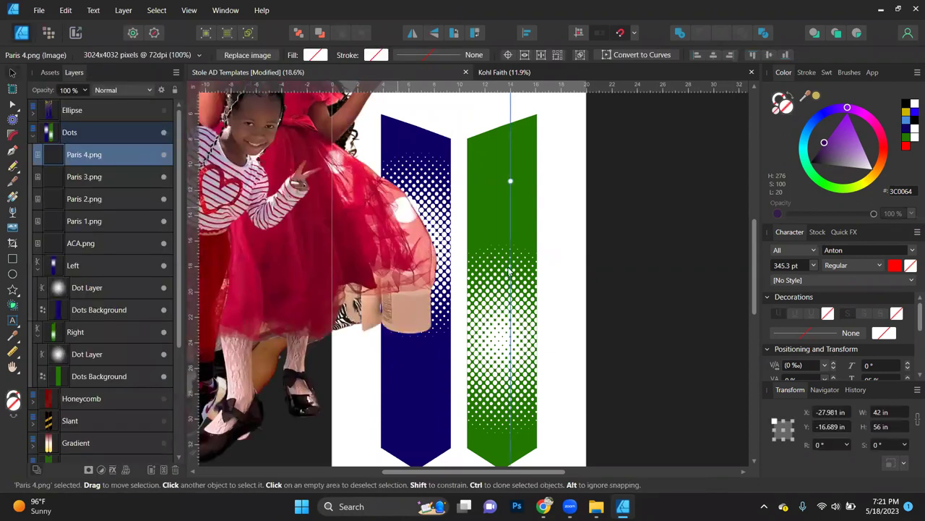
Step: Shrink each of the four child photos by their corner handles
scroll(510, 271, "down", 2)
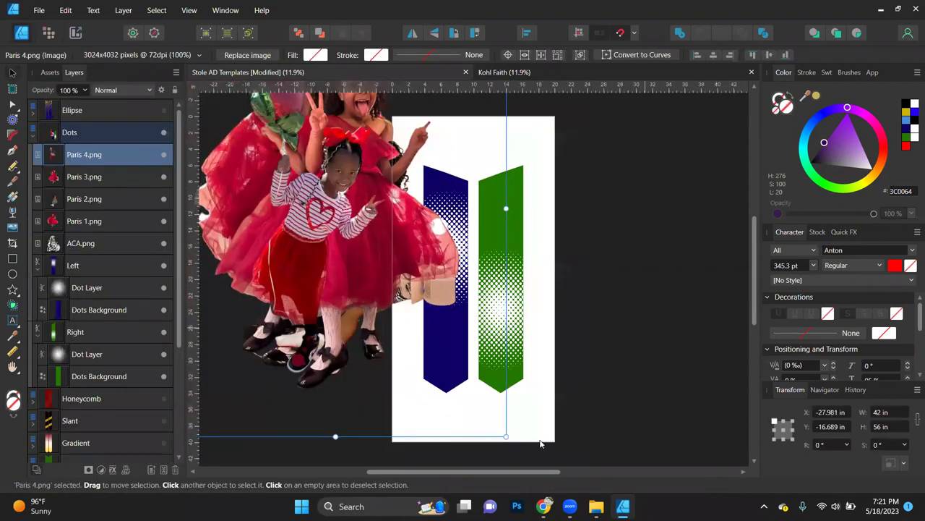
left_click_drag(506, 436, 322, 205)
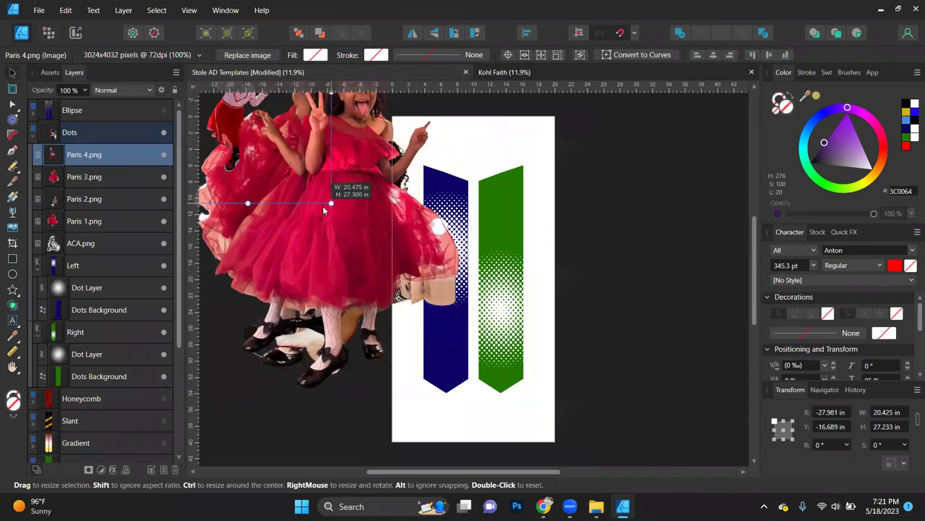
left_click(319, 265)
left_click_drag(504, 438, 310, 277)
left_click(320, 300)
left_click_drag(506, 410, 356, 233)
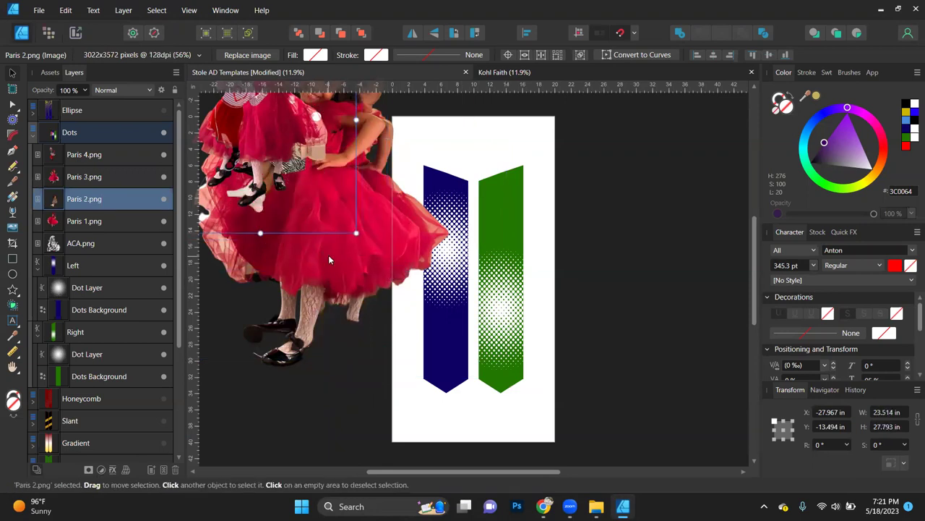
left_click(307, 287)
left_click_drag(502, 436, 351, 234)
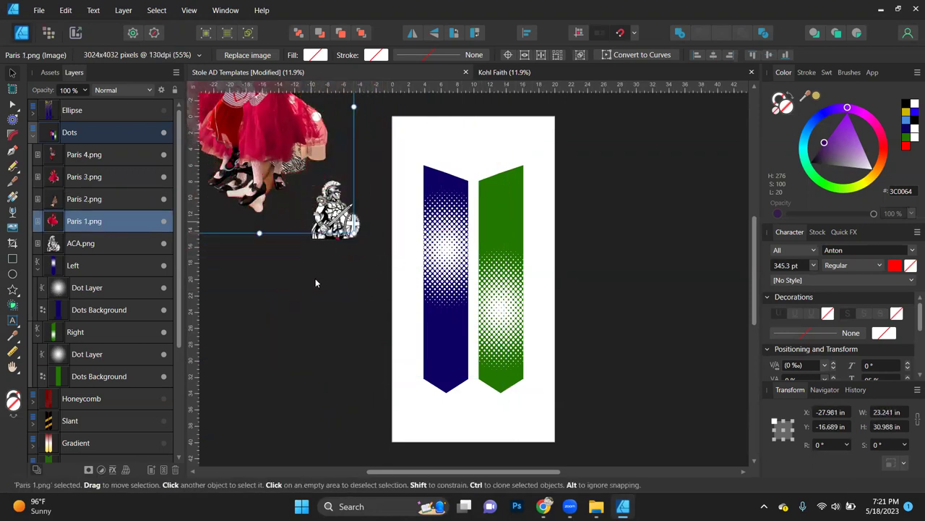
Step: Select all five images, align them centre and middle, and stack them beside the artboard
scroll(316, 279, "up", 3)
left_click(100, 157)
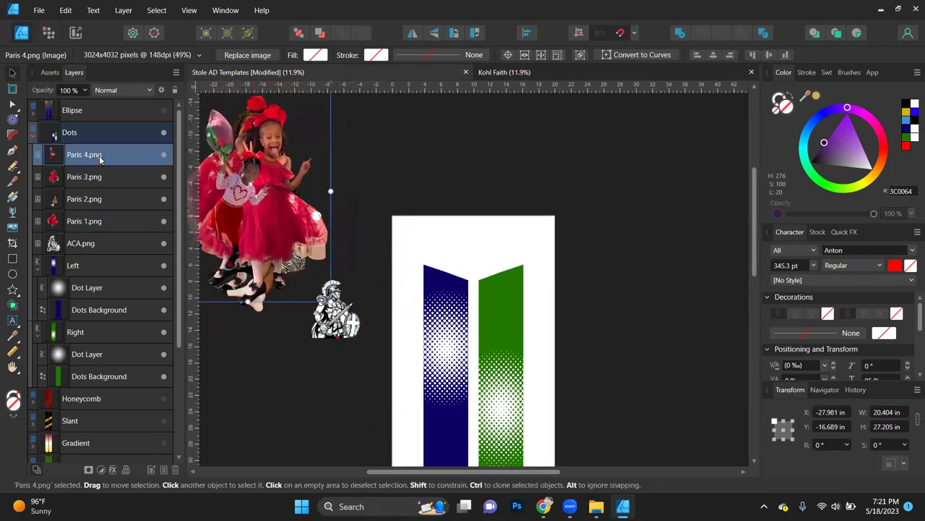
left_click(94, 244, "shift")
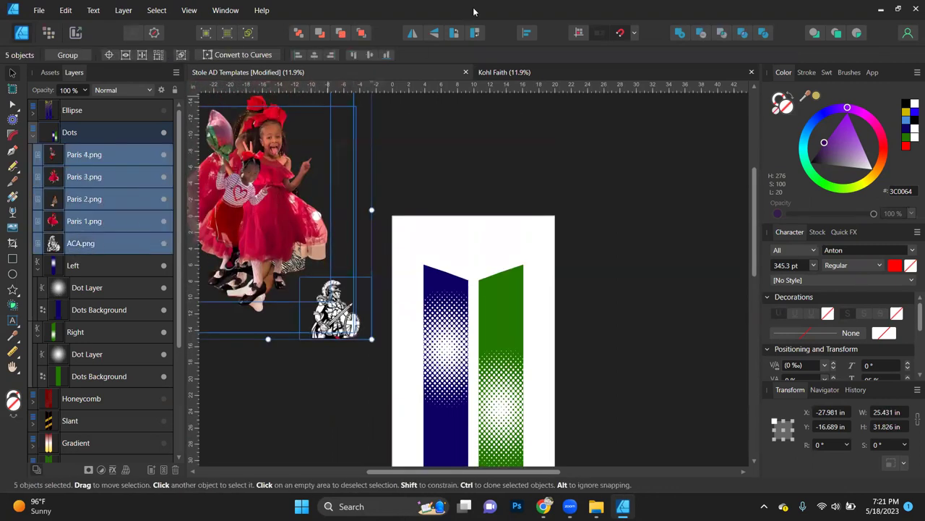
left_click(314, 55)
left_click(369, 55)
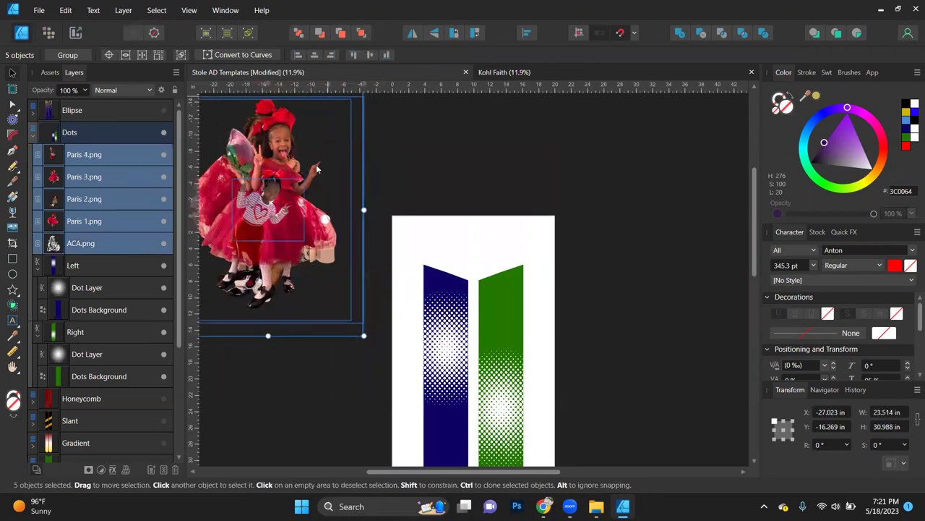
left_click_drag(282, 217, 314, 341)
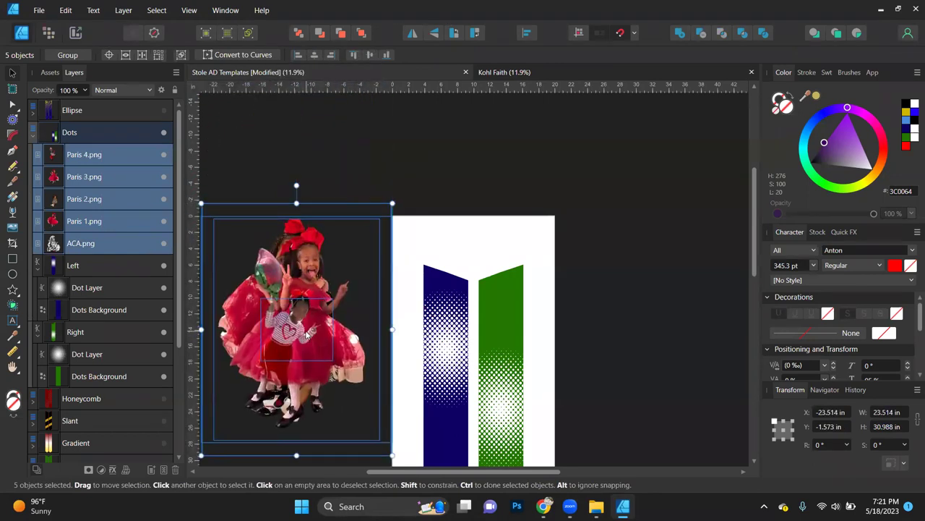
left_click_drag(89, 162, 82, 161)
left_click(486, 167)
scroll(537, 336, "down", 3)
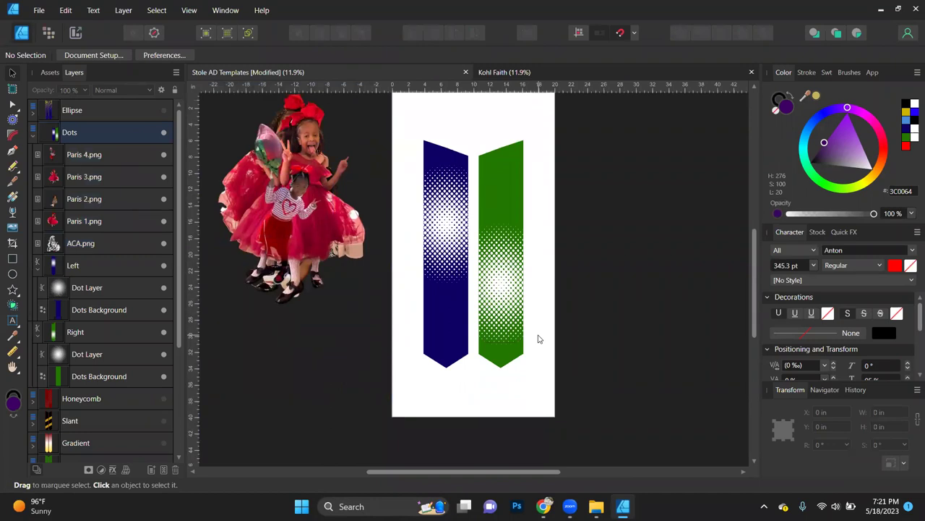
Step: Move the mascot aside and fill the blue stole background with red sampled from a dress
left_click(93, 243)
left_click_drag(308, 209, 645, 267)
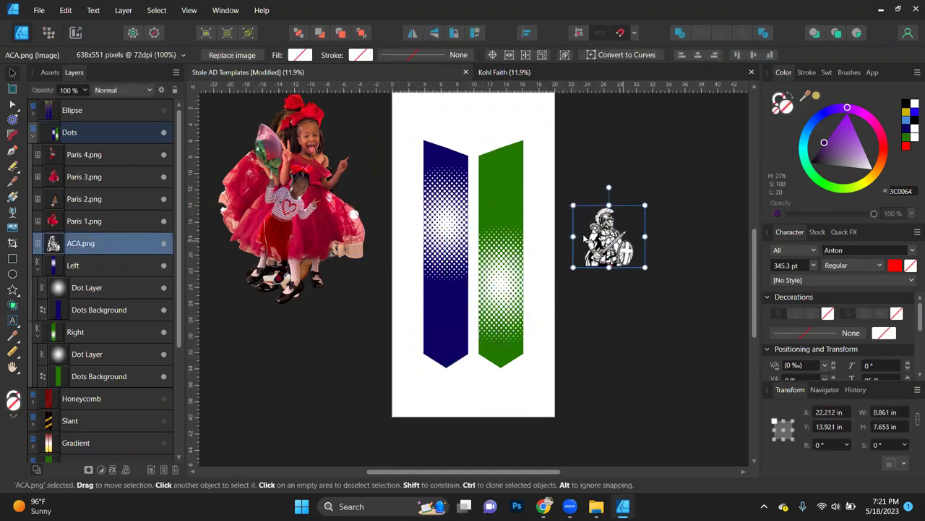
left_click(450, 353)
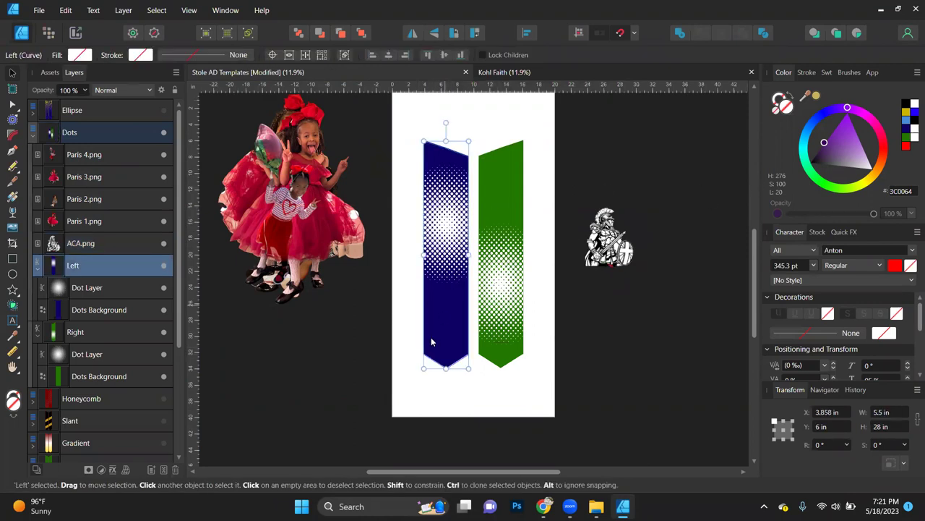
left_click(107, 310)
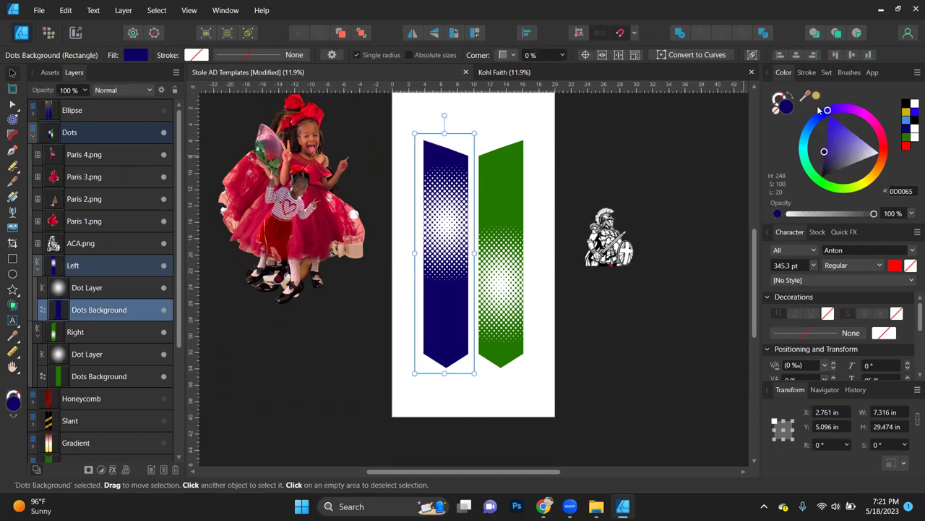
left_click_drag(805, 97, 310, 119)
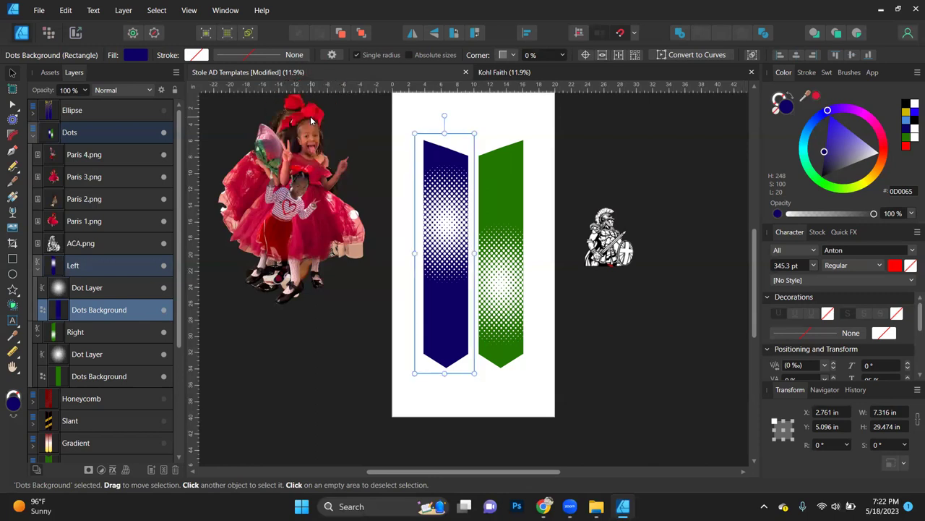
left_click(816, 96)
Step: Make the right stole's background red and the left stole's background black
left_click(501, 169)
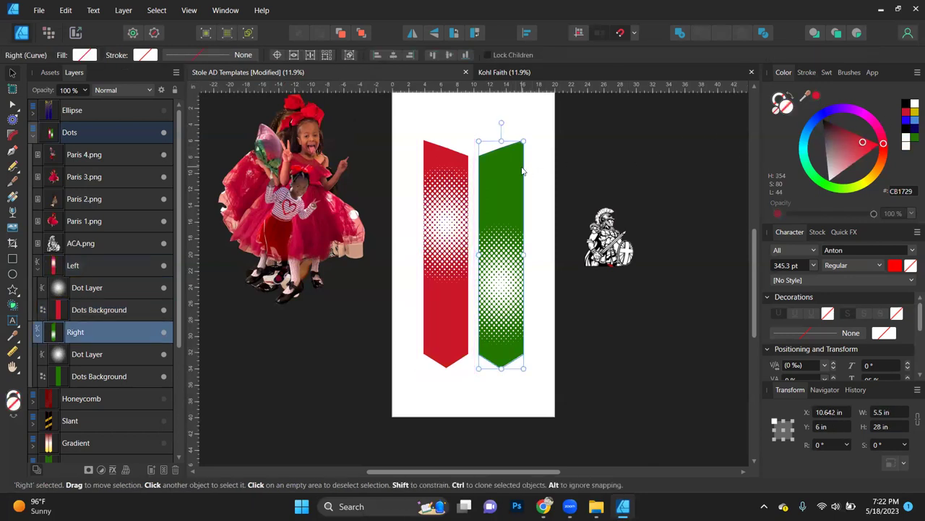
double_click(499, 173)
left_click(907, 103)
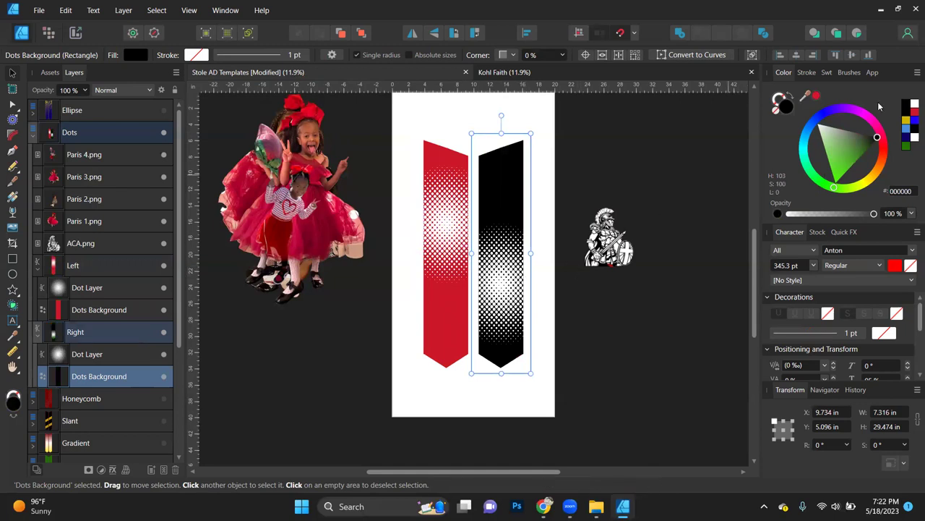
left_click(817, 95)
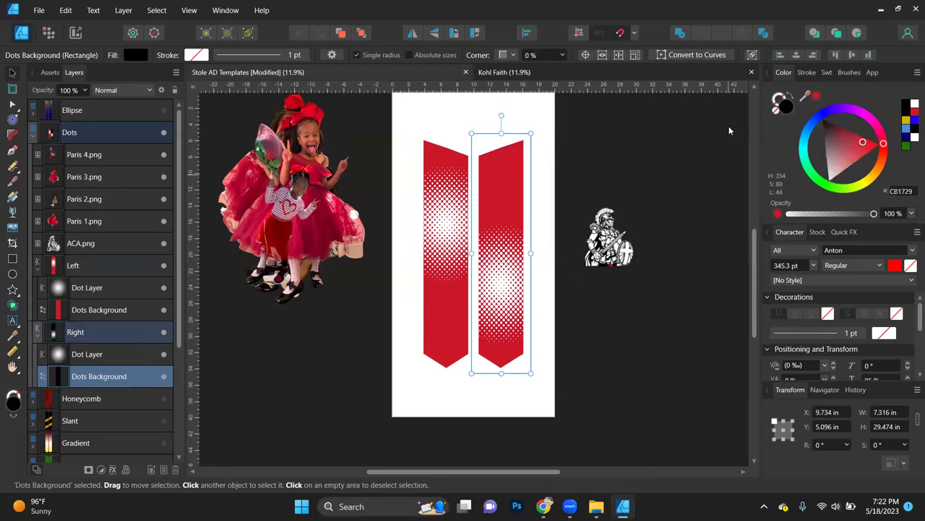
left_click(452, 331)
double_click(430, 339)
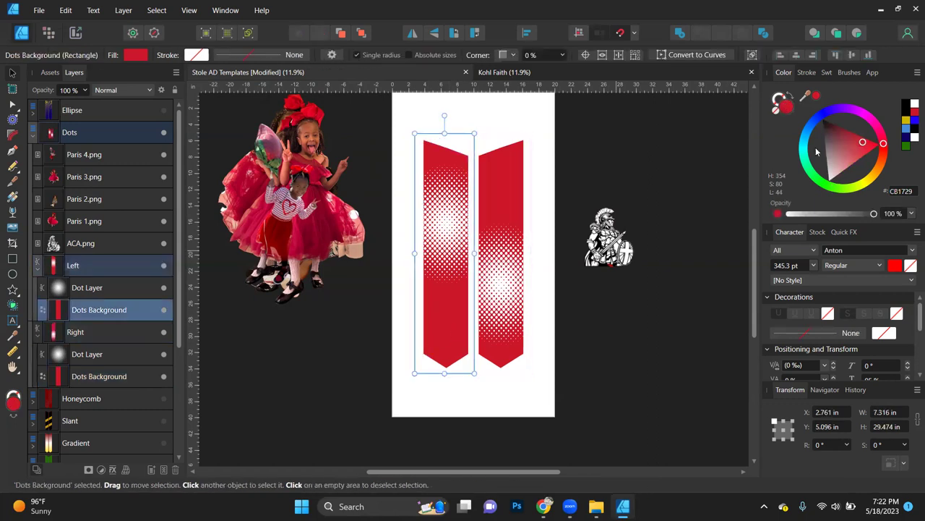
left_click(907, 107)
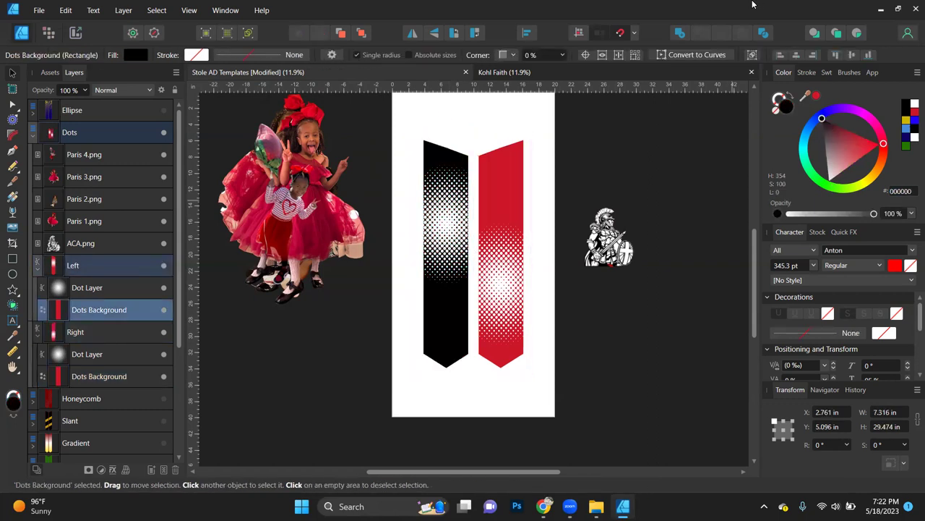
left_click(639, 285)
Step: Place the knight mascot at the bottom of the black left stole
left_click_drag(585, 268, 425, 369)
scroll(505, 335, "up", 3)
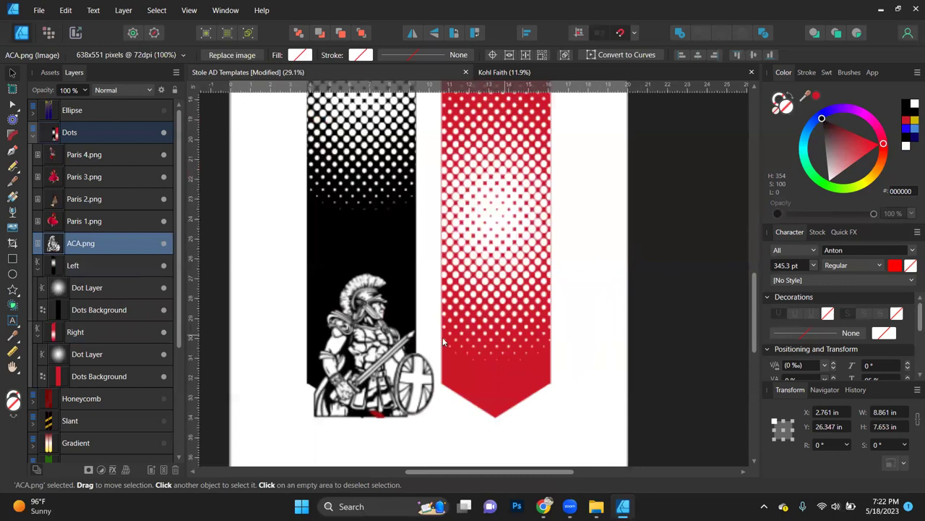
mouse_move(350, 365)
left_mouse_down()
mouse_move(508, 409)
mouse_move(480, 348)
mouse_move(327, 354)
mouse_move(344, 355)
left_mouse_up()
key("ctrl+0")
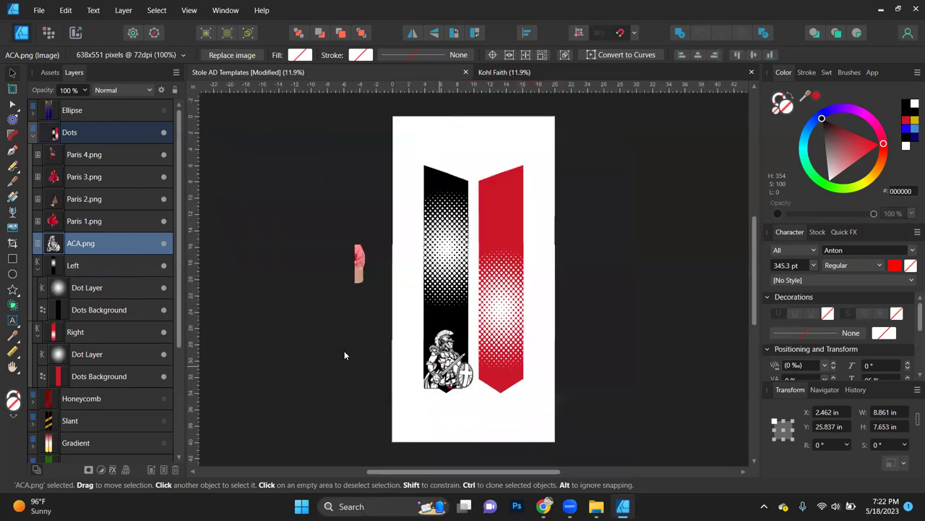
left_click(344, 392)
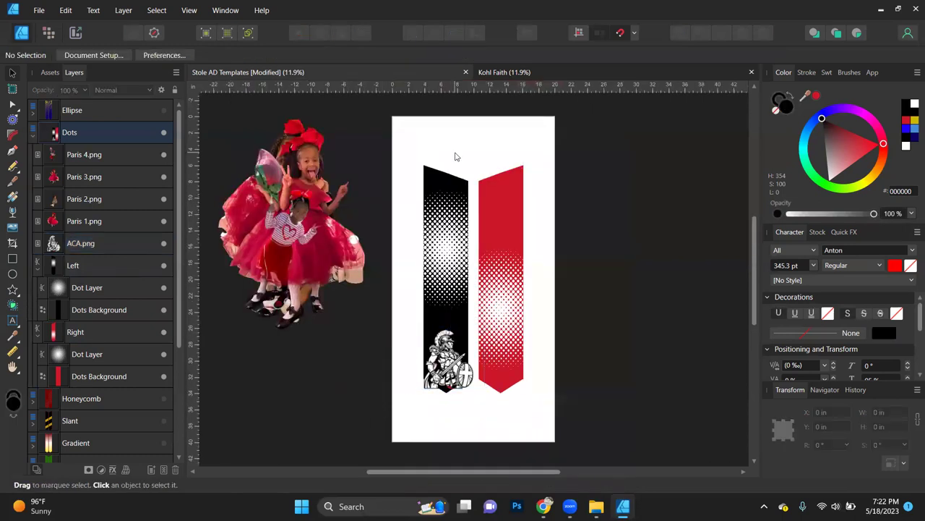
left_click(571, 65)
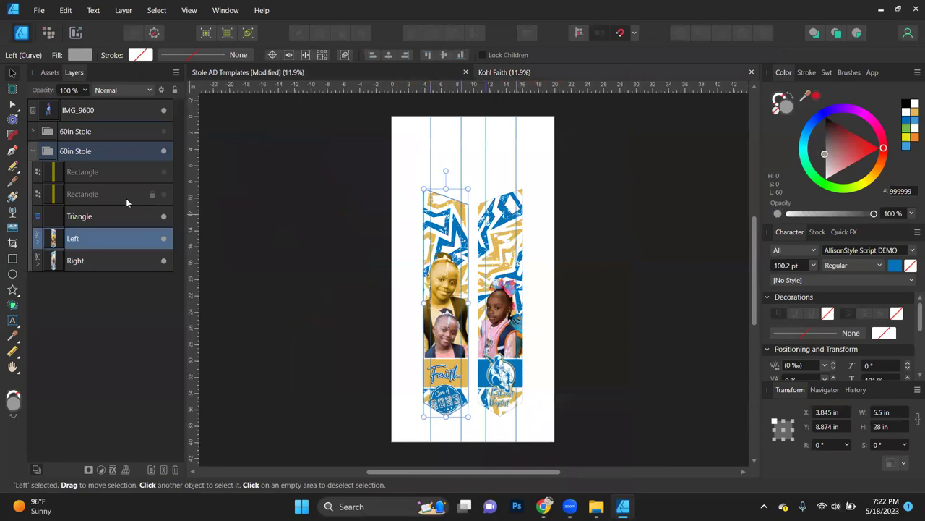
left_click(164, 173)
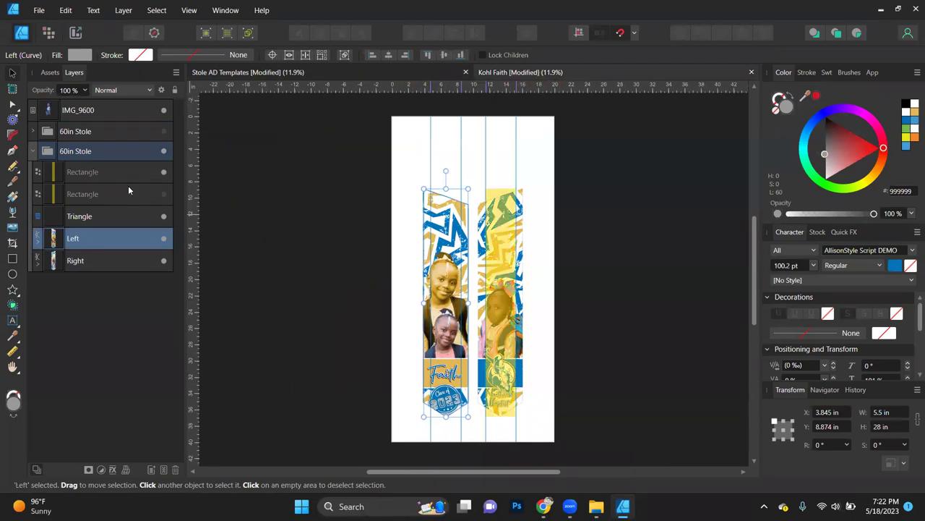
left_click(103, 171)
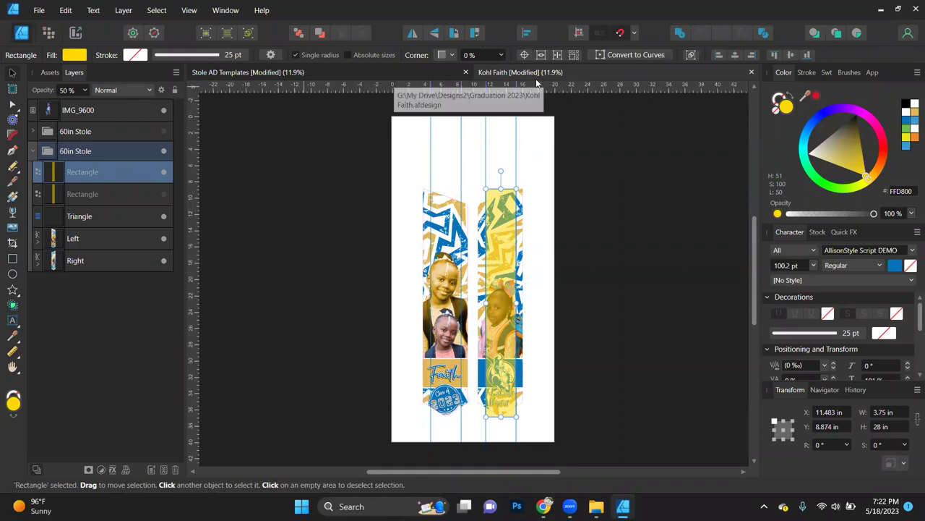
scroll(504, 344, "up", 3)
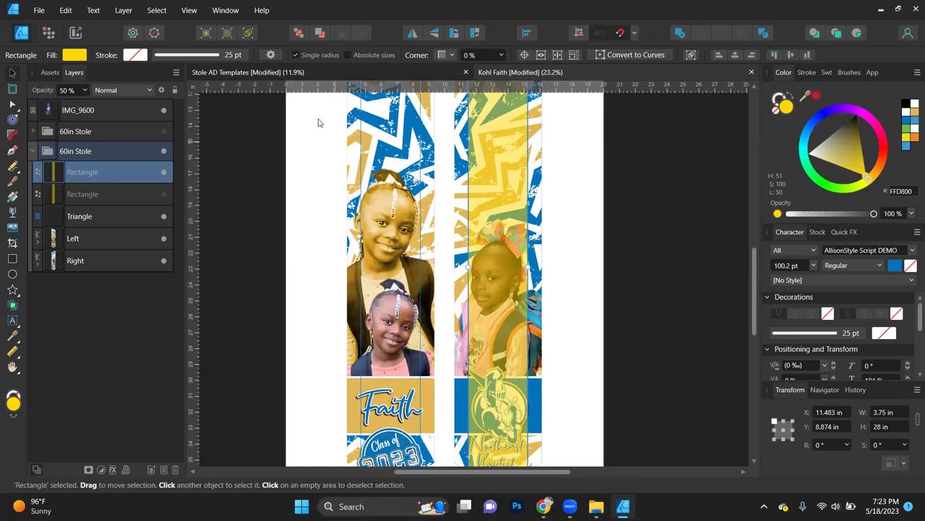
left_click(338, 69)
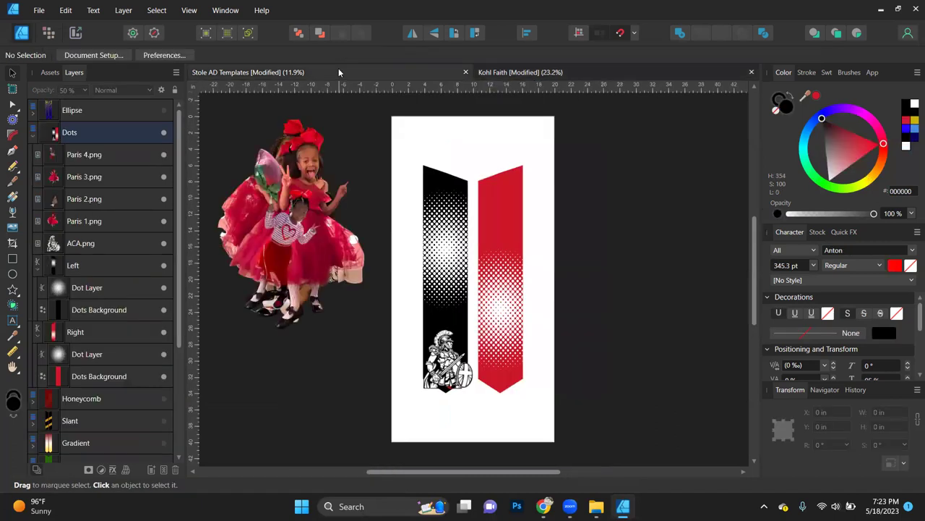
Step: Paste the yellow gradient rectangle over the red stole and duplicate it over the black stole
key("ctrl+v")
mouse_move(502, 301)
left_mouse_down()
mouse_move(497, 283)
mouse_move(498, 292)
left_mouse_up()
scroll(500, 287, "up", 5)
key("ctrl+j")
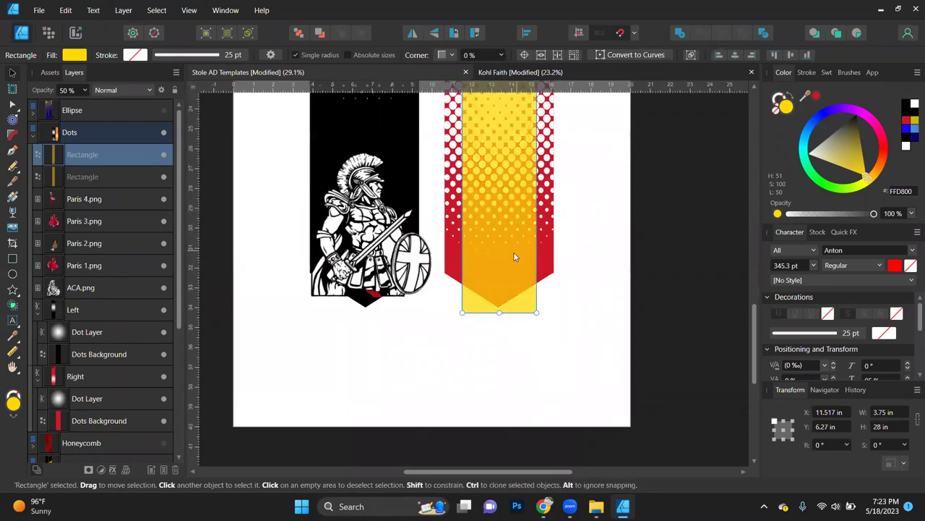
left_click_drag(513, 254, 378, 256)
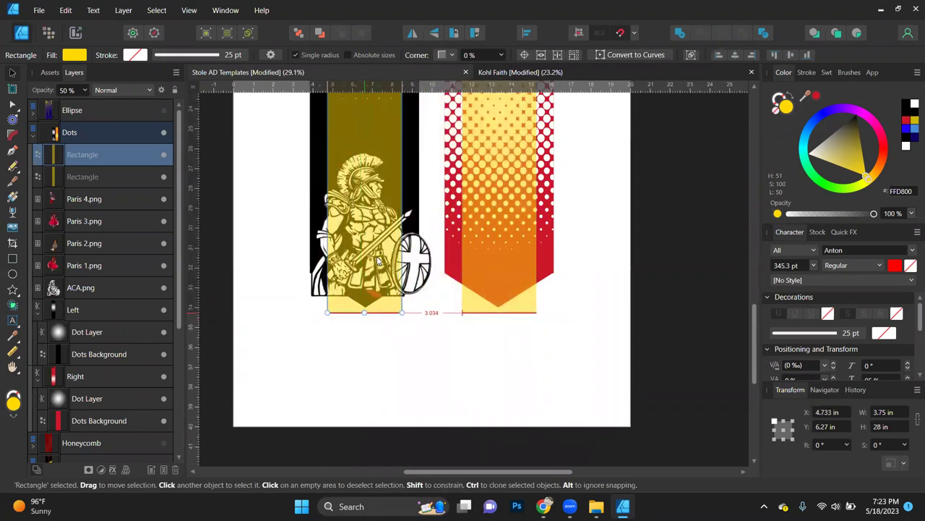
key("ctrl+0")
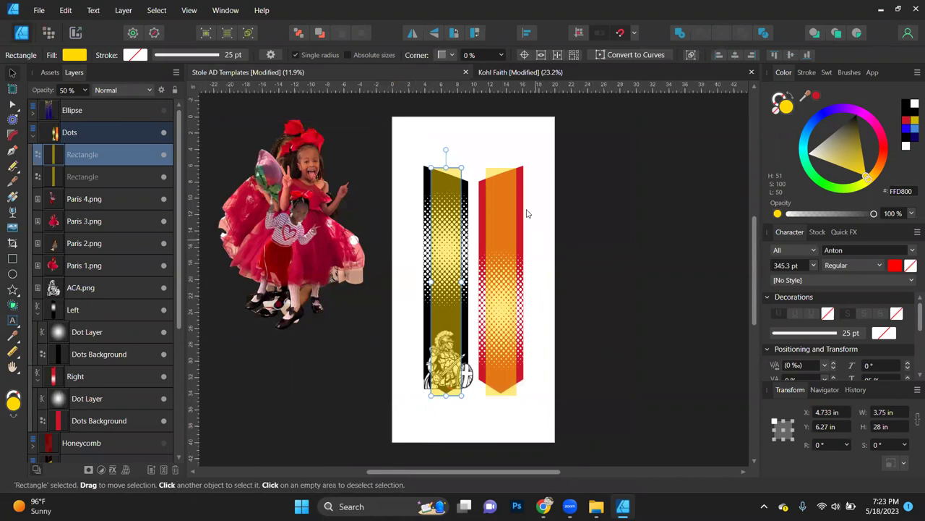
Step: Lock both yellow overlay Rectangle layers, then move the knight mascot image
left_click(152, 155)
left_click(152, 176)
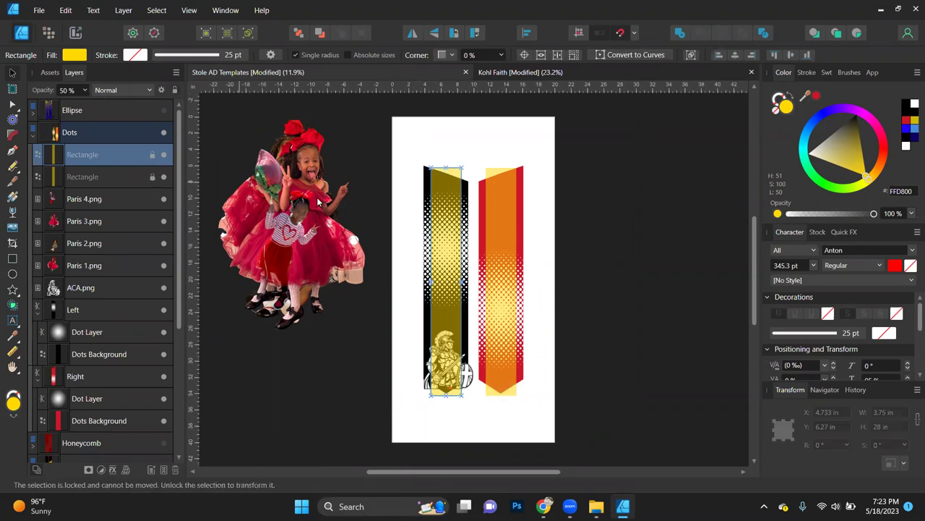
left_click(340, 396)
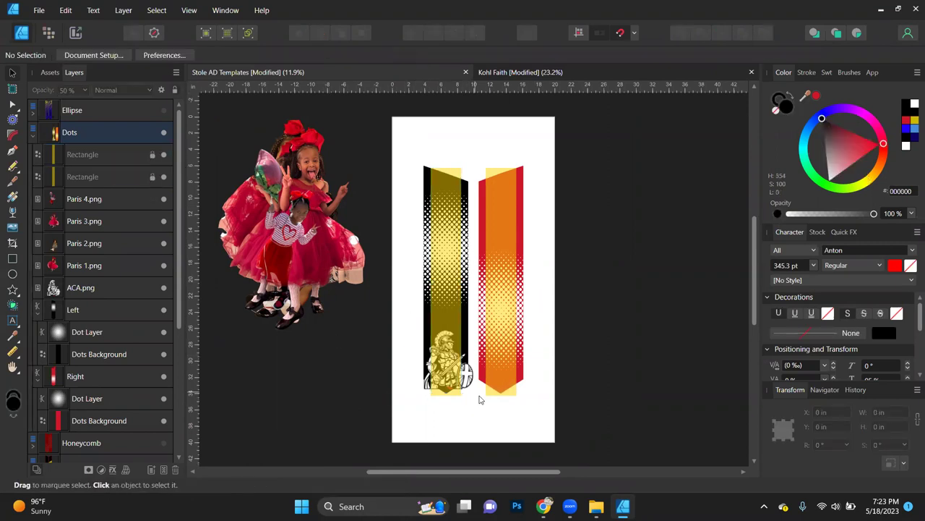
left_click(152, 155)
left_click(101, 155)
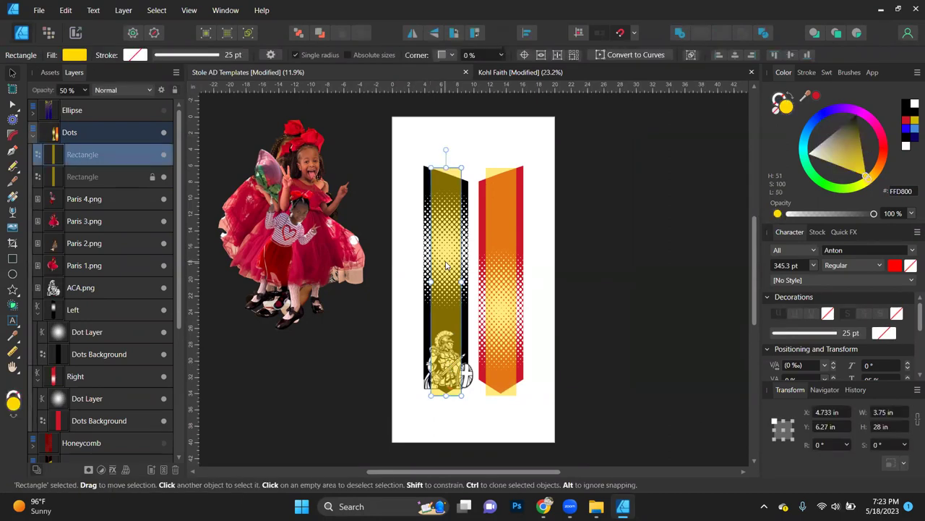
left_click(366, 337)
left_click(443, 372)
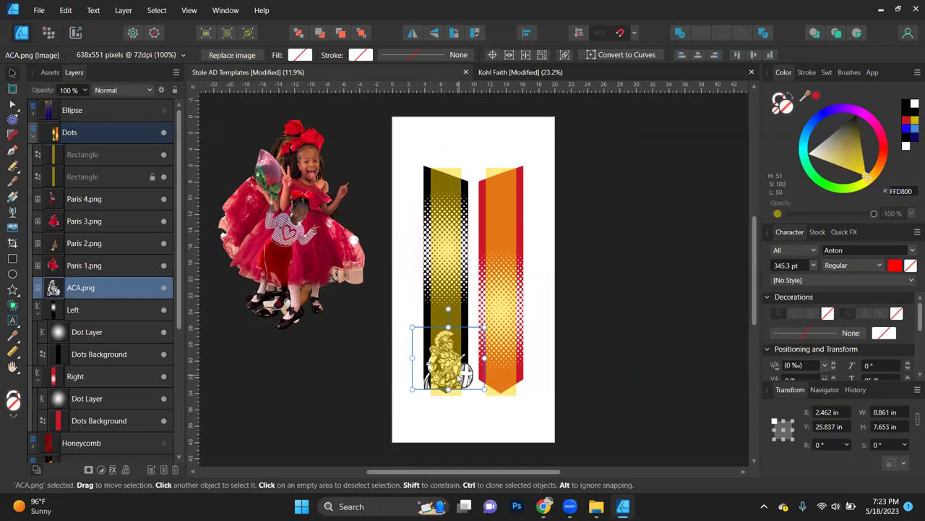
left_click(442, 372)
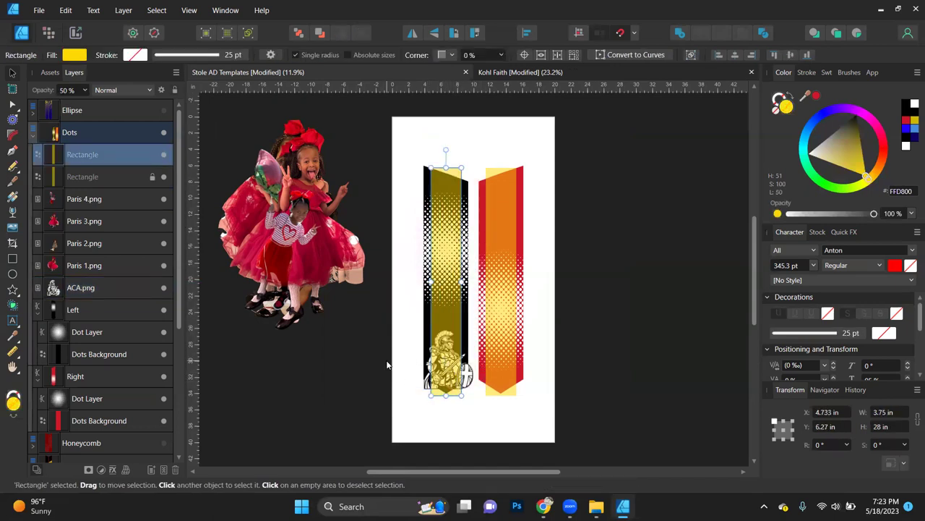
left_click(152, 155)
left_click(348, 395)
left_click(456, 377)
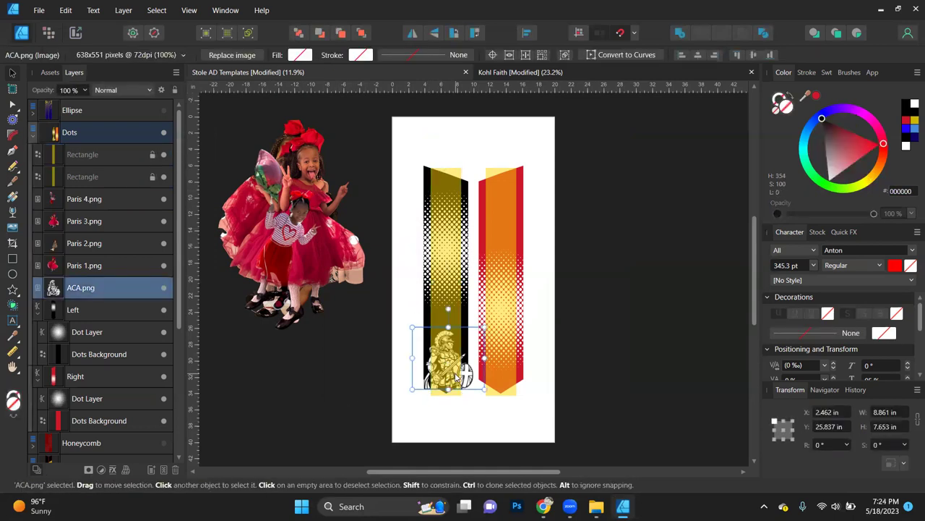
left_click_drag(447, 288, 503, 282)
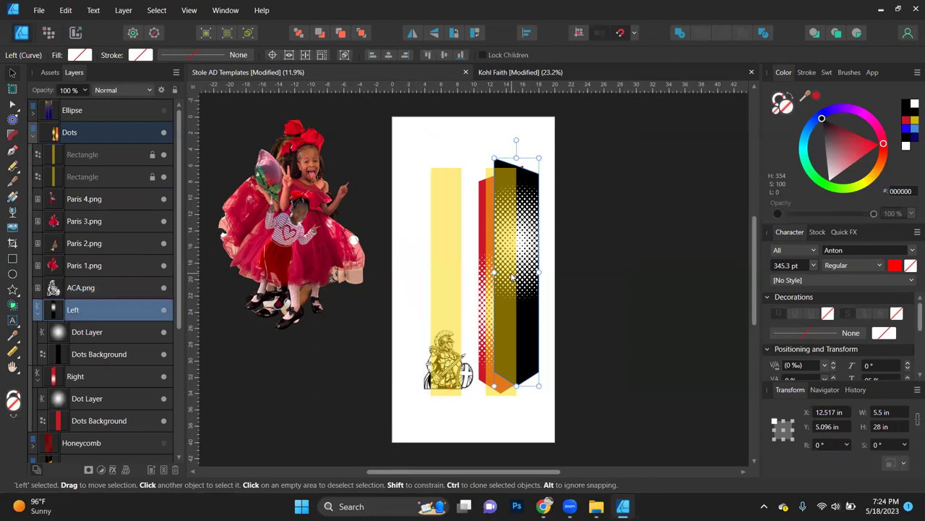
Step: Undo the accidental stole move, then drag Paris 4.png right of the page and Paris 3.png lower left
key("ctrl+z")
key("Escape")
double_click(447, 230)
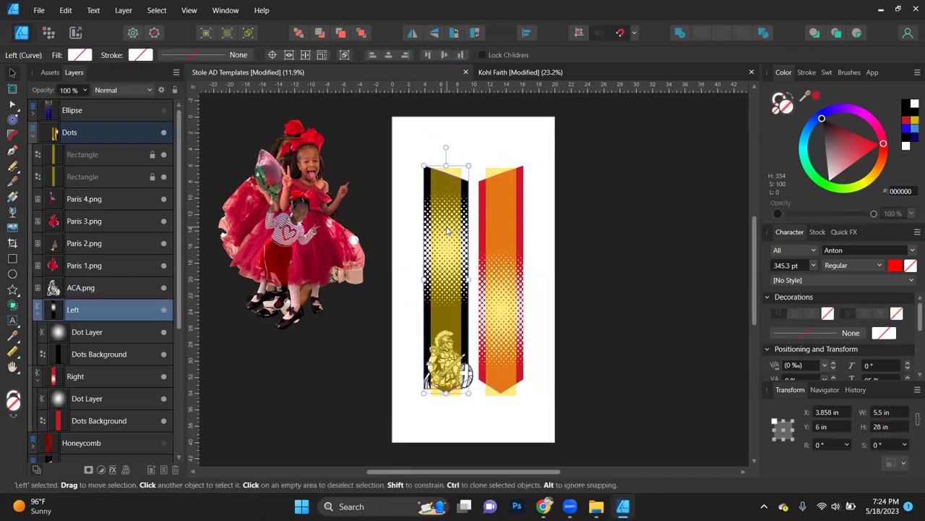
left_click(347, 371)
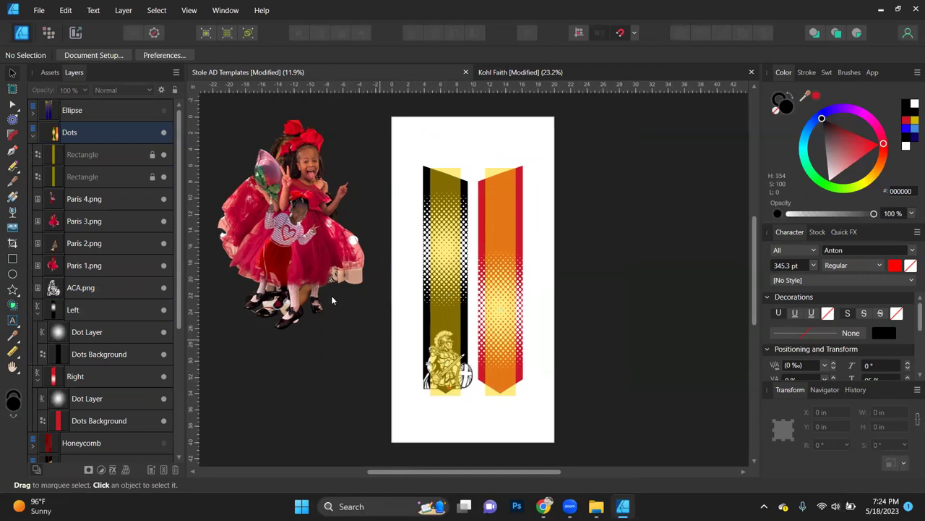
left_click_drag(304, 252, 644, 318)
left_click_drag(293, 215, 287, 361)
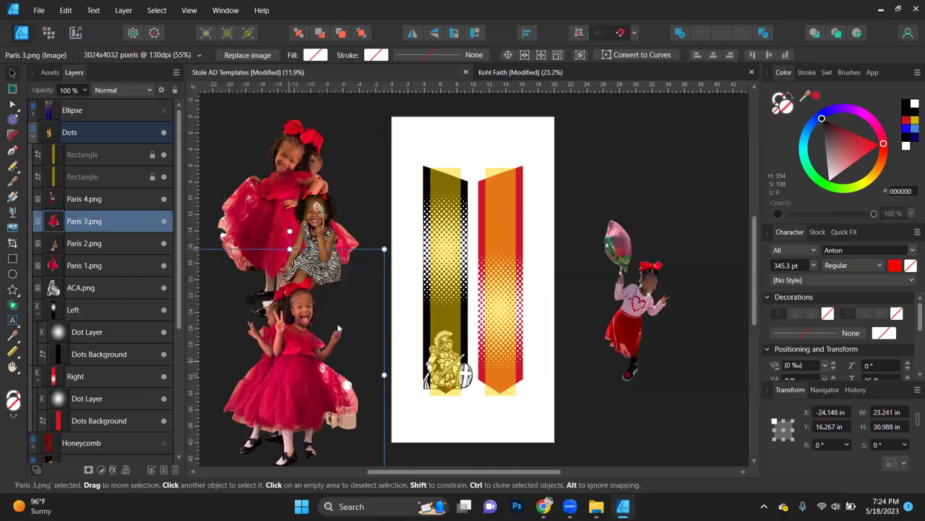
Step: Bring Paris 2.png, the zebra-dress photo, onto the page and place it over the red stole
left_click_drag(332, 246, 602, 348)
scroll(568, 345, "up", 2)
scroll(568, 345, "up", 1)
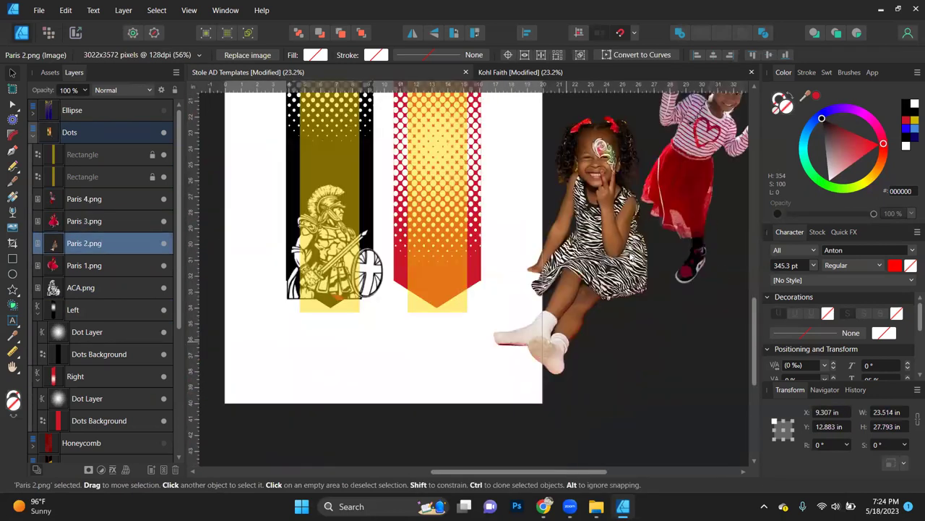
left_click_drag(589, 259, 500, 278)
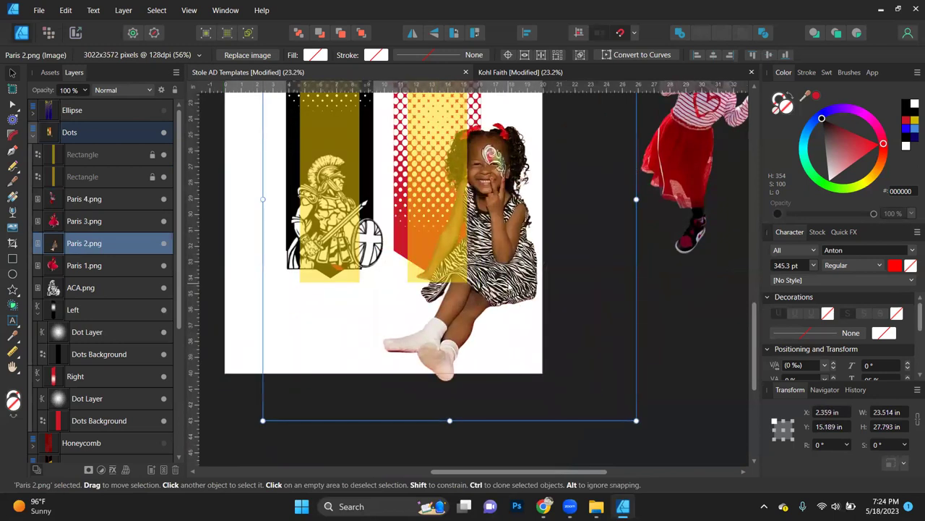
scroll(500, 278, "down", 2)
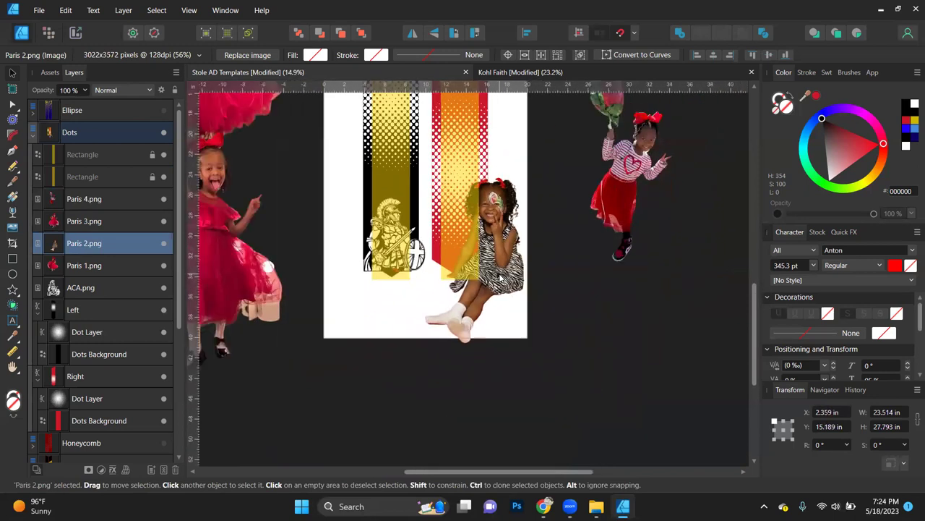
scroll(477, 291, "down", 1)
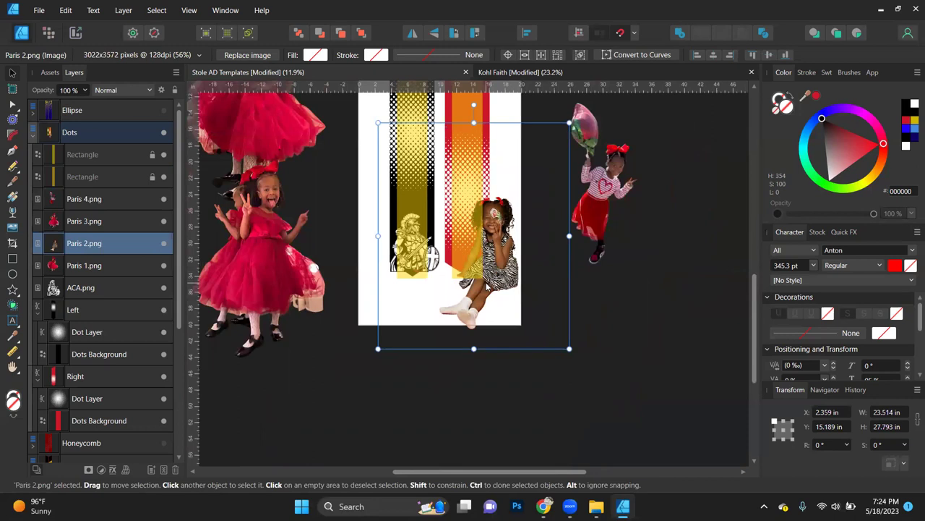
left_click_drag(494, 275, 468, 275)
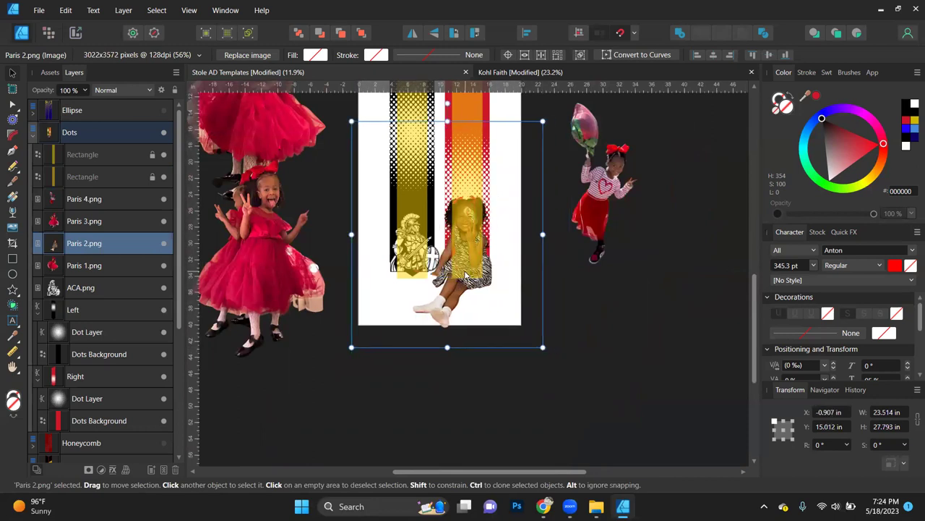
Step: Shrink the zebra-dress photo and clip it into the Right stole group
scroll(469, 250, "up", 4)
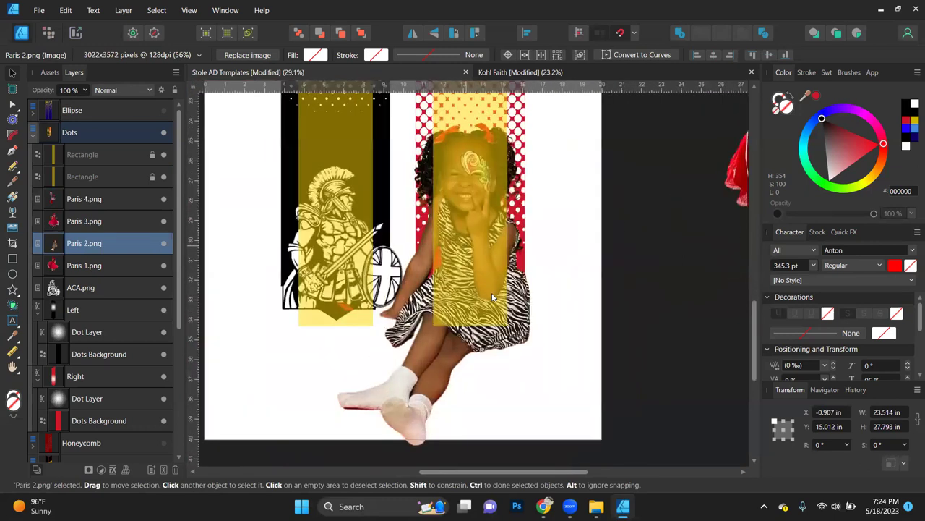
scroll(511, 310, "up", 2)
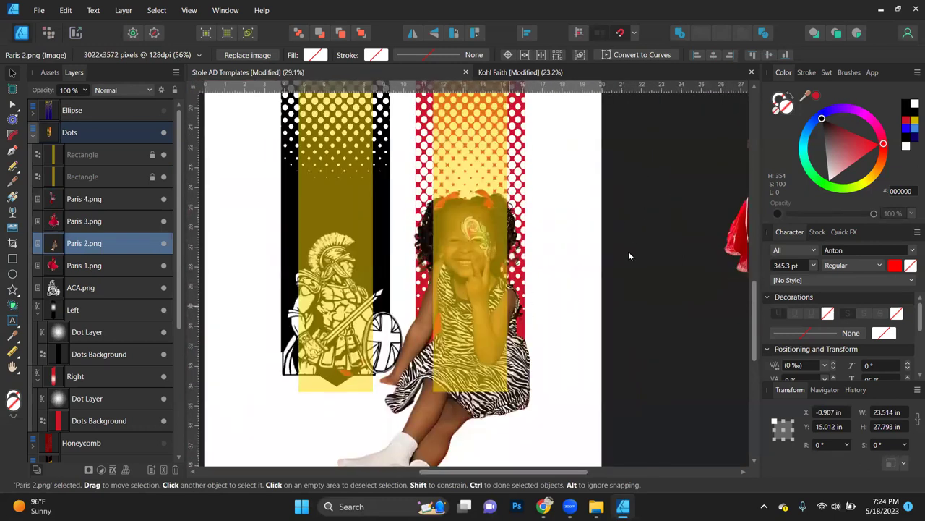
scroll(628, 251, "up", 3)
left_click_drag(654, 94, 598, 235)
scroll(598, 234, "down", 3)
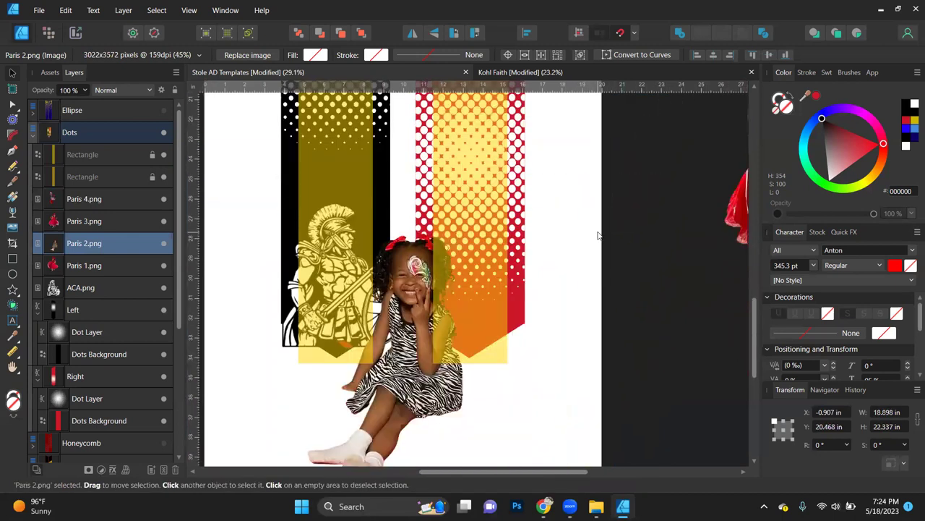
left_click_drag(417, 355, 453, 316)
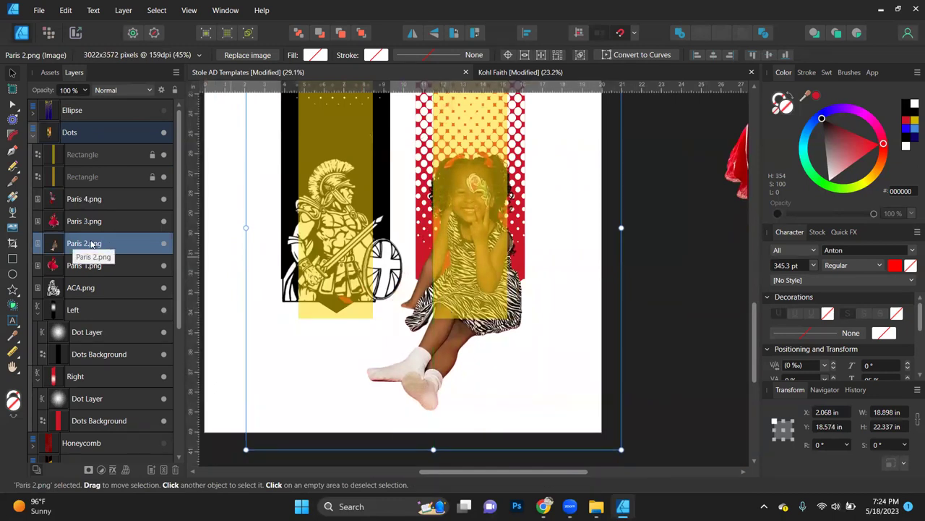
left_click_drag(85, 242, 81, 383)
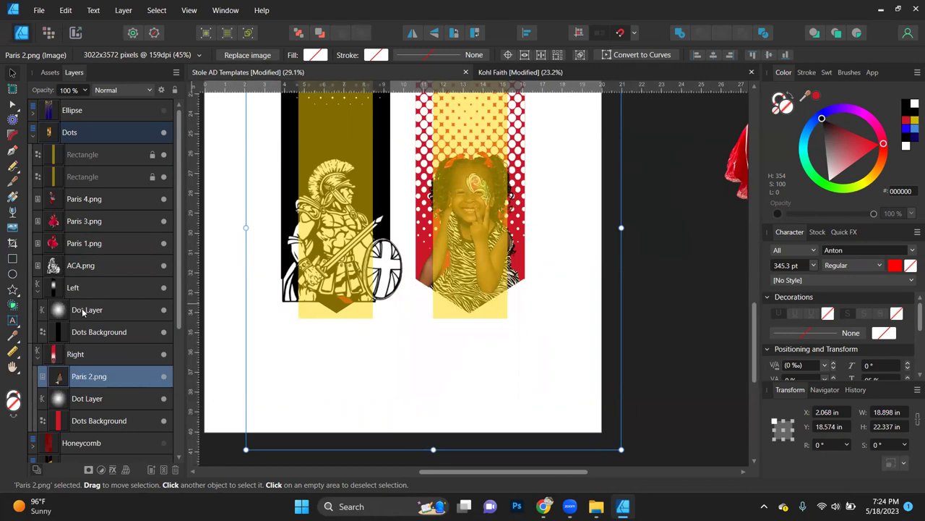
Step: Shrink ACA.png to 7.881 × 6.806 in, shift it down-right, and nest it in the Left group
left_click(99, 266)
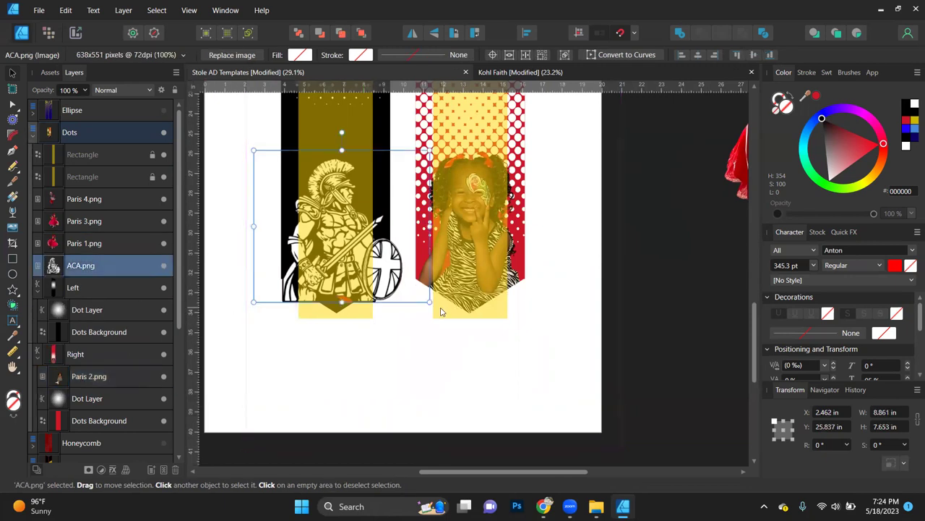
left_click_drag(429, 304, 411, 286)
mouse_move(355, 267)
left_mouse_down()
mouse_move(359, 287)
mouse_move(351, 283)
left_mouse_up()
left_click_drag(82, 266, 80, 293)
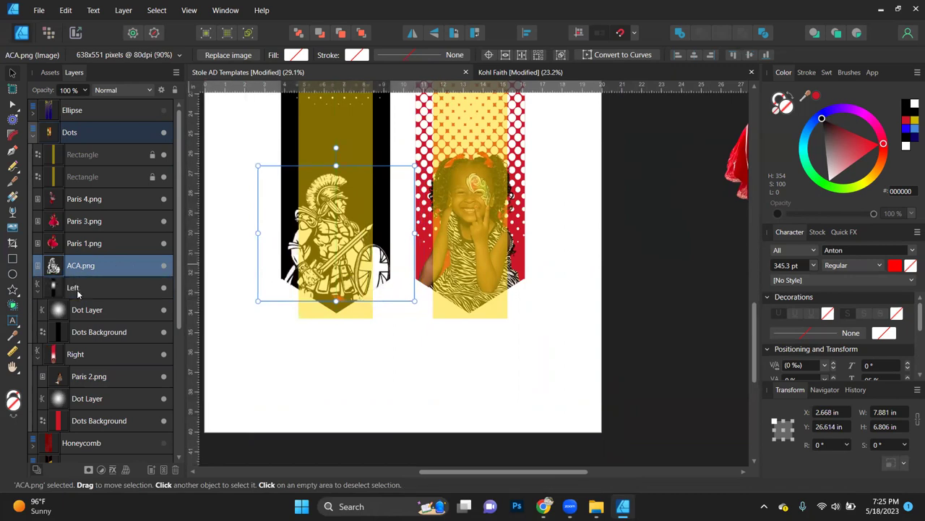
left_click(381, 393)
scroll(446, 341, "up", 2)
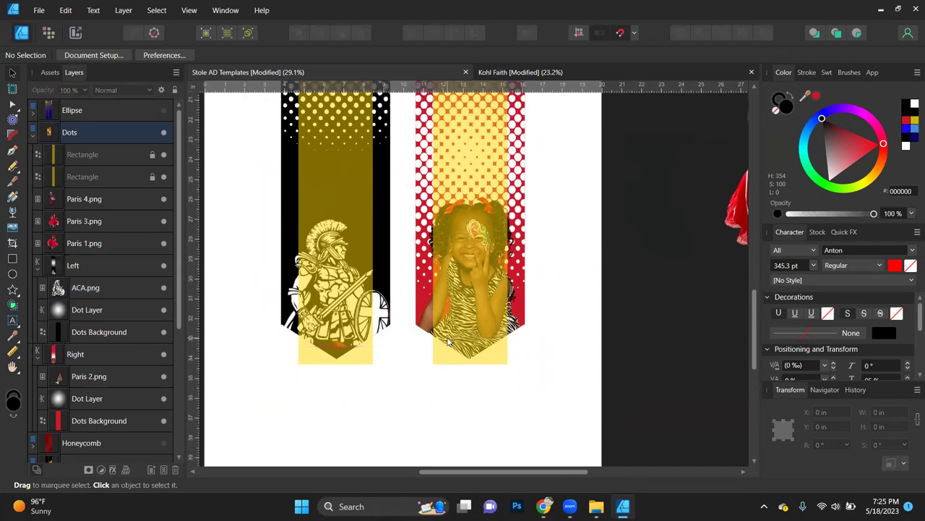
scroll(447, 341, "down", 4)
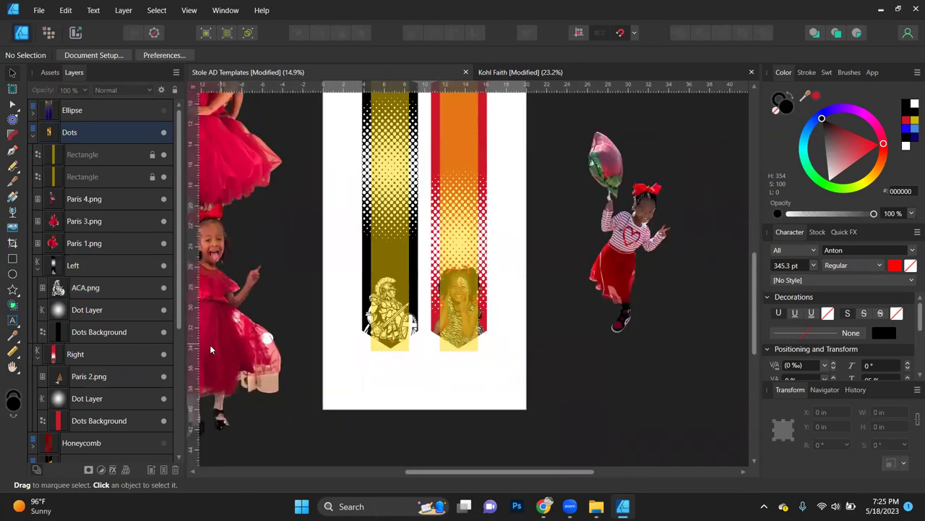
Step: Rearrange the loose photos, bringing the peace-sign photo onto the artboard and the balloon photo off-page
left_click_drag(233, 344, 321, 331)
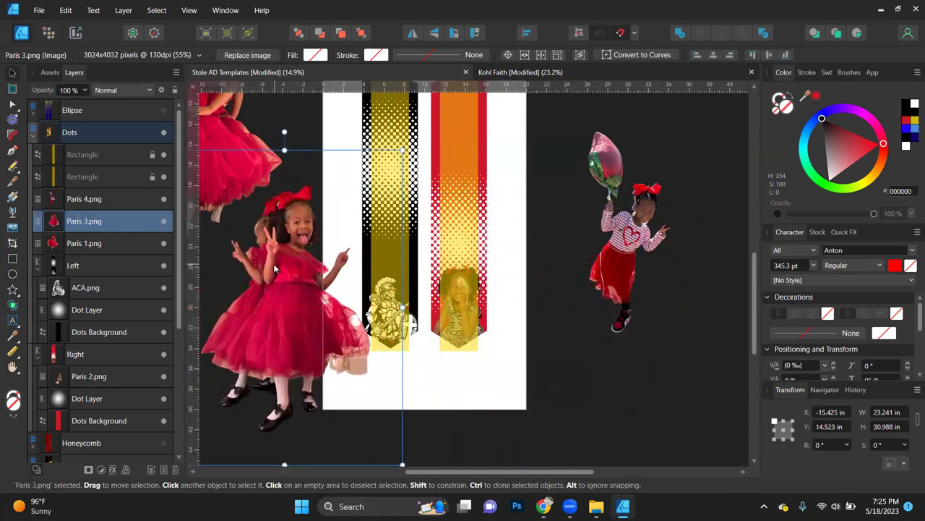
scroll(274, 265, "left", 3)
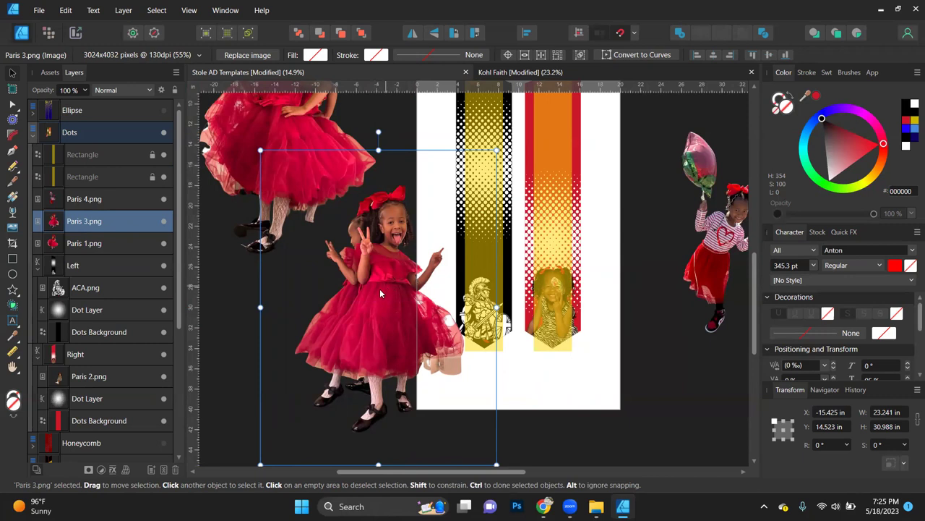
left_click_drag(379, 293, 367, 329)
left_click_drag(288, 159, 274, 206)
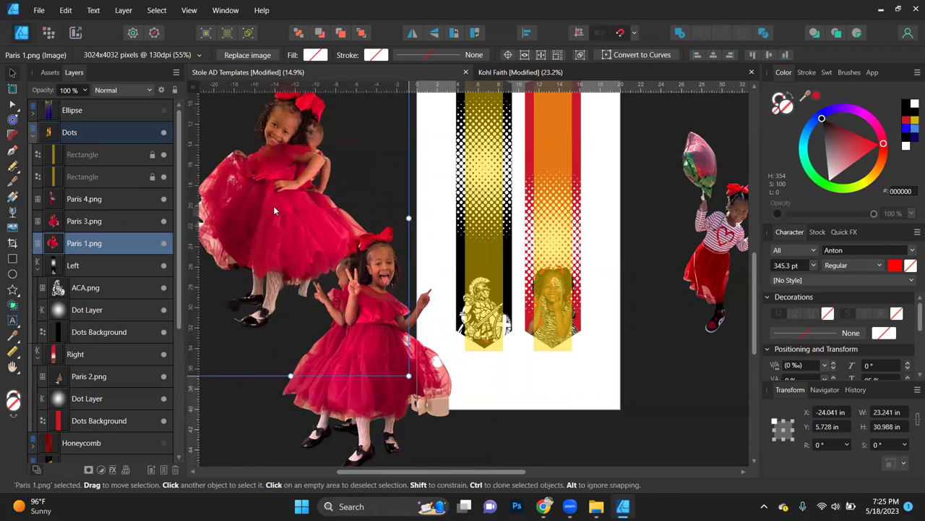
left_click(373, 351)
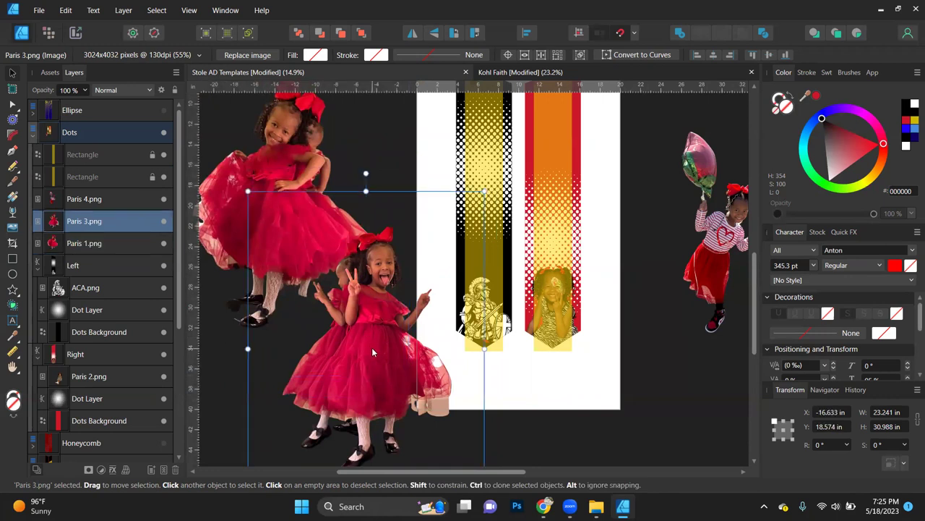
scroll(637, 353, "right", 2)
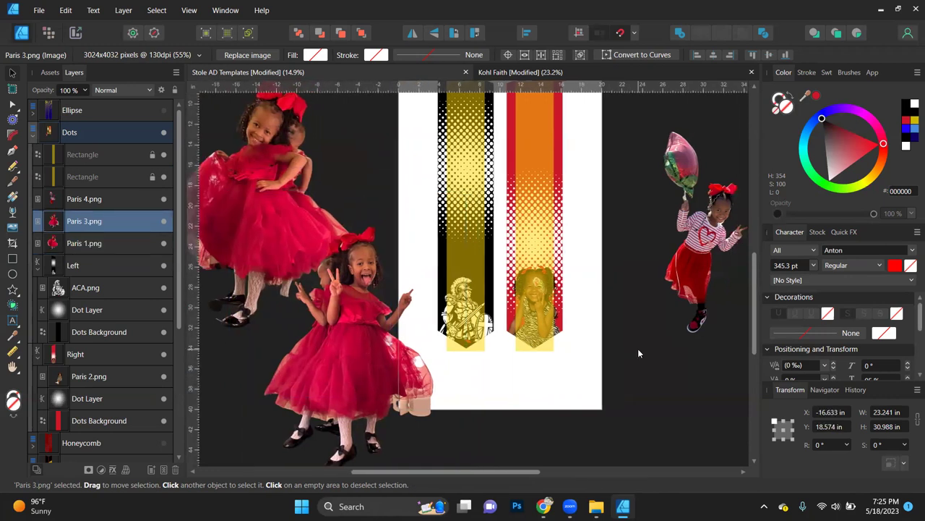
left_click(638, 352)
left_click_drag(539, 216, 438, 209)
left_click(358, 300)
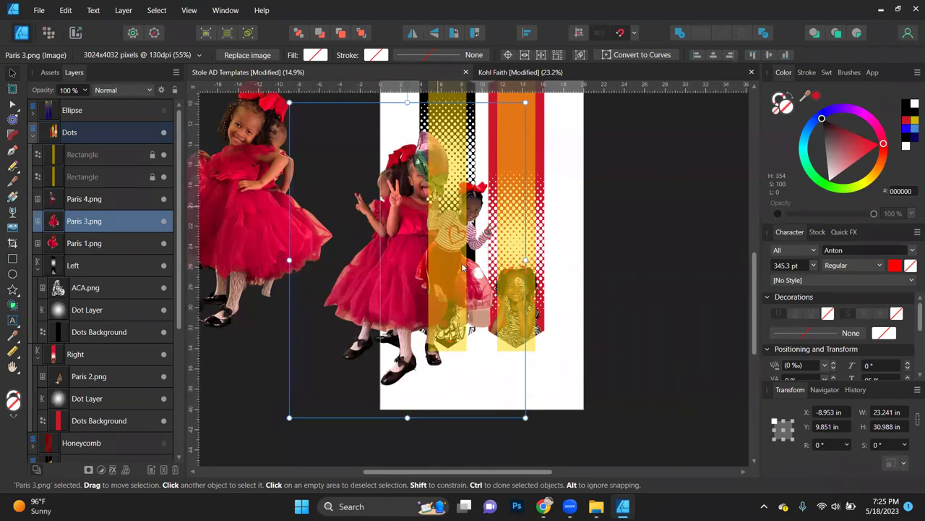
left_click(265, 286)
left_click_drag(251, 292, 237, 299)
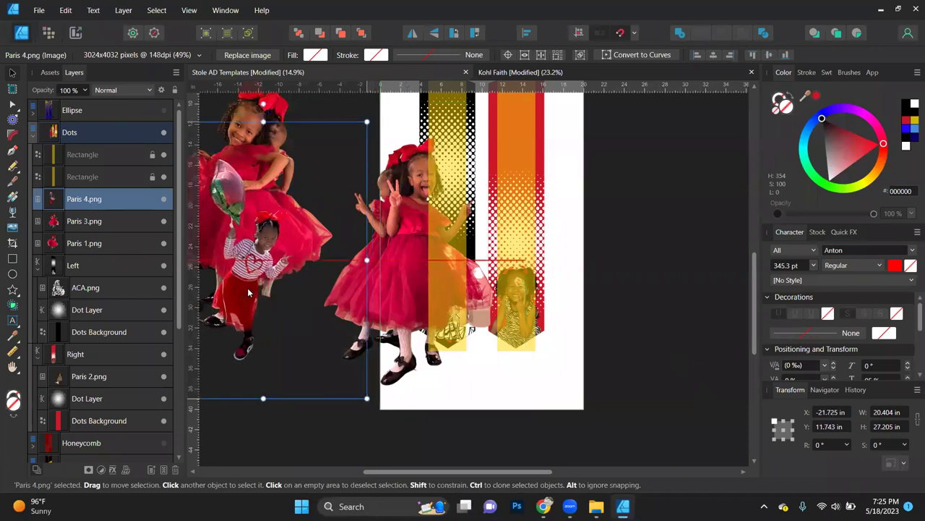
Step: Shrink Paris 3.png, the peace-sign photo, and place it over the red stole
left_click_drag(417, 286, 529, 288)
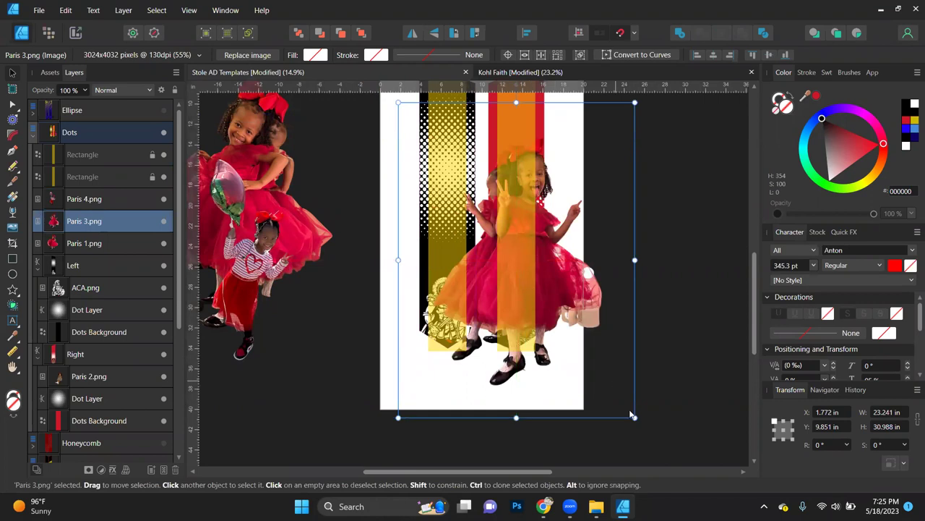
left_click_drag(634, 417, 527, 274)
left_click_drag(483, 211, 536, 279)
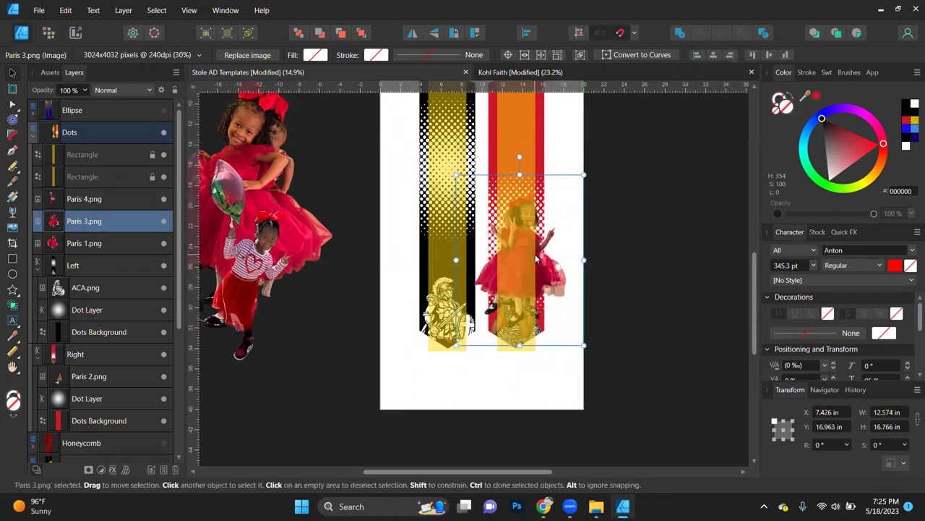
scroll(535, 253, "up", 2)
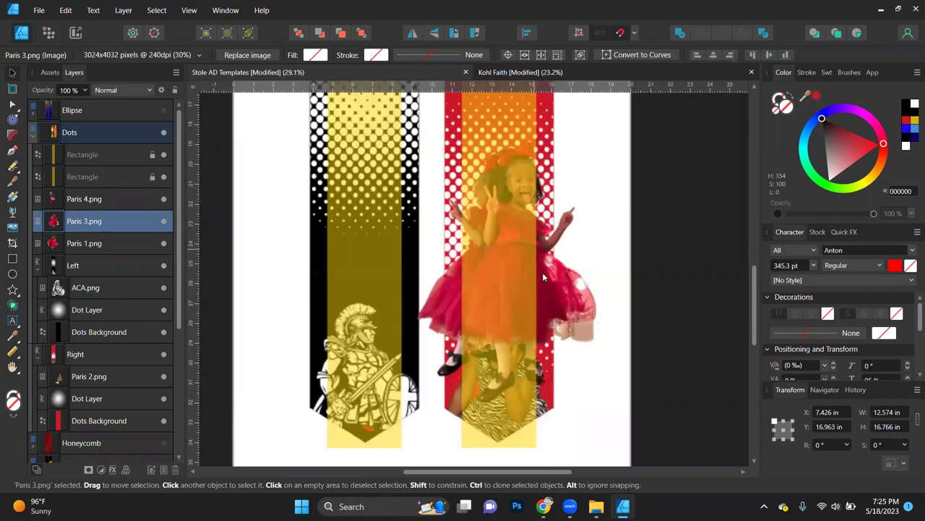
scroll(535, 253, "up", 1)
left_click_drag(562, 297, 556, 311)
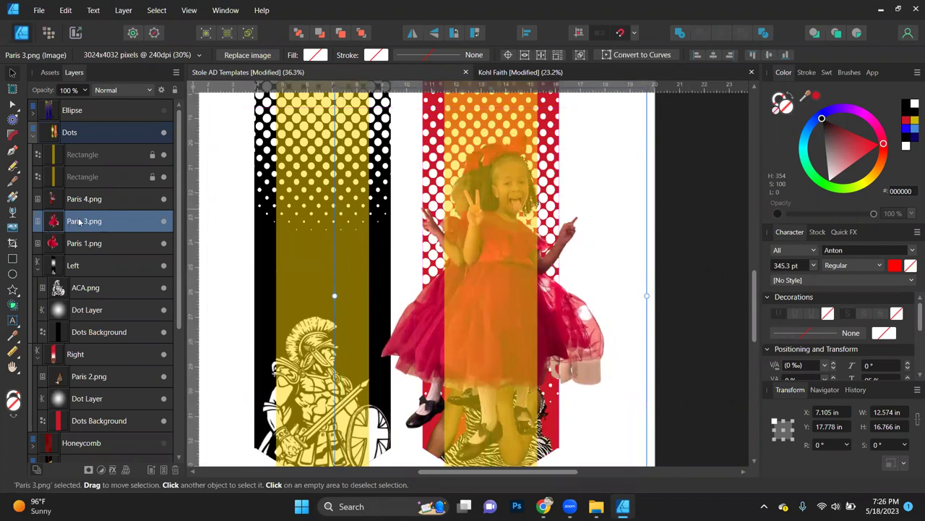
Step: Clip Paris 3.png into the Right group and move it back one, behind the zebra-dress photo
left_click_drag(80, 222, 82, 367)
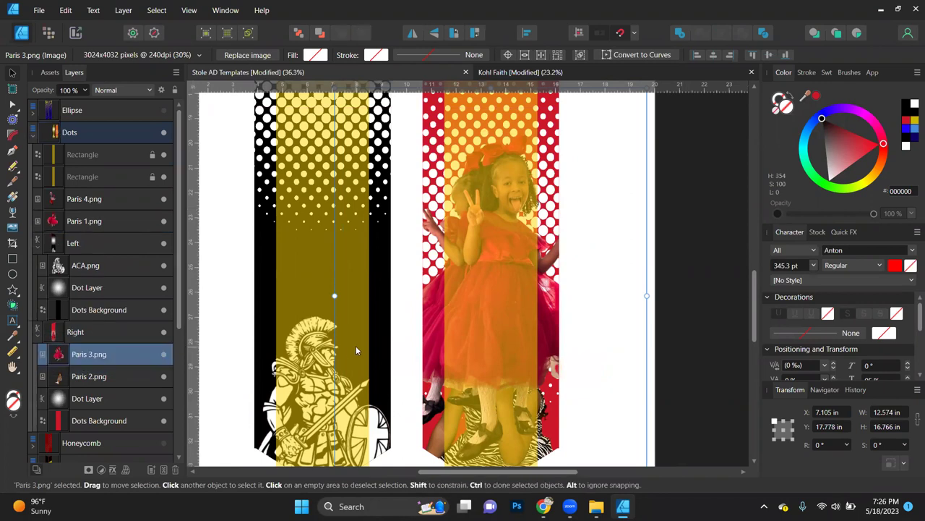
scroll(527, 348, "down", 1)
scroll(527, 352, "down", 3)
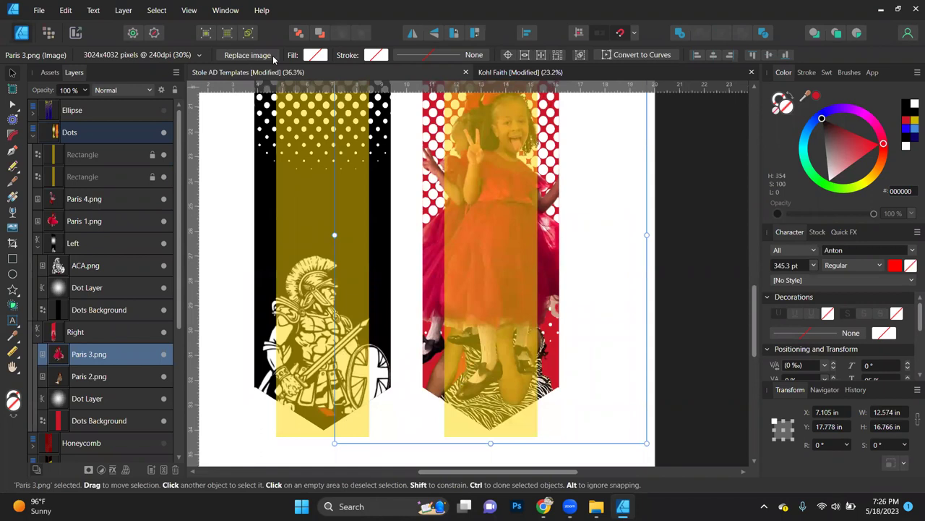
left_click(322, 33)
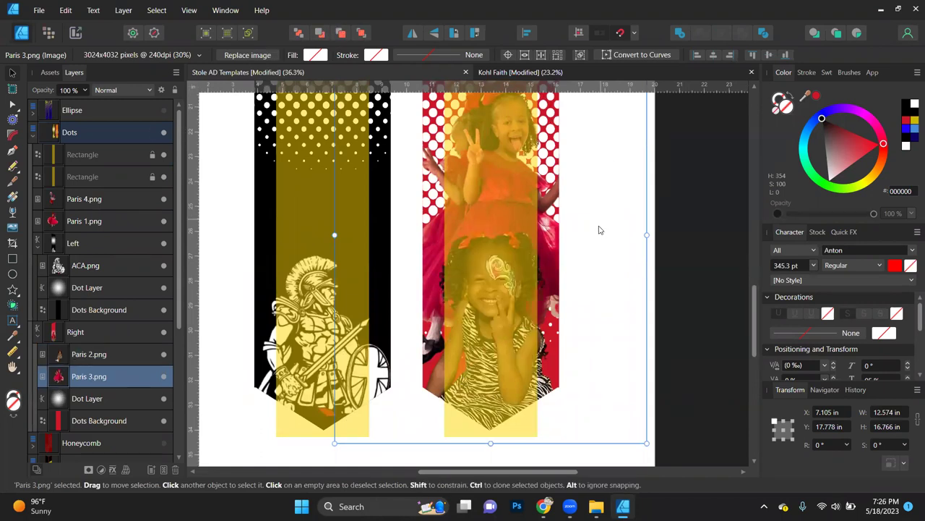
scroll(598, 230, "up", 2)
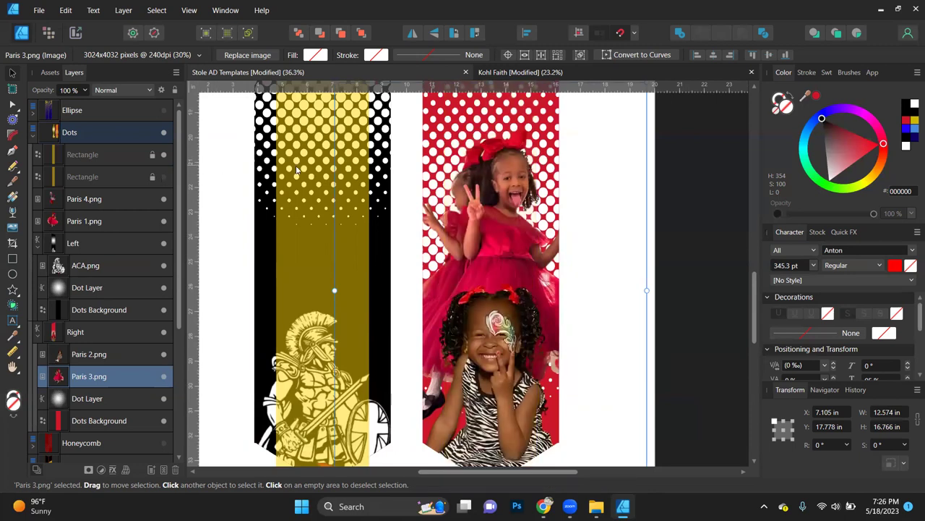
Step: Try a dark greyish-brown tint on Paris 3.png, then revert it to black
key("ctrl+0")
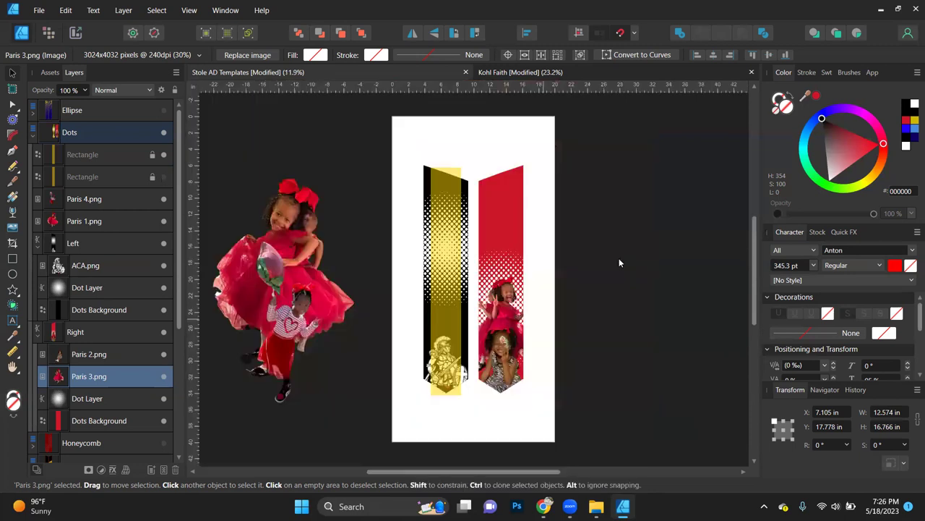
scroll(504, 325, "up", 3)
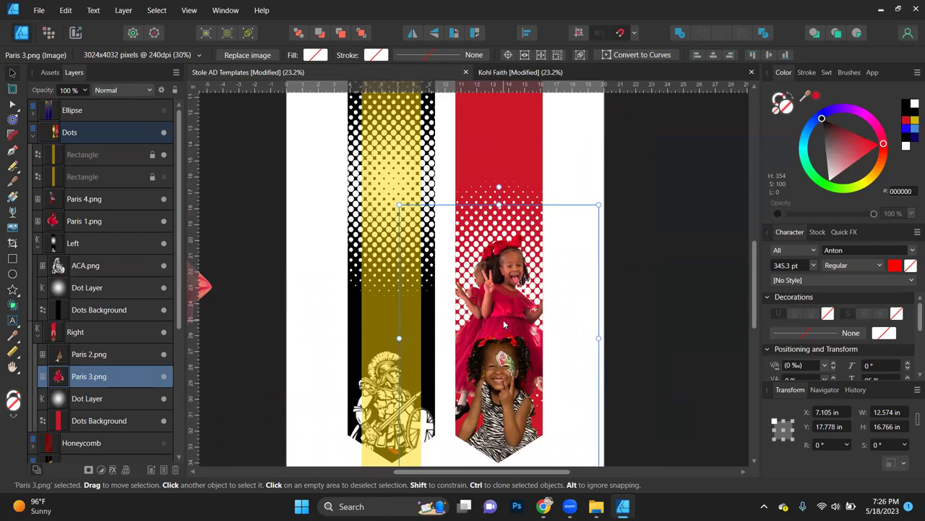
left_click(835, 152)
key("ctrl+z")
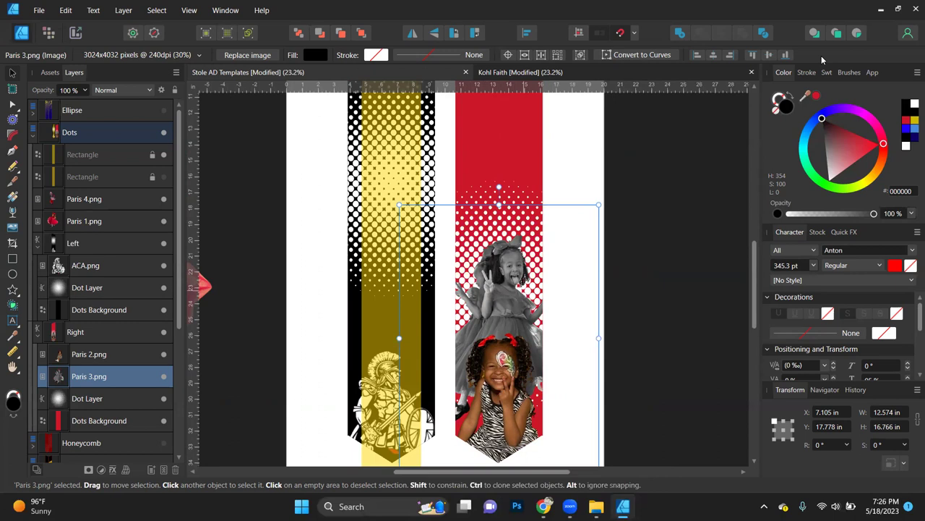
Step: Keep the black fill, reveal the gradient rectangle, and enlarge Paris 3.png to 13.23 × 17.639 in
left_click(776, 113)
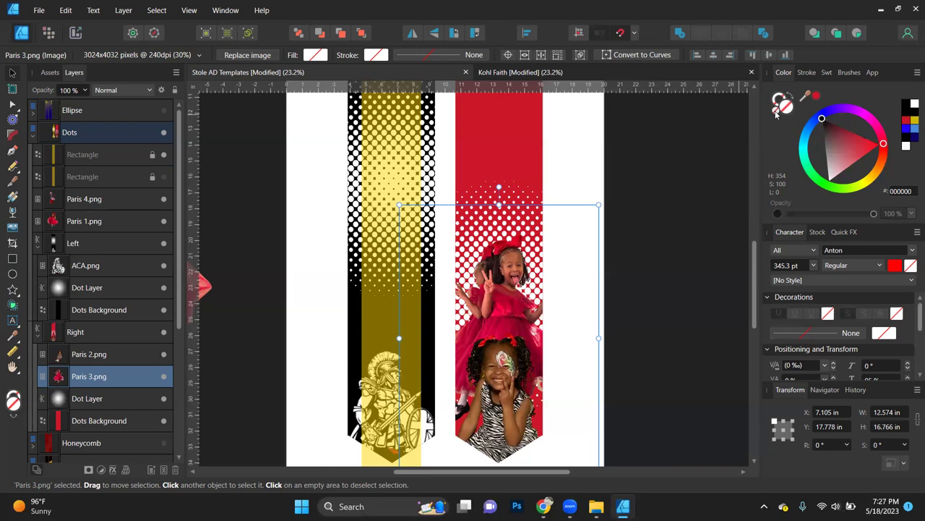
left_click(839, 147)
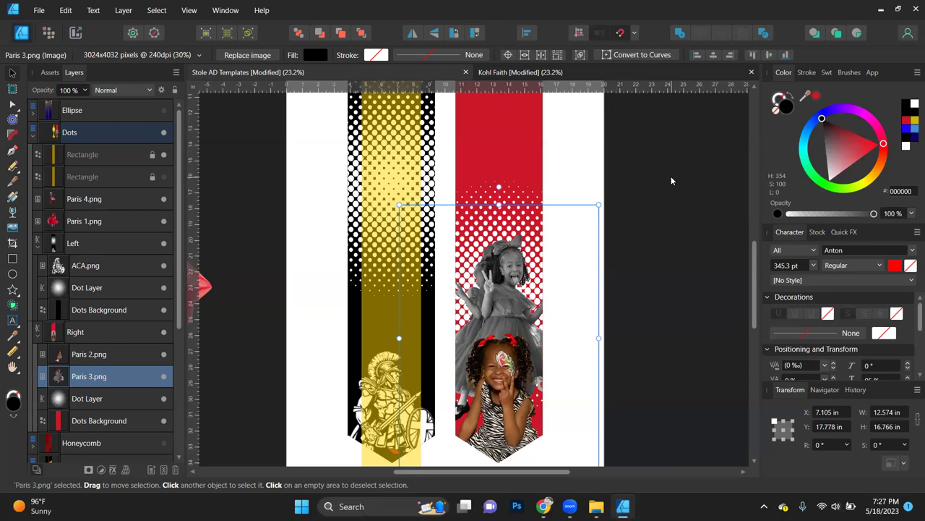
left_click(163, 177)
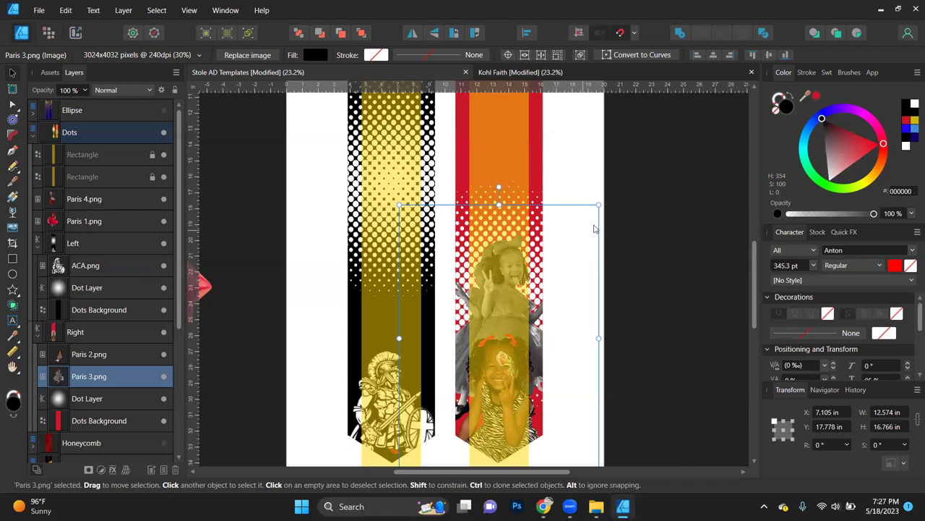
left_click_drag(599, 205, 609, 191)
left_click_drag(544, 329, 539, 337)
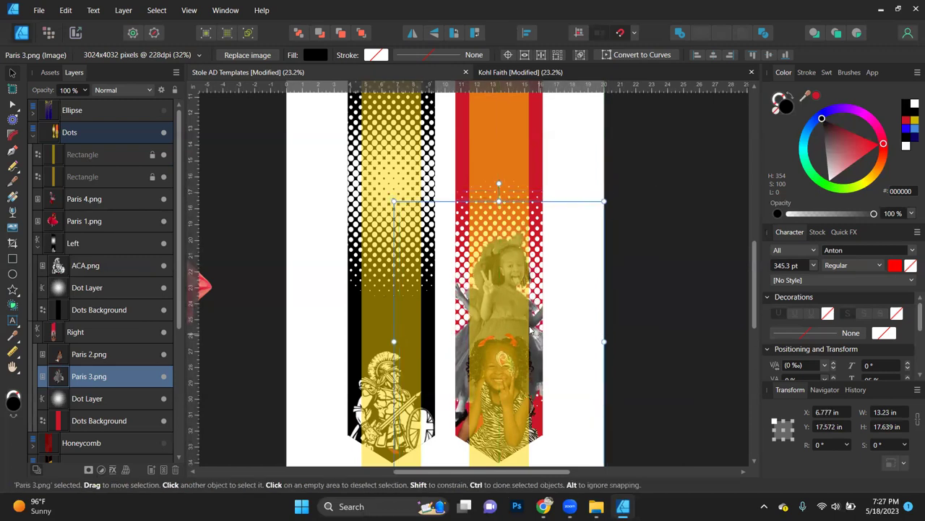
Step: Move the balloon girl photo closer to the stoles
left_click(323, 237)
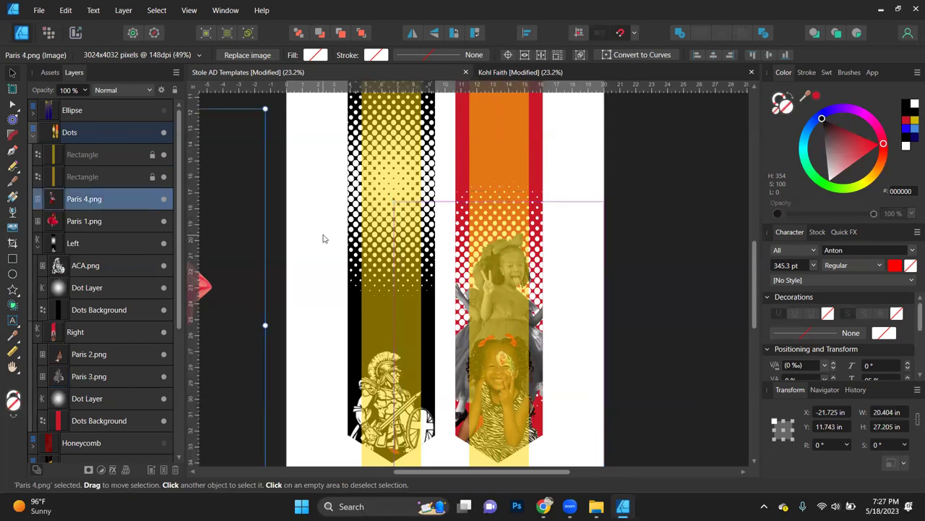
left_click_drag(323, 237, 382, 272)
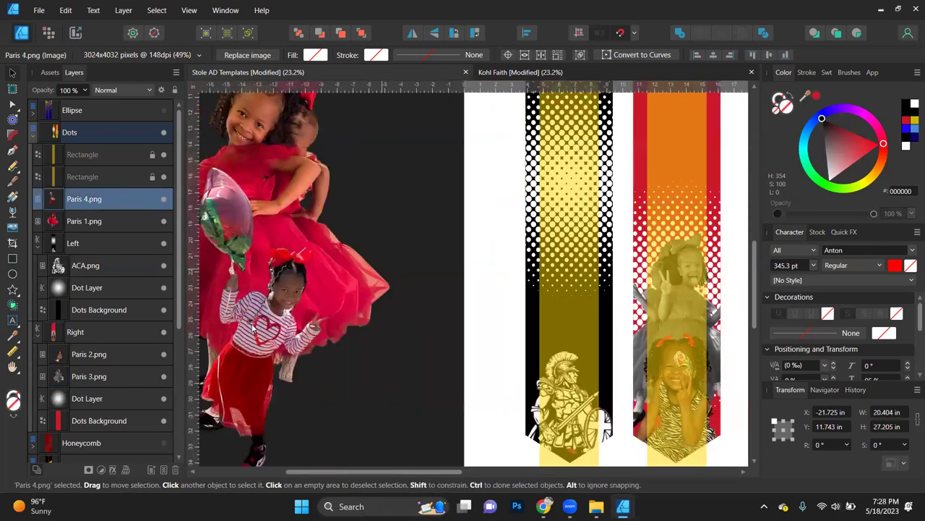
left_click_drag(253, 327, 439, 288)
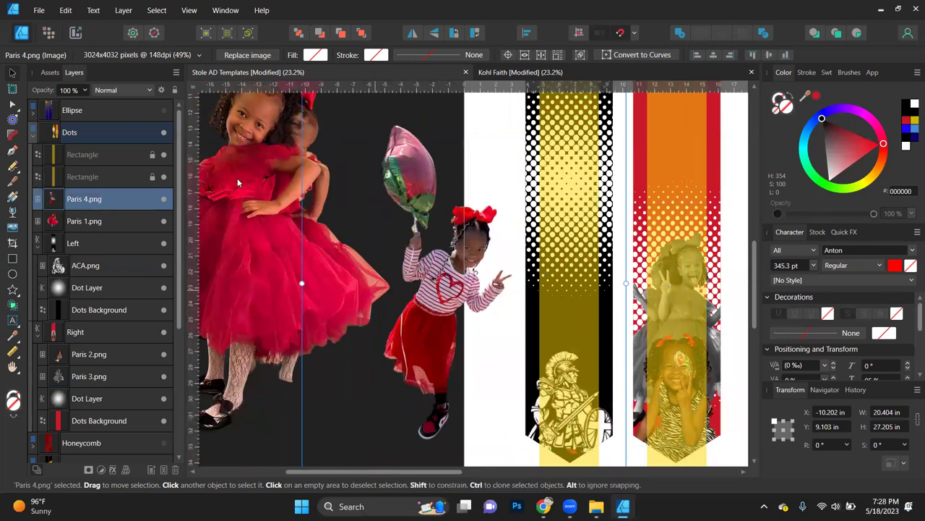
Step: Bring Paris 1.png, the red-dress photo, over the stoles and scale it down
left_click(259, 214)
left_click_drag(538, 235, 588, 301)
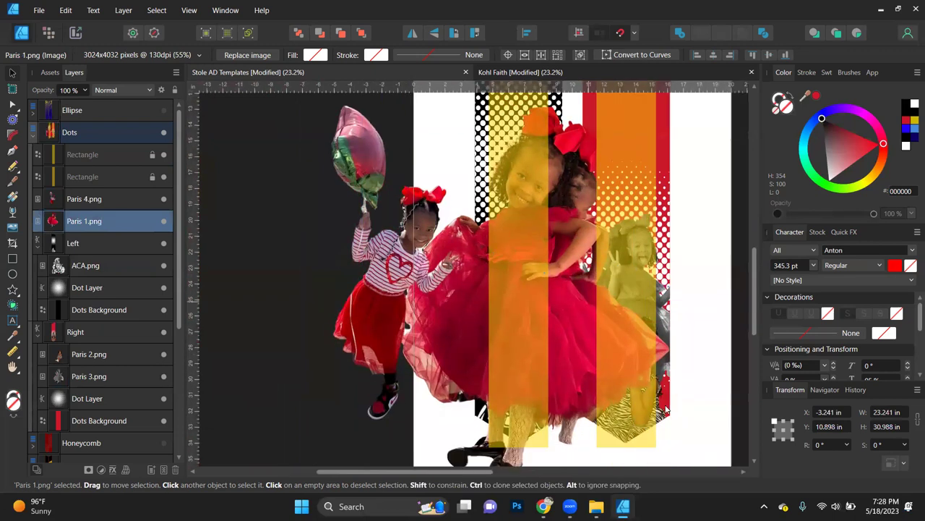
scroll(666, 410, "down", 3)
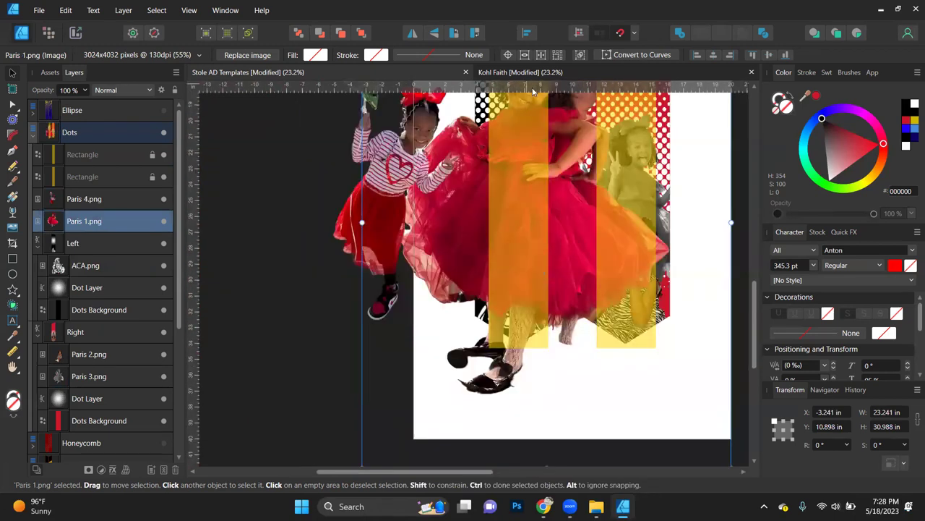
scroll(542, 213, "down", 5)
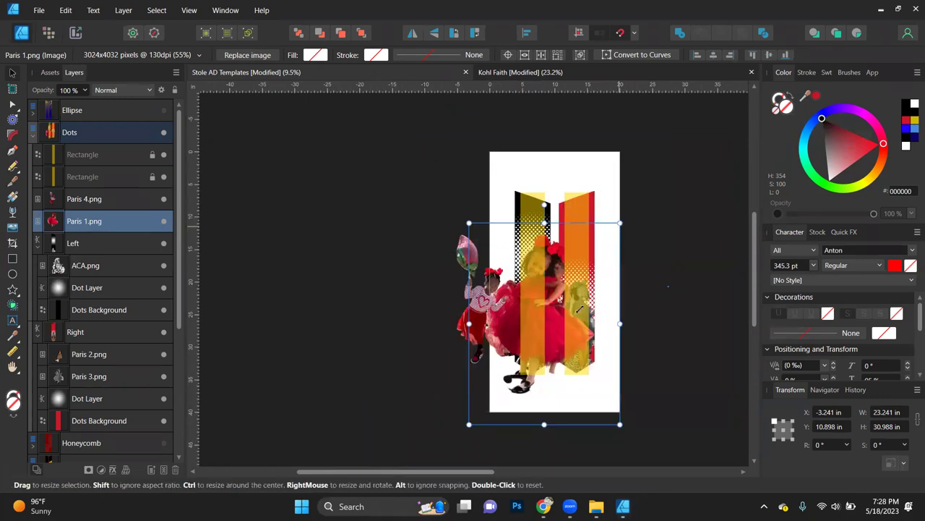
left_click_drag(579, 309, 499, 372)
Step: Position the red-dress photo on the left stole and move it into the Left group
scroll(521, 356, "up", 5)
scroll(484, 366, "down", 2)
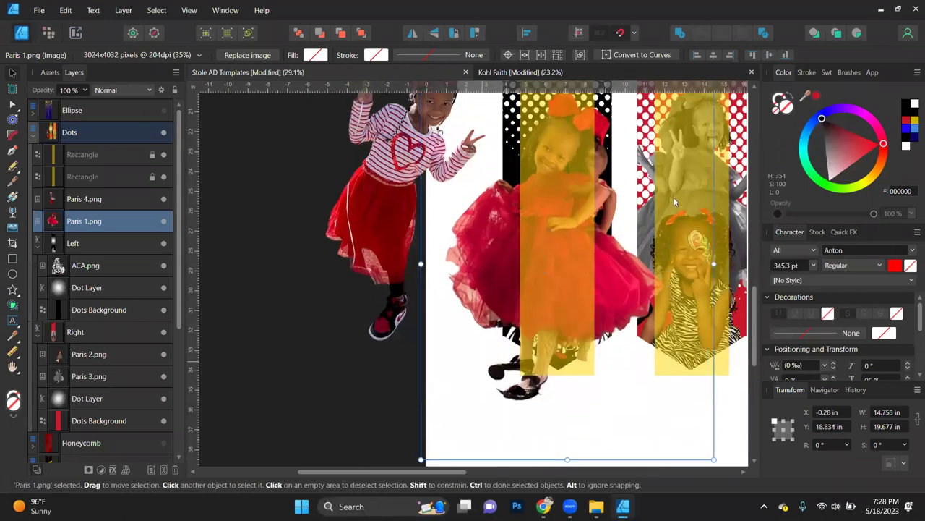
scroll(674, 202, "up", 2)
left_click_drag(714, 143, 651, 227)
left_click_drag(499, 345, 519, 318)
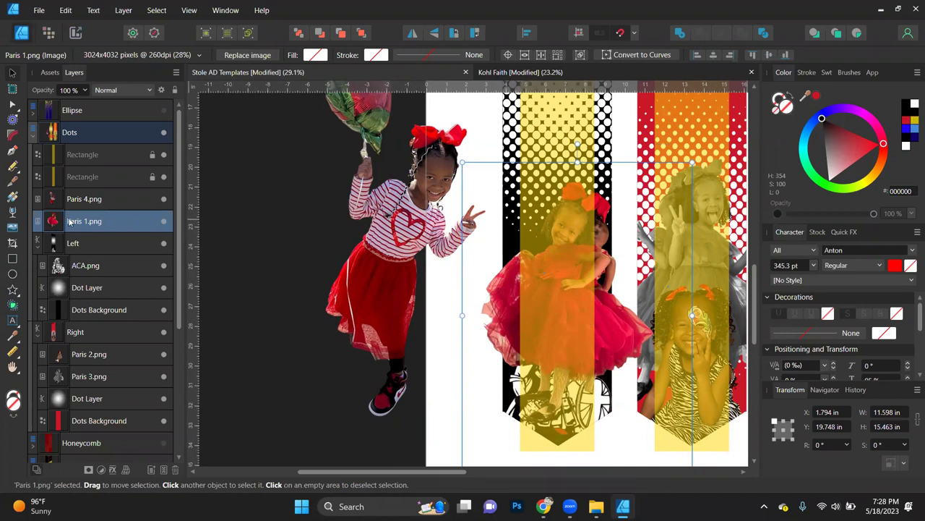
left_click_drag(71, 249, 320, 36)
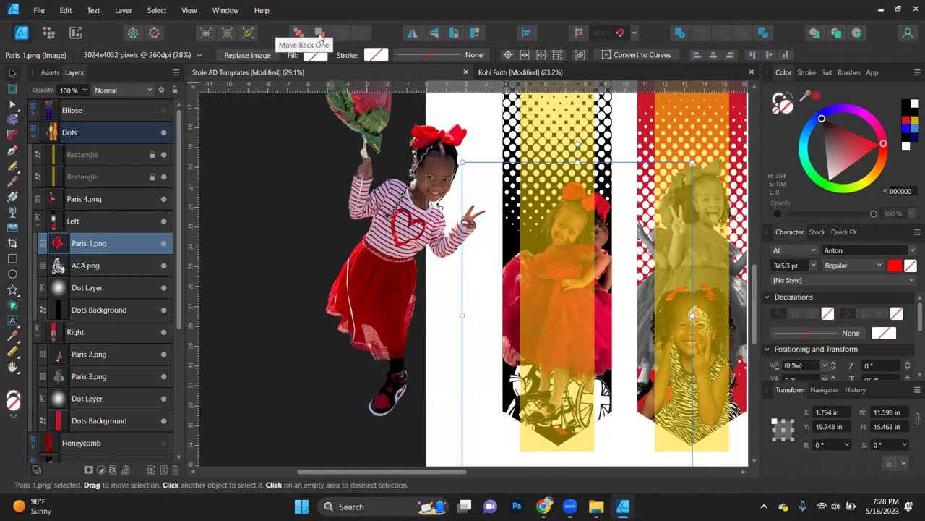
Step: Send the red-dress photo behind the mascot, then move and scale down the striped-shirt photo
left_click(321, 36)
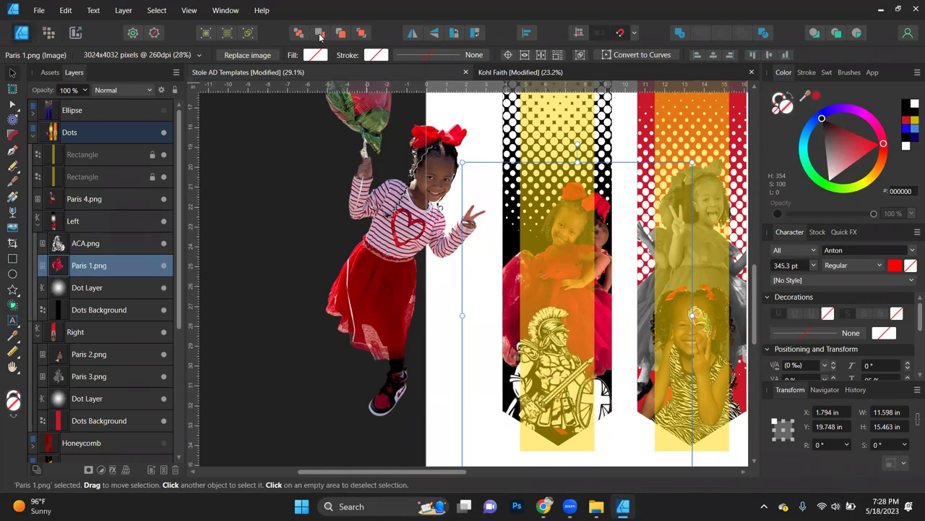
left_click(377, 246)
left_click_drag(538, 208, 599, 230)
scroll(571, 217, "up", 3)
scroll(599, 229, "down", 3)
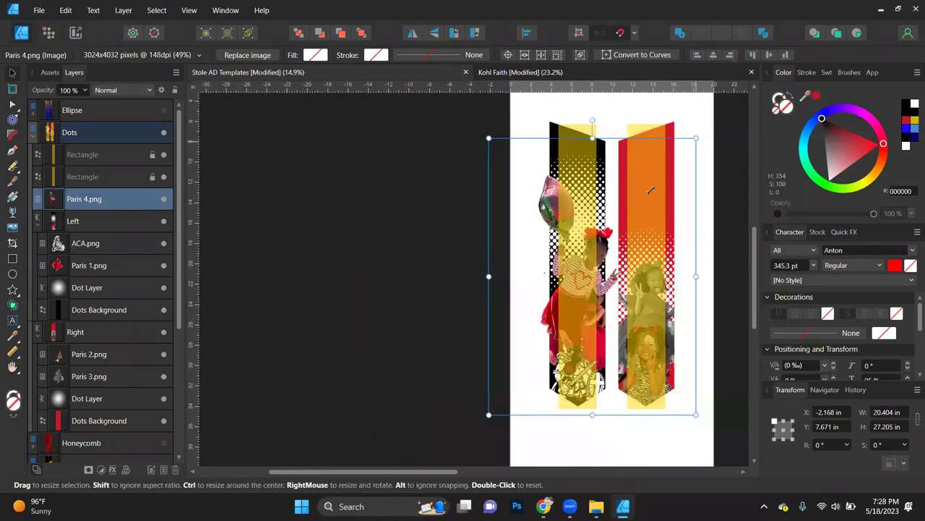
left_click_drag(696, 138, 647, 201)
left_click_drag(553, 325, 569, 293)
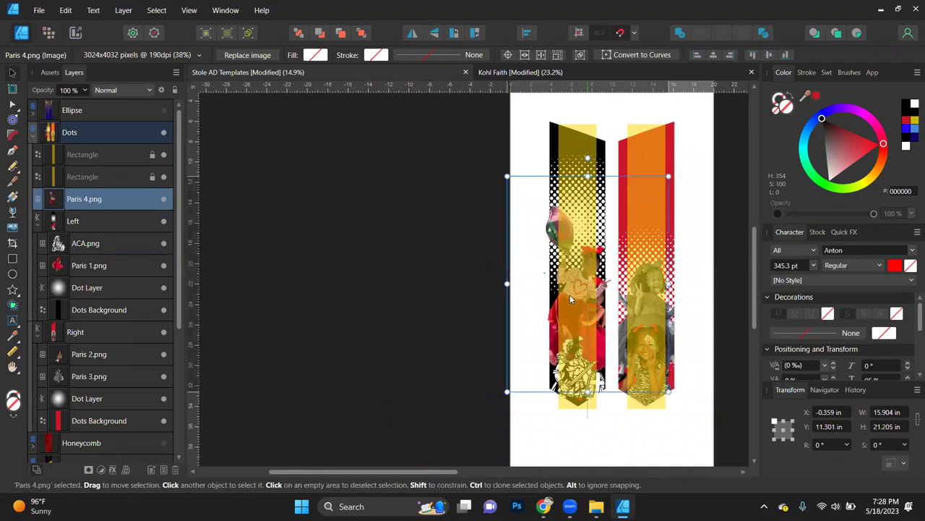
Step: Tilt Paris 4.png 17.9°, reposition it, and clip it into the Left group
scroll(570, 293, "up", 3)
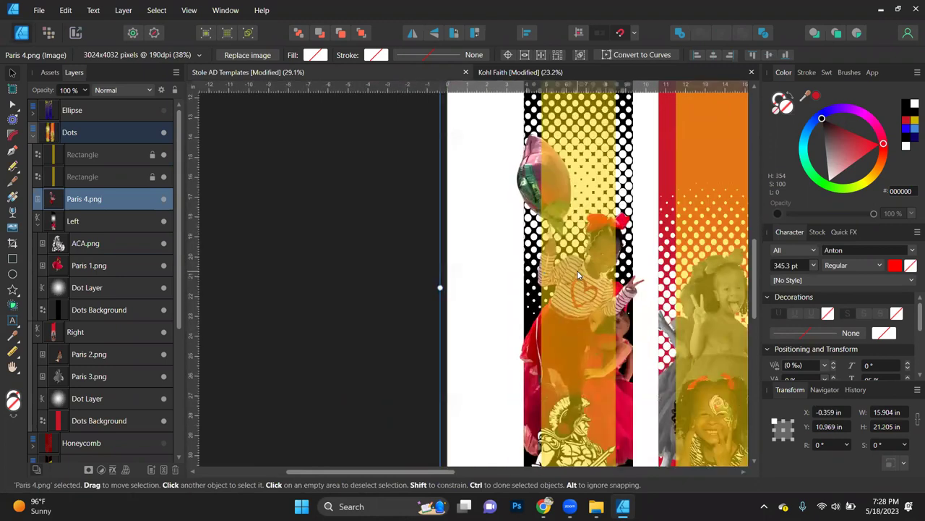
scroll(578, 275, "up", 2)
scroll(578, 275, "right", 2)
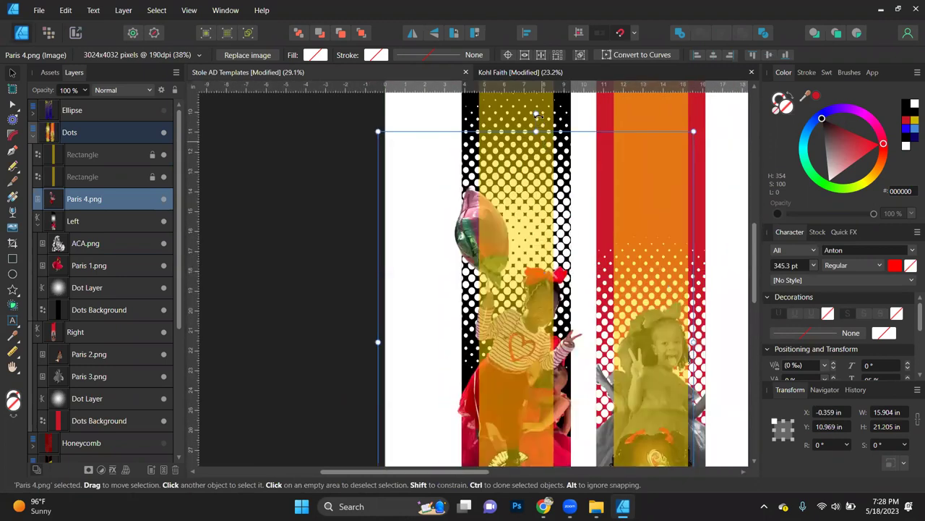
left_click_drag(537, 114, 467, 122)
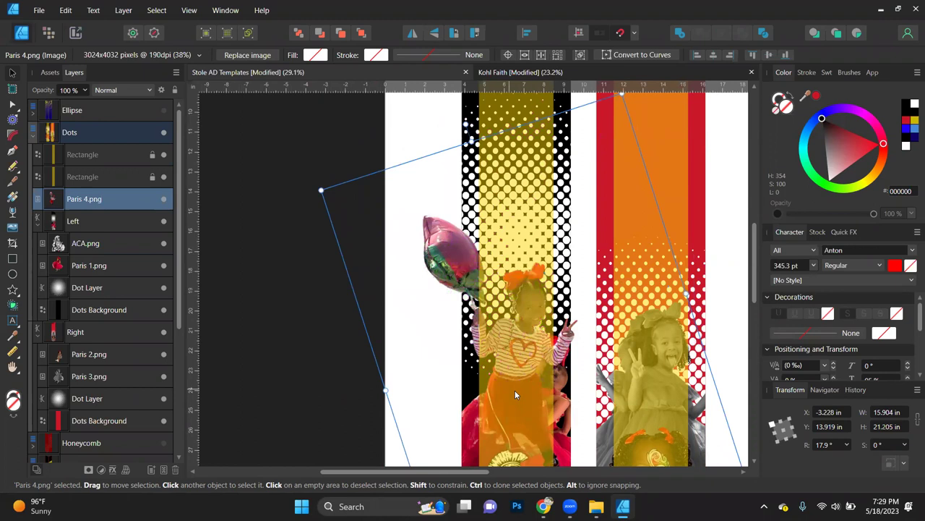
left_click_drag(515, 385, 510, 360)
left_click_drag(72, 199, 72, 276)
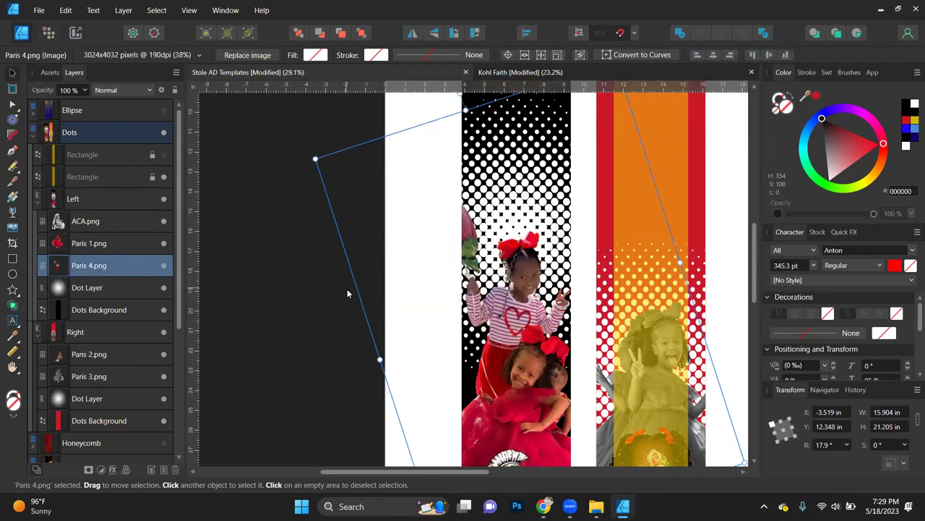
Step: Lower and centre the red-dress photo on the left stole and show the yellow overlay
scroll(347, 293, "down", 3)
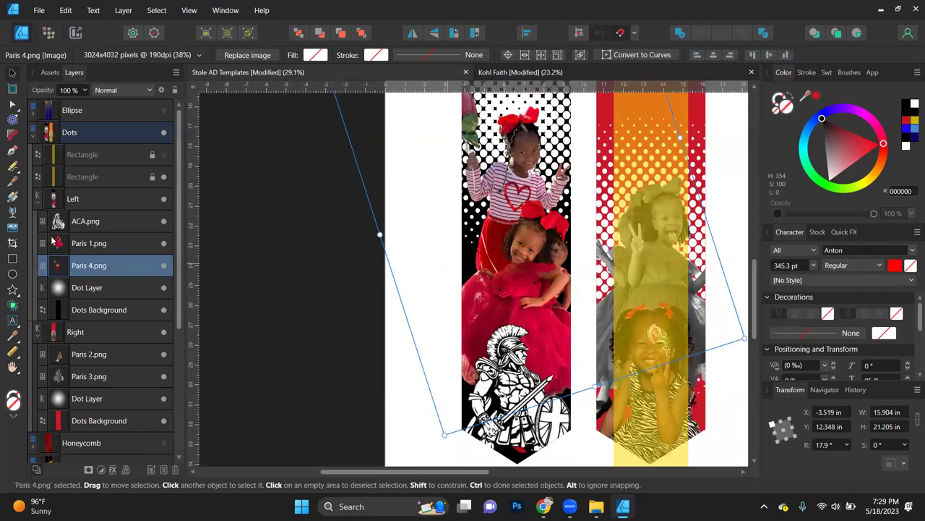
left_click(76, 246)
left_click_drag(533, 331, 533, 350)
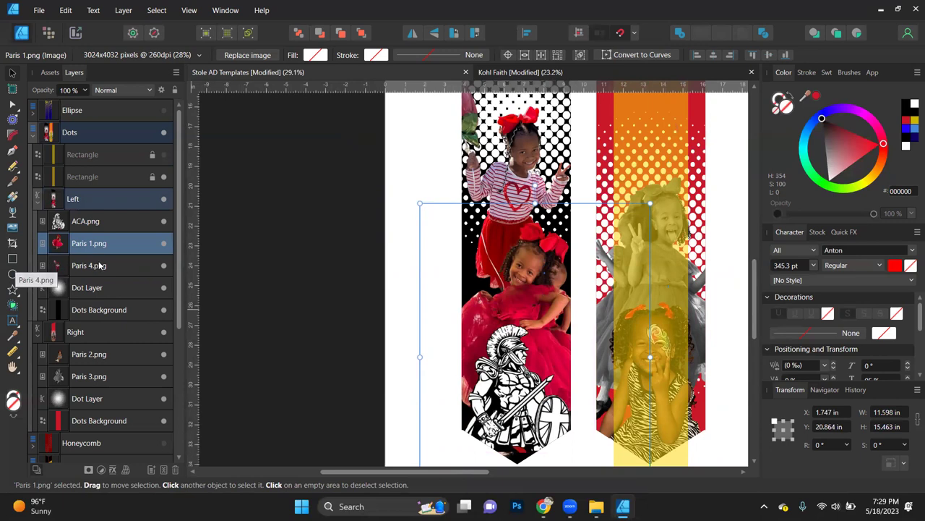
left_click(163, 154)
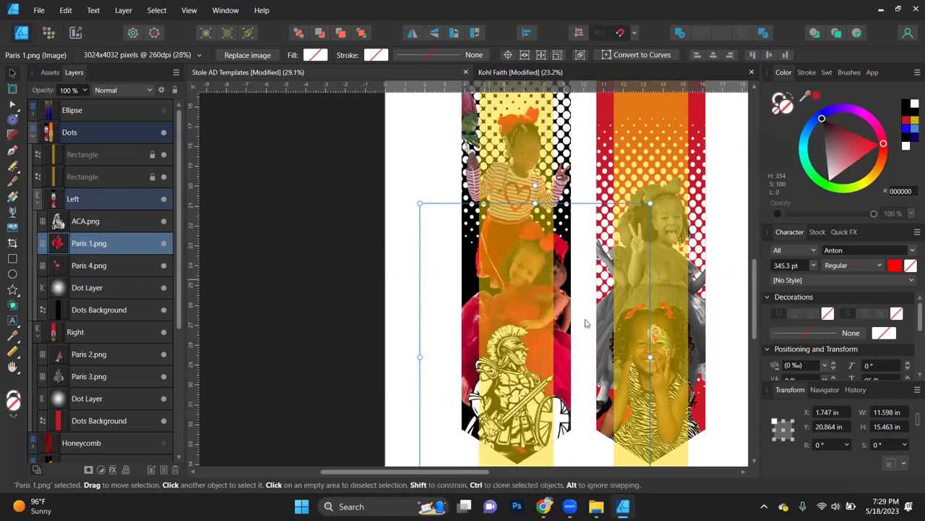
left_click_drag(576, 331, 575, 331)
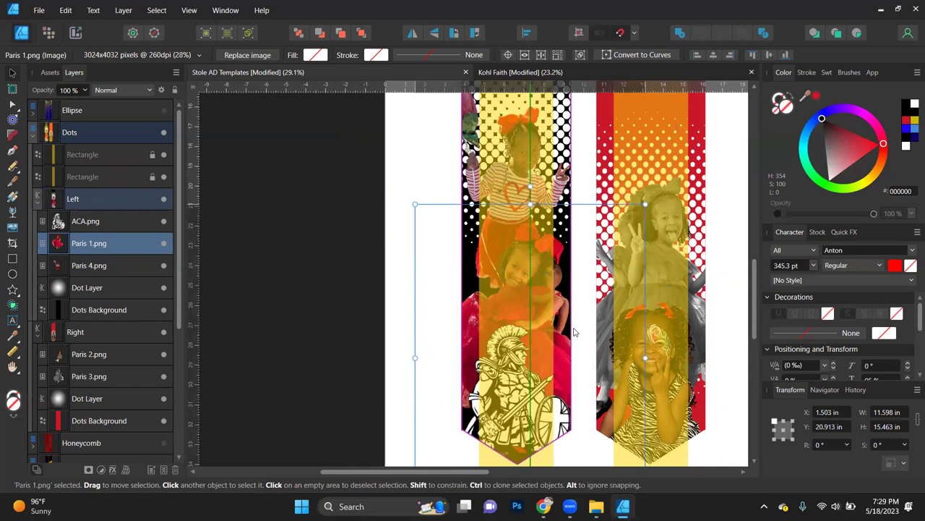
Step: Centre the striped-shirt photo on the left stole at X -4.213 in, Y 13.261 in
left_click(87, 266)
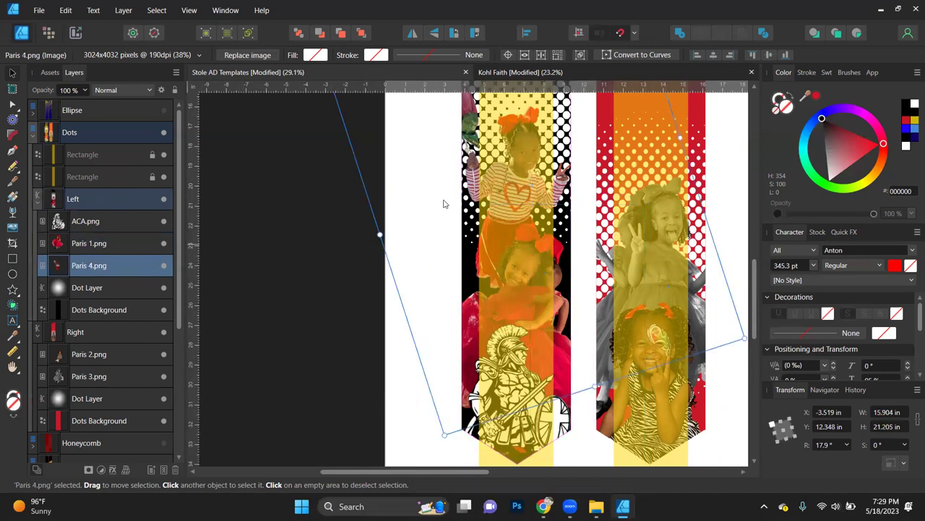
left_click_drag(525, 210, 529, 216)
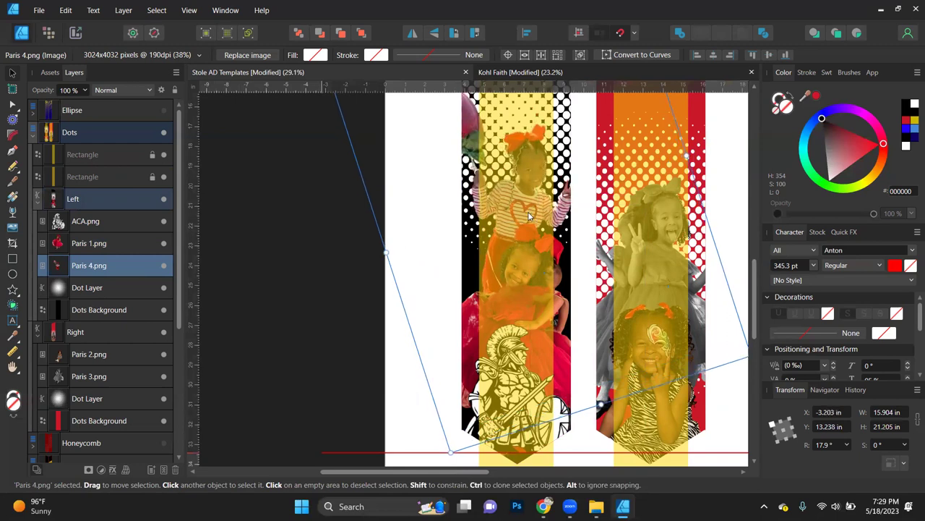
left_click_drag(528, 216, 513, 219)
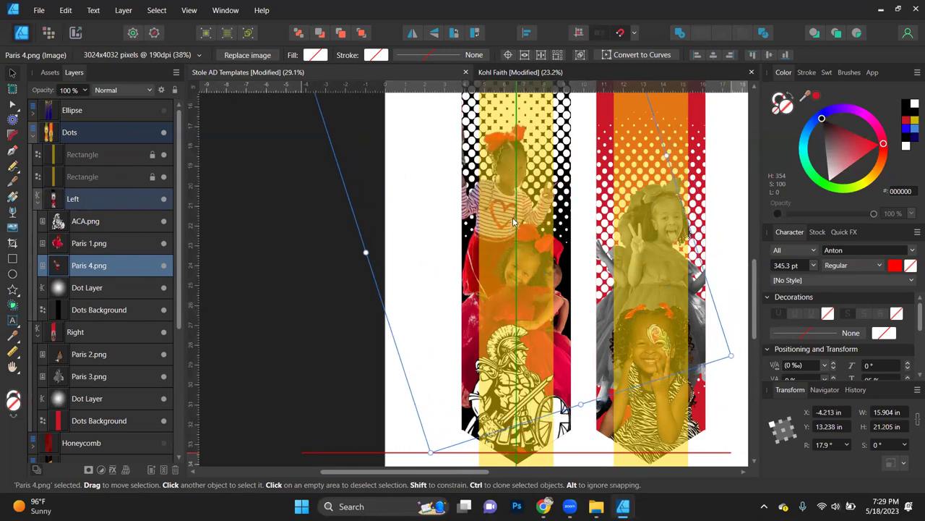
left_click_drag(514, 222, 514, 223)
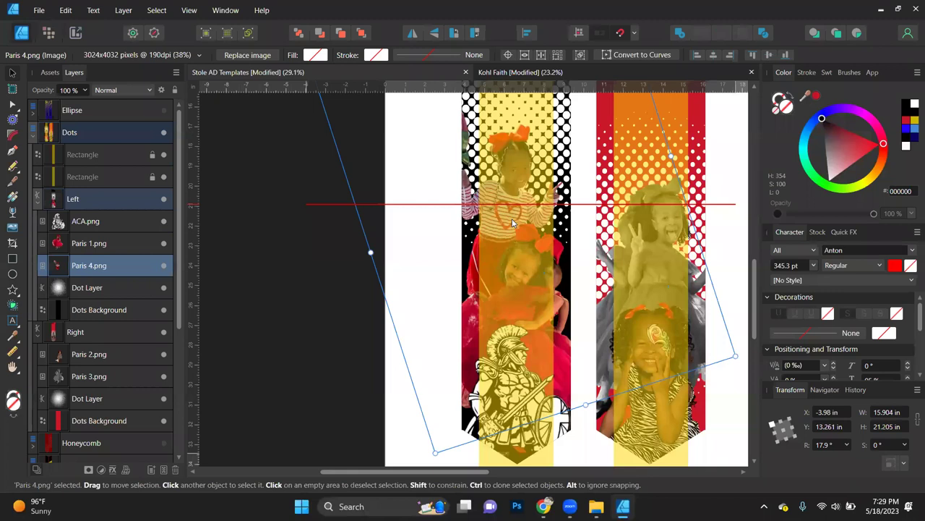
left_click_drag(514, 222, 509, 222)
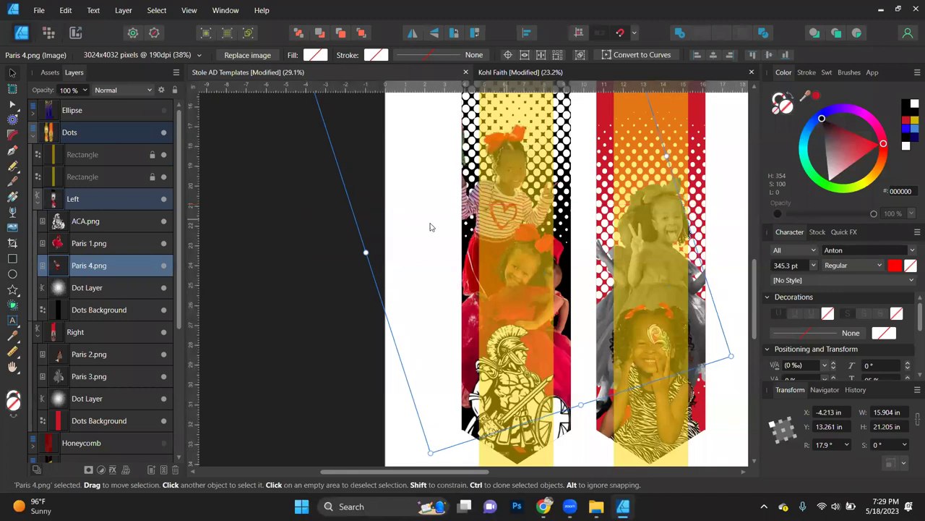
left_click(235, 334)
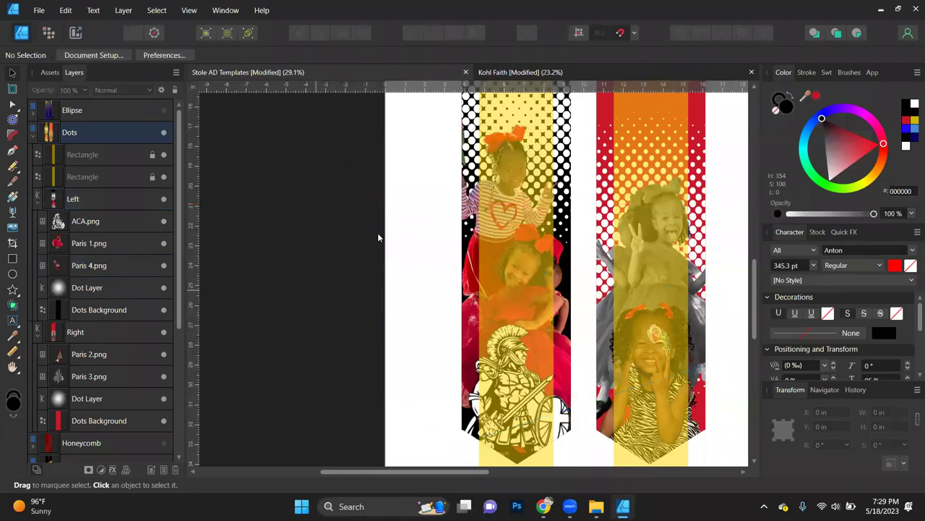
Step: Hide the yellow overlay rectangle on the left stole
left_click(163, 156)
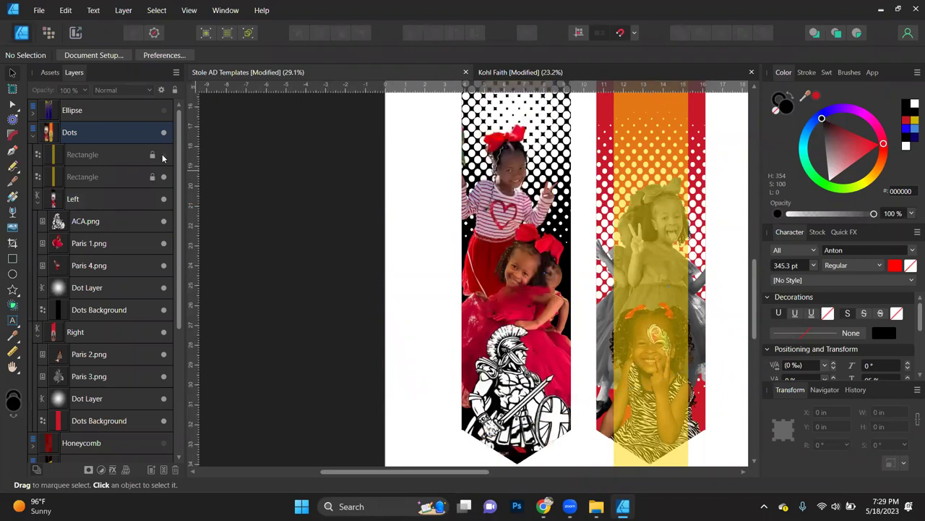
left_click(163, 156)
left_click(163, 157)
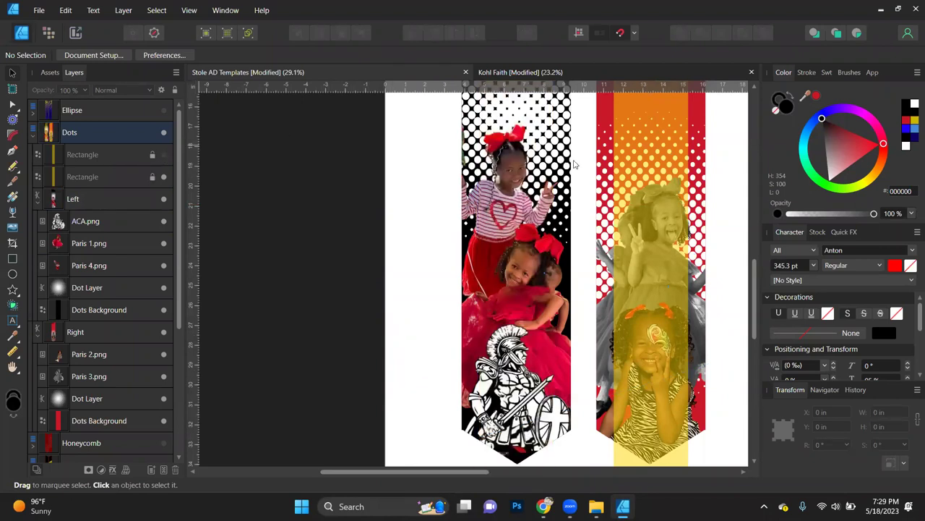
left_click(507, 201)
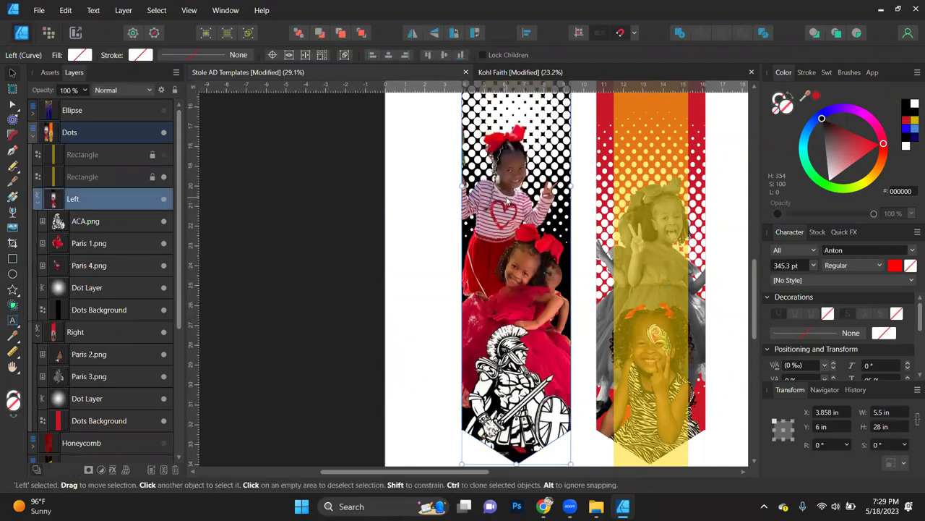
Step: Try black and red tints on Paris 4.png, then set its fill to None for full colour
left_click(86, 267)
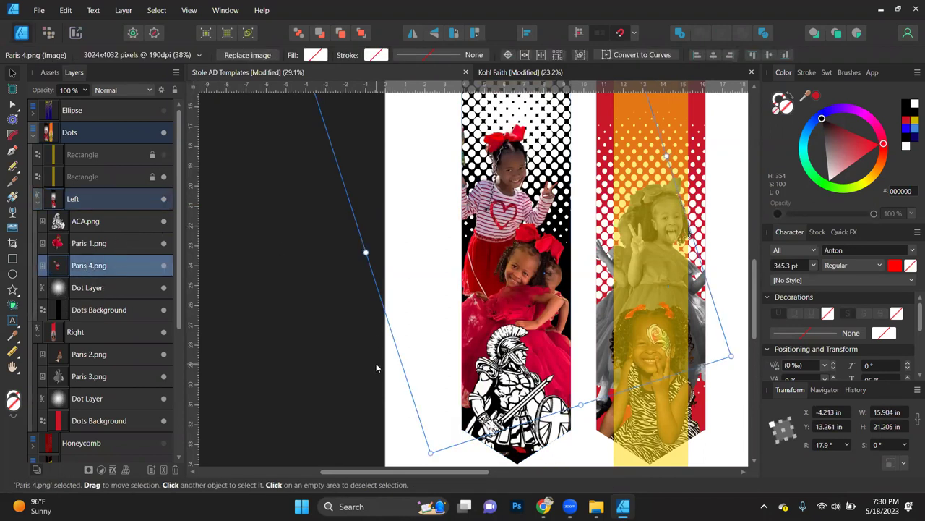
left_click(831, 132)
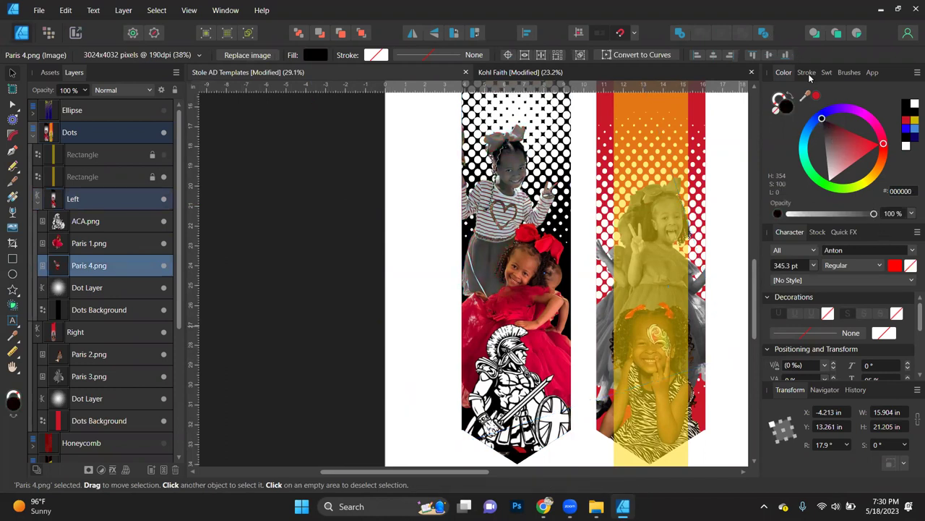
left_click(817, 100)
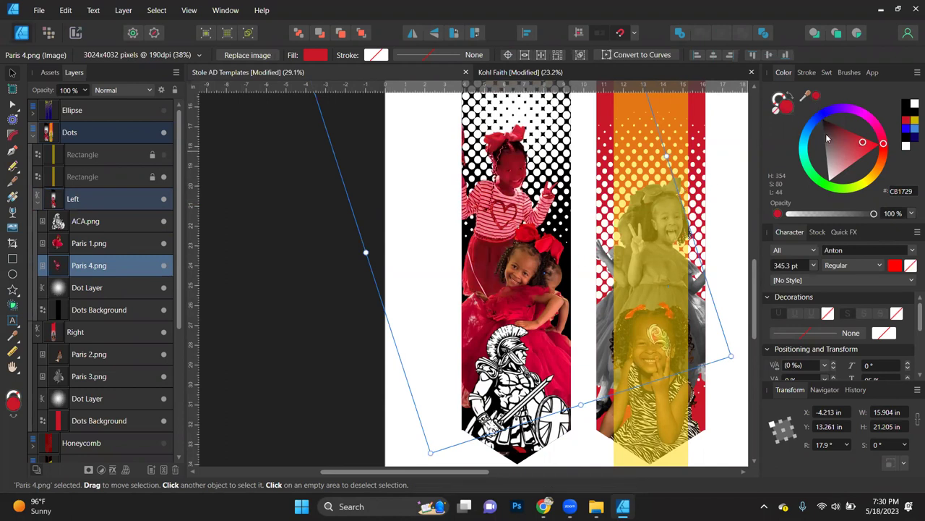
left_click_drag(838, 152, 821, 118)
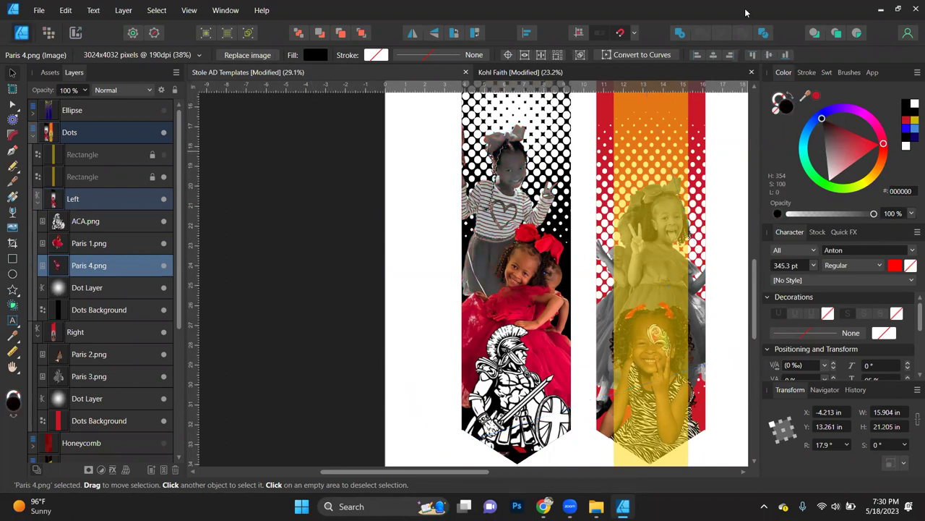
left_click(776, 110)
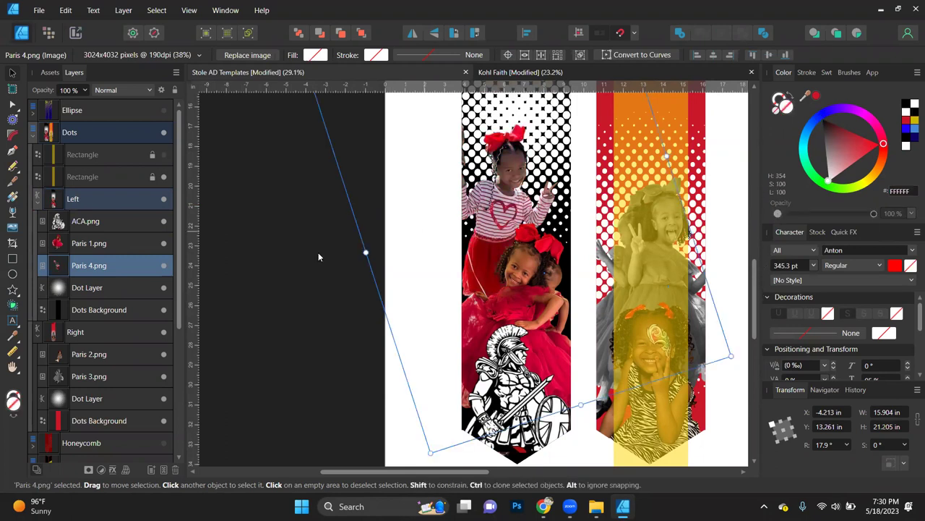
left_click(296, 291)
Step: Show the top Rectangle layer in the Dots group so the yellow overlay covers the left stole
scroll(327, 365, "up", 2)
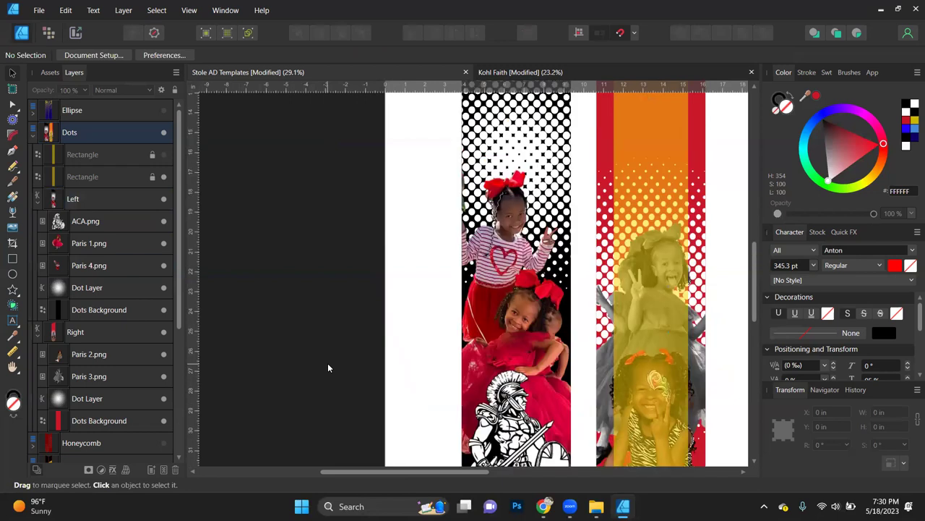
scroll(327, 363, "down", 3)
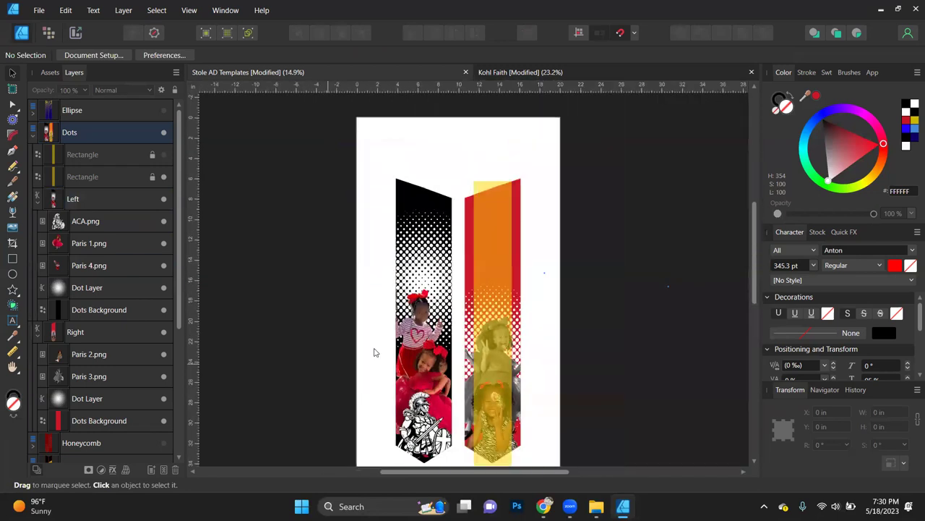
scroll(445, 324, "down", 5)
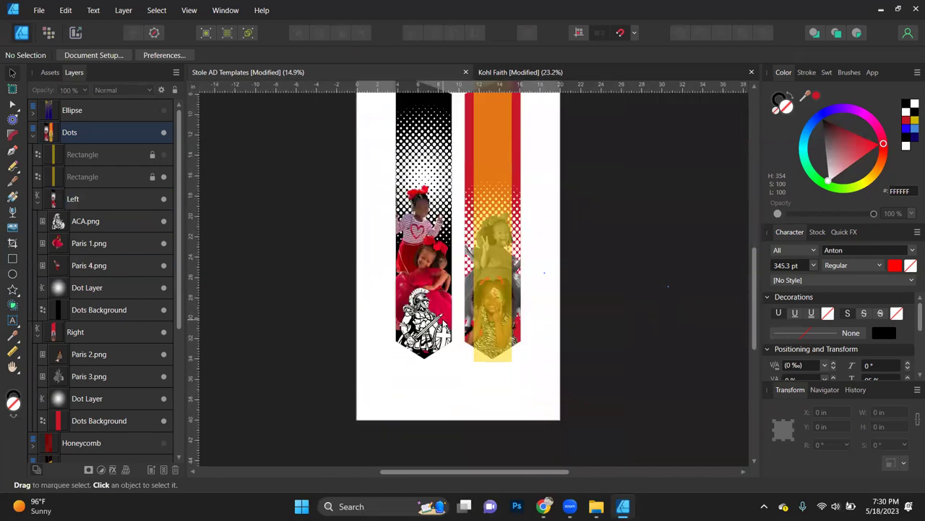
left_click(163, 154)
scroll(378, 261, "up", 1)
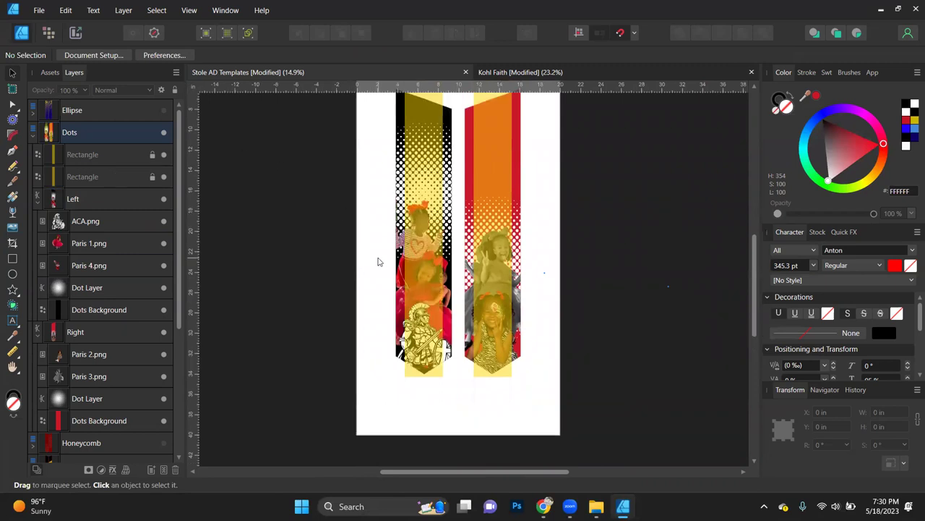
scroll(378, 261, "up", 2)
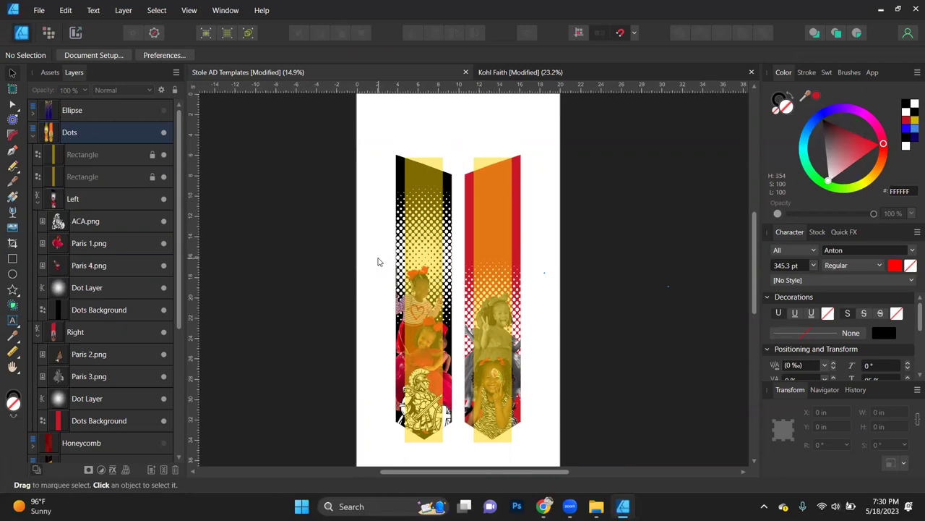
left_click(599, 66)
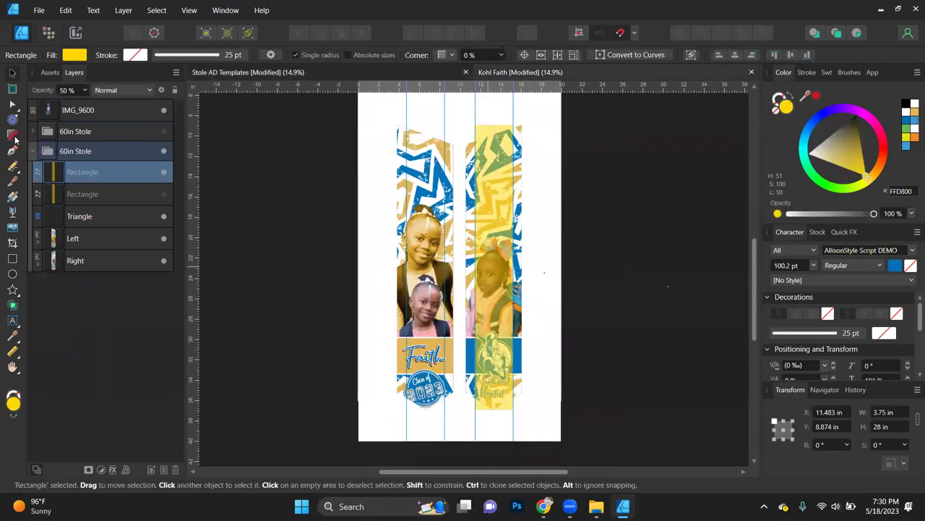
left_click(32, 152)
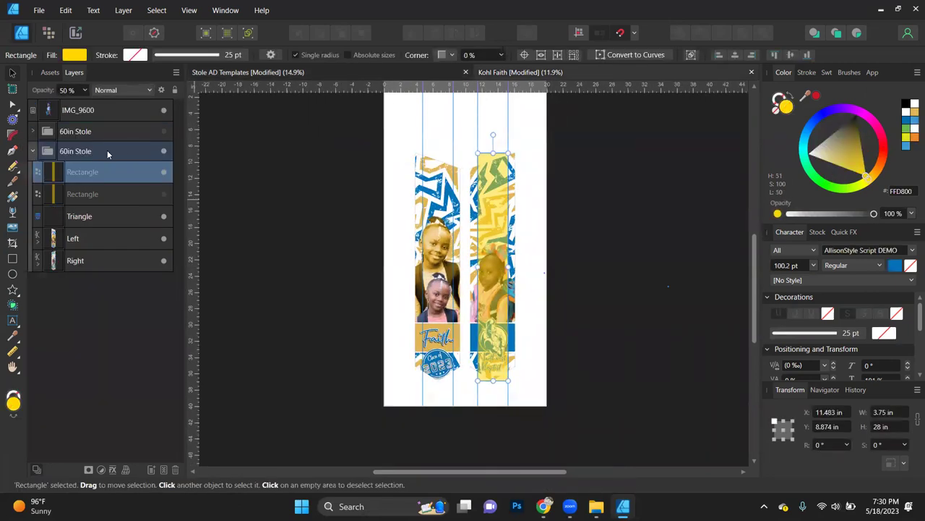
left_click(164, 131)
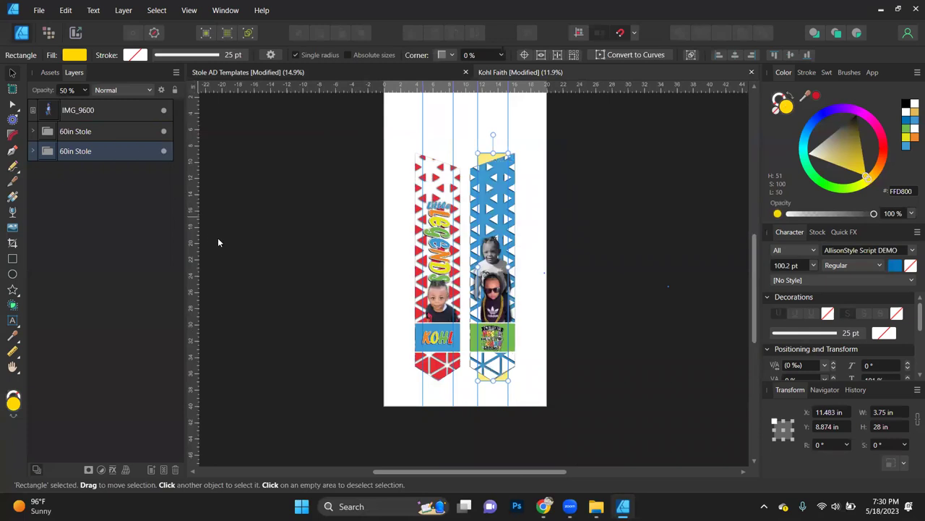
left_click(164, 132)
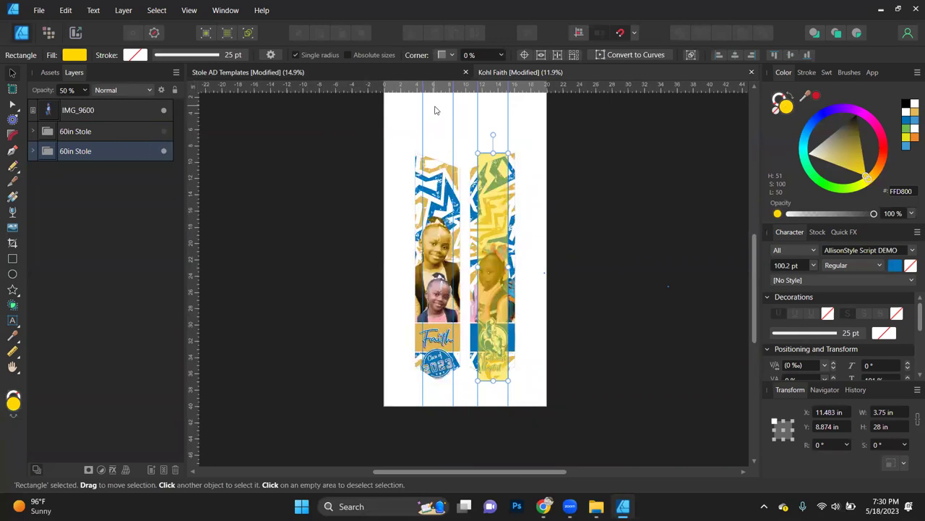
left_click(13, 352)
scroll(438, 208, "up", 2)
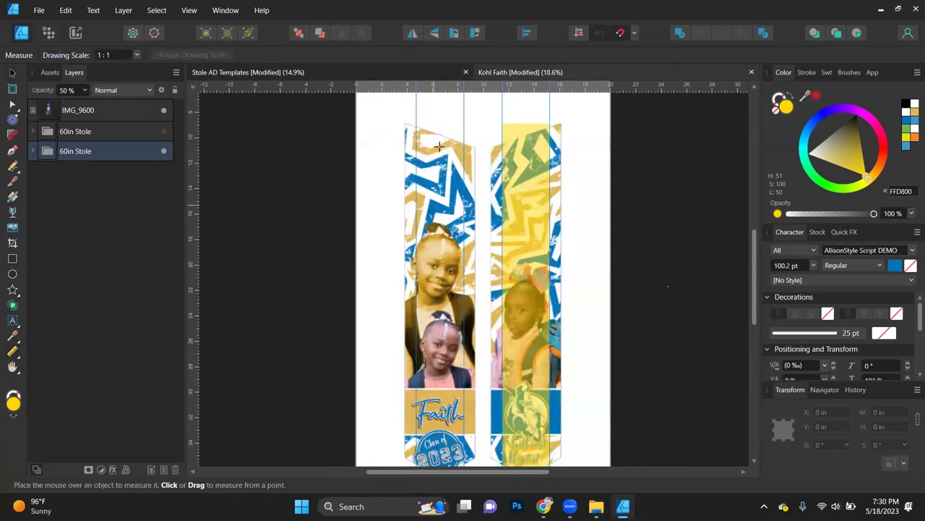
left_click_drag(437, 132, 439, 231)
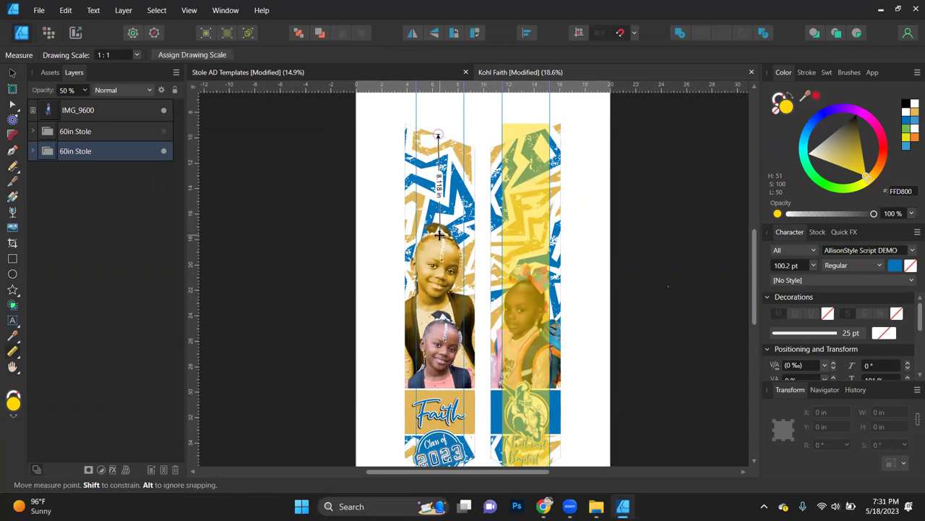
left_click_drag(529, 135, 531, 266)
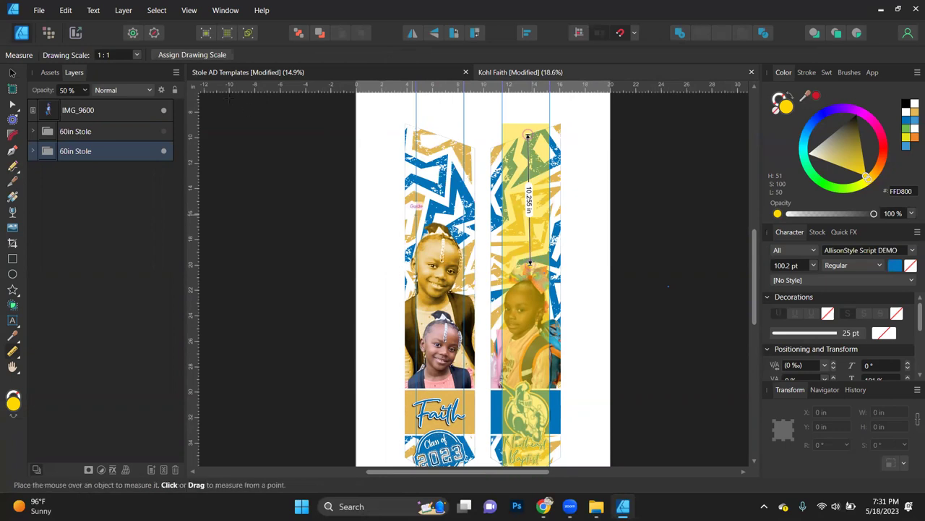
left_click(335, 72)
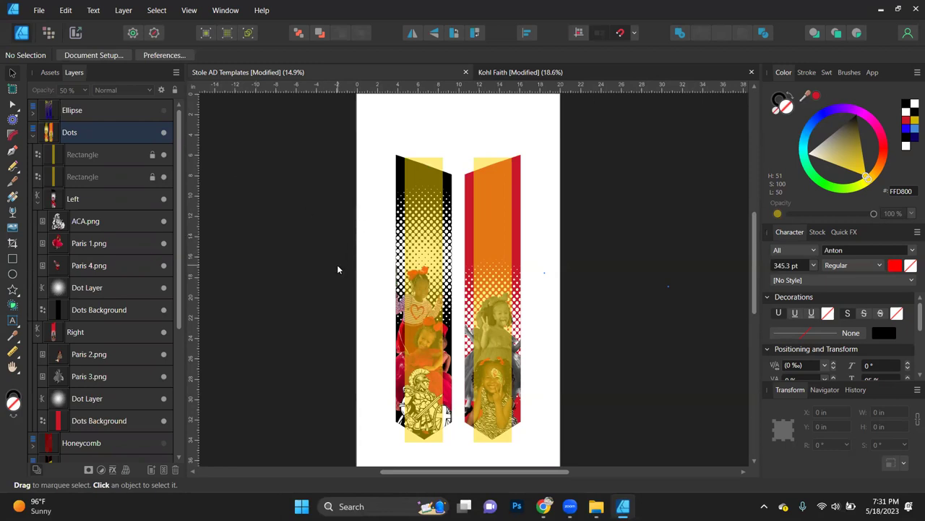
Step: Hide the yellow Rectangle overlays on both the left and right stoles
scroll(366, 330, "down", 3)
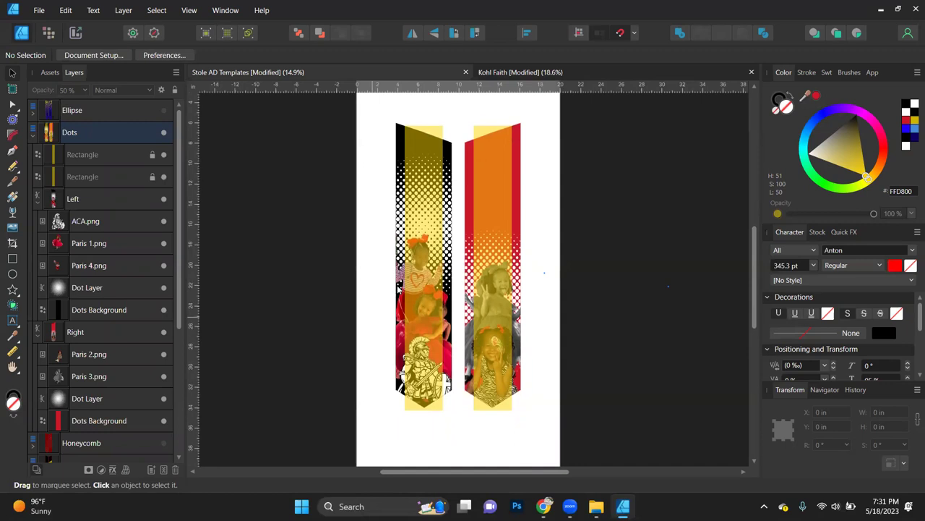
scroll(397, 287, "up", 2)
scroll(398, 287, "up", 1)
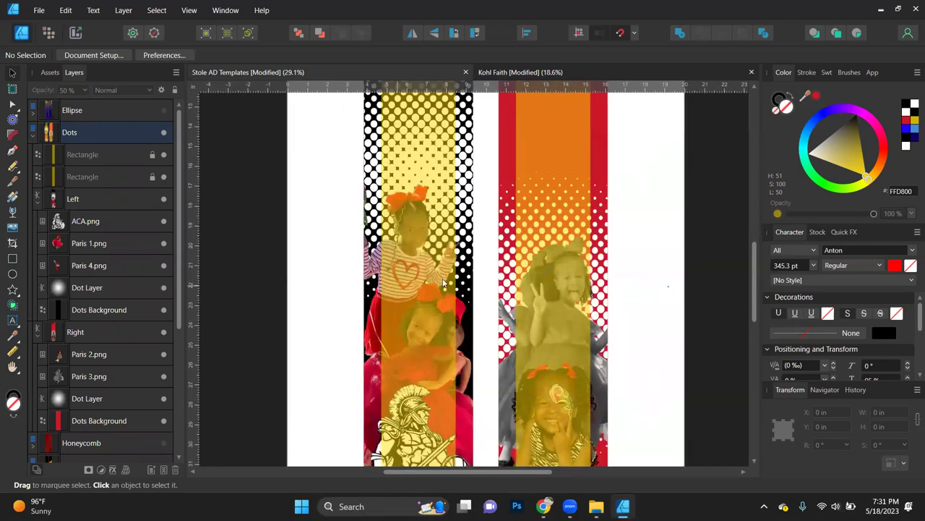
scroll(715, 326, "right", 2)
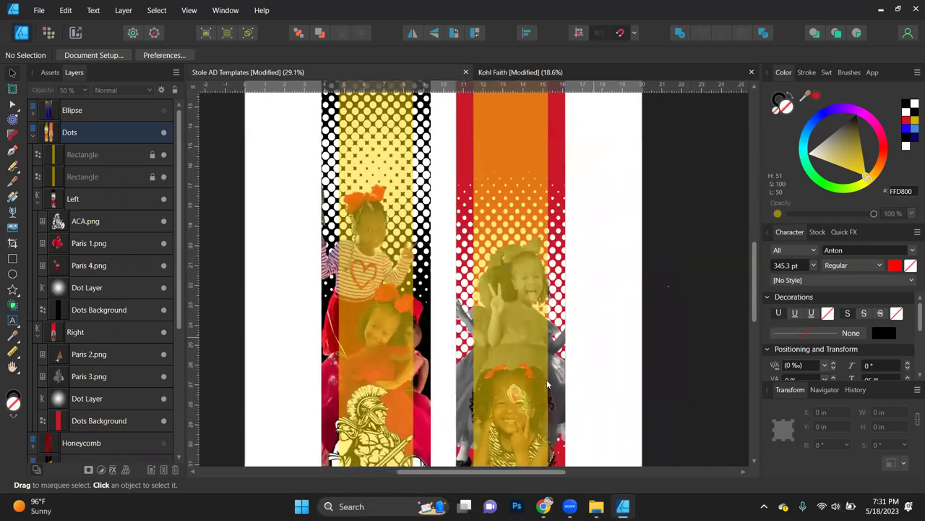
left_click(163, 155)
left_click(163, 177)
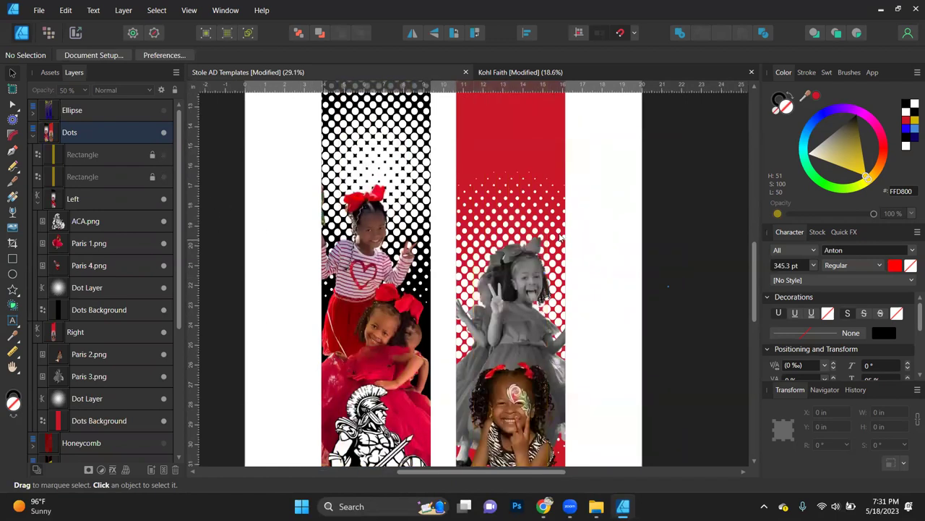
left_click(606, 206)
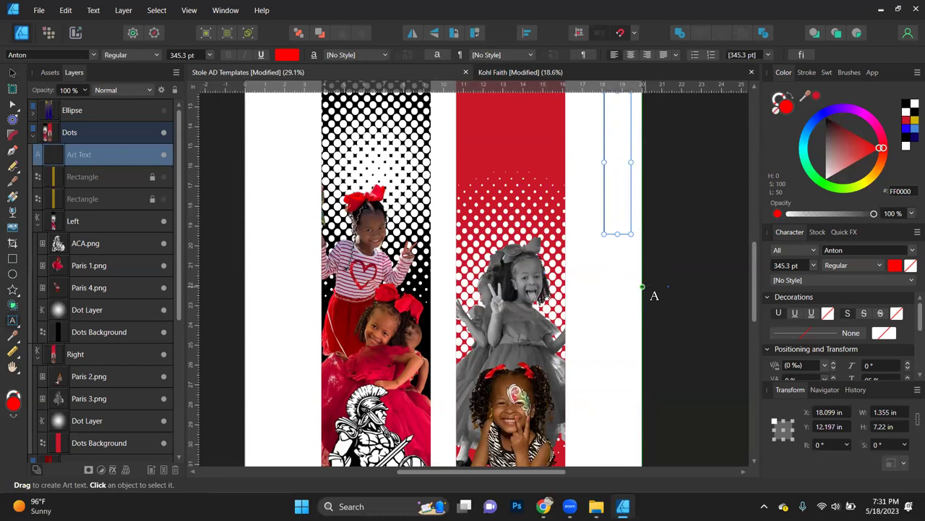
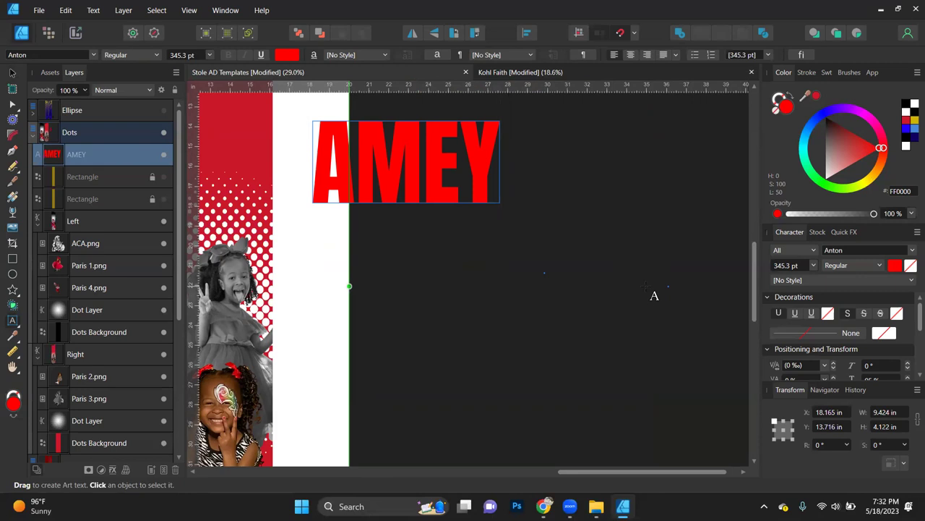
key("Escape")
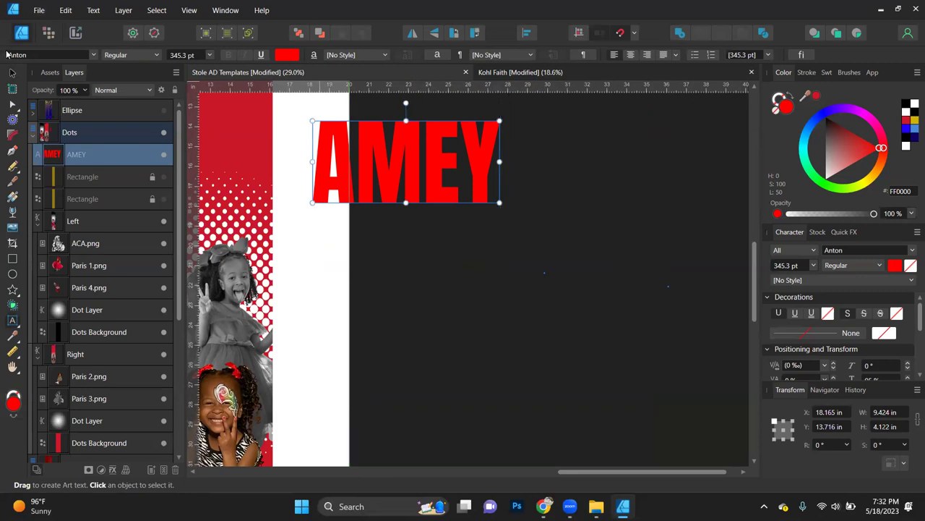
Step: Set AMEY in Rockinsoda, fill it black, and move it onto the top of the red stole
left_click(13, 72)
left_click(94, 55)
type("ROCK")
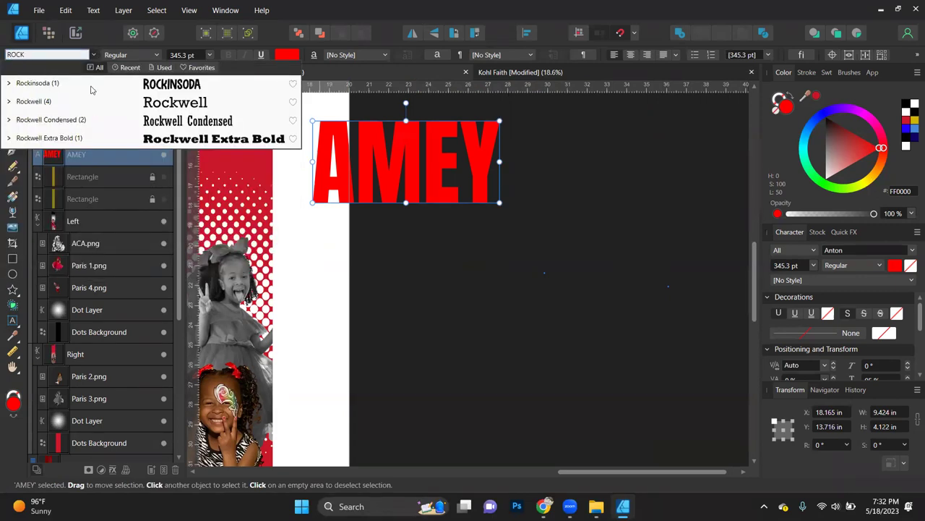
key("Return")
scroll(337, 201, "left", 3)
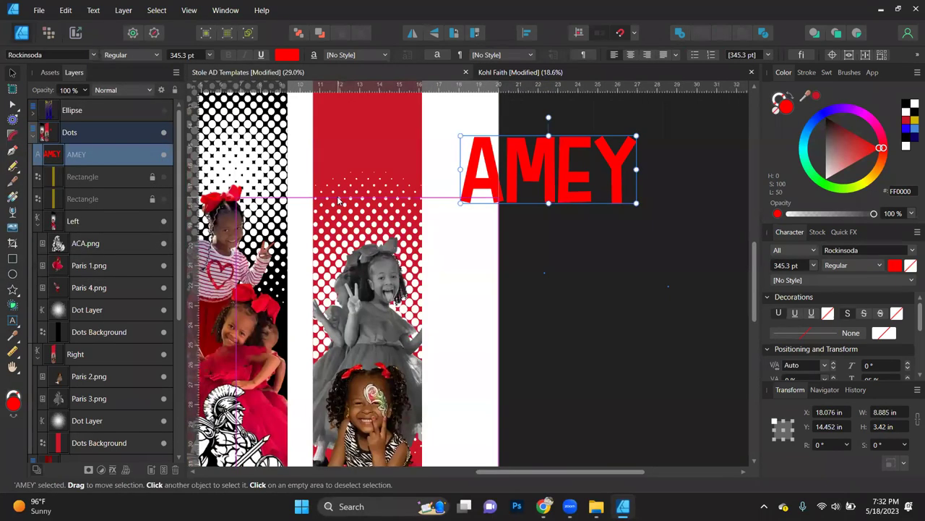
left_click(912, 106)
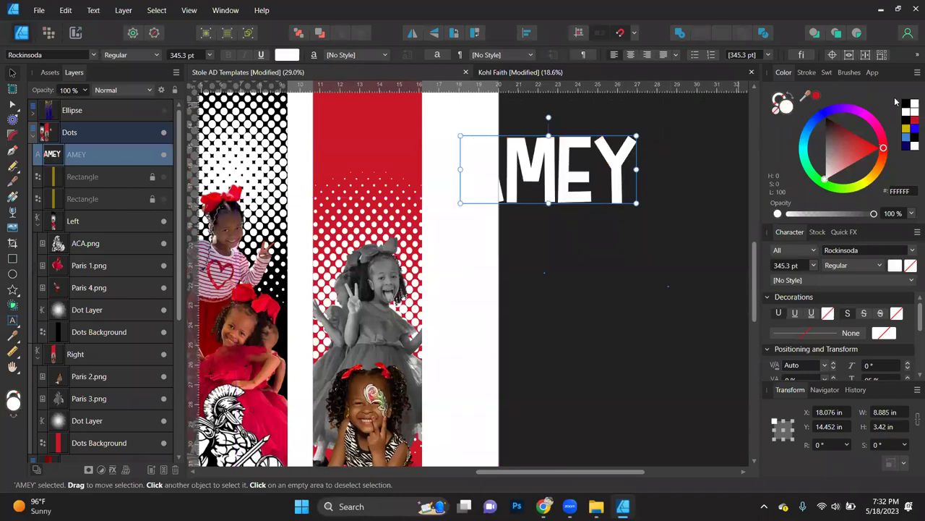
left_click(908, 105)
left_click_drag(563, 171, 415, 180)
Step: Show the orange overlay on the red stole and set AMEY's width to 3.75 in
scroll(489, 264, "down", 2)
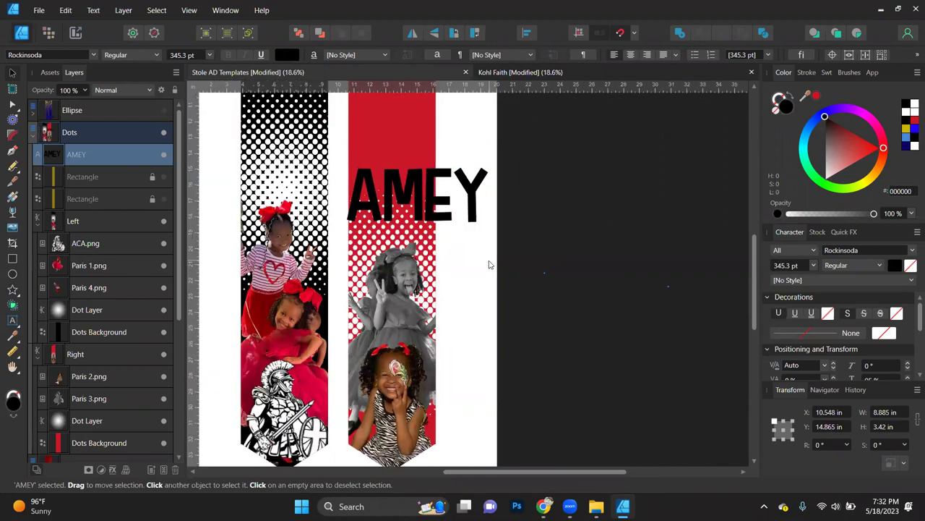
scroll(282, 196, "up", 2)
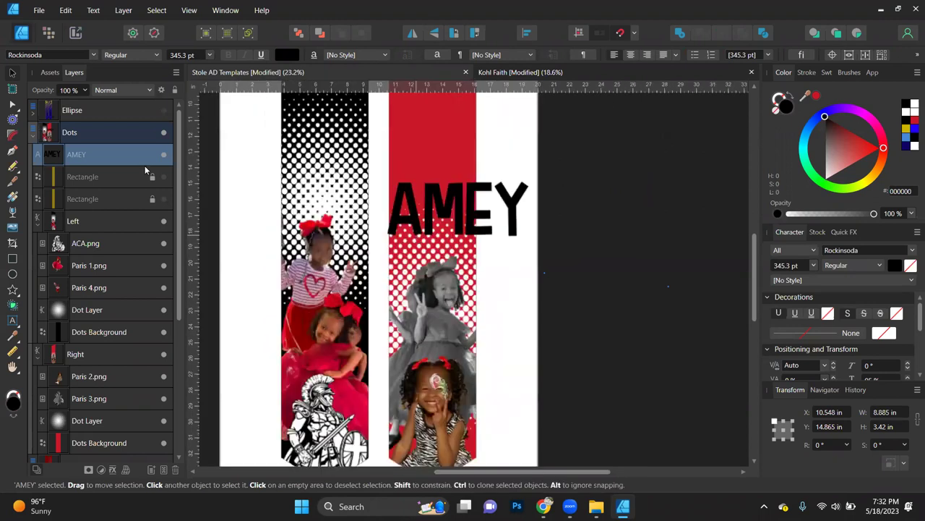
left_click(163, 198)
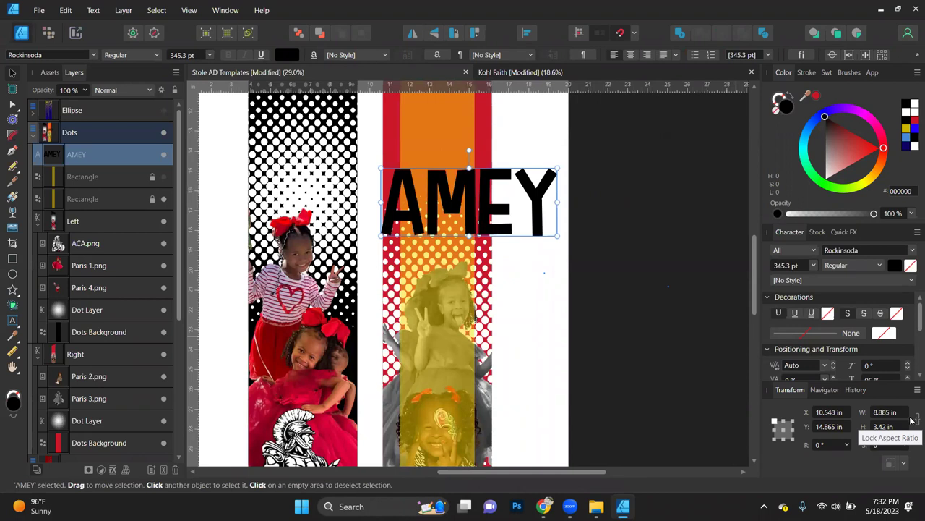
left_click(887, 411)
type("3")
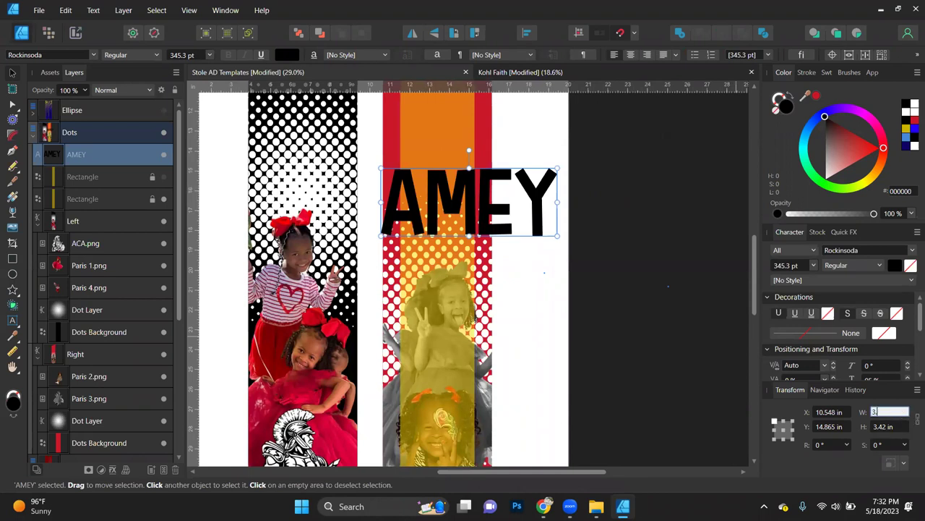
type(".75")
key("Return")
Step: Place AMEY on the orange strip and duplicate it just above the original
left_click_drag(417, 184, 438, 239)
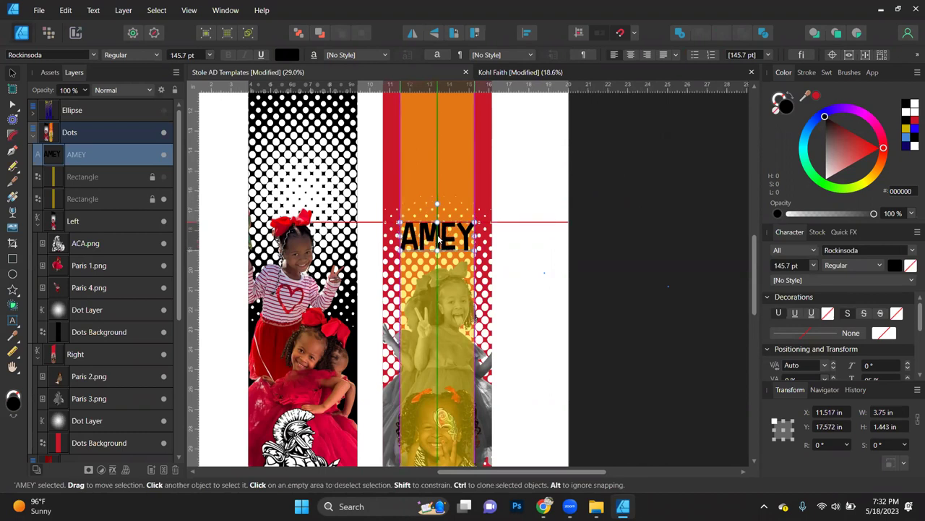
scroll(438, 238, "up", 3)
scroll(441, 236, "up", 2)
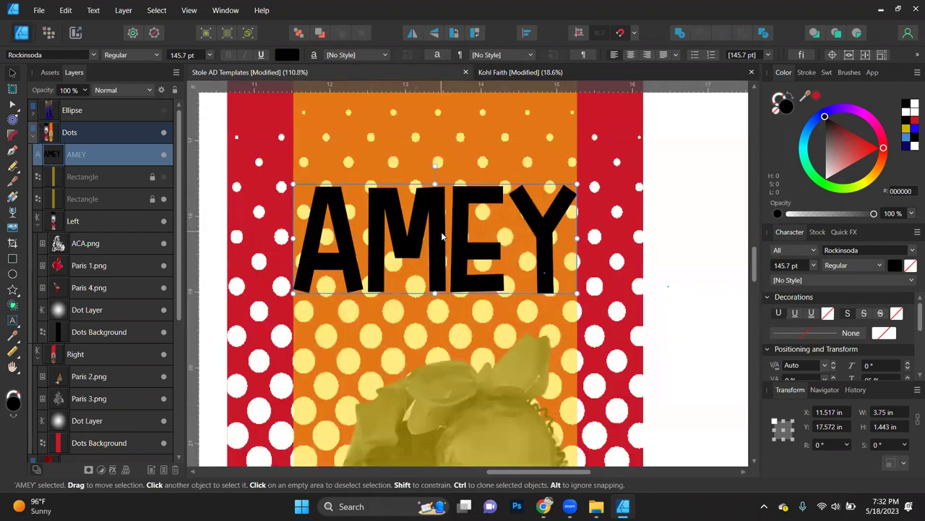
left_click_drag(442, 236, 444, 250)
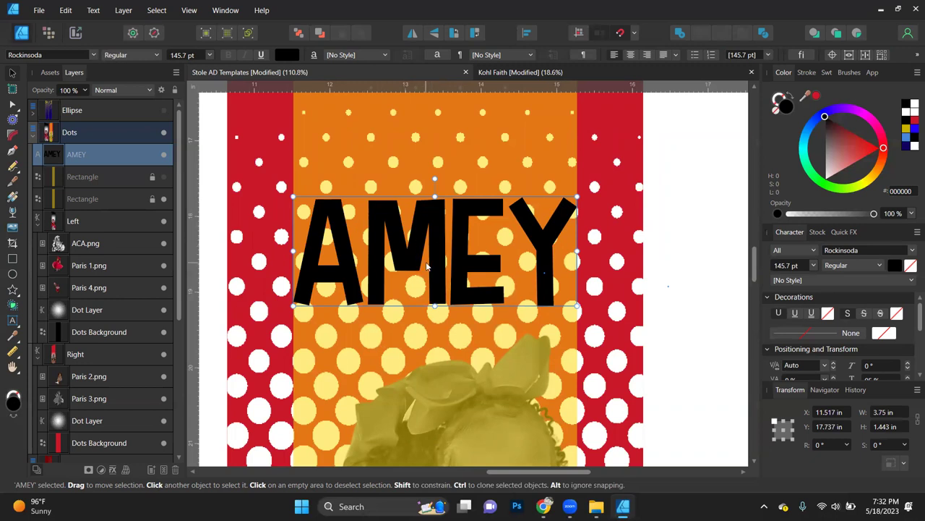
key("ctrl+j")
left_click_drag(437, 245, 438, 203)
double_click(439, 197)
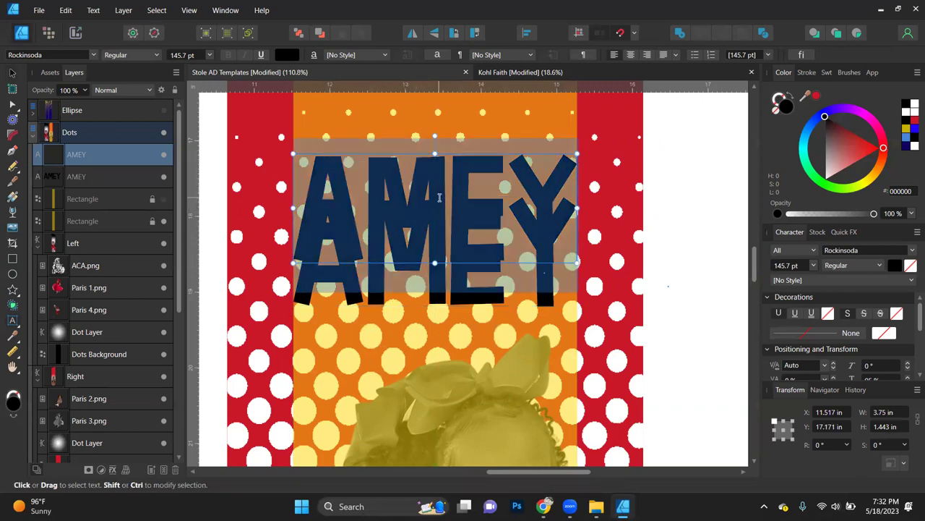
key("ctrl+a")
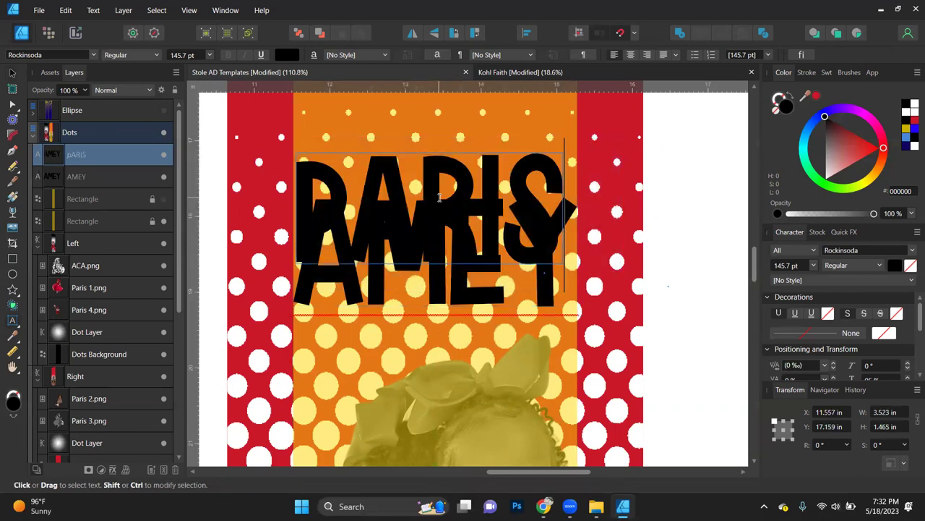
key("Escape")
key("ctrl+a")
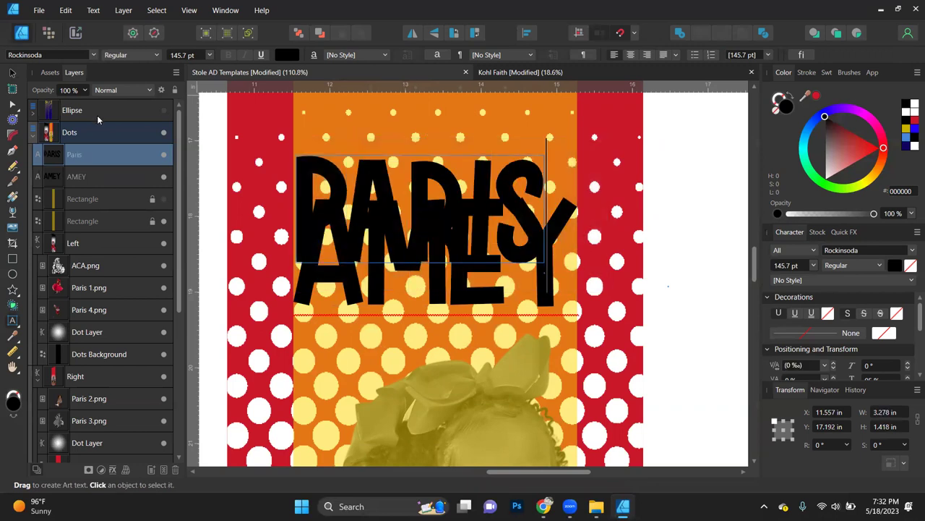
left_click(11, 73)
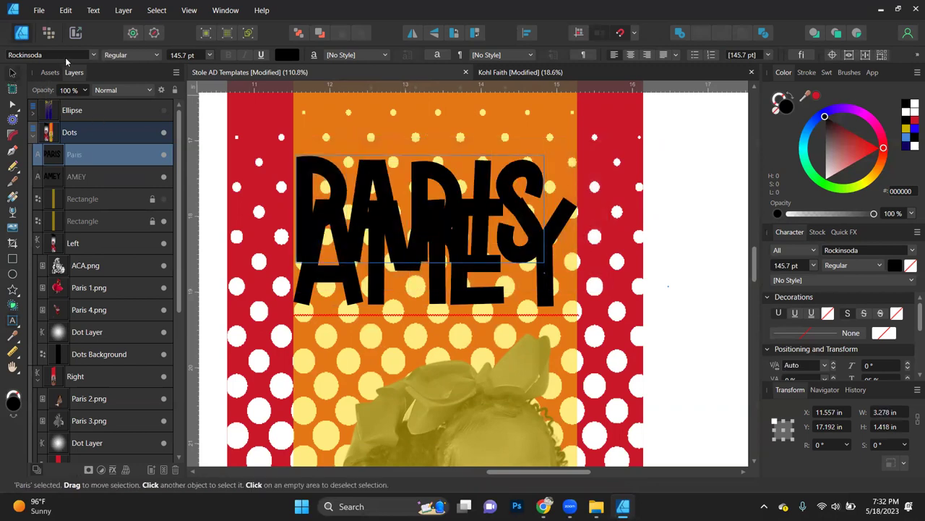
Step: Set the Paris text in the Houston Signature font
left_click(67, 56)
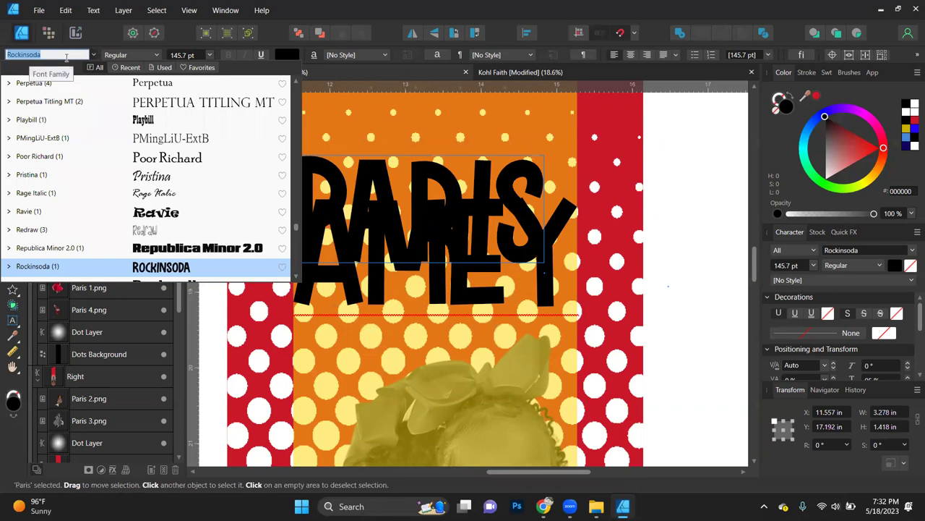
type("hou")
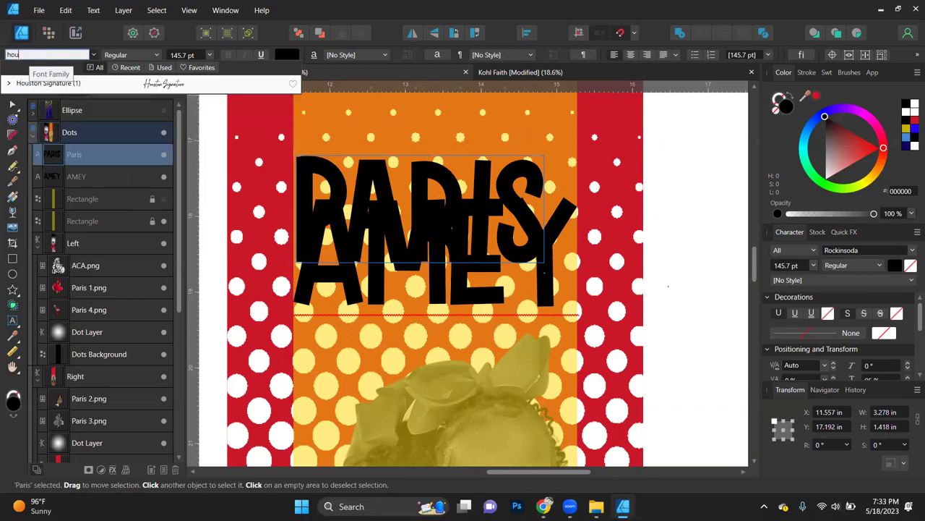
key("Down")
key("Return")
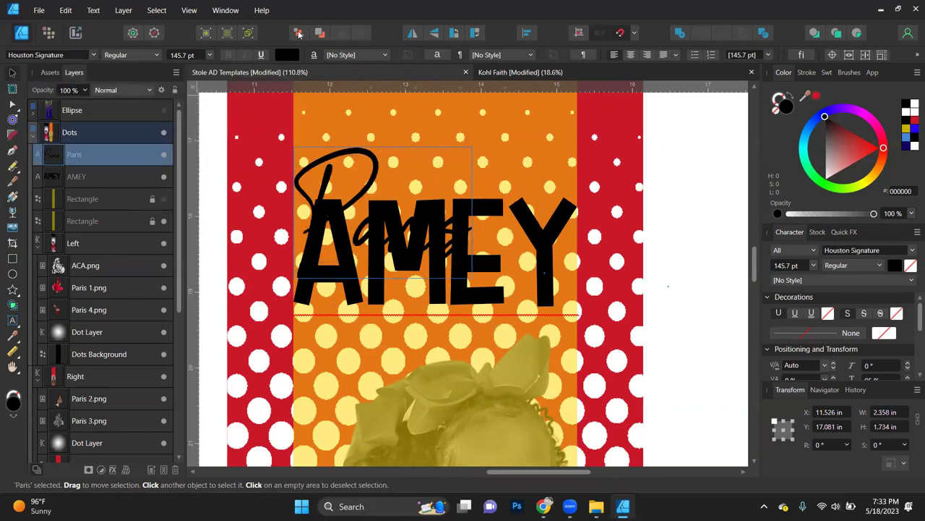
left_click(298, 30)
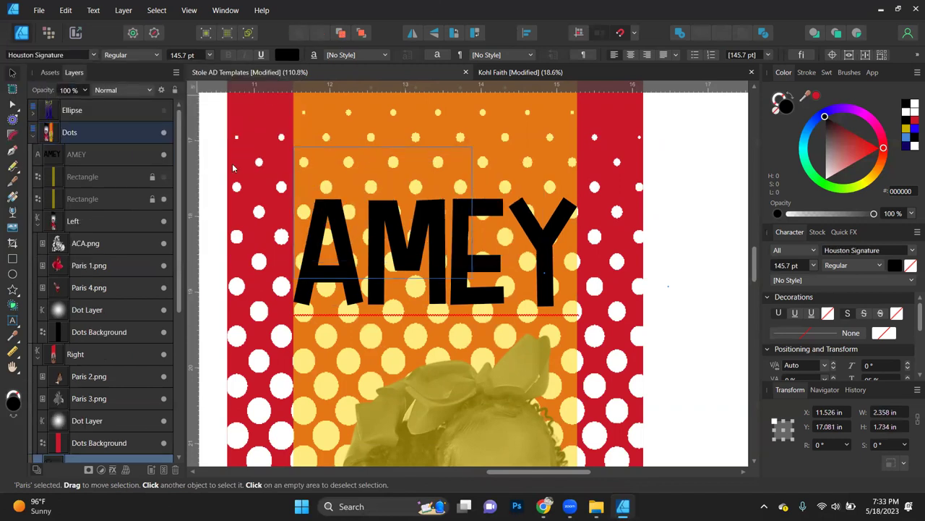
left_click(366, 37)
left_click(839, 158)
key("ctrl+z")
left_click_drag(420, 236, 470, 197)
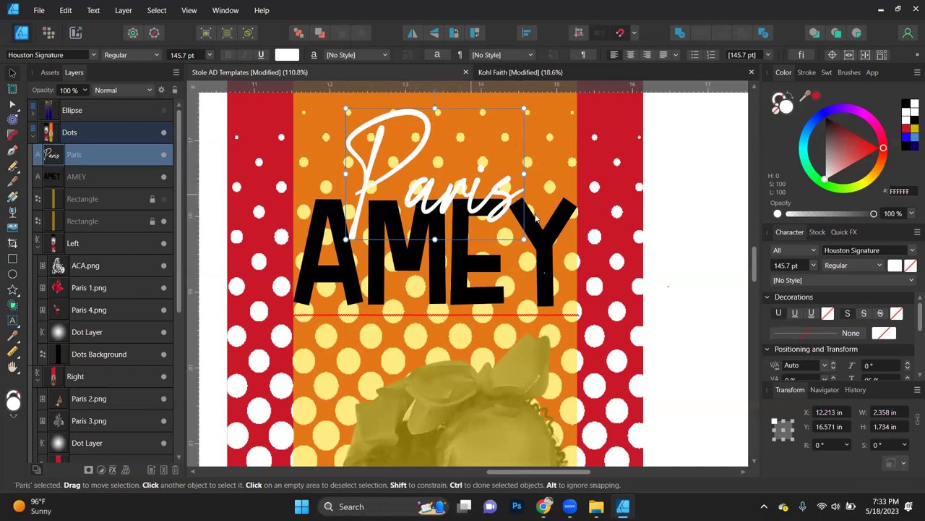
left_click(888, 411)
type("3.75")
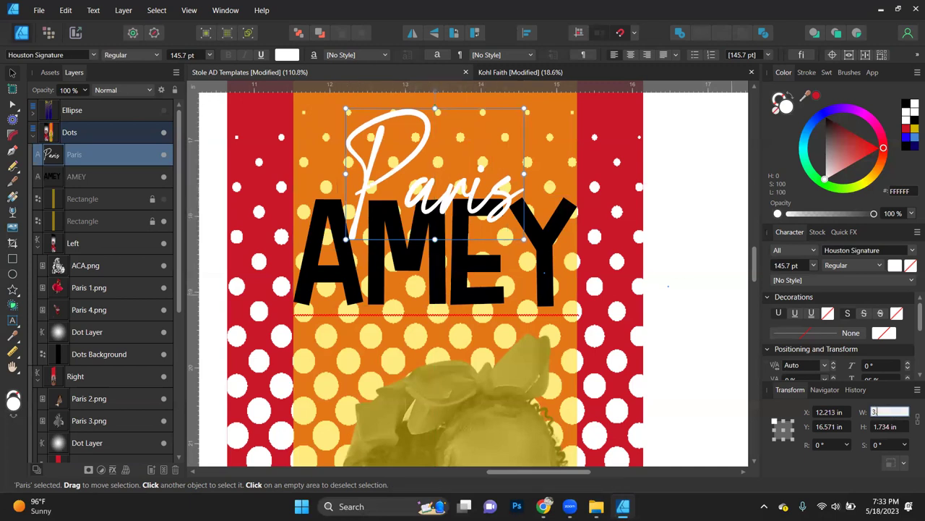
key("Return")
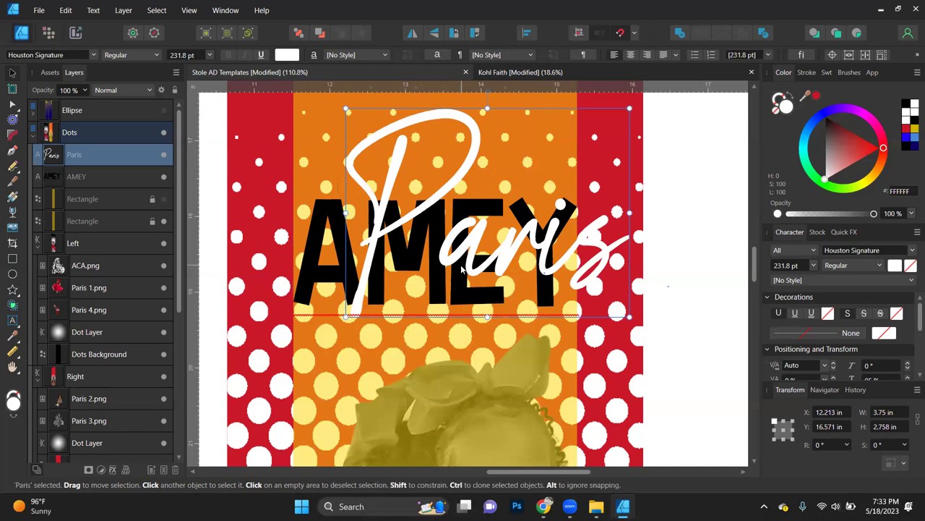
scroll(527, 240, "down", 3)
scroll(491, 259, "down", 2)
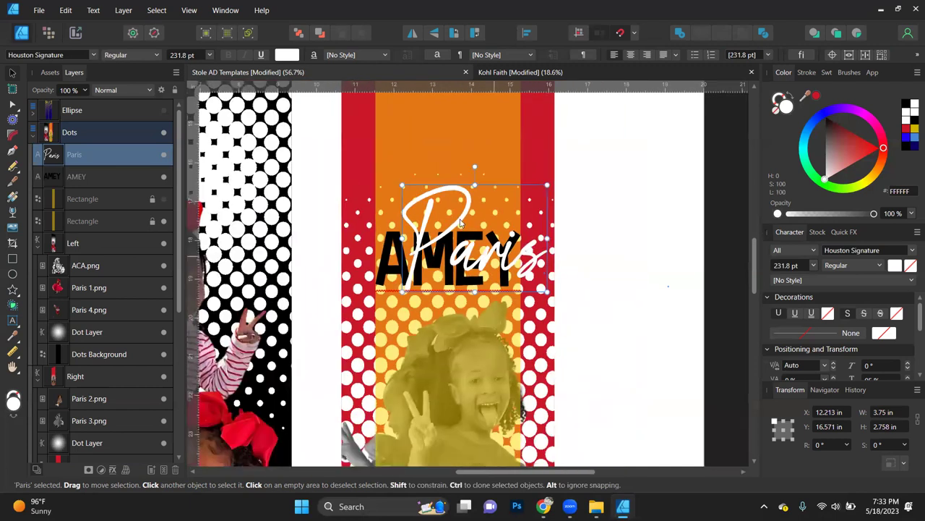
left_click_drag(492, 259, 467, 220)
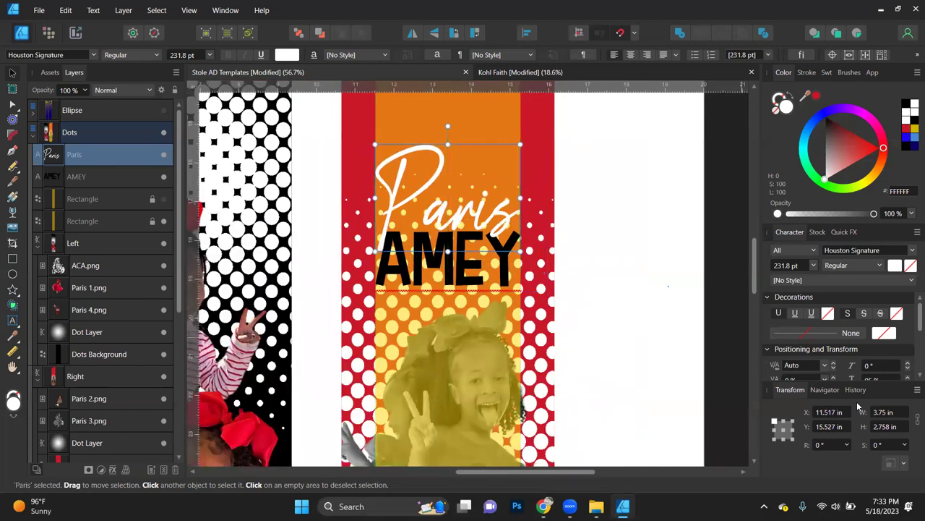
left_click(884, 412)
type("3.25")
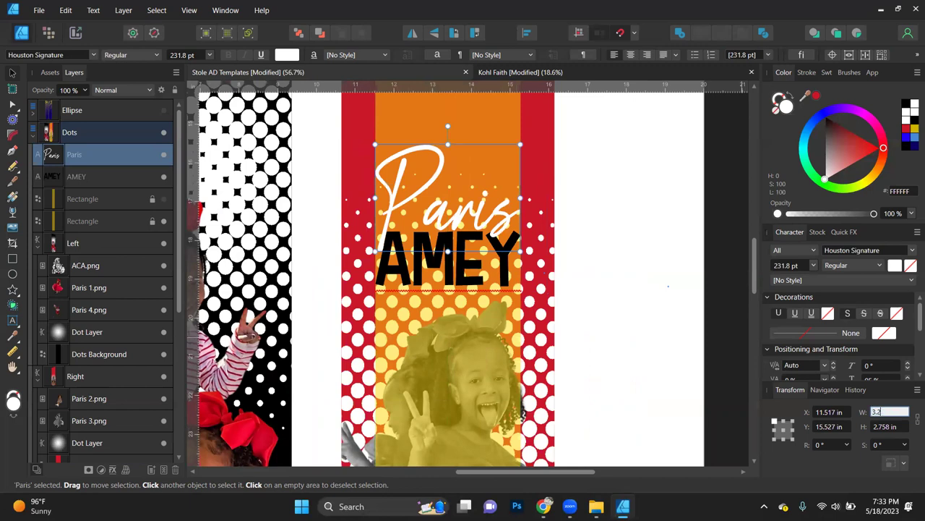
key("Return")
left_click_drag(438, 208, 448, 222)
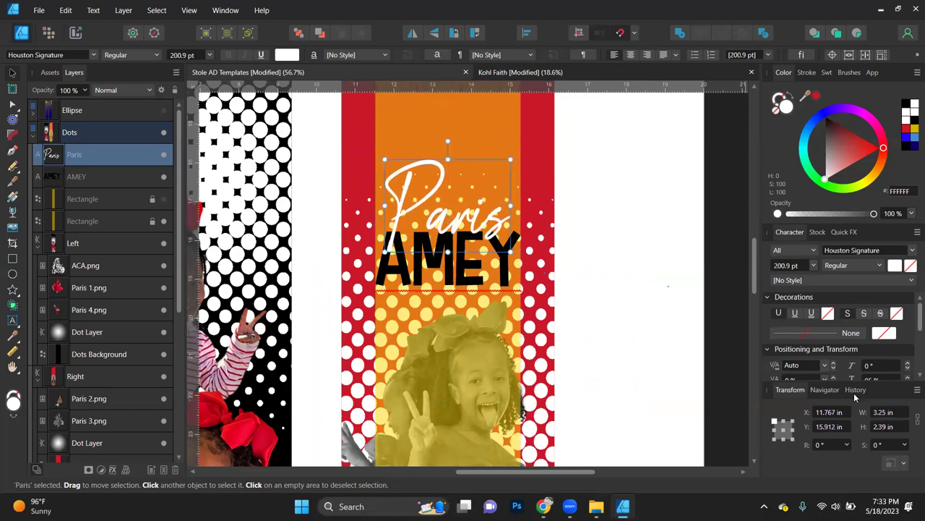
left_click(889, 411)
type("2.75")
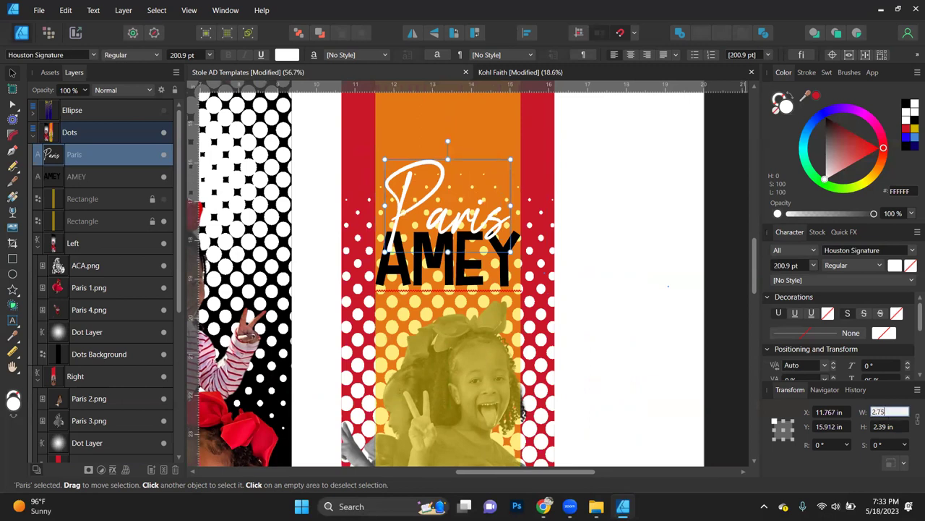
key("Return")
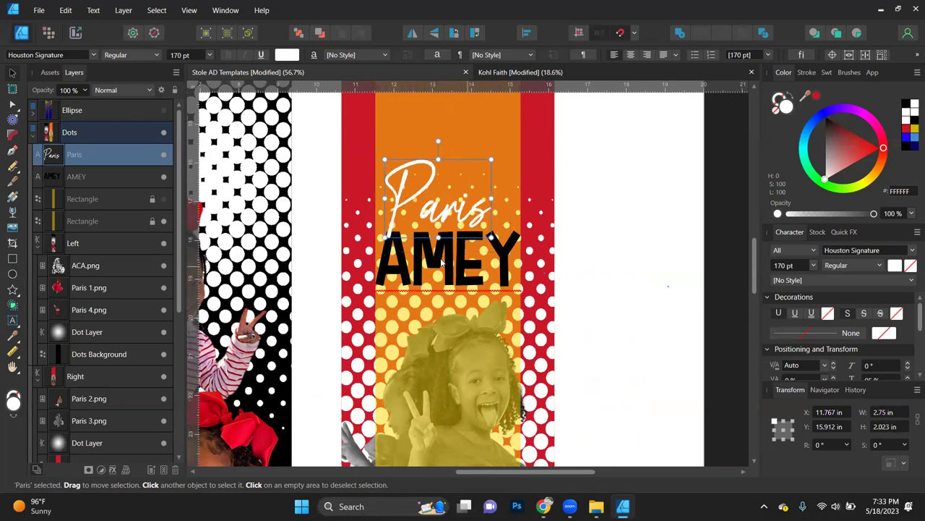
left_click_drag(466, 216, 516, 207)
left_click_drag(389, 205, 379, 206)
left_click_drag(448, 166, 448, 176)
left_click_drag(448, 228, 449, 232)
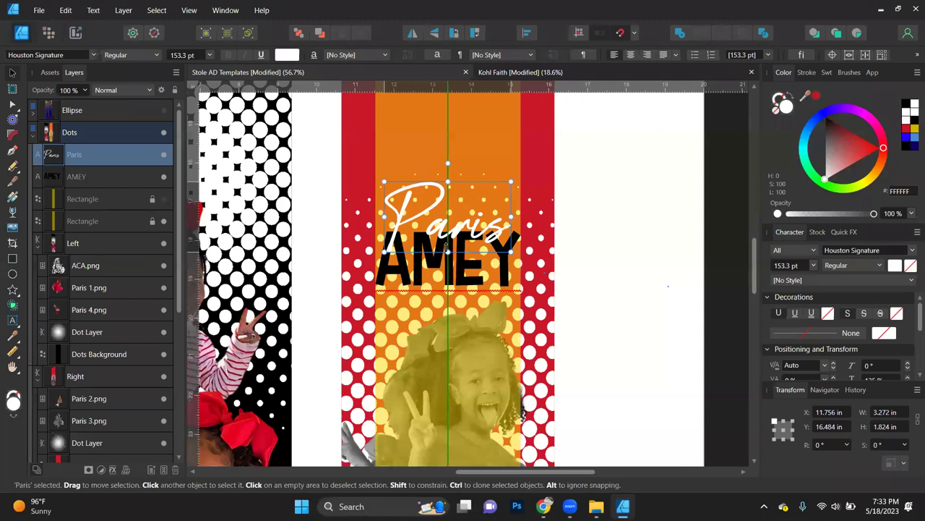
Step: Hide the orange dotted Rectangle layer and open Layer Effects for AMEY
scroll(447, 249, "up", 5)
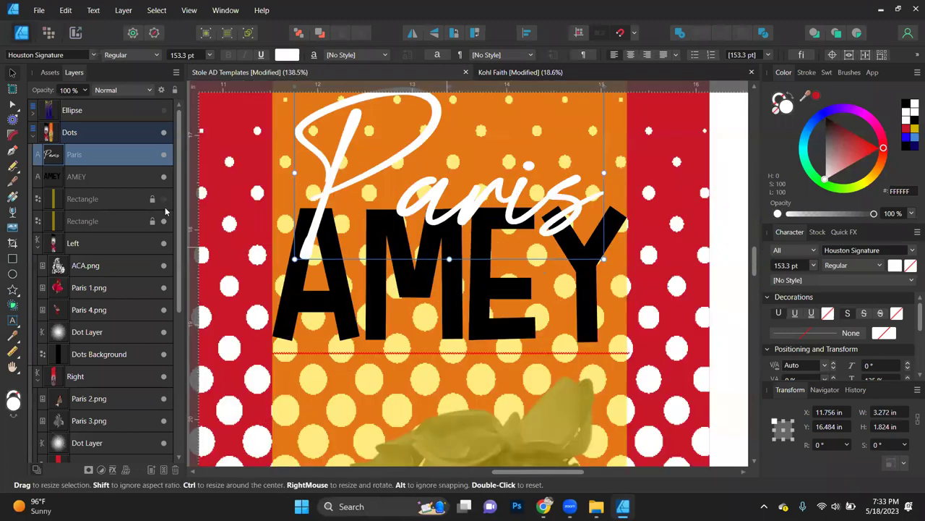
left_click(163, 220)
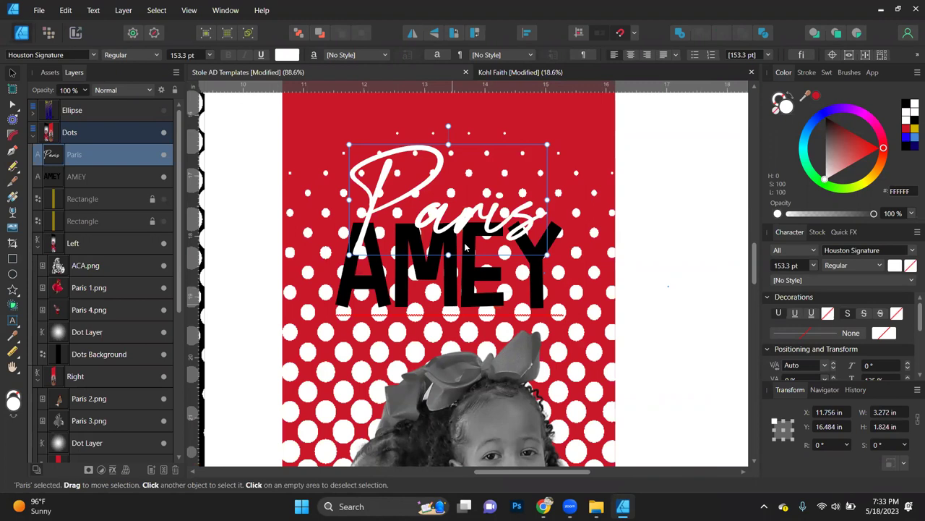
left_click(541, 296)
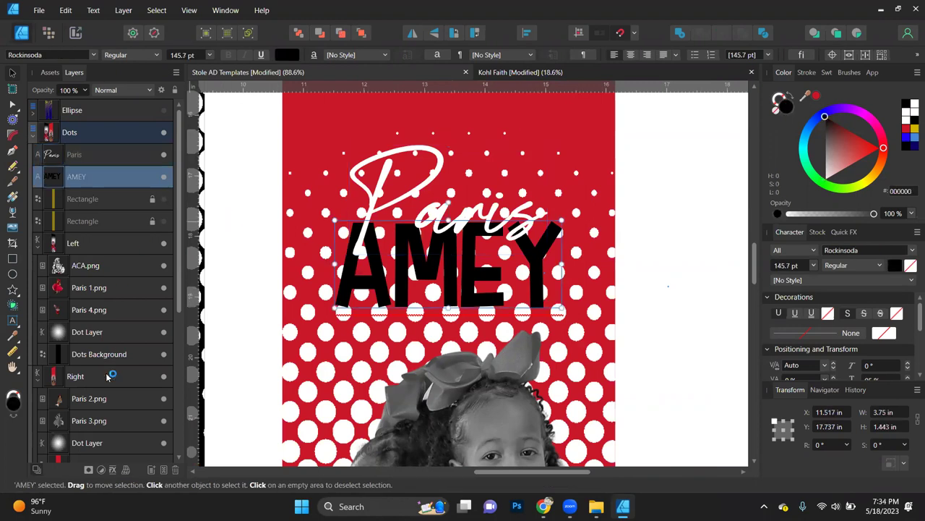
left_click(113, 469)
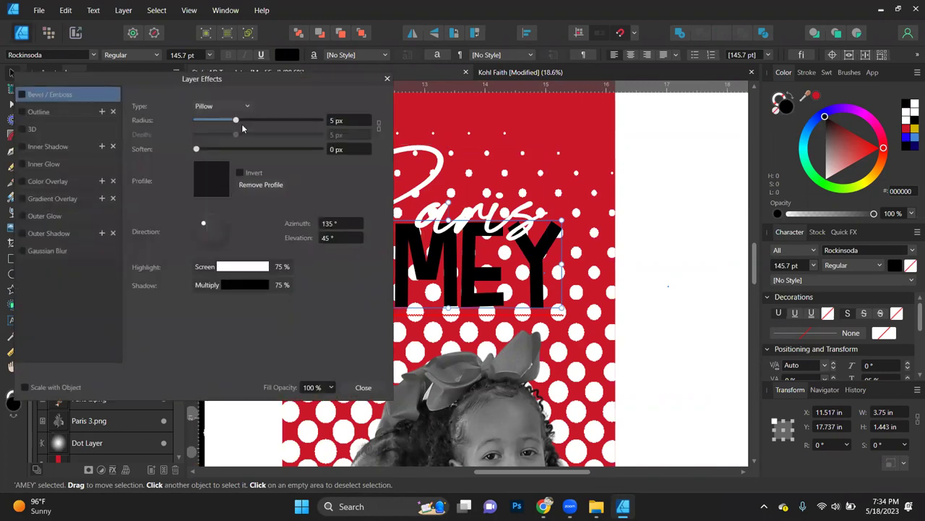
Step: Enable a Pillow-type Bevel / Emboss on AMEY with a 2.5 px radius
left_click_drag(194, 79, 155, 91)
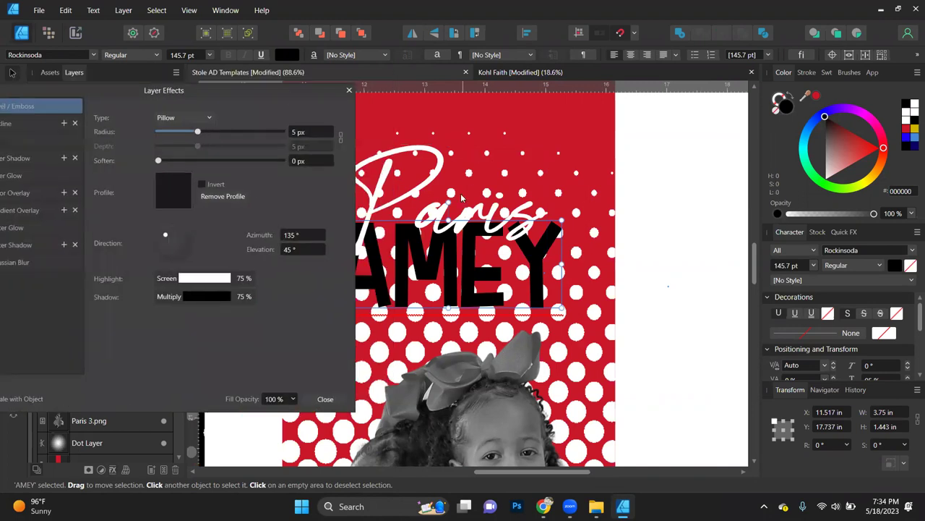
scroll(463, 195, "left", 4)
scroll(462, 195, "left", 2)
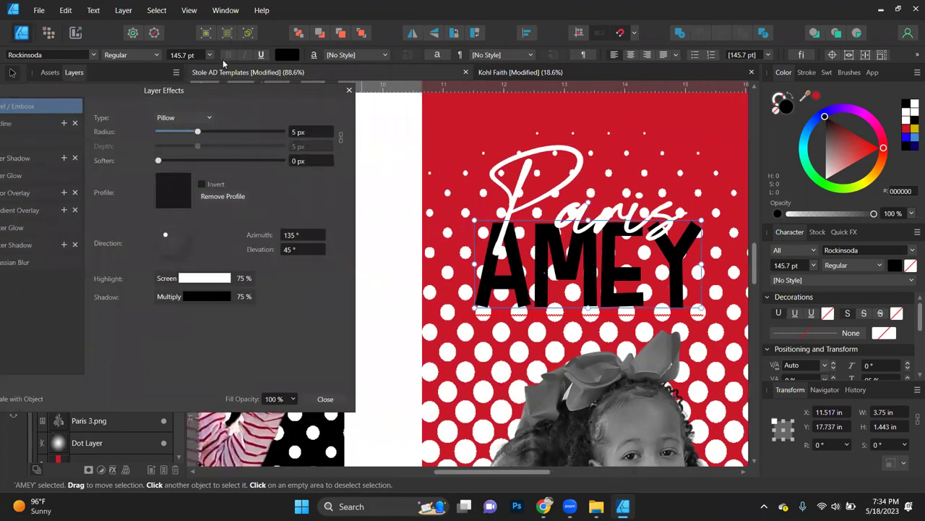
left_click_drag(213, 97, 291, 91)
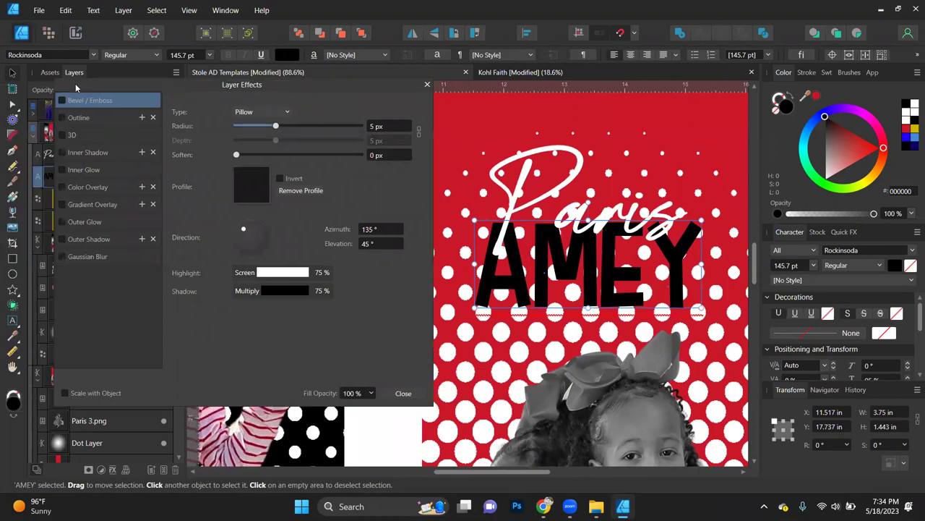
left_click(63, 101)
left_click(287, 113)
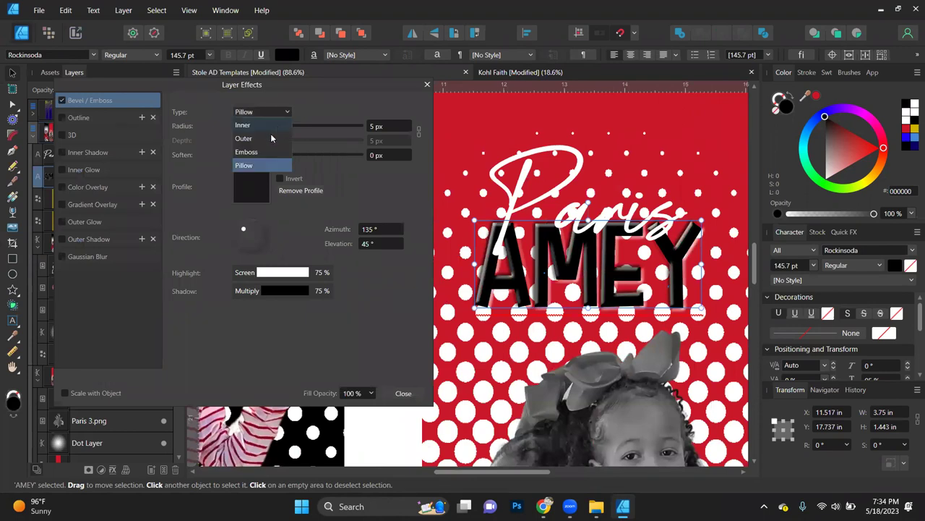
left_click(259, 153)
left_click(267, 111)
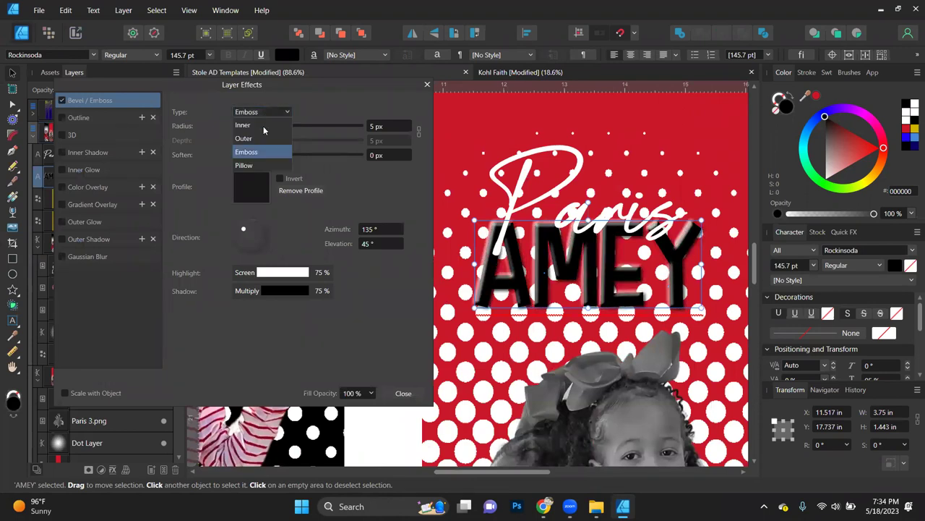
left_click(263, 166)
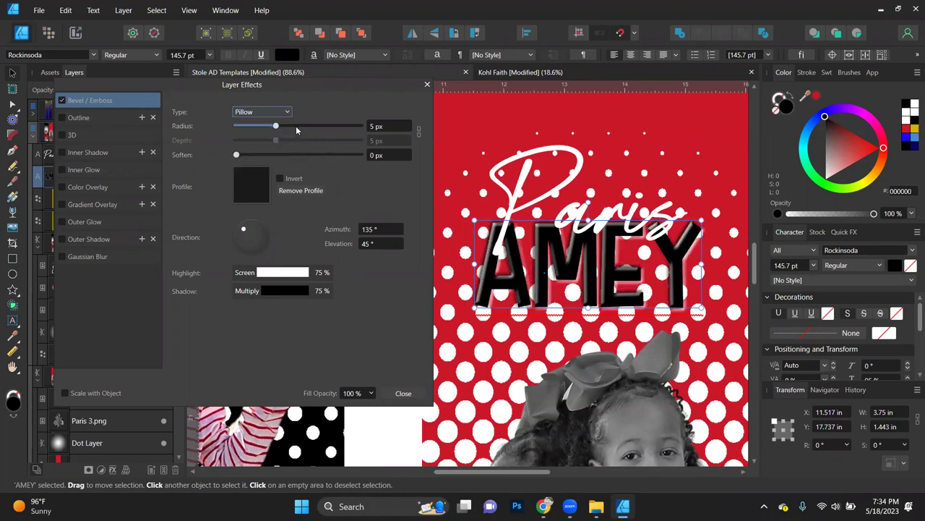
left_click_drag(276, 126, 269, 126)
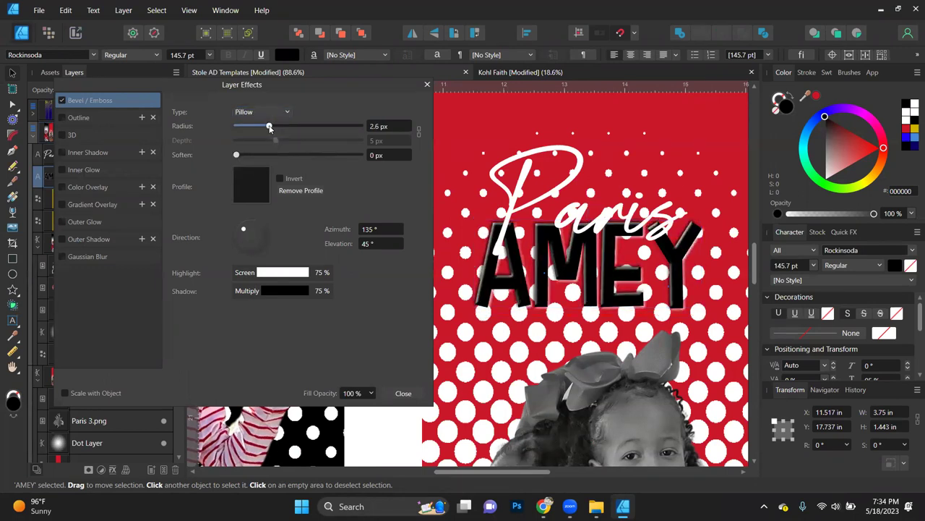
left_click_drag(268, 128, 268, 127)
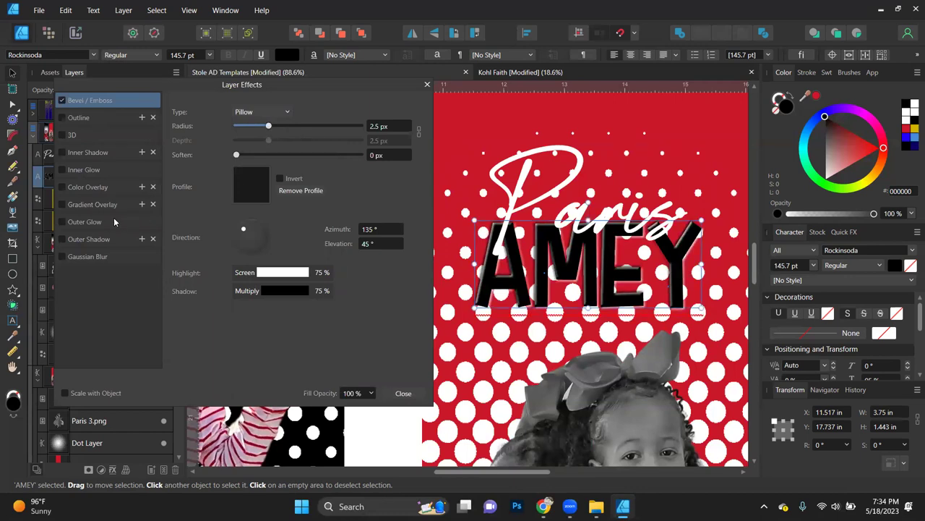
left_click(91, 222)
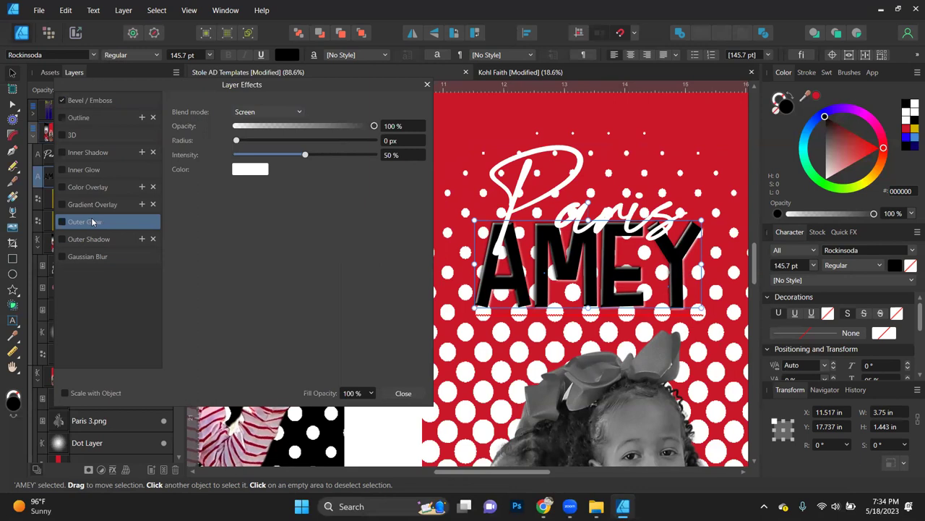
Step: Add a black-to-white Gradient Overlay to AMEY running vertically at 90°
left_click(103, 205)
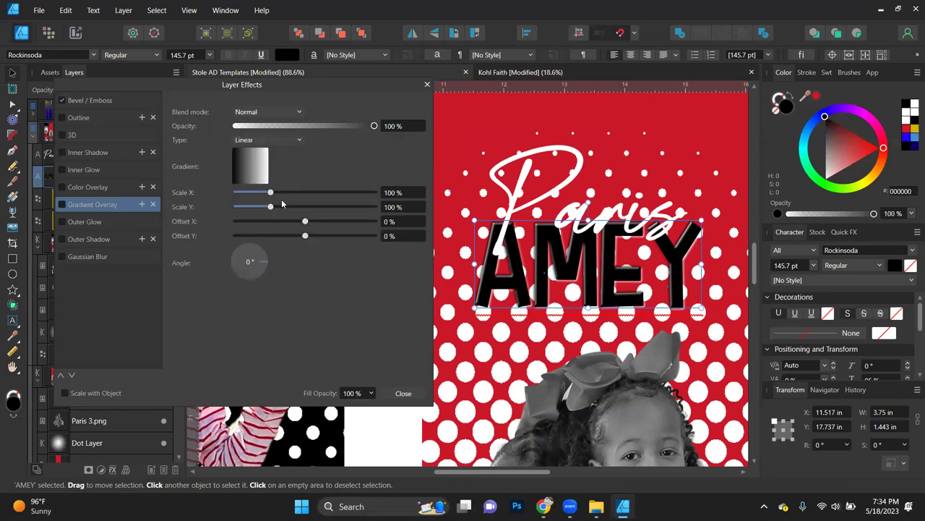
left_click(253, 170)
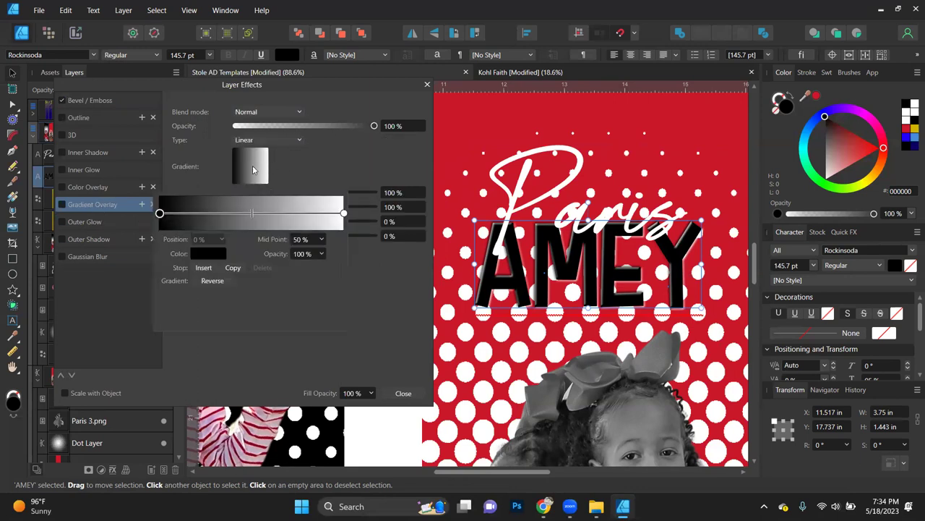
left_click(344, 213)
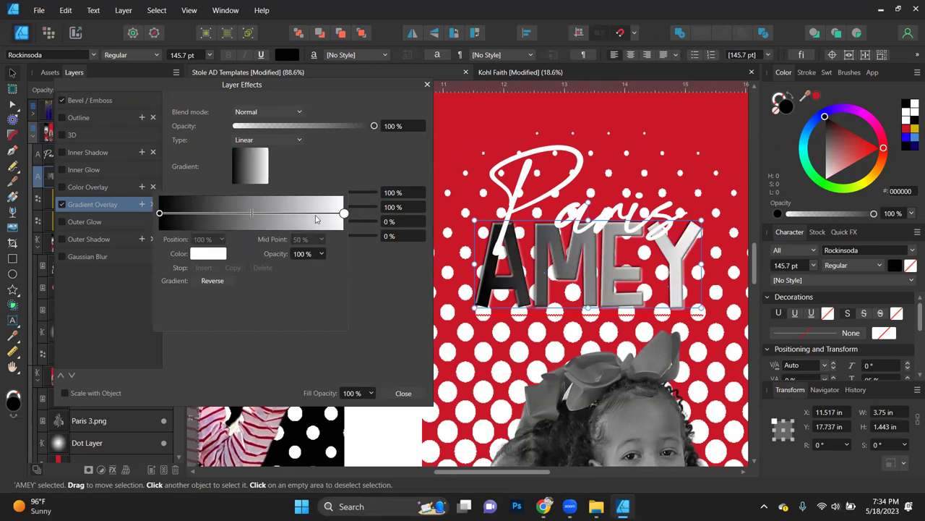
left_click(397, 307)
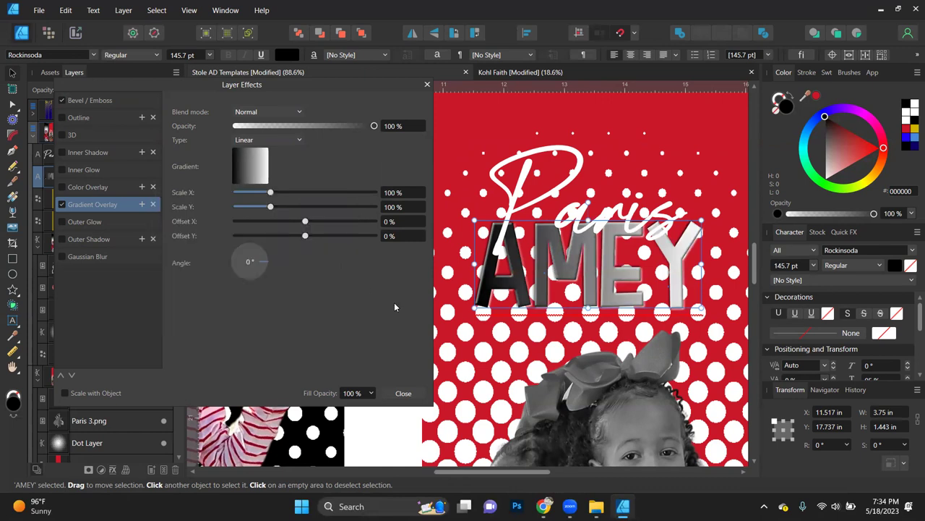
left_click(251, 273)
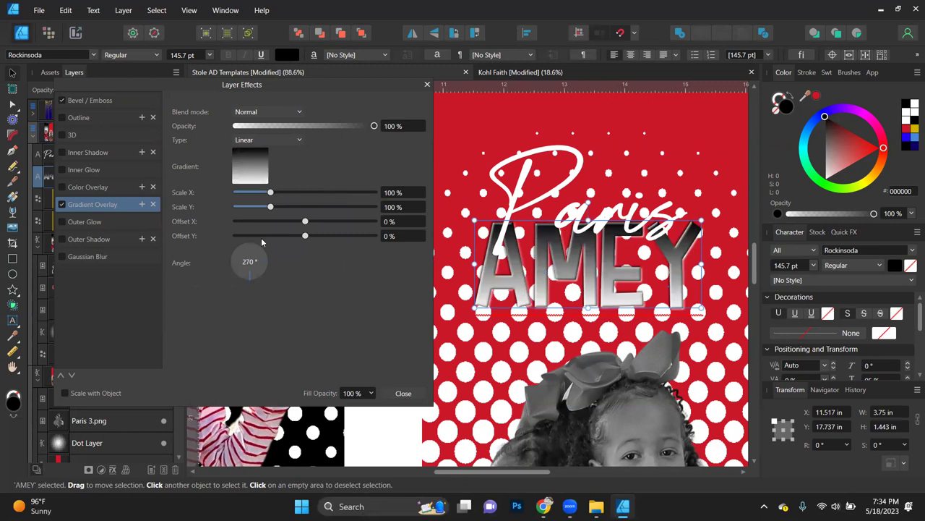
left_click(249, 248)
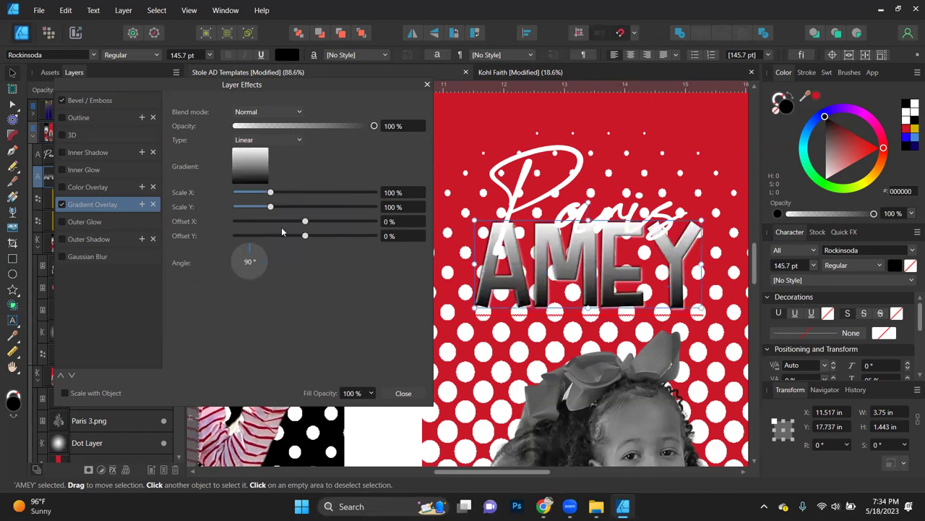
left_click(264, 179)
left_click_drag(253, 217, 278, 216)
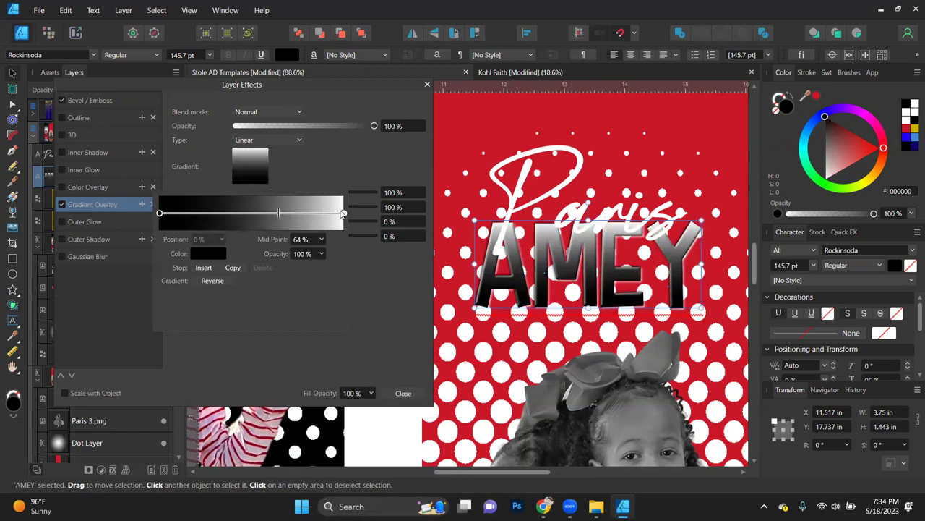
Step: Change the gradient's right stop to the stole red CB1729 and set the midpoint to 54%
left_click(343, 213)
left_click(208, 254)
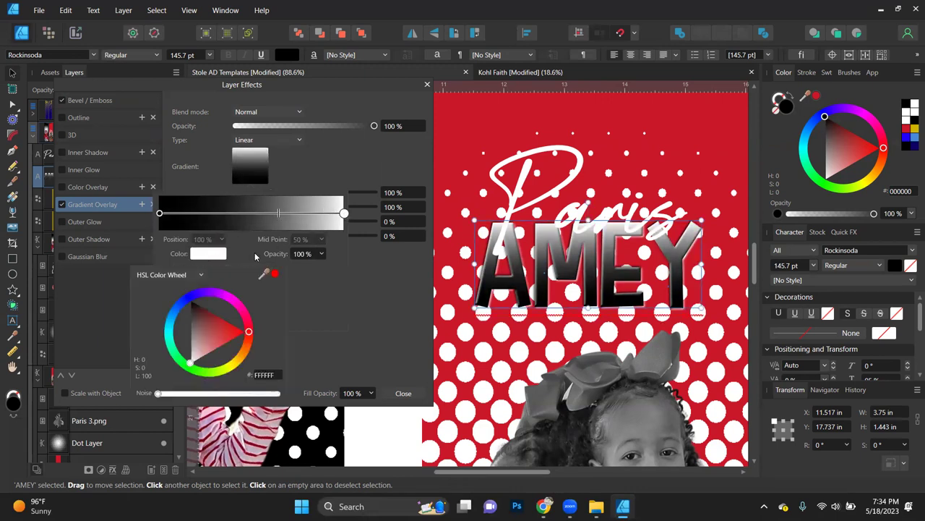
left_click_drag(476, 132, 473, 112)
left_click(275, 275)
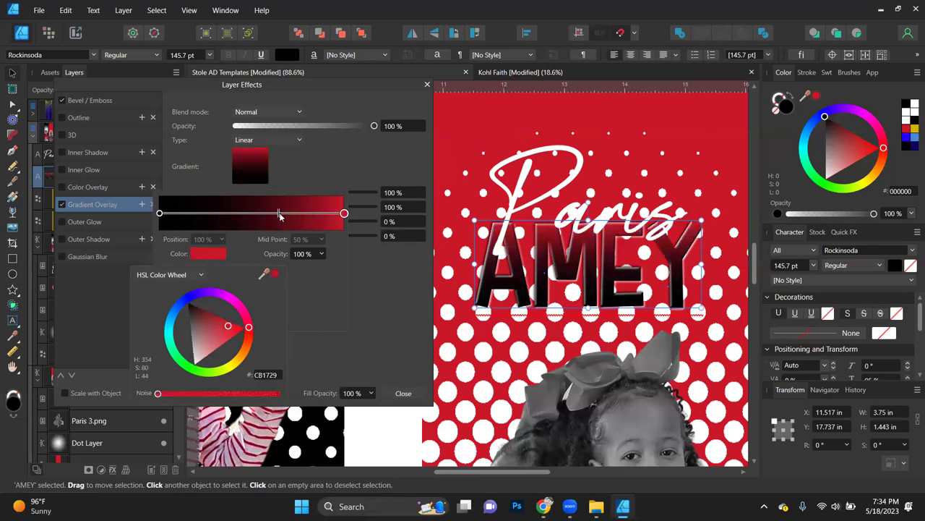
left_click(280, 215)
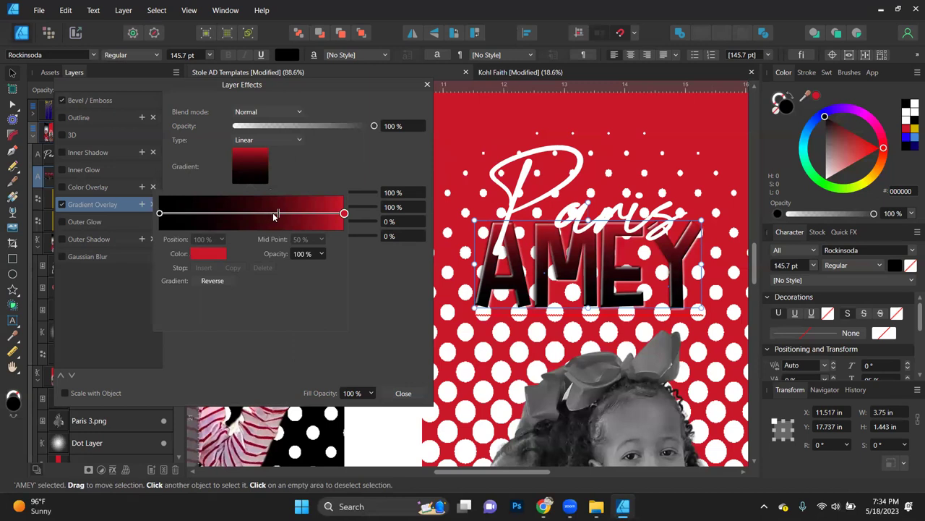
left_click_drag(280, 215, 259, 217)
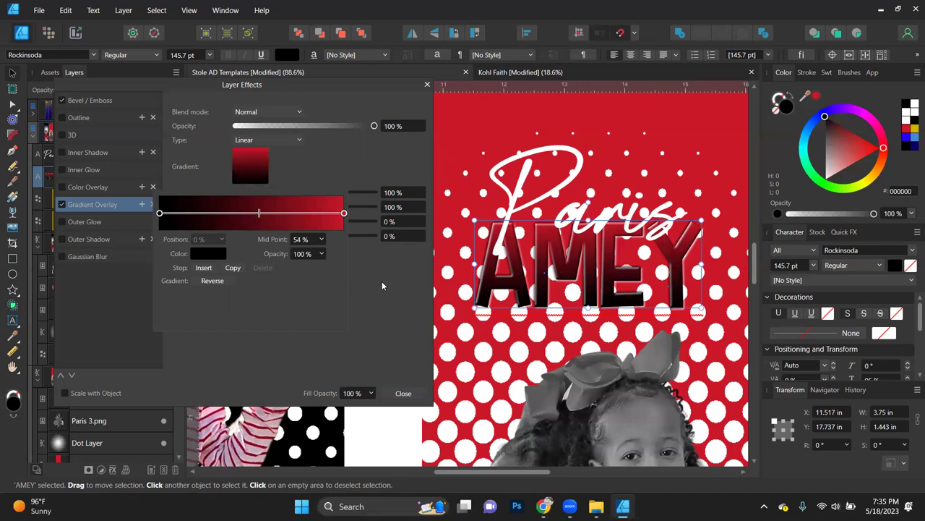
left_click(566, 188)
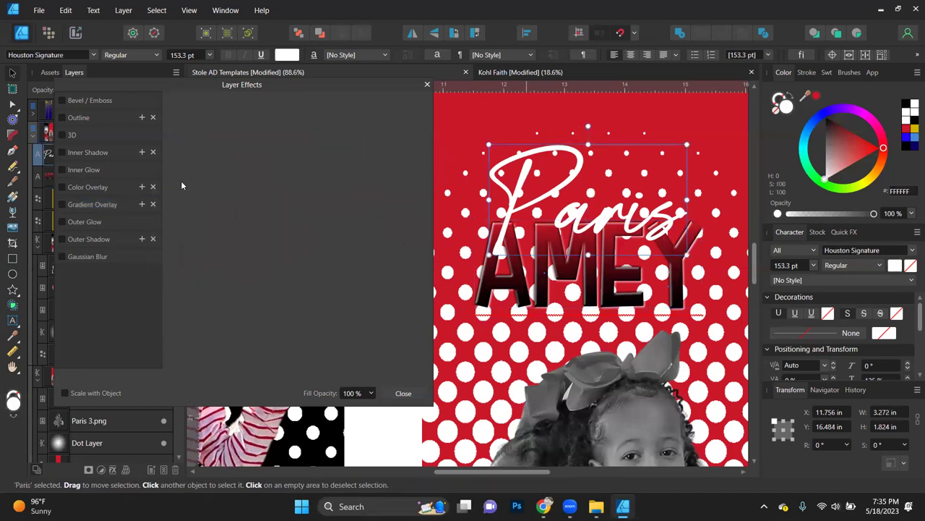
Step: Enable a Gradient Overlay on Paris running vertically at 270°
left_click(62, 204)
left_click(105, 208)
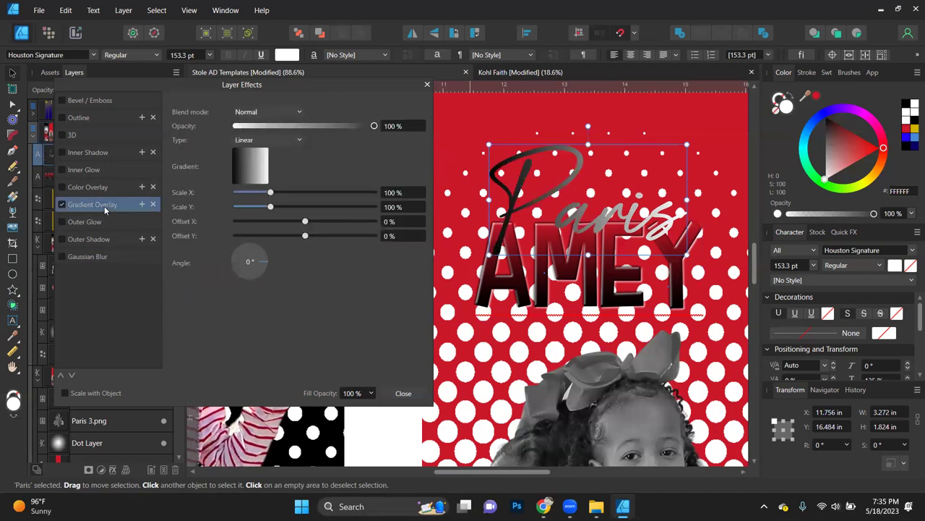
left_click(248, 276)
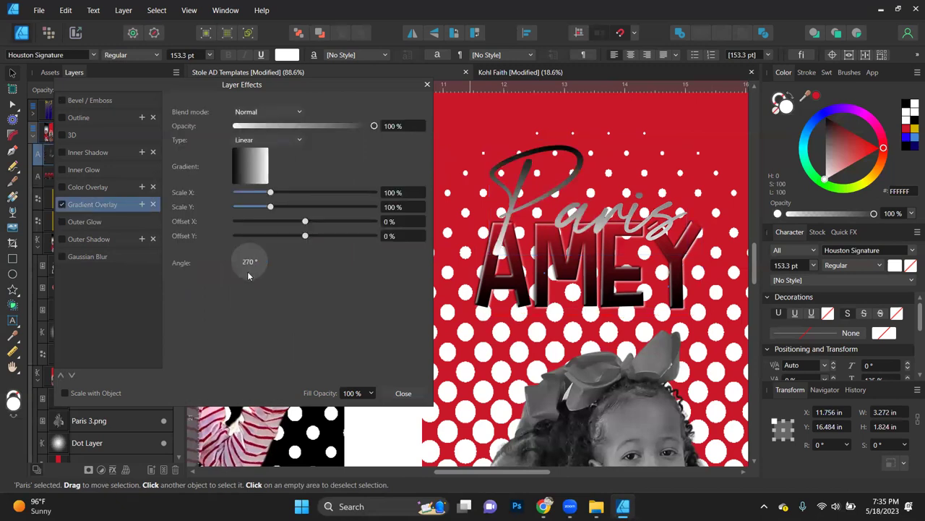
left_click(254, 177)
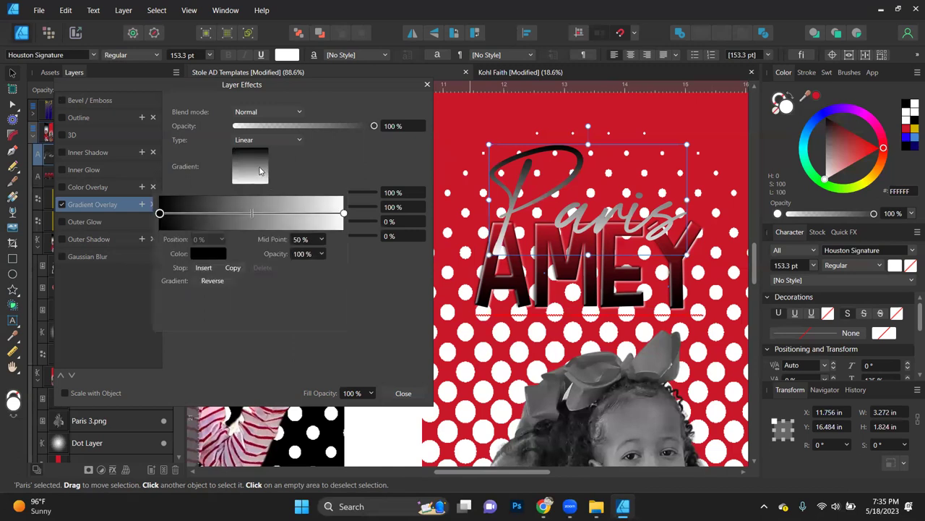
Step: Make the gradient's right stop red CB1729 and set its midpoint to 49%
left_click(345, 212)
left_click(204, 255)
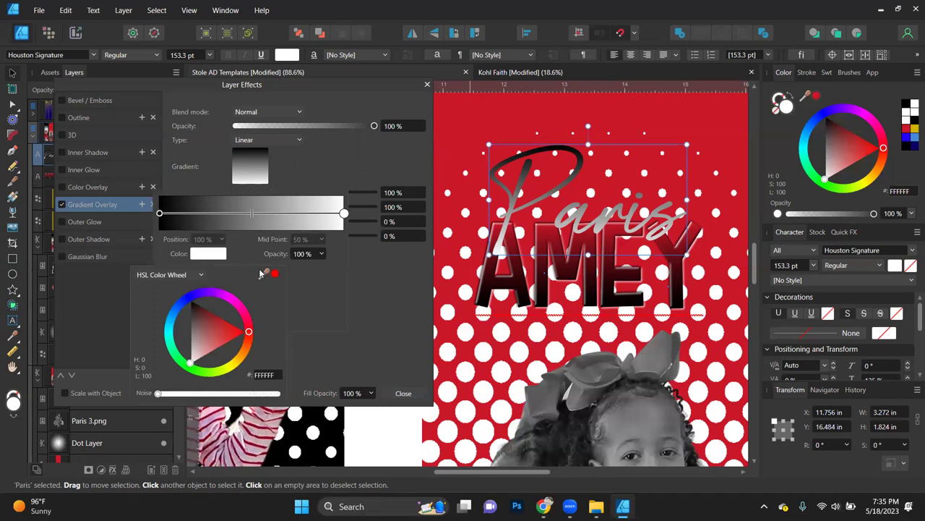
left_click_drag(264, 274, 370, 198)
left_click(275, 276)
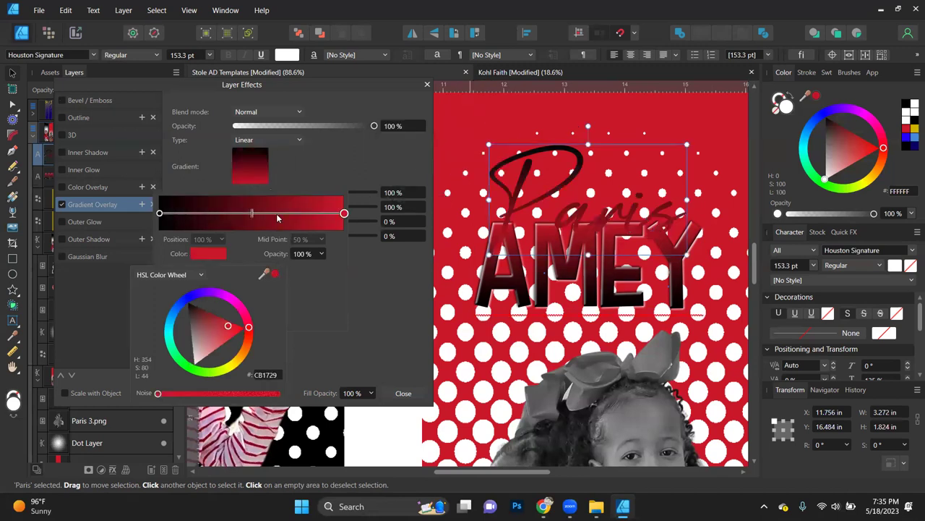
left_click(255, 214)
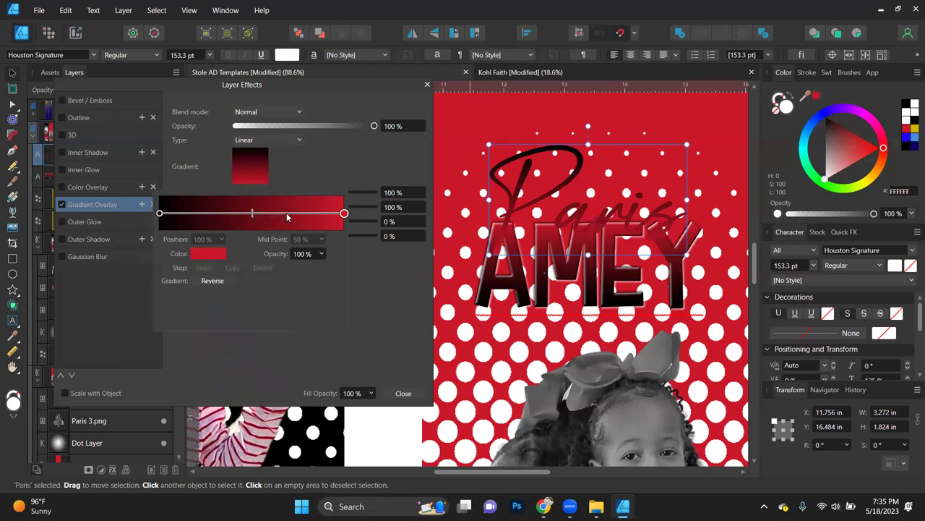
mouse_move(252, 215)
left_mouse_down()
mouse_move(265, 215)
mouse_move(250, 214)
left_mouse_up()
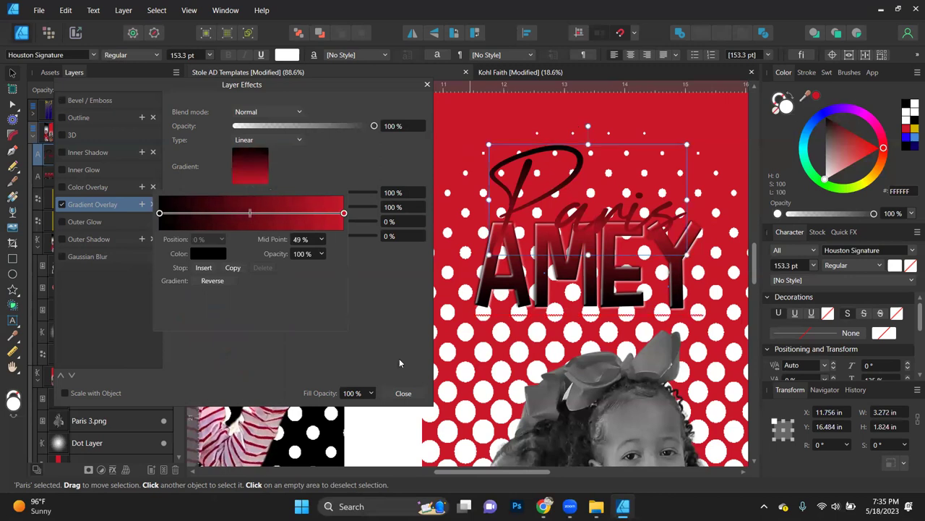
left_click(404, 394)
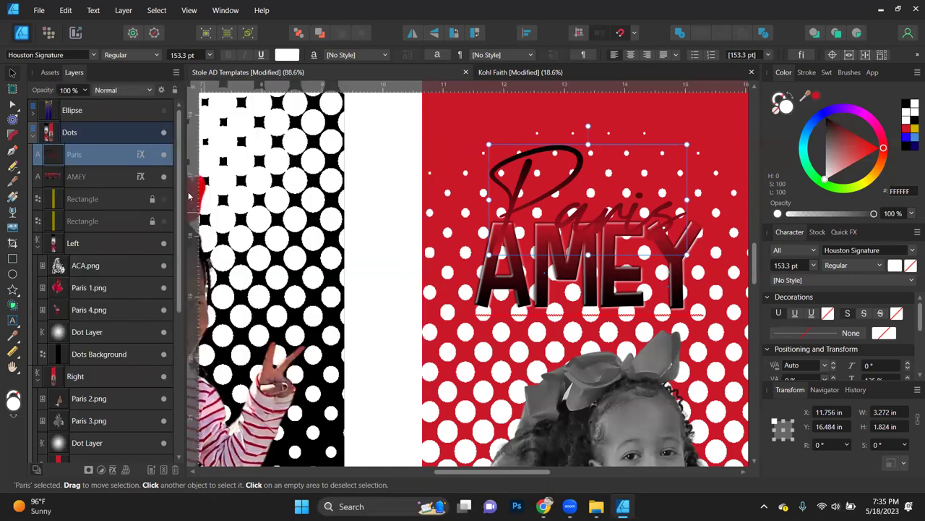
left_click(141, 157)
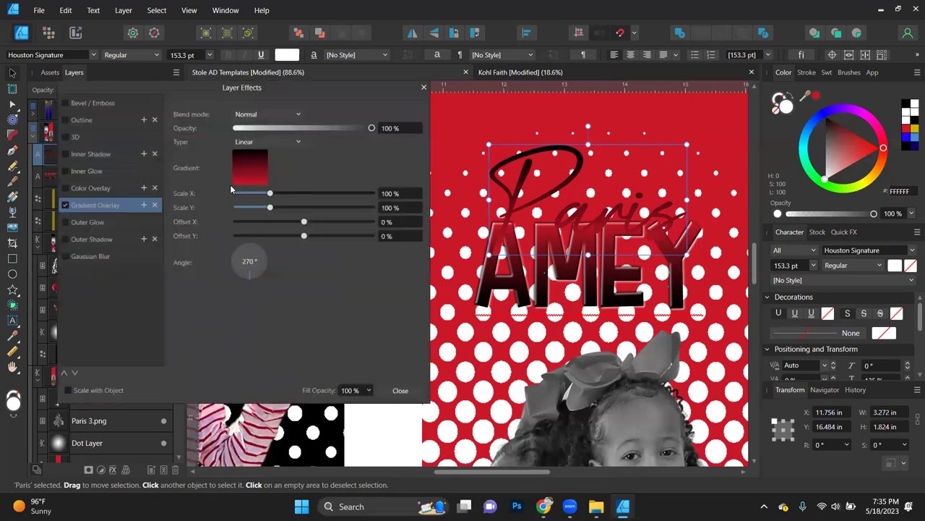
Step: Try a white Outer Shadow with 9.4 px offset on Paris, then turn it off
left_click(102, 241)
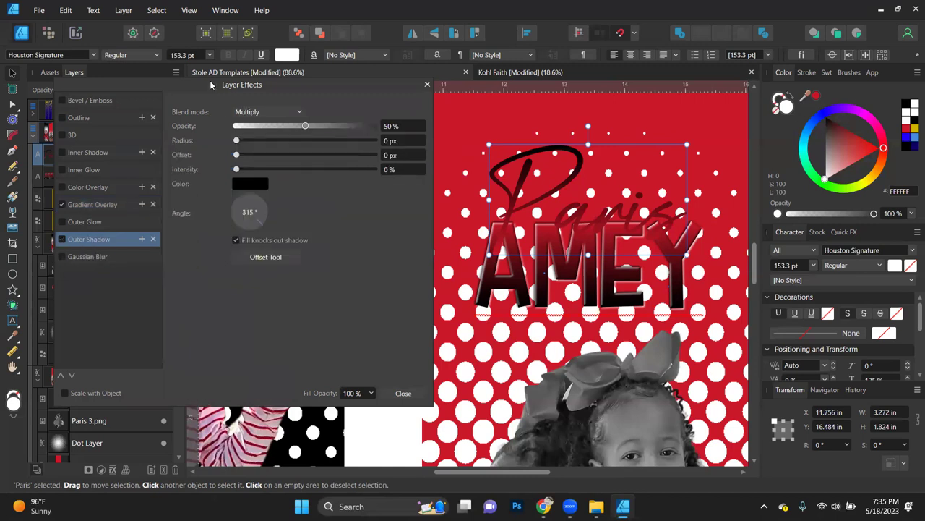
left_click_drag(210, 86, 174, 90)
left_click(215, 185)
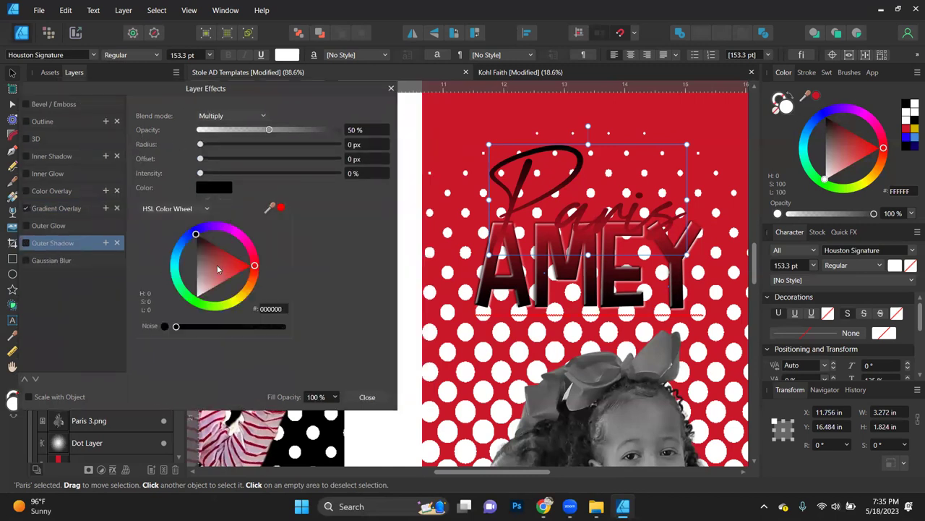
left_click_drag(217, 265, 121, 397)
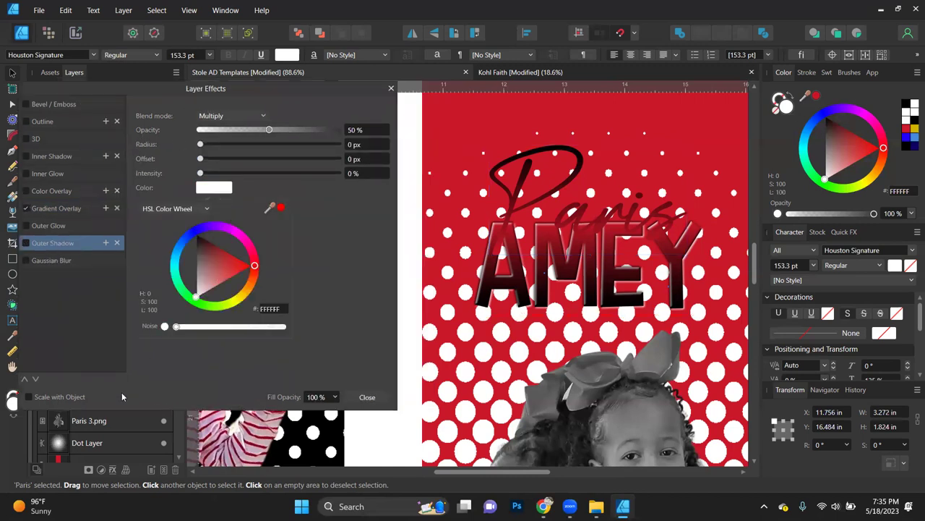
left_click(253, 157)
left_click(258, 158)
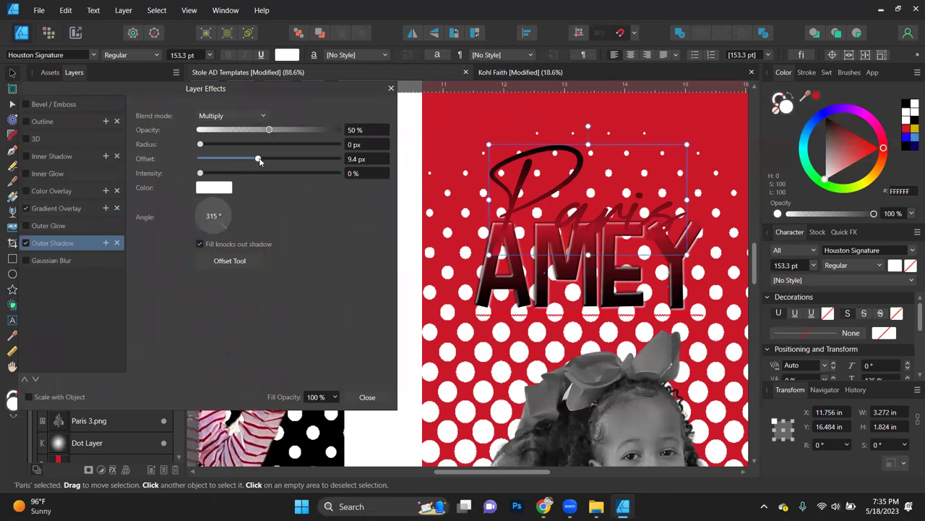
left_click_drag(267, 133, 337, 130)
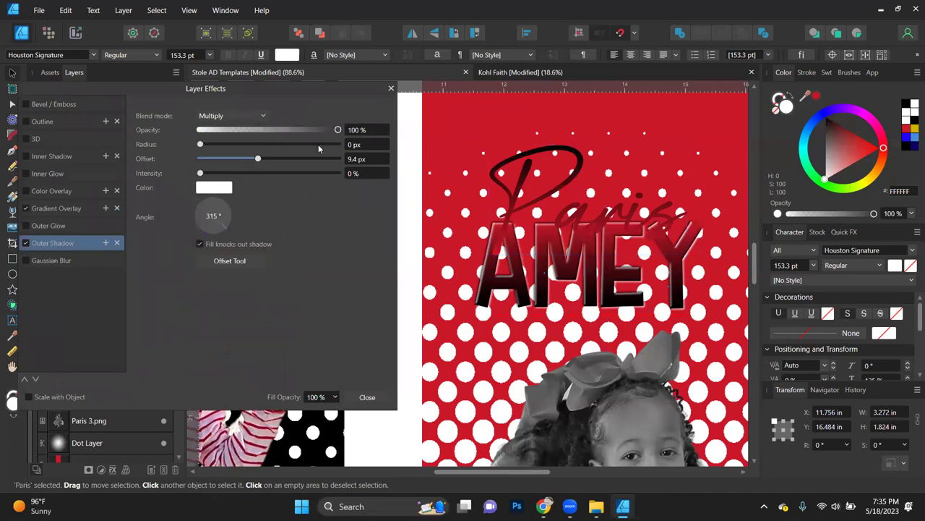
left_click(24, 243)
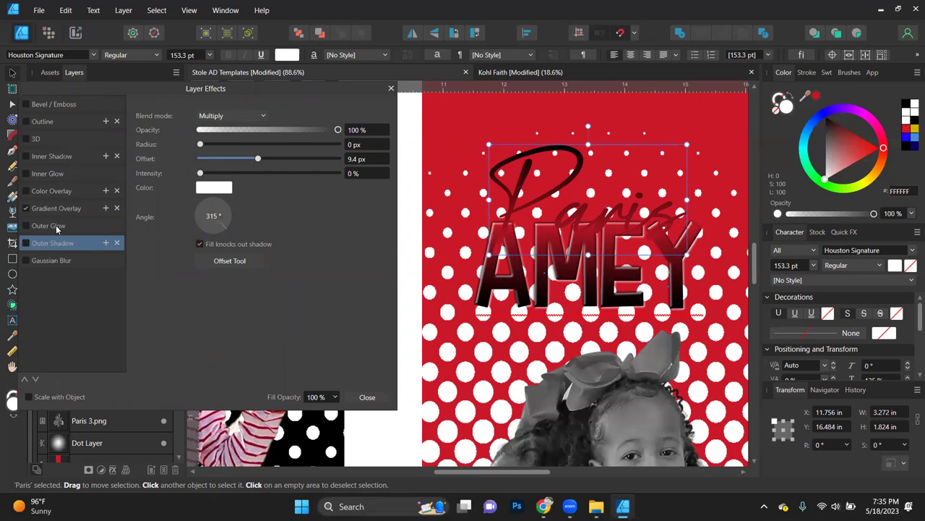
Step: Give Paris a white Outer Glow with 5.3 px radius and about 63% intensity
left_click(58, 227)
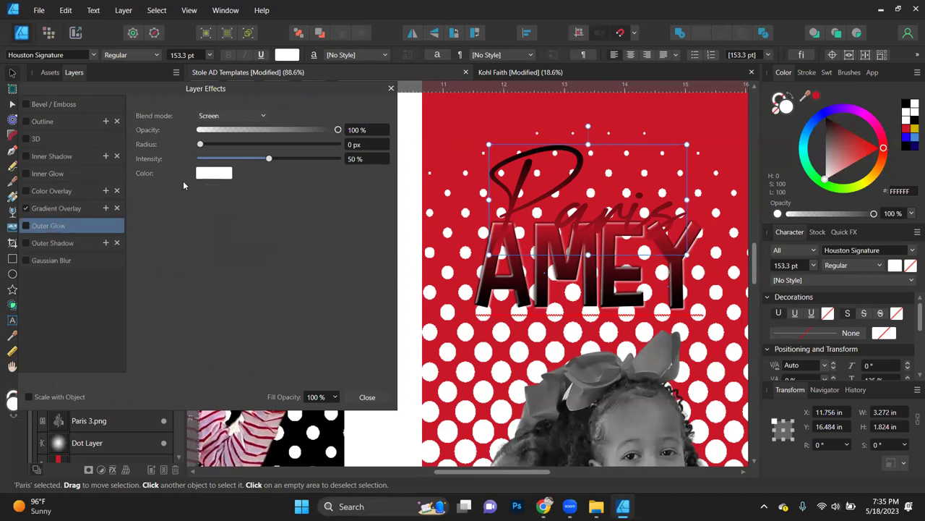
left_click(244, 143)
left_click_drag(271, 159, 286, 158)
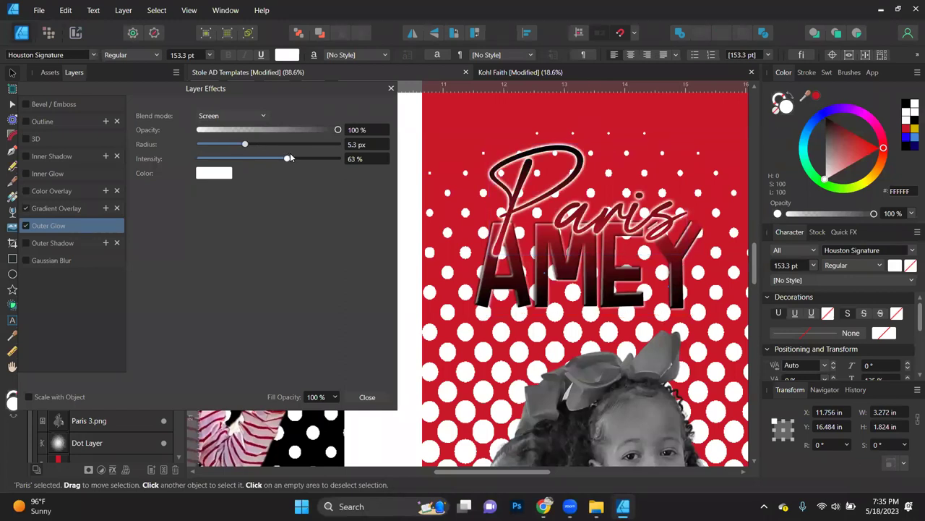
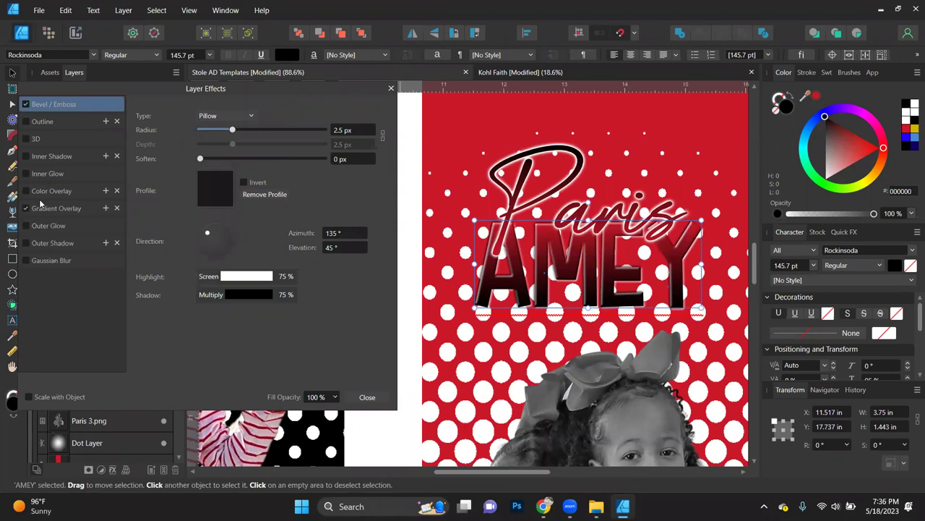
Step: Enable an outer glow on AMEY and widen it slightly
left_click(26, 225)
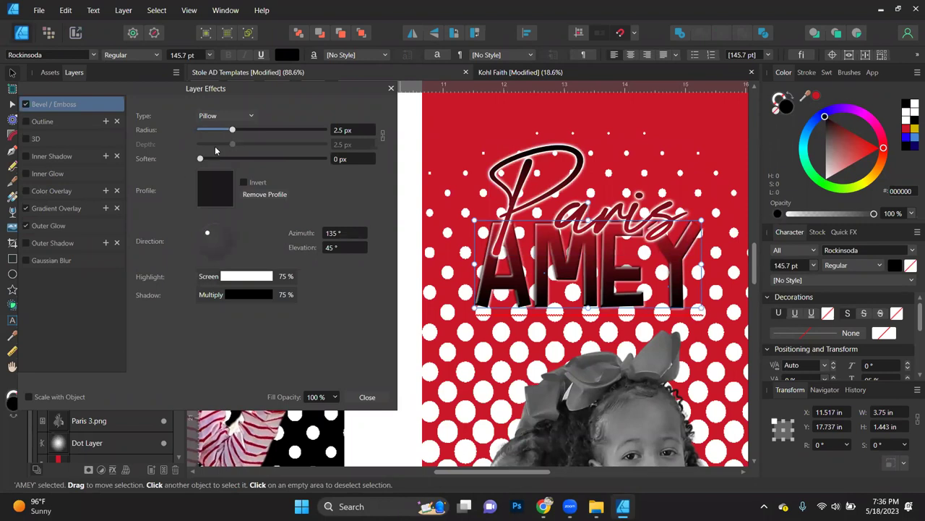
left_click(73, 229)
left_click_drag(200, 144, 105, 145)
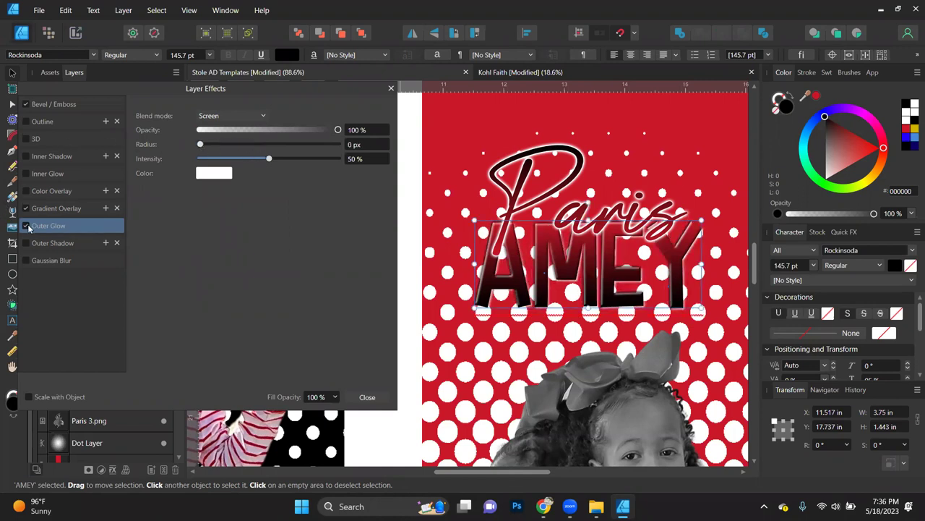
Step: Enable AMEY's outline in white (FFFFFF) with a 2 px radius
left_click(38, 123)
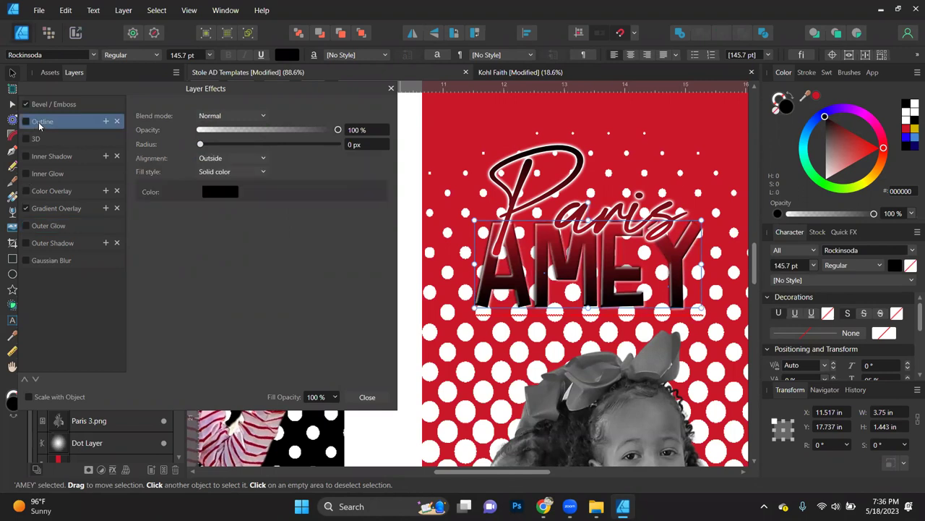
left_click(222, 197)
left_click_drag(209, 289, 203, 301)
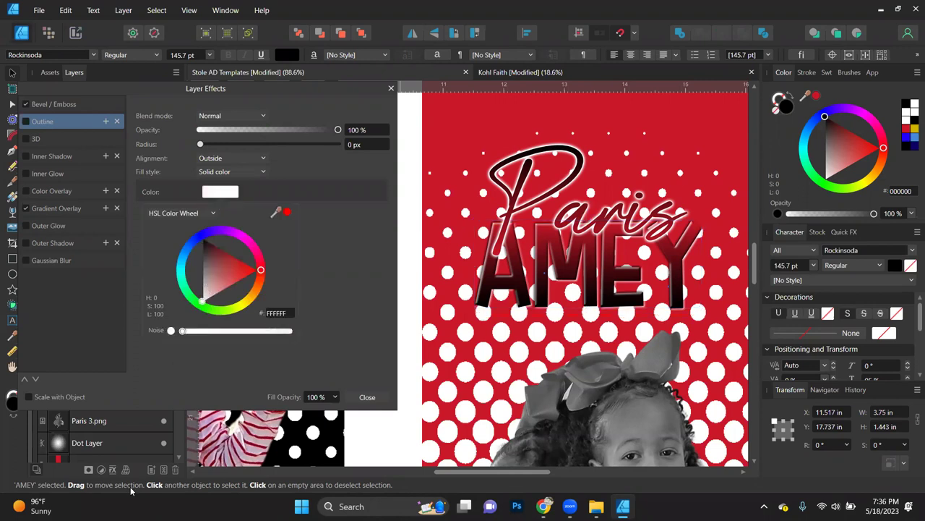
left_click(202, 145)
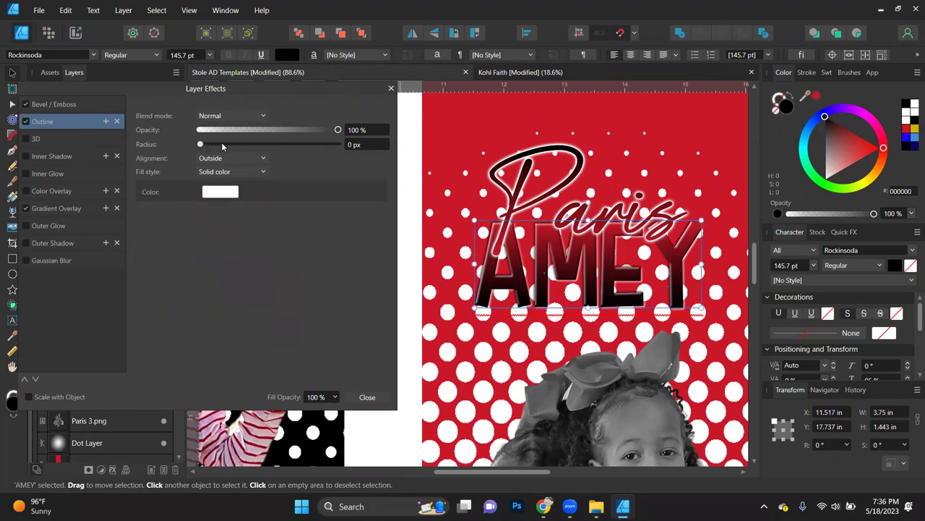
left_click_drag(201, 146, 237, 145)
left_click(360, 143)
type("2")
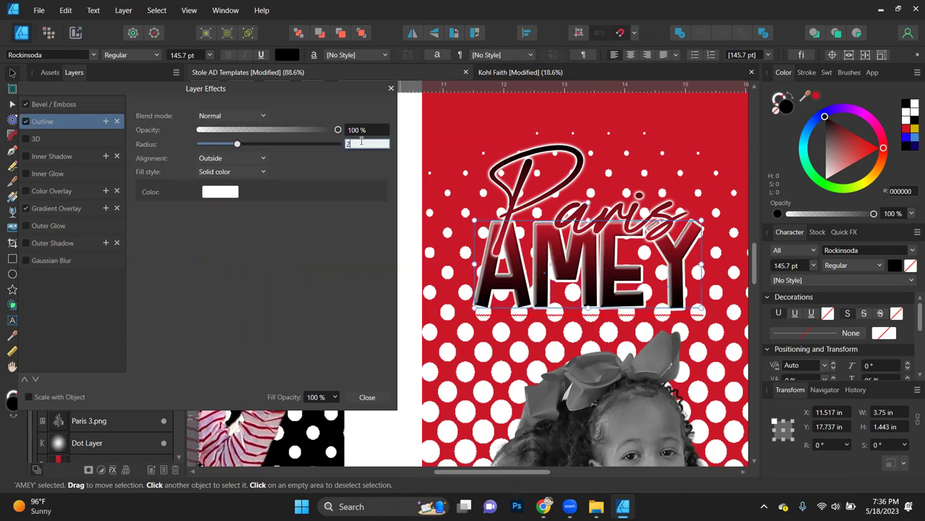
key("Return")
scroll(576, 282, "up", 3)
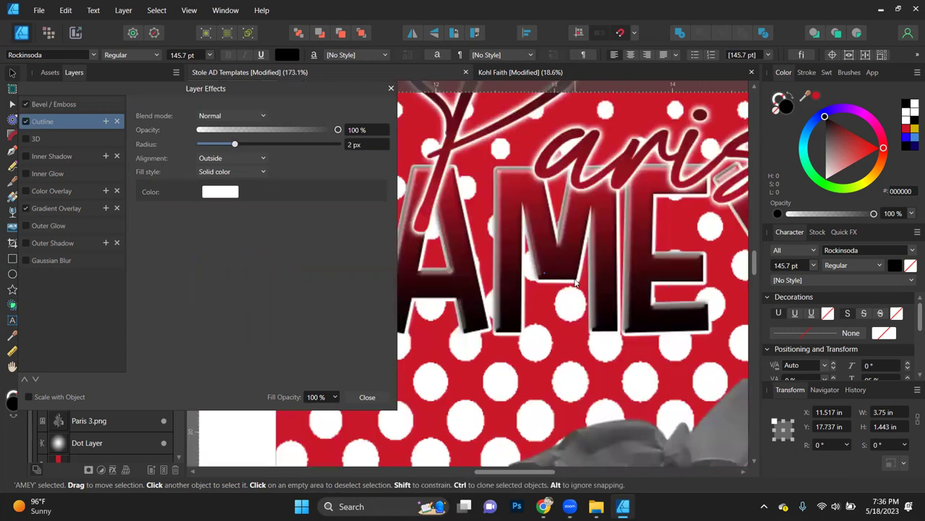
scroll(576, 282, "up", 2)
scroll(576, 282, "down", 2)
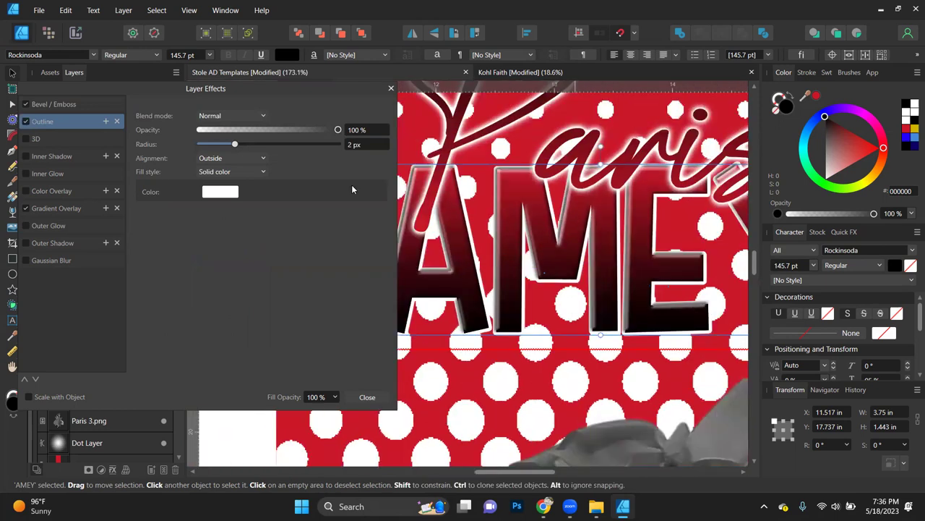
Step: Set AMEY's bevel radius to 2 px and, after trying Emboss and Outer, its type to Inner
left_click(48, 106)
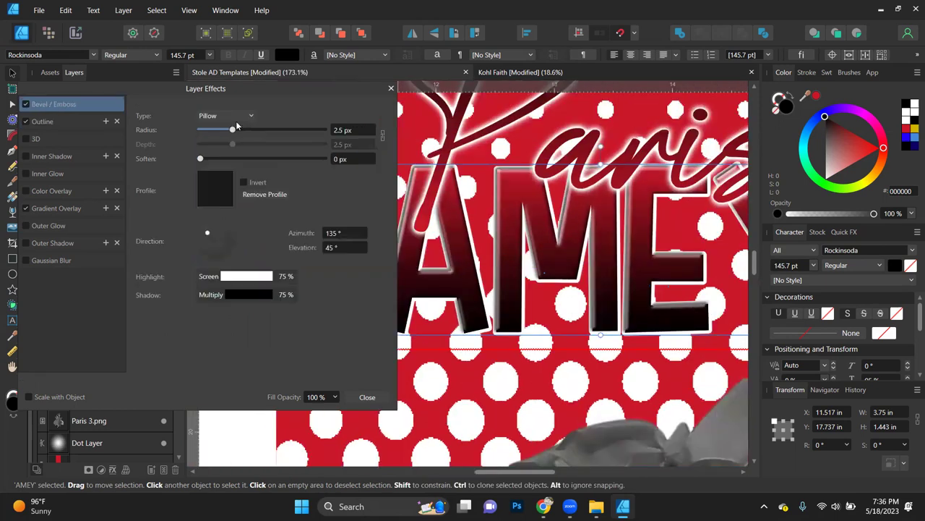
left_click(348, 128)
type("2")
key("Return")
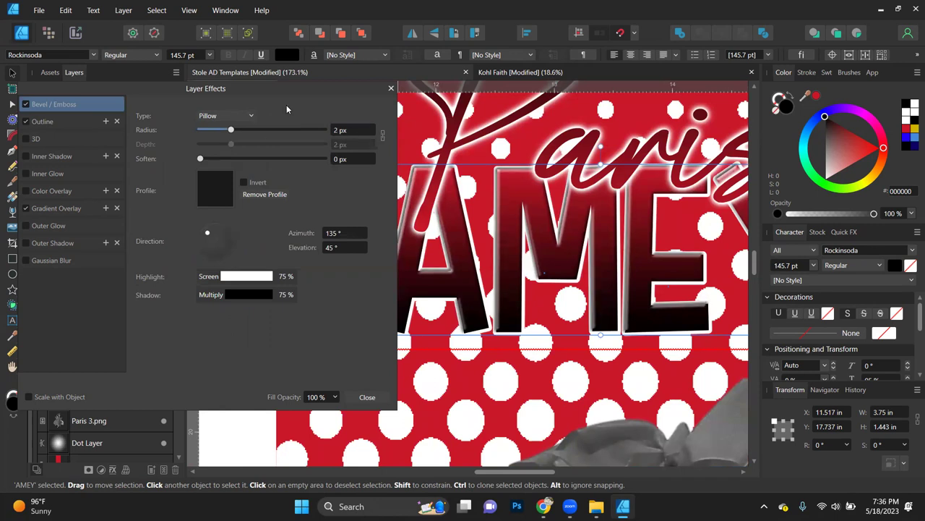
left_click(243, 118)
left_click(217, 155)
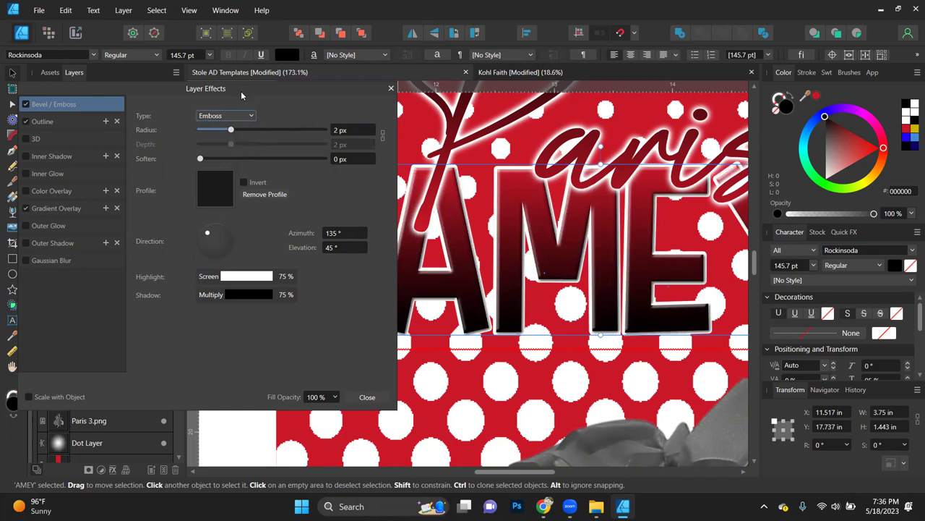
left_click(238, 120)
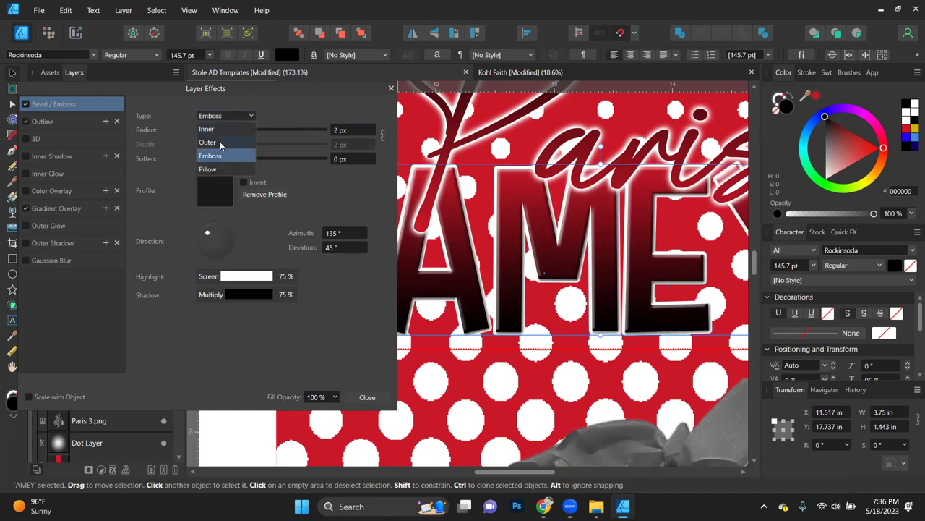
left_click(223, 143)
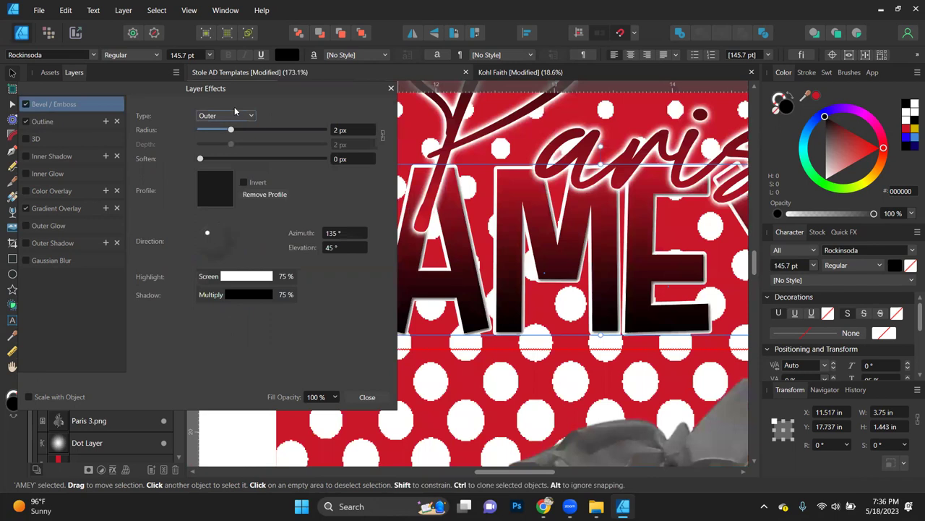
left_click(236, 117)
left_click(225, 159)
left_click(231, 120)
left_click(224, 130)
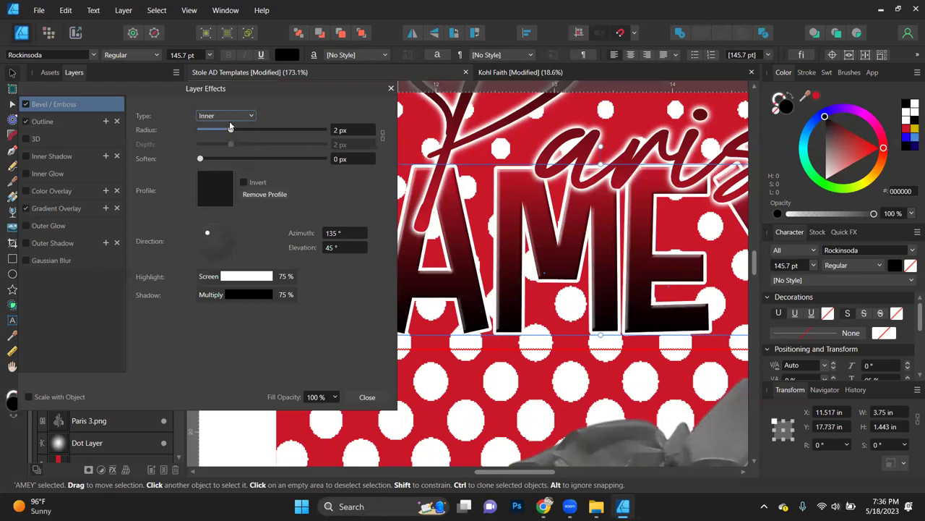
Step: Give the Paris script text an Inner bevel, settling its radius at 0.5 px
left_click(452, 134)
left_click(238, 114)
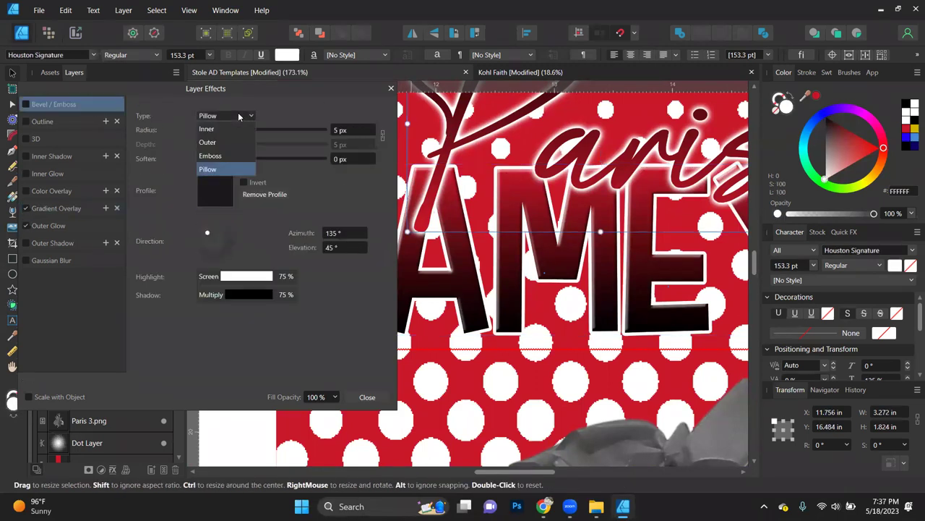
left_click(228, 129)
left_click(351, 130)
type("1")
key("Return")
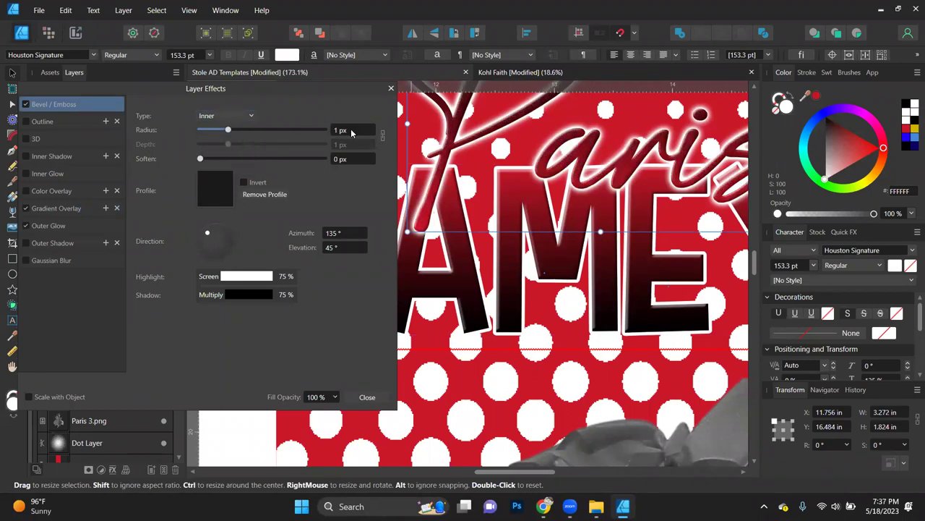
key("ctrl+minus")
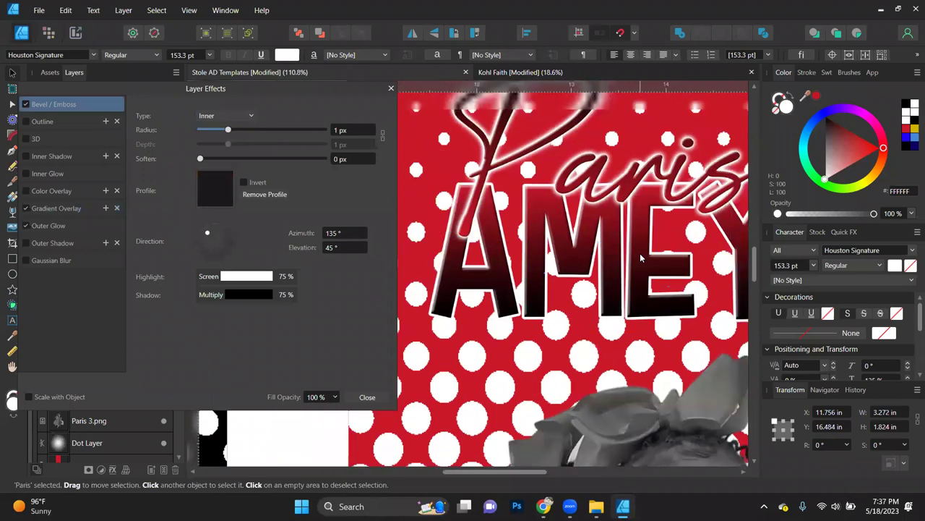
key("ctrl+minus")
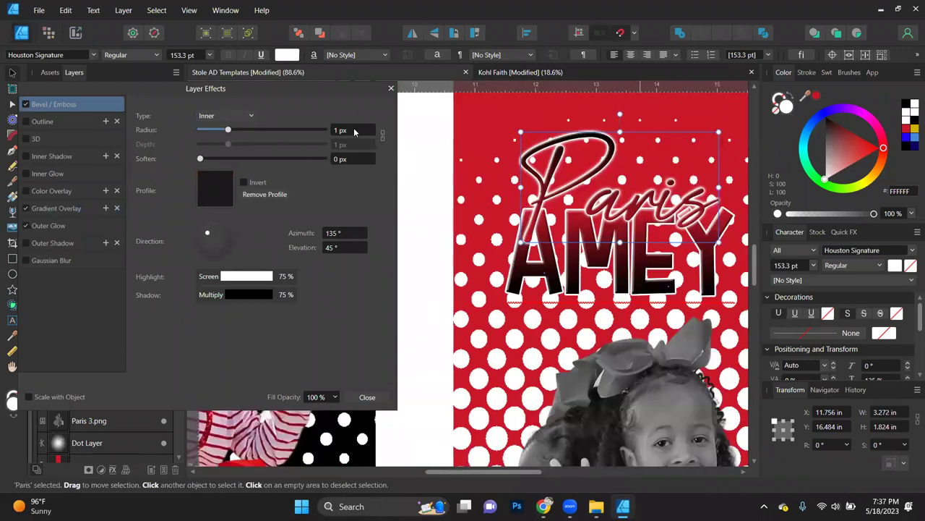
left_click(348, 129)
type("0.5")
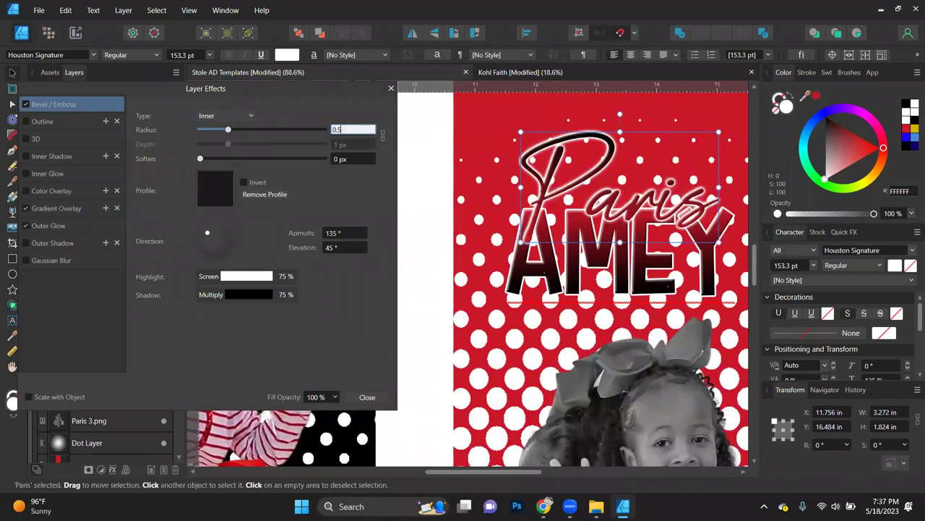
key("Return")
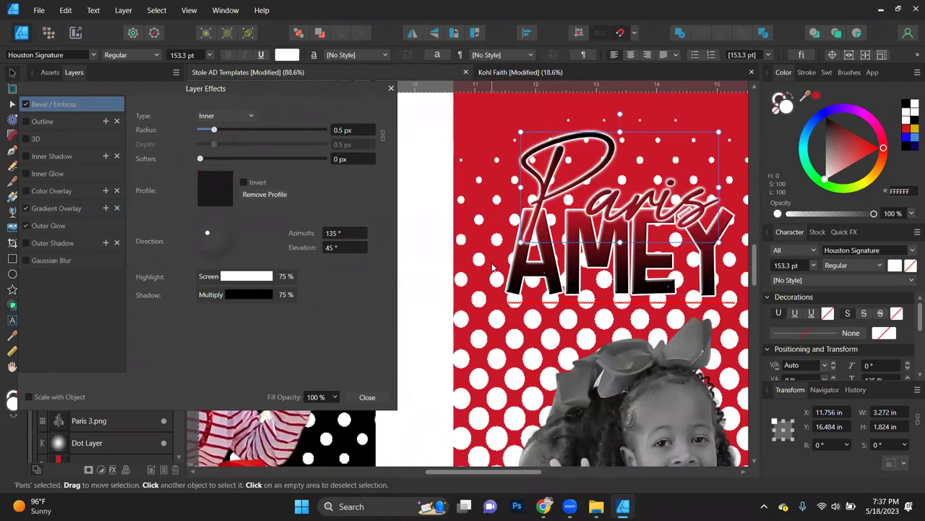
scroll(494, 266, "down", 1)
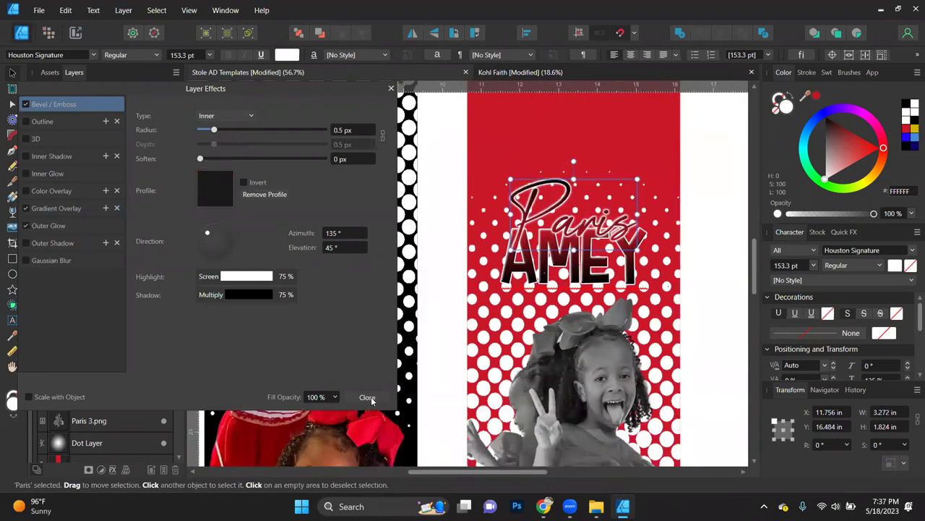
Step: Close Layer Effects and set the right panel's Dot Layer opacity to 50%
left_click(369, 397)
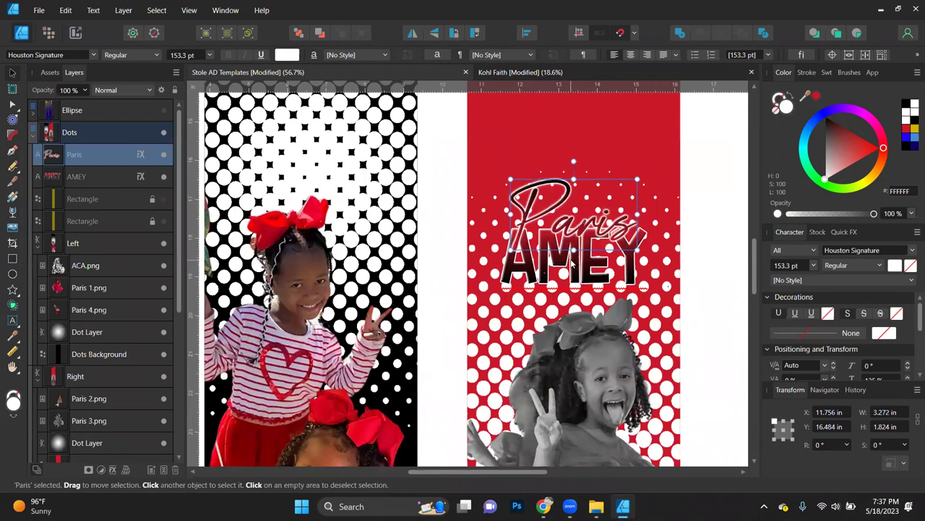
scroll(571, 262, "up", 4)
key("ctrl+0")
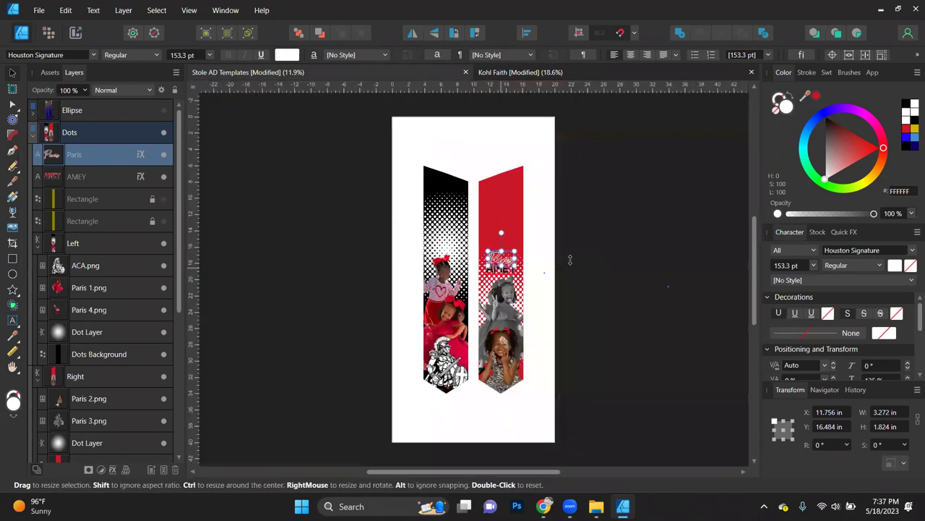
scroll(493, 249, "up", 4)
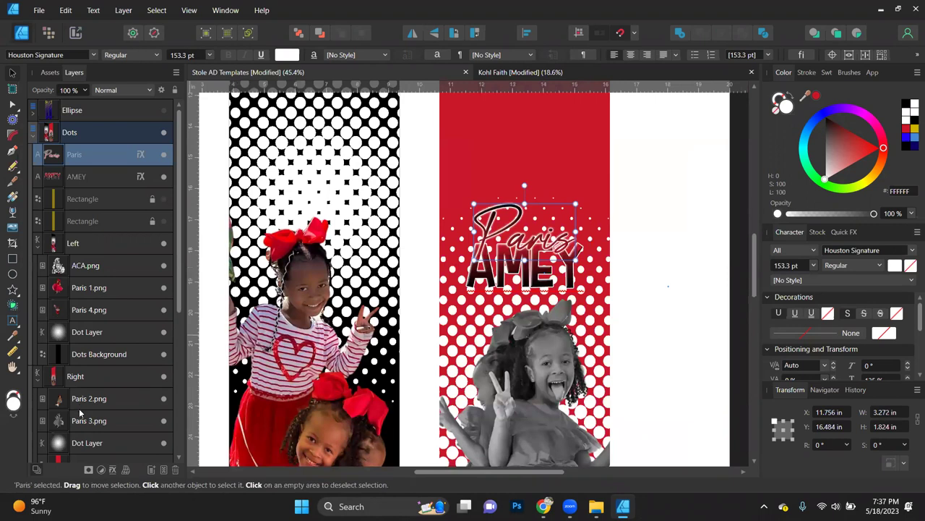
left_click(82, 442)
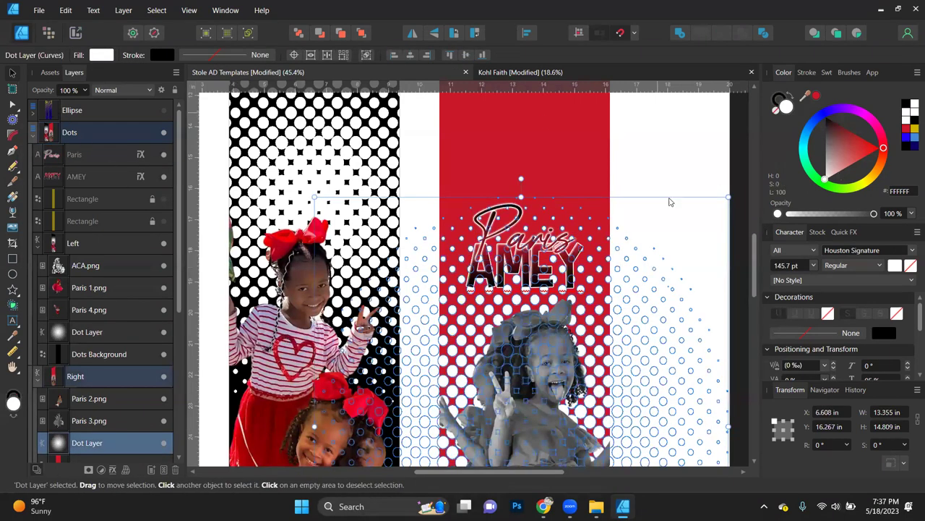
left_click(83, 91)
left_click_drag(90, 104, 47, 105)
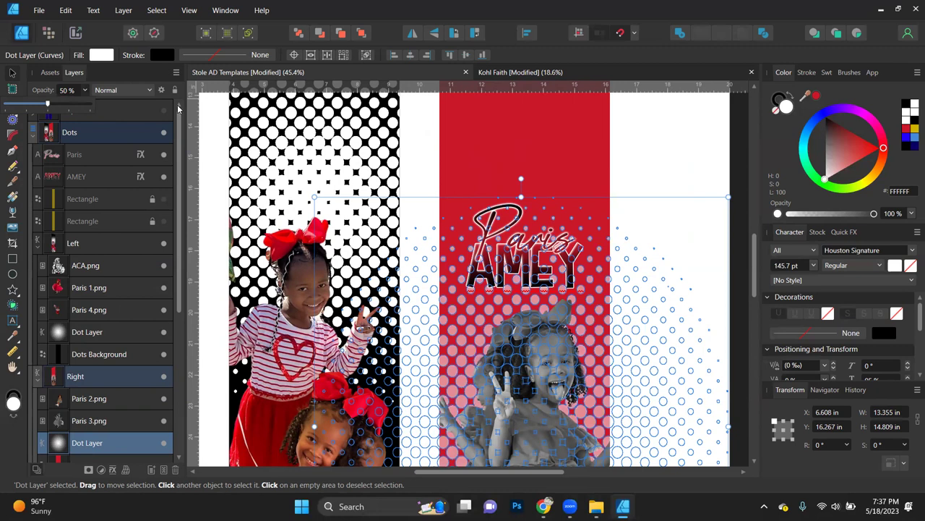
left_click(204, 157)
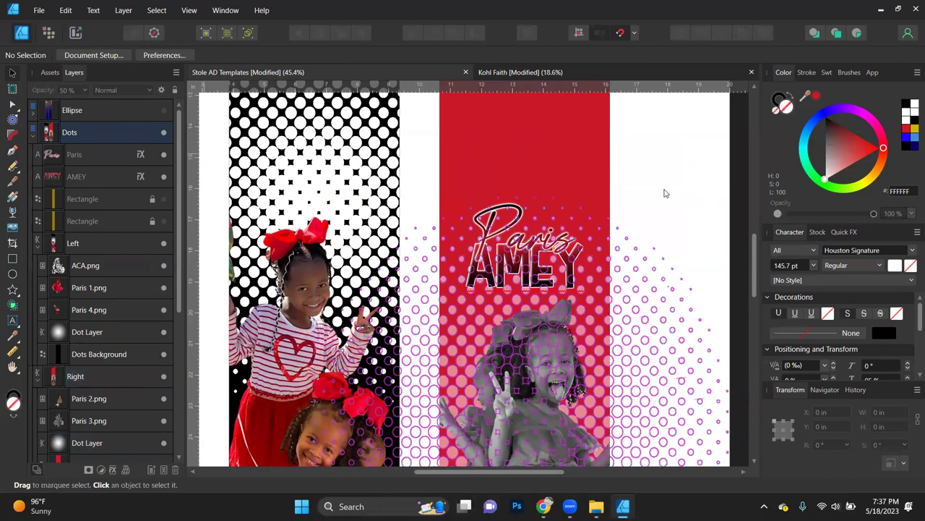
scroll(648, 274, "down", 3)
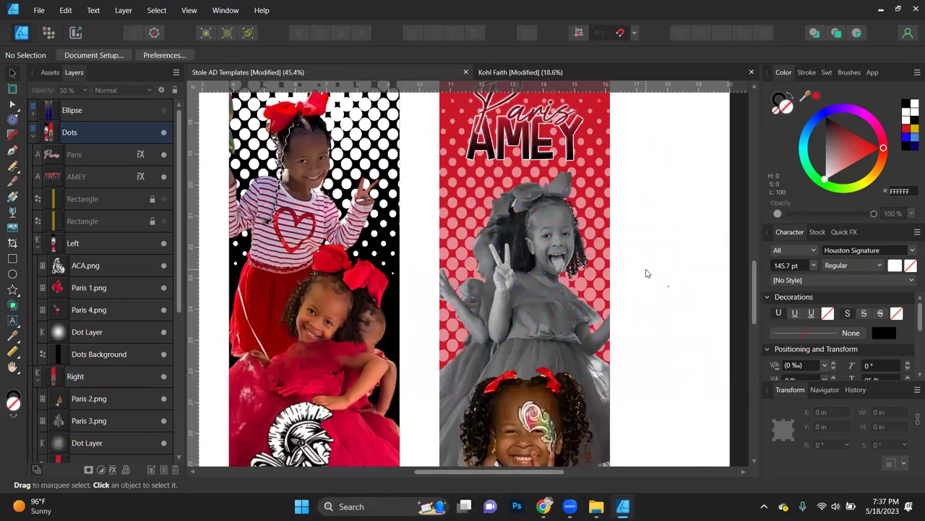
scroll(648, 274, "down", 2)
scroll(648, 273, "down", 1)
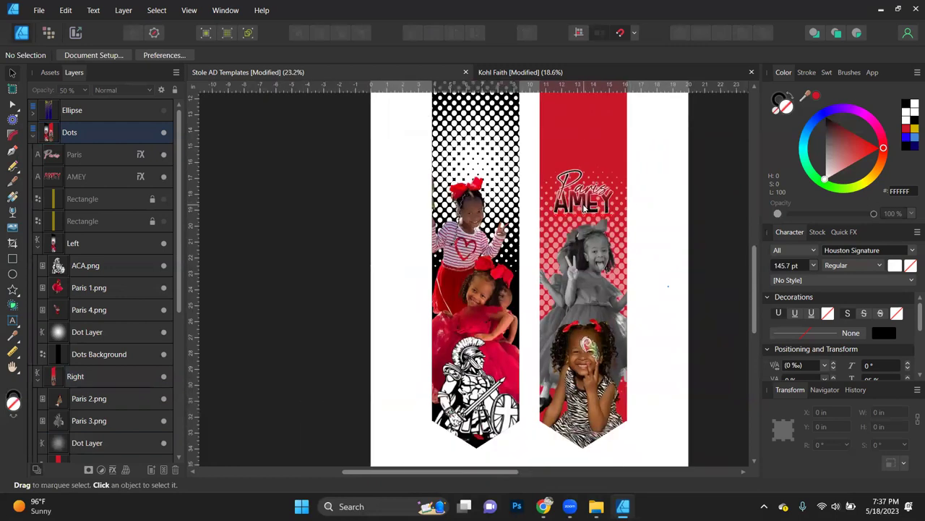
Step: Try the right panel's Dot Layer at 30% opacity and review the stole
left_click(88, 444)
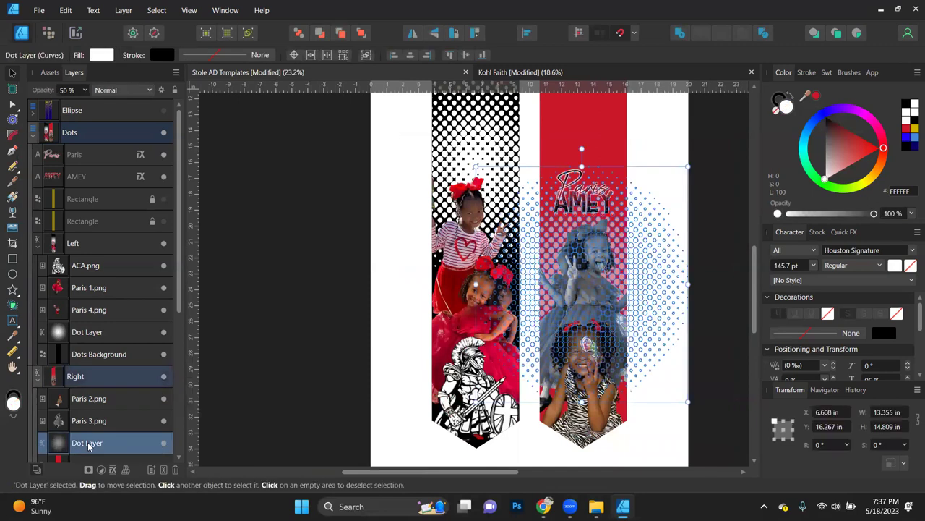
left_click(304, 376)
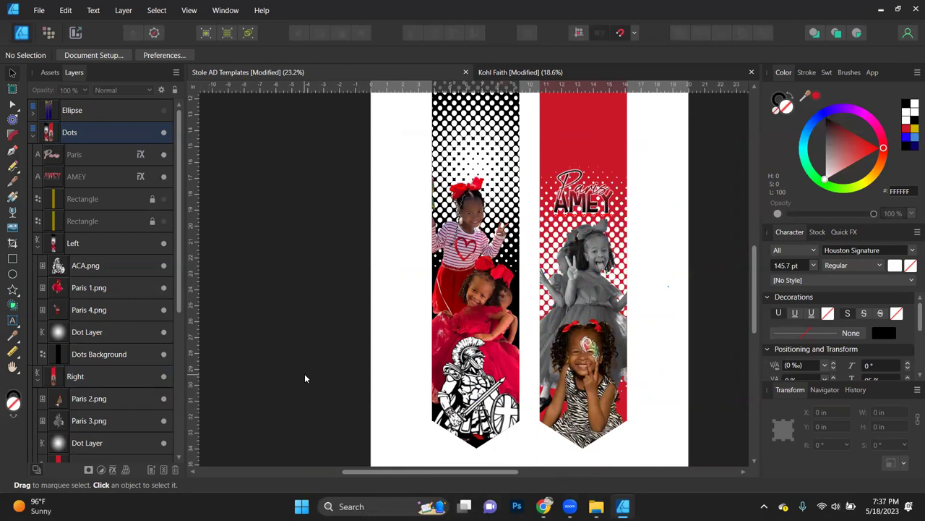
left_click(89, 448)
key("3")
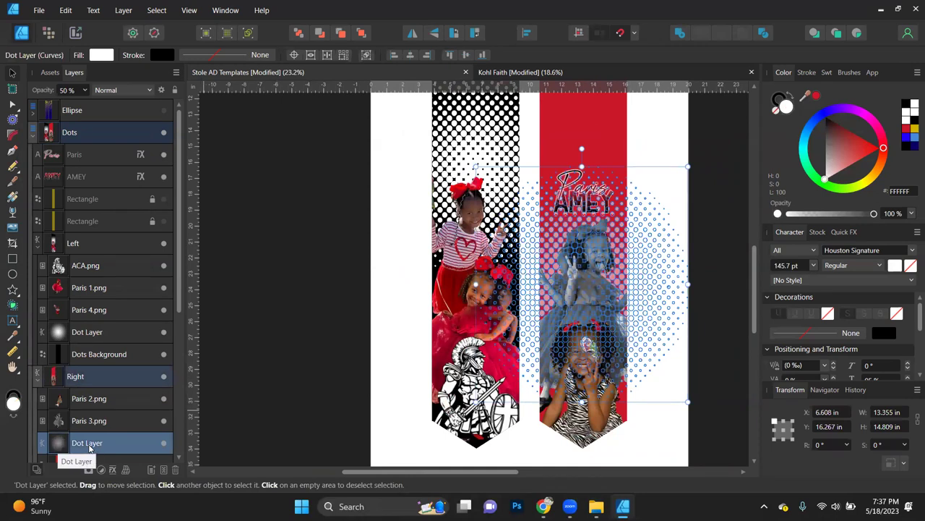
left_click(276, 389)
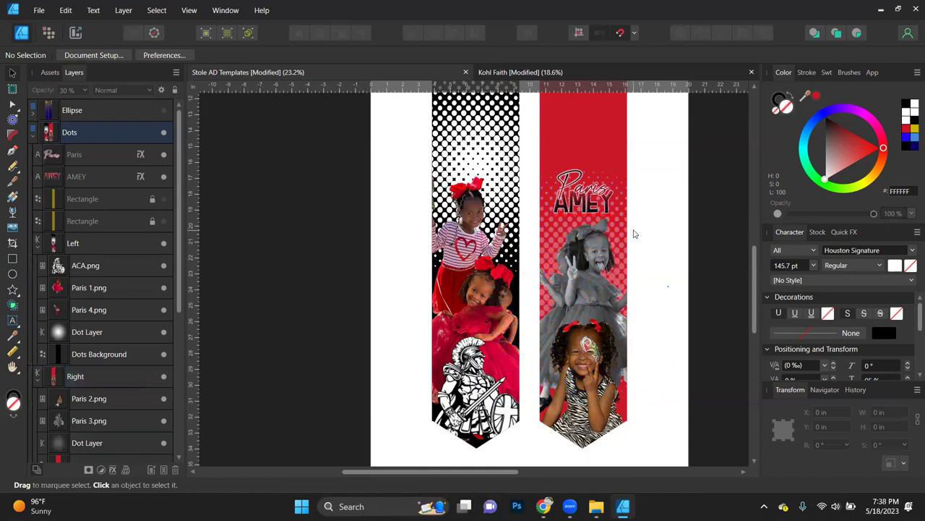
scroll(633, 234, "up", 2)
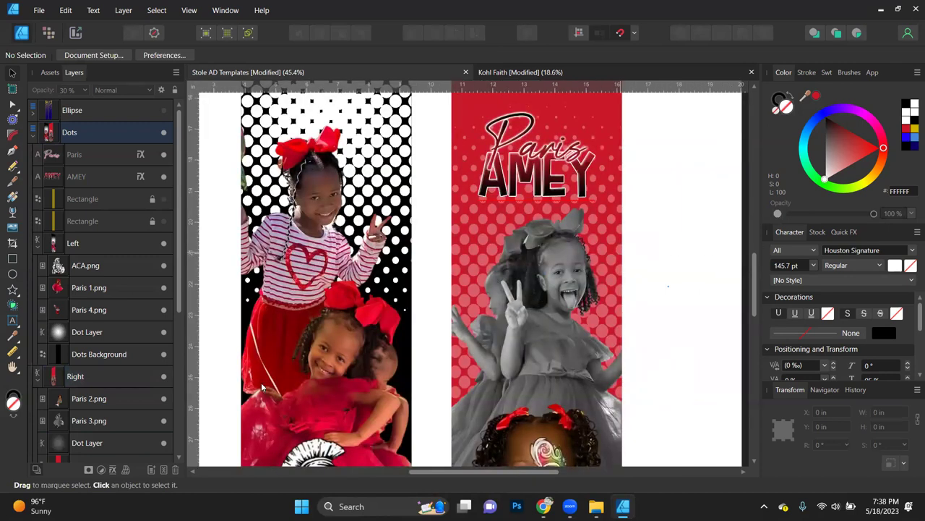
Step: Compare 50%, then return the right Dot Layer to 30% and move it upward
left_click(96, 444)
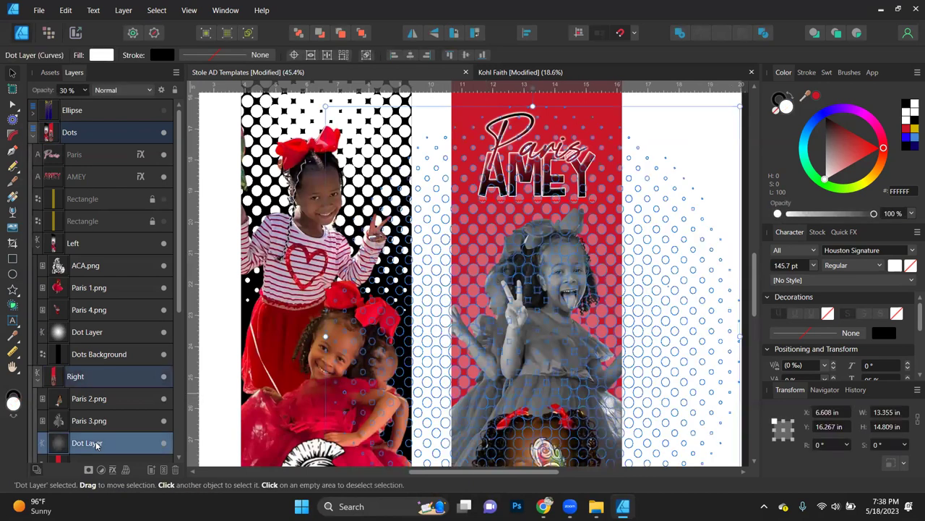
key("5")
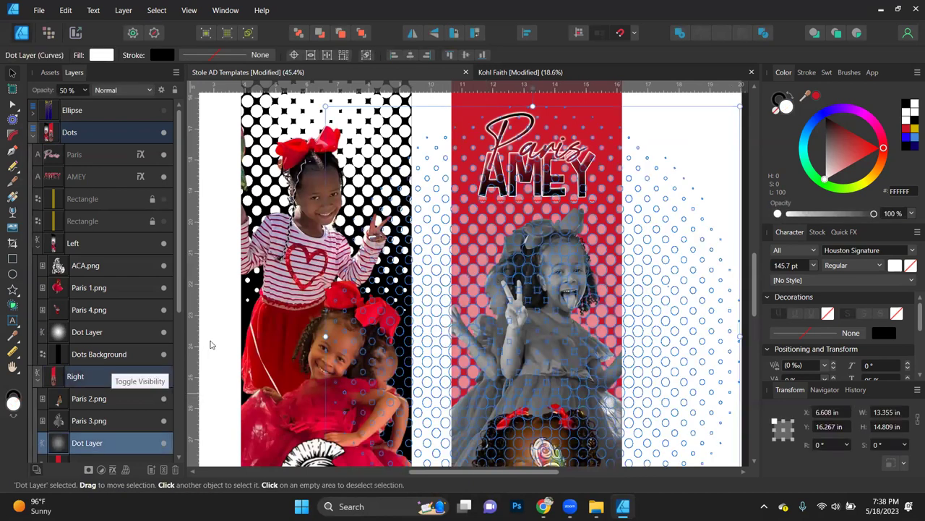
left_click(209, 345)
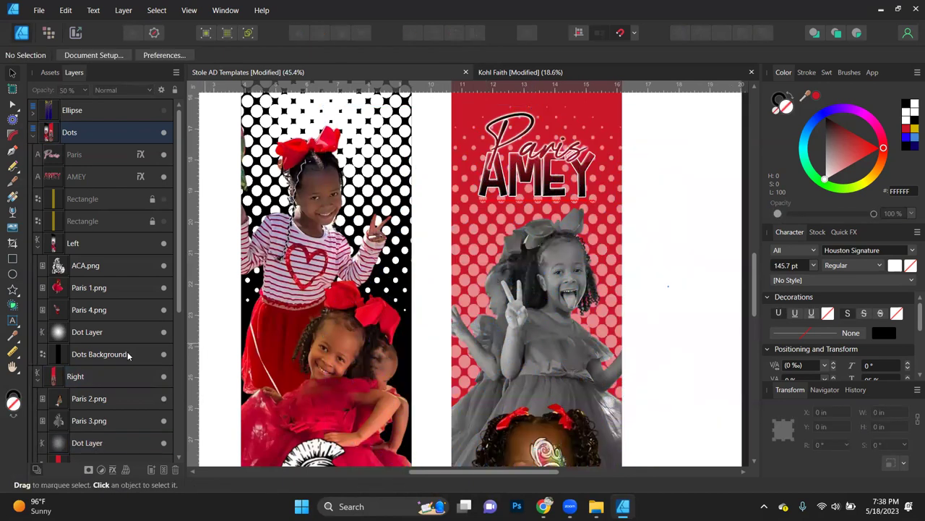
left_click(91, 444)
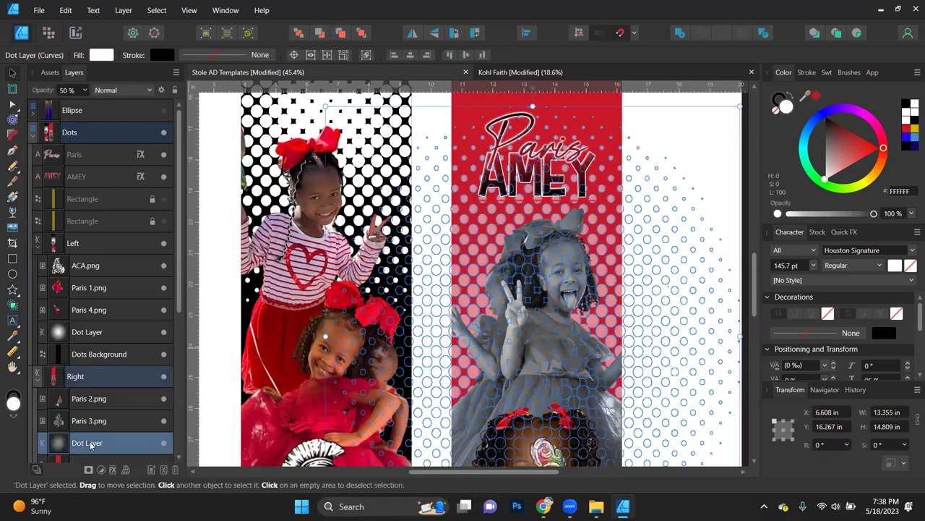
key("3")
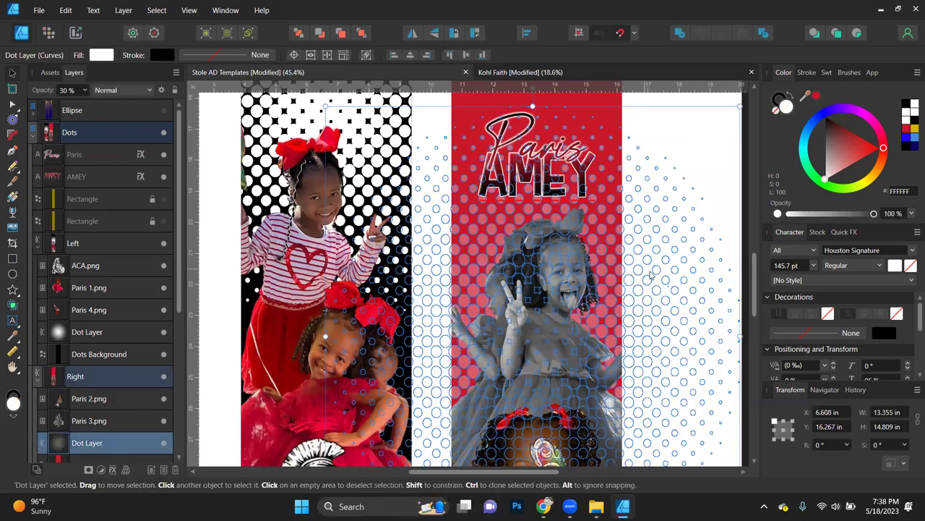
left_click_drag(651, 259, 650, 242)
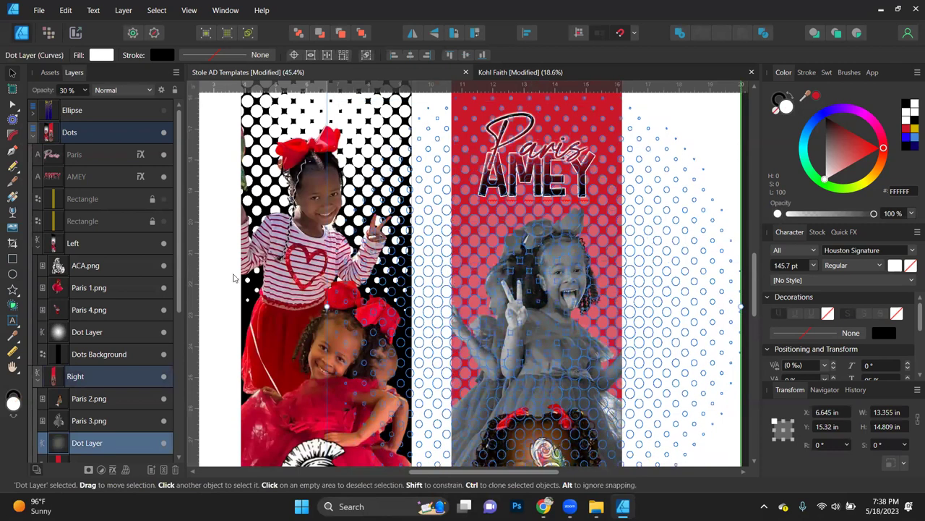
left_click_drag(234, 278, 210, 282)
Step: Zoom out and select the left panel's Dot Layer inside its group
key("ctrl+d")
scroll(252, 304, "down", 3)
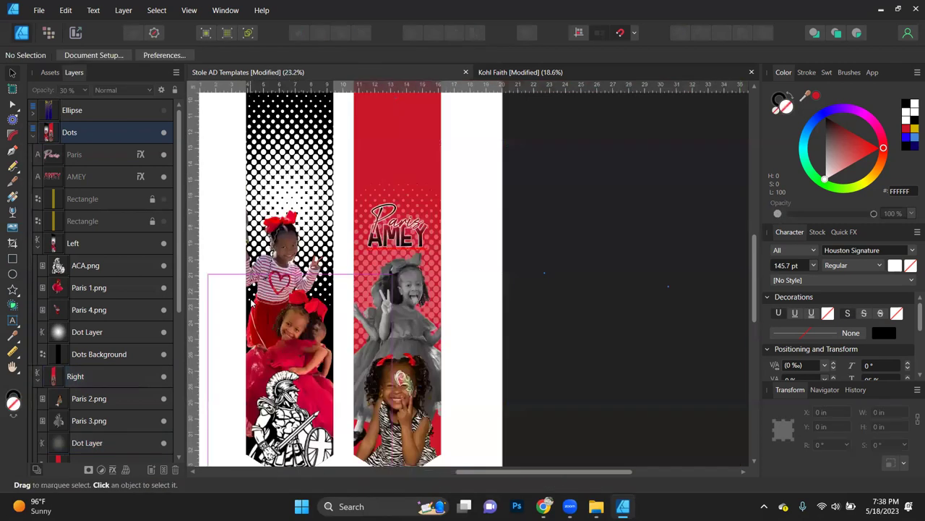
scroll(252, 301, "down", 3)
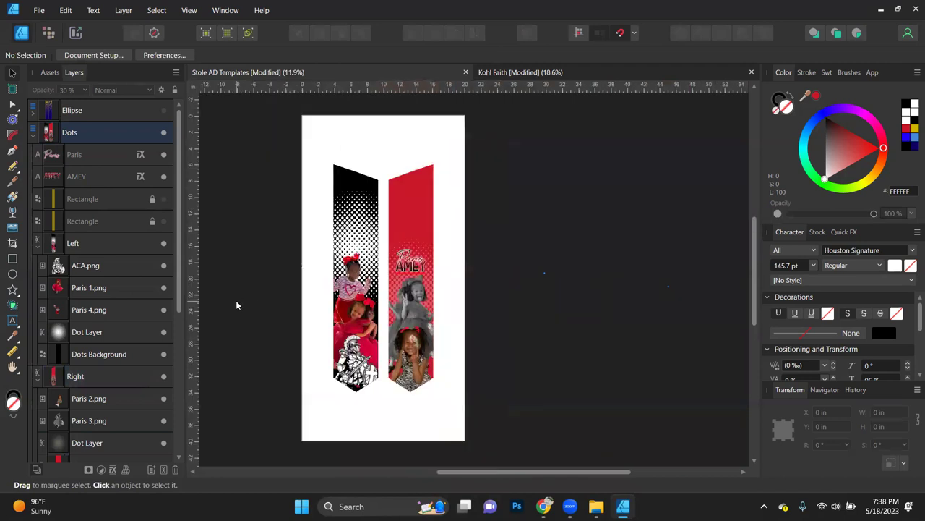
scroll(236, 304, "left", 2)
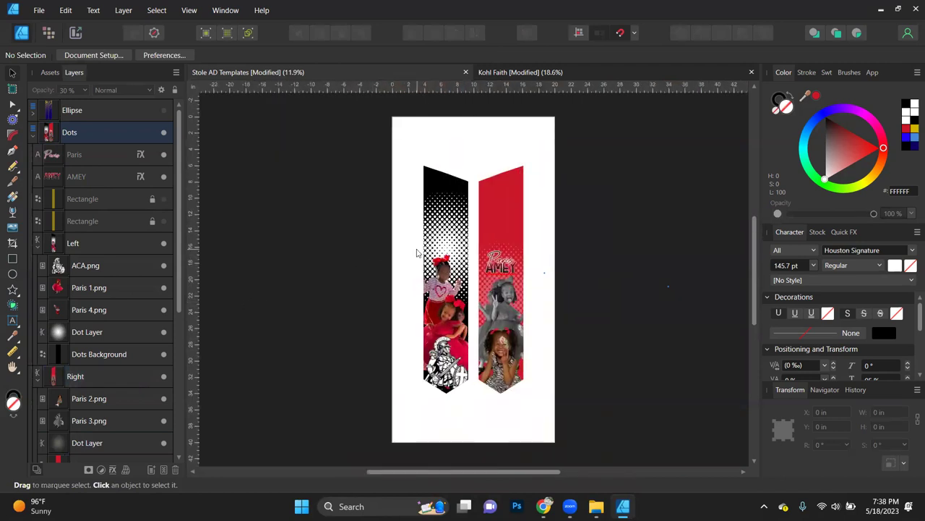
scroll(417, 253, "up", 2)
left_click(471, 235)
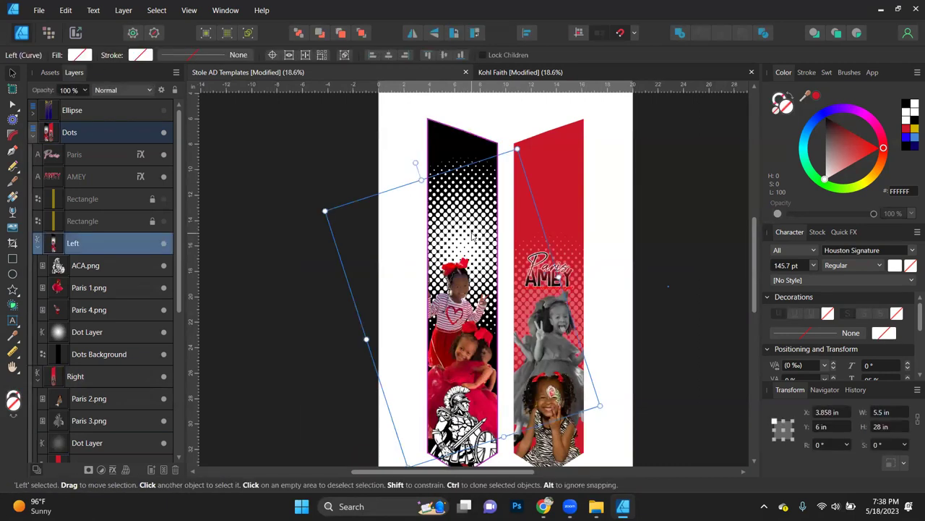
double_click(471, 236)
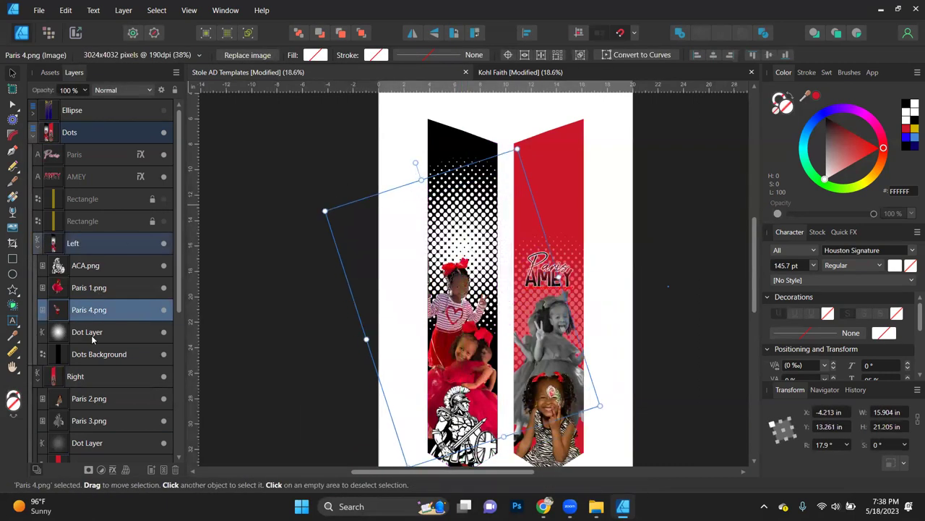
left_click(92, 334)
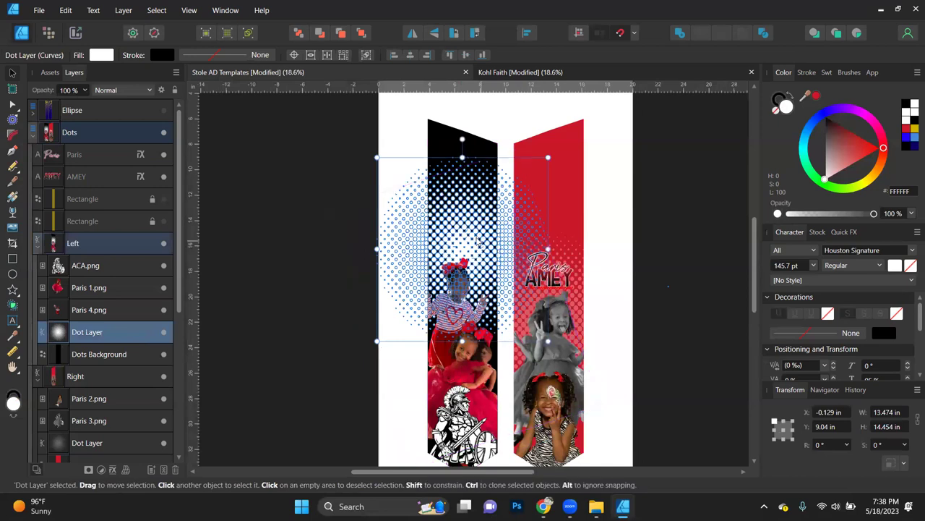
Step: Nudge the left Dot Layer slightly lower and fade it to 30% opacity
scroll(475, 243, "up", 5)
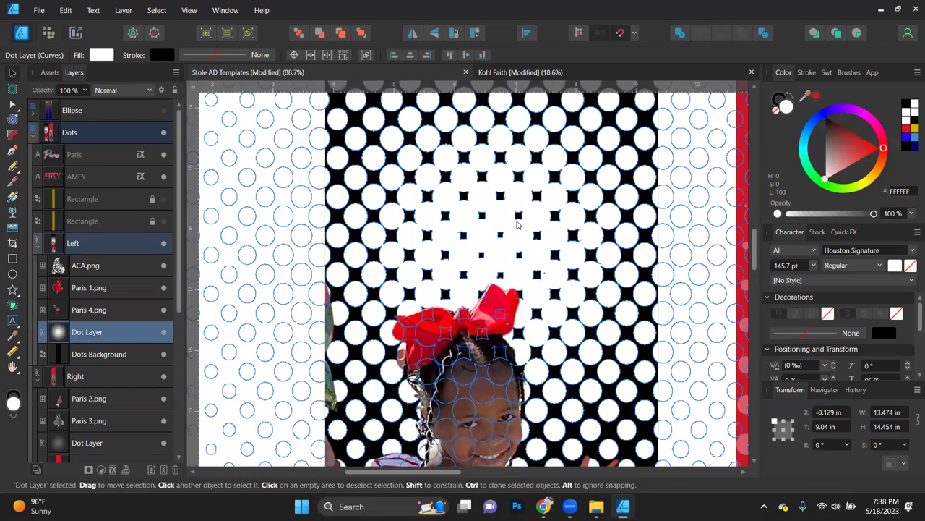
scroll(517, 225, "down", 1)
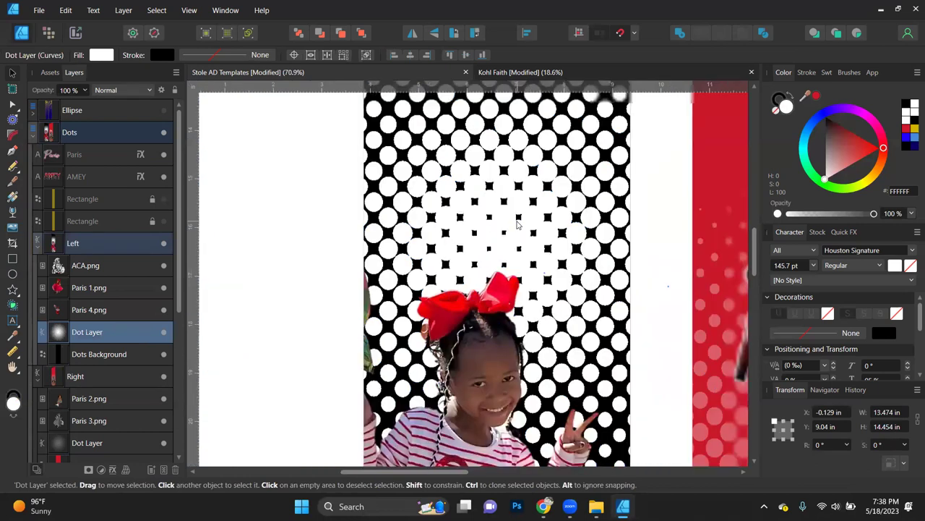
scroll(517, 225, "down", 4)
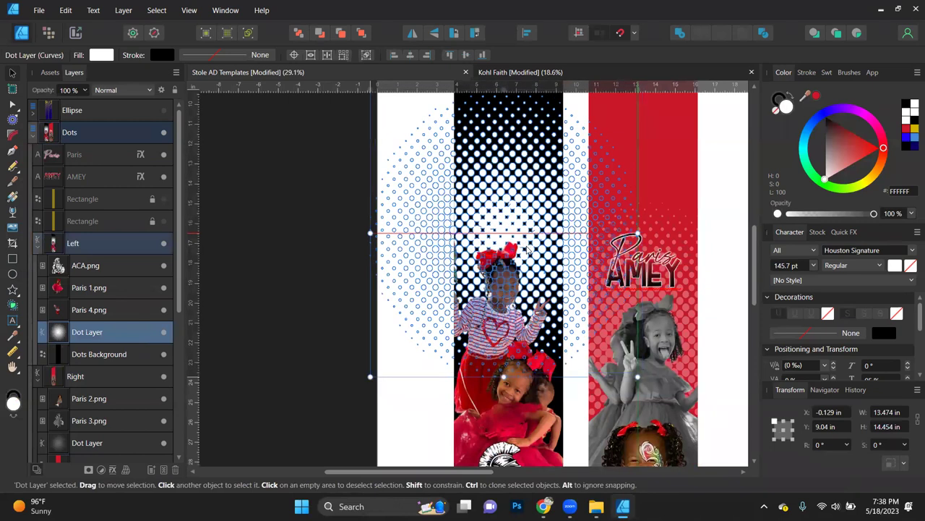
key("ctrl+z")
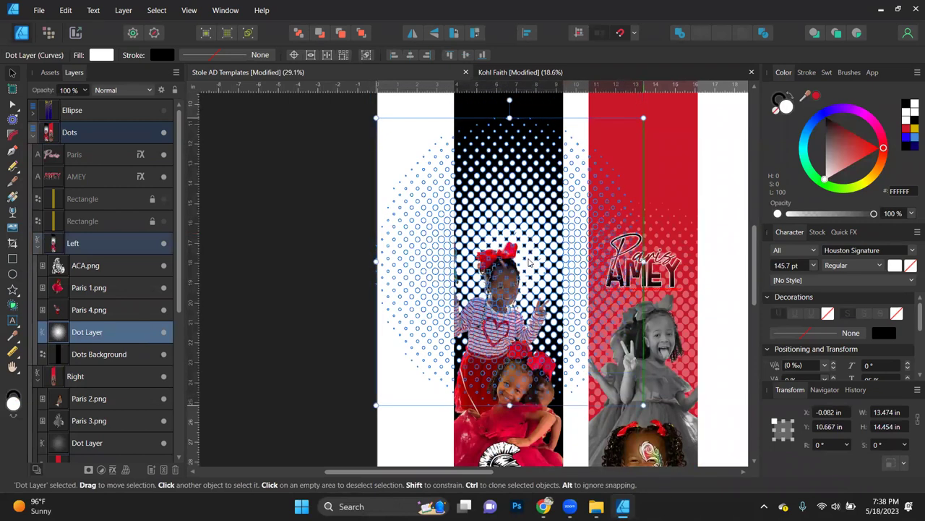
key("Down")
key("Down")
key("Down")
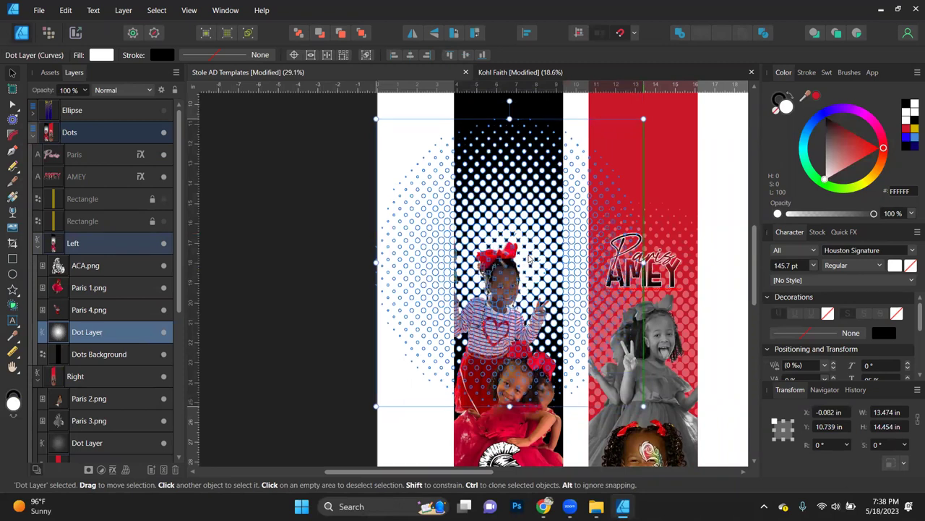
key("3")
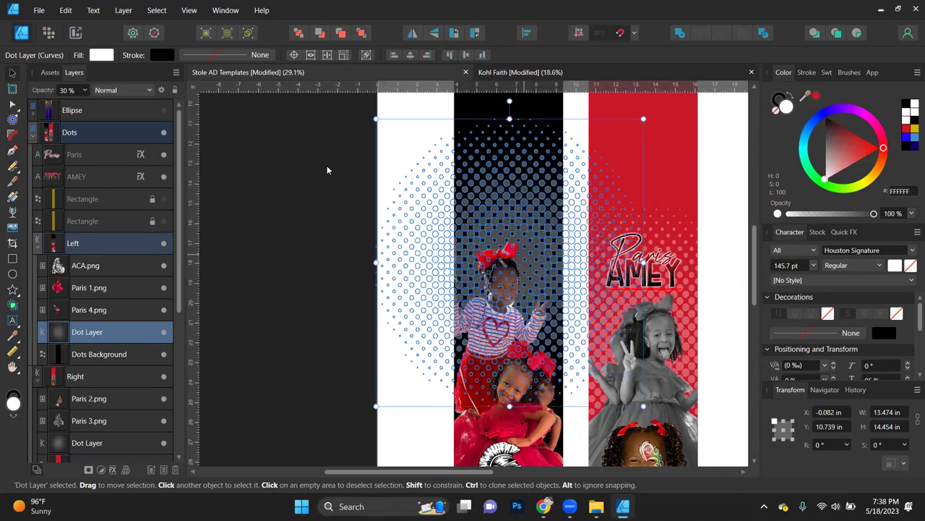
left_click(260, 170)
scroll(316, 262, "down", 5)
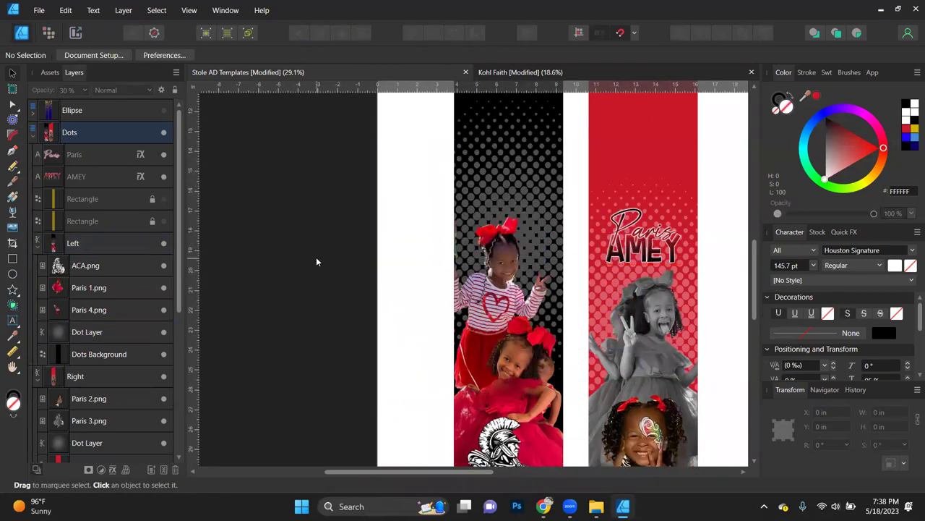
scroll(316, 262, "down", 2, "ctrl")
scroll(316, 261, "up", 2)
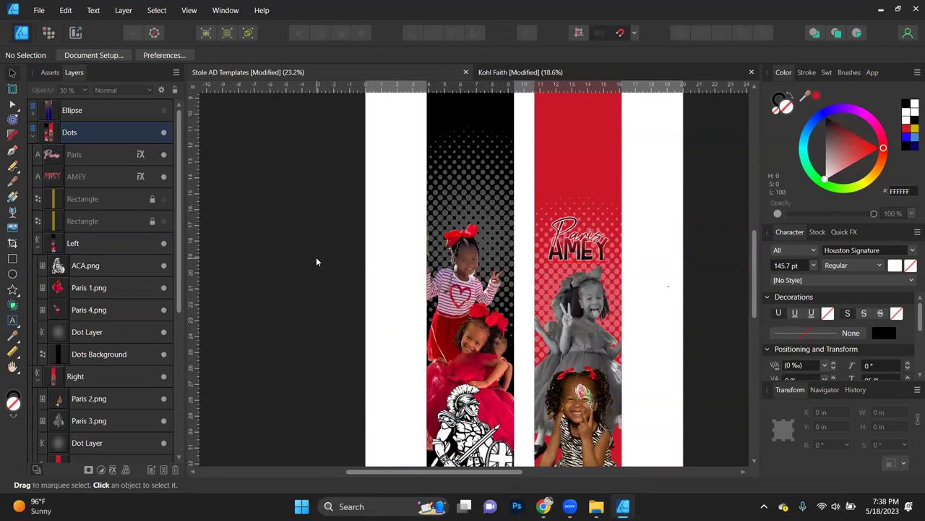
scroll(492, 290, "down", 4)
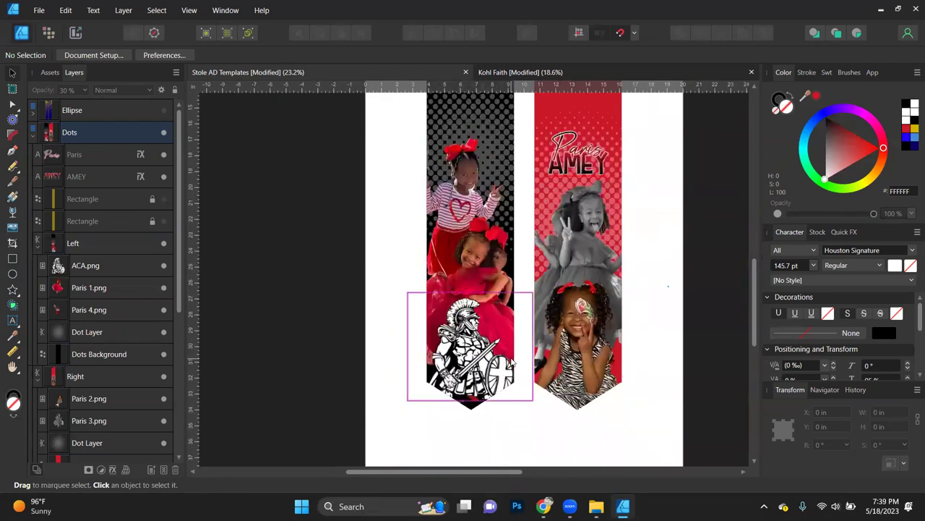
scroll(494, 303, "up", 3)
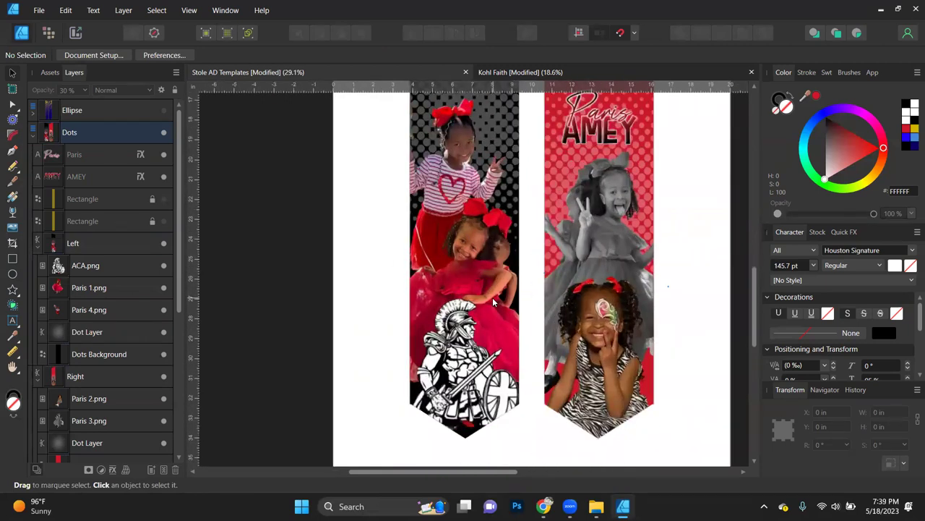
scroll(443, 302, "down", 2)
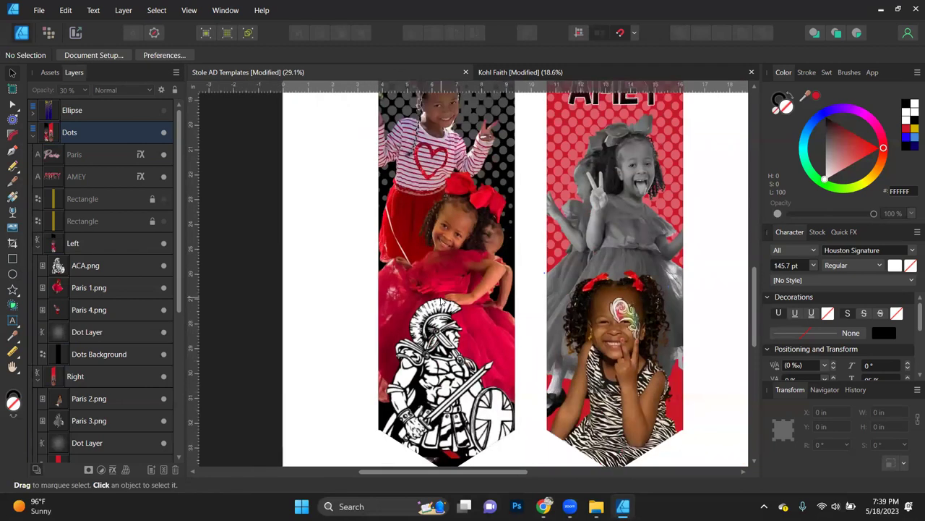
scroll(443, 302, "down", 1)
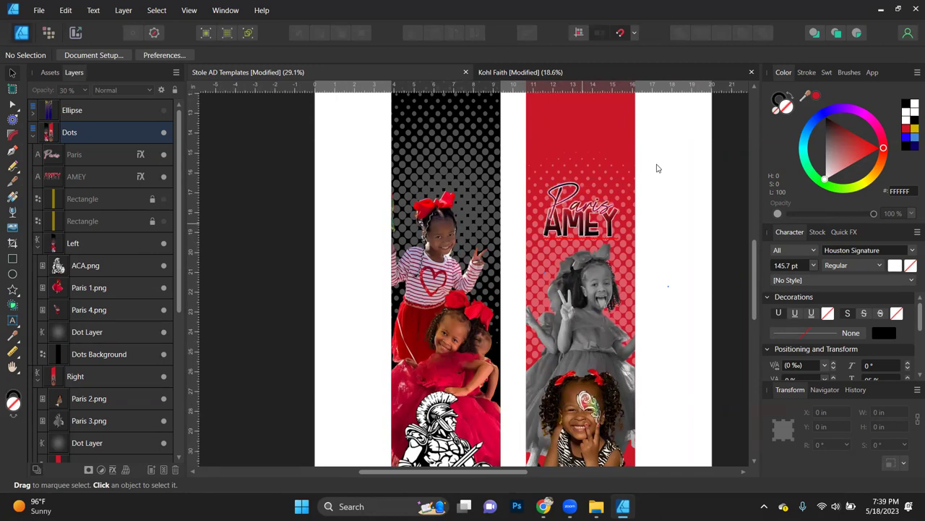
Step: Duplicate the AMEY text onto the left panel and retype it as 'ACA'
left_click(588, 233)
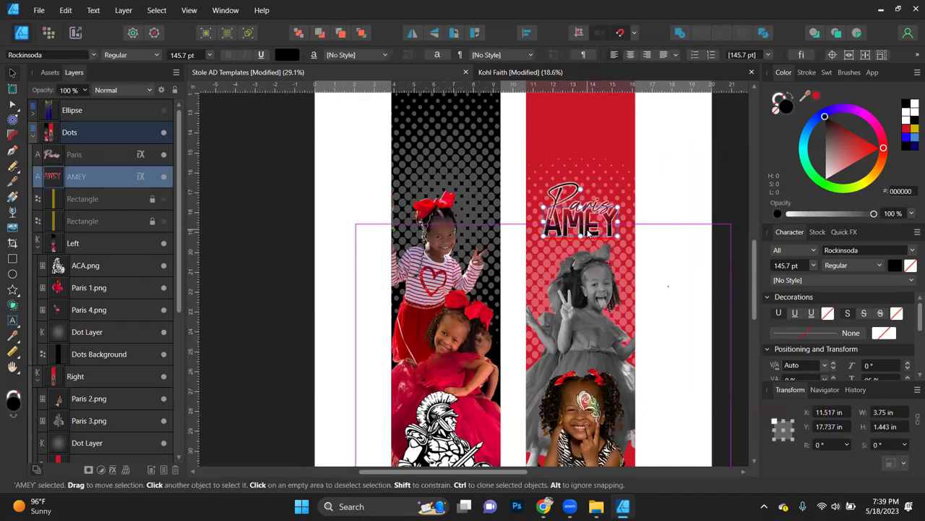
key("ctrl+j")
left_click_drag(597, 230, 464, 168)
double_click(463, 167)
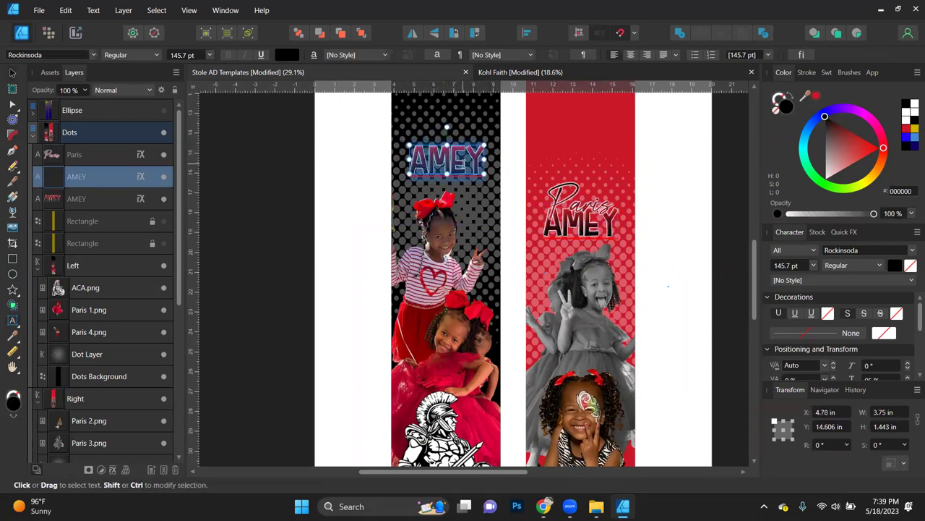
type("ACA")
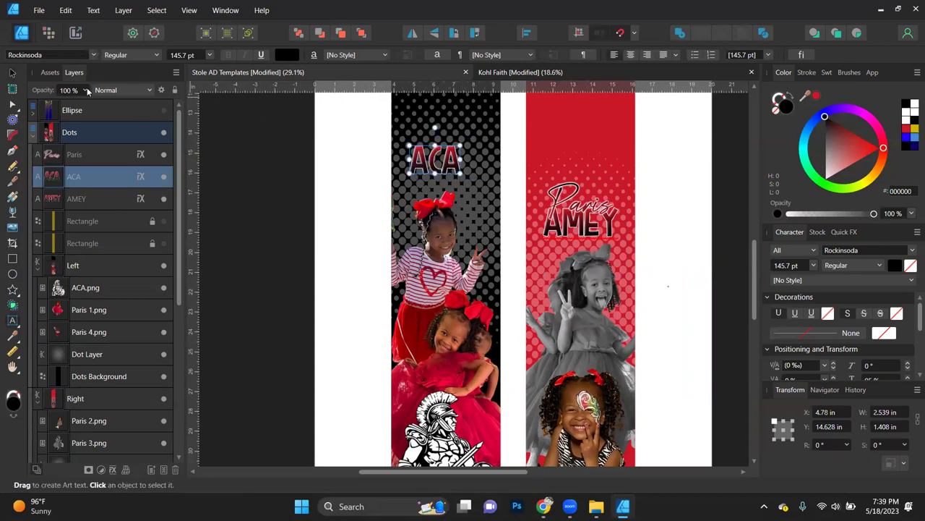
left_click(13, 73)
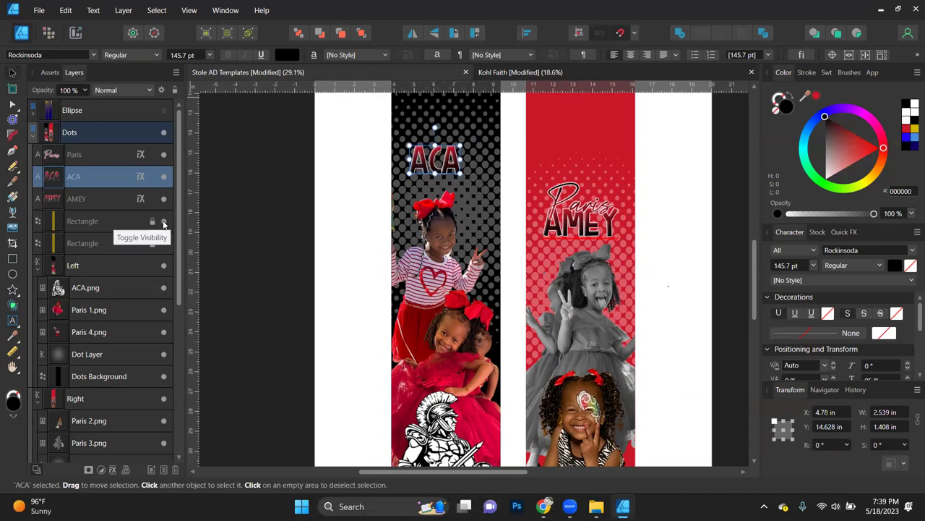
Step: Enlarge the ACA text and nudge it slightly lower on the black panel
left_click(164, 221)
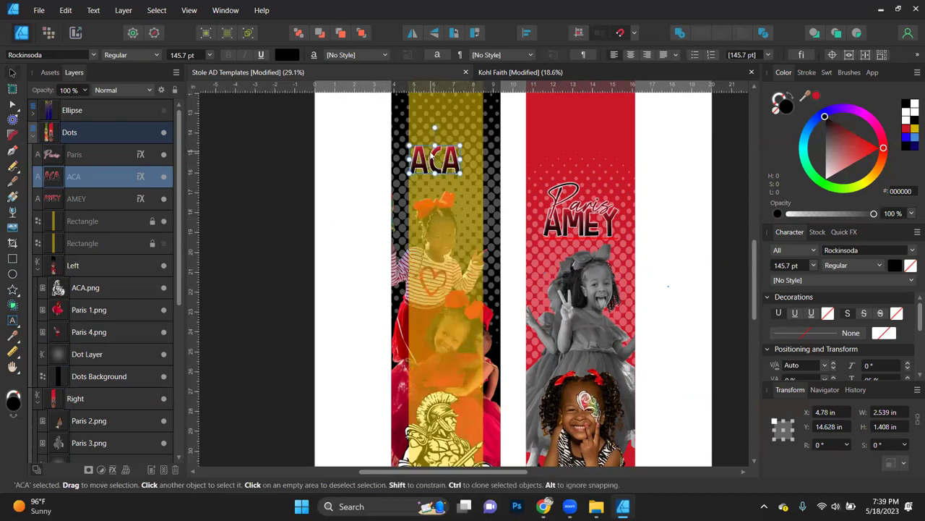
scroll(439, 154, "up", 2)
scroll(441, 149, "up", 2)
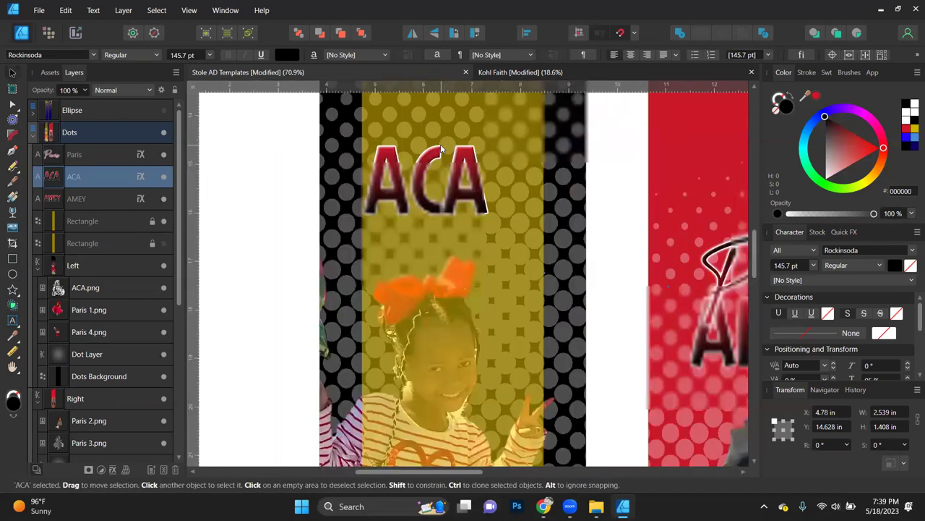
left_click_drag(484, 214, 536, 249)
left_click_drag(365, 246, 362, 248)
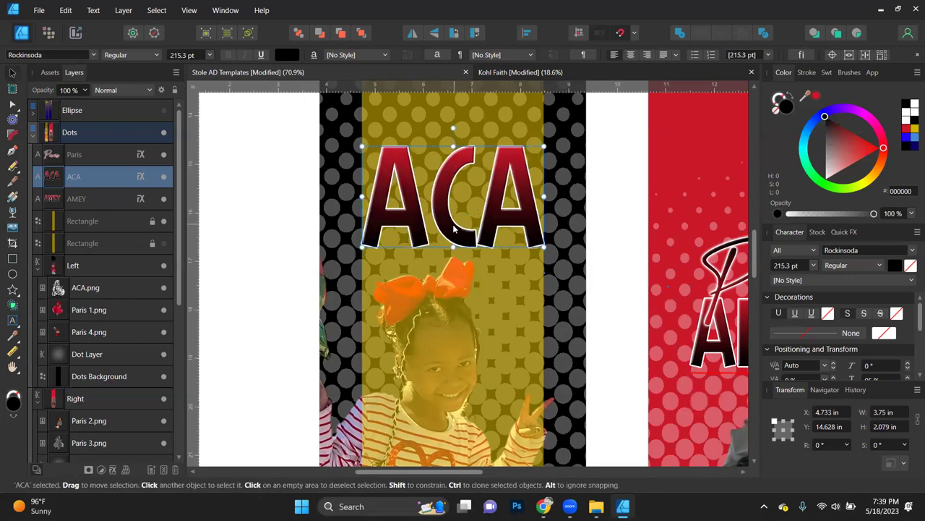
left_click_drag(454, 228, 454, 245)
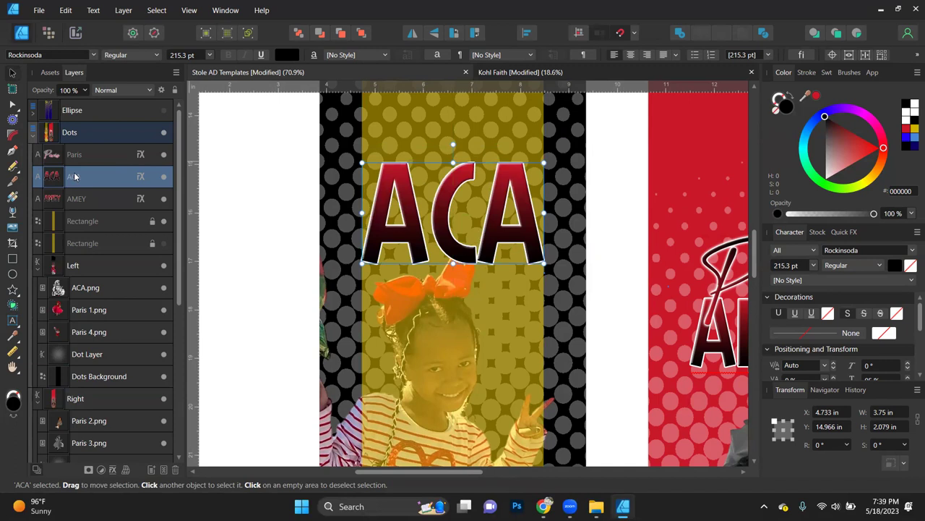
Step: Move the ACA layer into the Left group below Paris 4.png
left_click_drag(49, 339, 49, 344)
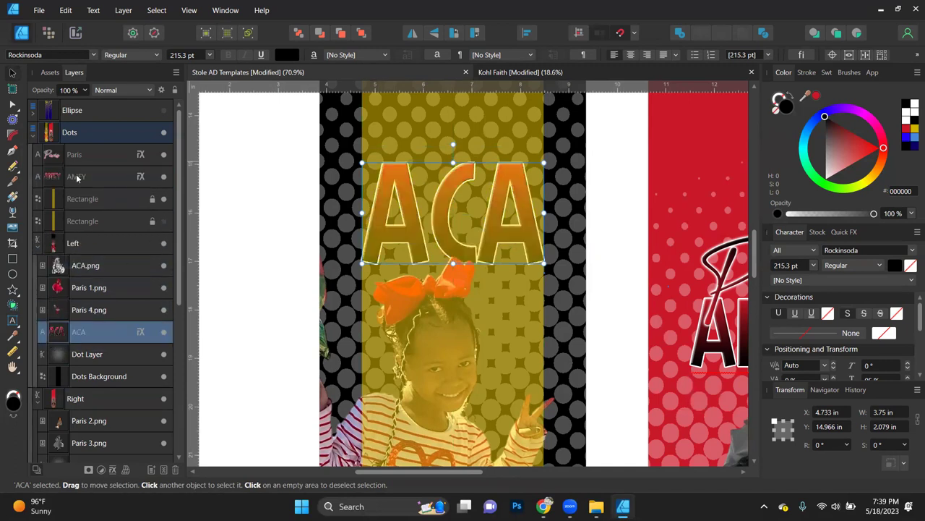
left_click(164, 198)
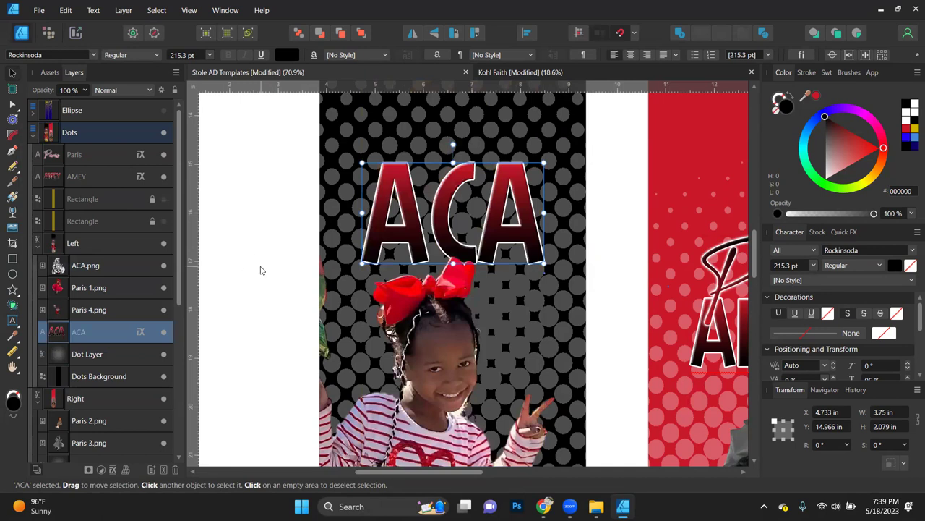
scroll(262, 271, "down", 2)
scroll(262, 271, "down", 2)
scroll(311, 246, "down", 2)
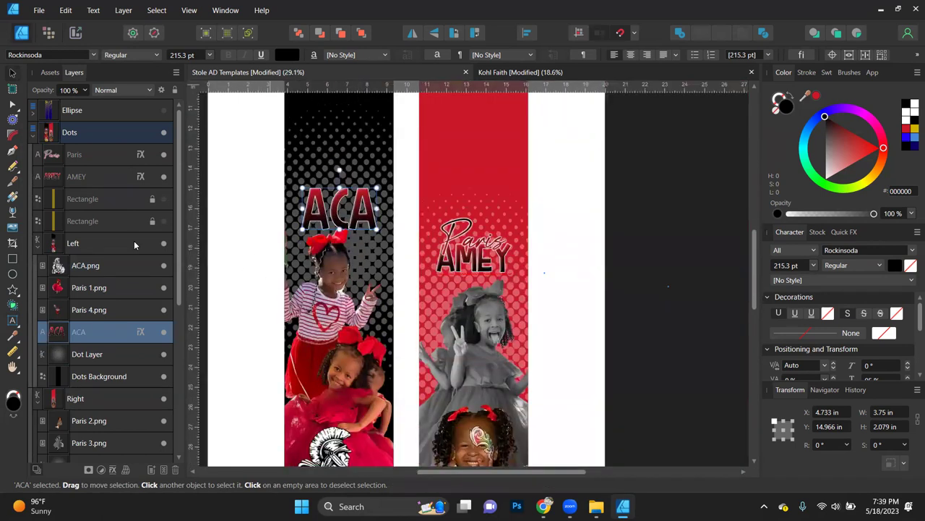
left_click(140, 331)
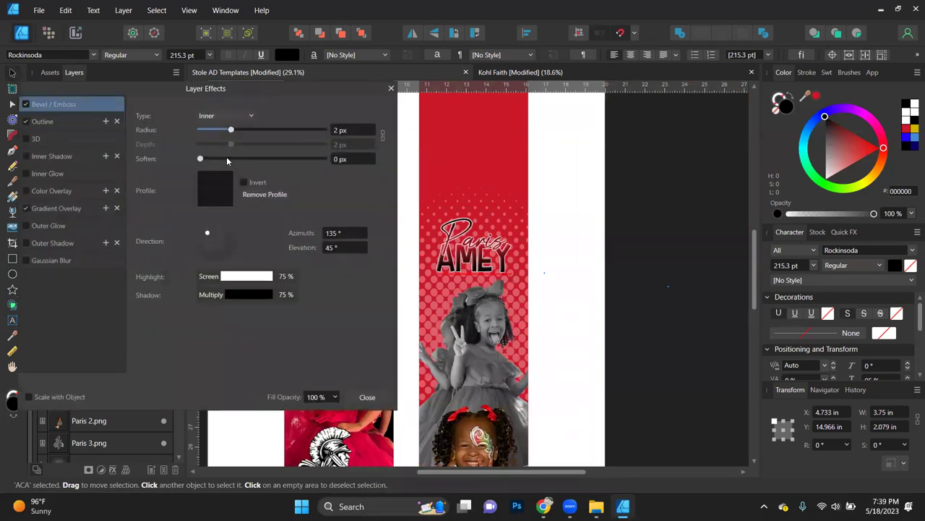
left_click(51, 208)
left_click(219, 172)
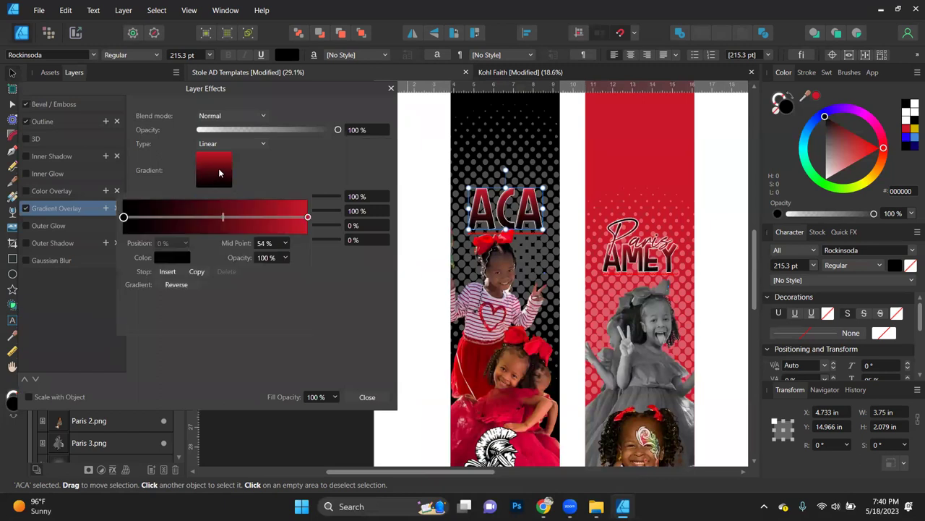
left_click(176, 284)
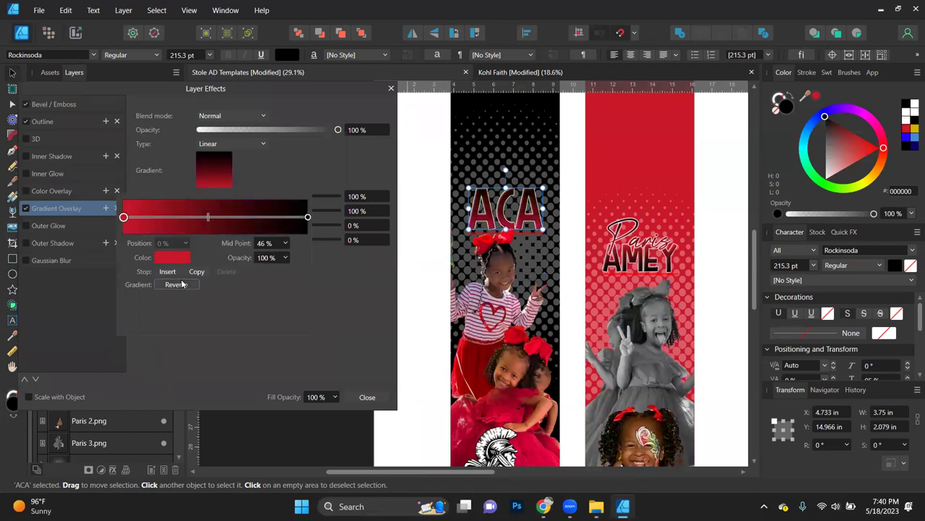
left_click(181, 285)
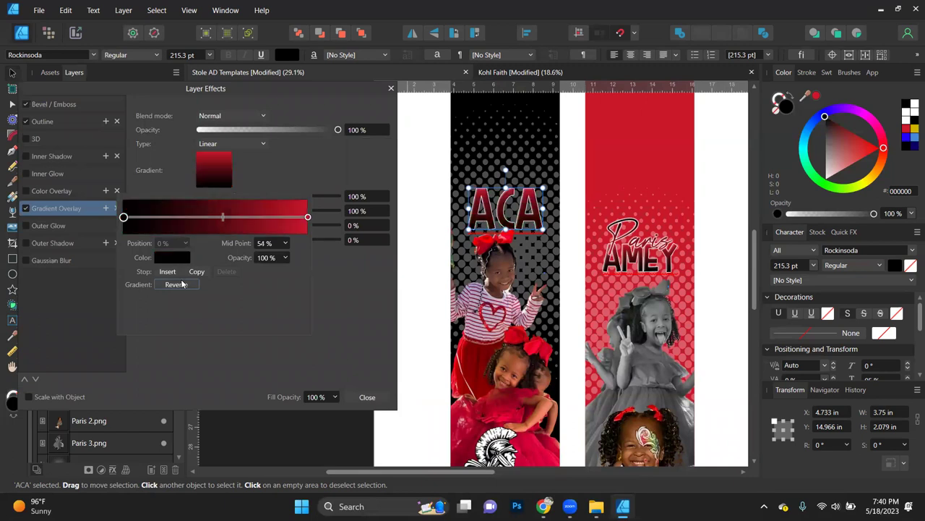
left_click(373, 397)
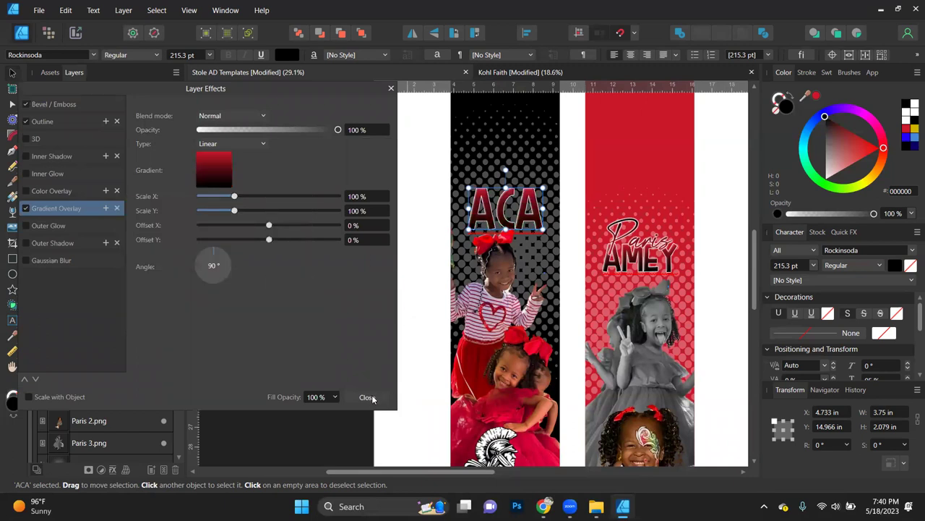
left_click(369, 398)
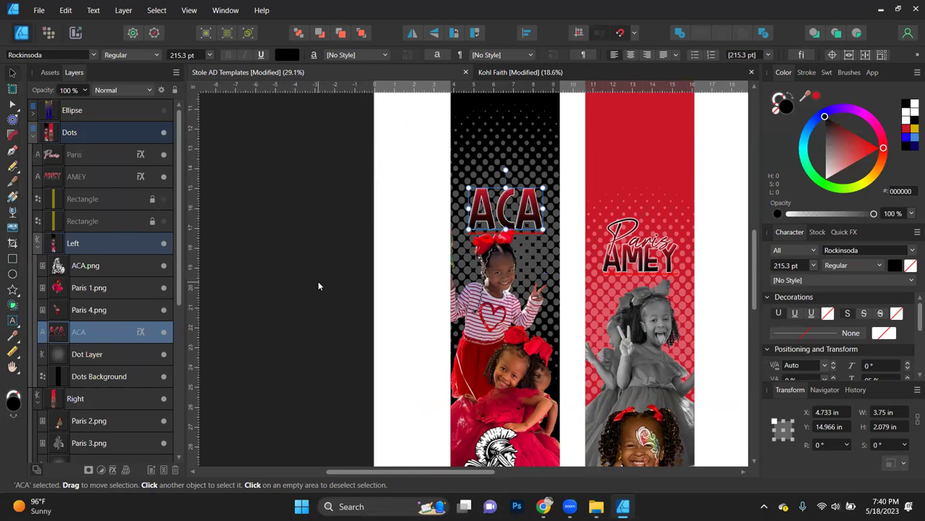
Step: Bring the ACA title to the front and move it down over the bottom emblem
scroll(319, 285, "down", 4, "ctrl")
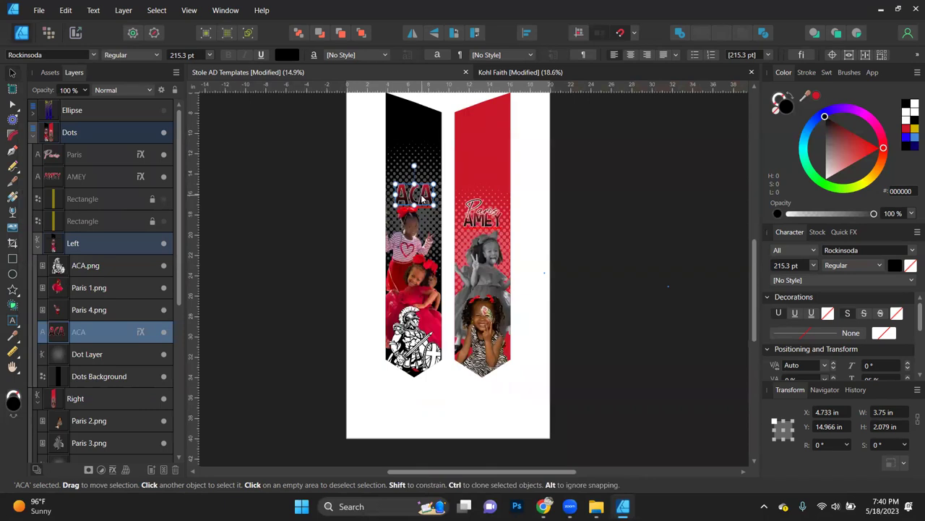
left_click(362, 33)
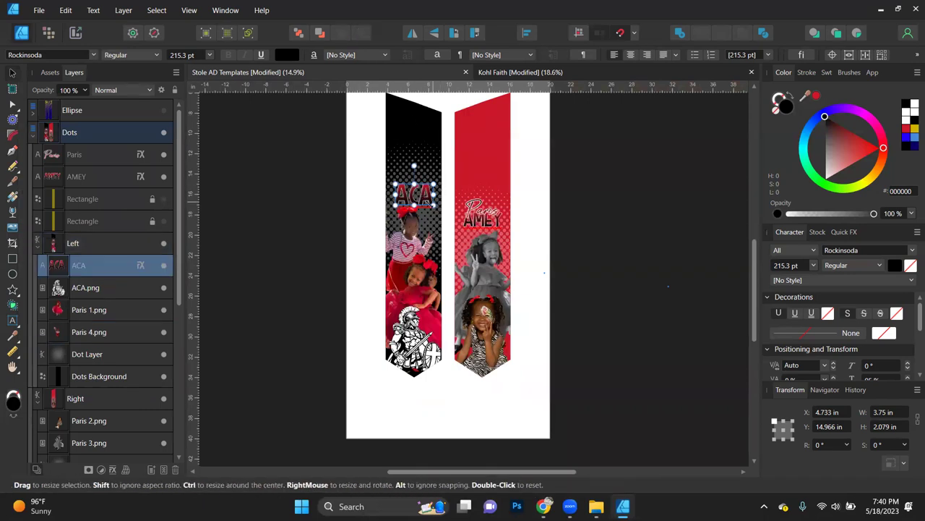
left_click_drag(426, 205, 426, 359)
scroll(413, 360, "up", 5)
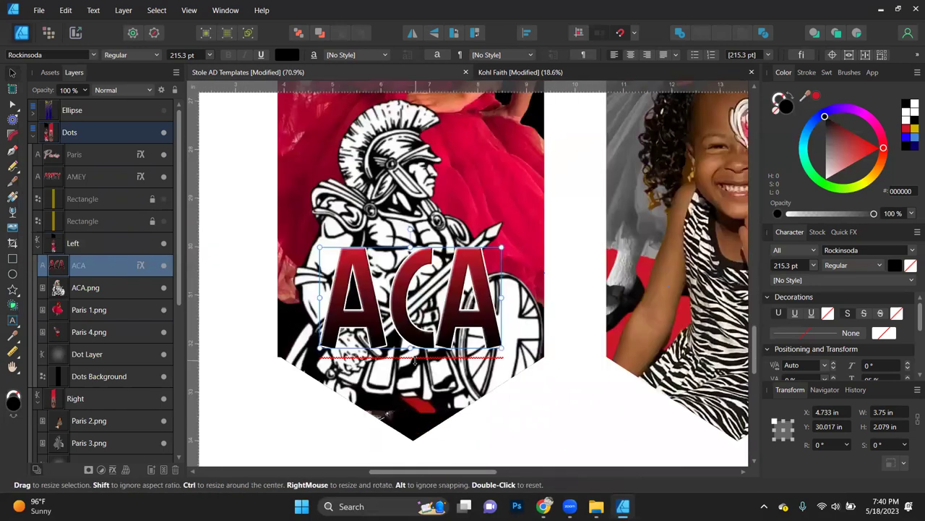
scroll(415, 359, "down", 5)
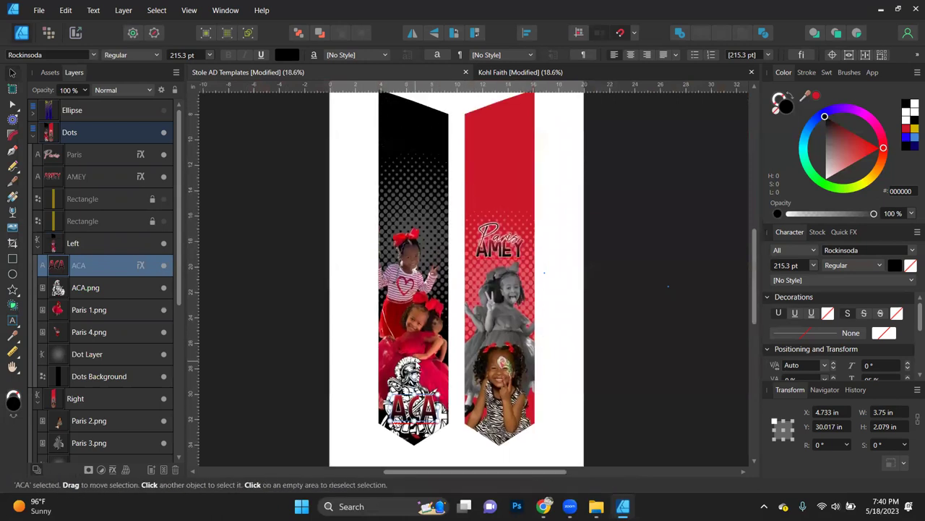
Step: Select Paris 4.png, Paris 1.png and ACA.png and move them up together
left_click(427, 308)
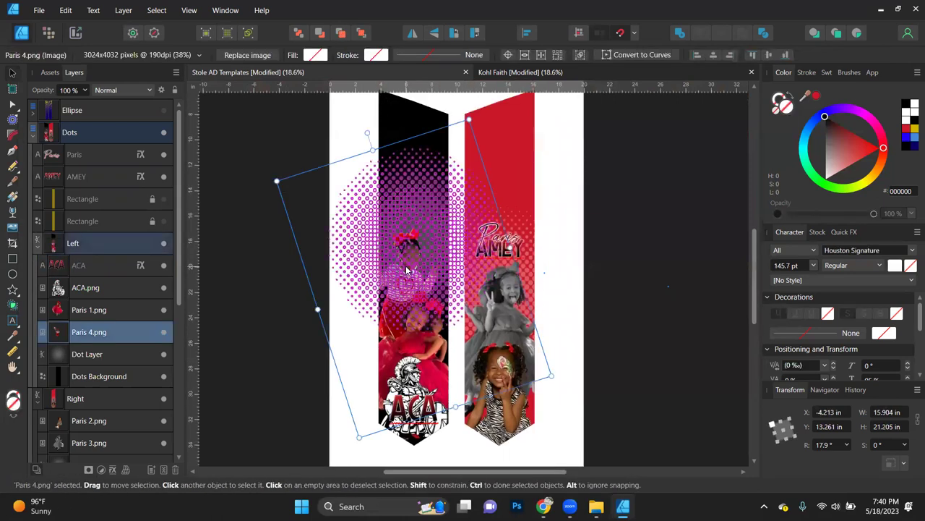
left_click(422, 327, "shift")
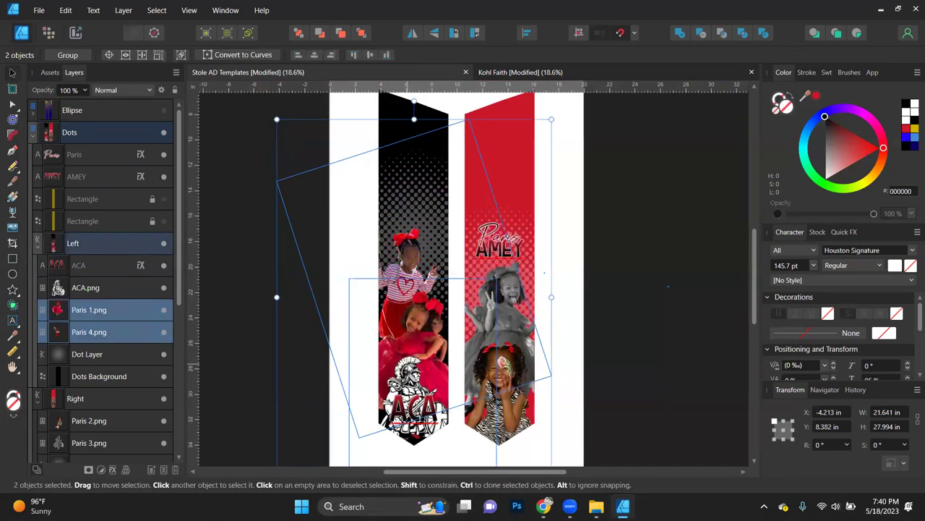
left_click(411, 369, "shift")
left_click_drag(412, 369, 411, 337)
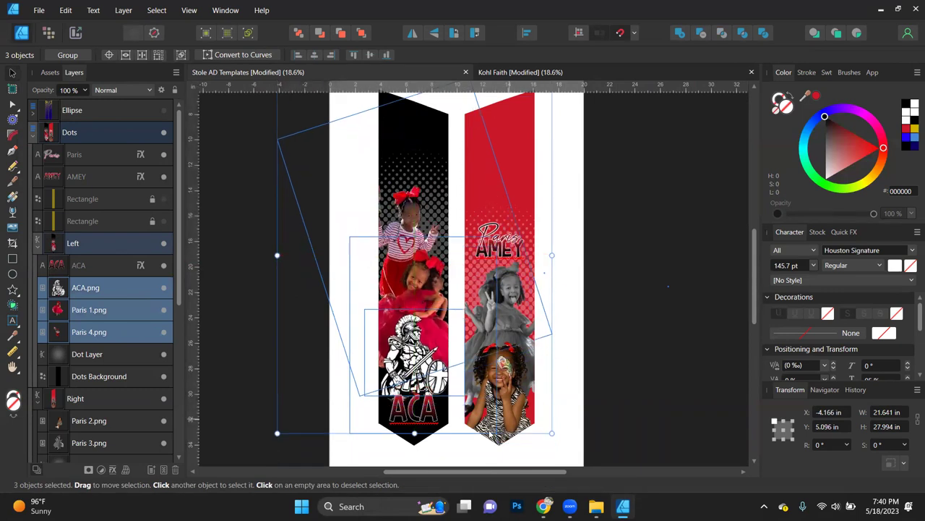
scroll(405, 417, "up", 2)
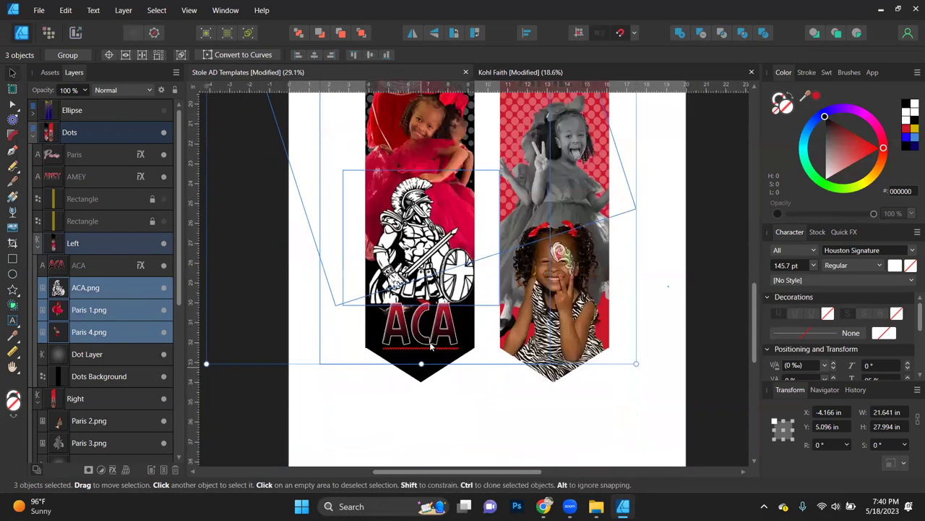
Step: Nudge the ACA title slightly higher beneath the spartan emblem
left_click(434, 323)
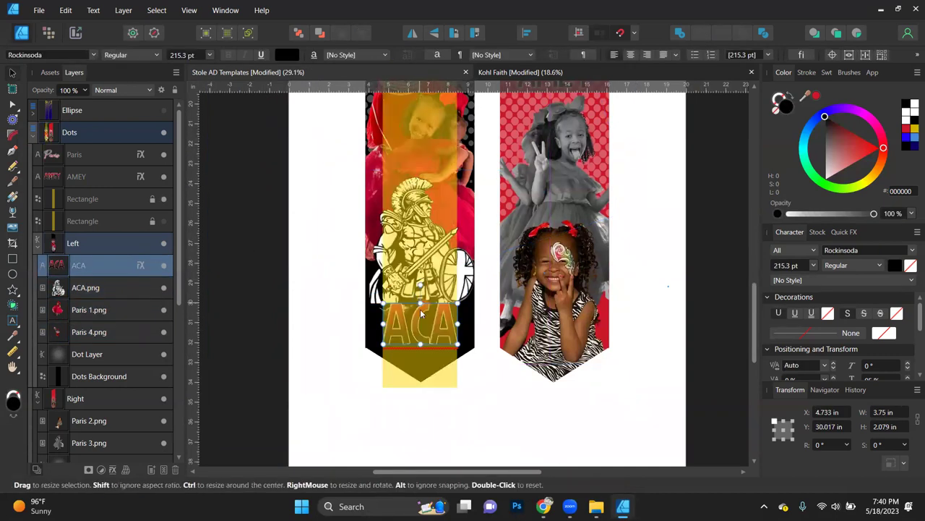
scroll(410, 339, "up", 2)
scroll(410, 340, "up", 2)
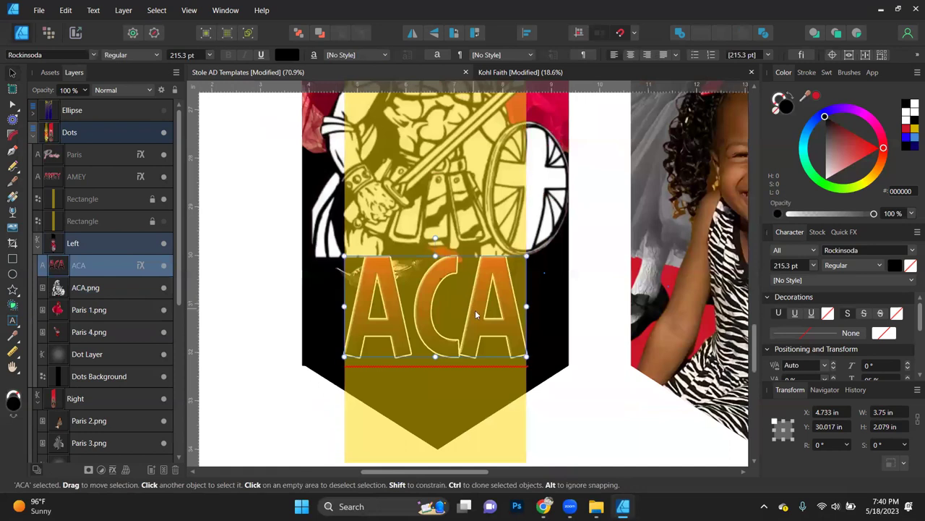
left_click_drag(476, 316, 476, 281)
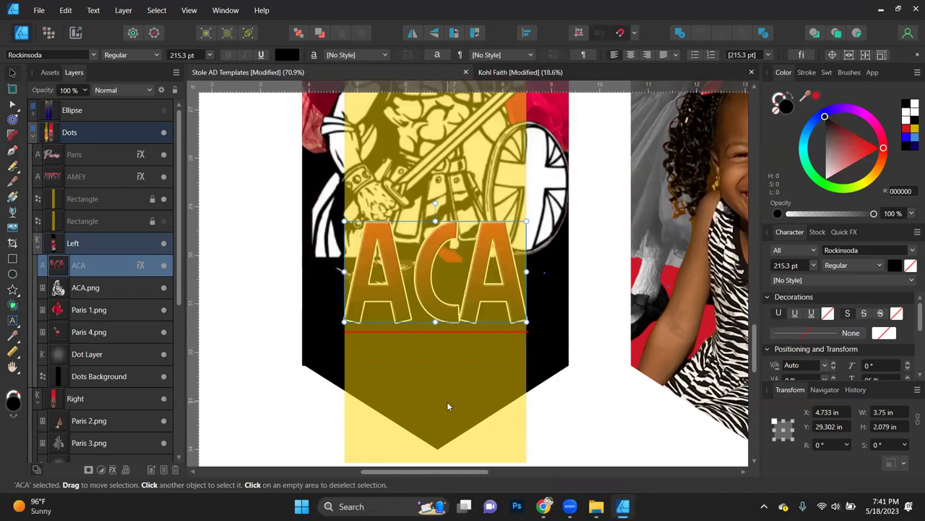
scroll(447, 407, "up", 2)
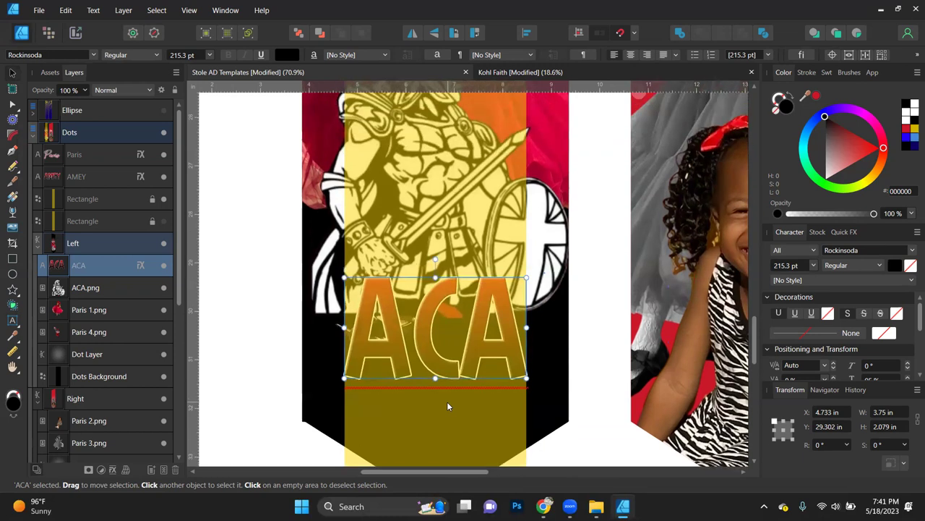
scroll(447, 406, "down", 1)
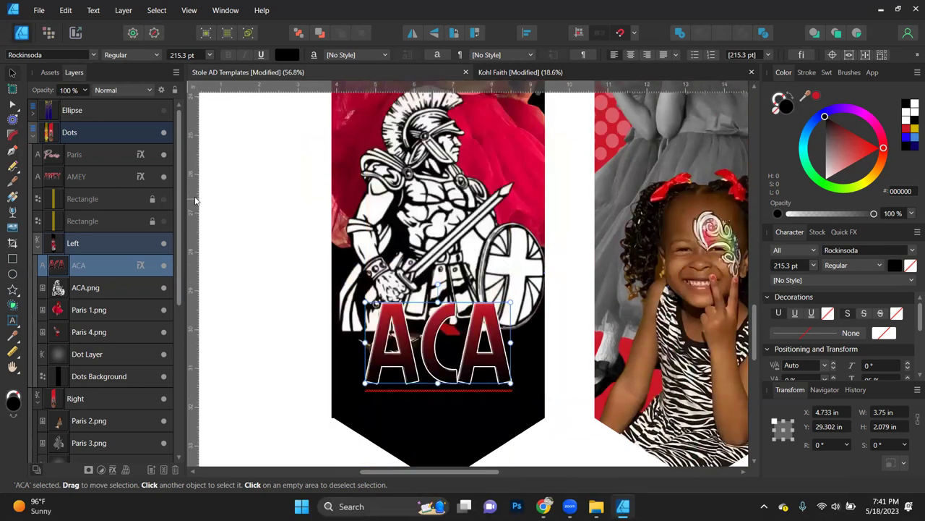
left_click(443, 243)
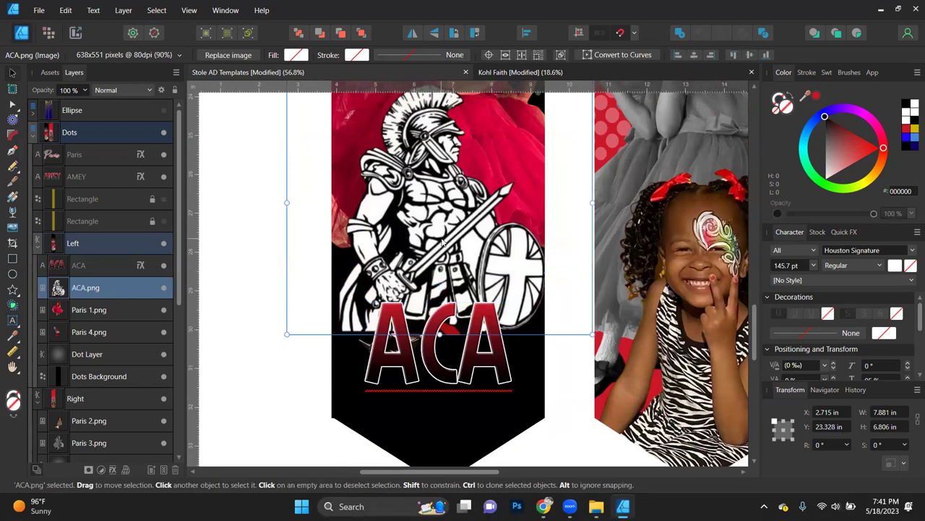
Step: Fade the lower part of the ACA.png emblem with a linear transparency gradient
left_click(12, 213)
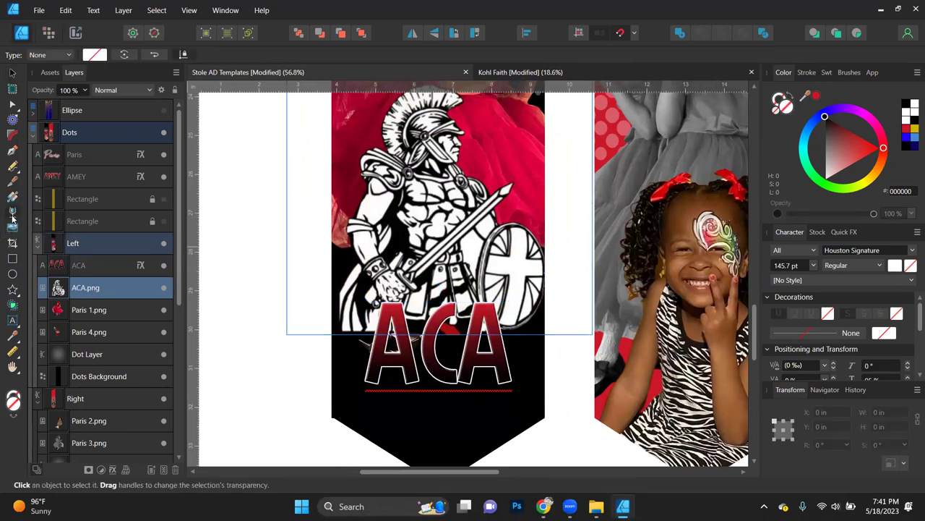
left_click_drag(438, 289, 437, 321)
left_click_drag(437, 285, 439, 258)
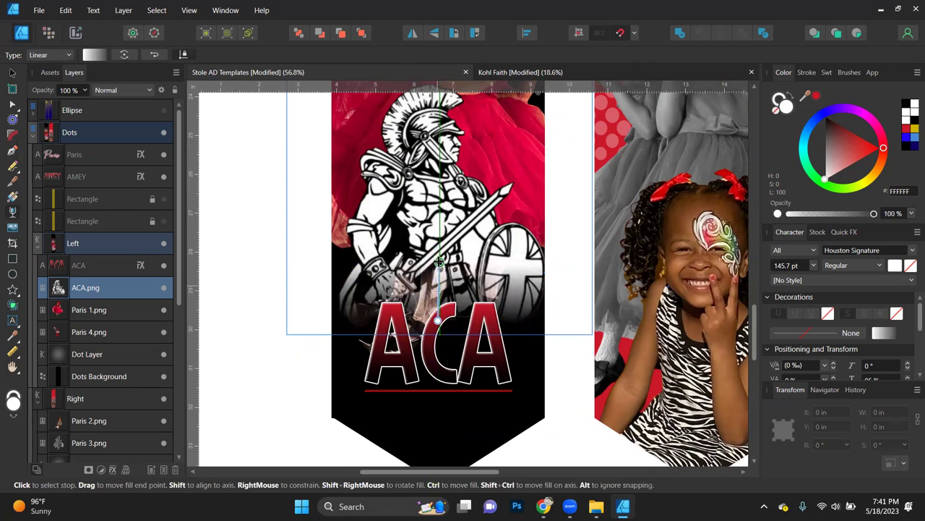
scroll(438, 260, "up", 2)
scroll(439, 267, "up", 2)
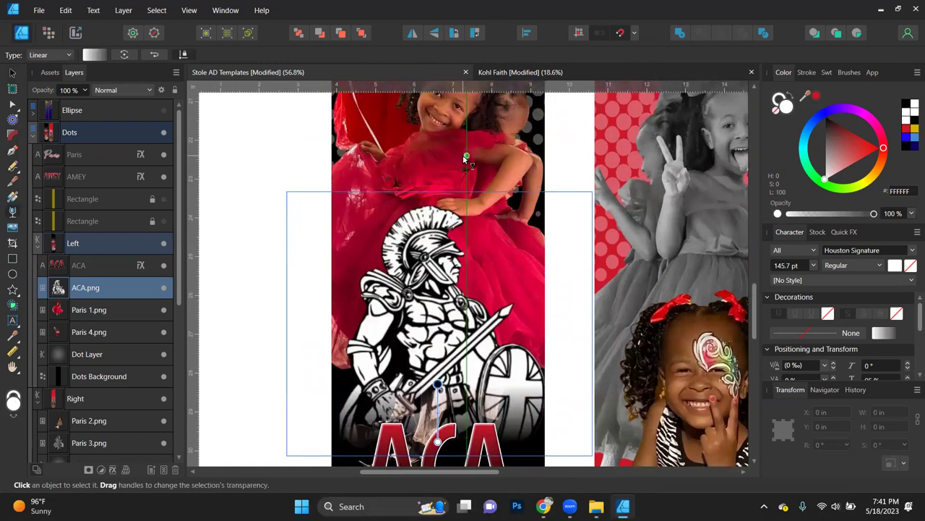
Step: Fade the bottom of the Paris 1.png photo with a transparency gradient
left_click(444, 271)
left_click_drag(439, 323, 438, 378)
scroll(438, 376, "down", 4)
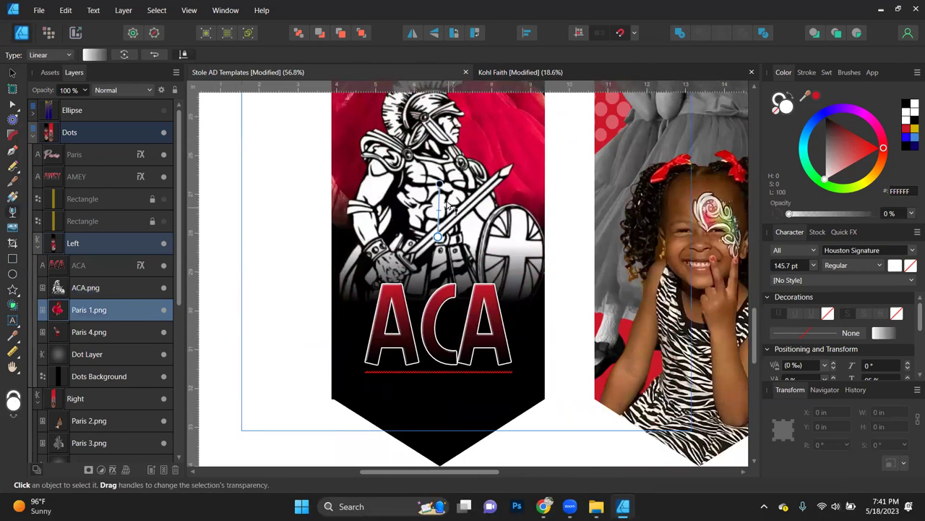
left_click_drag(438, 184, 439, 174)
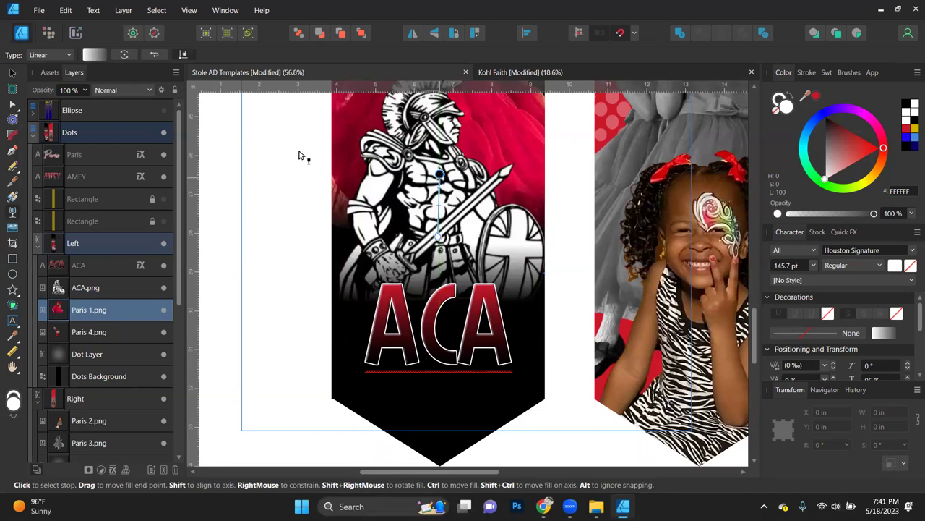
Step: Fit the page, try the Left banner at 70% opacity, then restore 100%
left_click(11, 73)
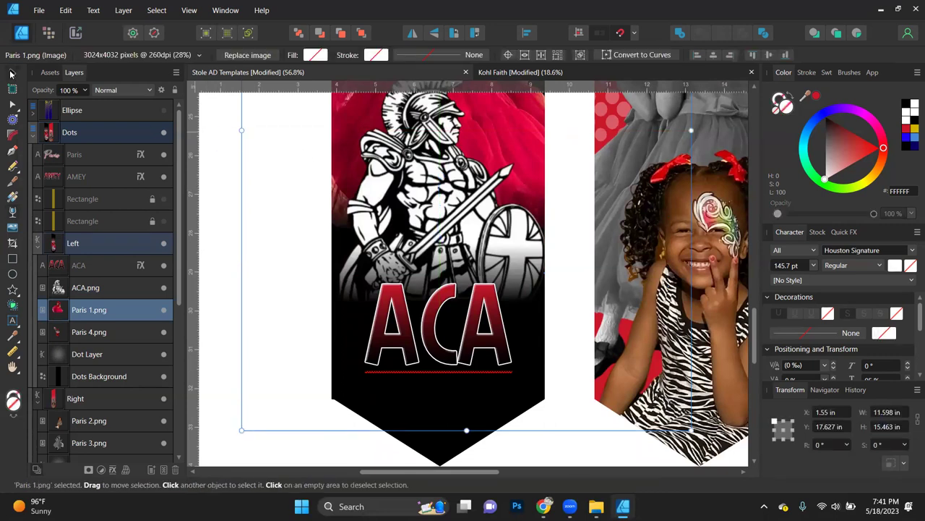
key("ctrl+0")
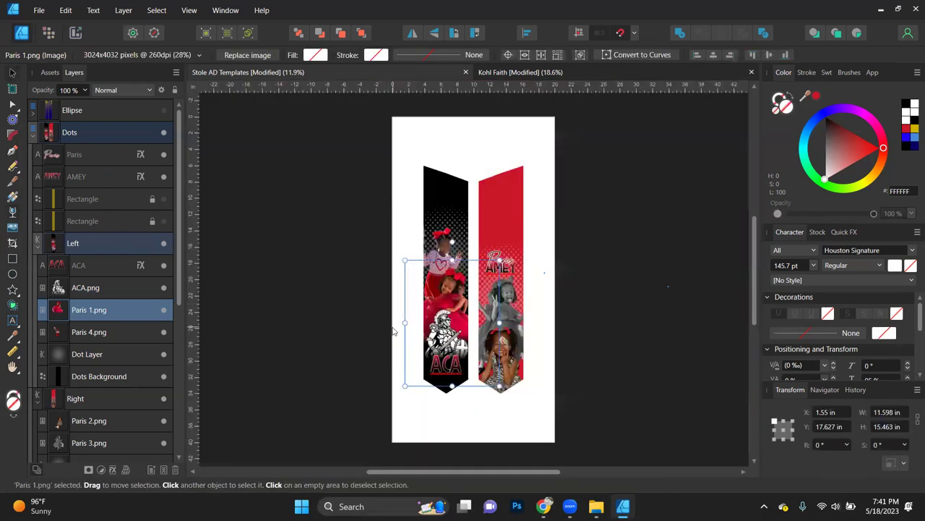
scroll(386, 291, "up", 2)
scroll(392, 326, "left", 2)
scroll(392, 331, "up", 1)
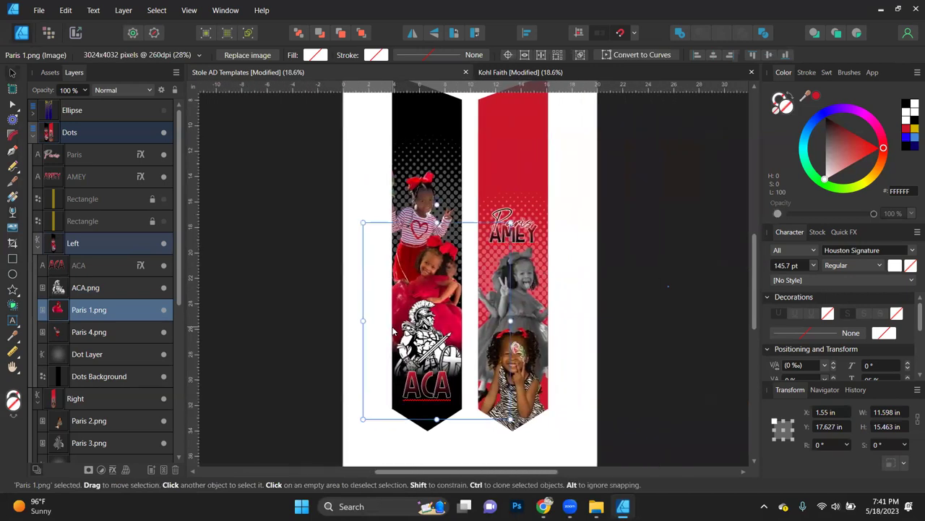
scroll(414, 283, "up", 2)
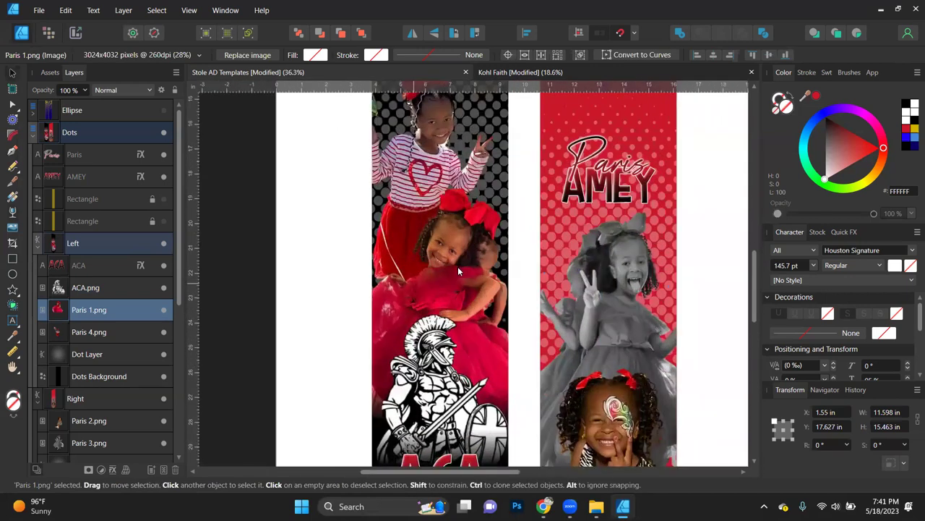
left_click(244, 279)
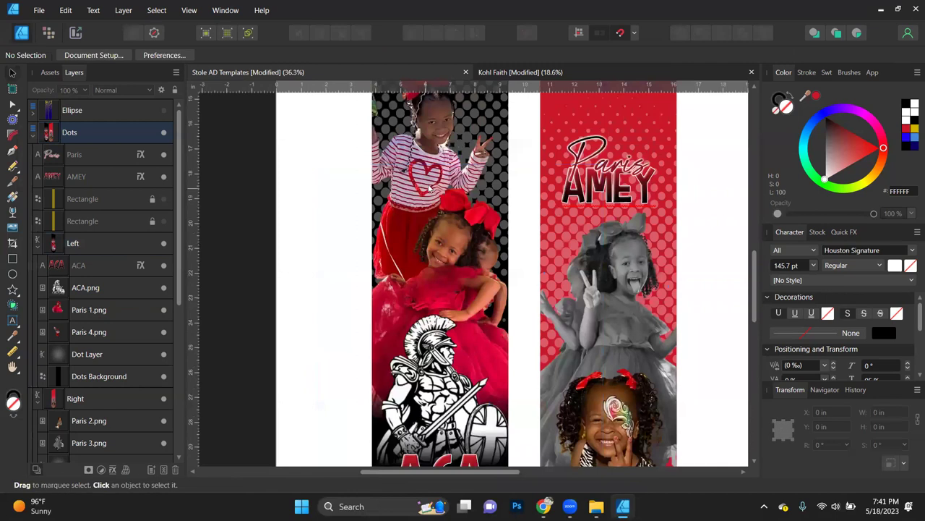
left_click(429, 174)
key("7")
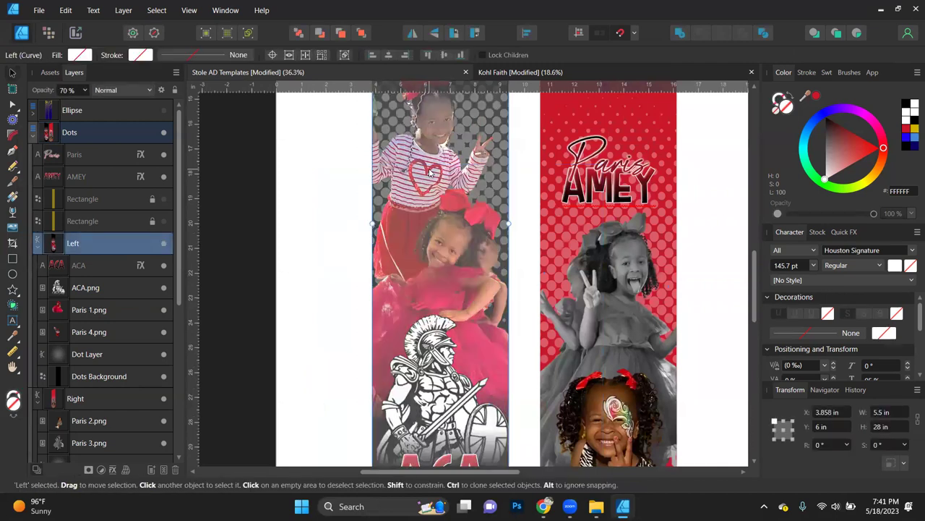
key("0")
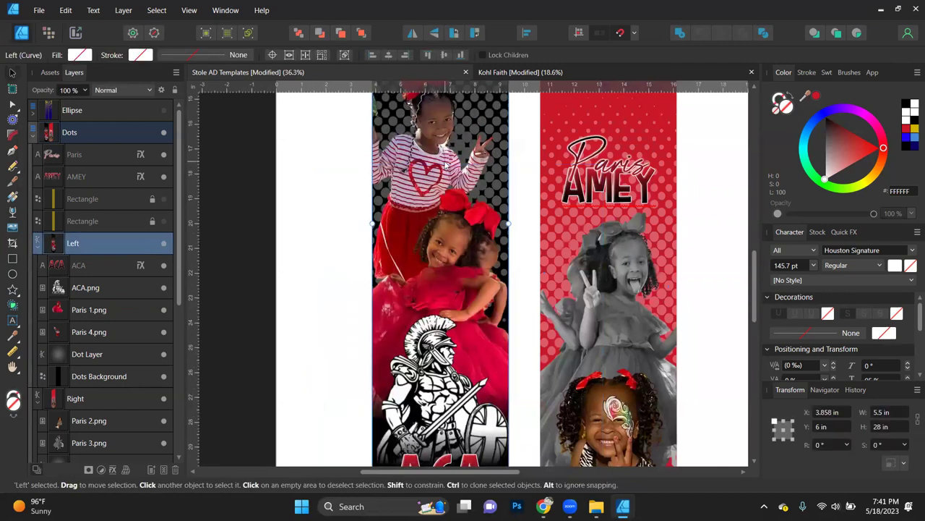
Step: Select the Paris 1.png photo and open its Layer Effects
double_click(443, 167)
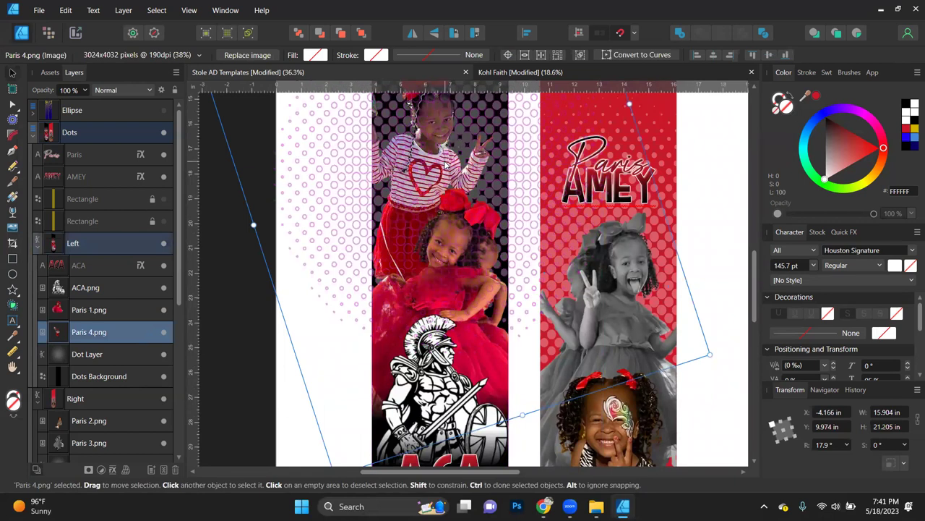
left_click(449, 258)
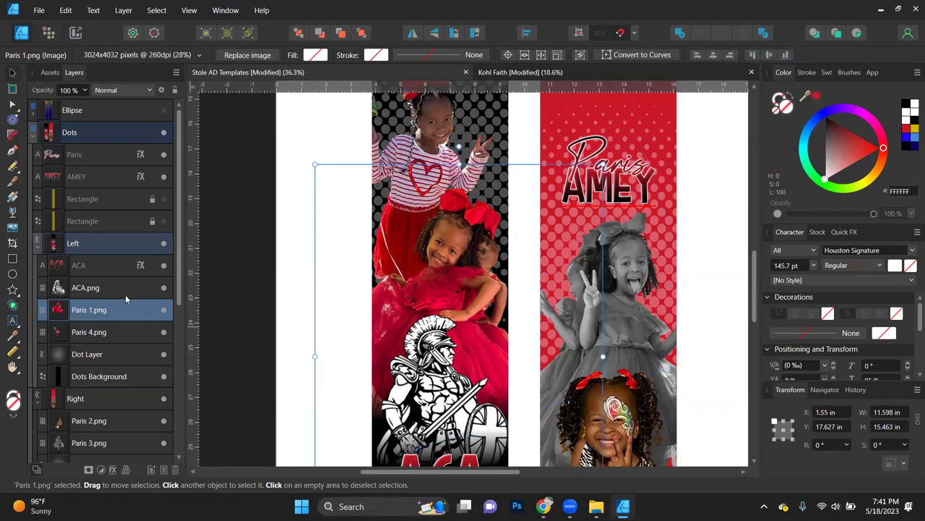
left_click(112, 469)
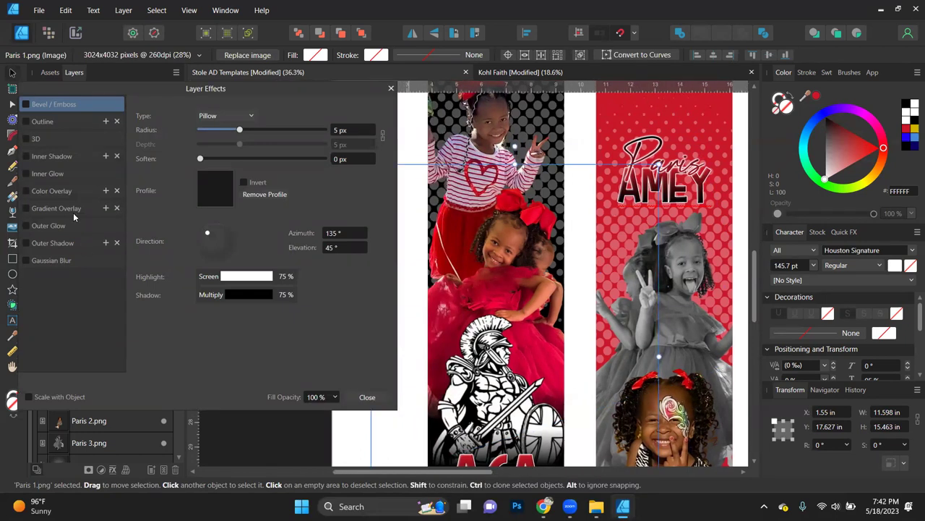
Step: Enable an outer shadow on Paris 1.png, offset on canvas, with 100% opacity and 32.7 px radius
left_click(54, 243)
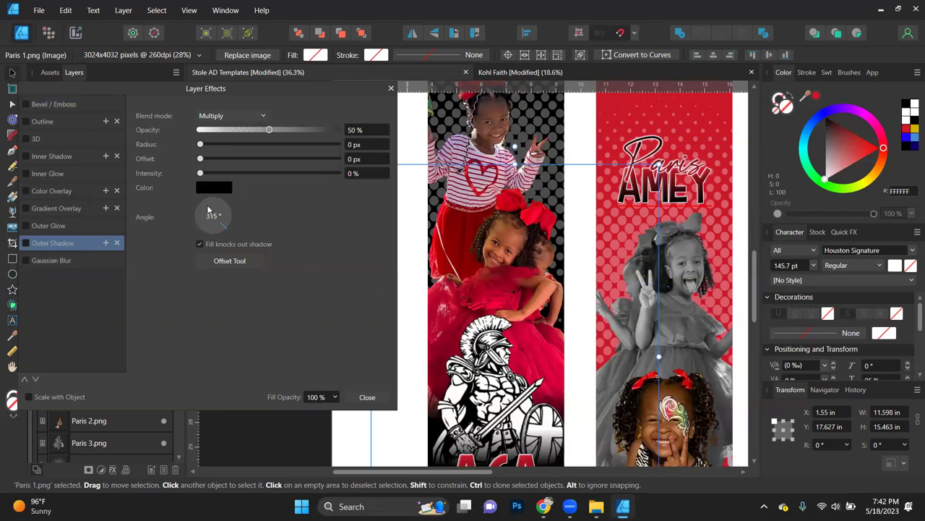
left_click(233, 263)
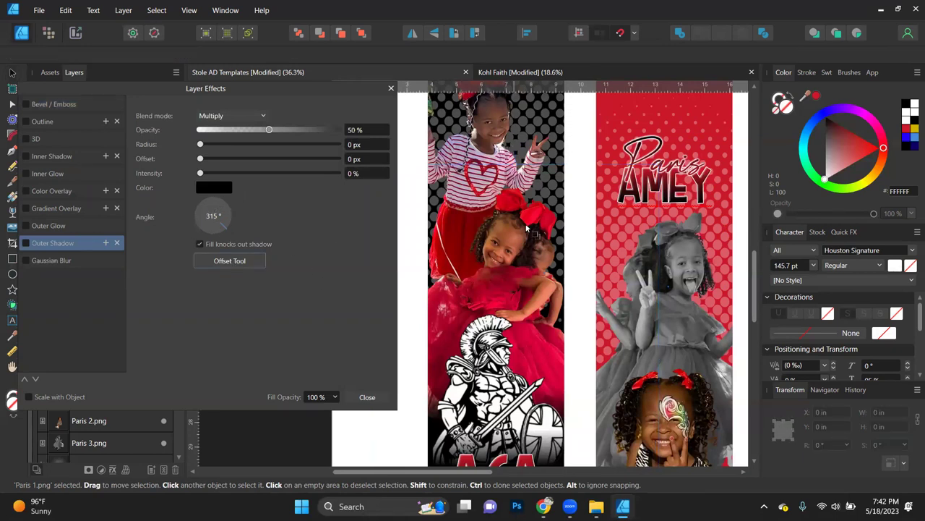
scroll(485, 250, "up", 1)
scroll(484, 250, "up", 4)
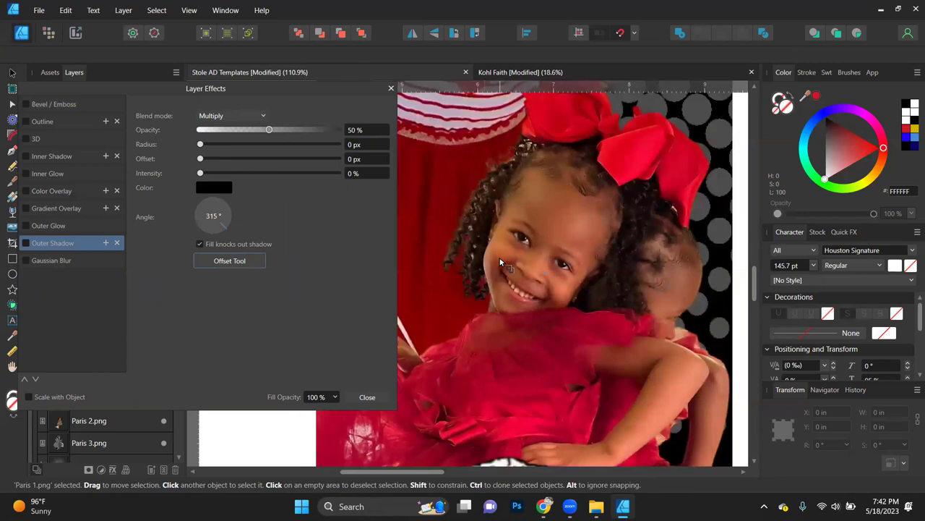
left_click_drag(497, 258, 489, 259)
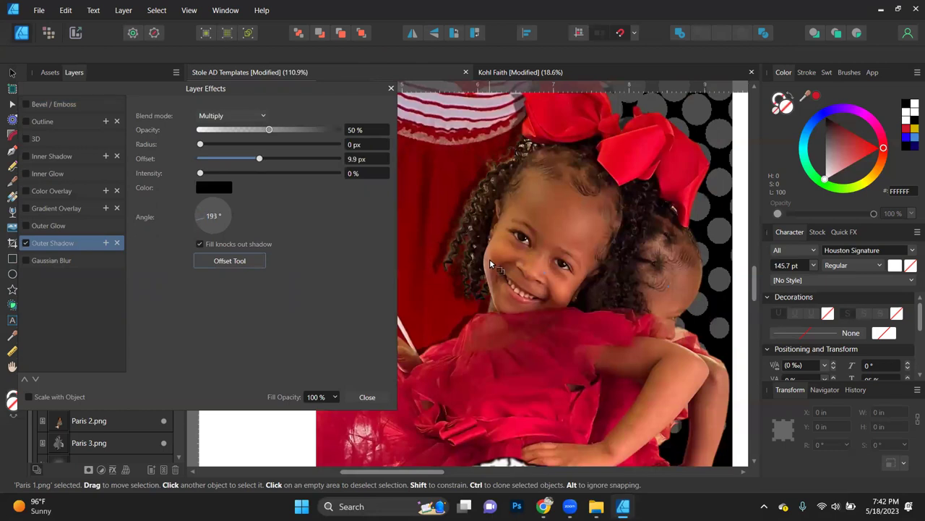
left_click_drag(270, 129, 425, 135)
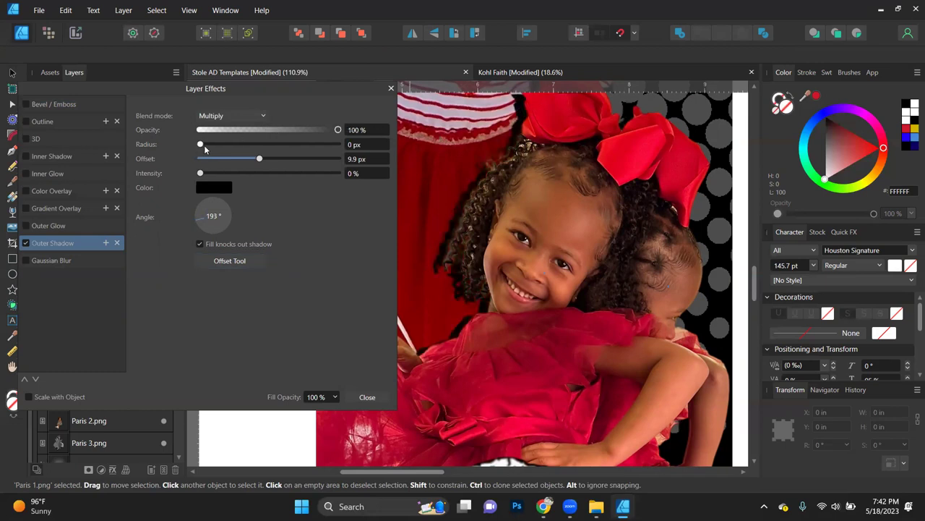
left_click_drag(201, 144, 295, 146)
Step: Try out different shadow colours and push the shadow offset out to 13 px
scroll(437, 227, "down", 3)
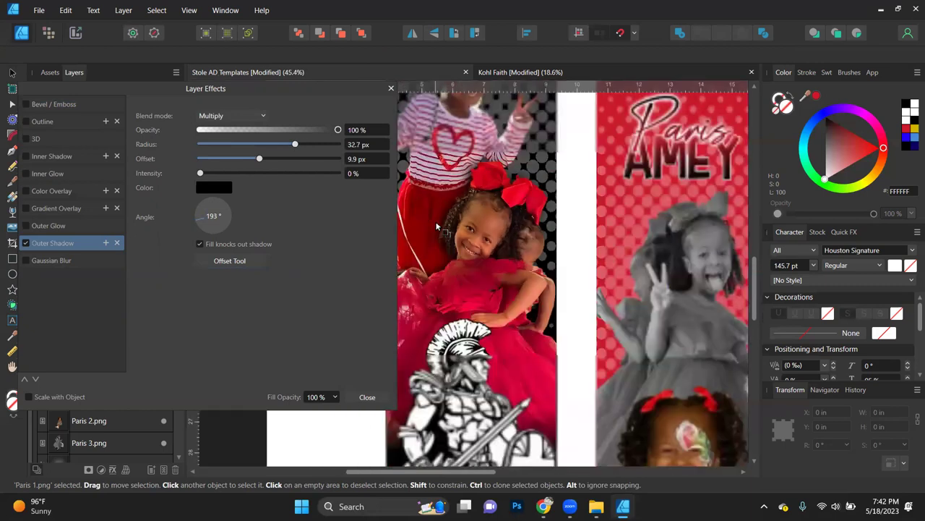
scroll(437, 227, "down", 1)
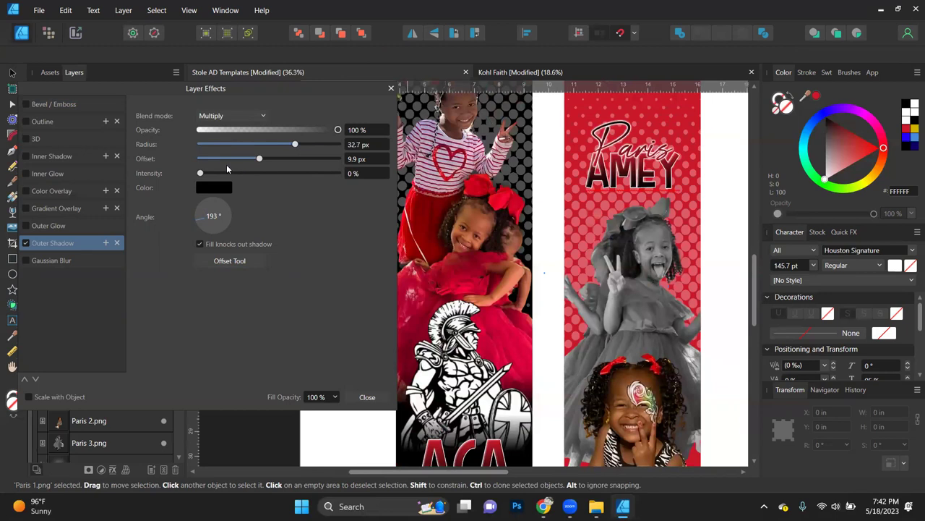
left_click(222, 187)
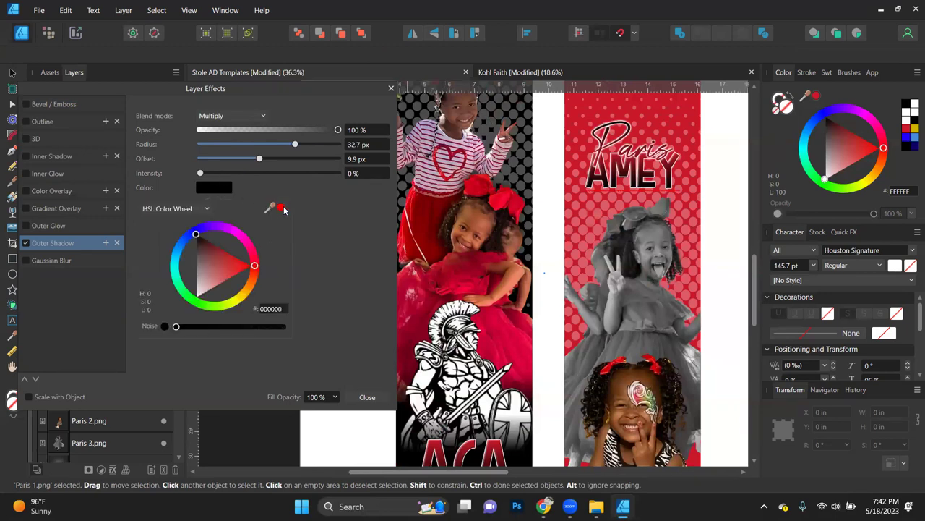
left_click(281, 209)
left_click_drag(219, 278, 186, 187)
scroll(467, 257, "up", 5)
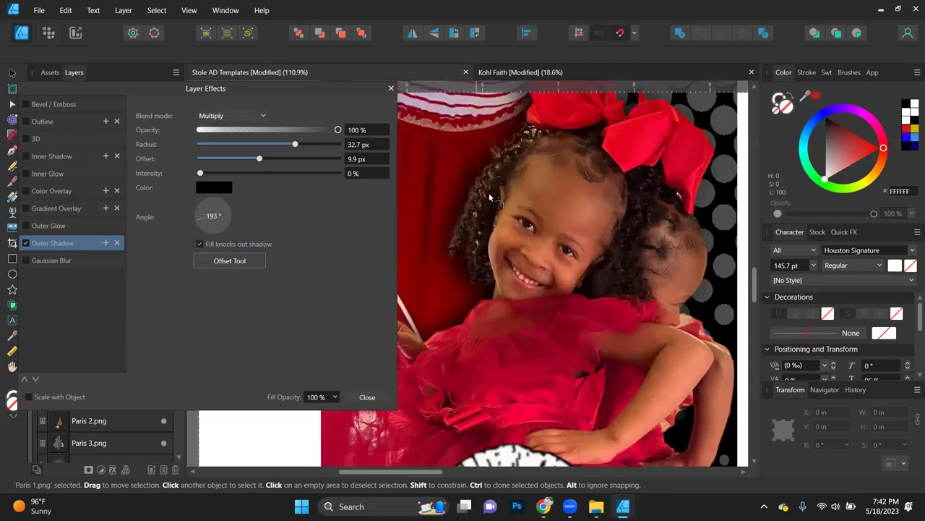
left_click_drag(486, 202, 485, 207)
left_click(48, 225)
Step: Widen the white outer glow on Paris 1.png to 8.6 px radius and dim it to 56% opacity
left_click_drag(203, 144, 255, 144)
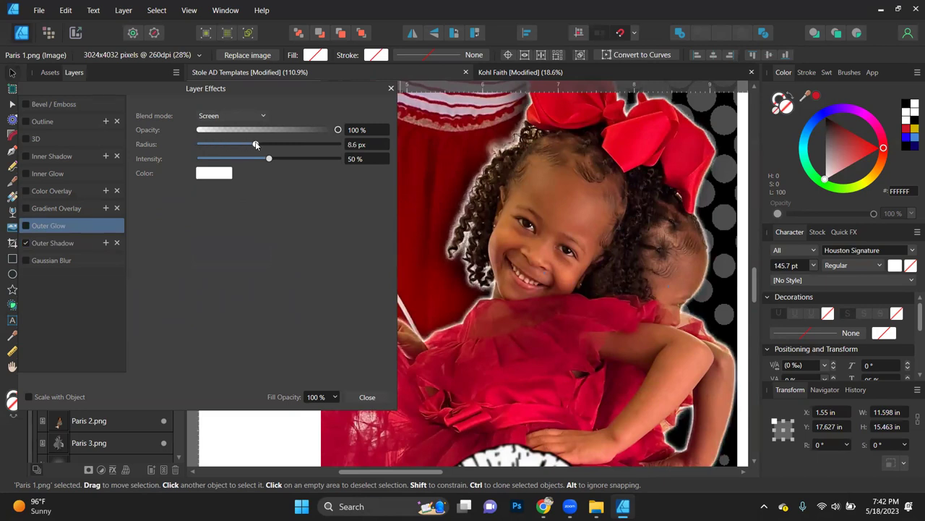
scroll(484, 201, "down", 5)
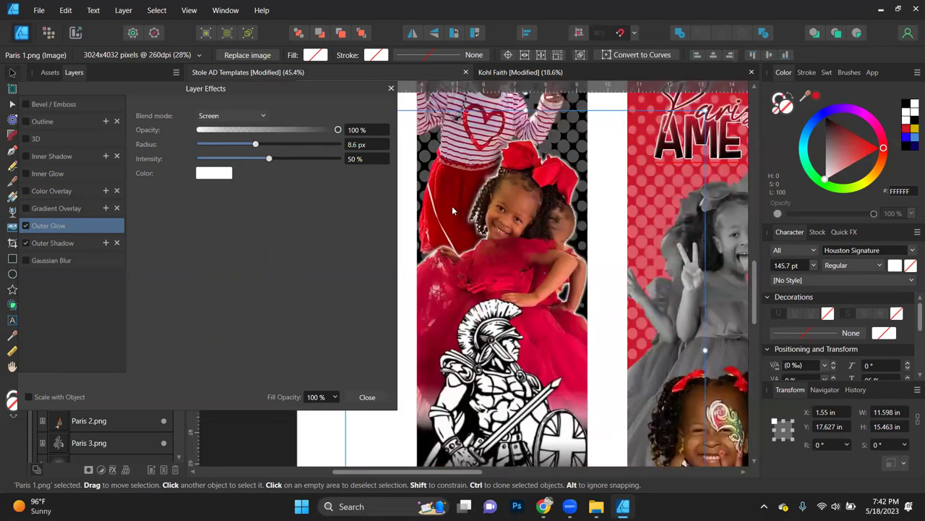
scroll(444, 228, "up", 5)
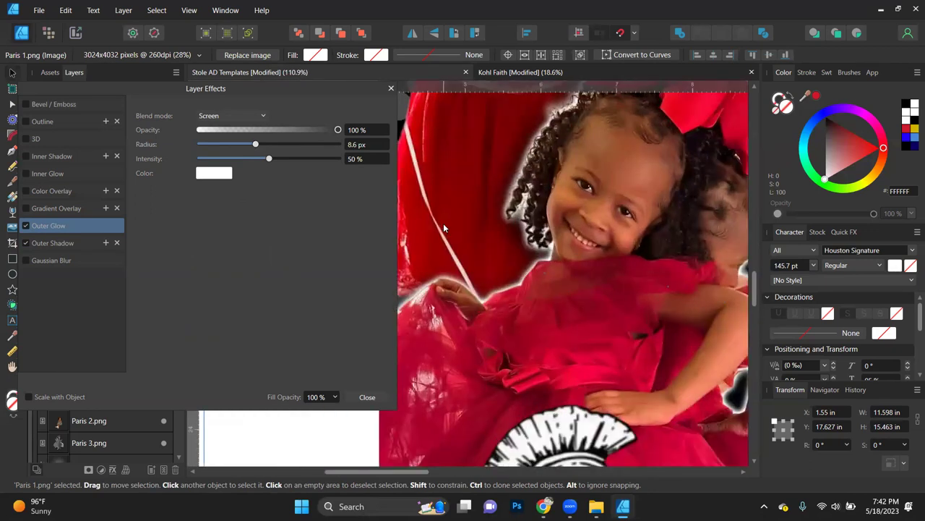
left_click(25, 225)
left_click(25, 225)
left_click_drag(336, 130, 276, 130)
scroll(526, 205, "down", 4)
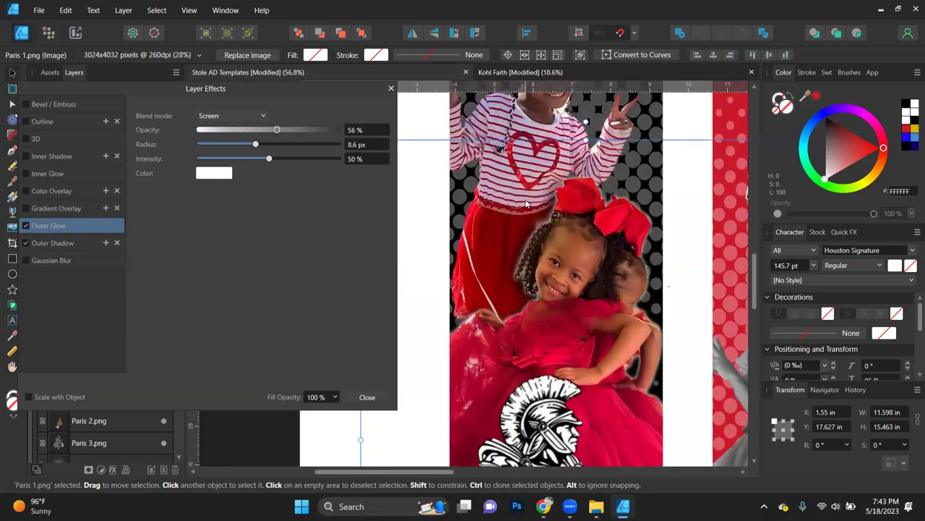
scroll(526, 205, "down", 1)
scroll(521, 228, "down", 1)
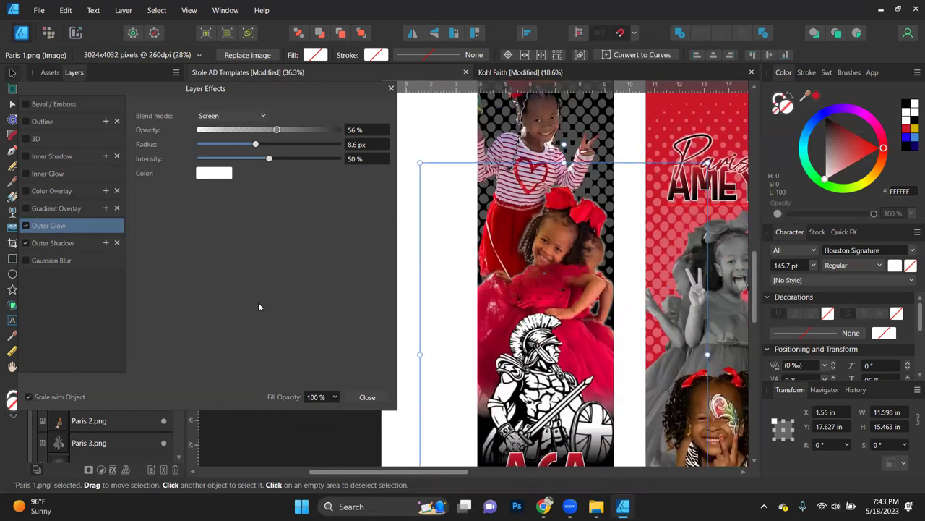
Step: Close Layer Effects and toggle the photo layers' effects off and on to compare
left_click(367, 398)
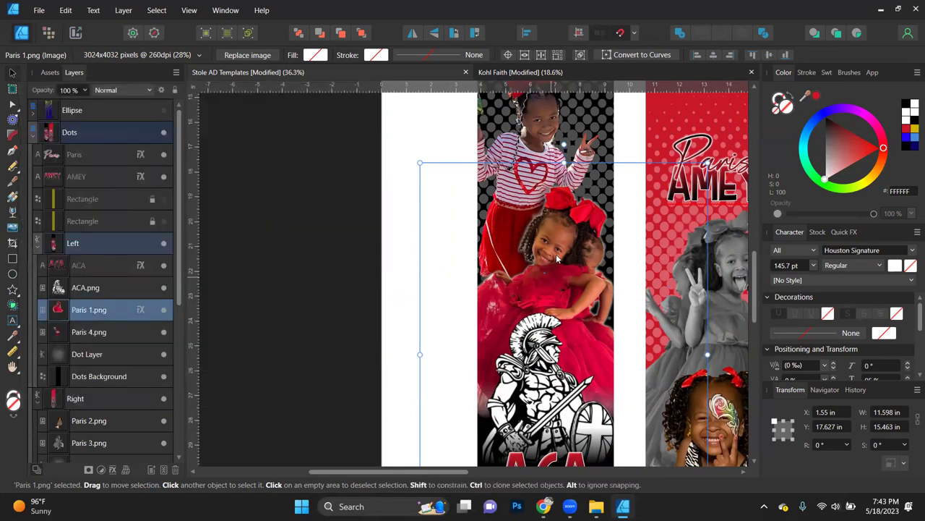
scroll(557, 258, "up", 2)
scroll(556, 258, "up", 1)
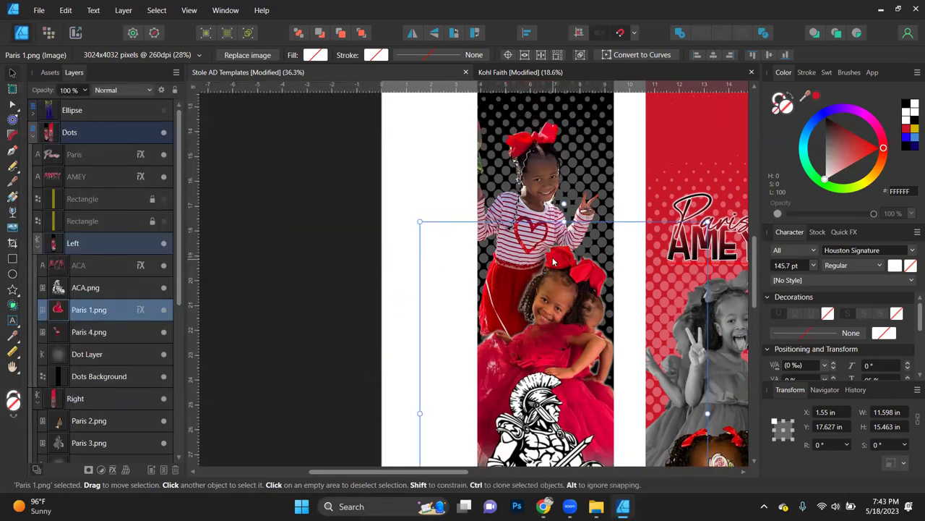
left_click(139, 311)
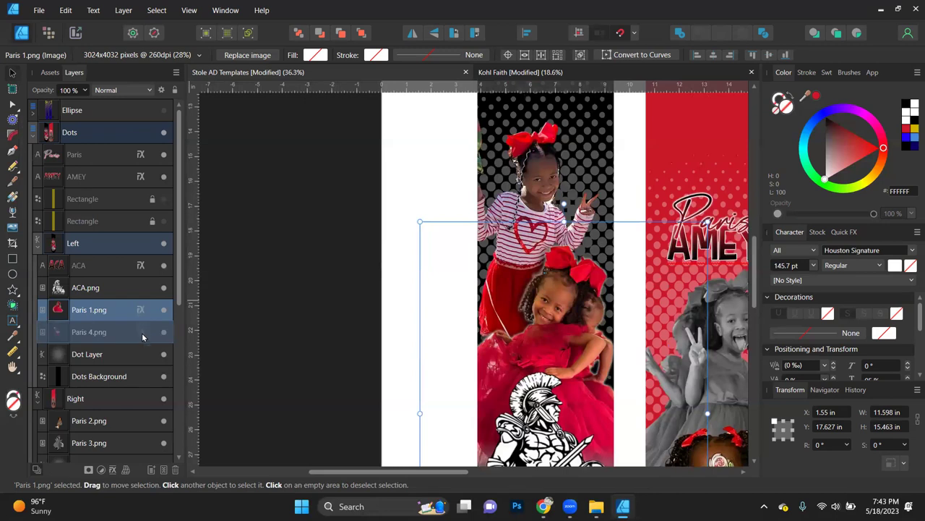
left_click(142, 334)
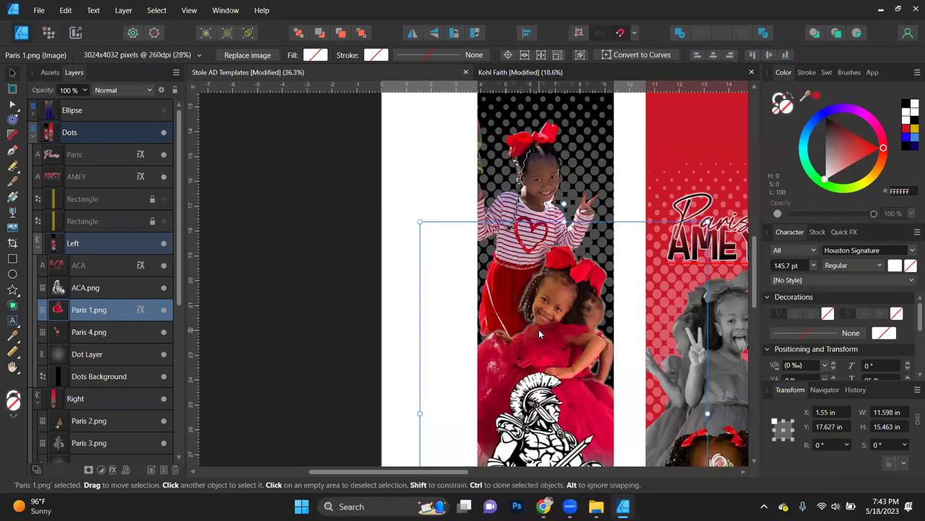
Step: Set the Paris 1.png outer glow opacity to 75%, then copy the photo
left_click(140, 310)
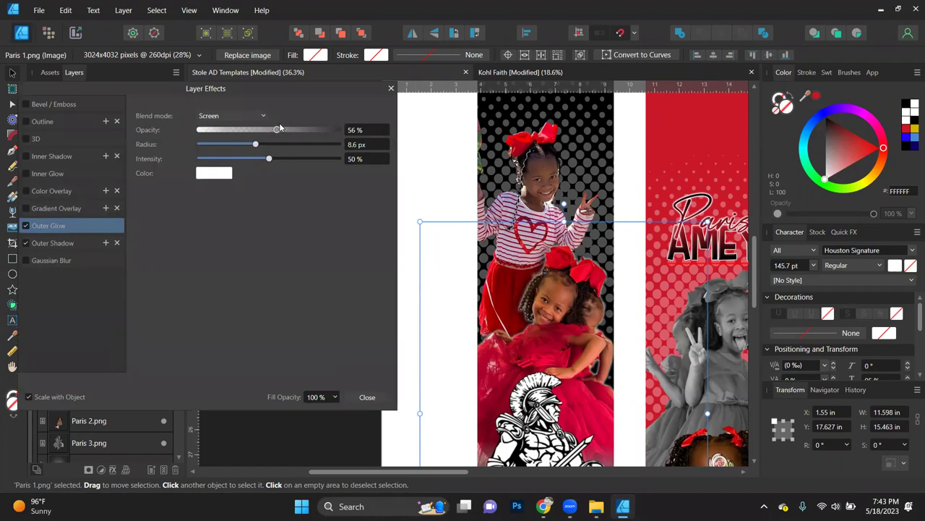
left_click_drag(276, 128, 289, 128)
left_click(356, 130)
type("75")
key("Return")
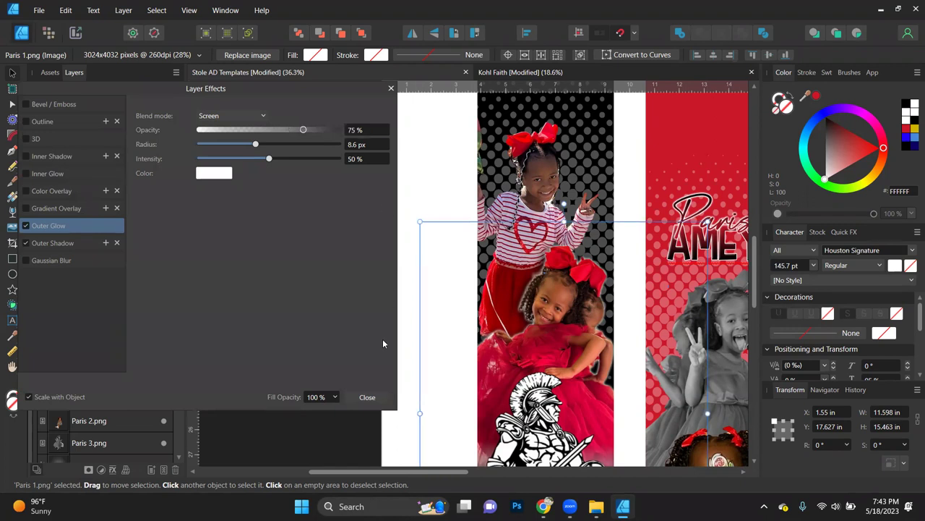
left_click(367, 400)
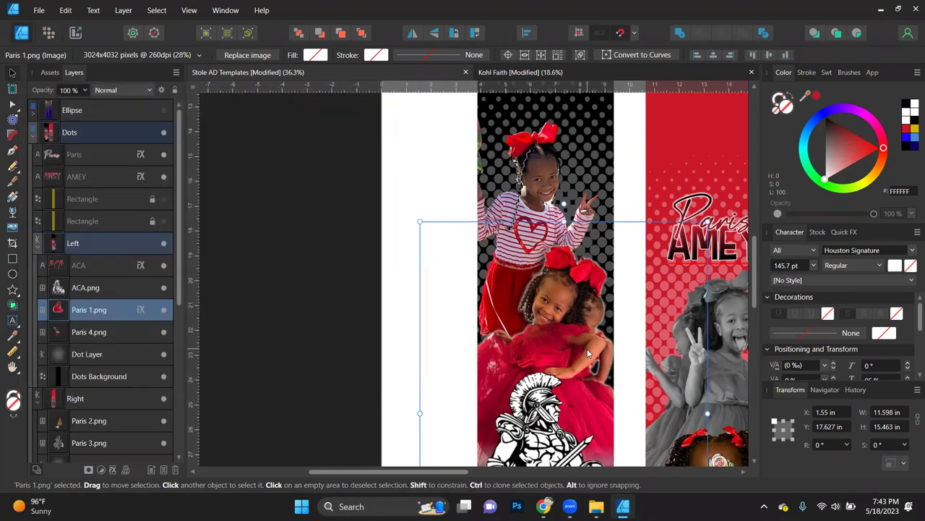
right_click(550, 314)
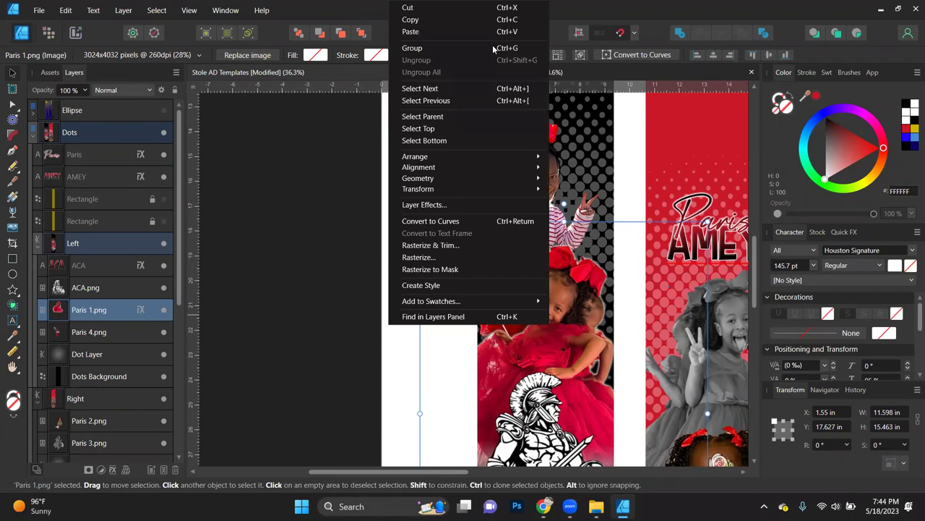
left_click(434, 19)
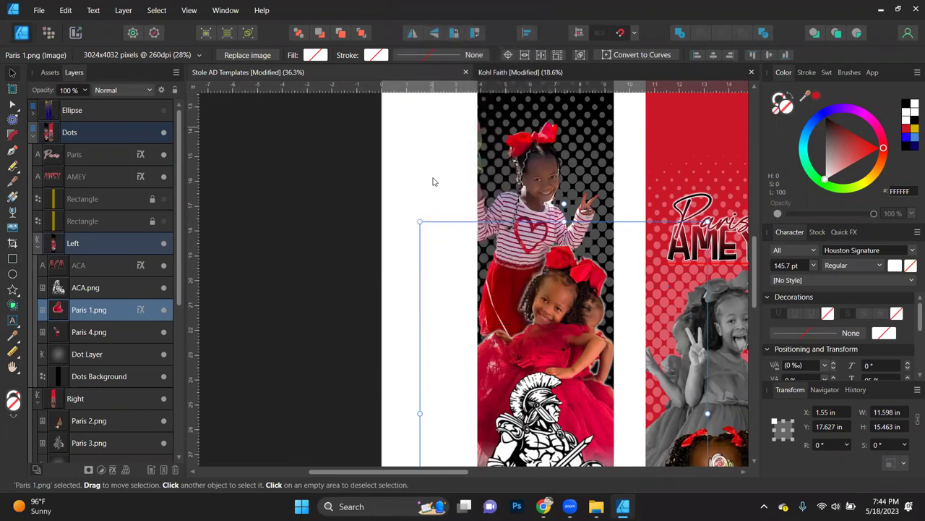
Step: Paste the copied effects onto the Paris 4.png photo with Edit > Paste FX
left_click(540, 172)
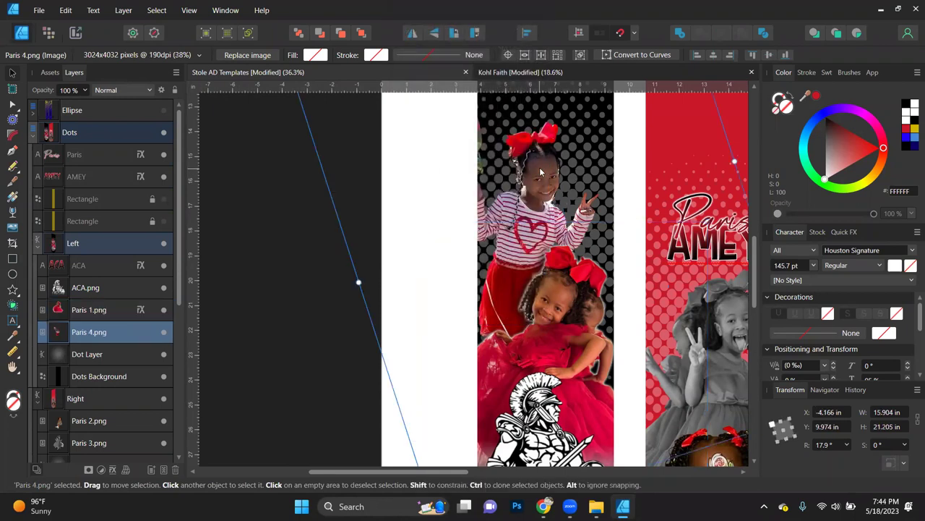
left_click(65, 10)
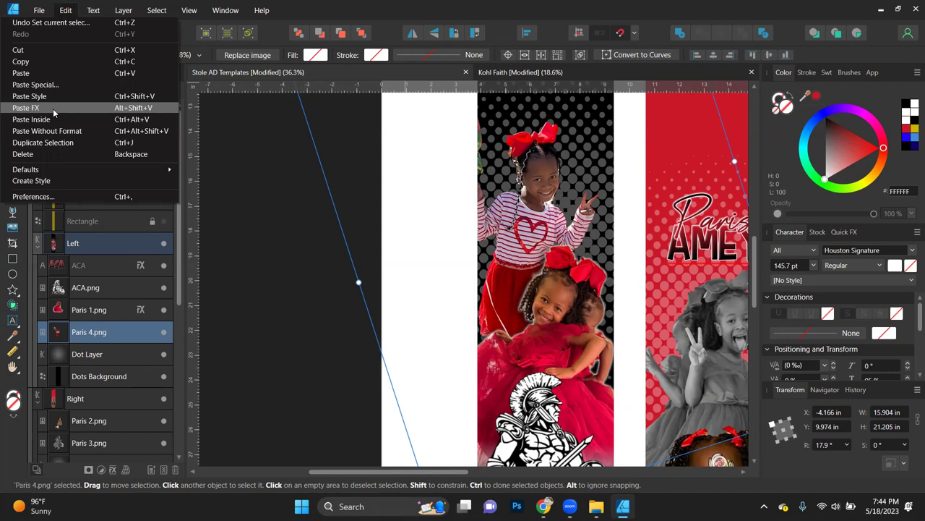
left_click(52, 108)
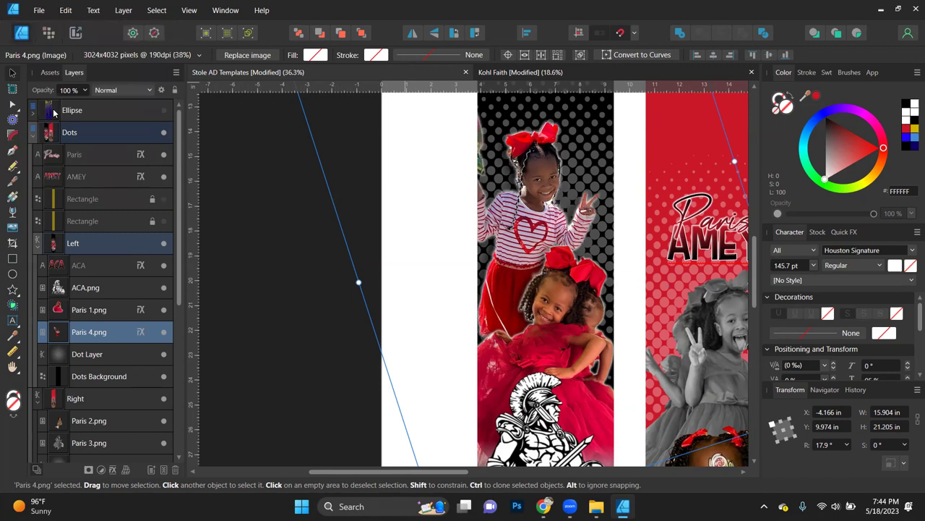
left_click(234, 323)
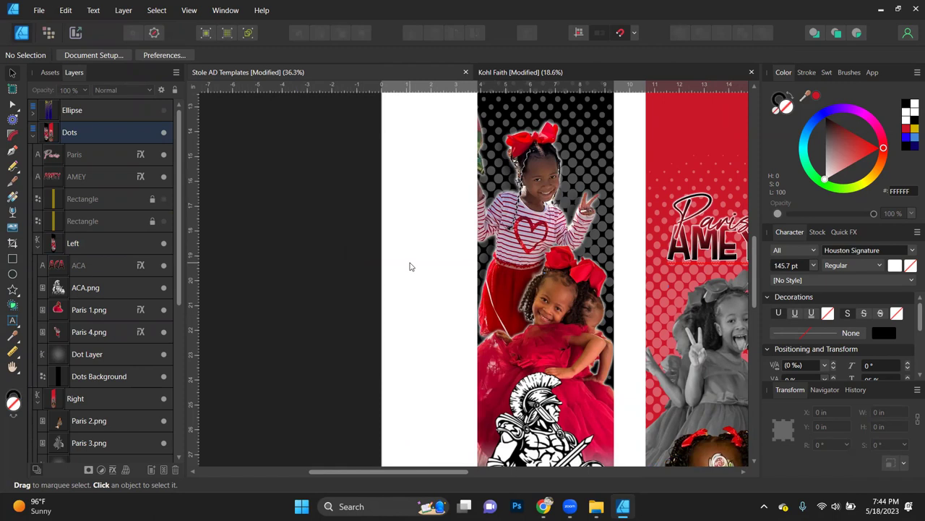
Step: Select the Paris 2.png photo inside the red Right panel
scroll(409, 267, "down", 2)
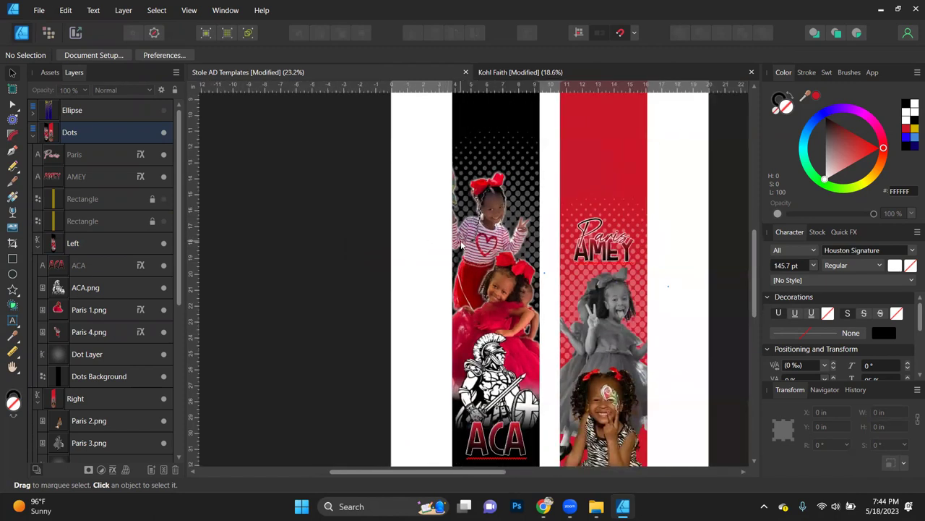
left_click(139, 332)
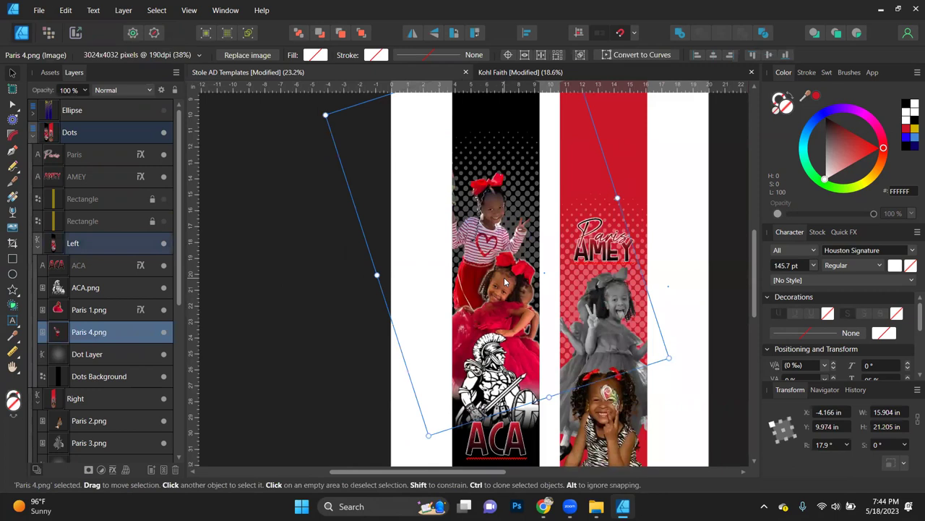
scroll(504, 282, "down", 3)
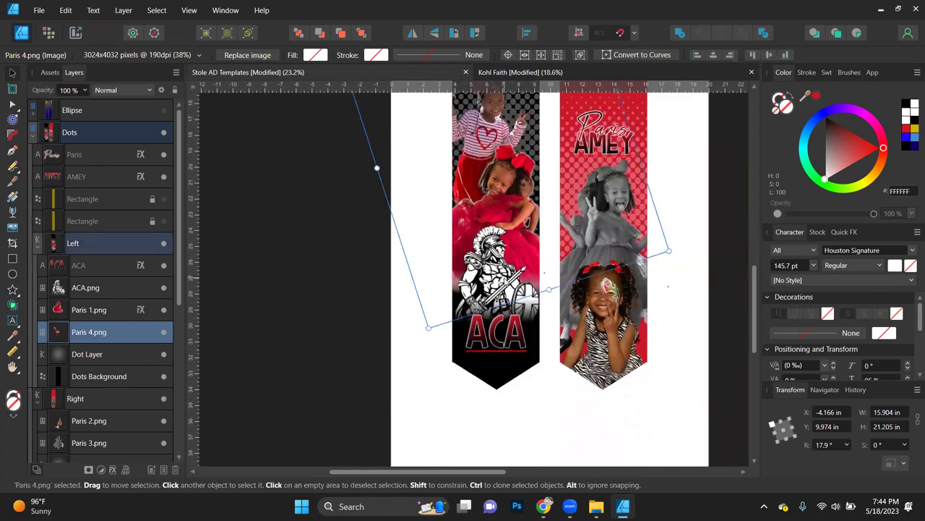
scroll(611, 323, "up", 4)
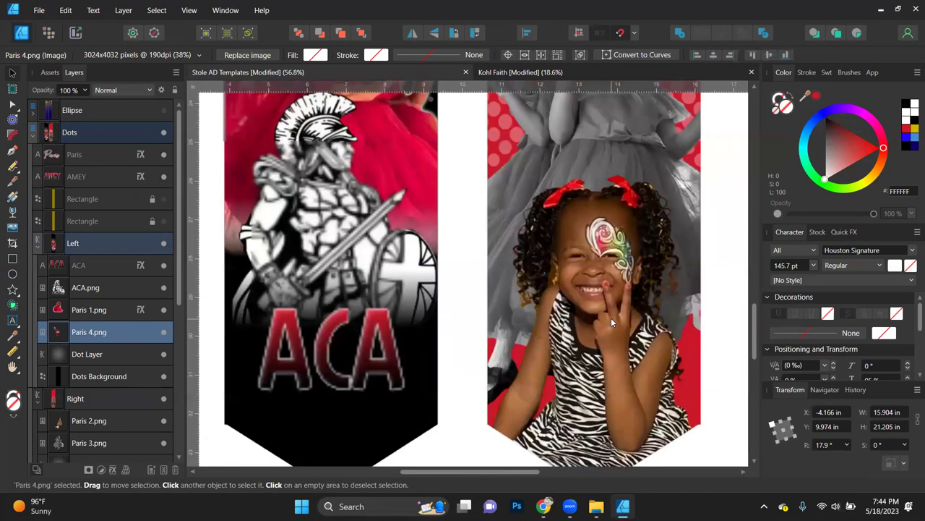
left_click(611, 323)
double_click(611, 317)
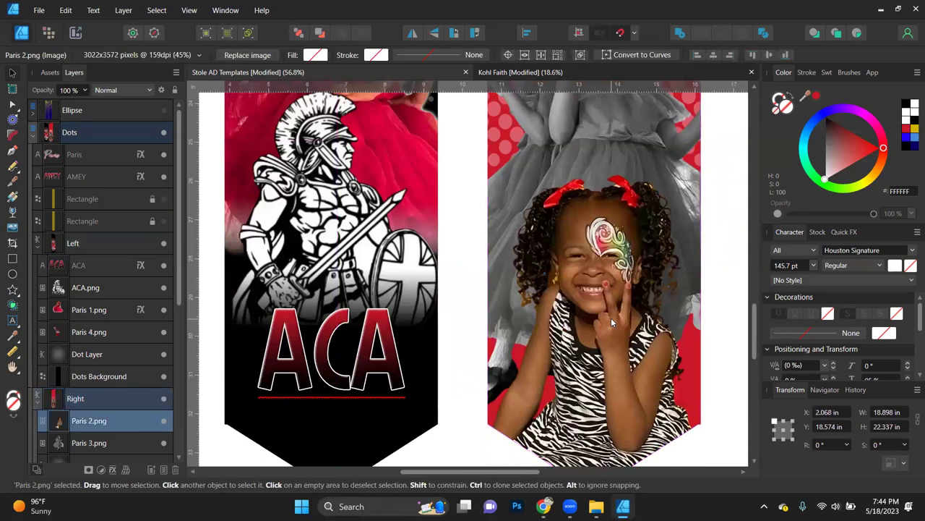
Step: Apply Edit > Paste FX to the selected Paris 2.png, then deselect it
scroll(577, 392, "down", 4)
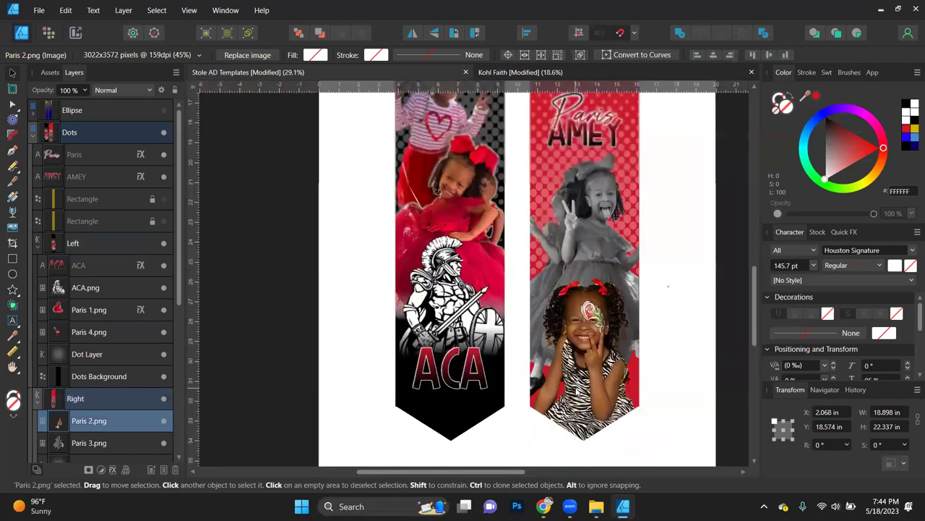
scroll(577, 392, "up", 2)
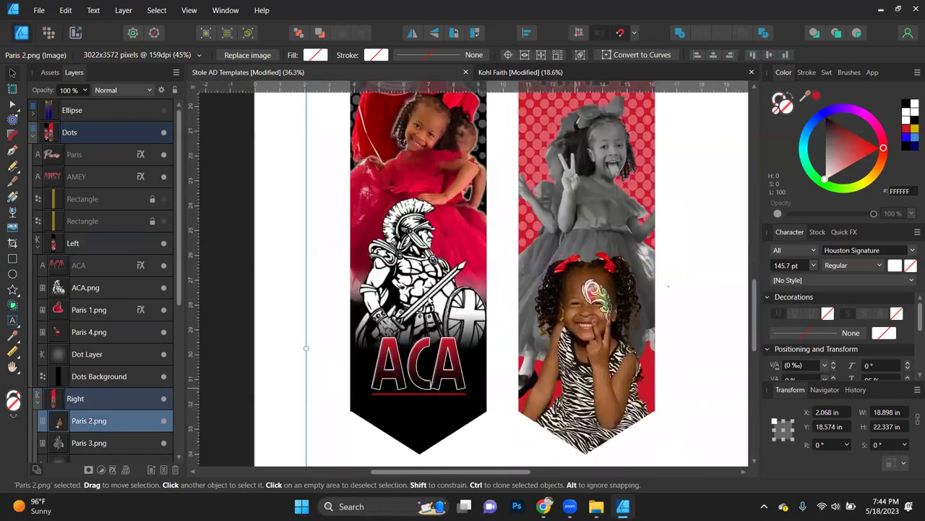
left_click(65, 10)
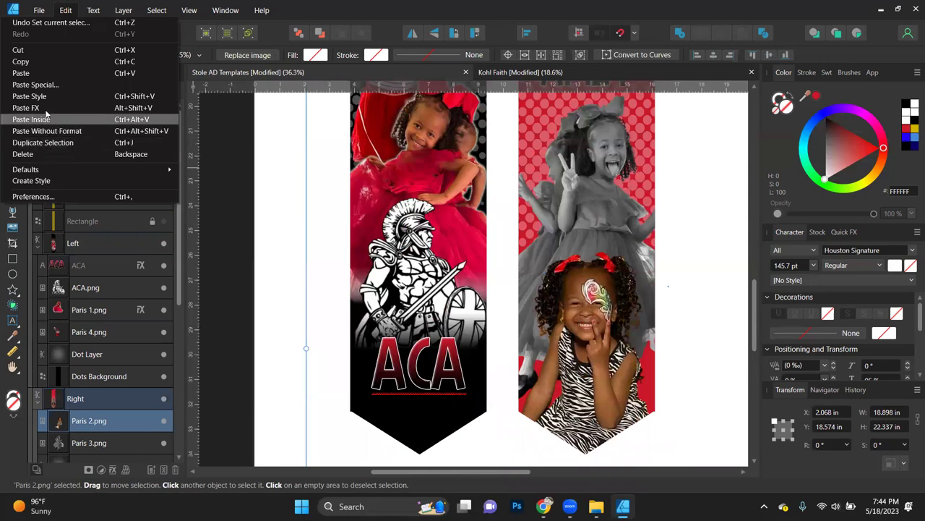
left_click(45, 108)
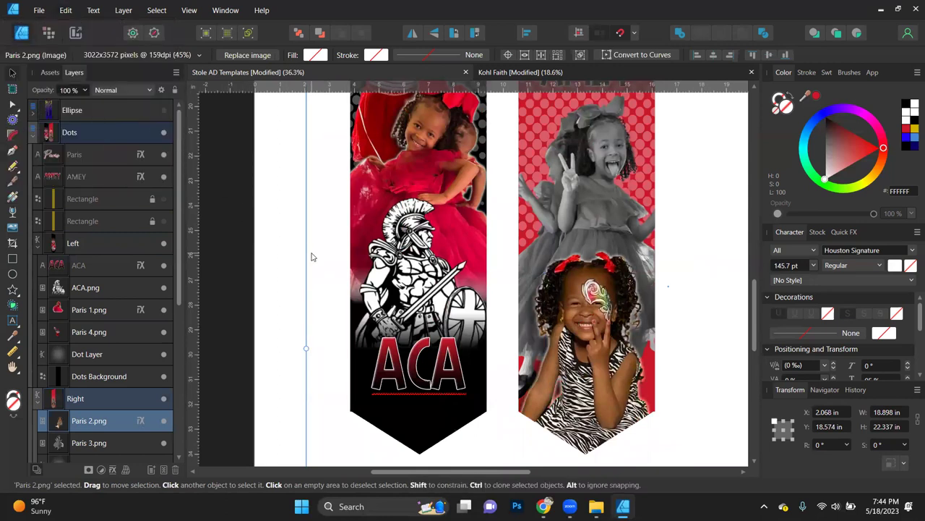
scroll(502, 330, "down", 5)
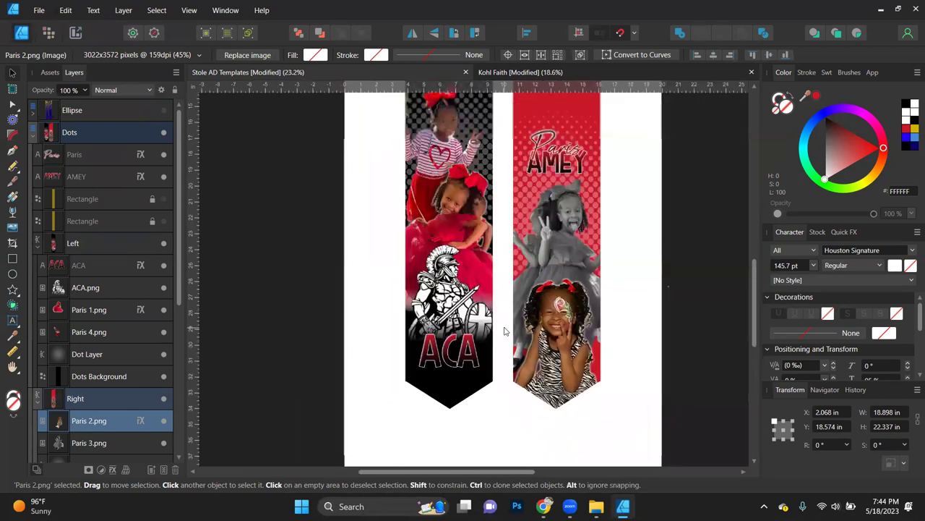
left_click(706, 278)
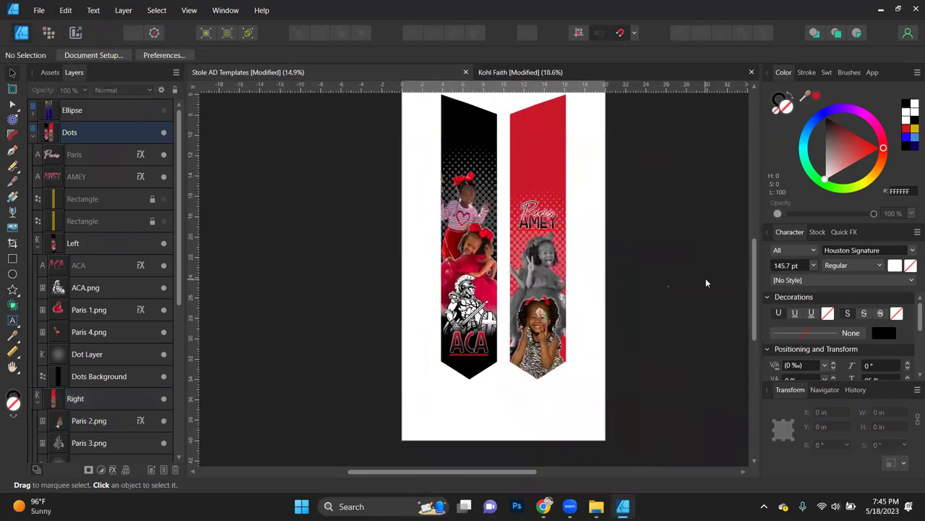
scroll(578, 228, "up", 2)
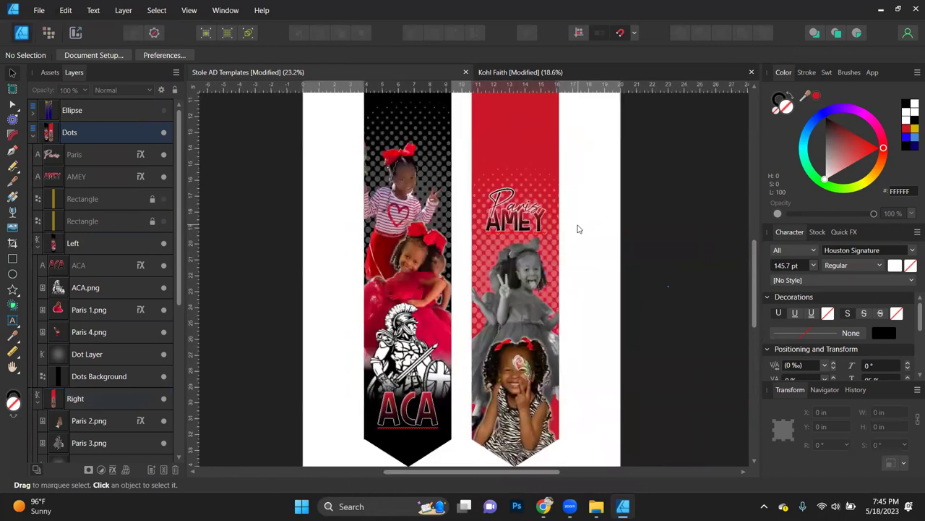
Step: Nudge the red panel's Dot Layer halftone slightly down and to the right
left_click(551, 250)
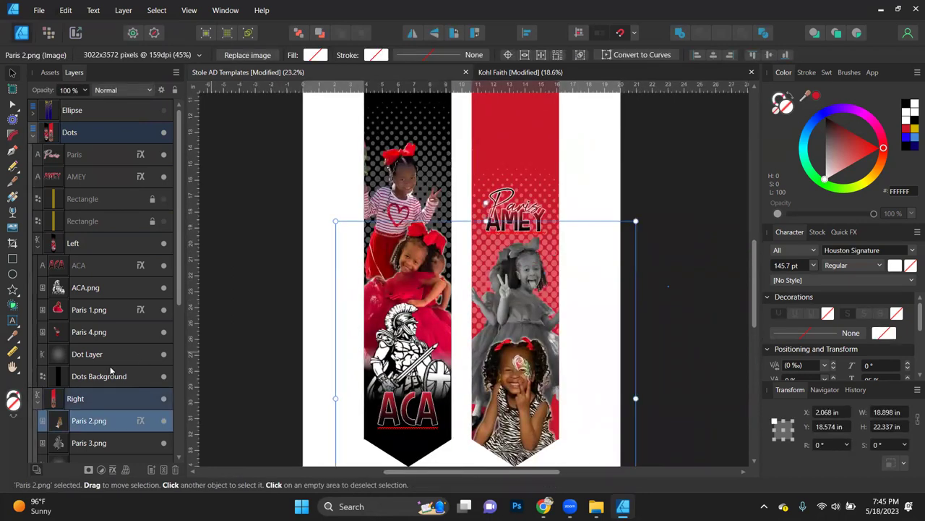
scroll(88, 439, "down", 4)
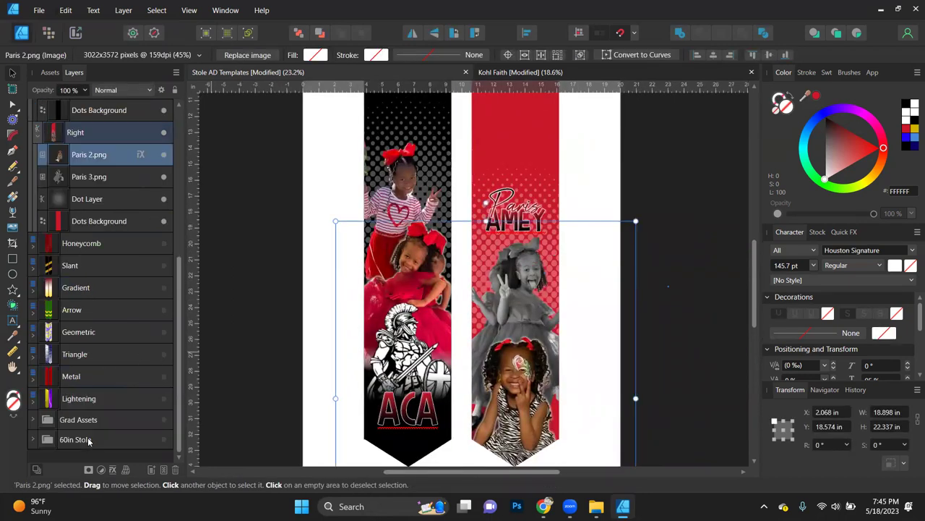
left_click(94, 202)
left_click_drag(562, 277, 562, 265)
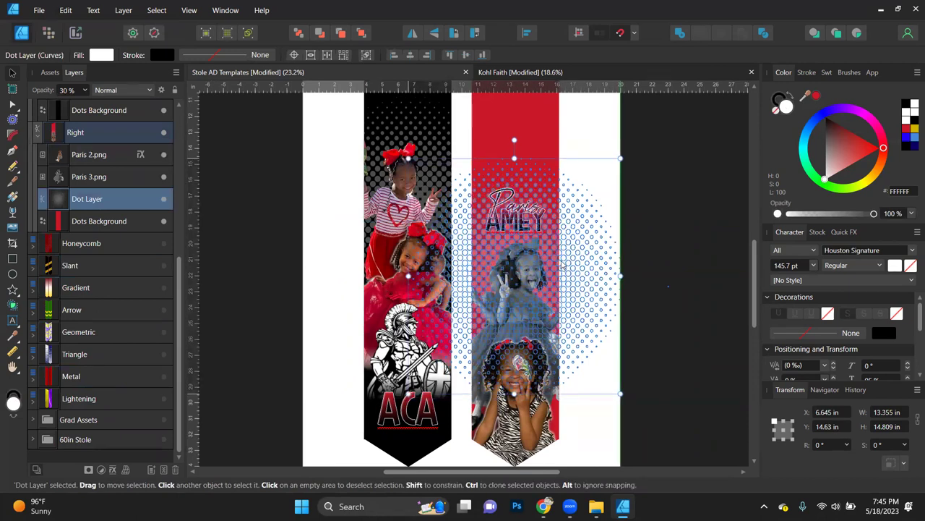
left_click(702, 300)
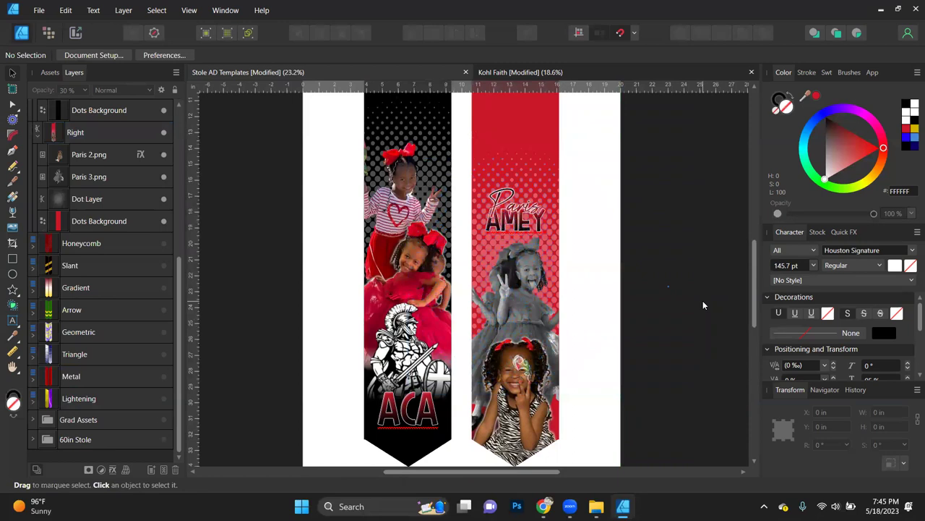
key("ctrl+z")
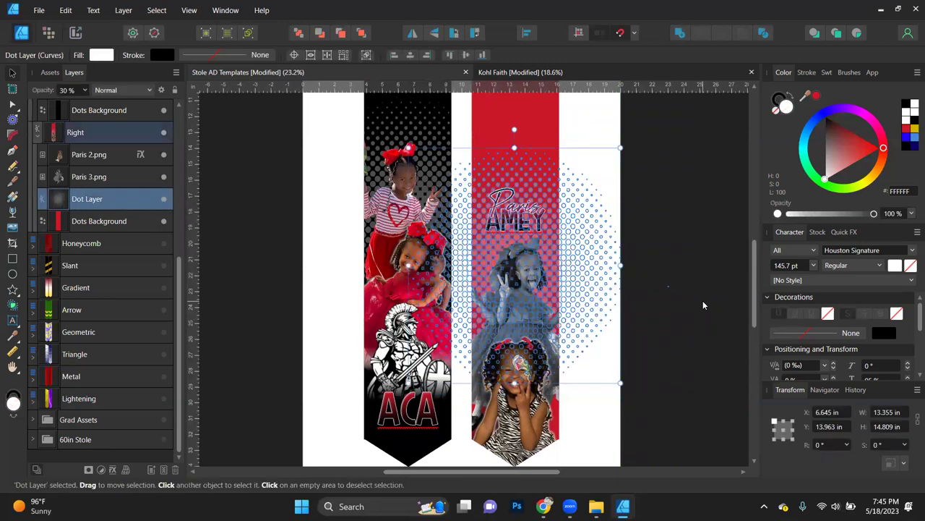
key("Down")
key("Down")
key("Down")
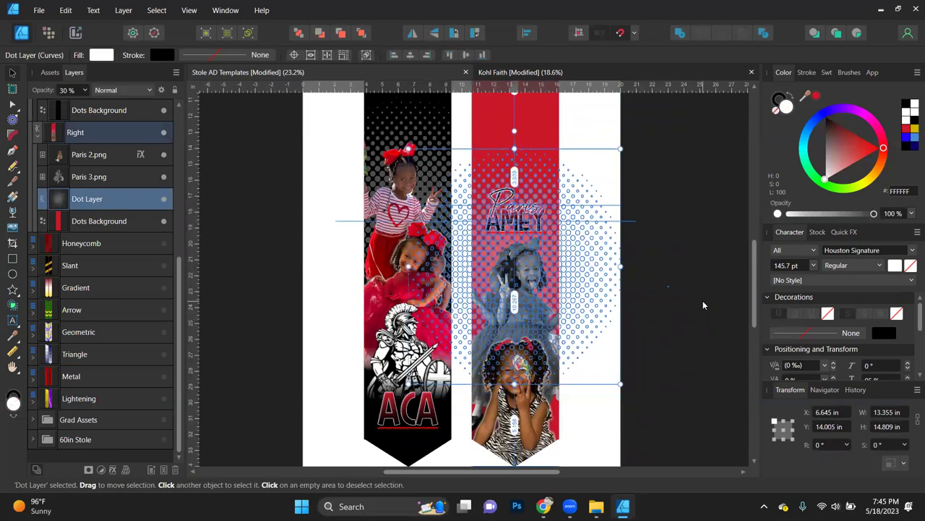
left_click(703, 305)
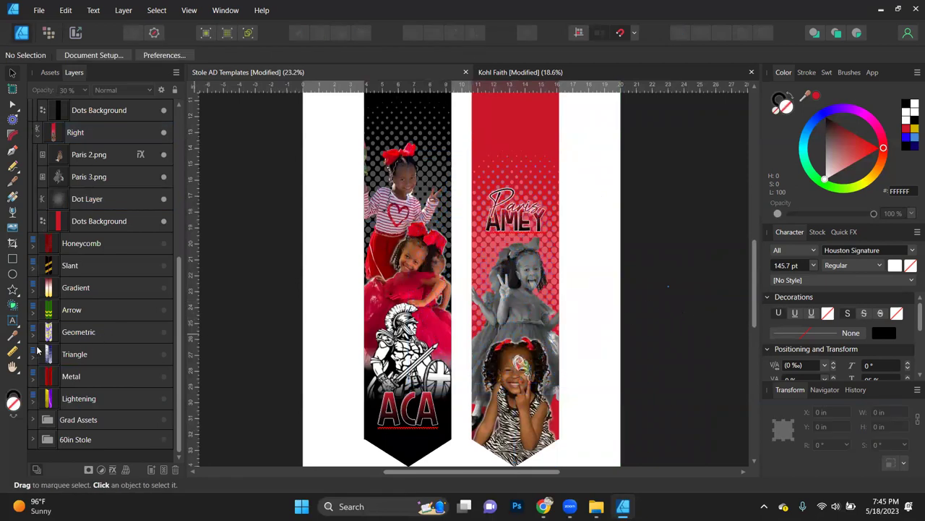
left_click(81, 203)
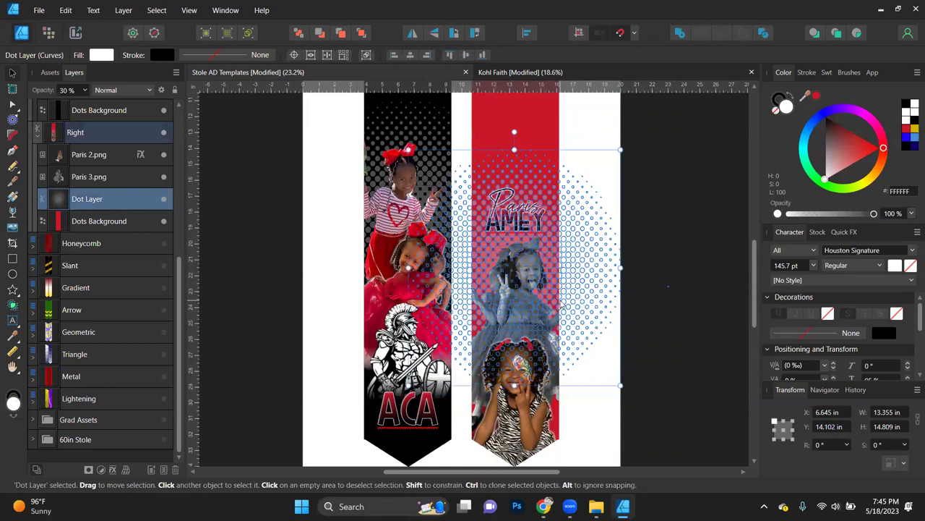
left_click_drag(561, 305, 562, 304)
left_click(621, 316)
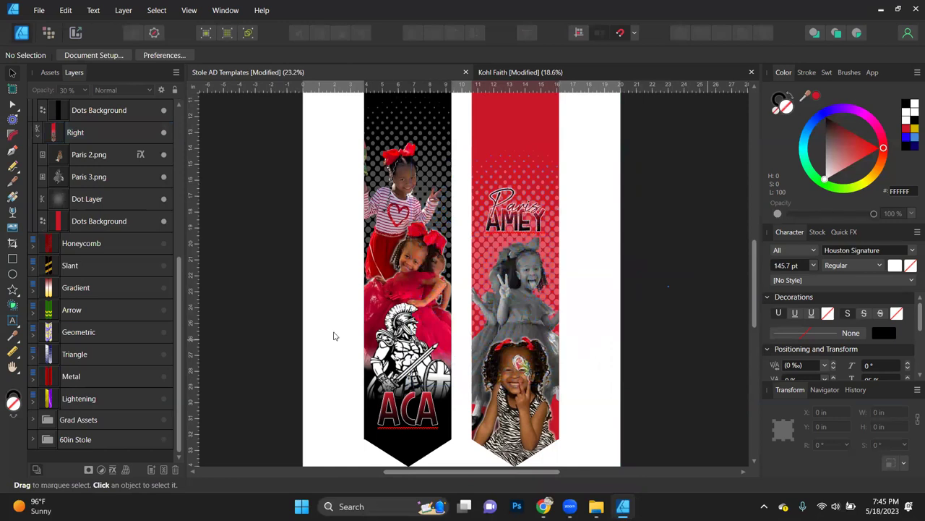
Step: Test swapping the dots' fill and stroke to black, then swap back to white
left_click(86, 202)
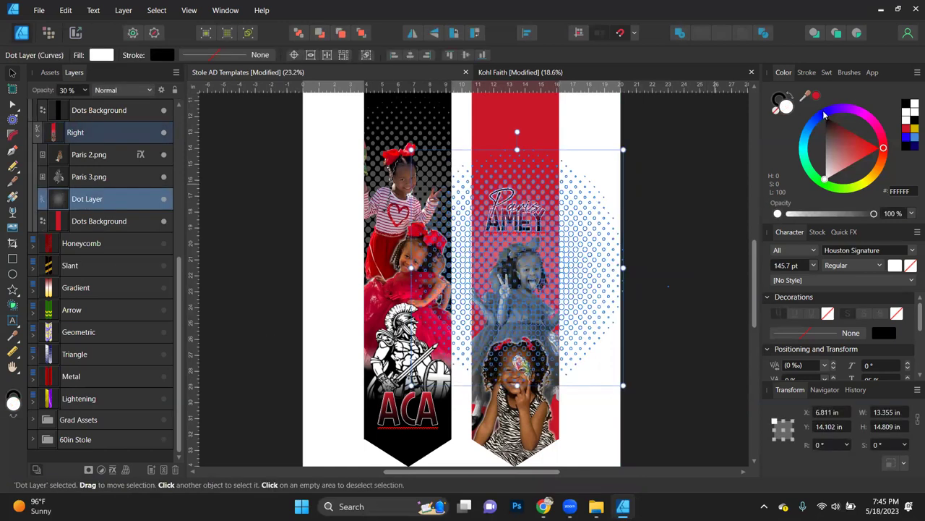
left_click(804, 95)
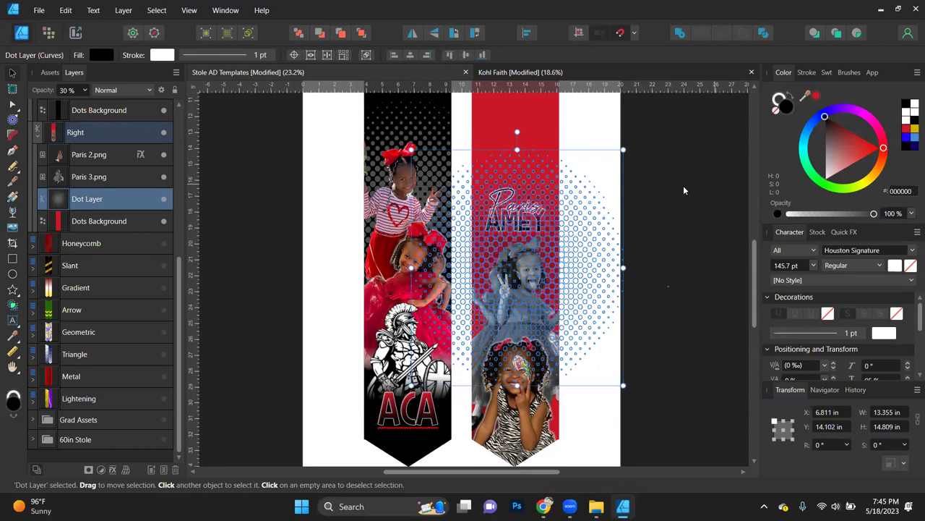
left_click(669, 231)
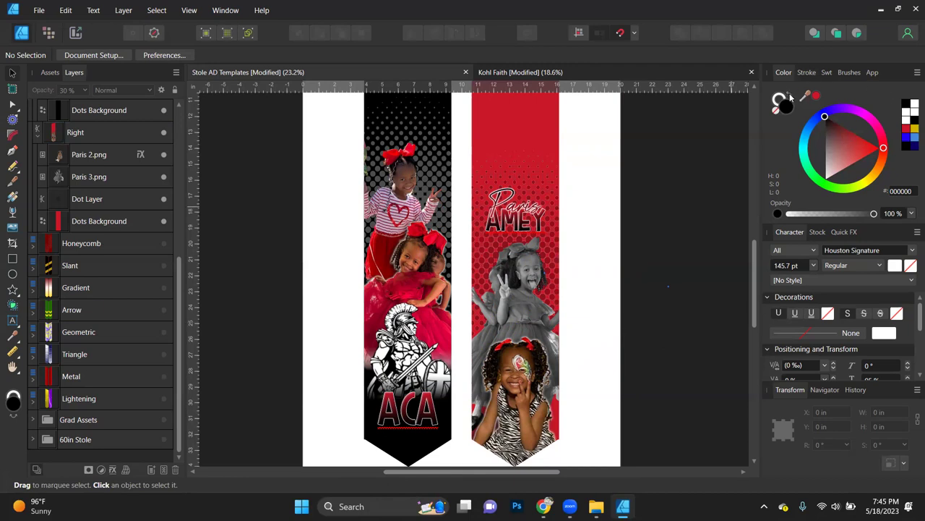
left_click(123, 198)
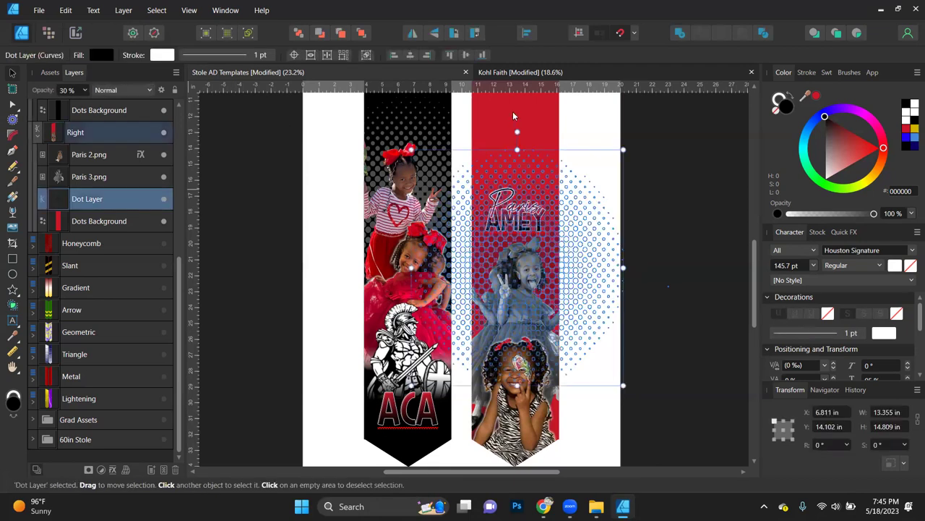
left_click(792, 96)
left_click(695, 254)
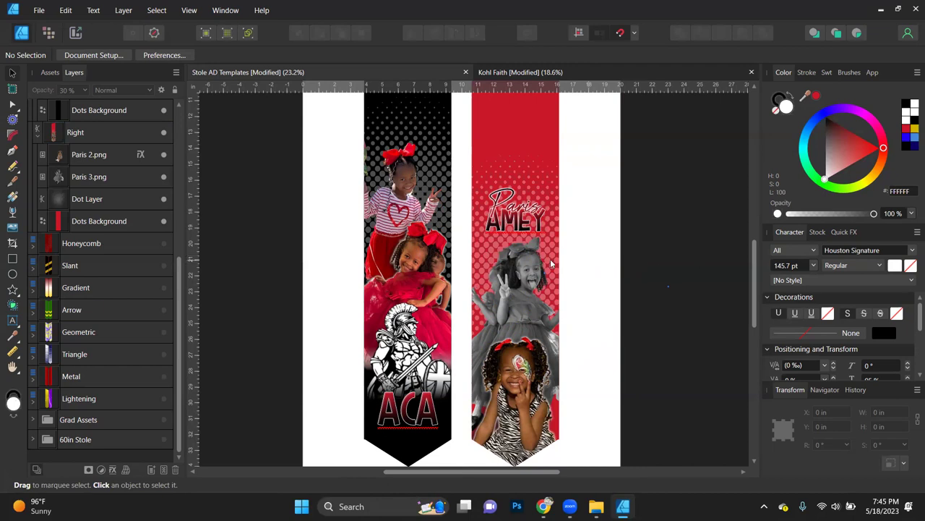
Step: Swap the Dot Layer's fill and stroke, then set the colour swatches to white and none
scroll(496, 250, "up", 8)
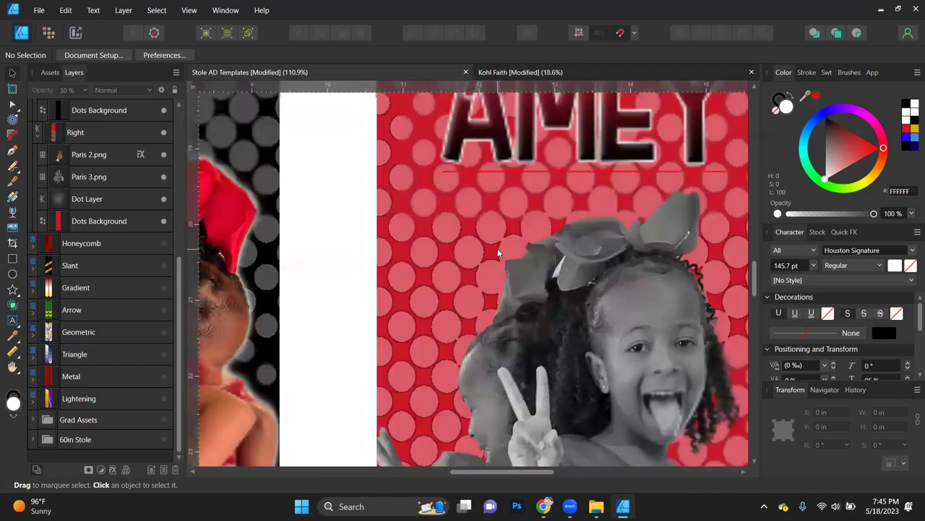
scroll(497, 250, "down", 8)
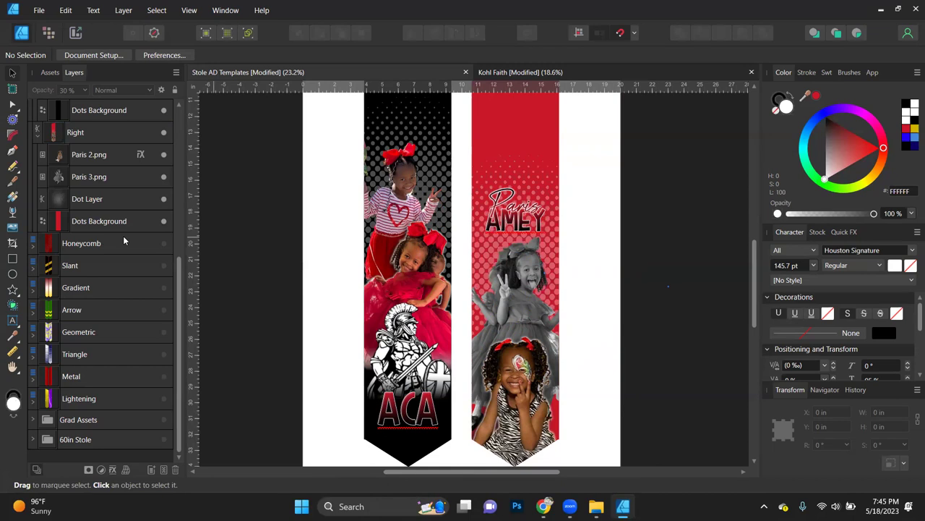
left_click(94, 202)
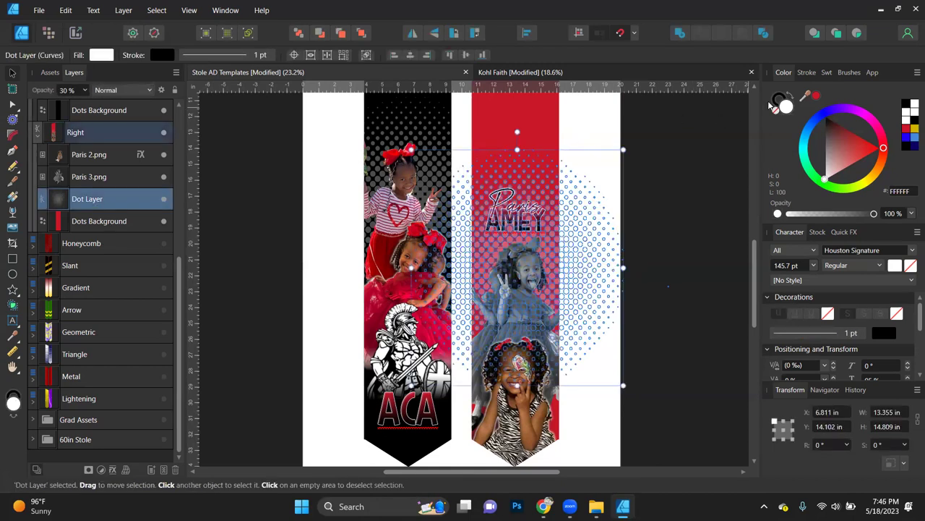
left_click(796, 96)
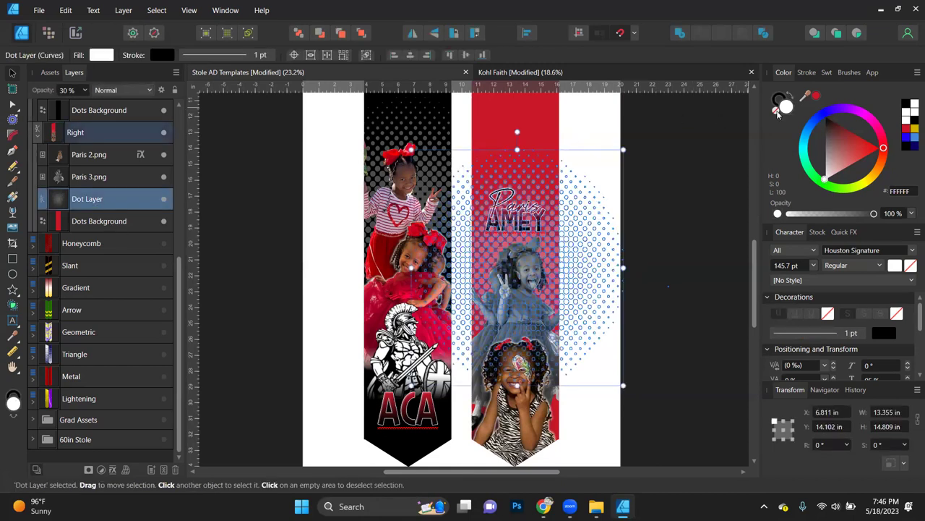
left_click(718, 365)
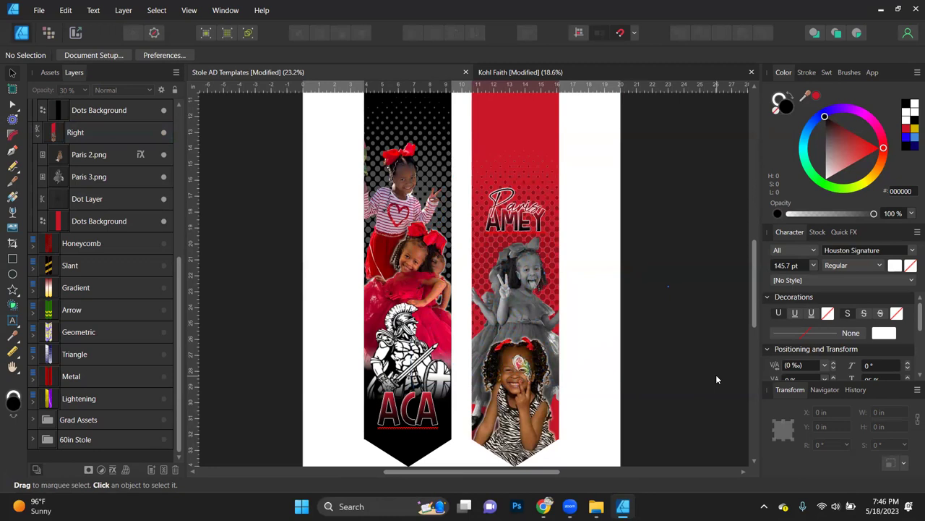
left_click(778, 102)
left_click(776, 110)
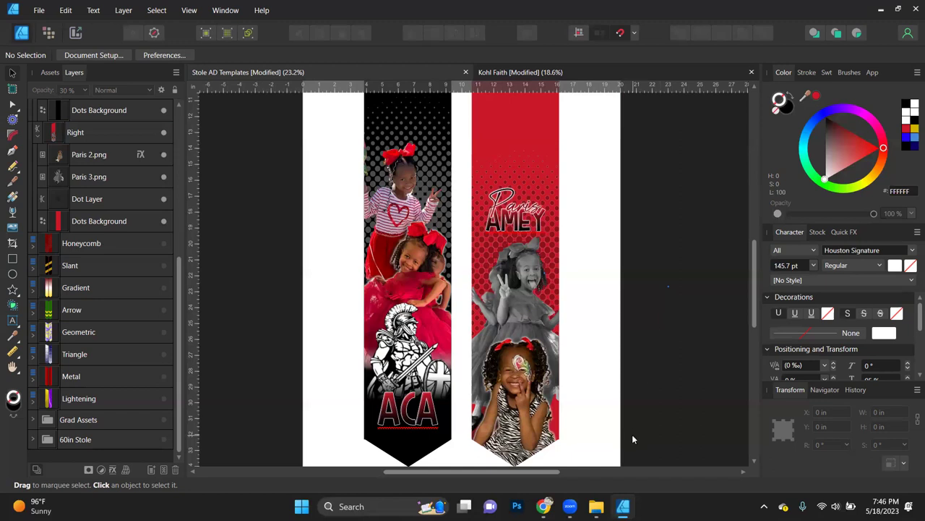
Step: Select the ACA text and the ACA.png logo inside the Left group
scroll(686, 364, "down", 3)
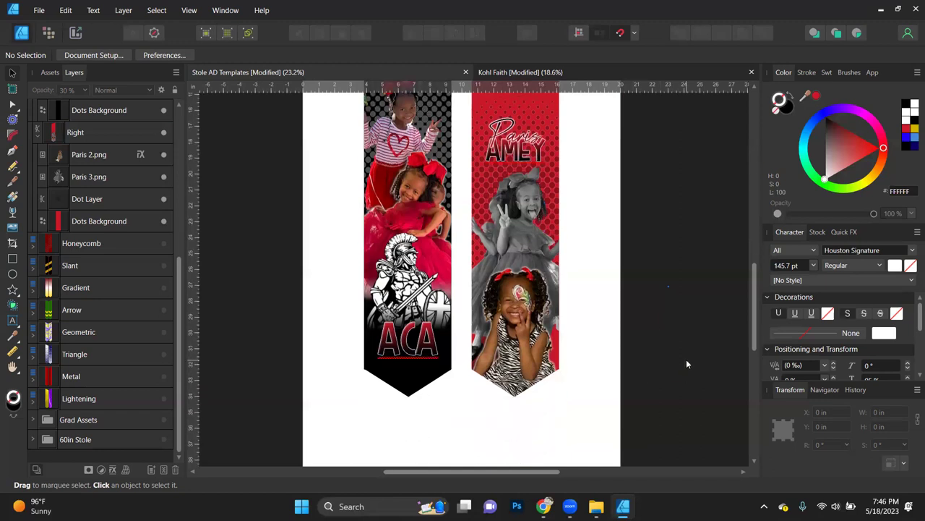
scroll(686, 364, "up", 6)
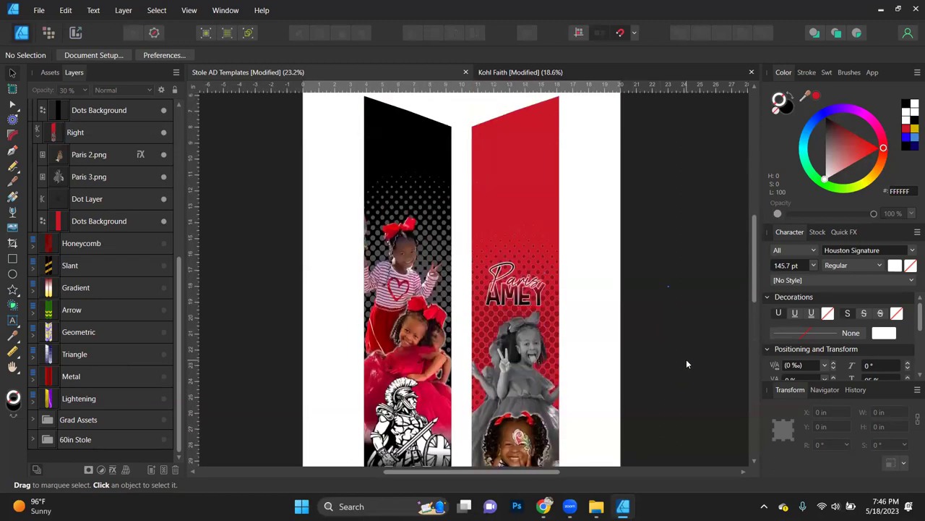
scroll(686, 359, "down", 4)
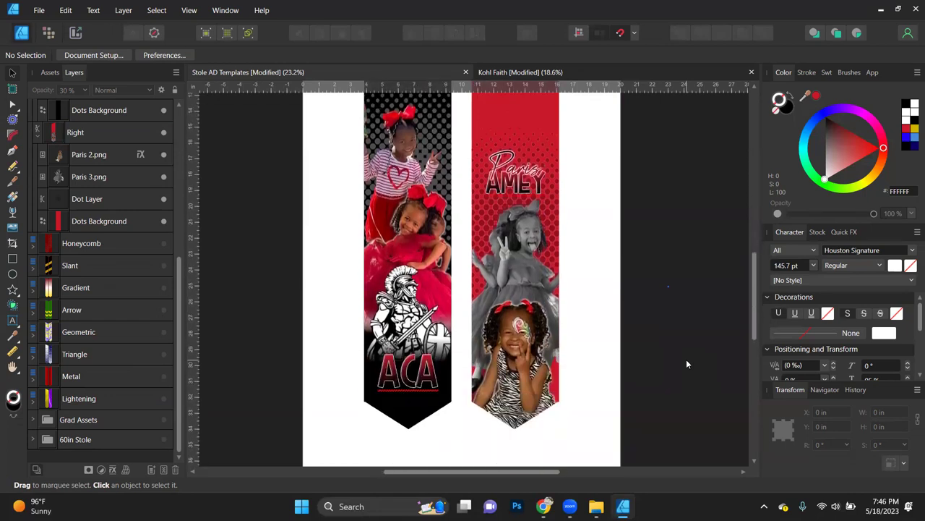
scroll(686, 359, "up", 1)
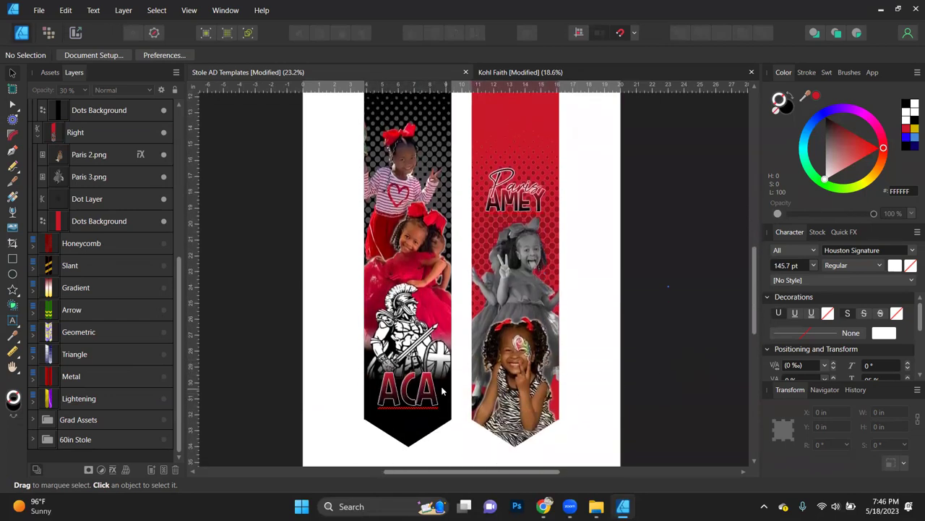
left_click(409, 406)
left_click(410, 406)
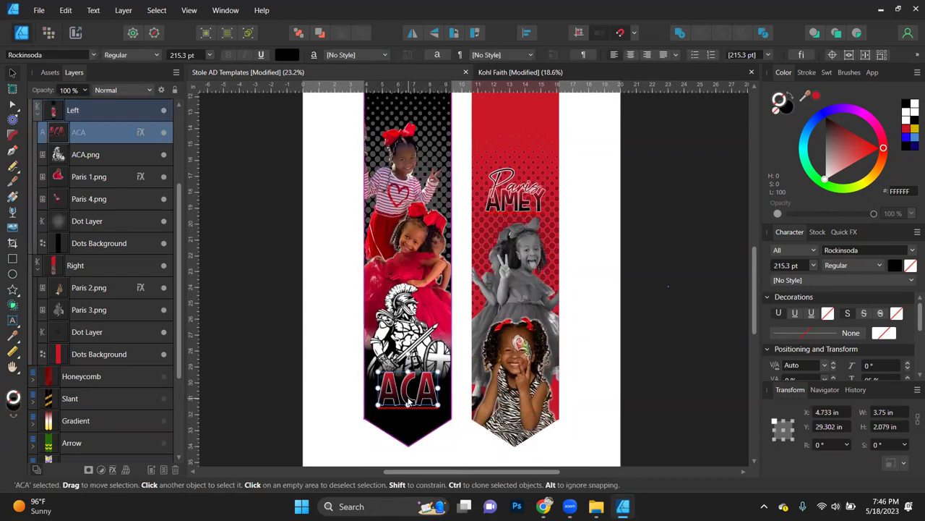
left_click(412, 318, "shift")
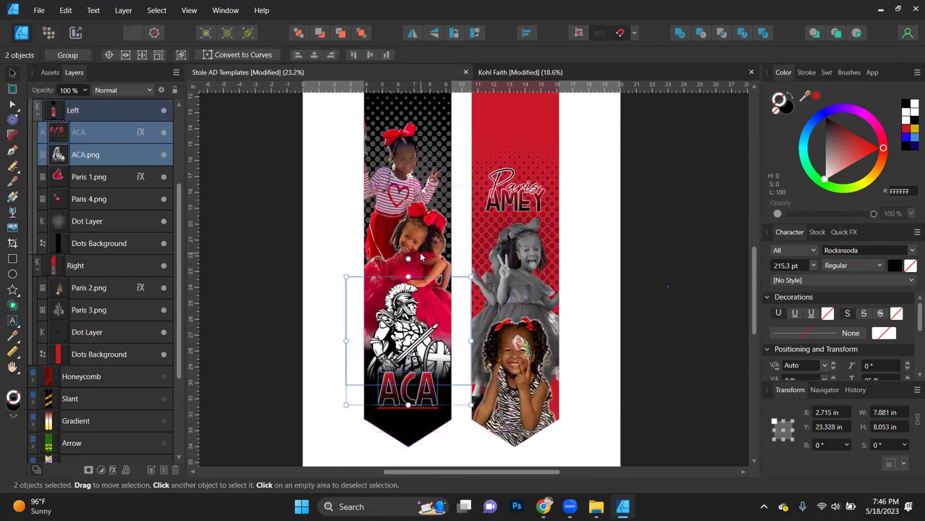
Step: Drag the Paris and AMEY text layers into the Right group, then select ACA through Dot Layer
left_click(407, 191, "shift")
left_click(407, 192, "shift")
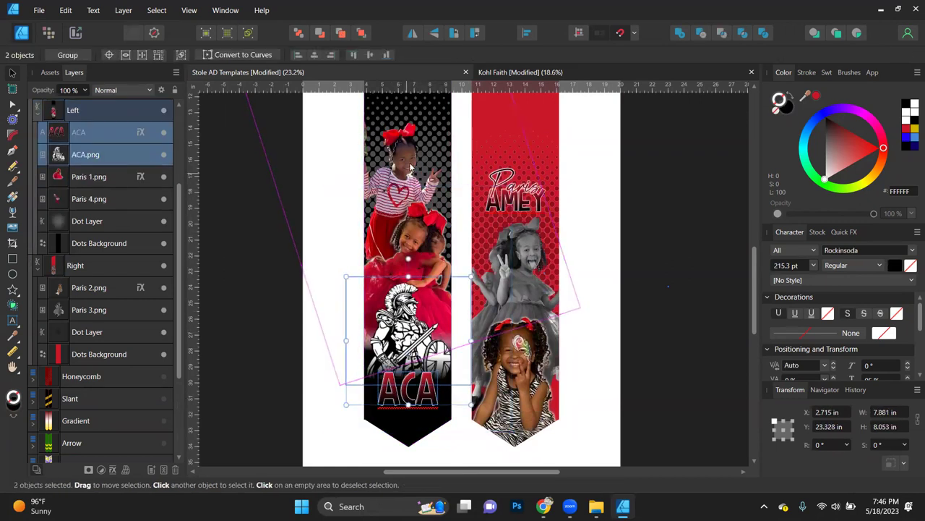
left_click(77, 130)
scroll(77, 130, "up", 3)
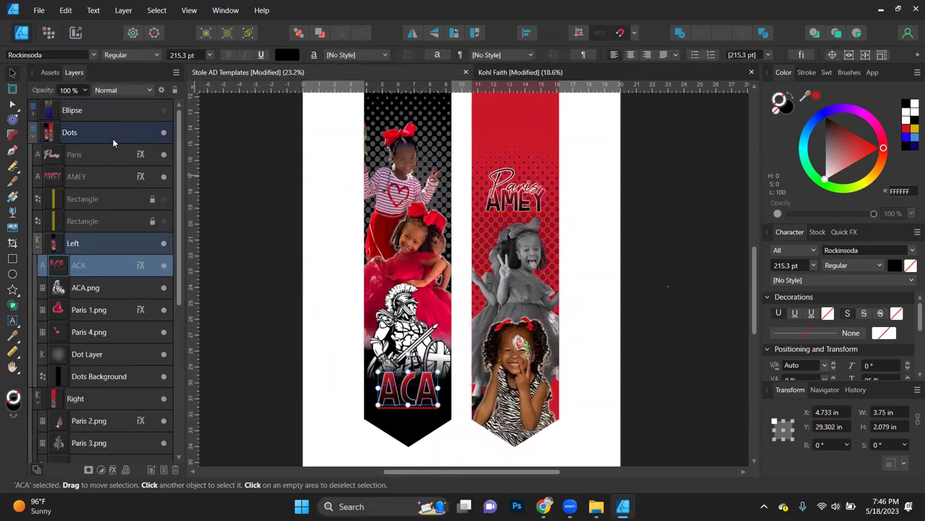
left_click(79, 174)
left_click(80, 159, "shift")
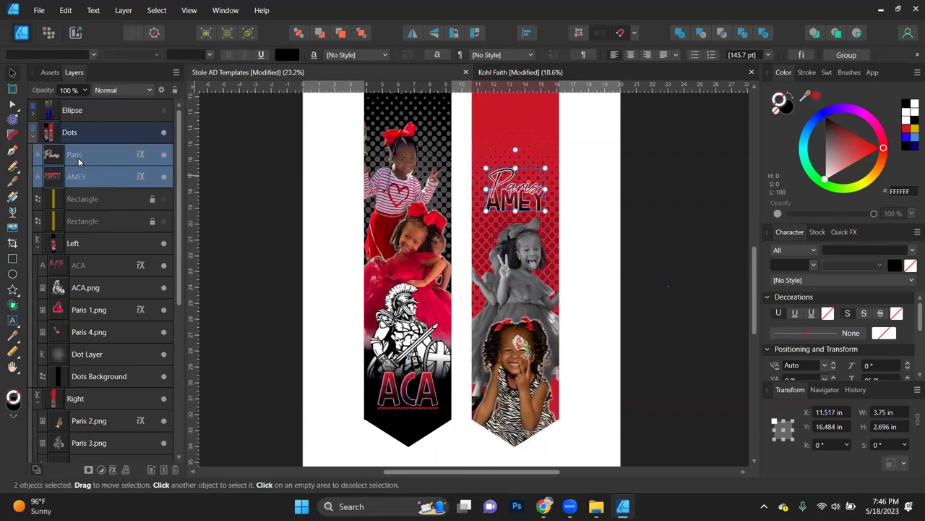
left_click_drag(94, 190, 75, 402)
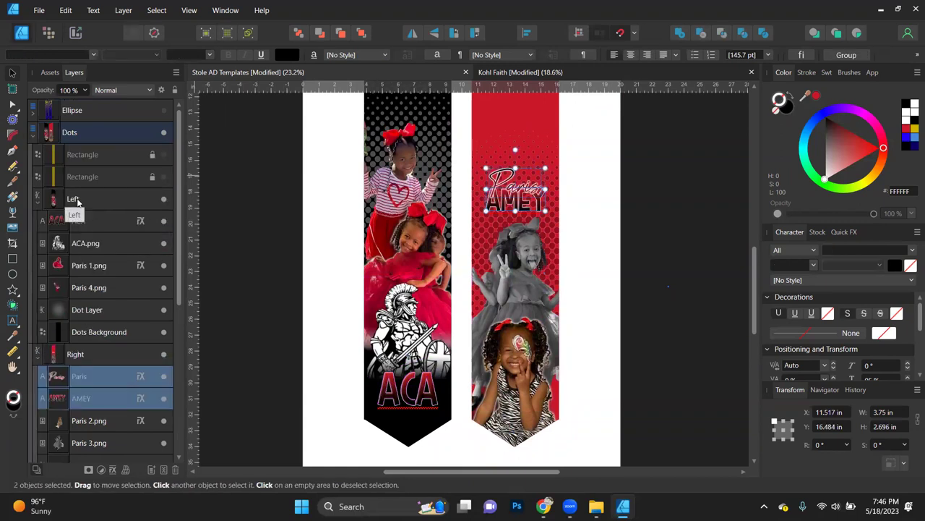
left_click(77, 223)
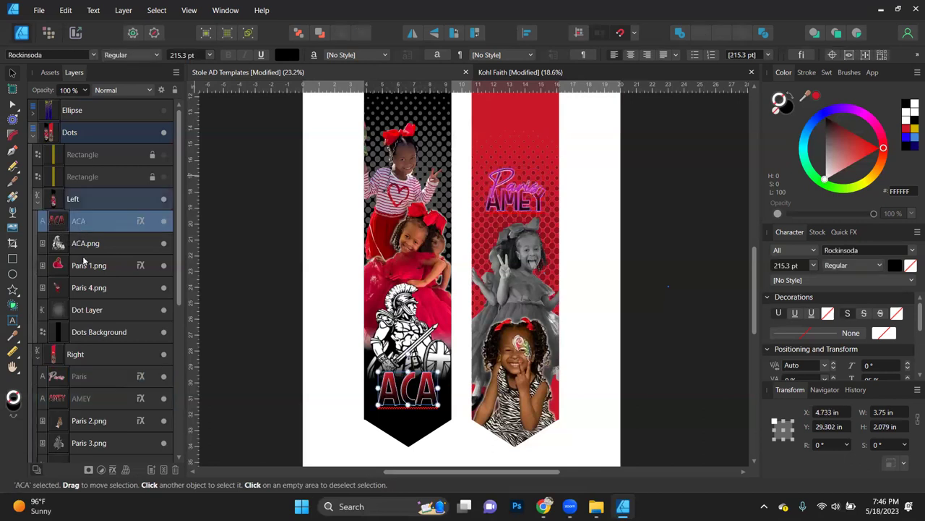
left_click(89, 312, "shift")
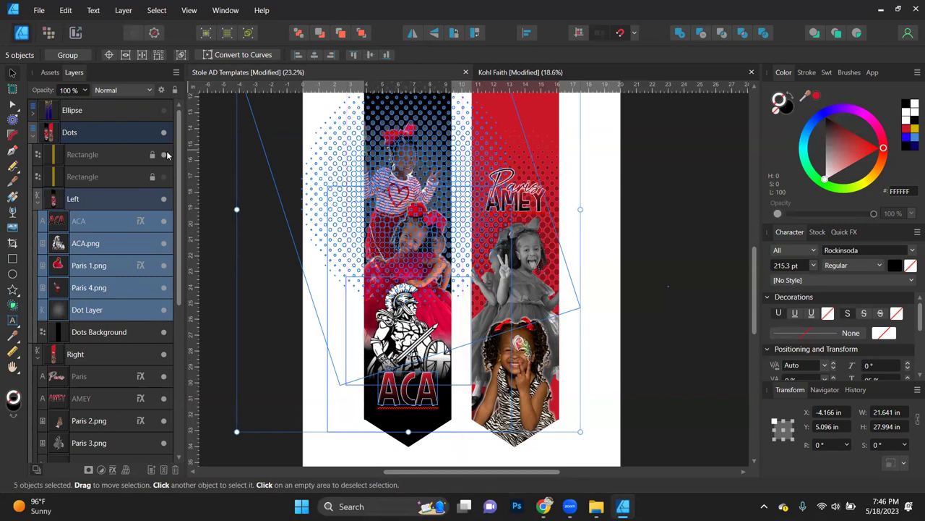
Step: Move the ACA title, logo, two photos and Dot Layer down, Y 5.836 in to 6.003 in
scroll(436, 313, "up", 2)
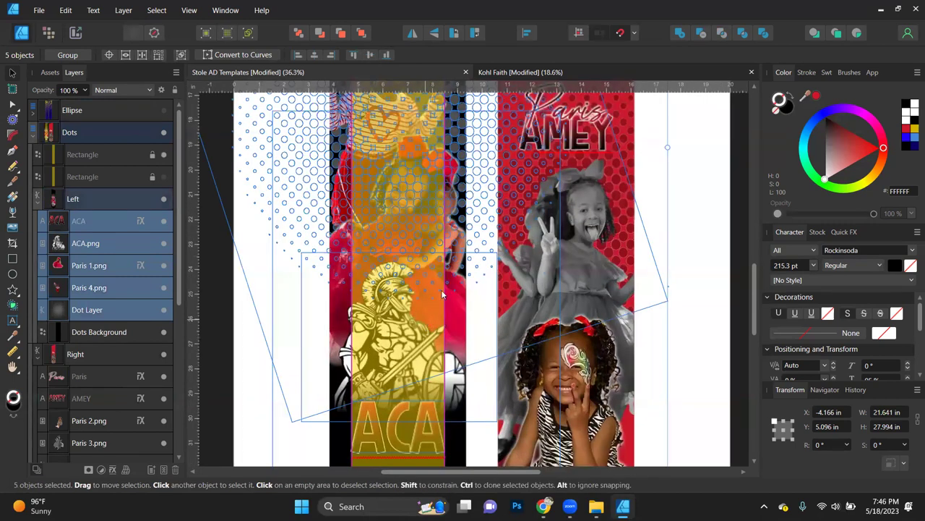
scroll(453, 260, "down", 3)
left_click_drag(453, 260, 455, 275)
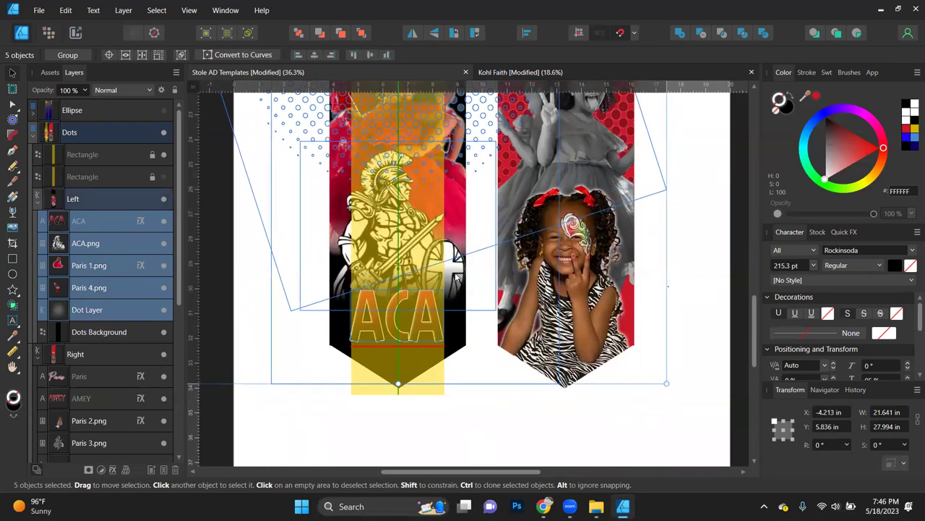
left_click_drag(455, 280, 455, 286)
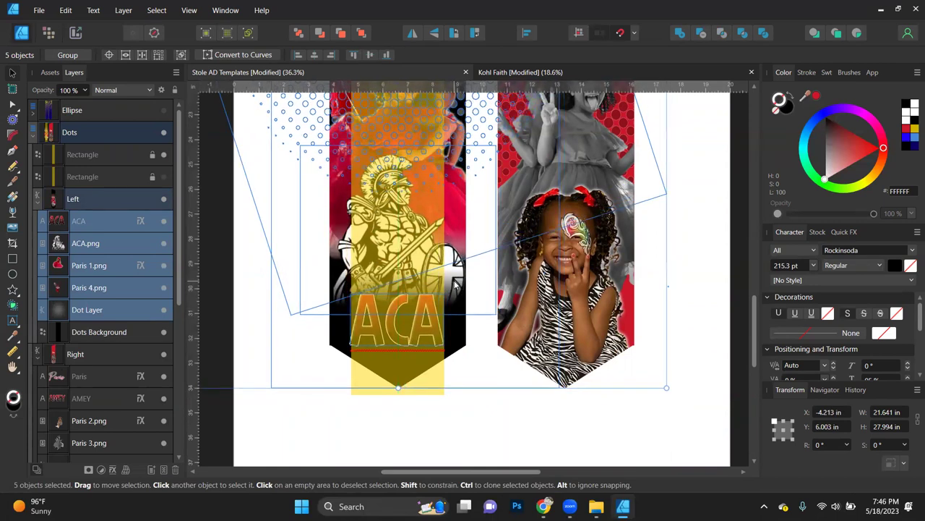
scroll(456, 285, "up", 5)
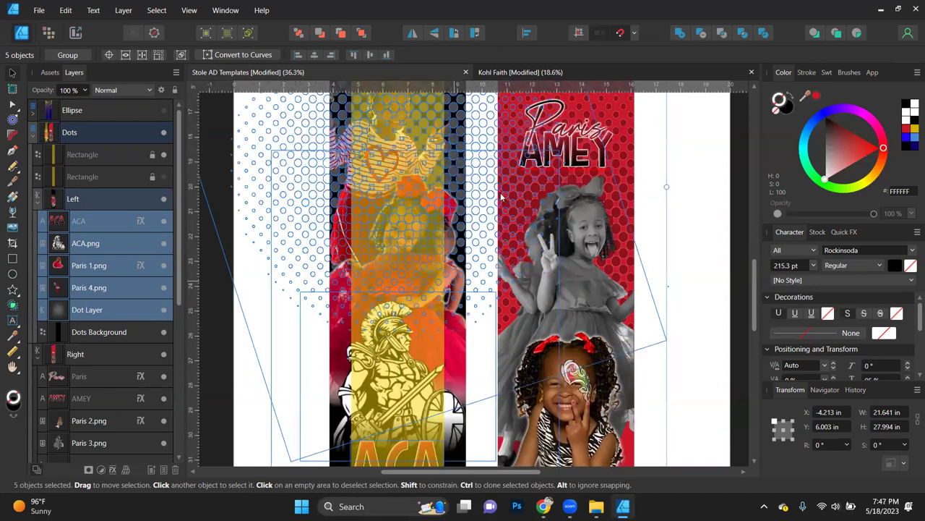
scroll(360, 259, "up", 3)
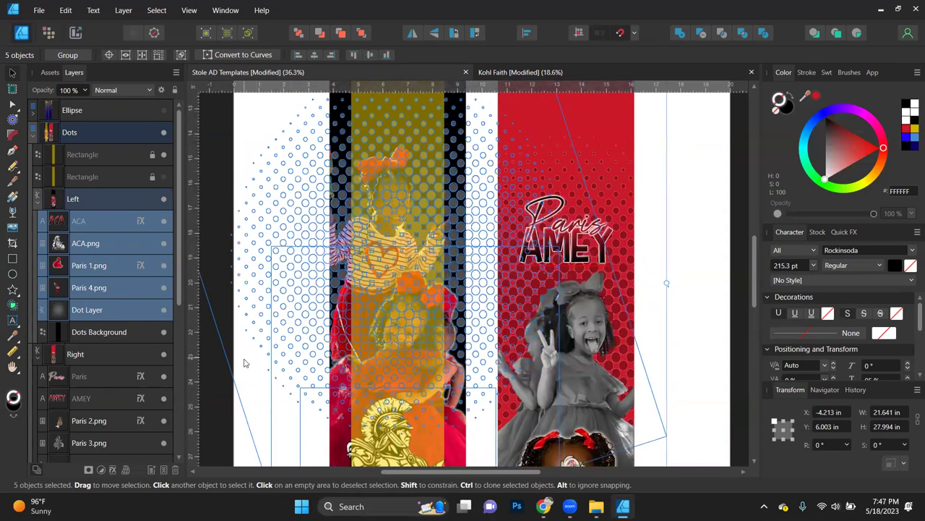
left_click(214, 414)
scroll(250, 384, "down", 6)
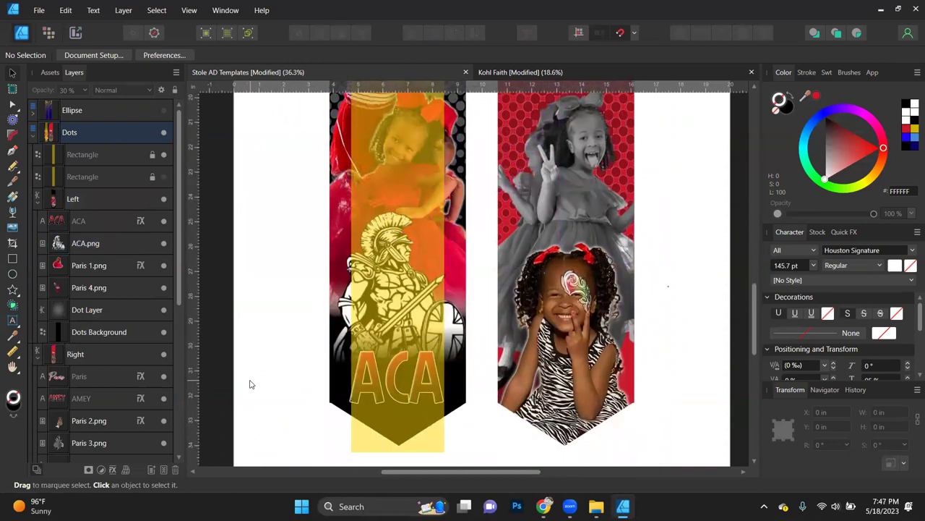
Step: Hide the yellow Rectangle guide and raise the ACA text to Y 29.681 in
left_click(164, 154)
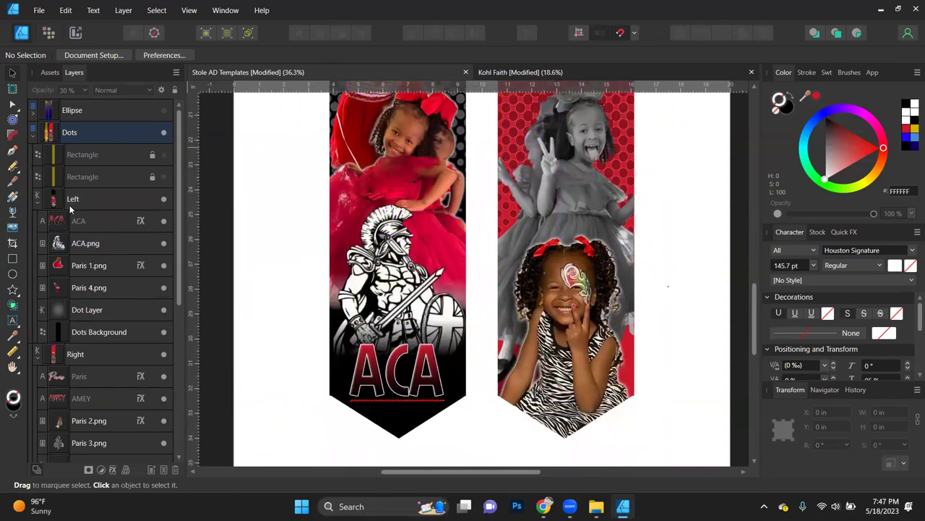
left_click(74, 220)
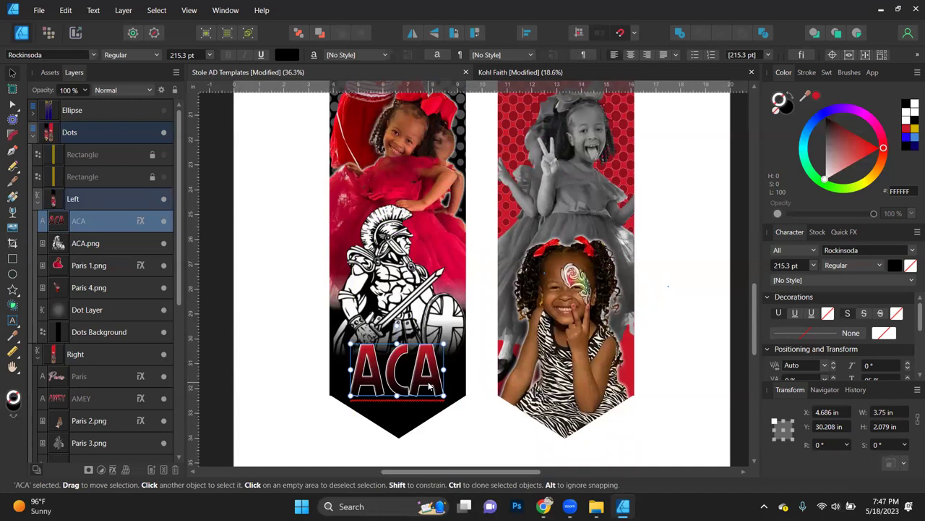
key("Up")
key("Up")
key("Up")
key("Up")
key("Up")
key("Up")
key("Up")
key("Up")
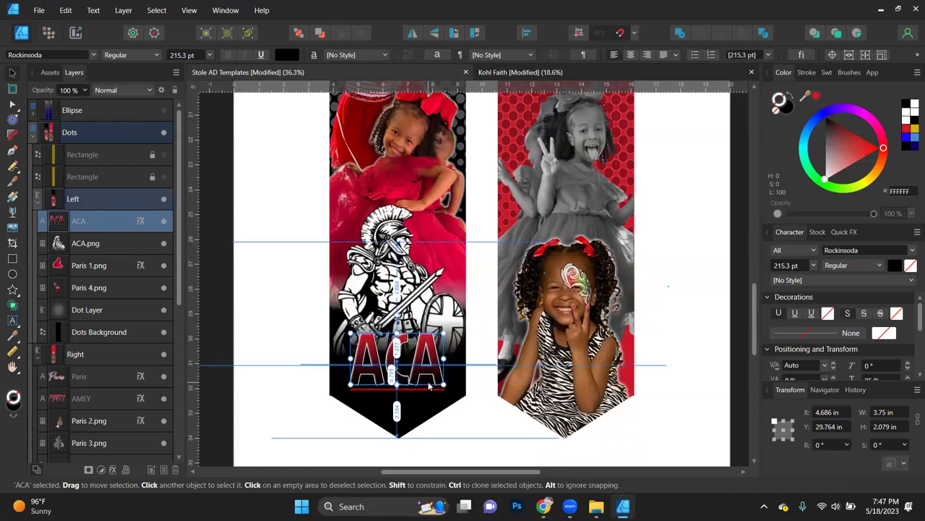
left_click_drag(429, 386, 429, 385)
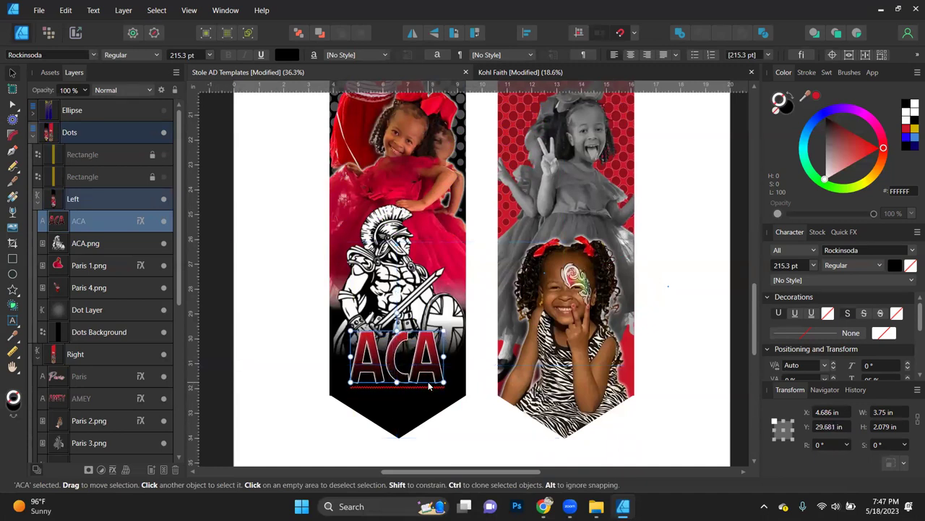
left_click(728, 334)
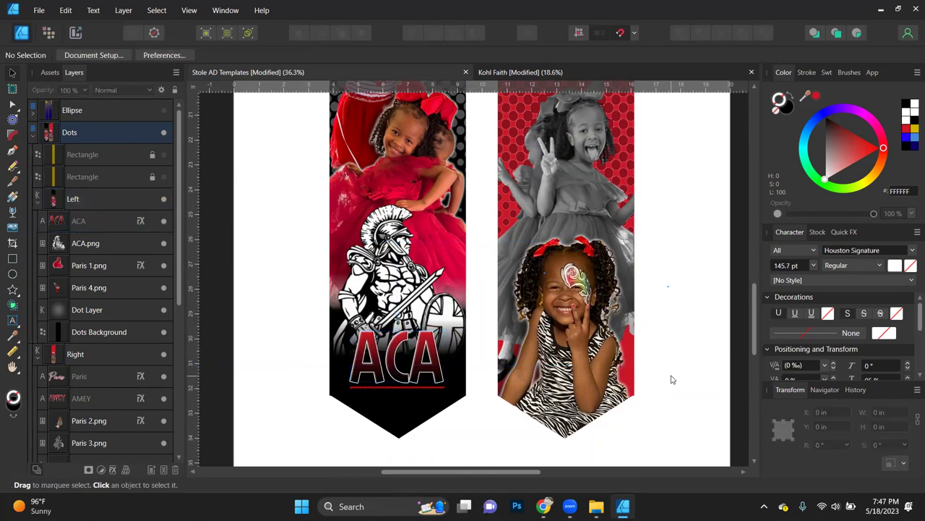
key("ctrl+0")
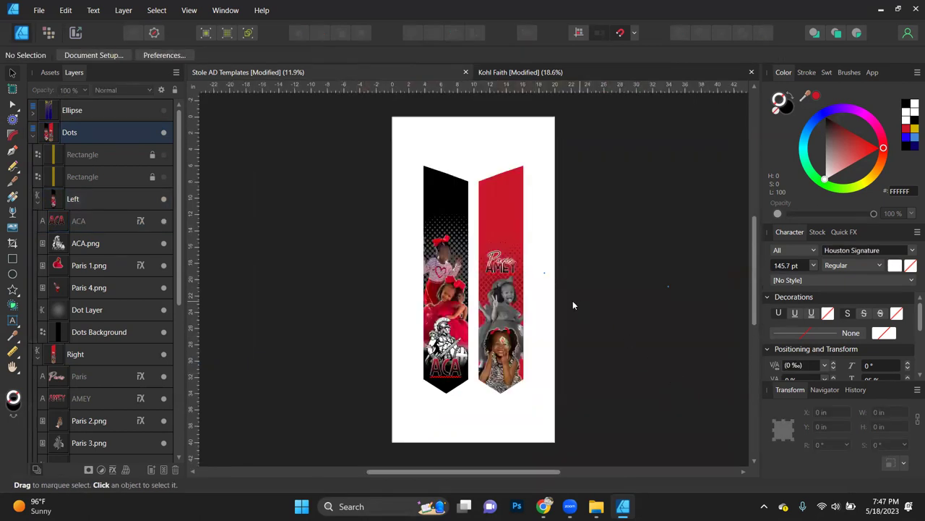
scroll(531, 304, "up", 2)
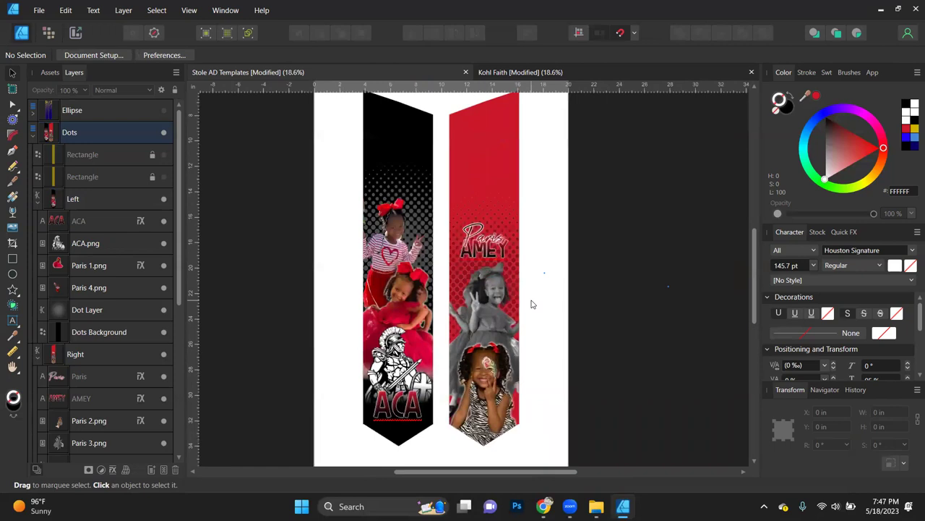
scroll(531, 303, "left", 1)
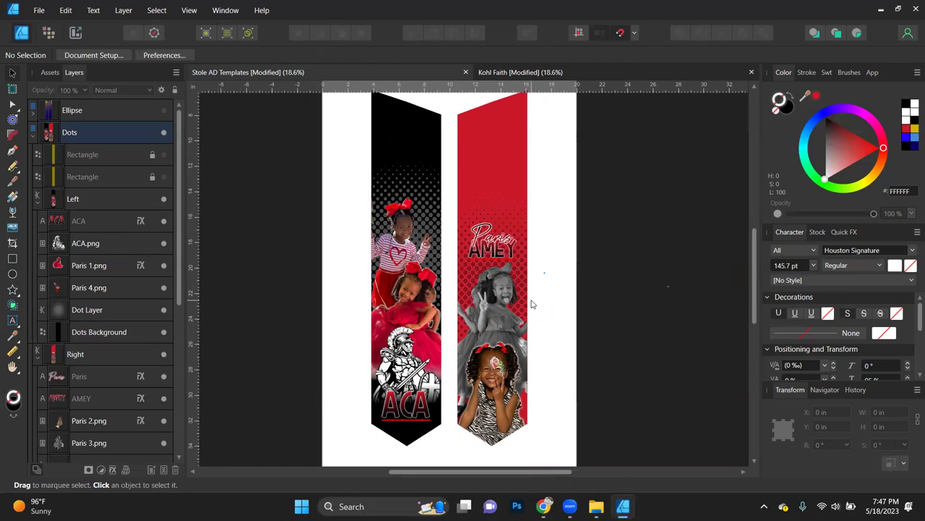
Step: Open the recent 5025 Grad Stole design
left_click(65, 11)
mouse_move(39, 10)
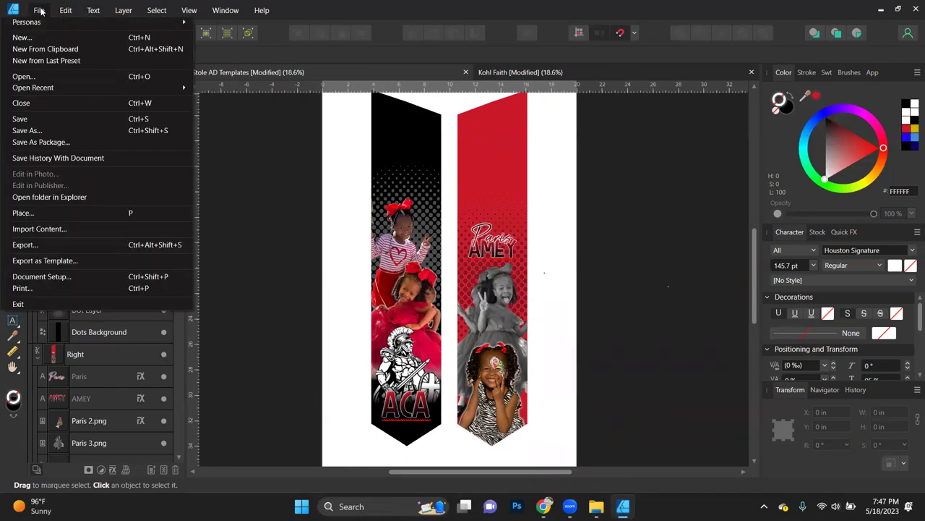
mouse_move(116, 91)
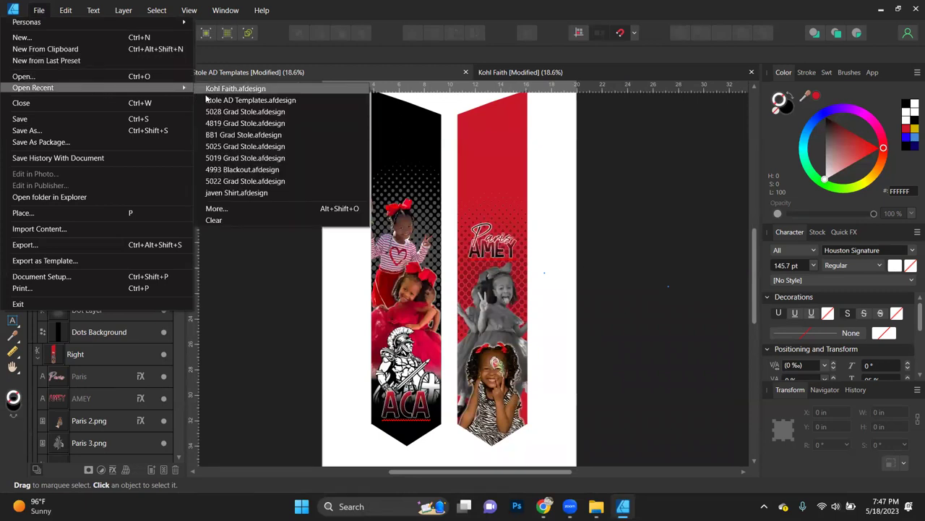
left_click(246, 147)
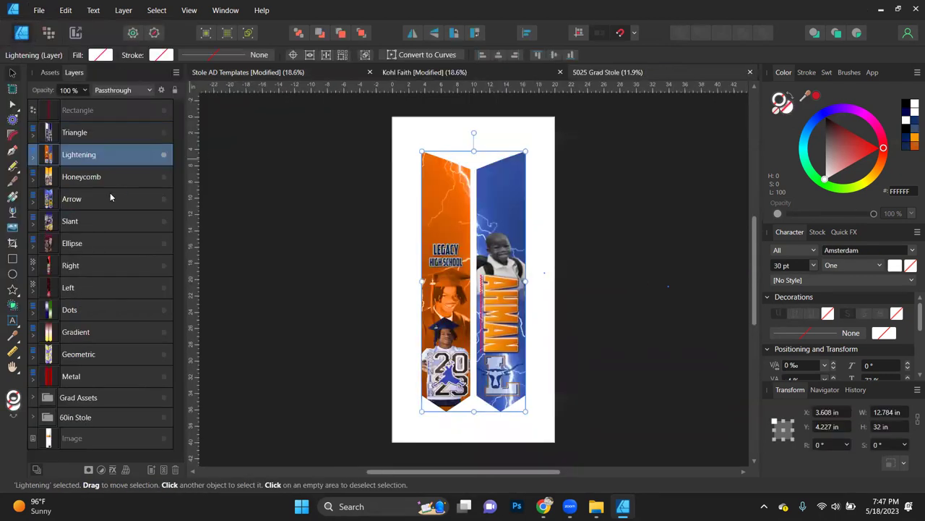
Step: Show the Arrow stole instead of Lightening, select its sparkle image, and go to Stole AD Templates
left_click(164, 155)
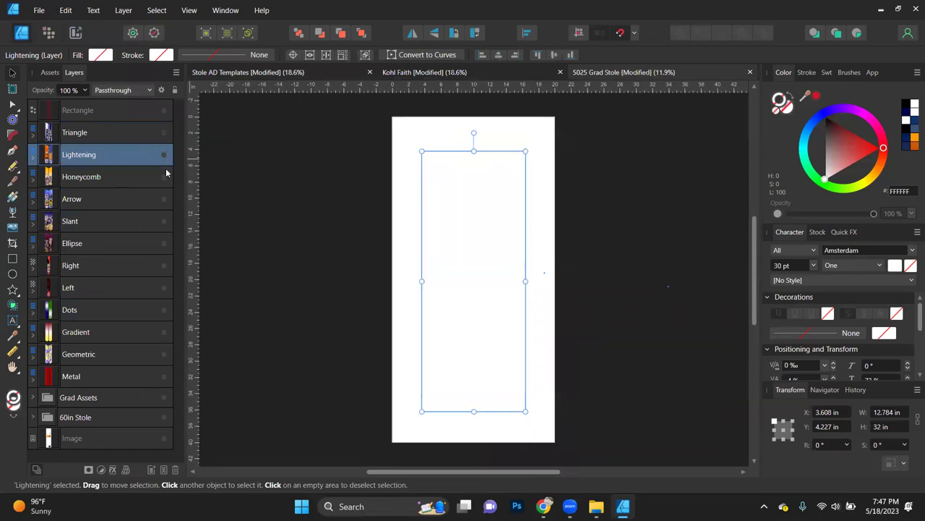
left_click(164, 199)
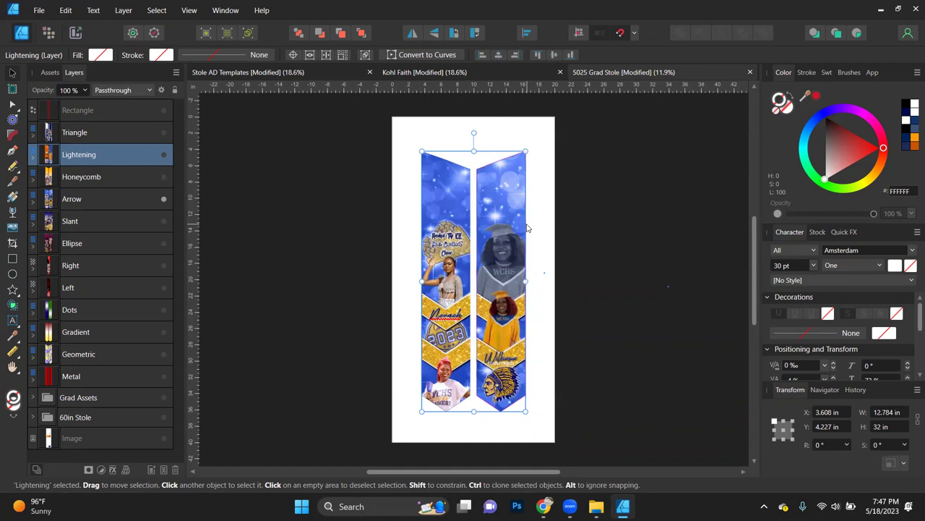
left_click(497, 202, "ctrl")
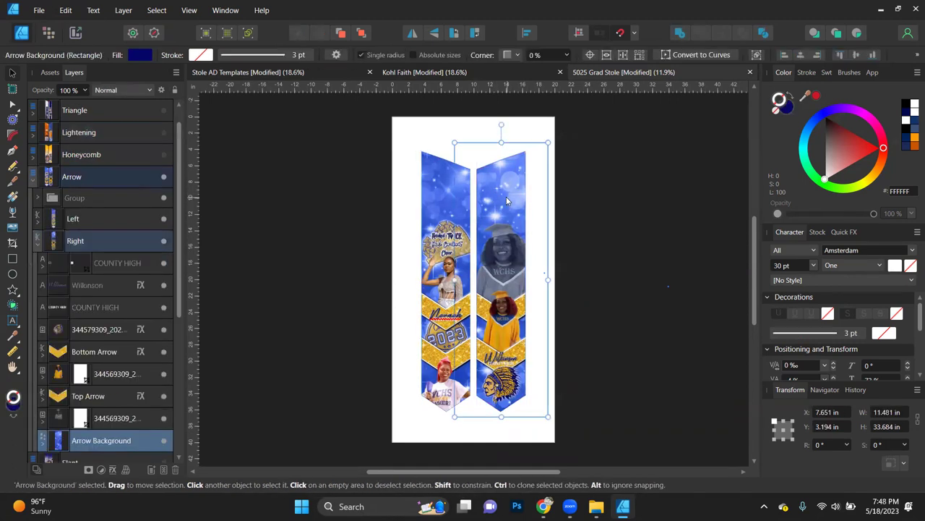
left_click(504, 205, "ctrl")
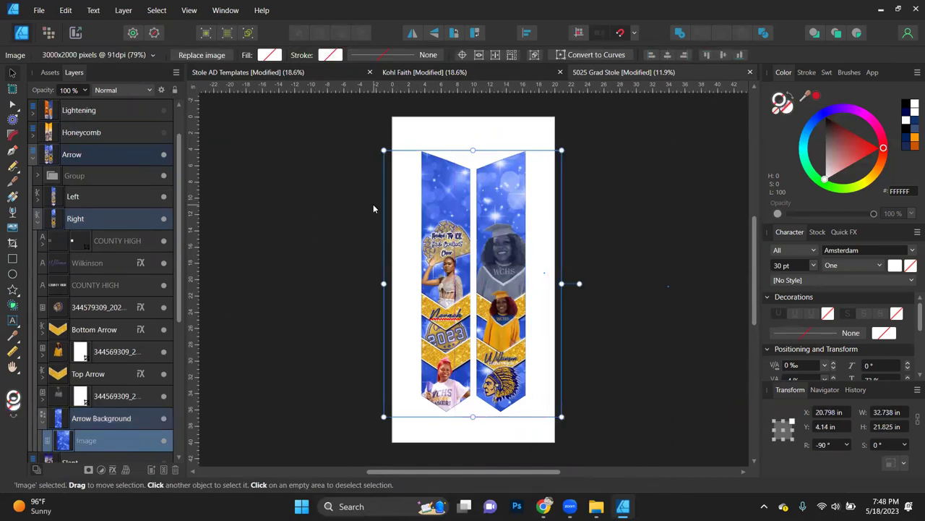
left_click(283, 74)
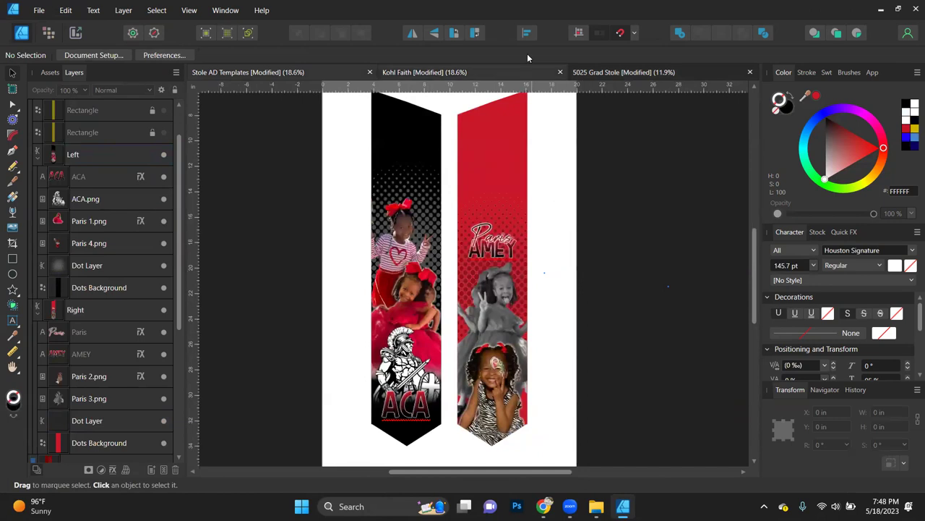
Step: Return to 5025 Grad Stole, inspect the strips, and turn the blue sparkle Image layer back on
left_click(632, 71)
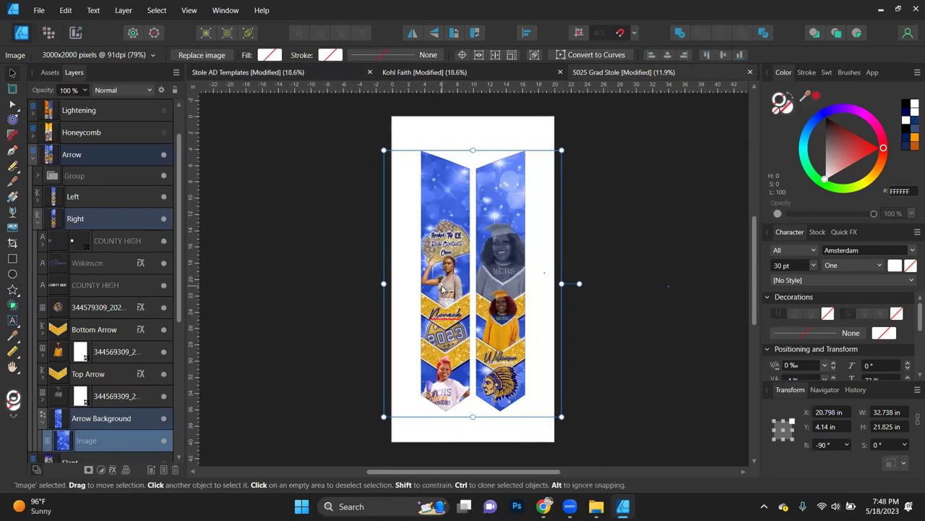
scroll(442, 289, "up", 3)
scroll(443, 289, "up", 2)
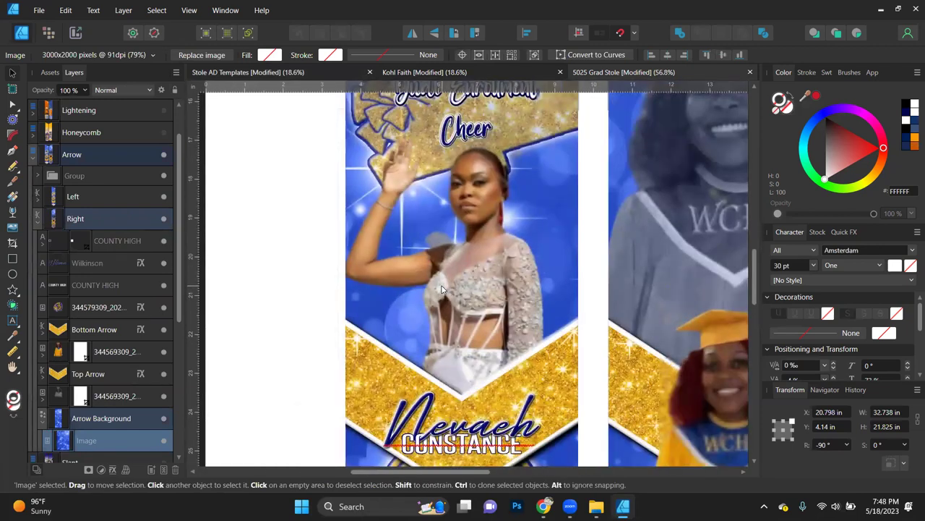
scroll(443, 289, "down", 3)
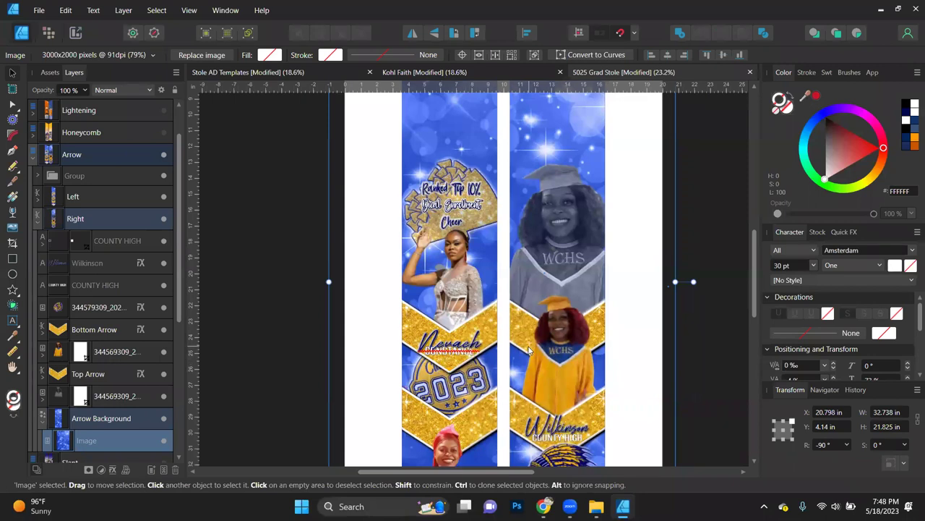
scroll(529, 350, "down", 3)
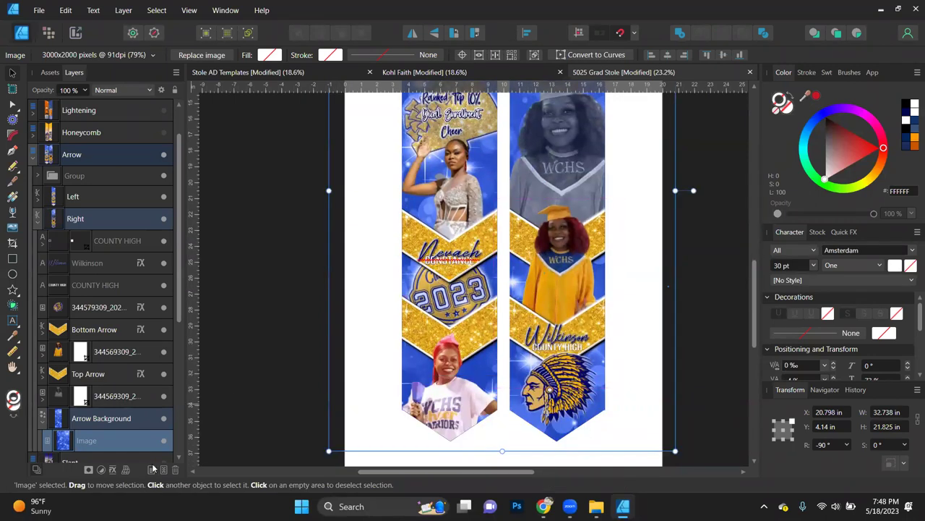
scroll(299, 398, "up", 3)
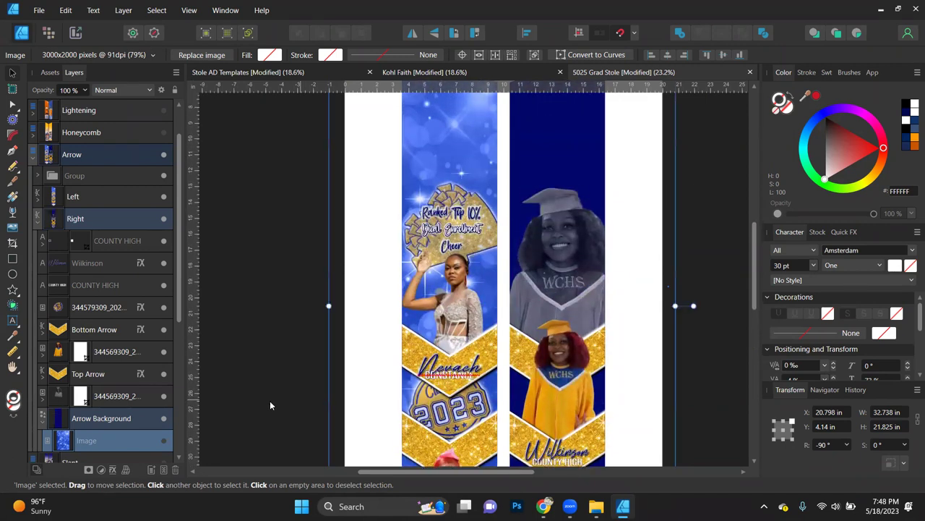
left_click(163, 440)
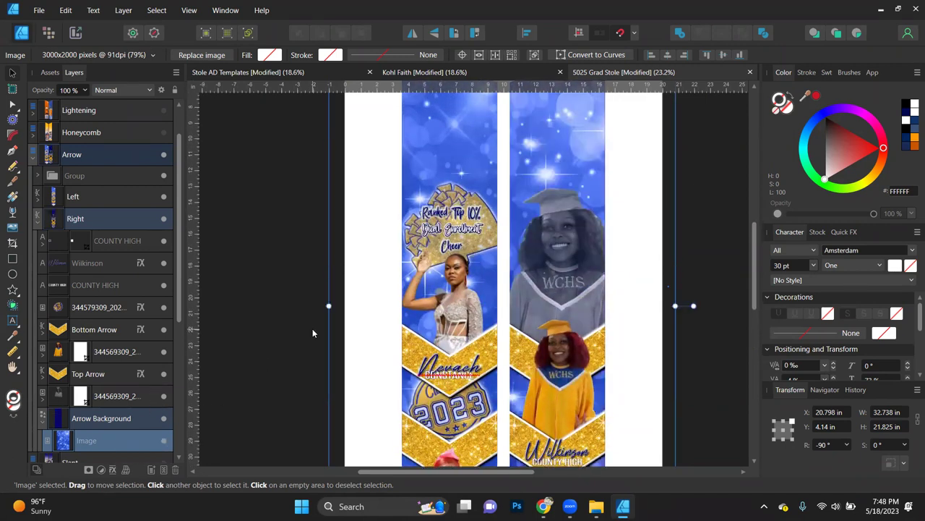
scroll(312, 333, "down", 2)
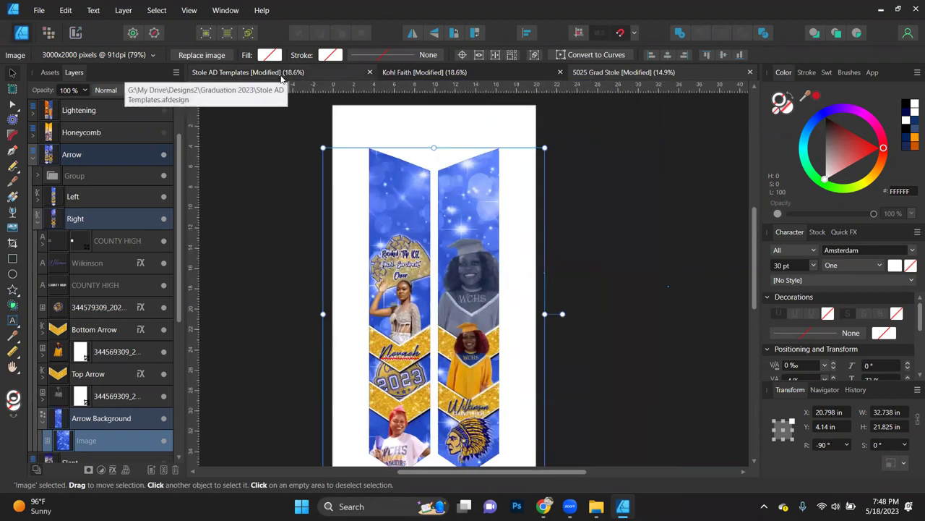
Step: Paste the sparkle image into Stole AD Templates, size it over the strips, and clip it into the right Dots Background
left_click(246, 72)
key("ctrl+v")
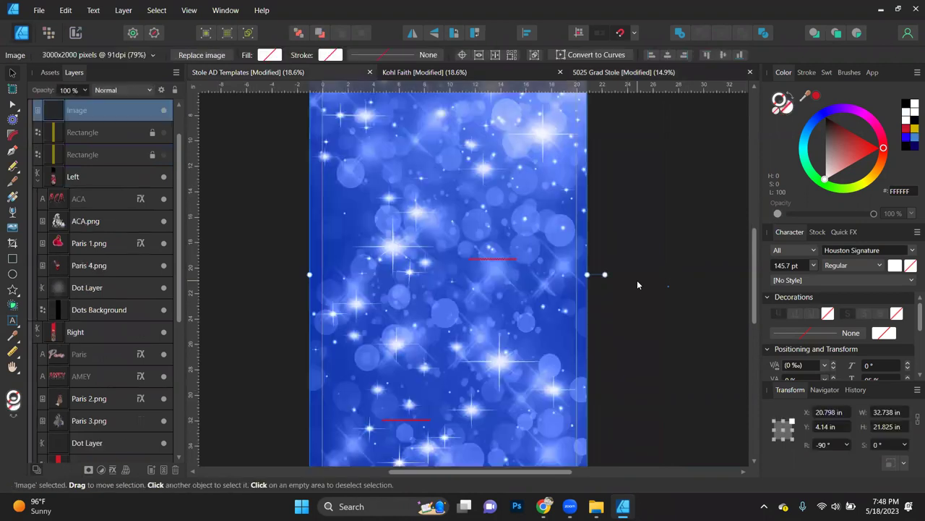
scroll(485, 229, "down", 2)
scroll(485, 228, "down", 2)
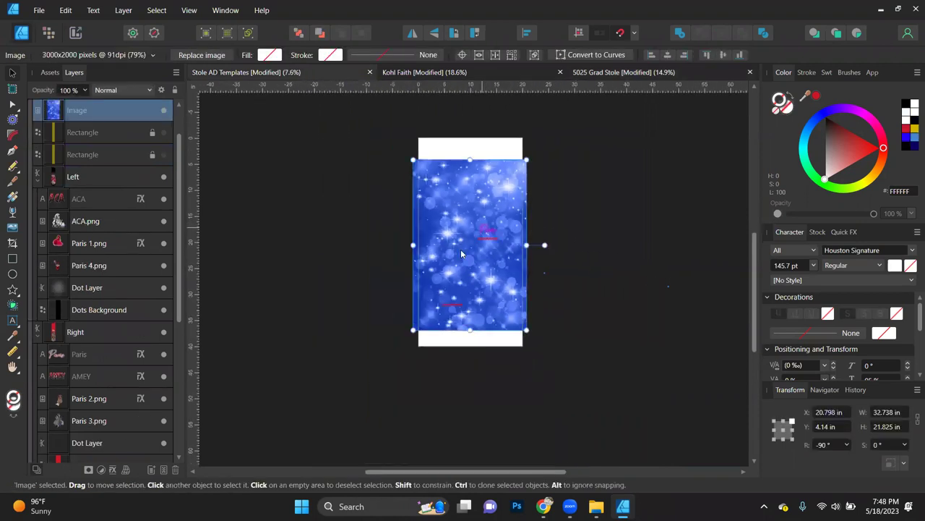
left_click_drag(415, 327, 438, 292)
left_click_drag(501, 274, 490, 297)
left_click_drag(517, 184, 528, 164)
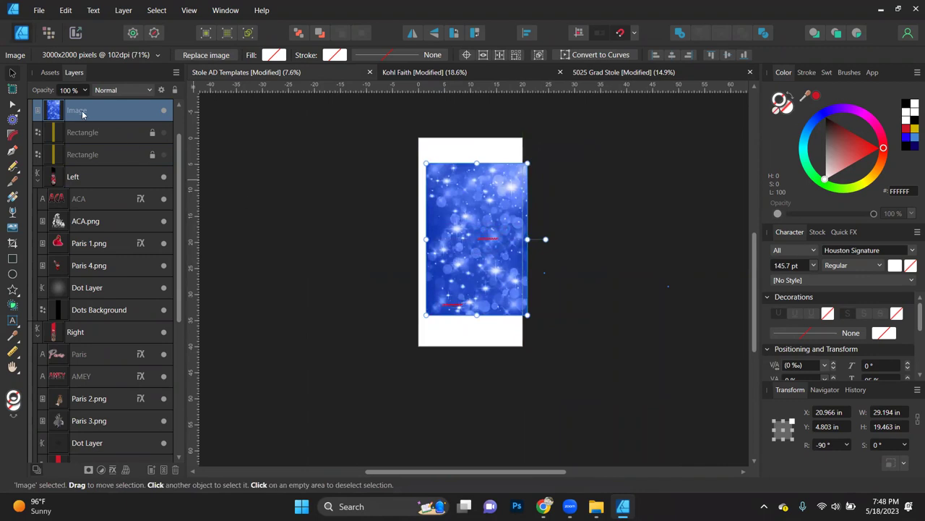
scroll(100, 431, "down", 4)
left_click_drag(100, 431, 88, 316)
scroll(497, 226, "up", 5)
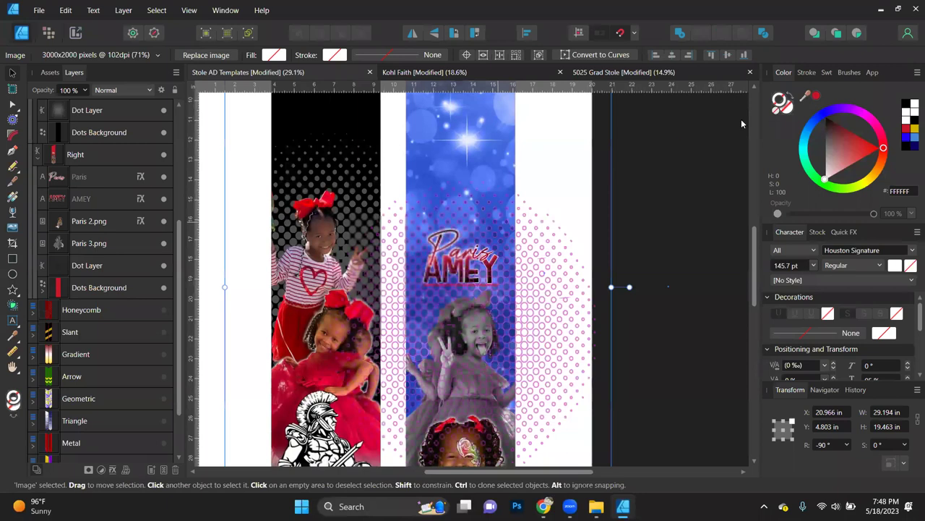
Step: Tint the right sparkle image red (CB1729), nudge it slightly down, and duplicate it
left_click(808, 99)
left_click(815, 96)
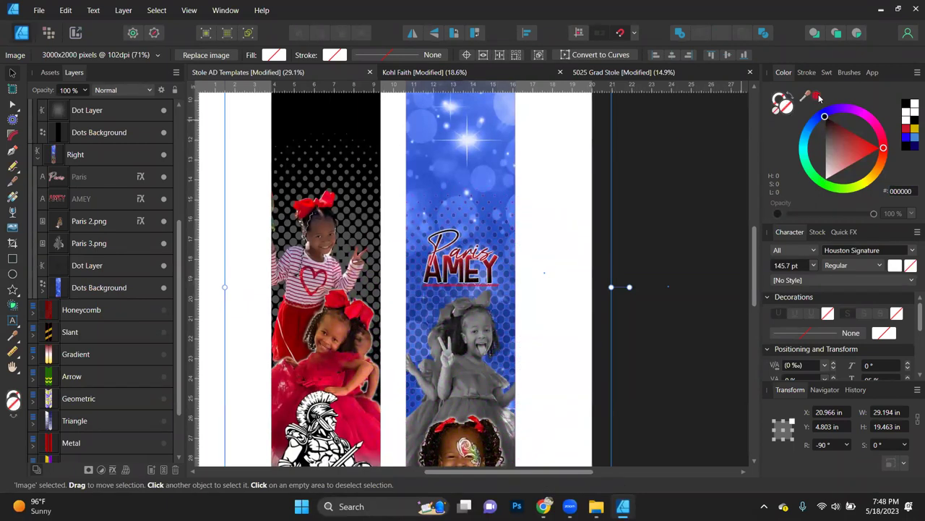
scroll(659, 268, "down", 3)
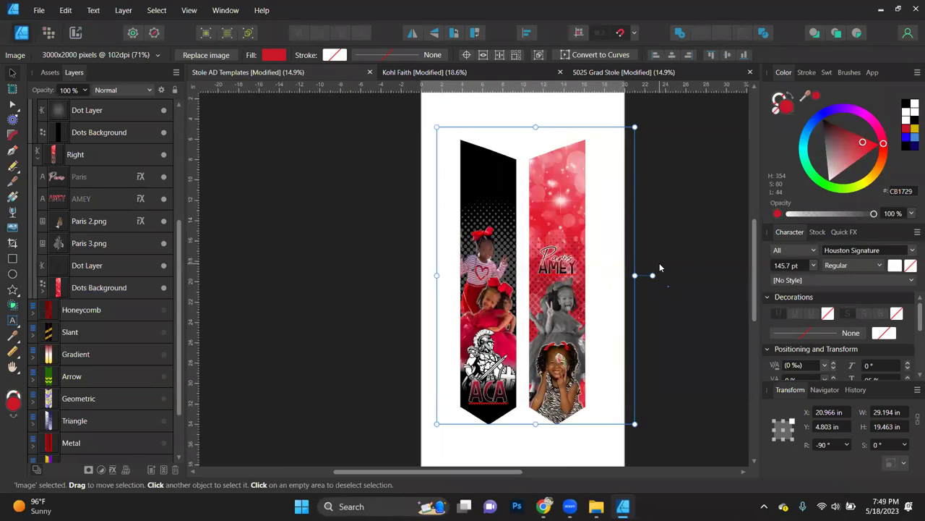
left_click_drag(613, 310, 612, 316)
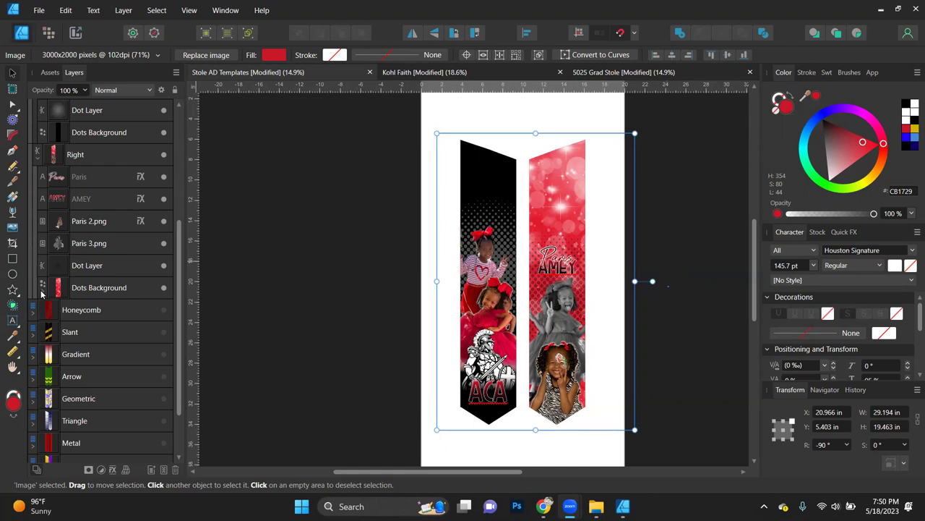
key("ctrl+j")
key("ctrl+j")
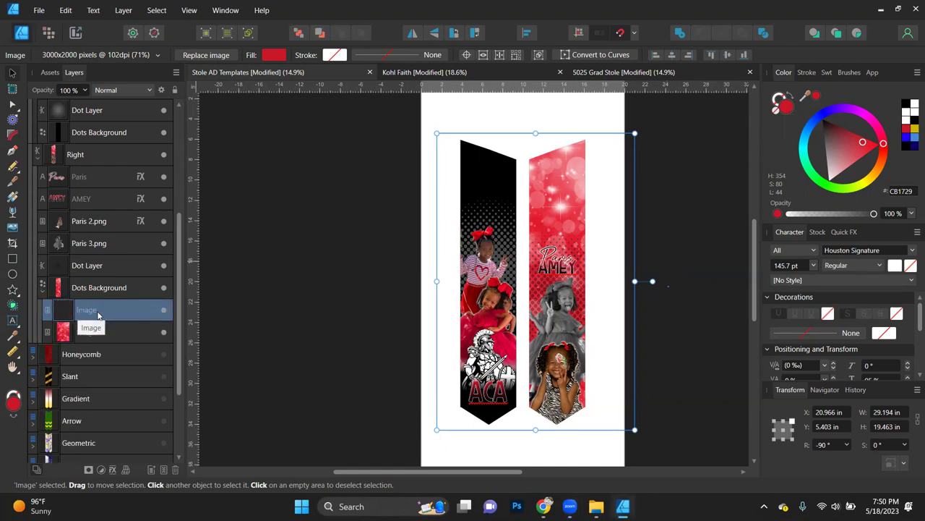
Step: Clip the copy into the left Dots Background, tint it black, and test 50%/30% opacity before 100%
left_click_drag(99, 315, 89, 246)
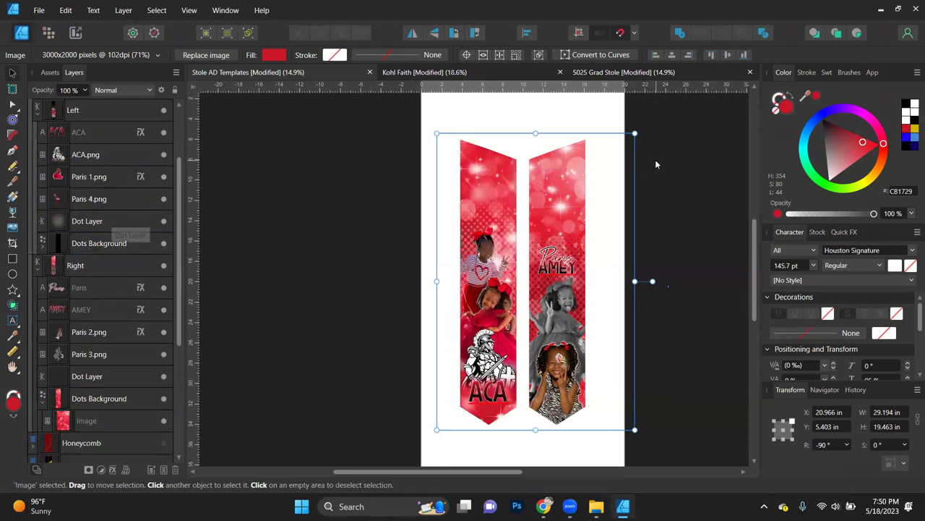
left_click(835, 141)
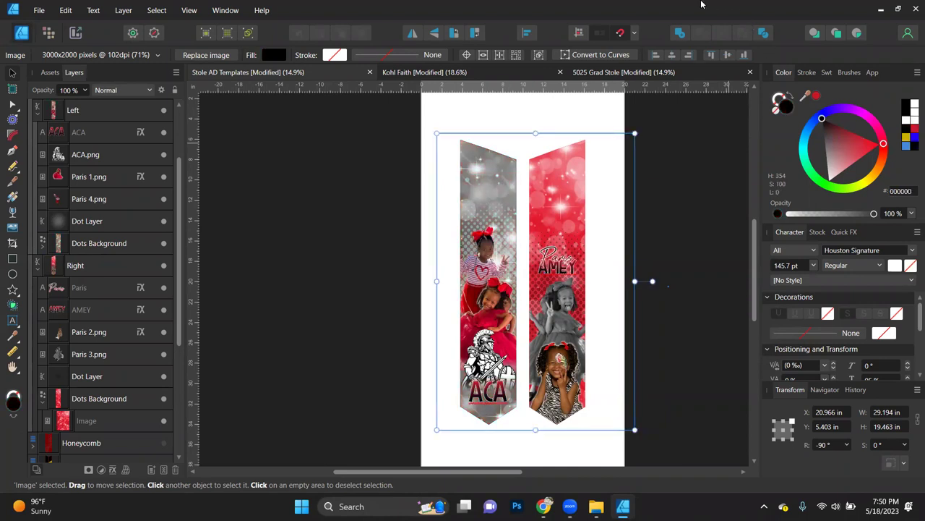
key("5")
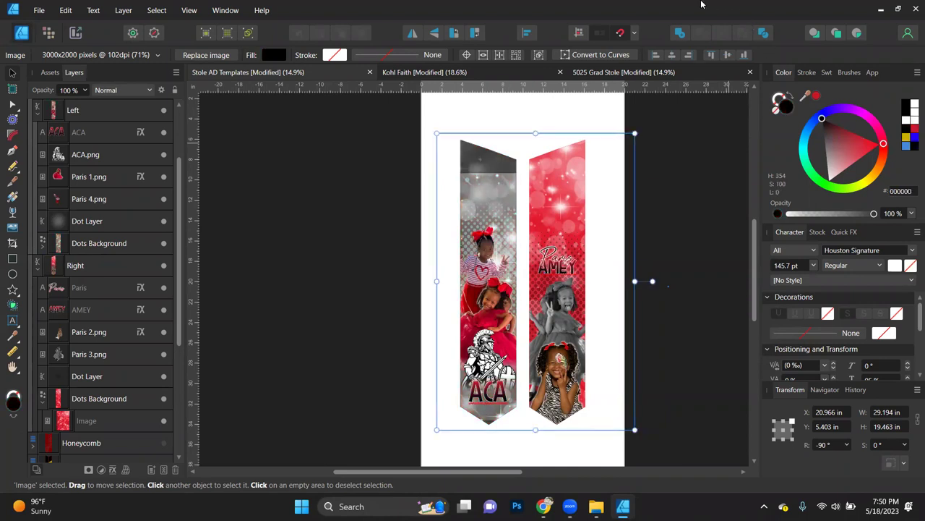
key("3")
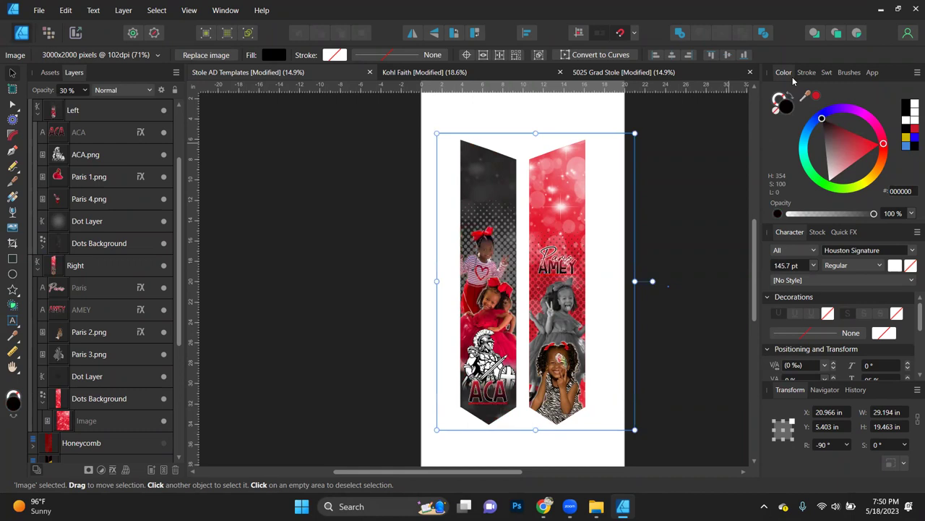
key("0")
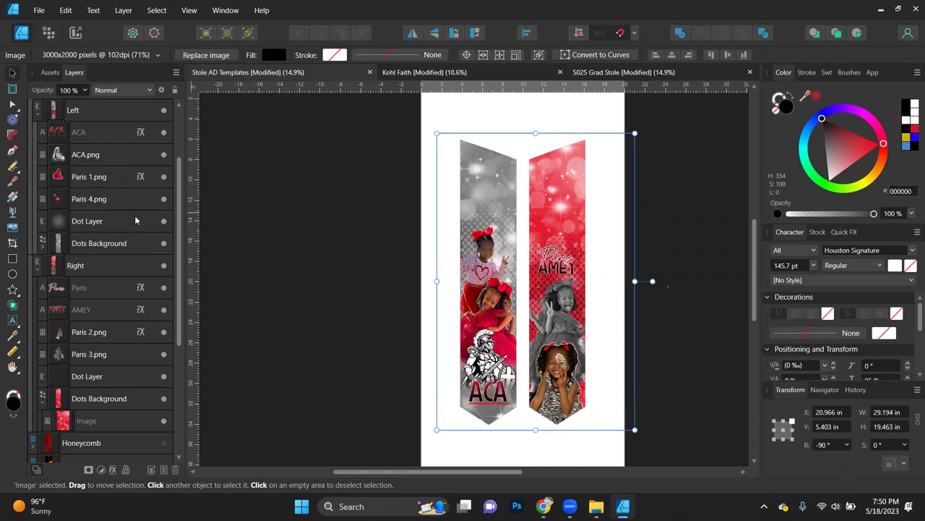
Step: Add an HSL adjustment at default values to the grey sparkle, then reopen the adjustments list
left_click(102, 470)
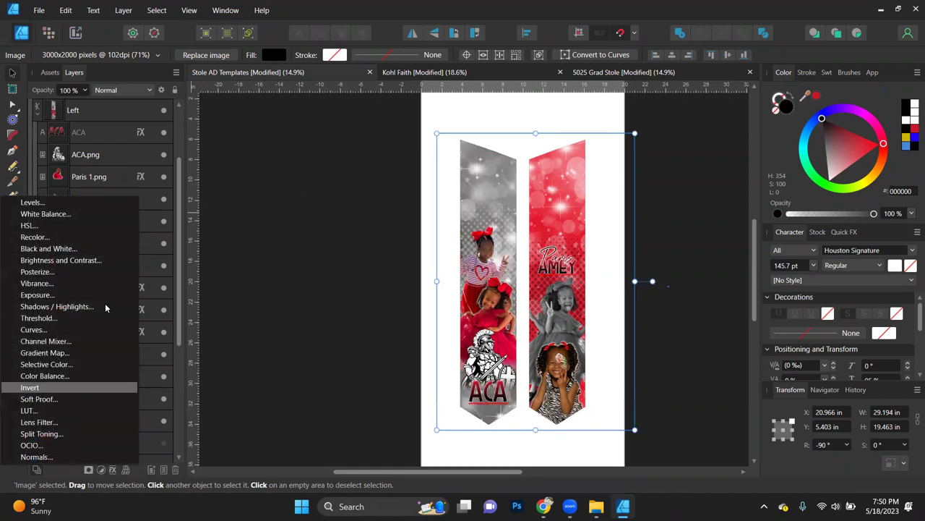
left_click(42, 226)
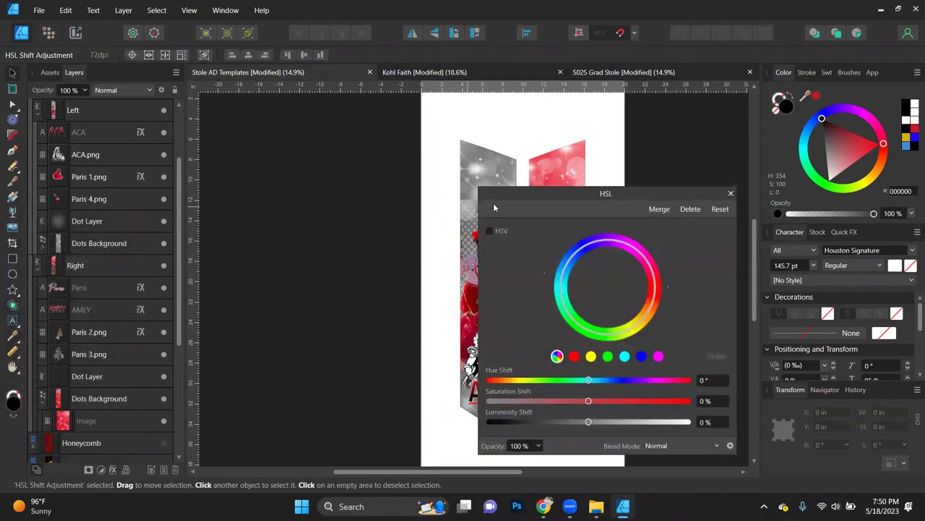
left_click_drag(559, 194, 217, 107)
left_click(383, 110)
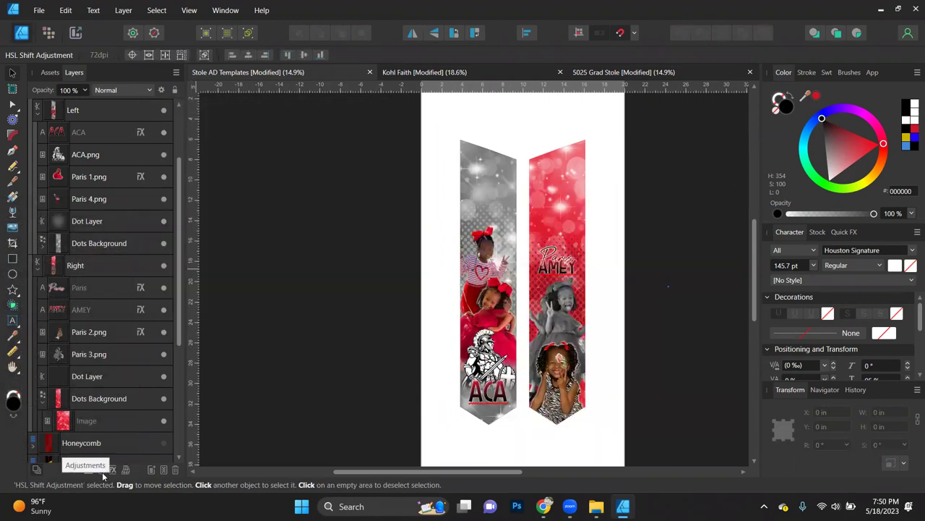
left_click(102, 470)
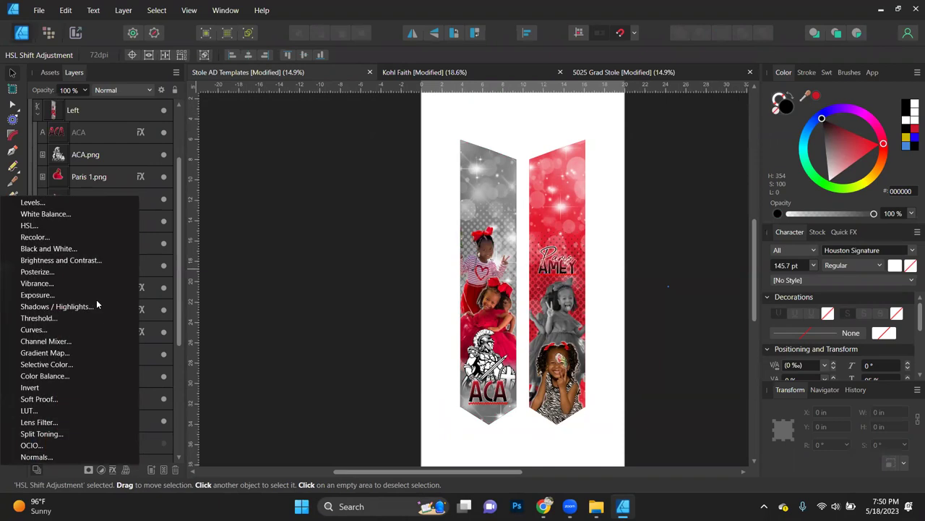
Step: Add a Levels adjustment to the grey sparkle with 1.869 gamma and 19% black level
left_click(46, 205)
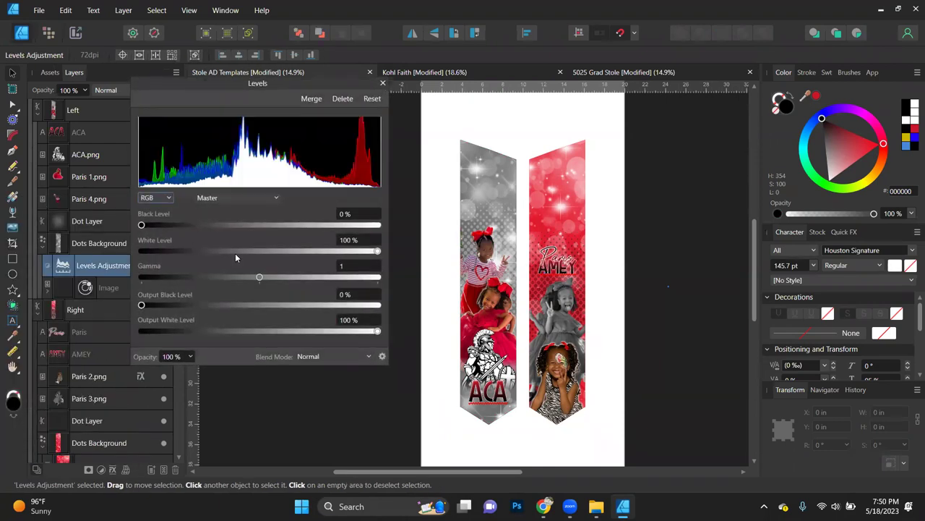
left_click_drag(259, 279, 383, 255)
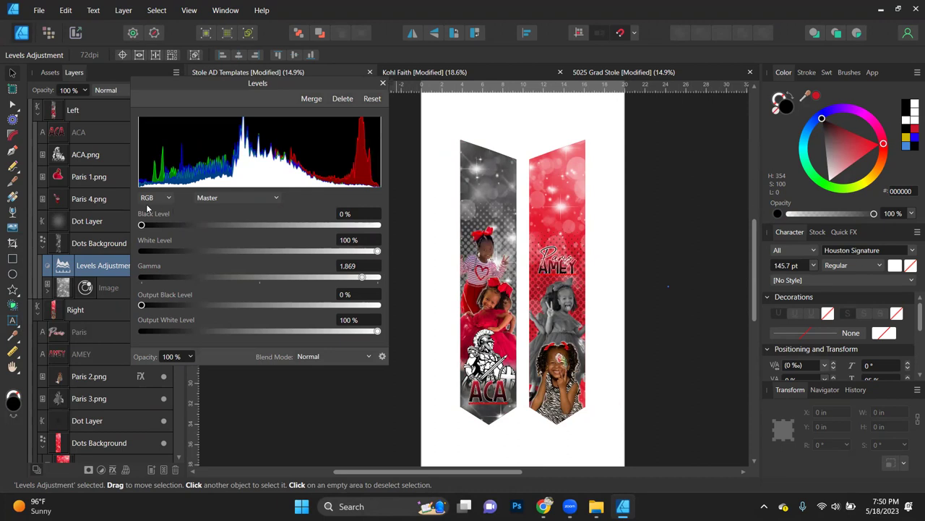
left_click_drag(148, 226, 186, 226)
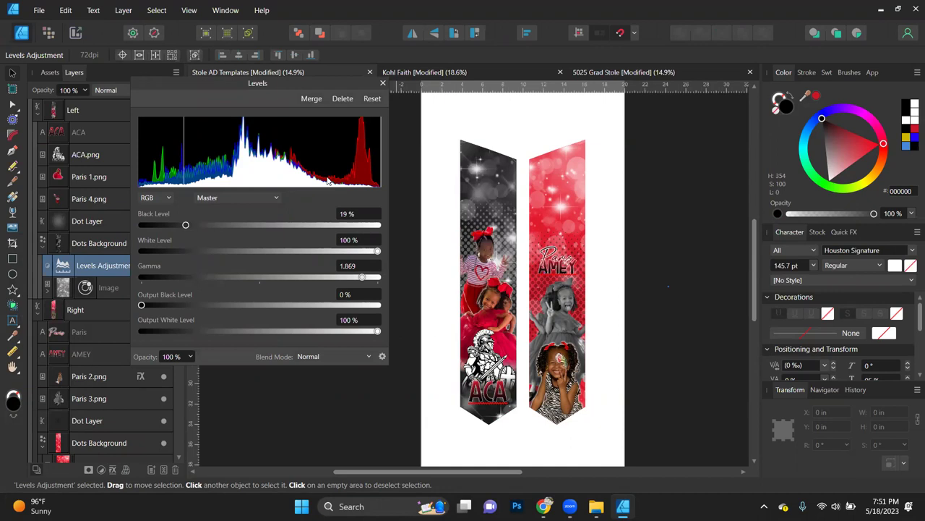
Step: Compare the Levels effect faded out, return it to full opacity, and close its settings
left_click(190, 356)
left_click_drag(192, 374, 1, 368)
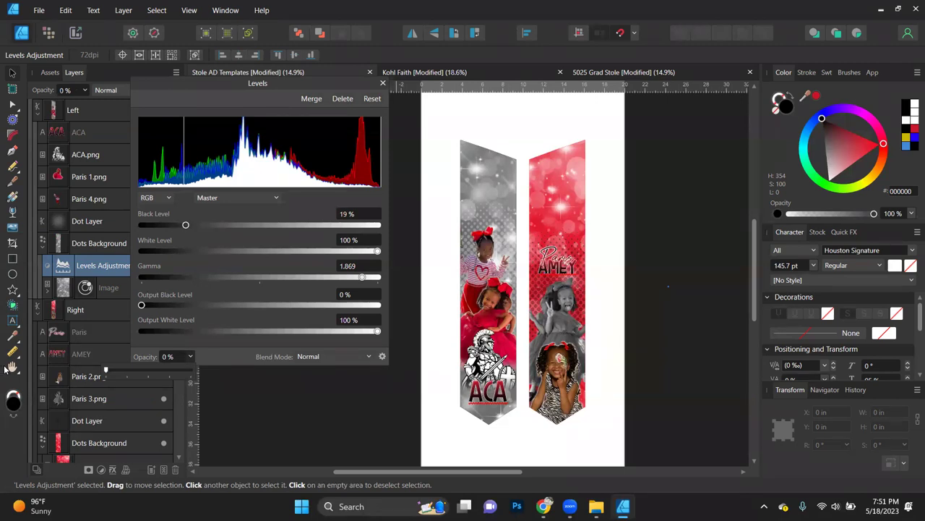
left_click_drag(105, 369, 191, 368)
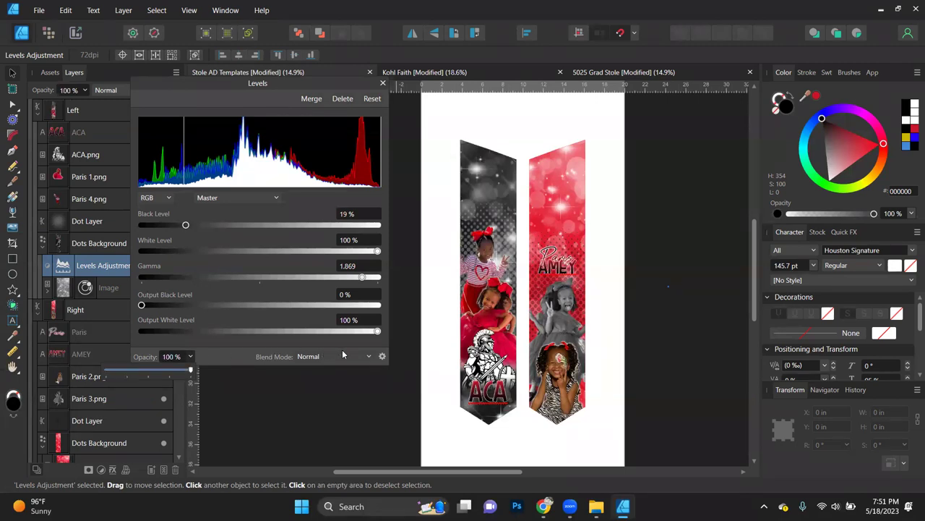
left_click(382, 83)
left_click(391, 279)
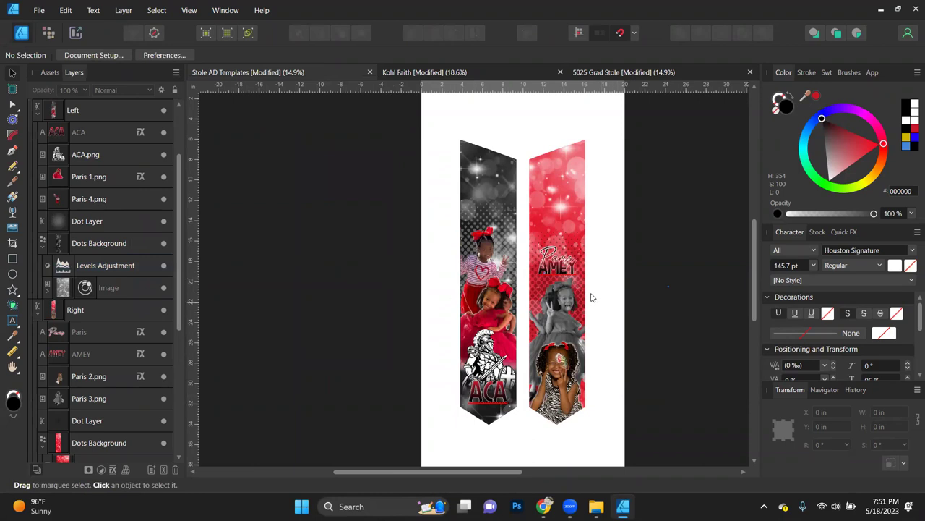
Step: Select the right stole's Dot Layer and set its stroke to None
scroll(591, 297, "up", 2)
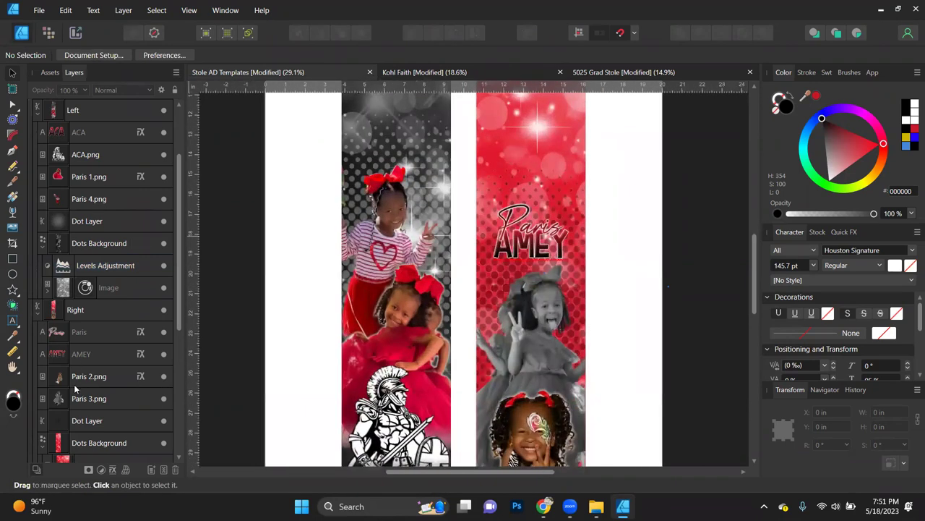
left_click(96, 426)
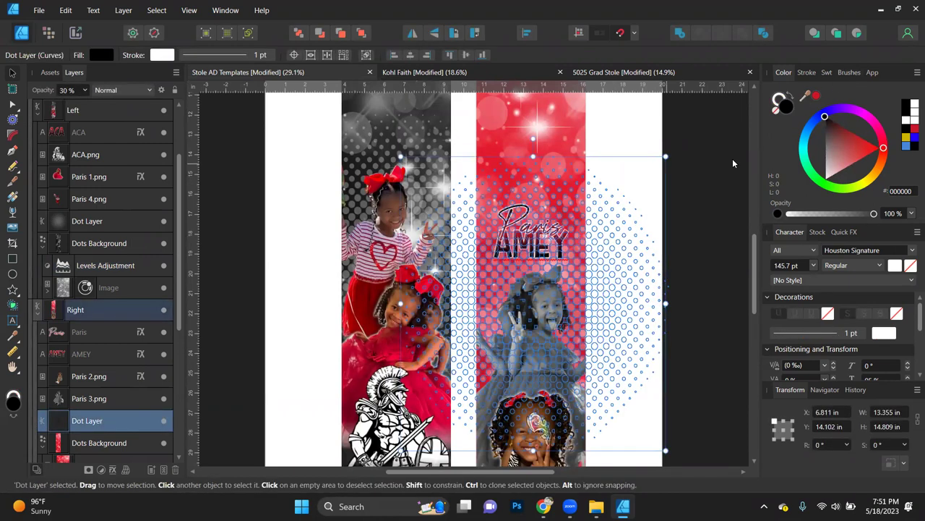
left_click(713, 267)
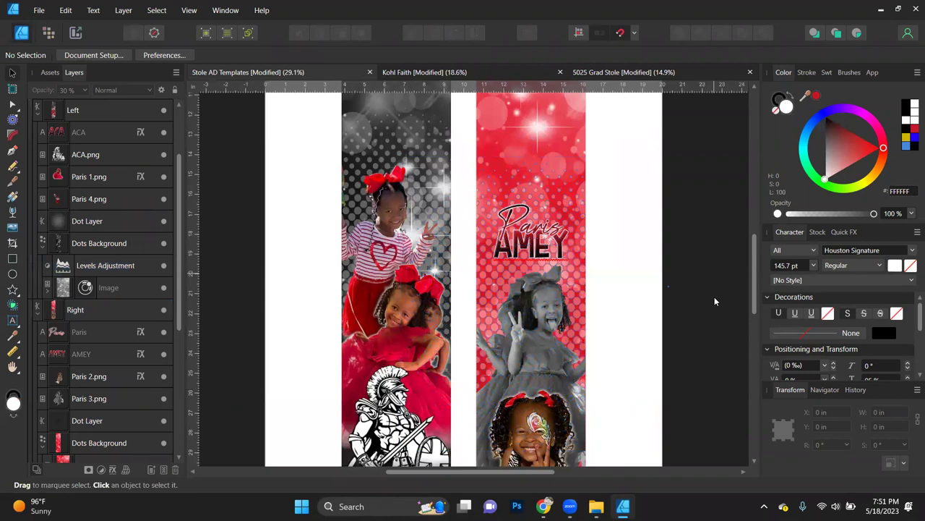
key("ctrl+z")
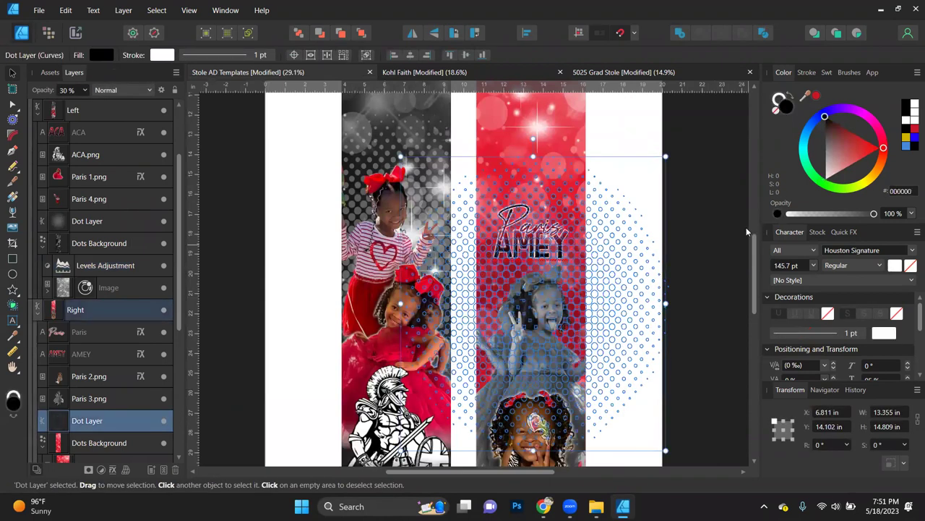
left_click(777, 107)
left_click(775, 109)
left_click(707, 216)
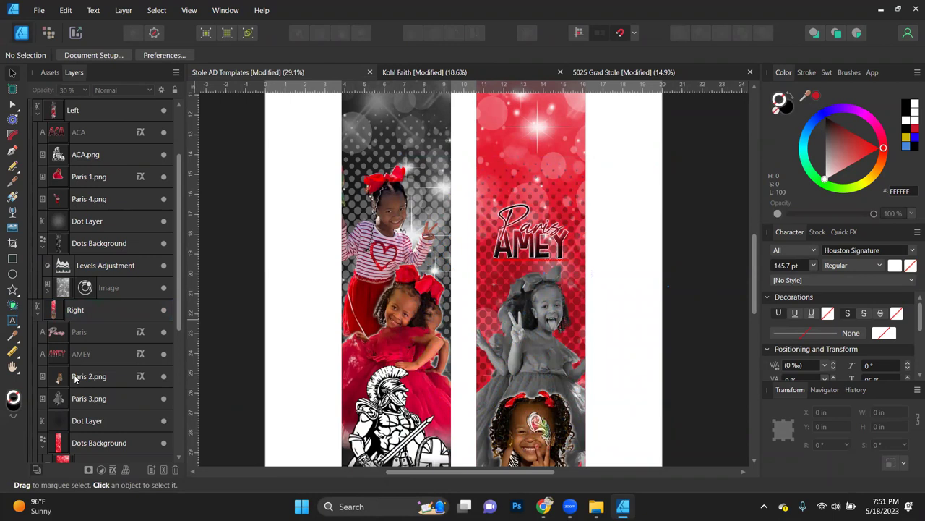
Step: Try 50% and 100% opacity on the Dot Layer, settle on 30%, and zoom to fit
left_click(80, 422)
key("5")
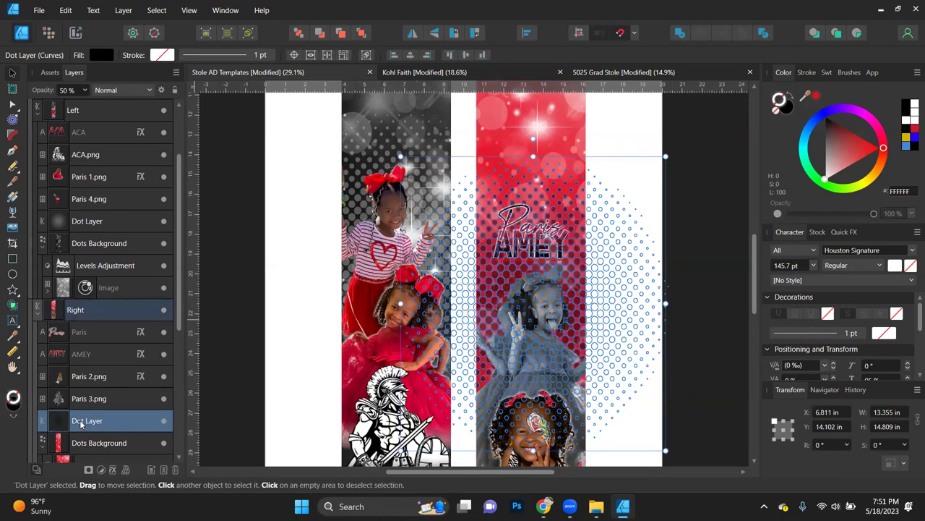
key("0")
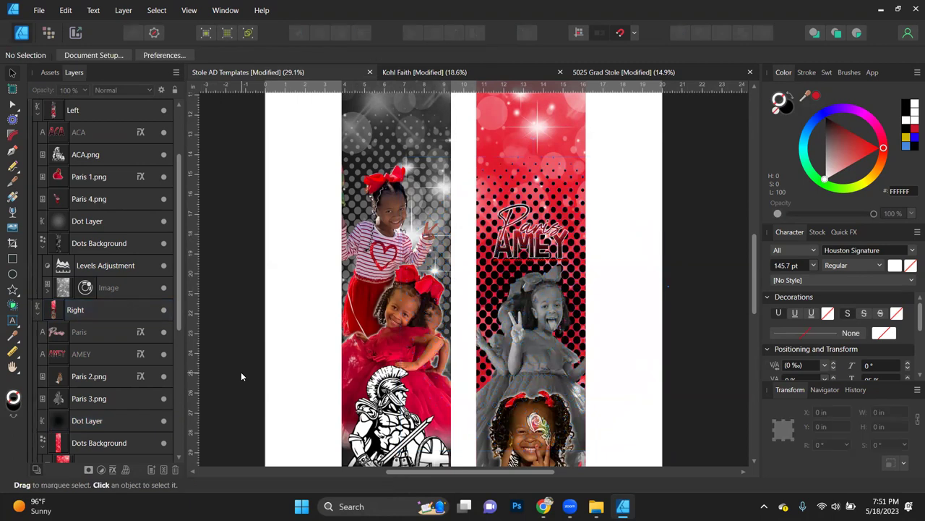
key("3")
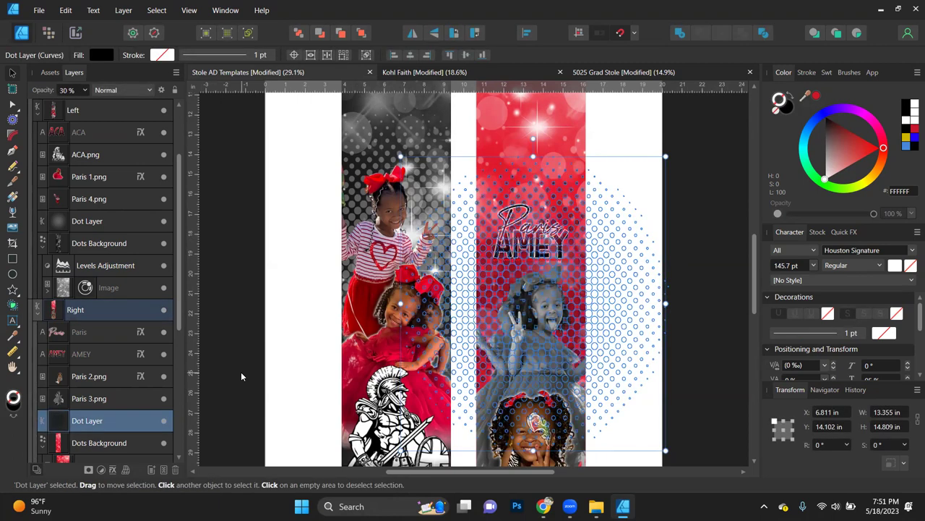
left_click(705, 321)
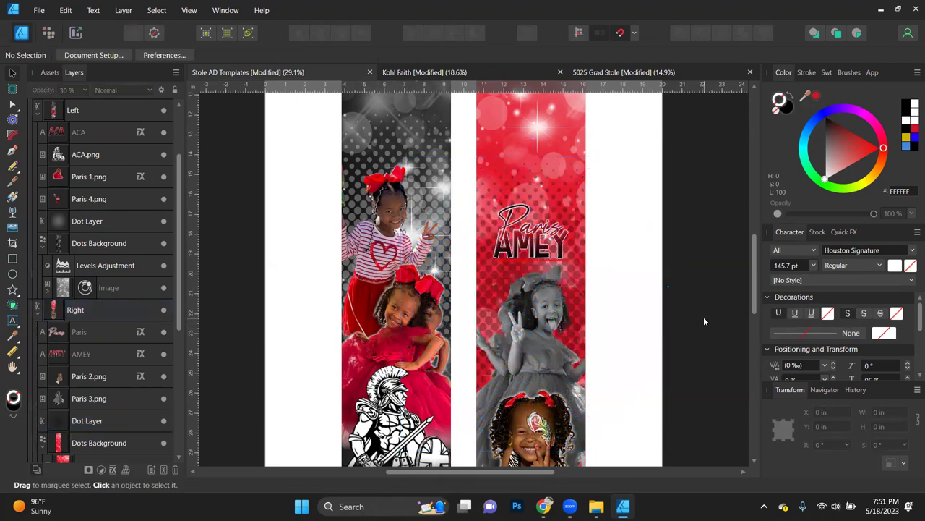
key("ctrl+0")
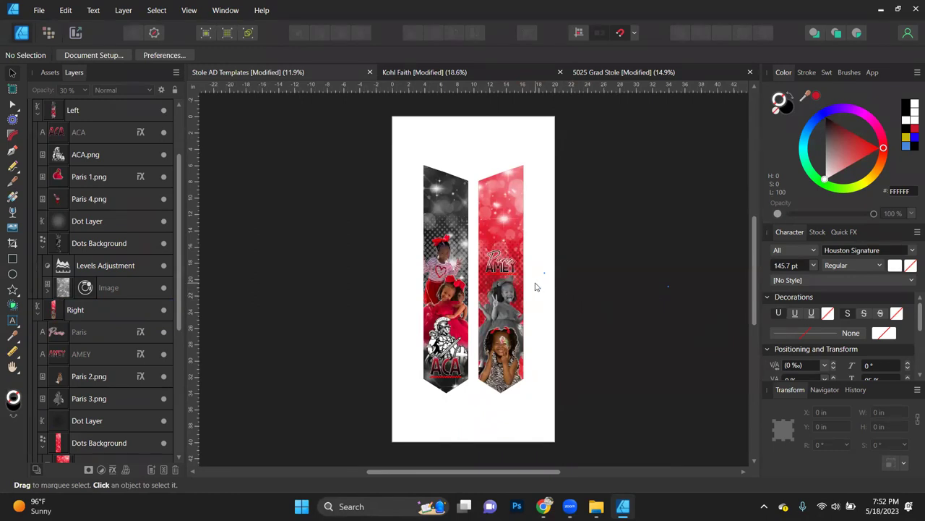
scroll(535, 287, "up", 2)
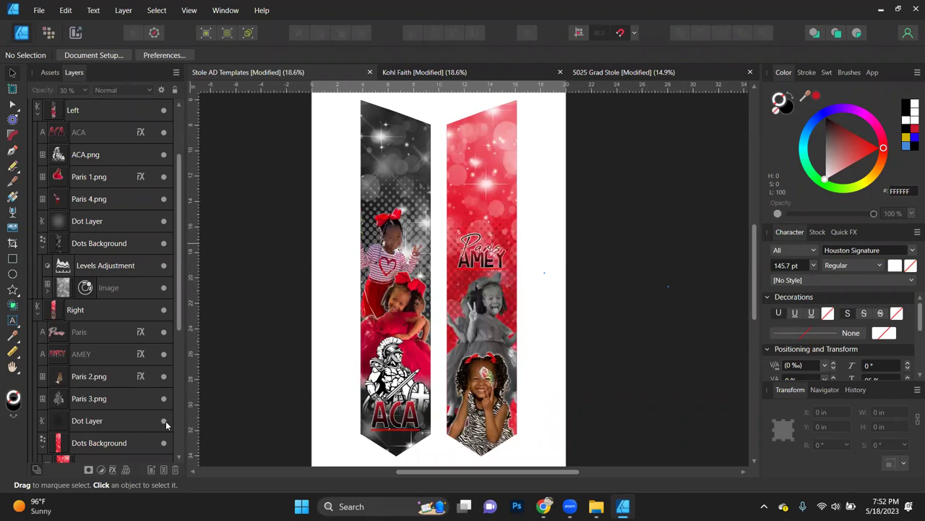
left_click(83, 420)
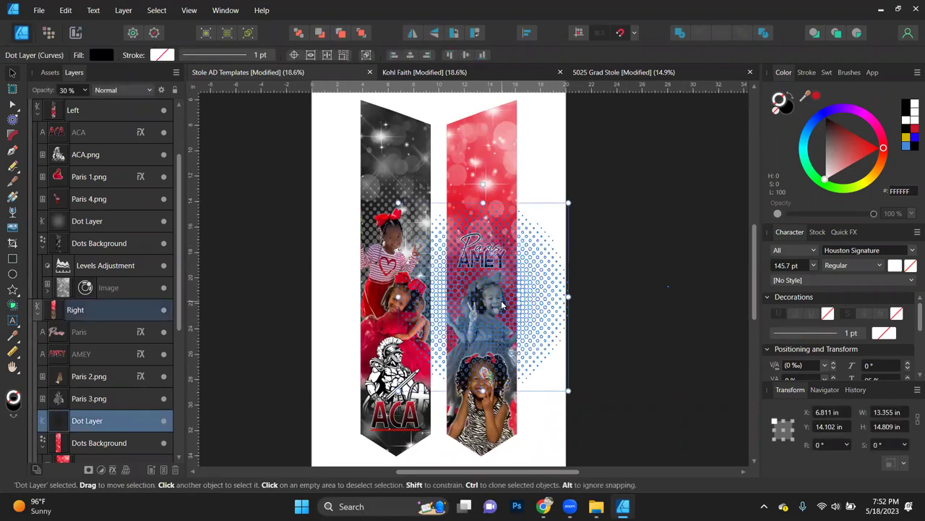
left_click_drag(541, 333, 543, 336)
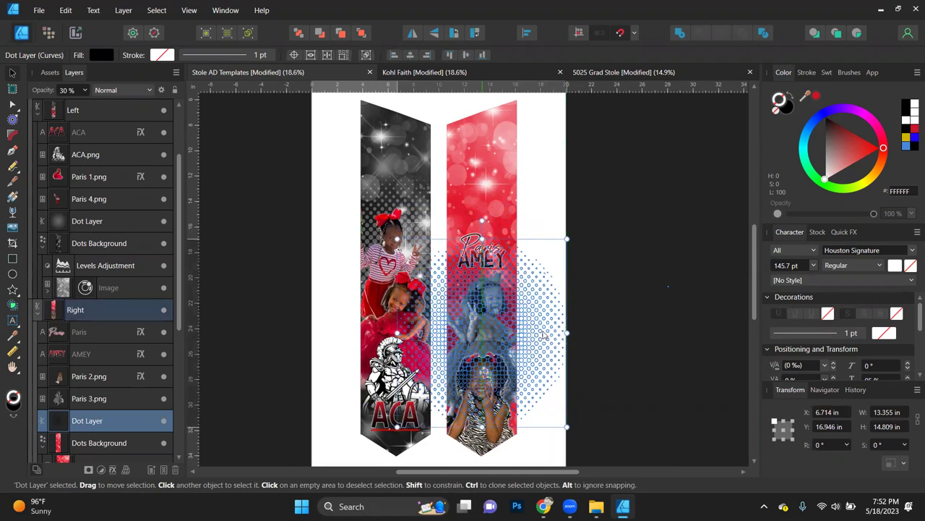
left_click(262, 379)
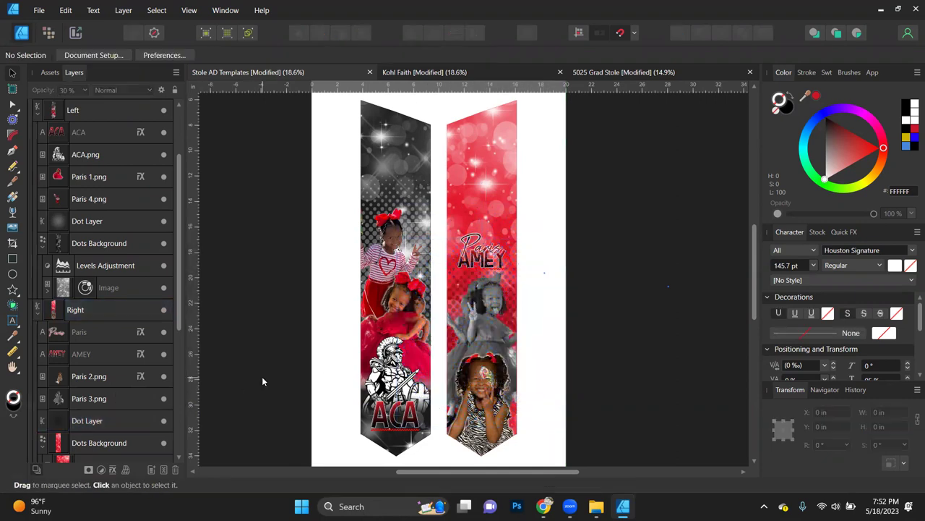
key("ctrl+z")
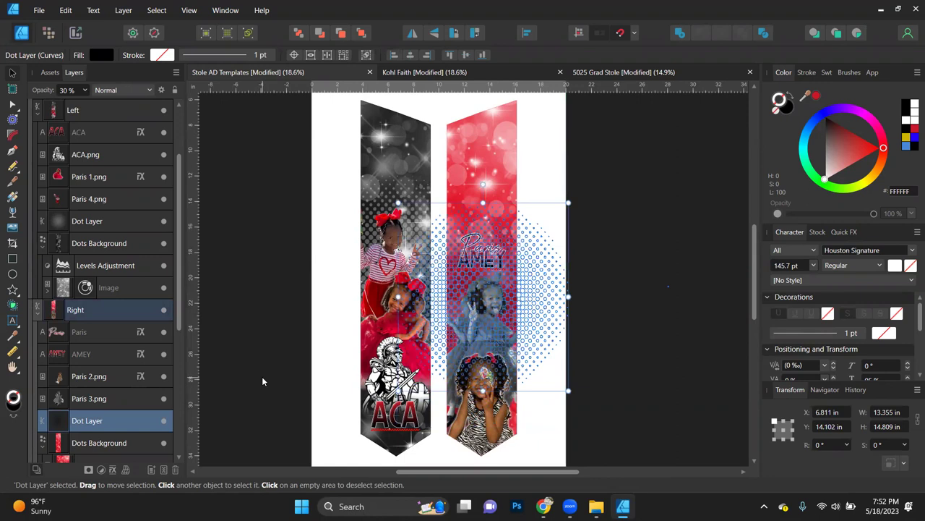
left_click(652, 339)
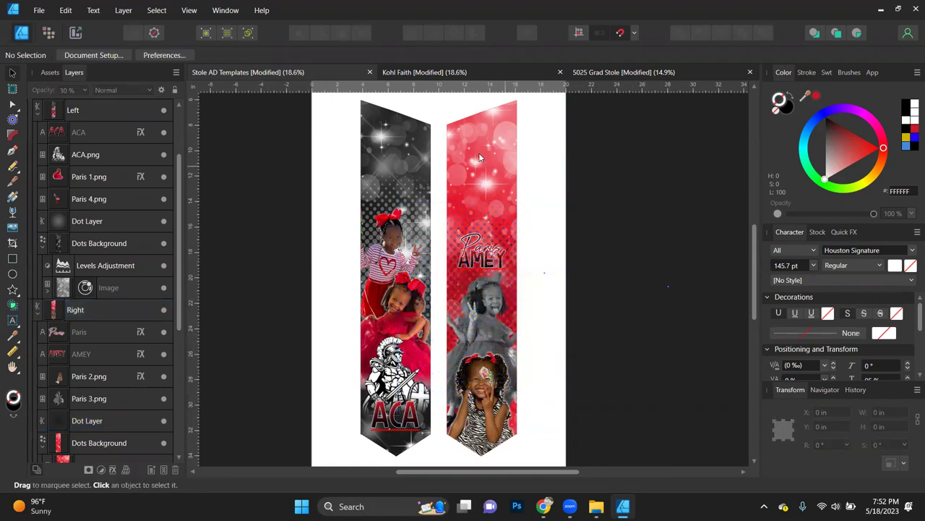
scroll(401, 262, "up", 5)
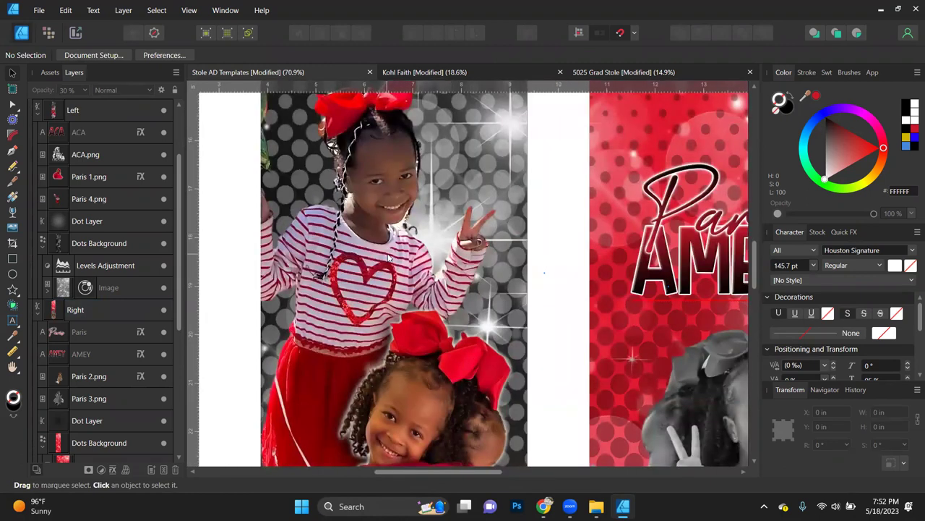
scroll(391, 258, "down", 5)
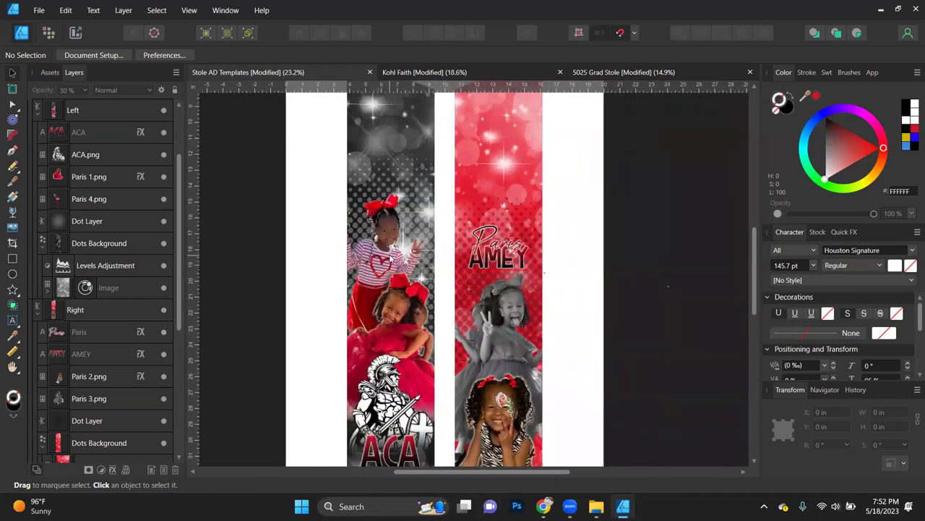
scroll(390, 258, "down", 1)
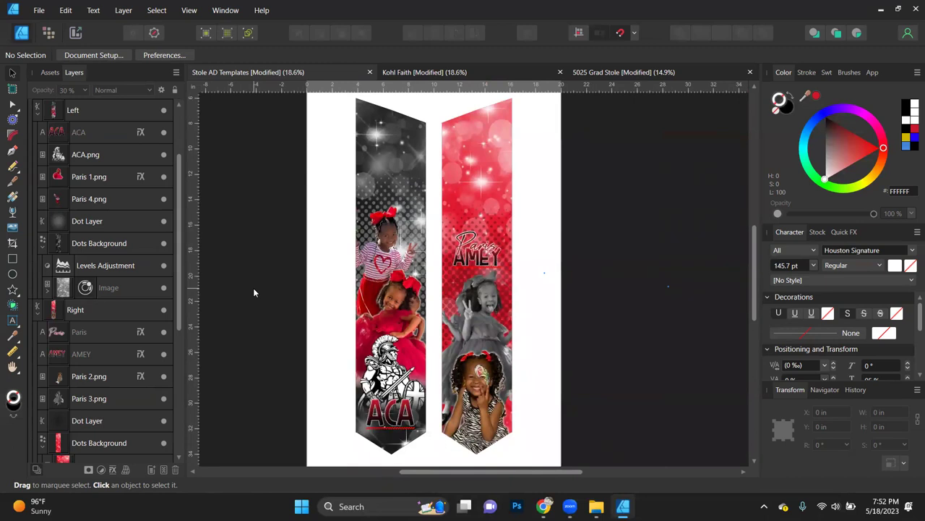
scroll(253, 288, "down", 2)
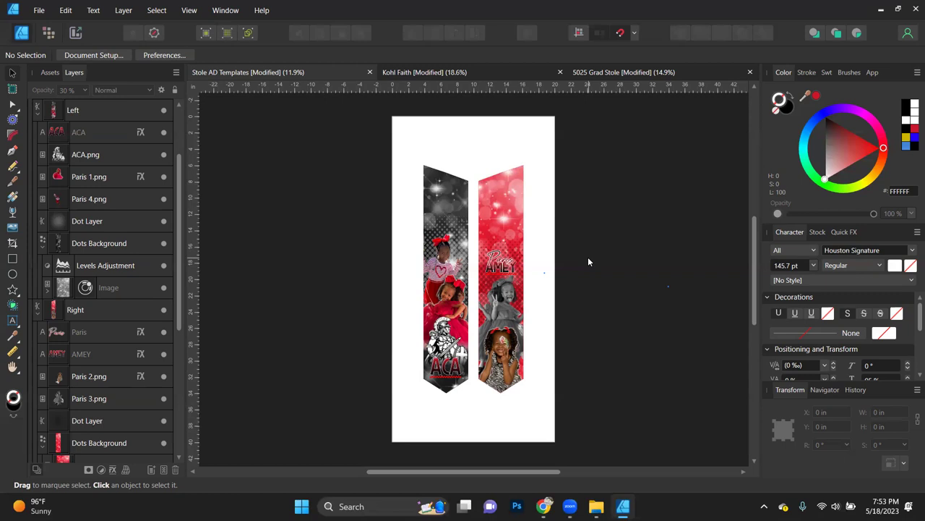
scroll(528, 276, "up", 1)
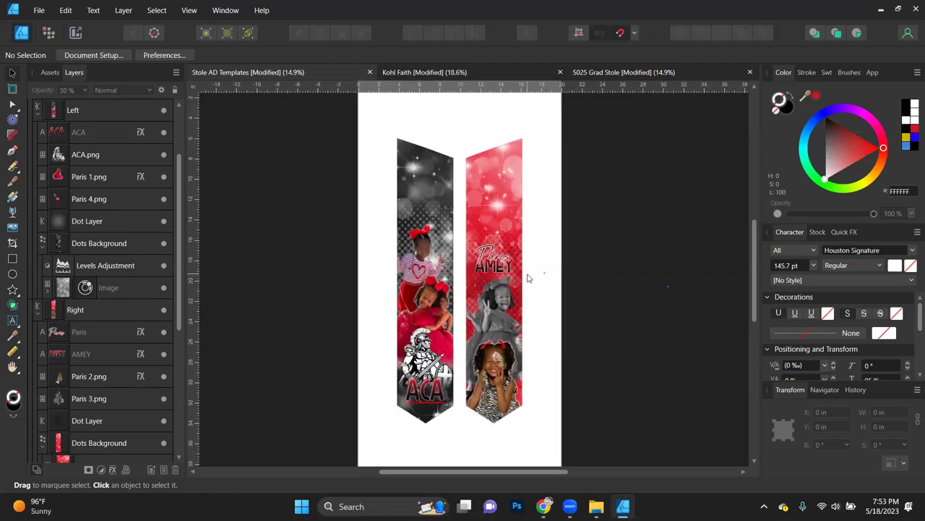
scroll(528, 278, "up", 1)
scroll(528, 277, "left", 1)
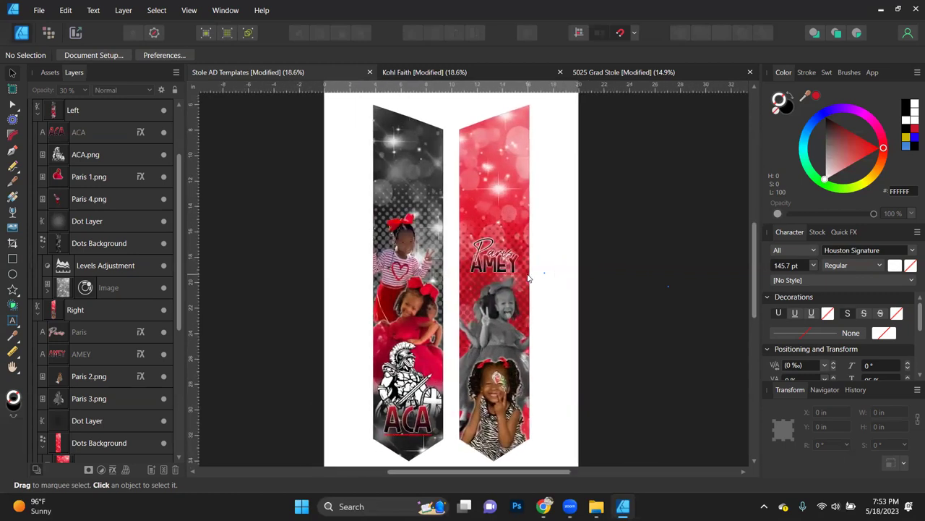
scroll(528, 278, "down", 2)
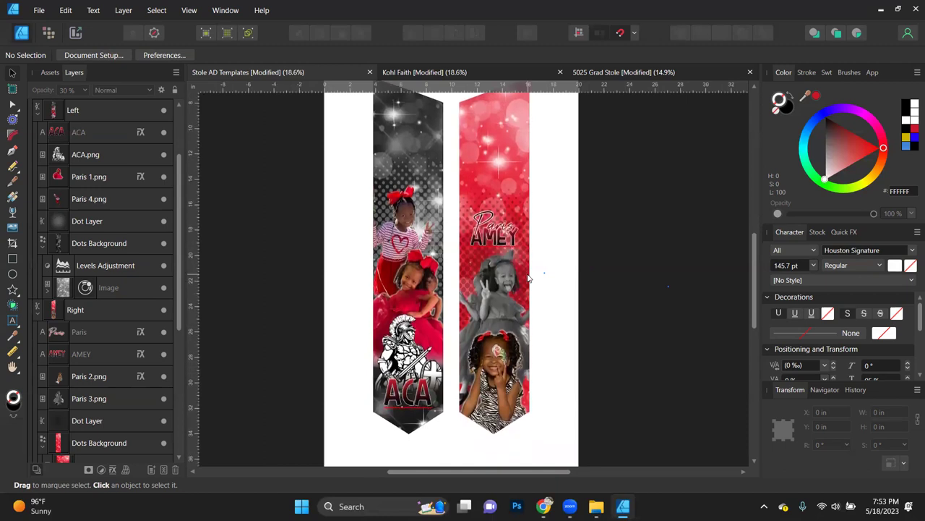
scroll(528, 278, "up", 3)
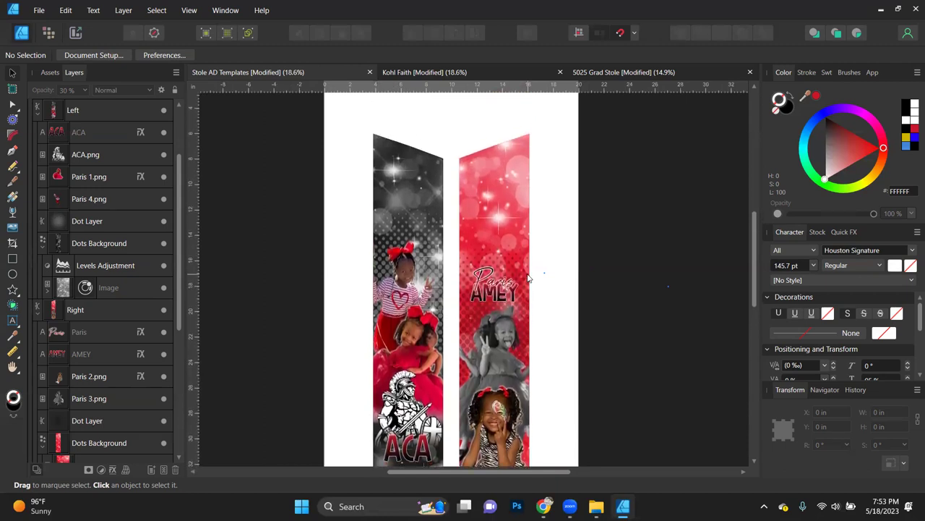
scroll(528, 278, "down", 2)
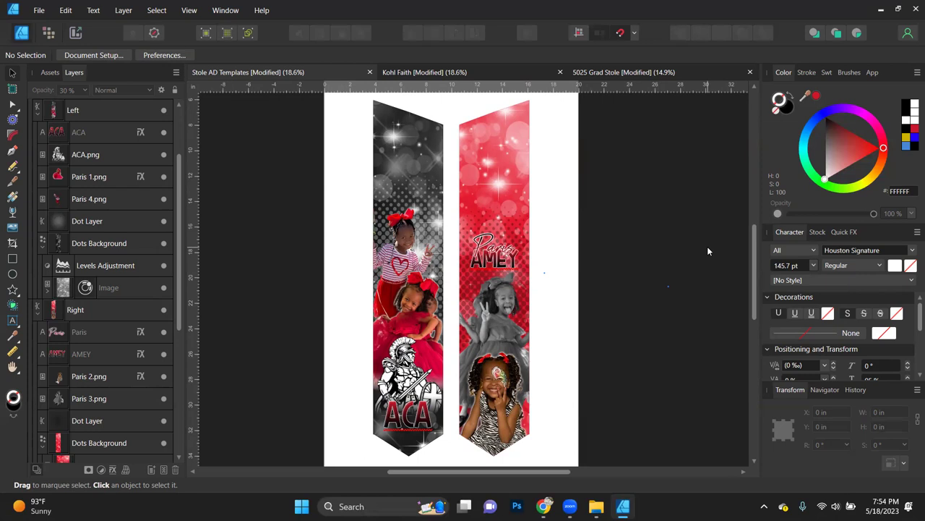
Step: Export both stole groups as a 1000 px tall PNG named '5027 Grad Stole'
scroll(707, 246, "down", 1)
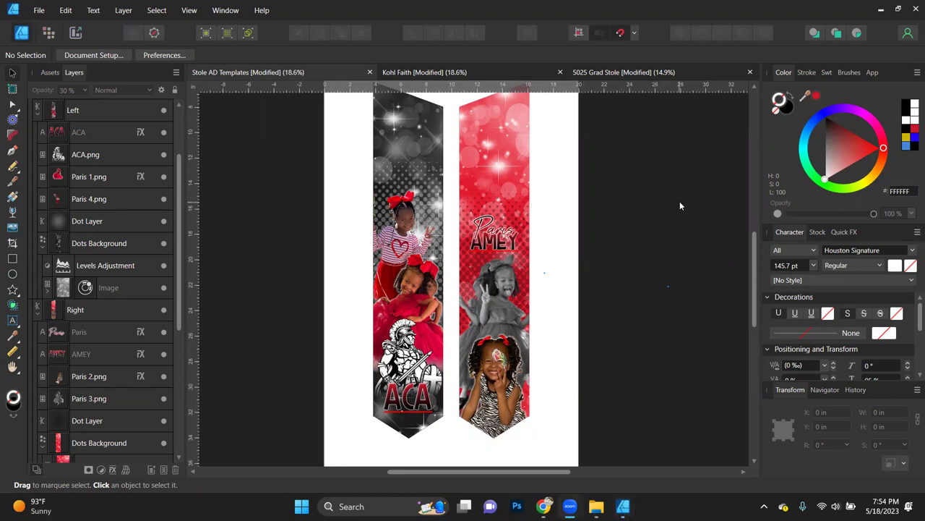
left_click_drag(757, 254, 757, 248)
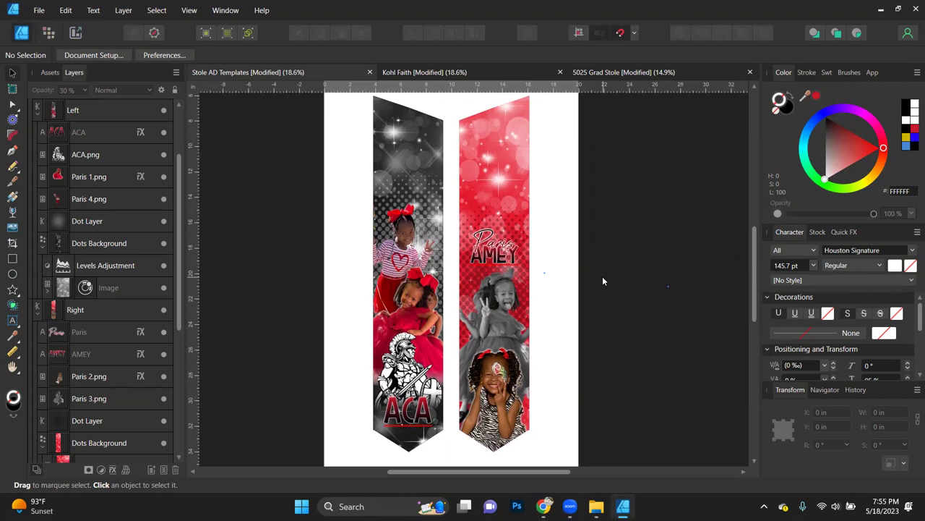
key("ctrl+a")
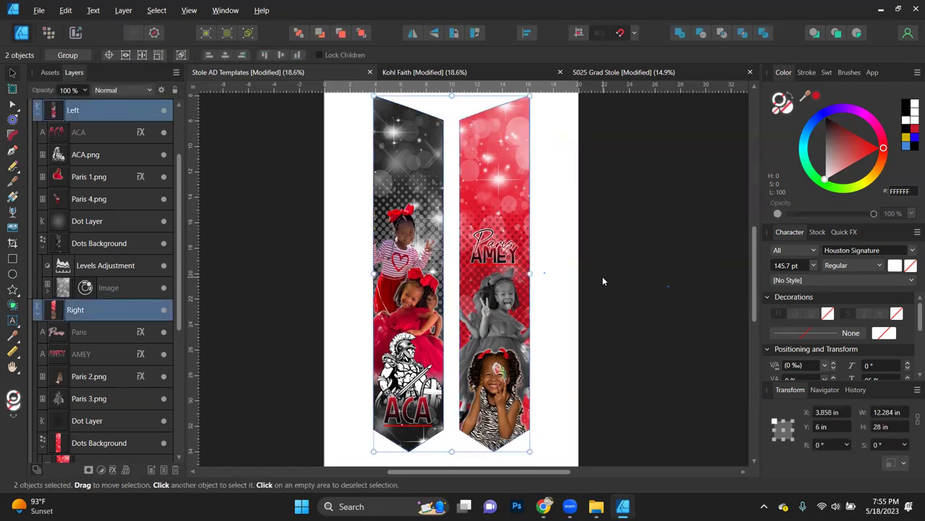
key("ctrl+alt+shift+s")
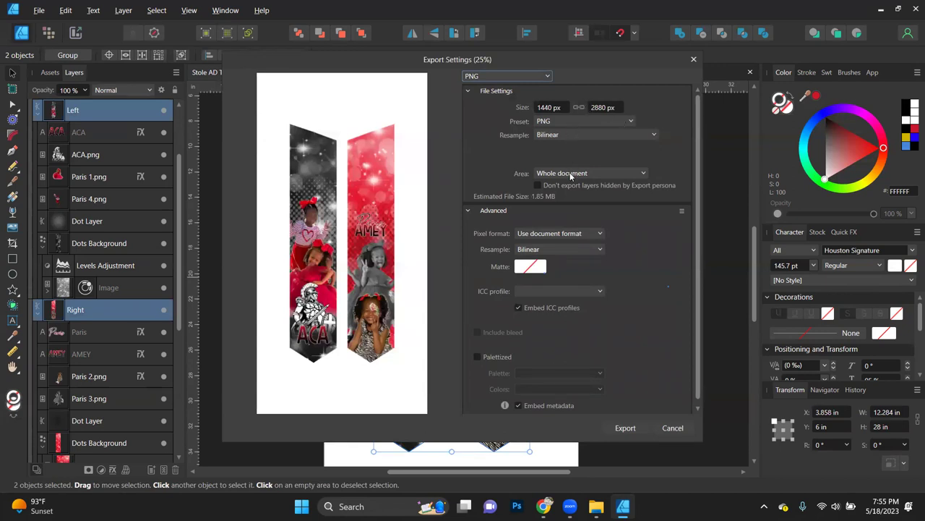
left_click(604, 107)
left_click(604, 107)
type("1000")
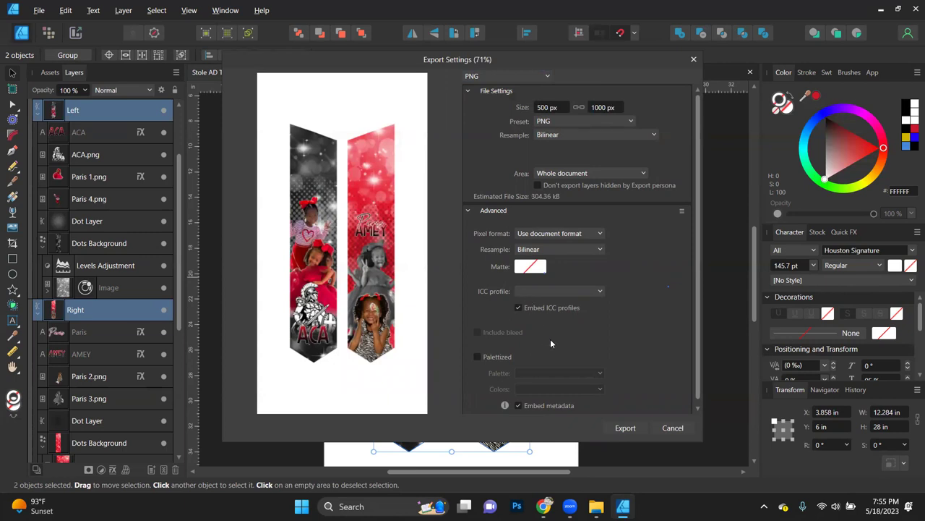
left_click(625, 428)
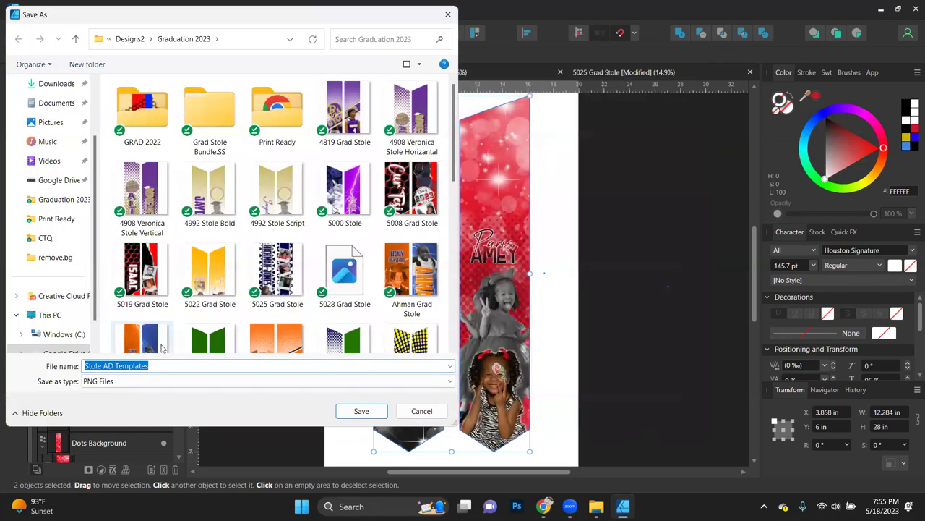
type("5027 Grad S")
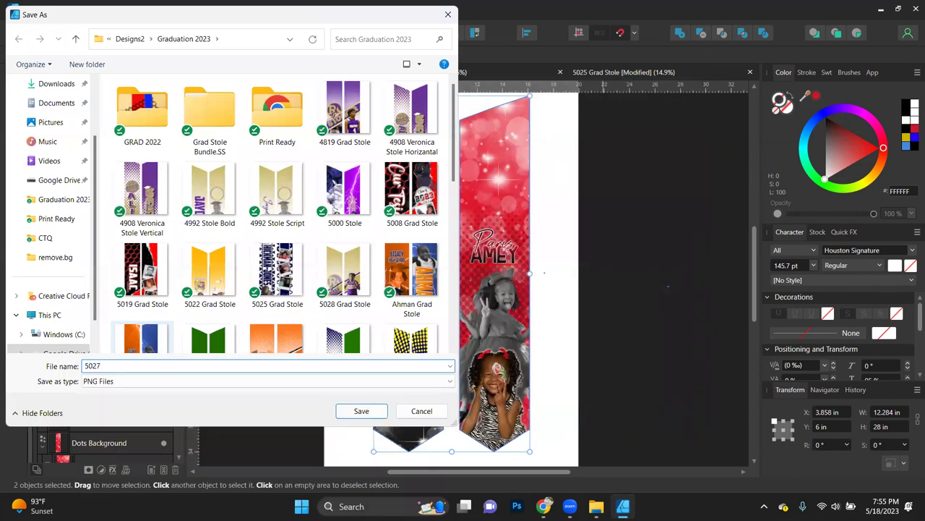
type("tole")
key("Return")
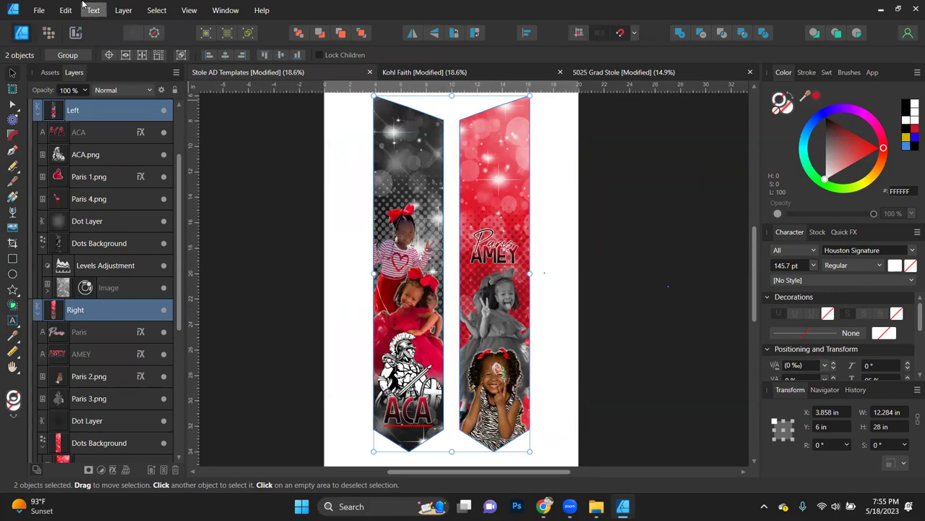
Step: Save the document as the Affinity file '5027 Grad Stole' in Graduation 2023
left_click(39, 10)
left_click(60, 129)
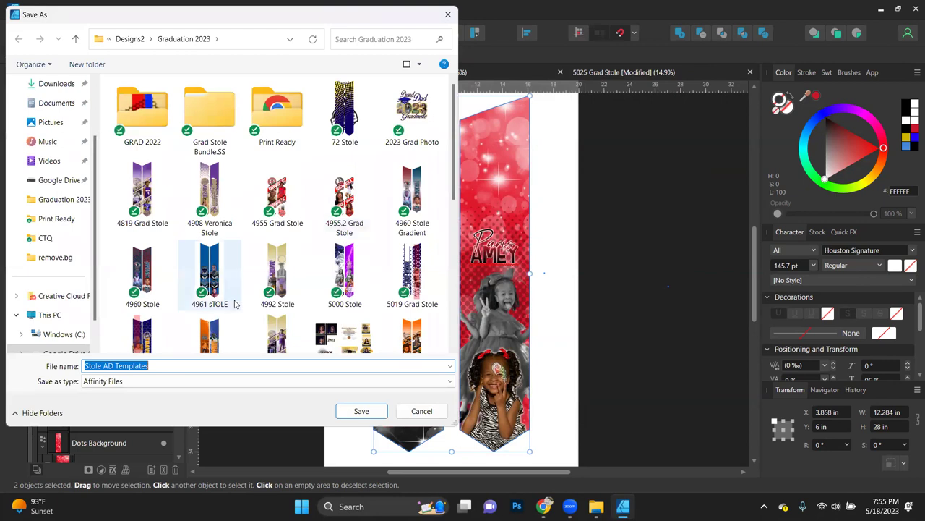
type("5027 ")
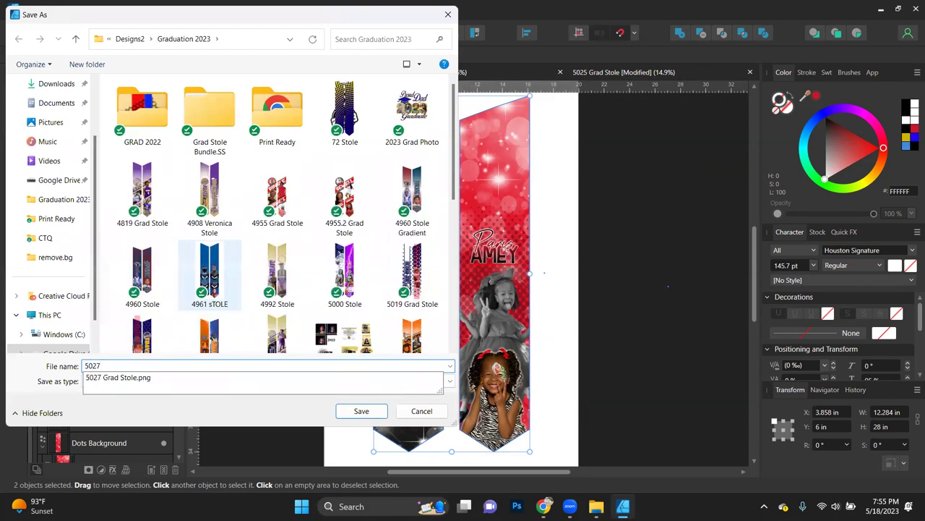
type("Grad Stole")
key("Return")
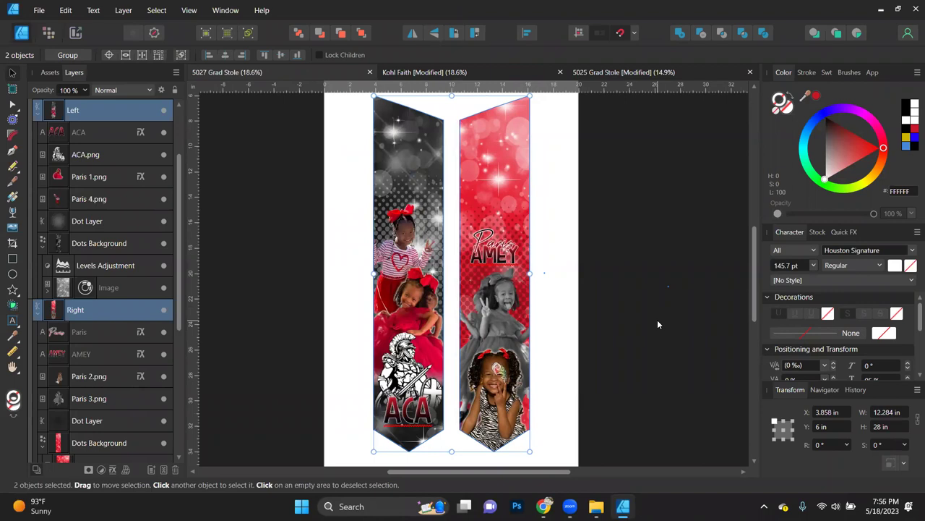
key("ctrl+alt+shift+w")
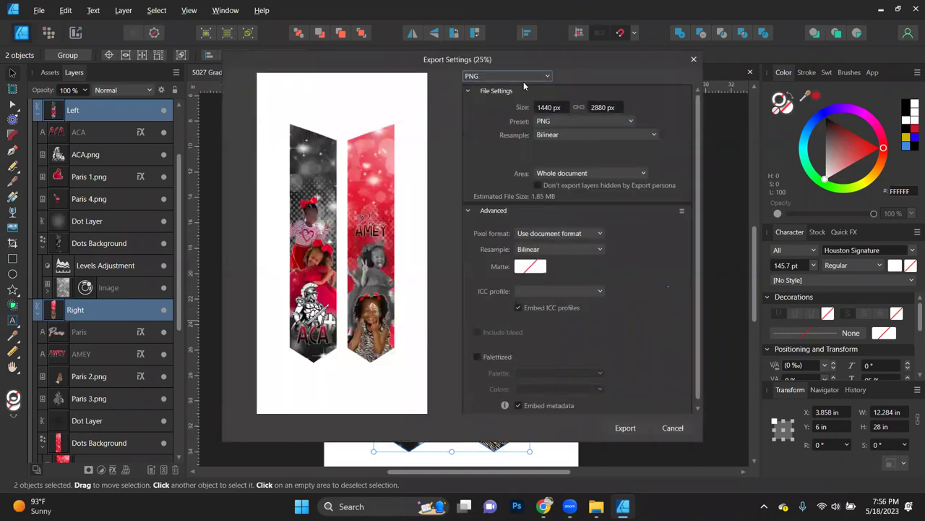
left_click(525, 79)
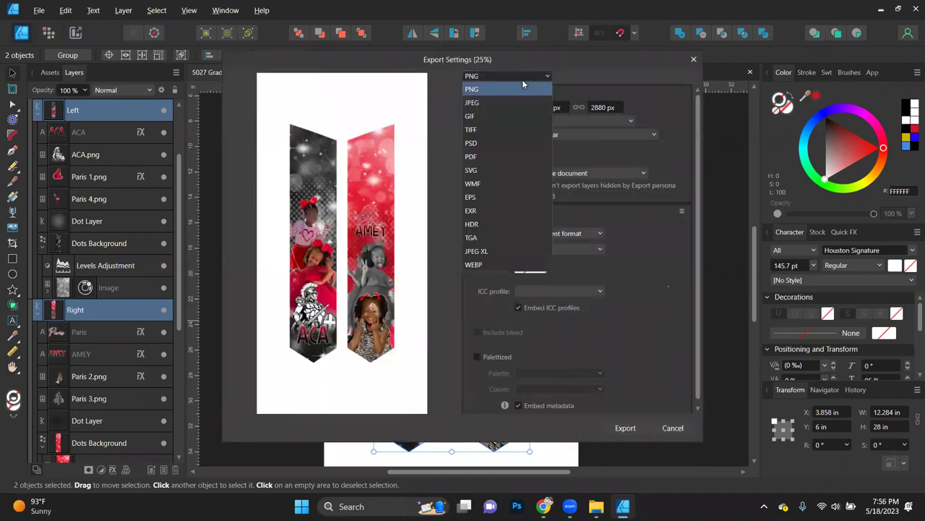
left_click(477, 159)
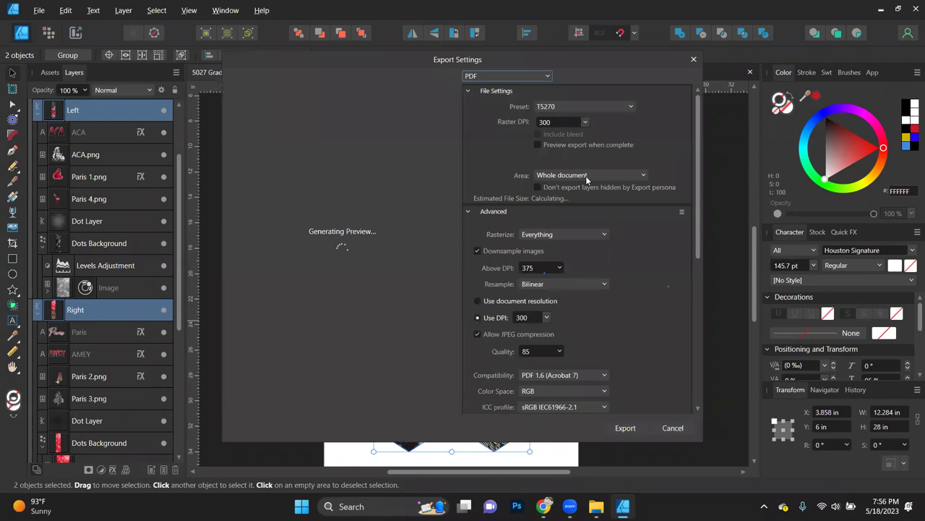
left_click(587, 180)
left_click(583, 217)
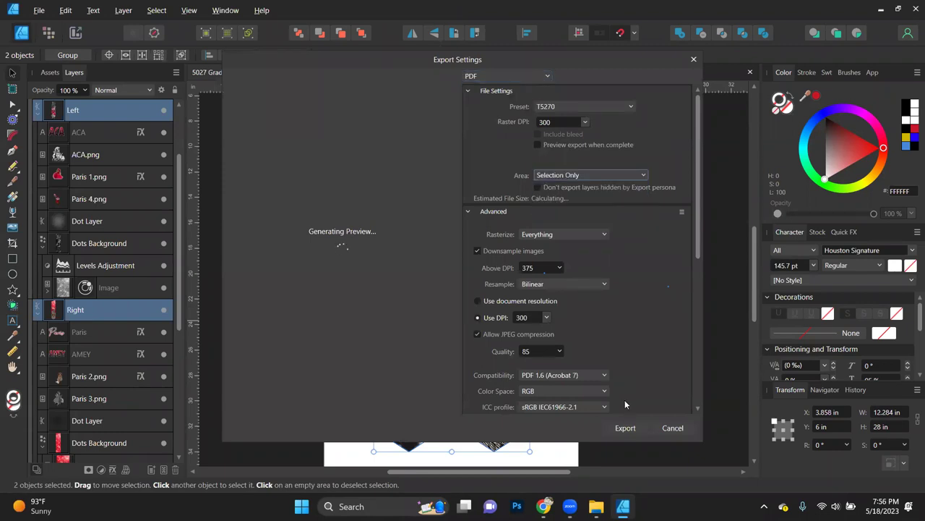
left_click(626, 427)
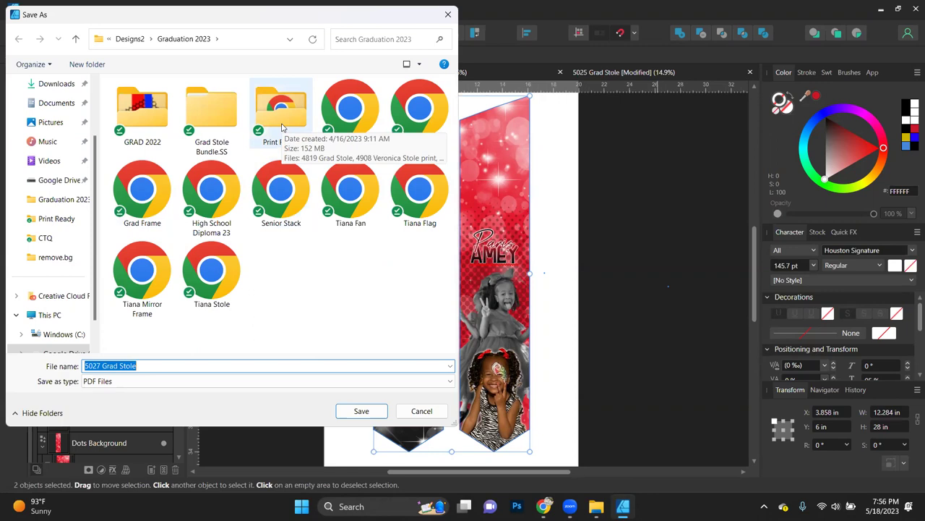
double_click(282, 127)
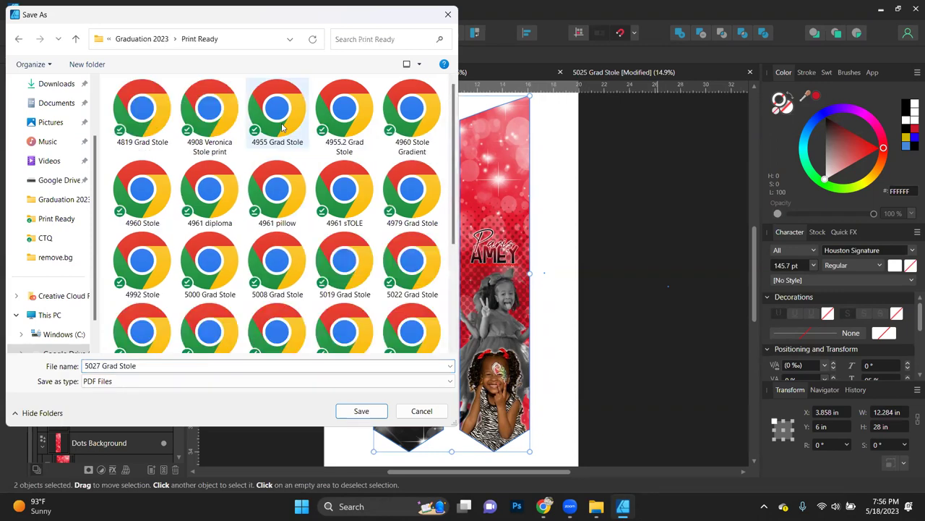
left_click(161, 39)
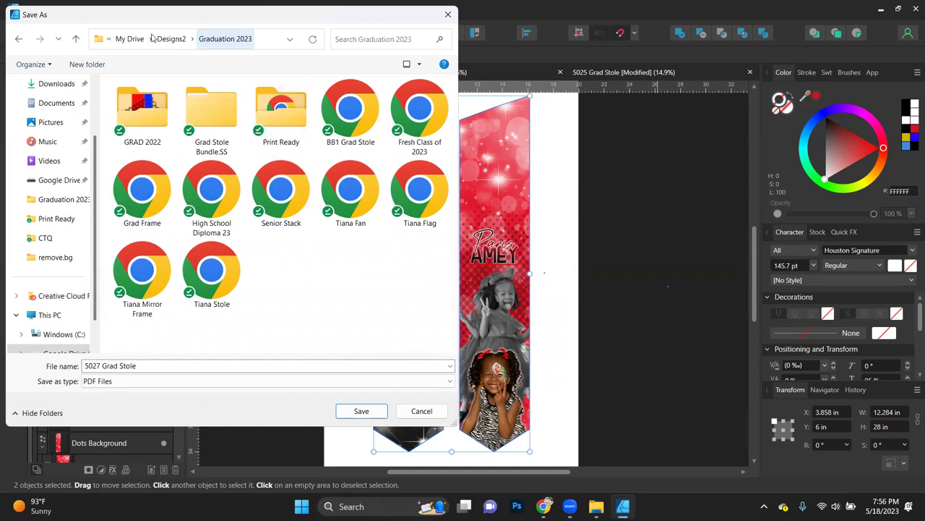
double_click(304, 126)
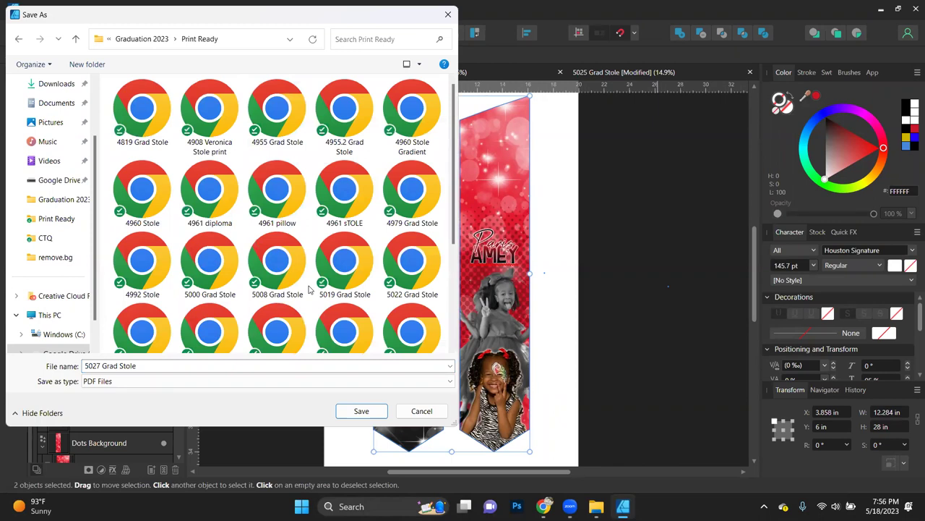
scroll(309, 288, "down", 3)
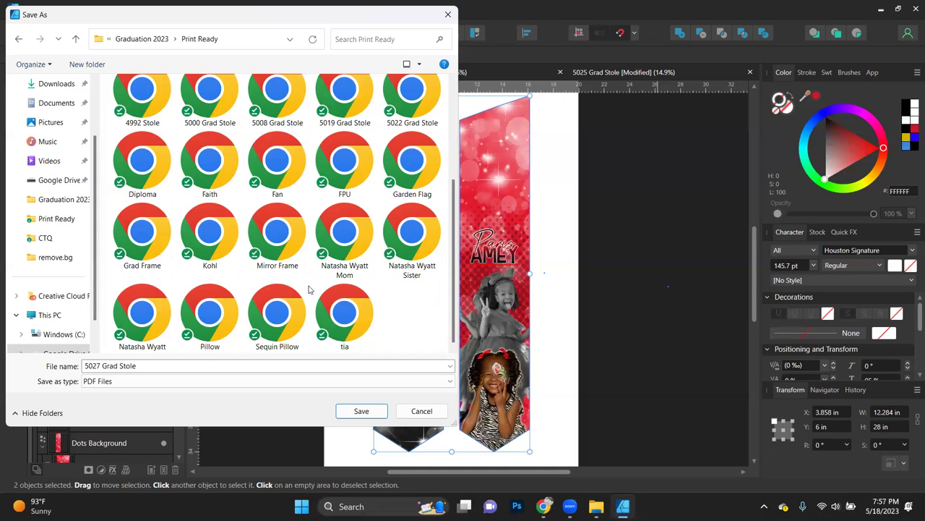
left_click(429, 414)
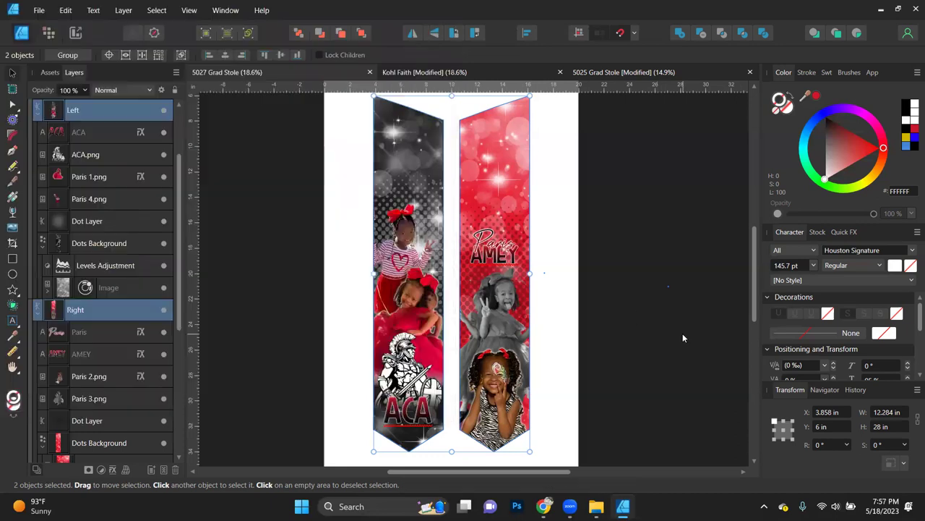
Step: Move the right stole's halftone Dot Layer slightly lower
left_click(682, 333)
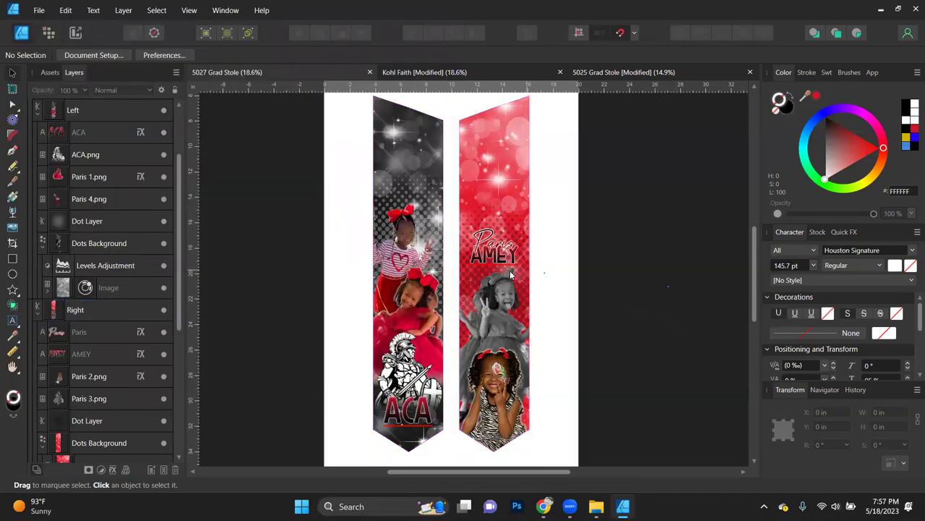
left_click(87, 419)
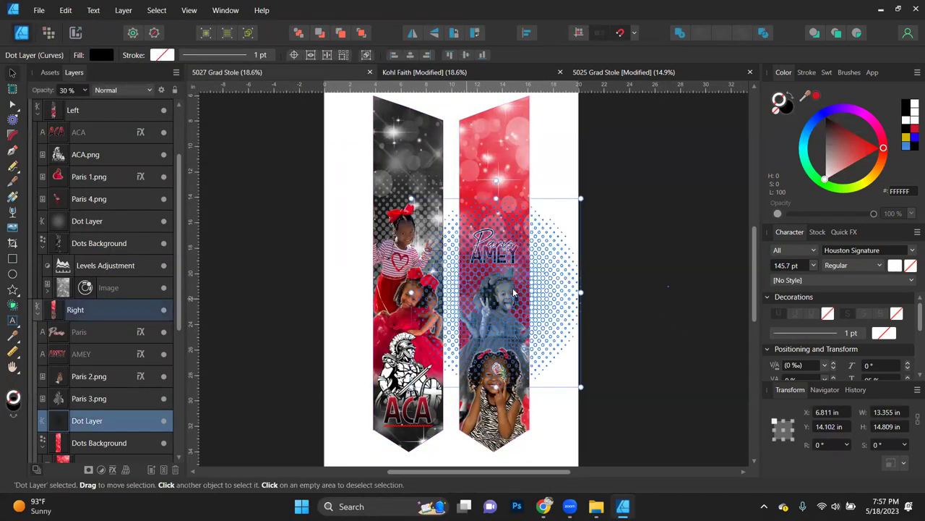
left_click_drag(529, 293, 534, 308)
left_click(611, 360)
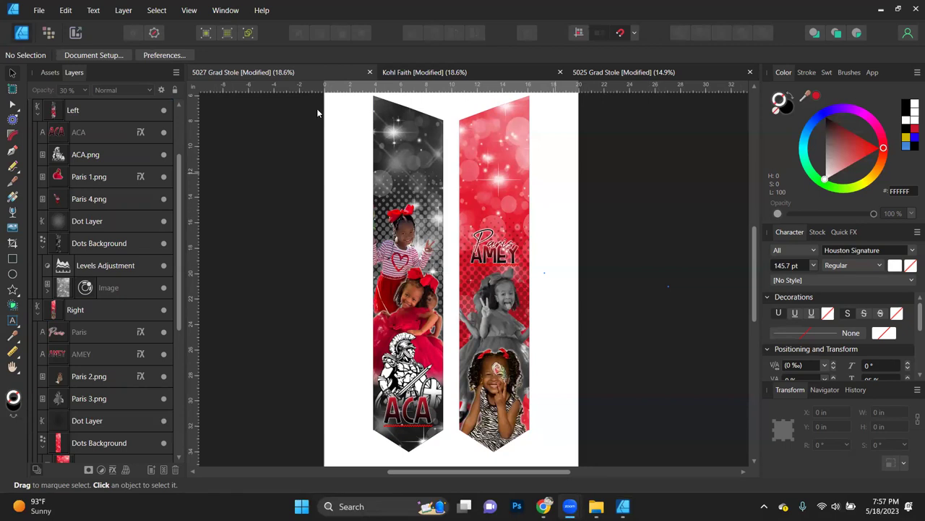
left_click(623, 72)
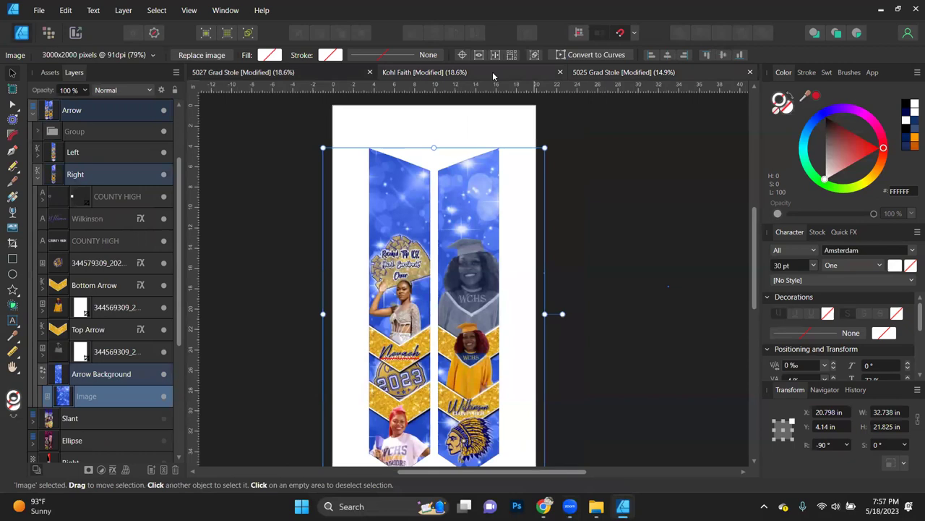
left_click(539, 72)
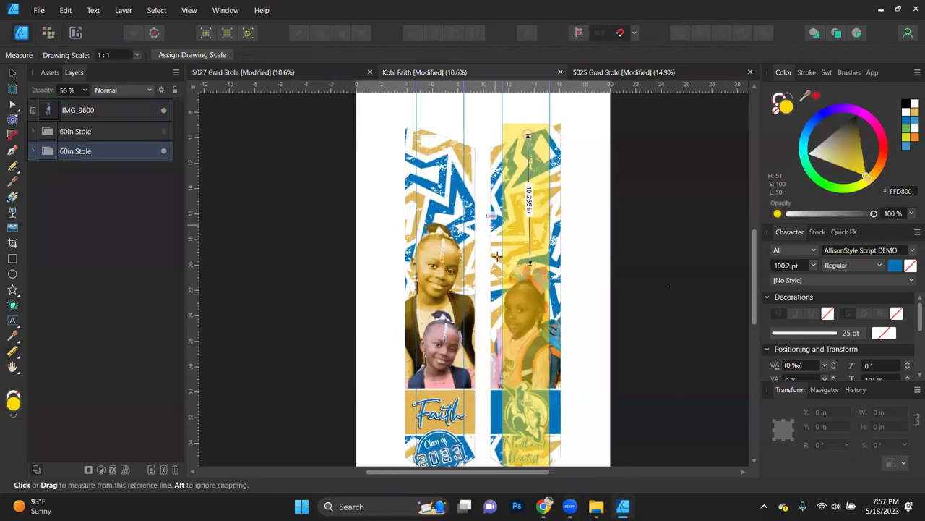
left_click(165, 131)
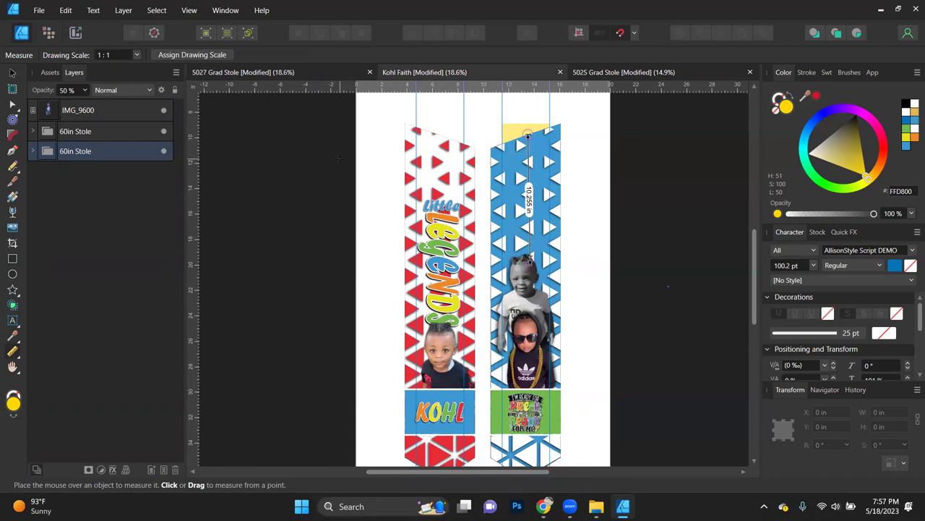
scroll(393, 266, "down", 3)
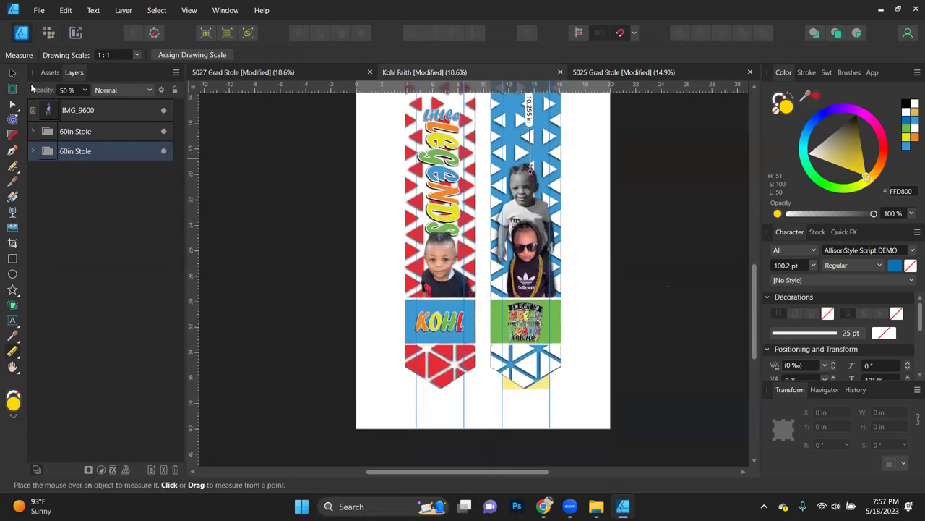
left_click(13, 74)
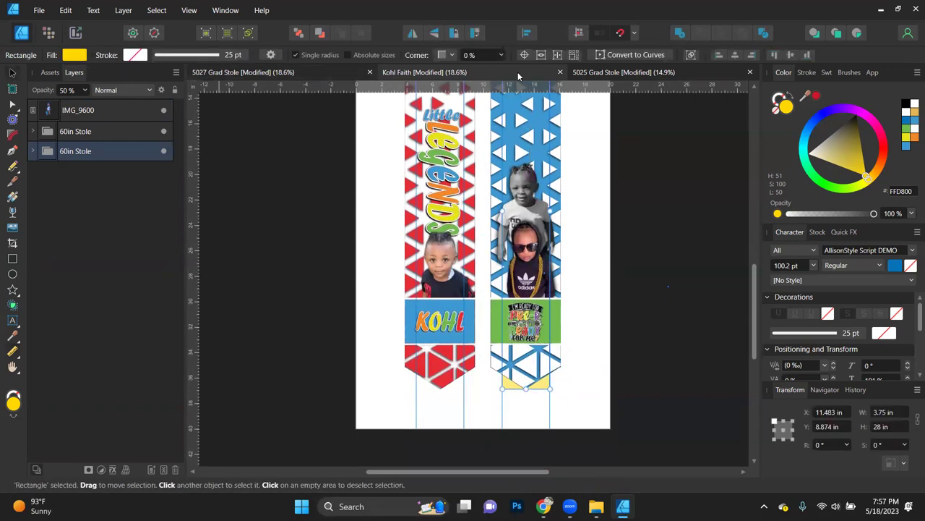
Step: In 5025 Grad Stole, collapse the Arrow group, then select and show the navy Triangle layer
left_click(627, 75)
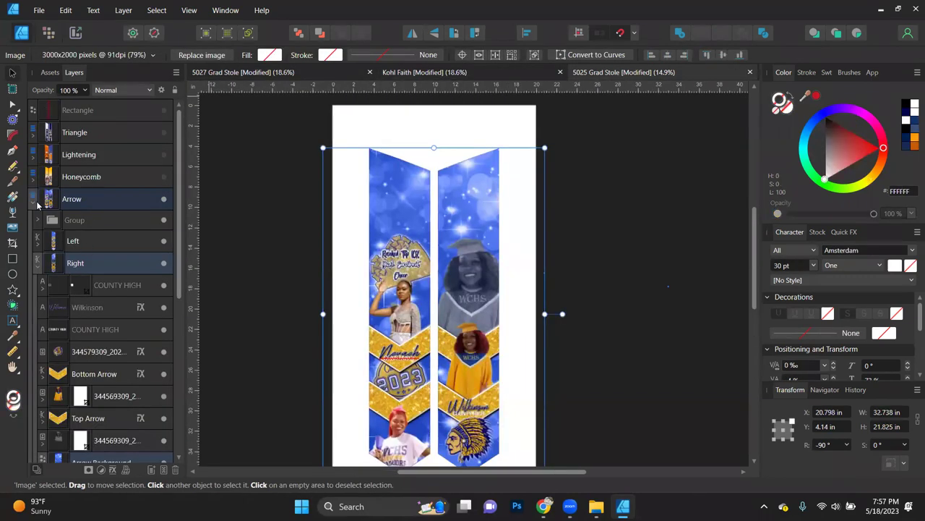
left_click(34, 204)
left_click(162, 132)
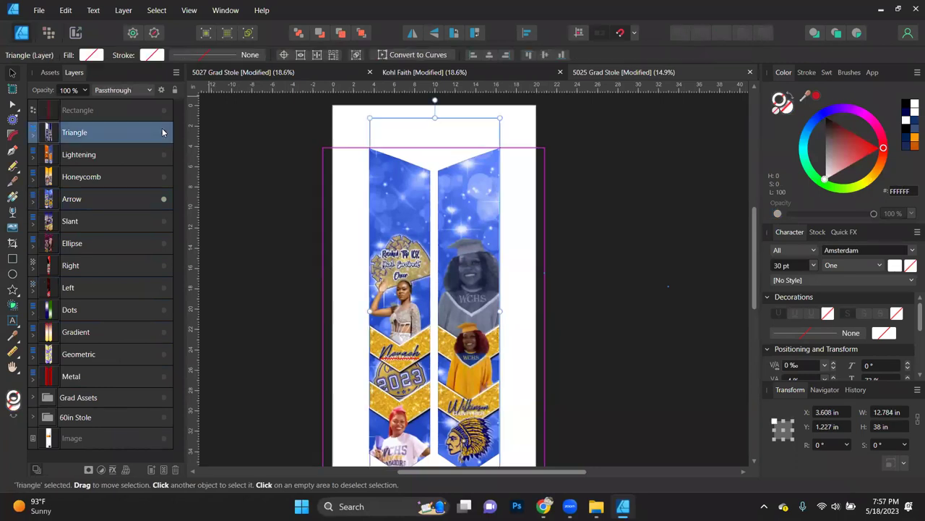
left_click(164, 132)
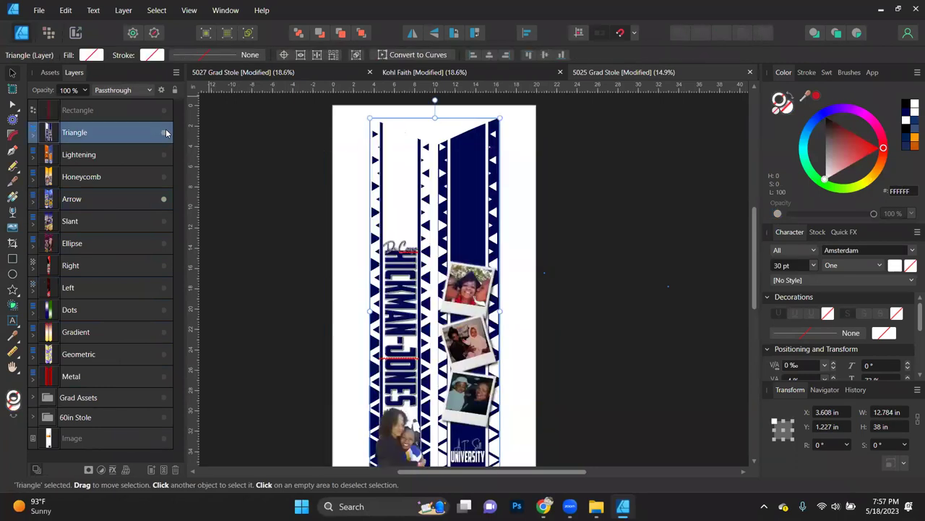
left_click(432, 70)
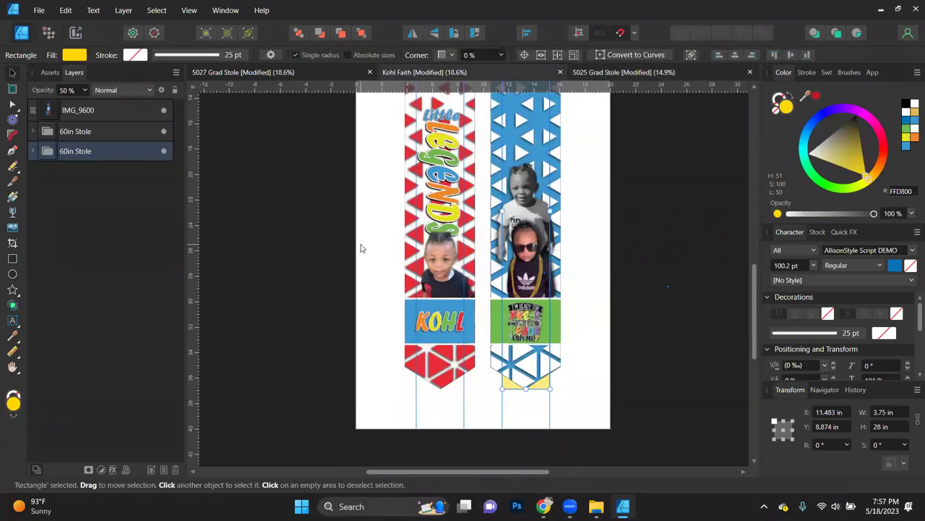
scroll(361, 248, "down", 2)
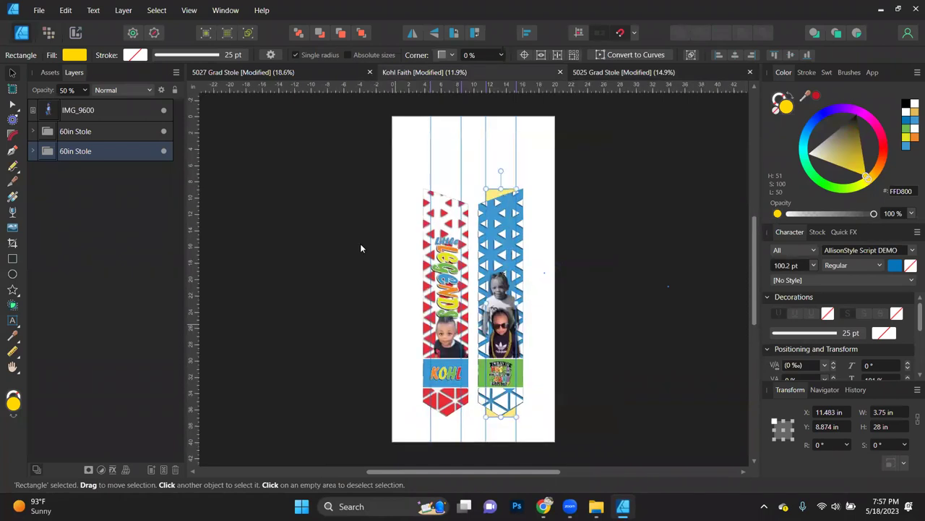
key("ctrl+v")
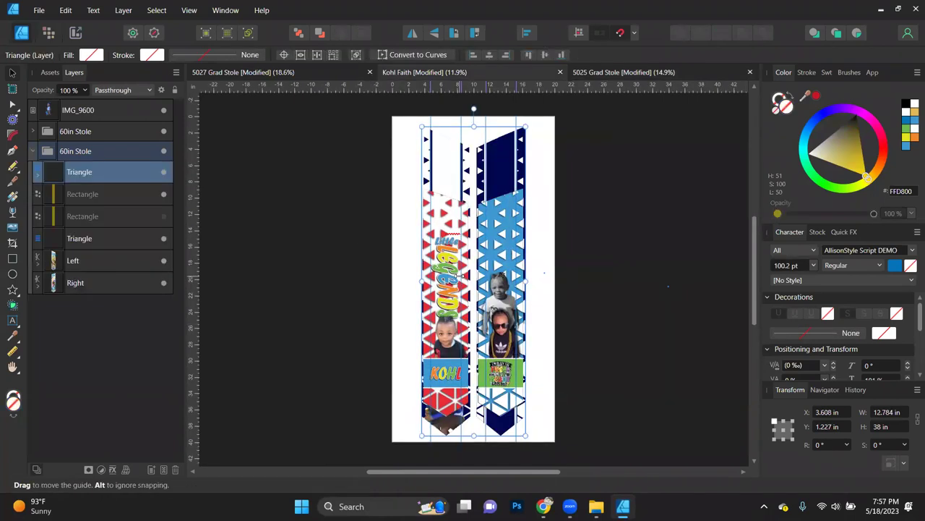
key("ctrl+z")
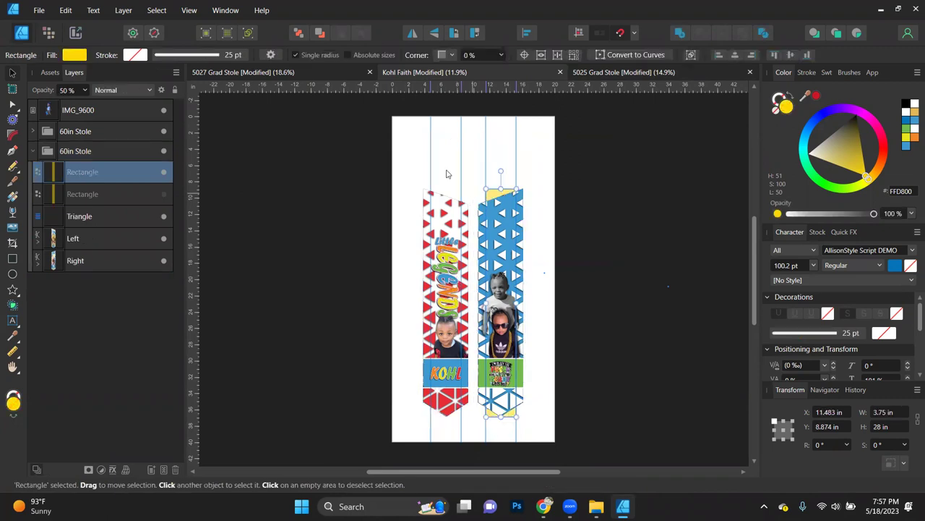
left_click(287, 214)
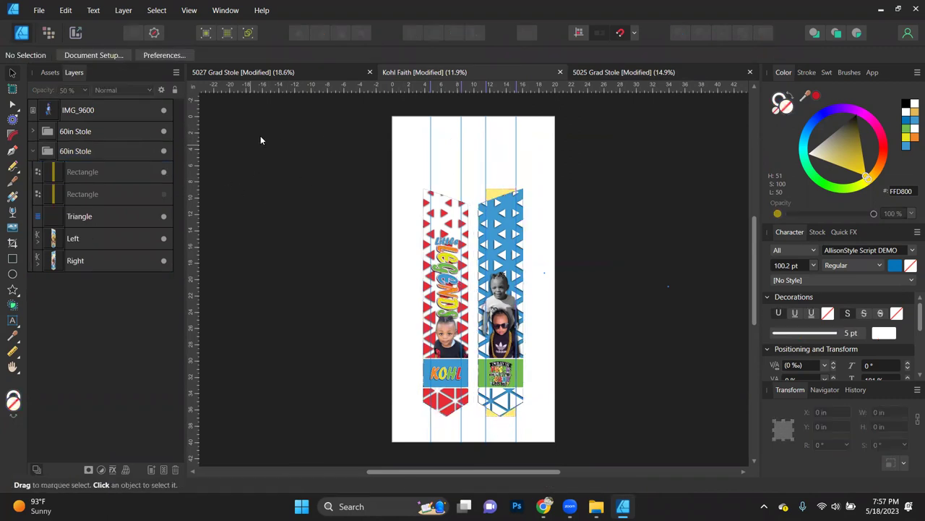
key("ctrl+v")
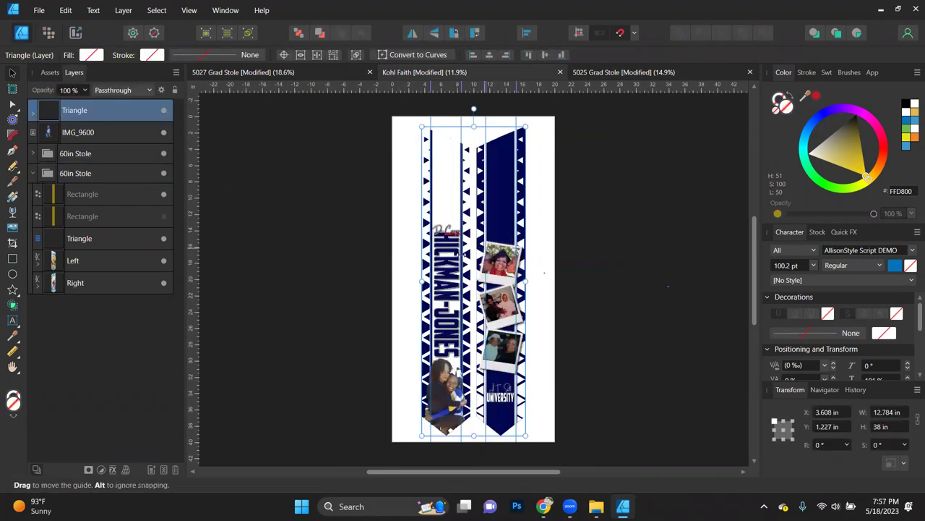
Step: Place the pasted navy stoles just right of the page at X 18.778 in, Y -1.126 in
left_click_drag(381, 255, 372, 255)
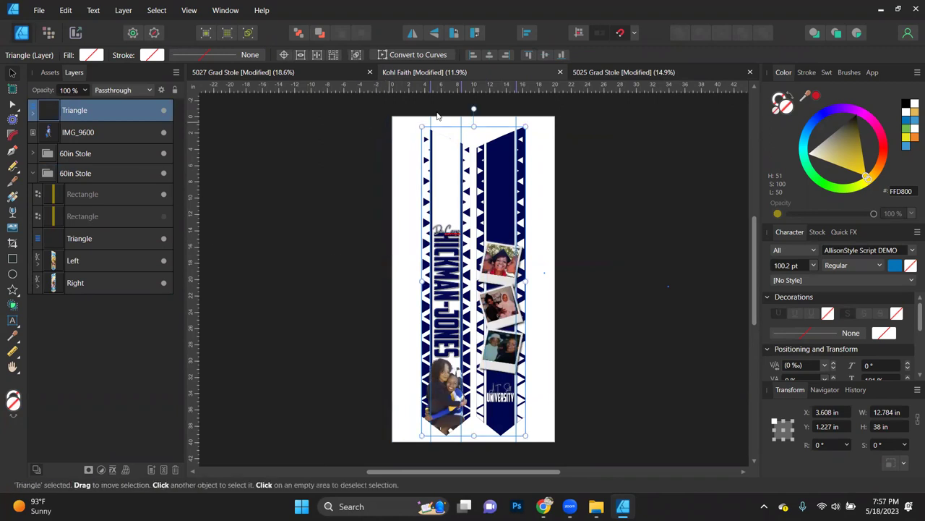
left_click_drag(489, 195, 619, 195)
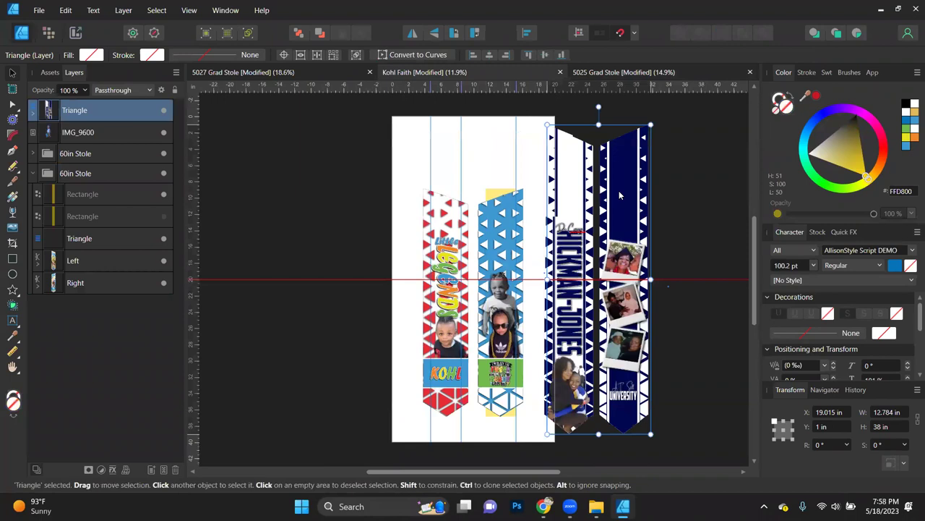
left_click(689, 265)
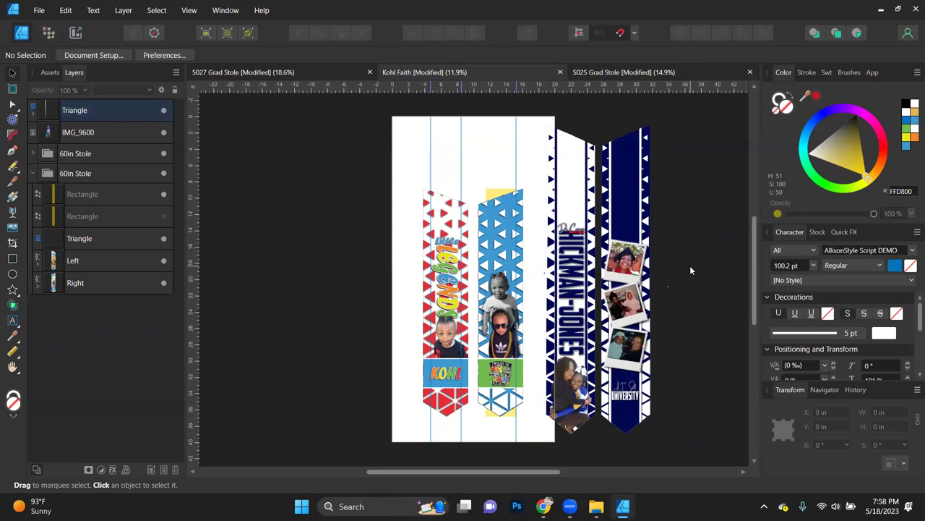
left_click(116, 105)
left_click_drag(619, 328, 618, 316)
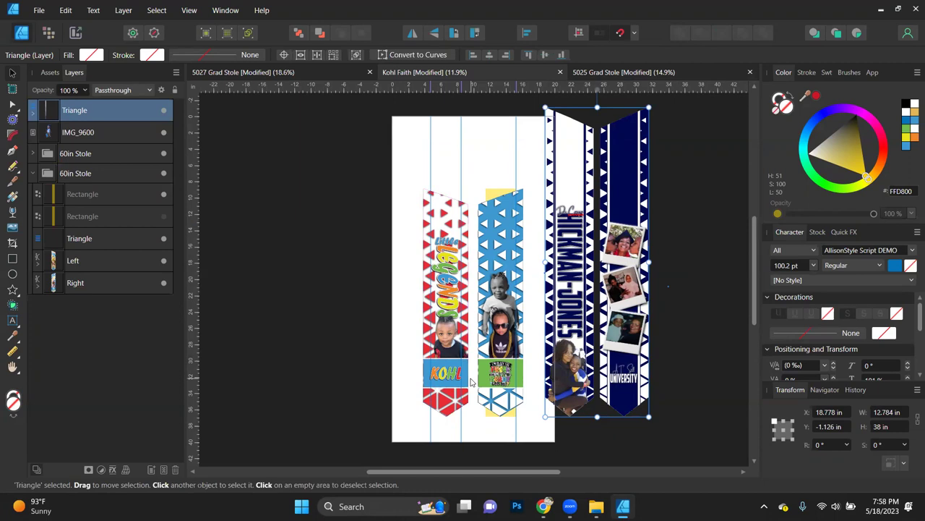
left_click(333, 343)
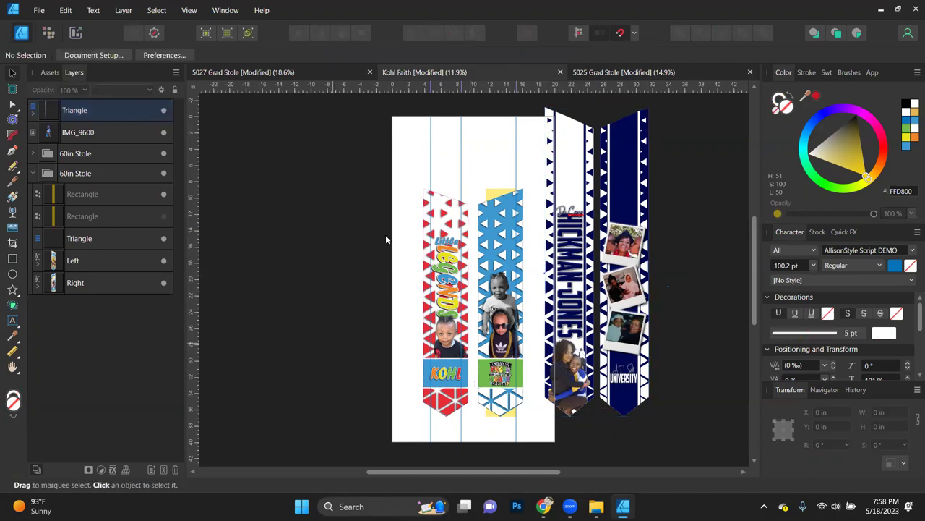
left_click_drag(391, 170, 196, 144)
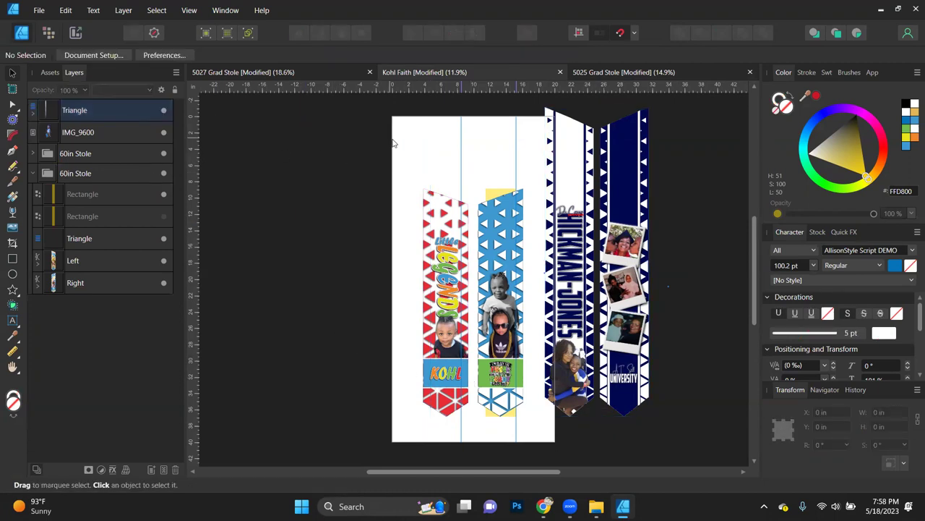
left_click_drag(460, 148, 194, 141)
left_click_drag(516, 136, 194, 151)
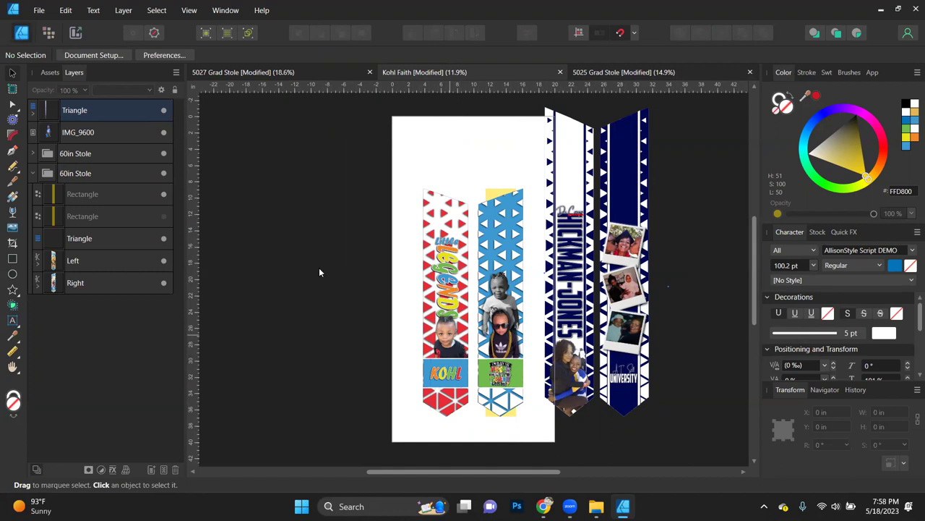
Step: Hide the yellow Rectangle layer on the blue stole and review the page
left_click(165, 195)
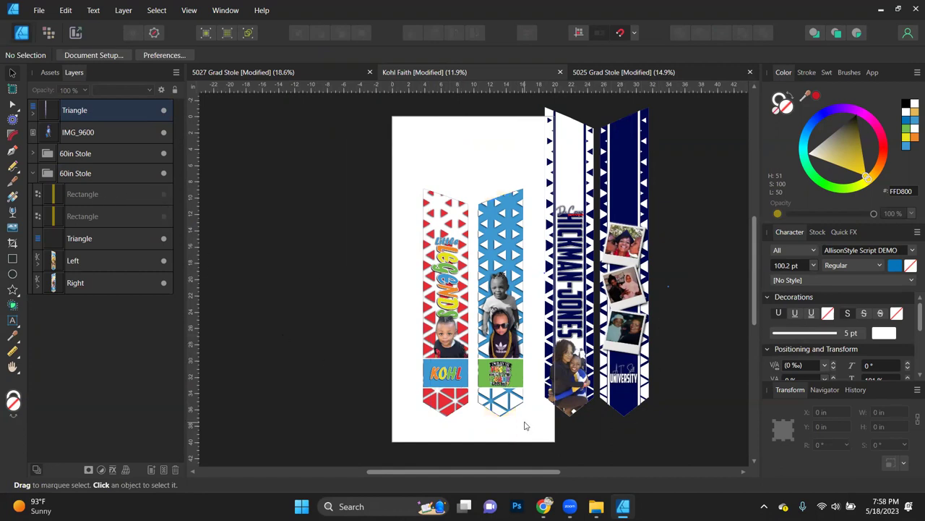
scroll(526, 426, "up", 3)
scroll(525, 426, "right", 2)
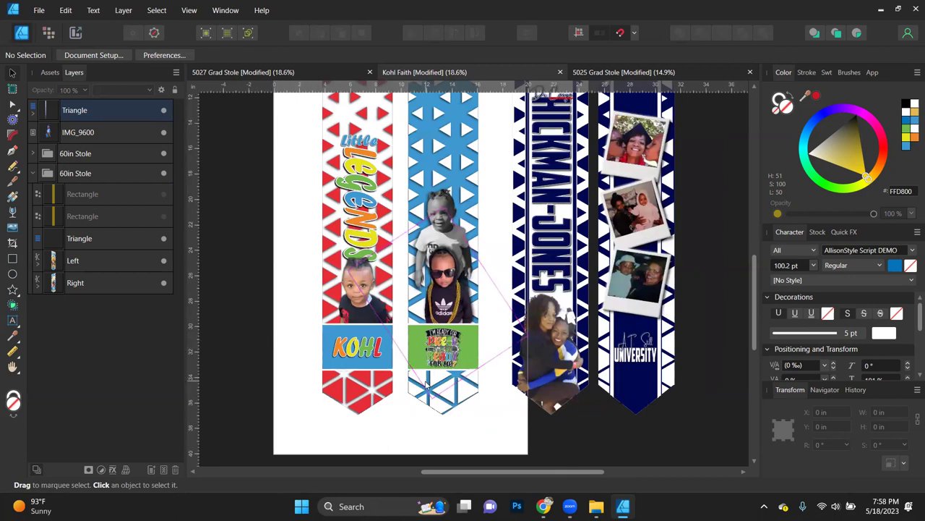
scroll(705, 366, "up", 4)
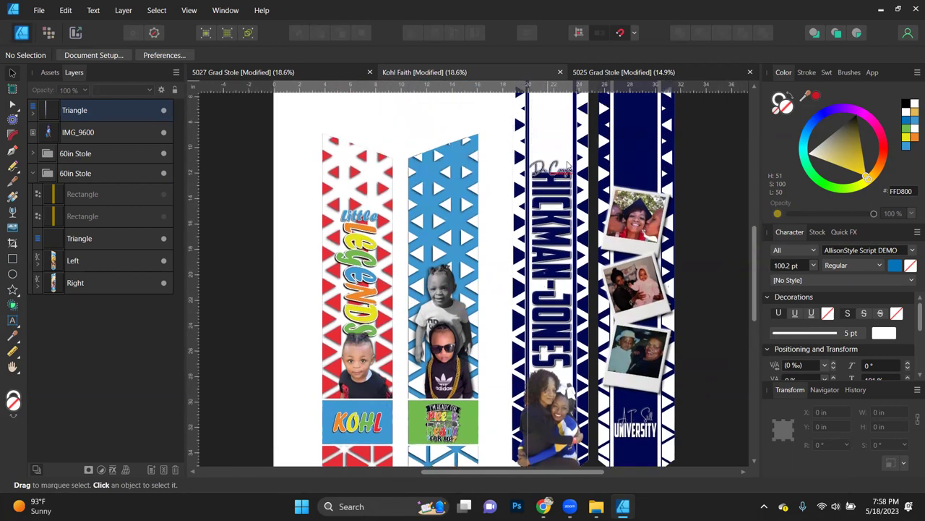
scroll(590, 199, "down", 1)
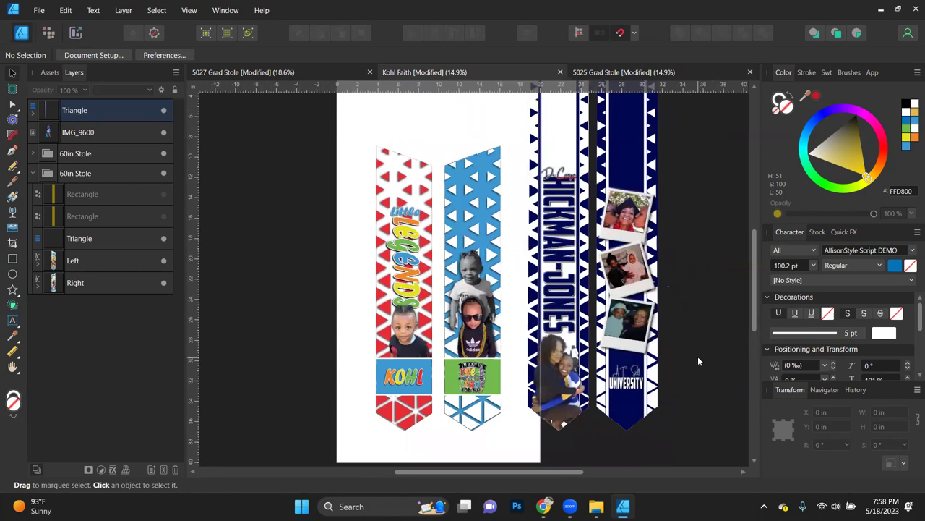
scroll(698, 356, "up", 1)
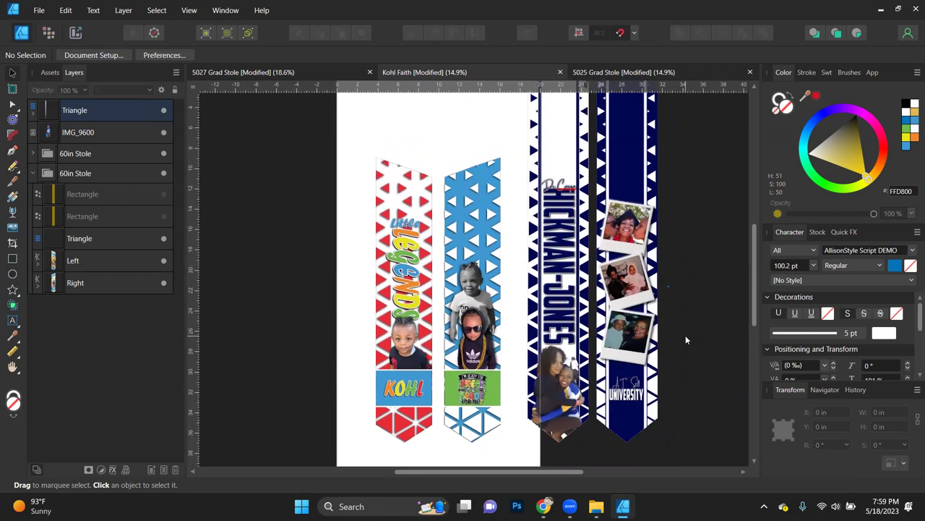
scroll(686, 335, "down", 3)
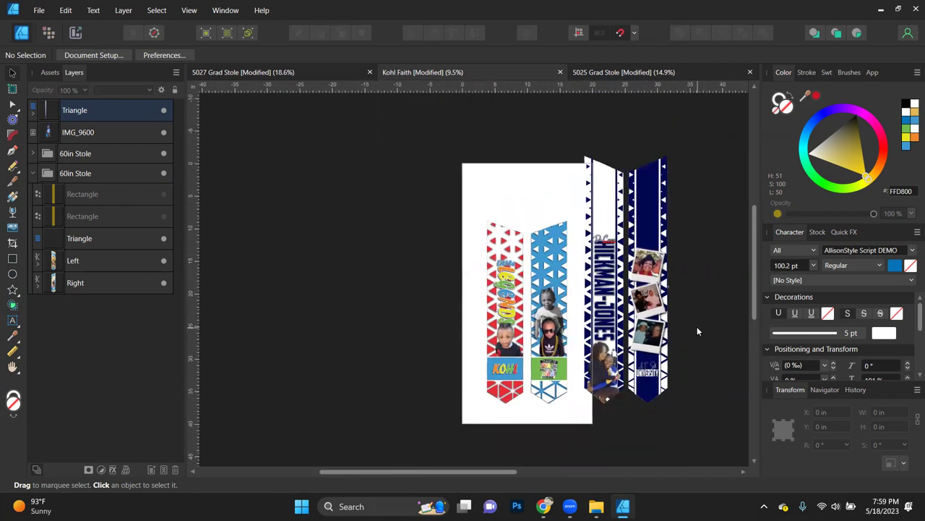
scroll(698, 329, "up", 1)
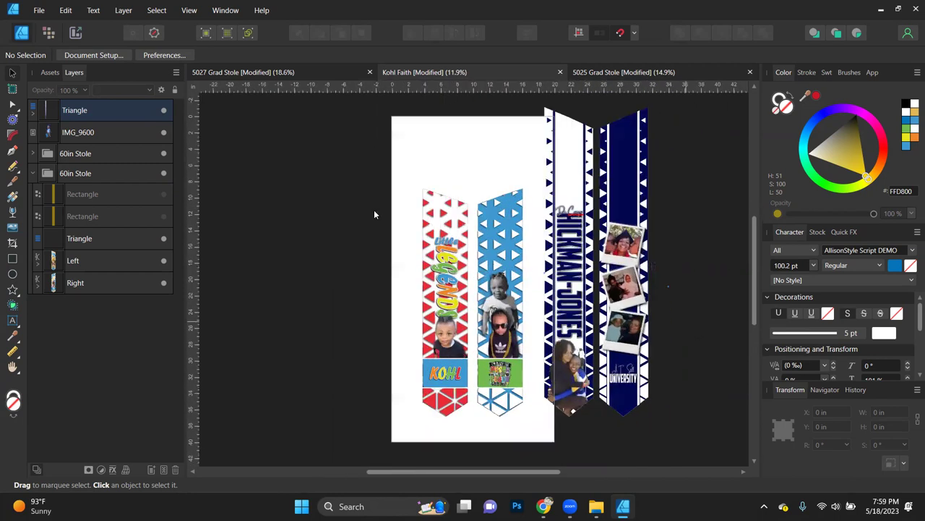
Step: Expand the Triangle's Left and Right stoles and hide the white strips behind HICKMAN-JONES and University
left_click(32, 109)
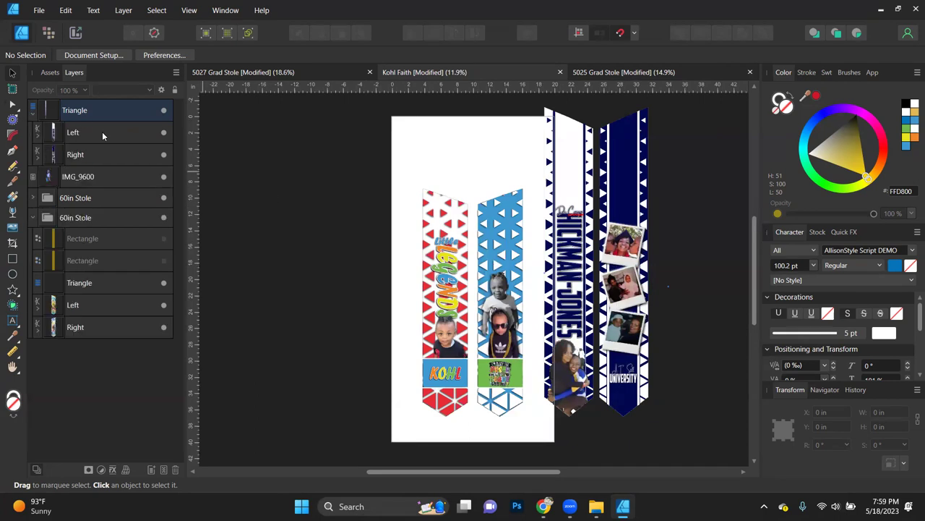
left_click(37, 134)
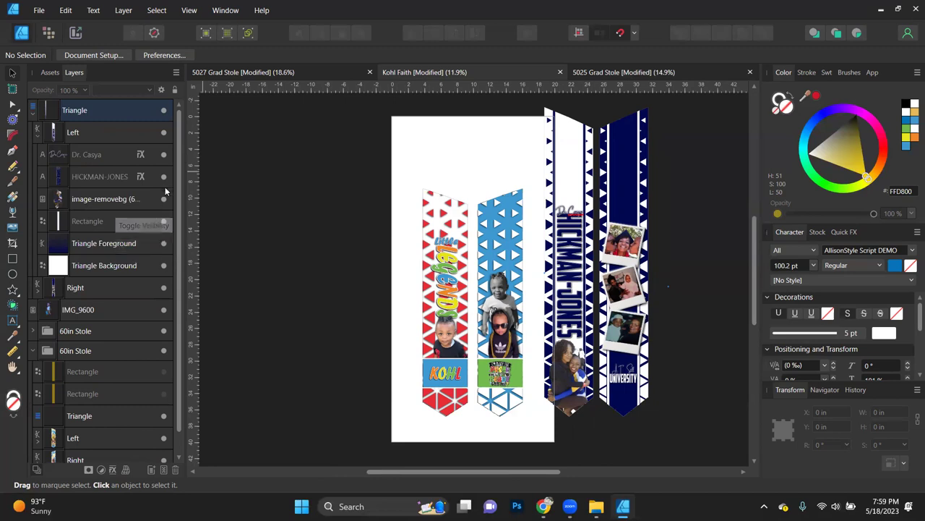
left_click(164, 222)
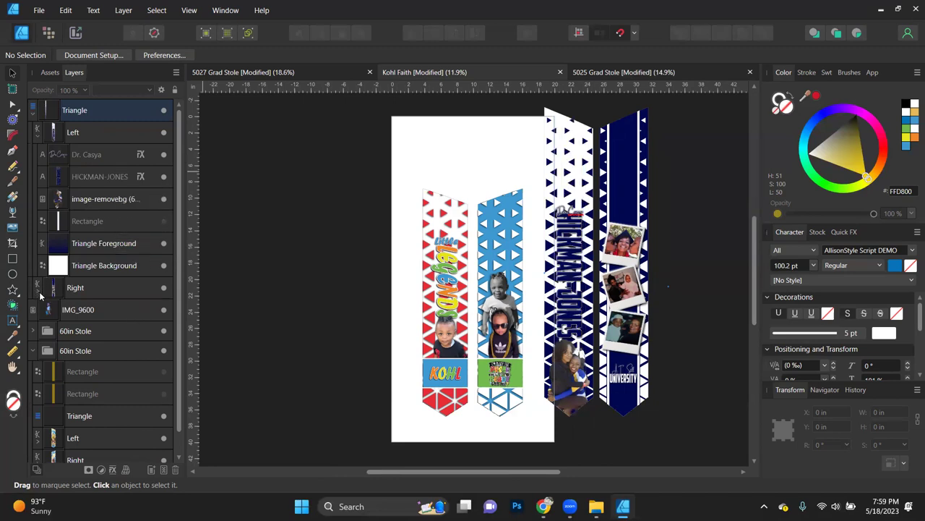
left_click(37, 290)
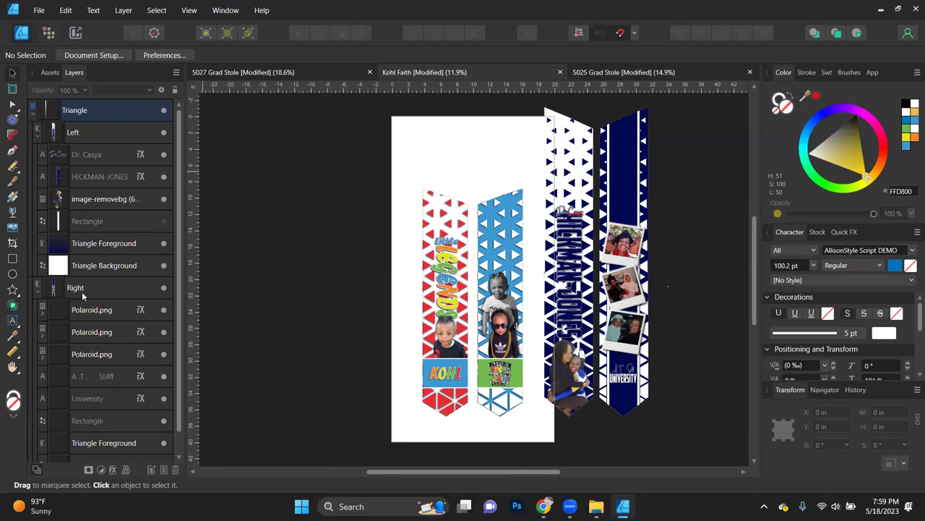
left_click(164, 420)
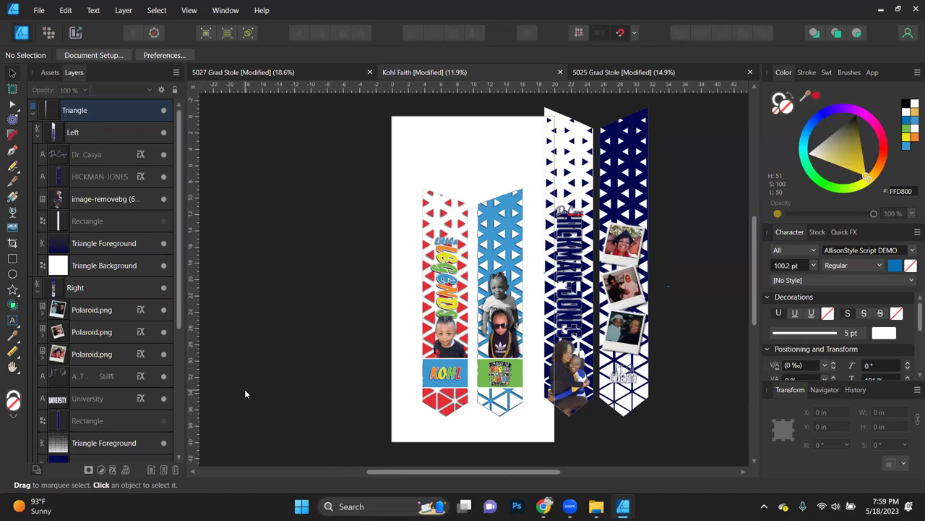
Step: Restore both white strips and return to the 5027 Grad Stole document
left_click(163, 220)
left_click(163, 420)
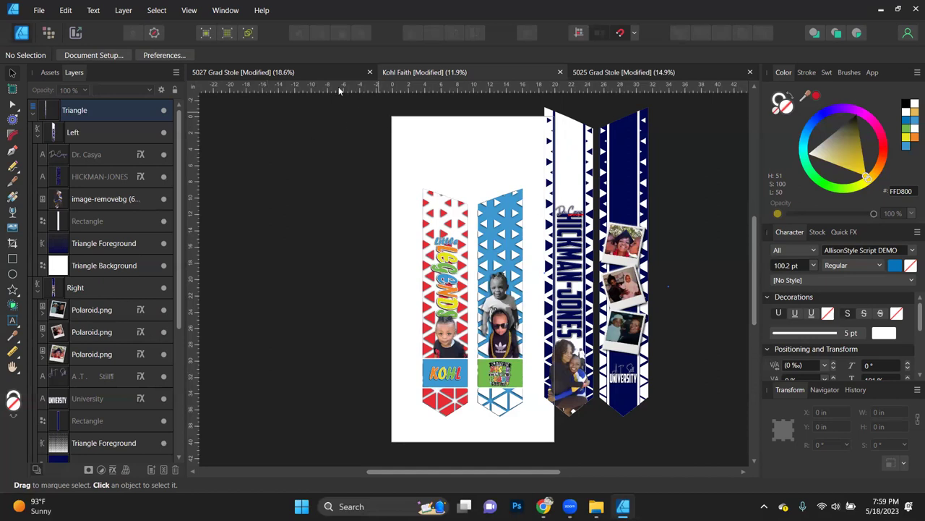
left_click(299, 72)
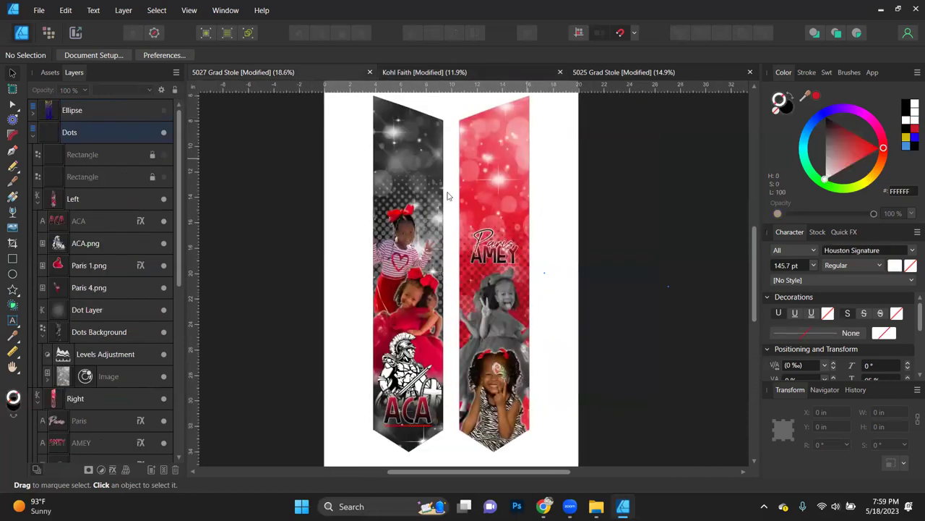